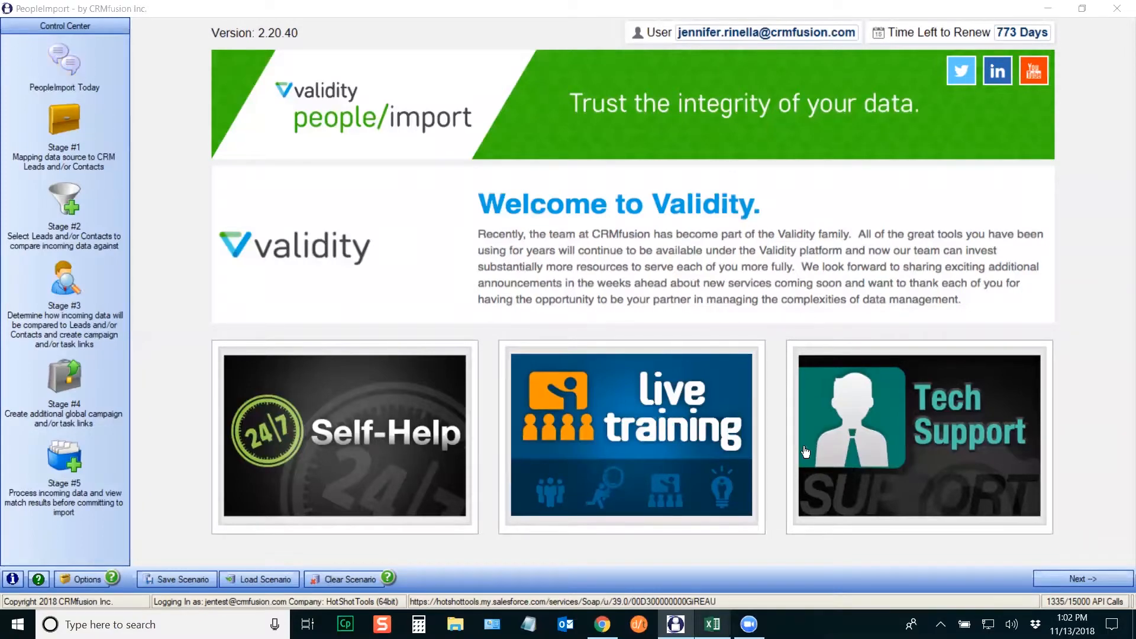
# Step: View the tech support case form, then return to the PeopleImport Today page
pyautogui.click(925, 435)
pyautogui.moveTo(1118, 154)
pyautogui.mouseDown()
pyautogui.moveTo(1118, 390)
pyautogui.moveTo(1120, 138)
pyautogui.mouseUp()
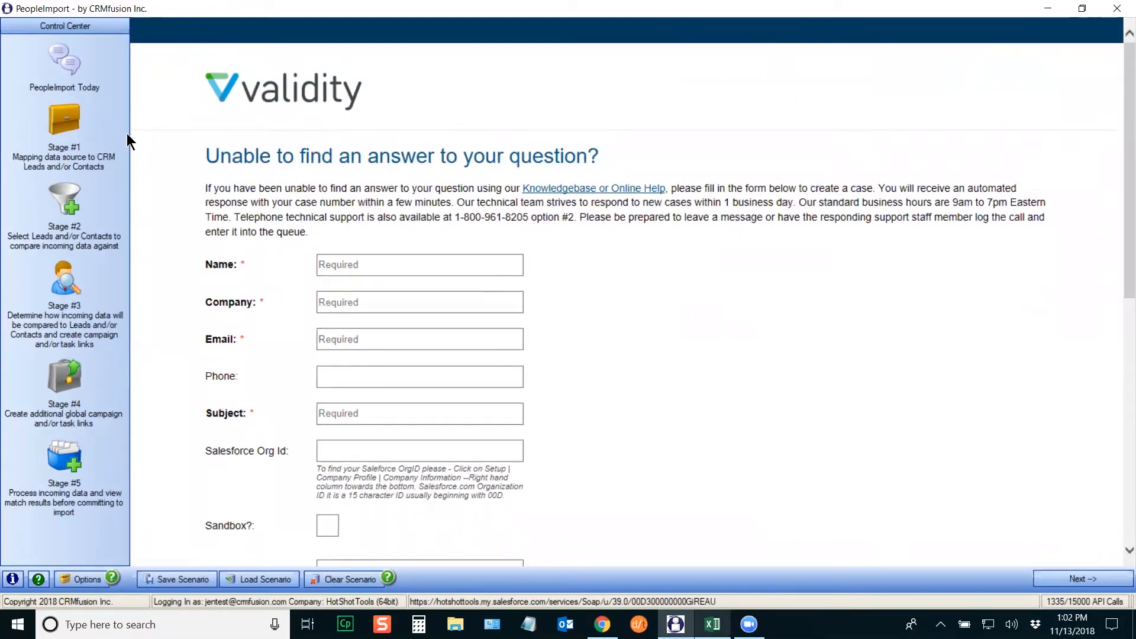
pyautogui.click(69, 63)
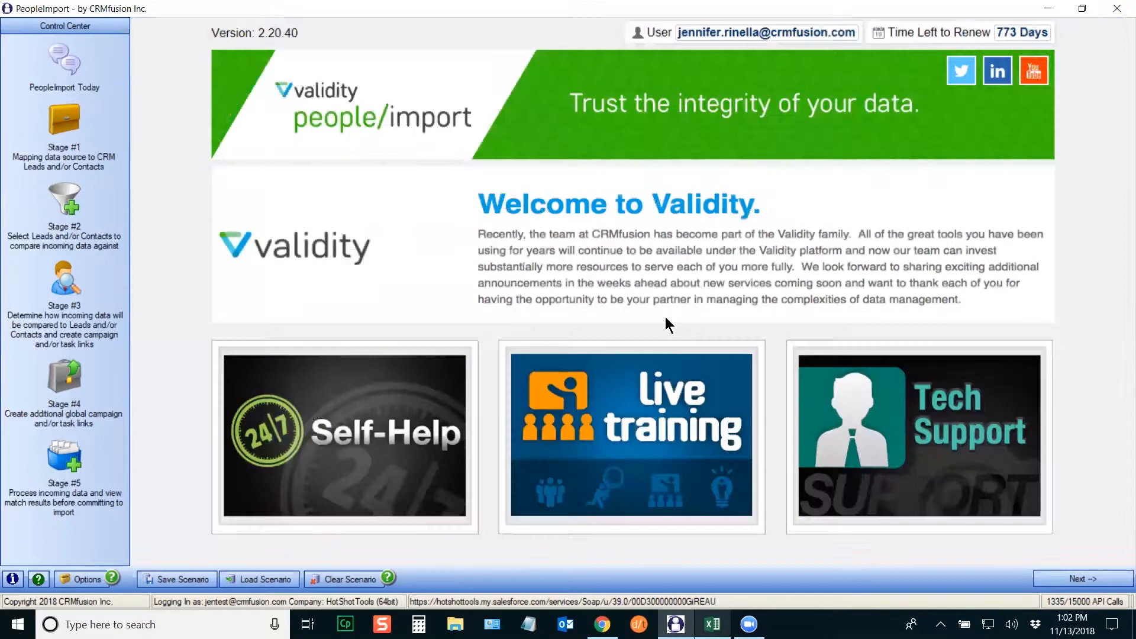
# Step: Browse the live training schedule and view the Nov 14 Lead Conversion session details
pyautogui.click(654, 434)
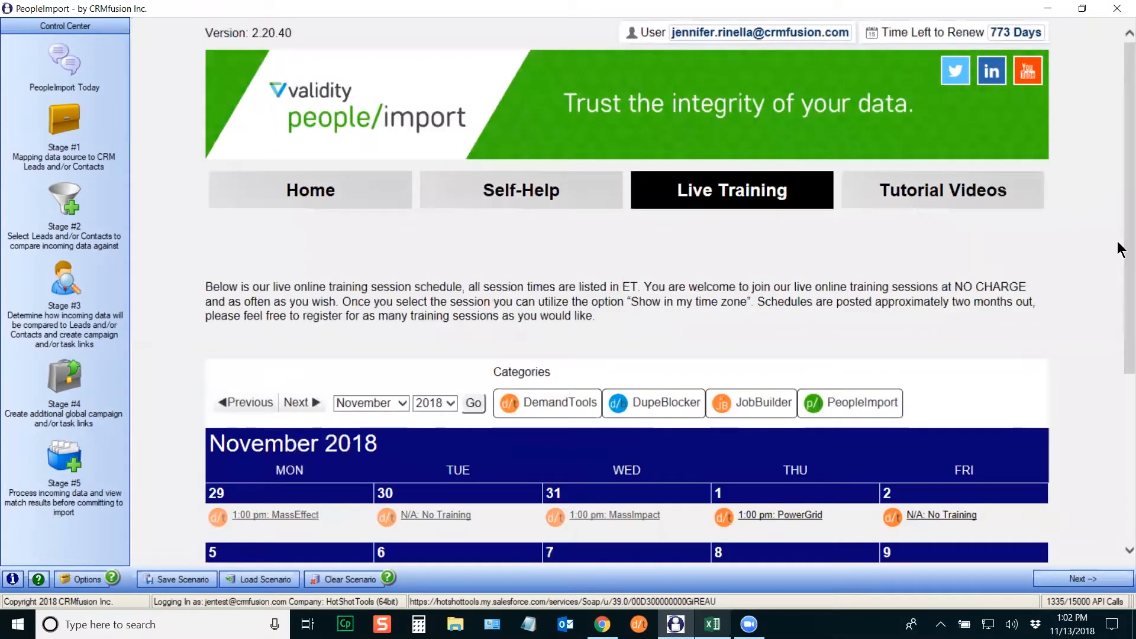
pyautogui.scroll(-1, 1120, 251)
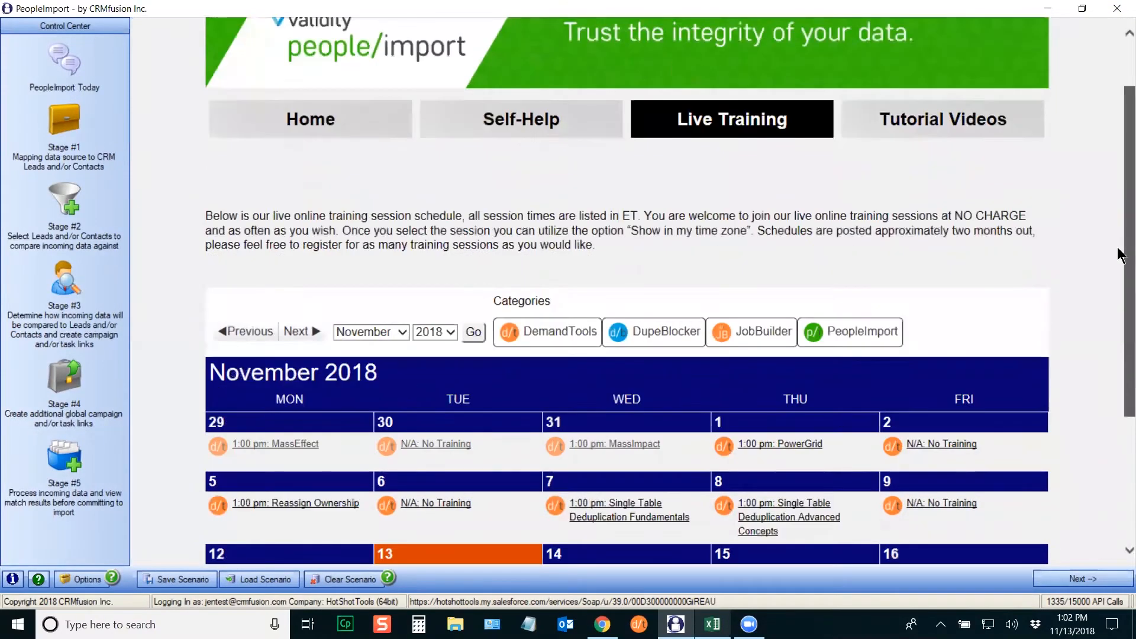
pyautogui.scroll(-2, 1118, 325)
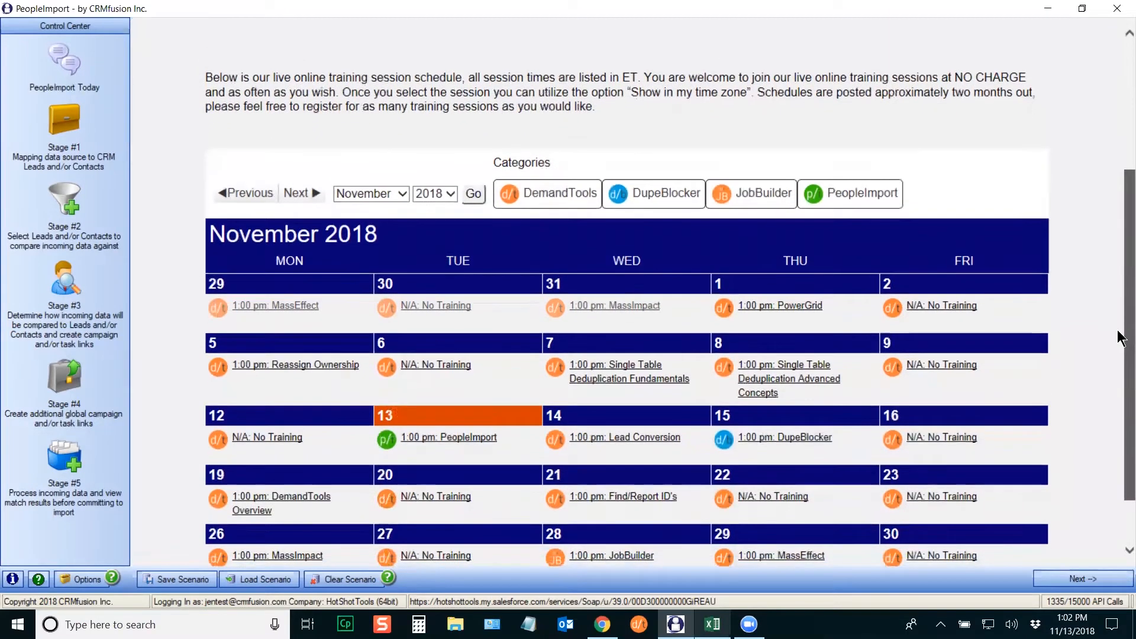
pyautogui.scroll(-1, 1120, 352)
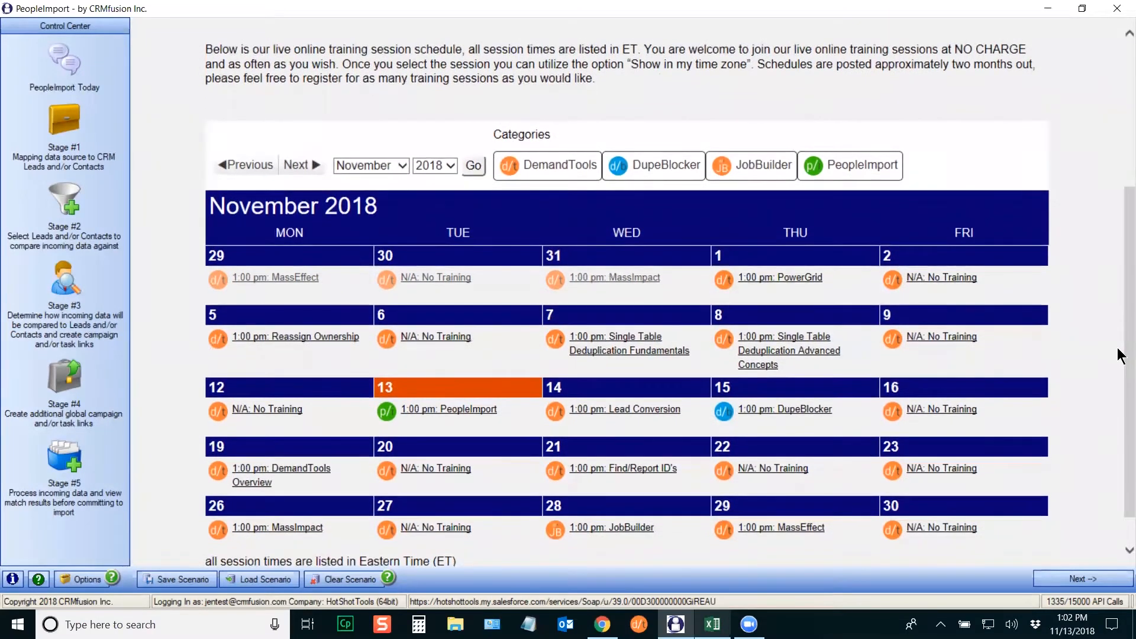
pyautogui.click(639, 411)
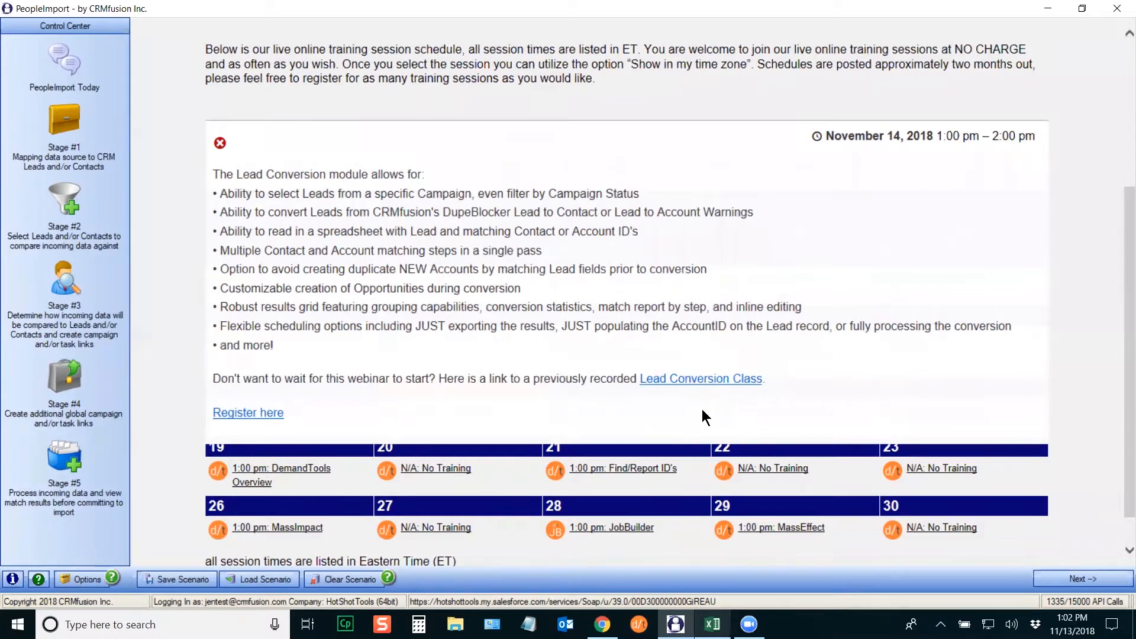
pyautogui.click(220, 143)
# Step: From the Today page, open Self-Help and browse the online help's Step by Step Instructions
pyautogui.click(73, 63)
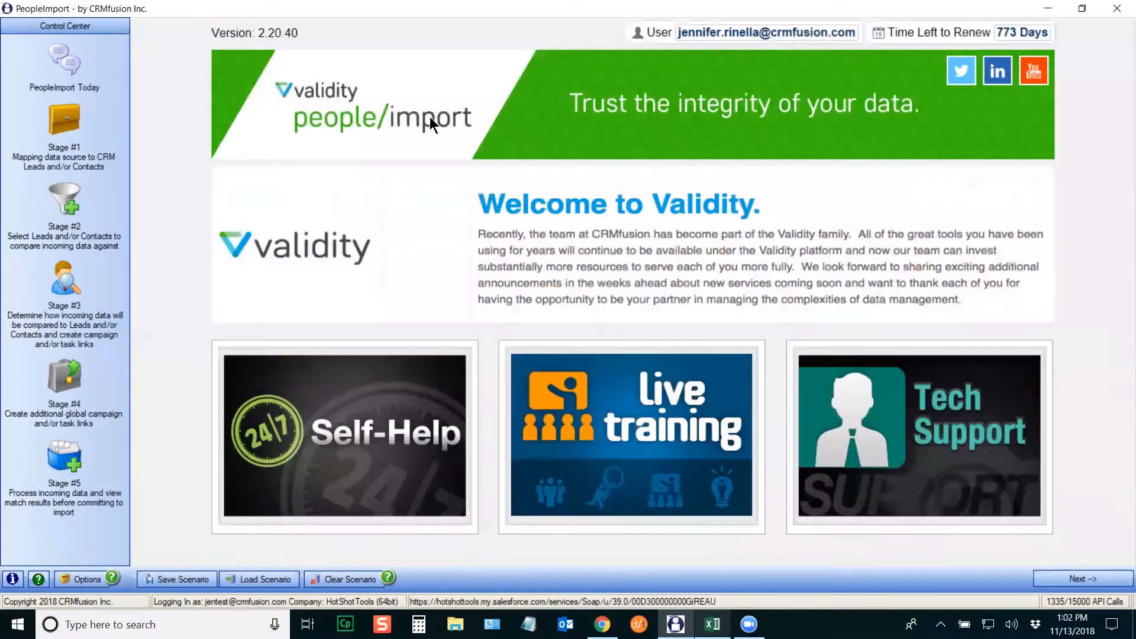
pyautogui.click(351, 448)
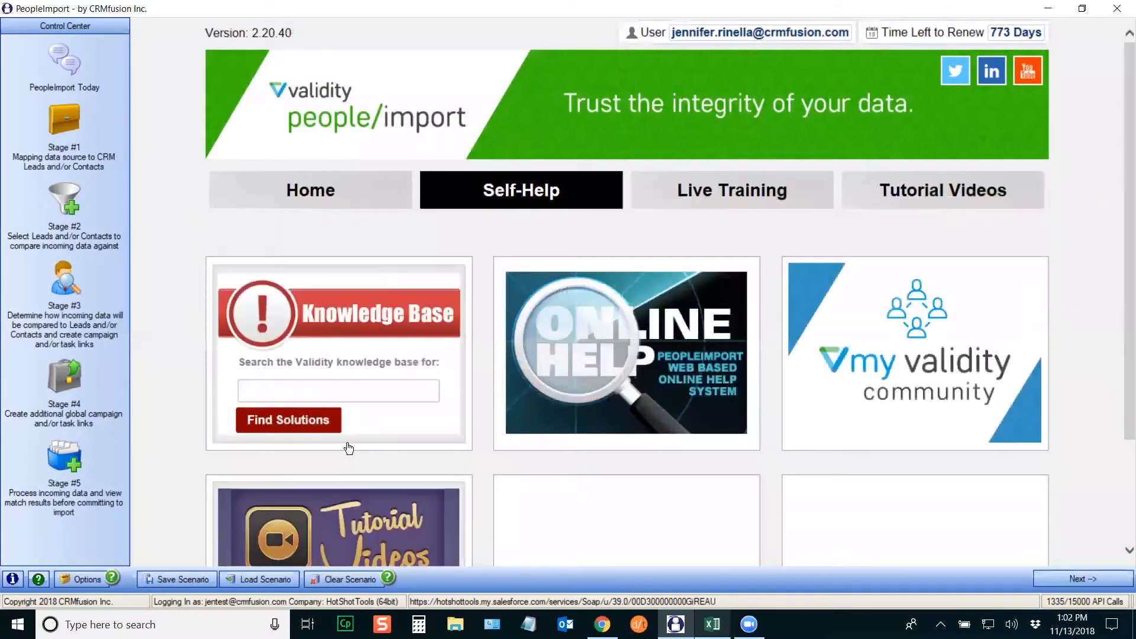
pyautogui.moveTo(644, 347)
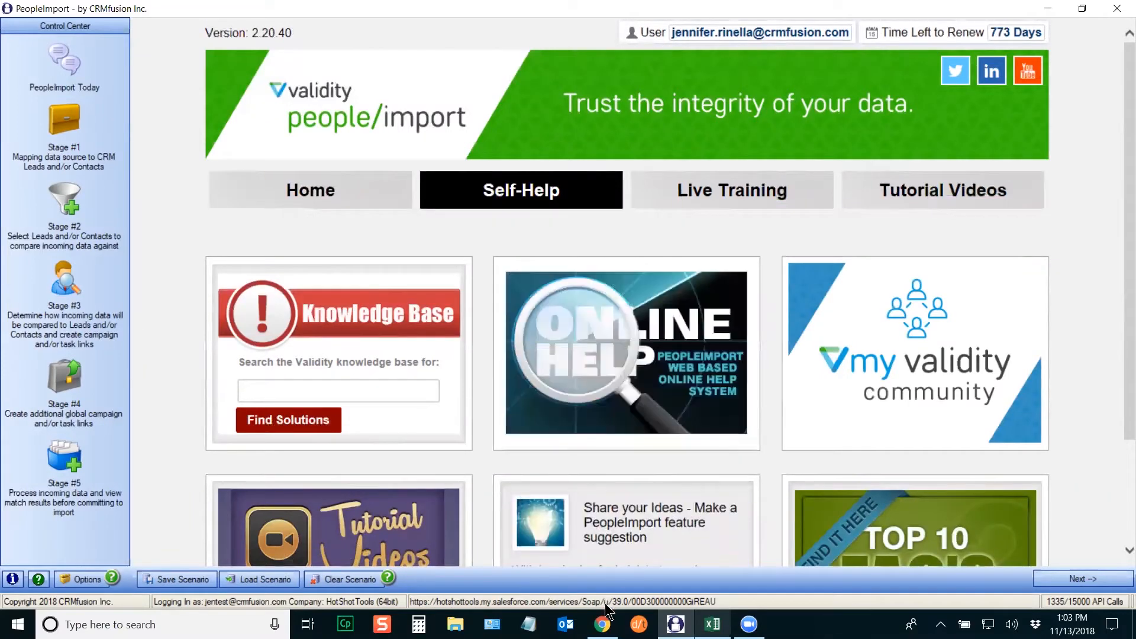
pyautogui.click(602, 624)
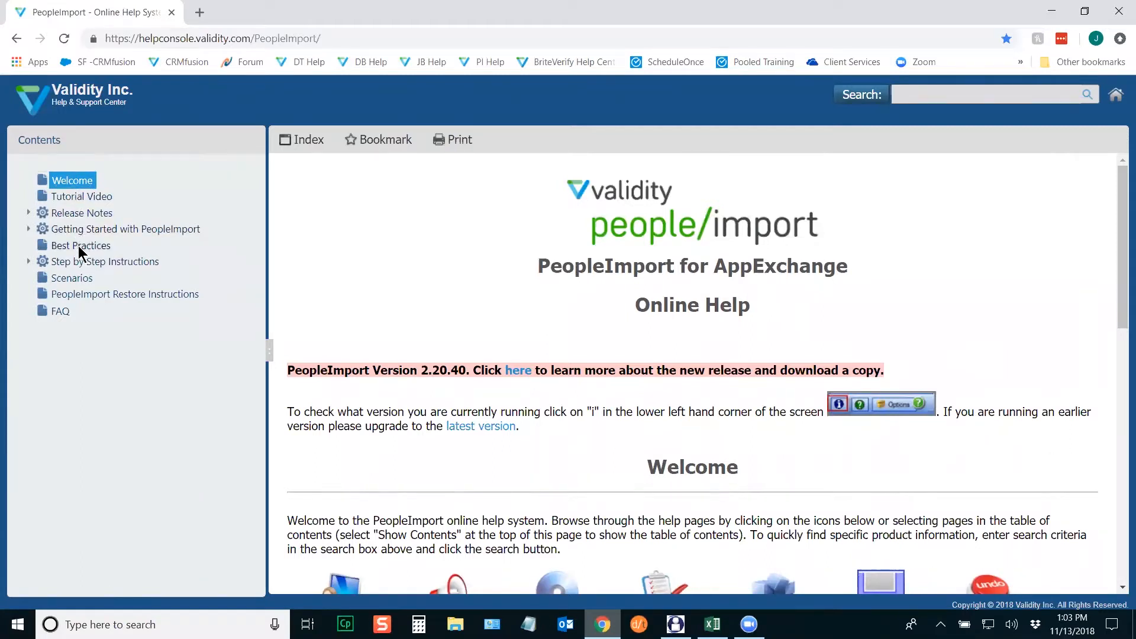
pyautogui.click(29, 261)
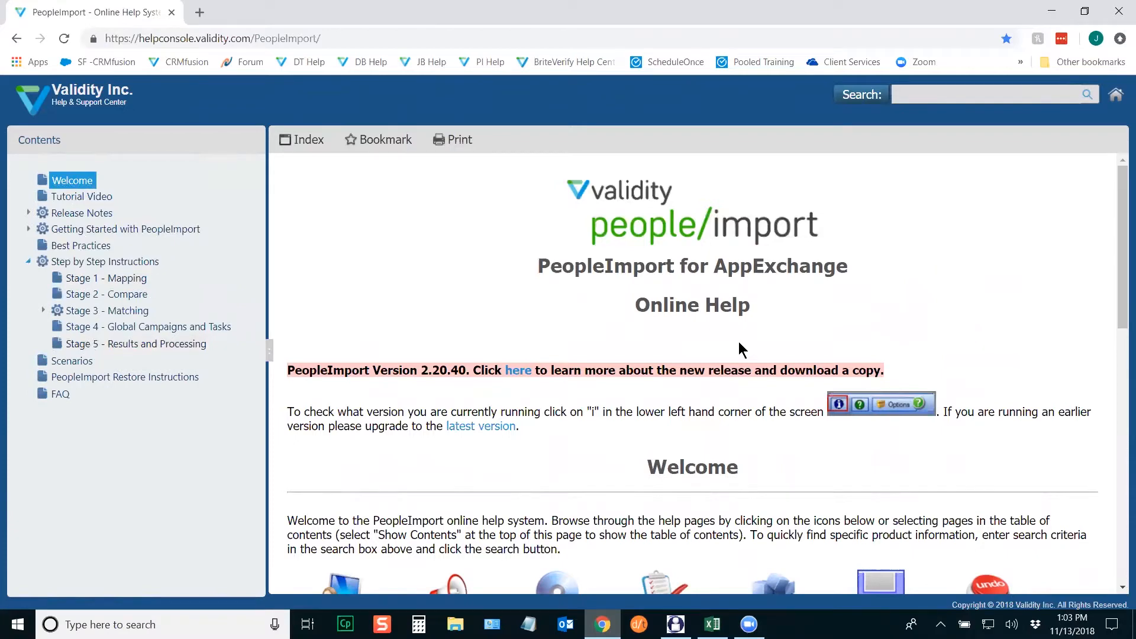
pyautogui.click(675, 624)
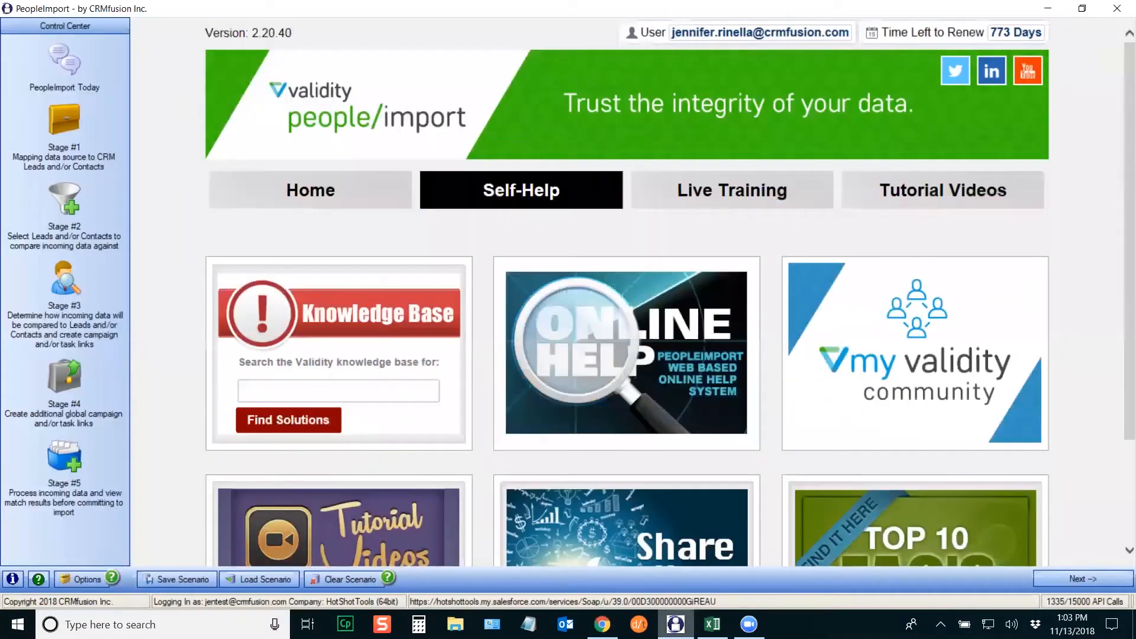
# Step: Open the Validity community site from its card and go to Login/Register
pyautogui.moveTo(974, 381)
pyautogui.click(935, 325)
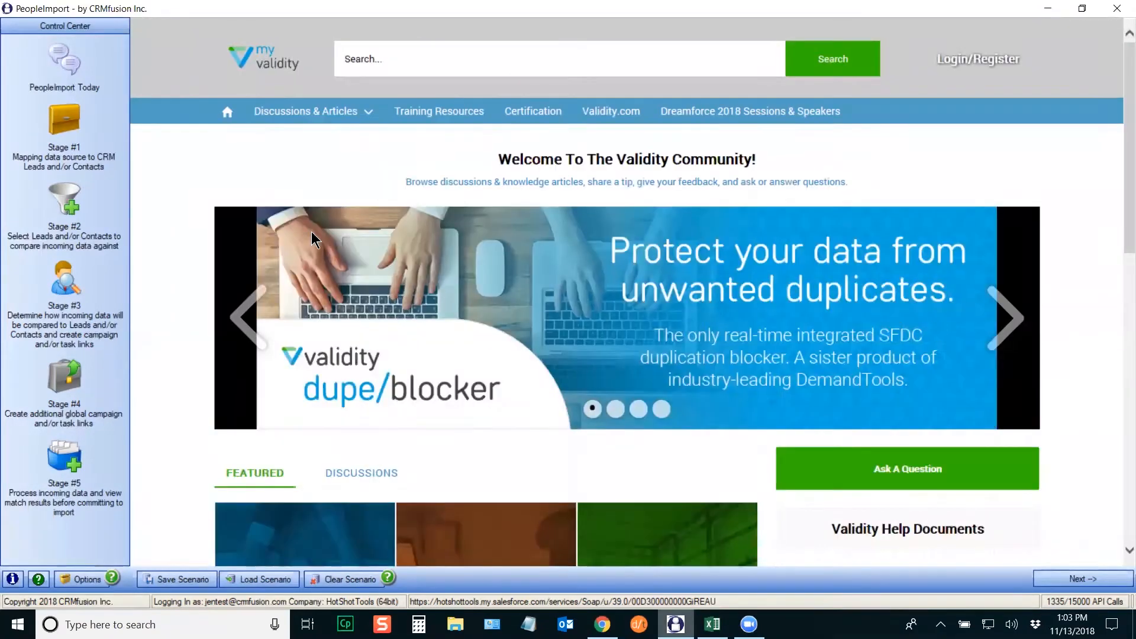
pyautogui.click(228, 118)
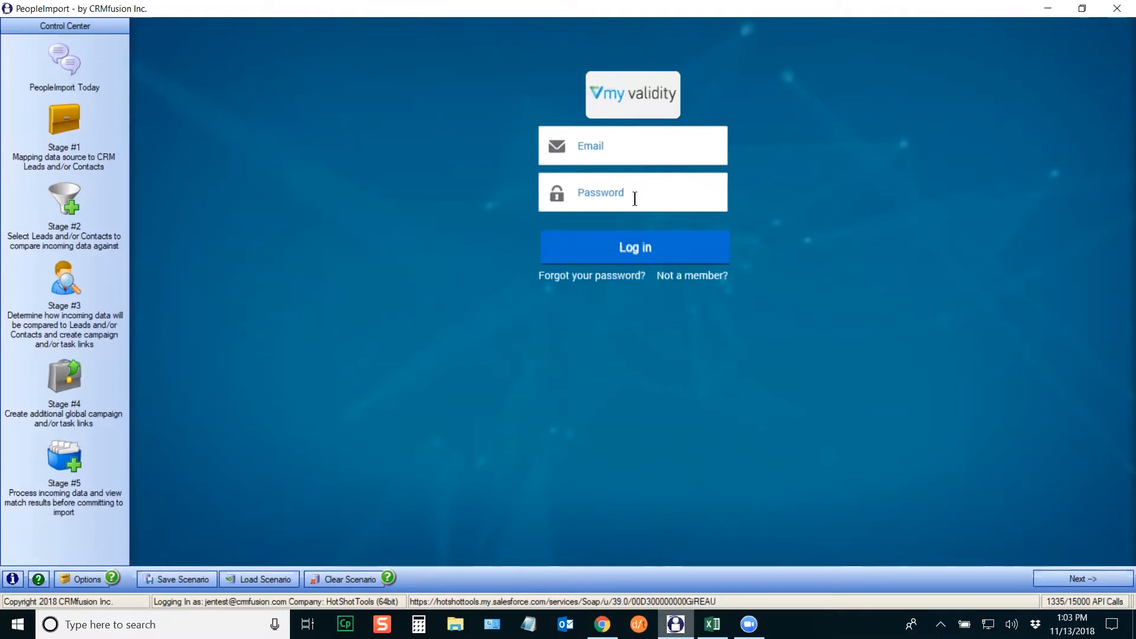
# Step: Log in to My Validity with the account e-mail address and password
pyautogui.click(692, 283)
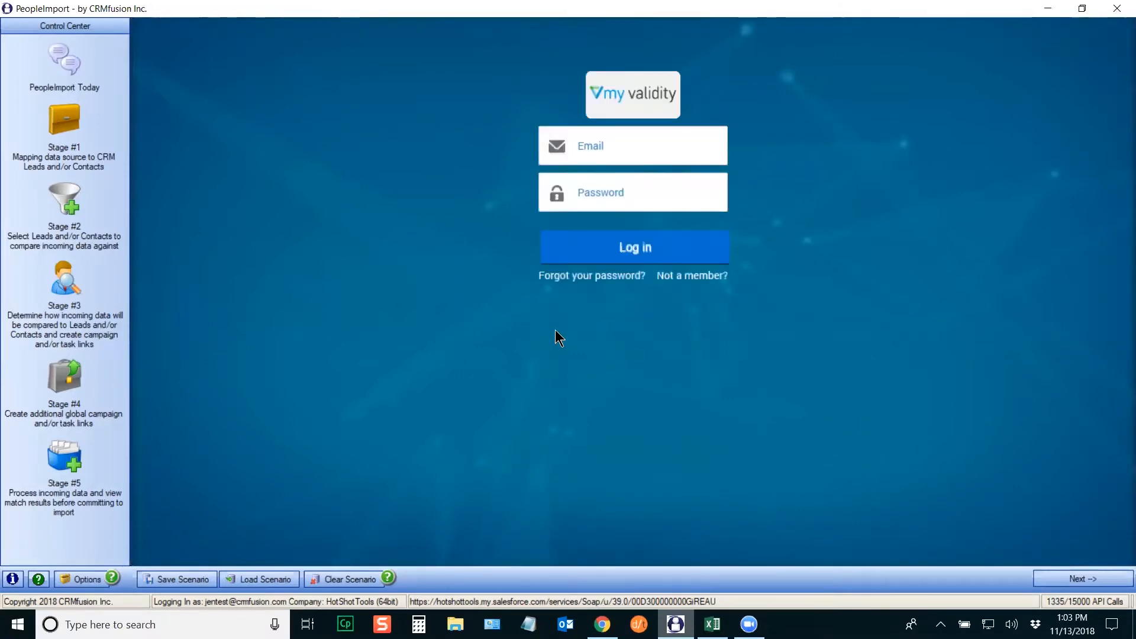
pyautogui.click(584, 147)
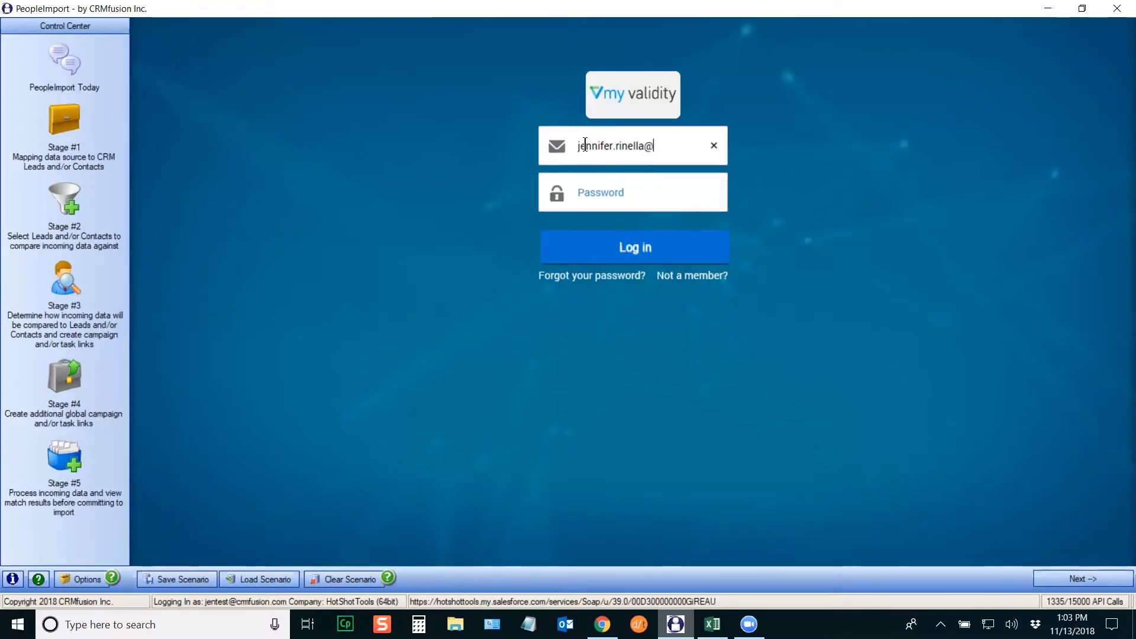
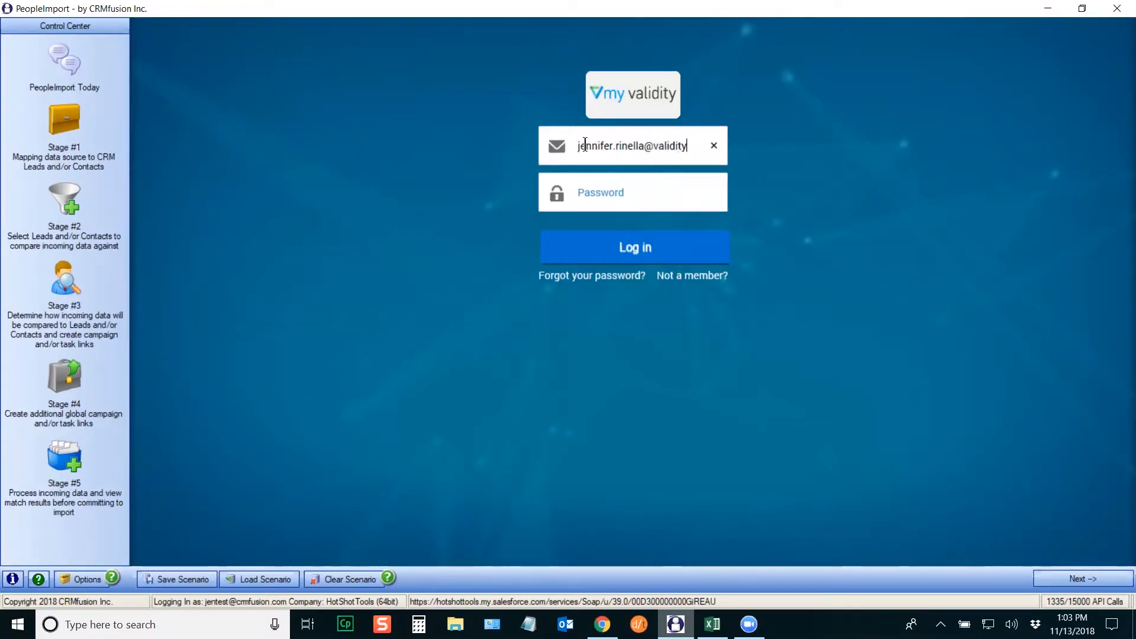
pyautogui.press('Tab')
pyautogui.write('**********')
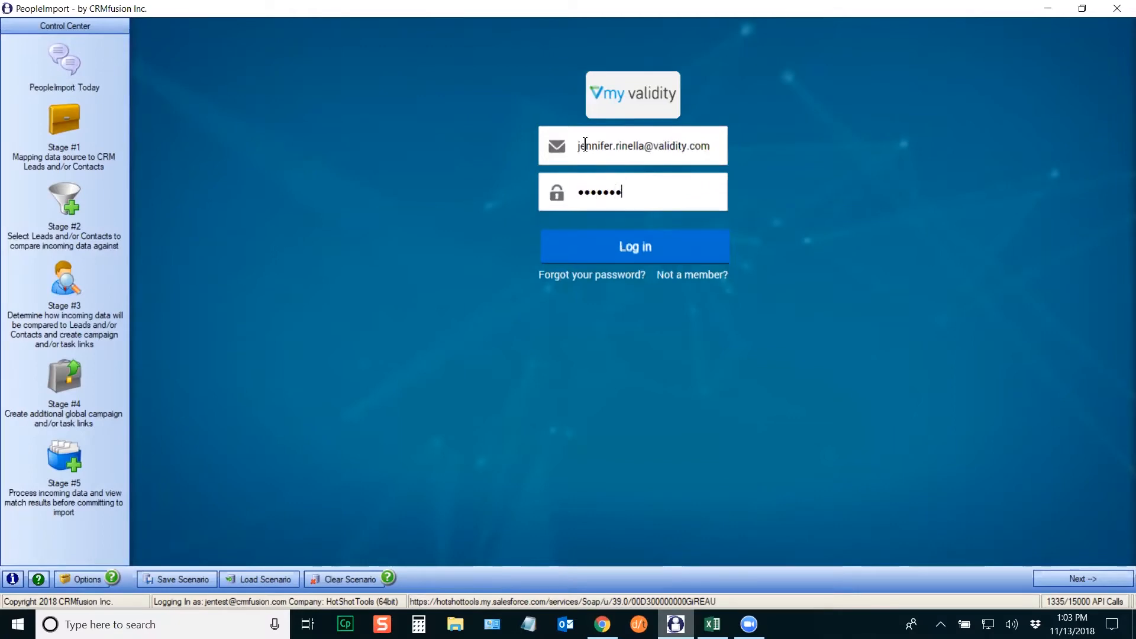
pyautogui.write('*')
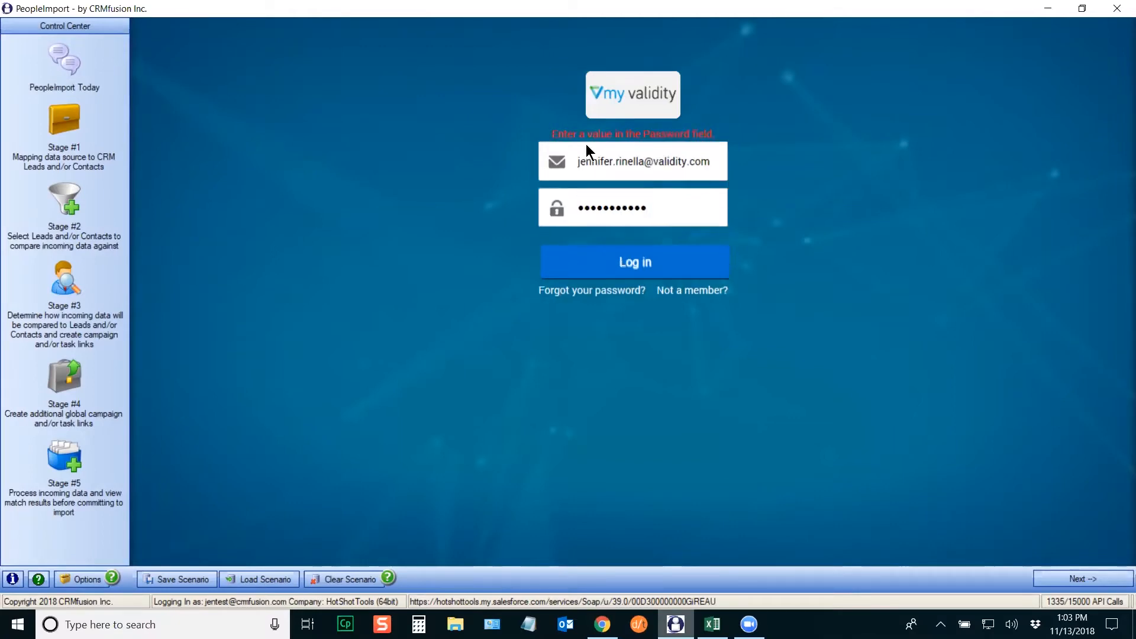
pyautogui.click(603, 266)
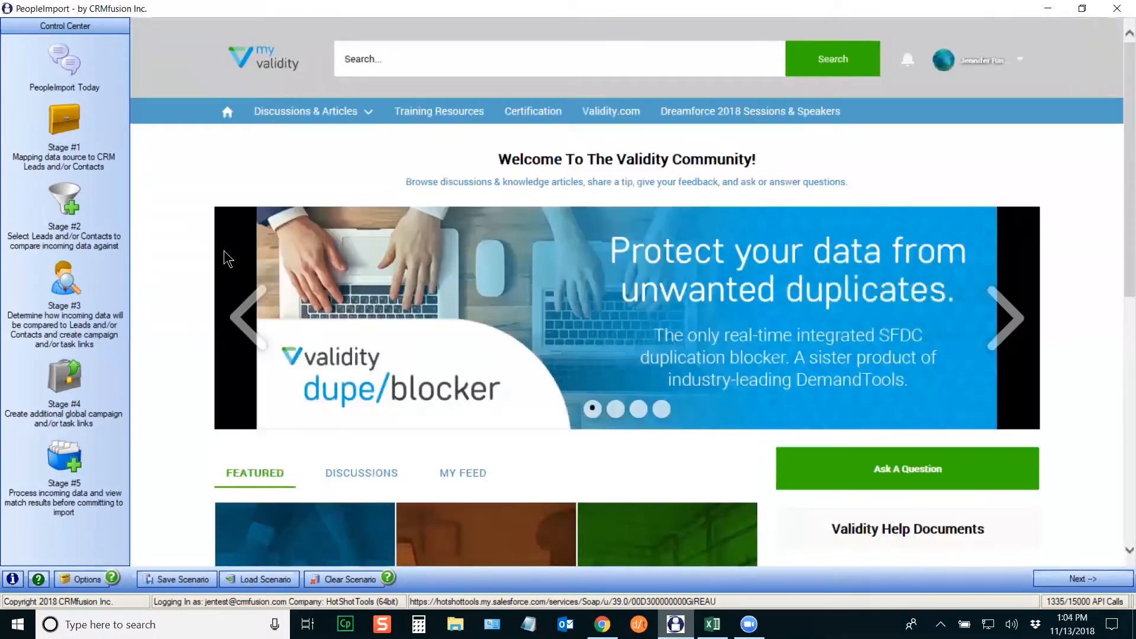
pyautogui.scroll(-3, 1118, 169)
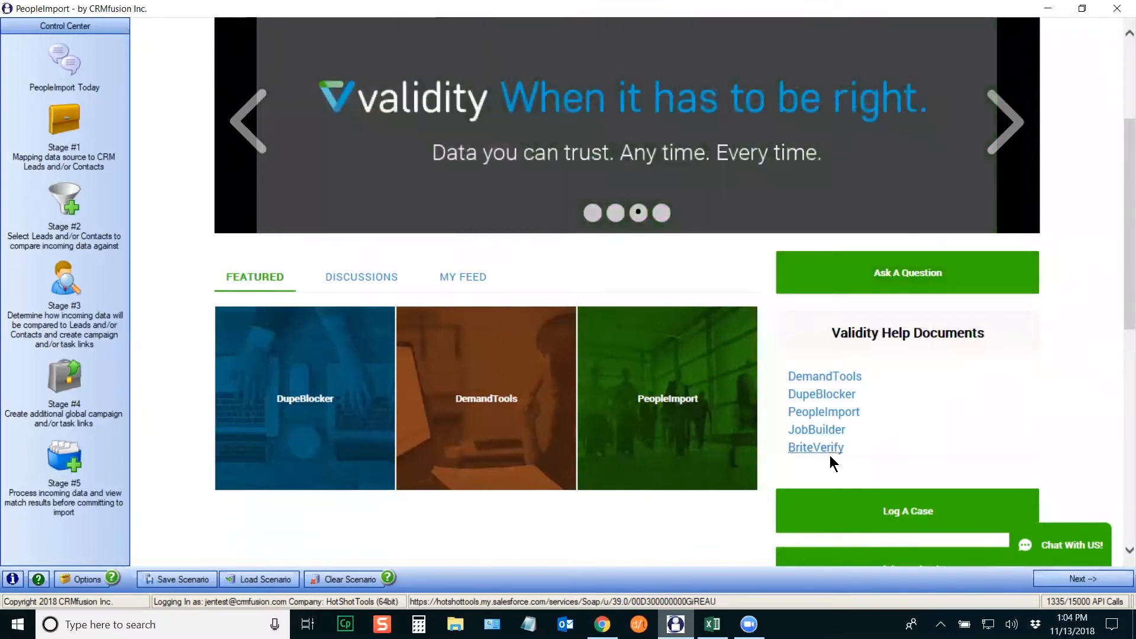
pyautogui.moveTo(1121, 305); pyautogui.dragTo(1119, 334)
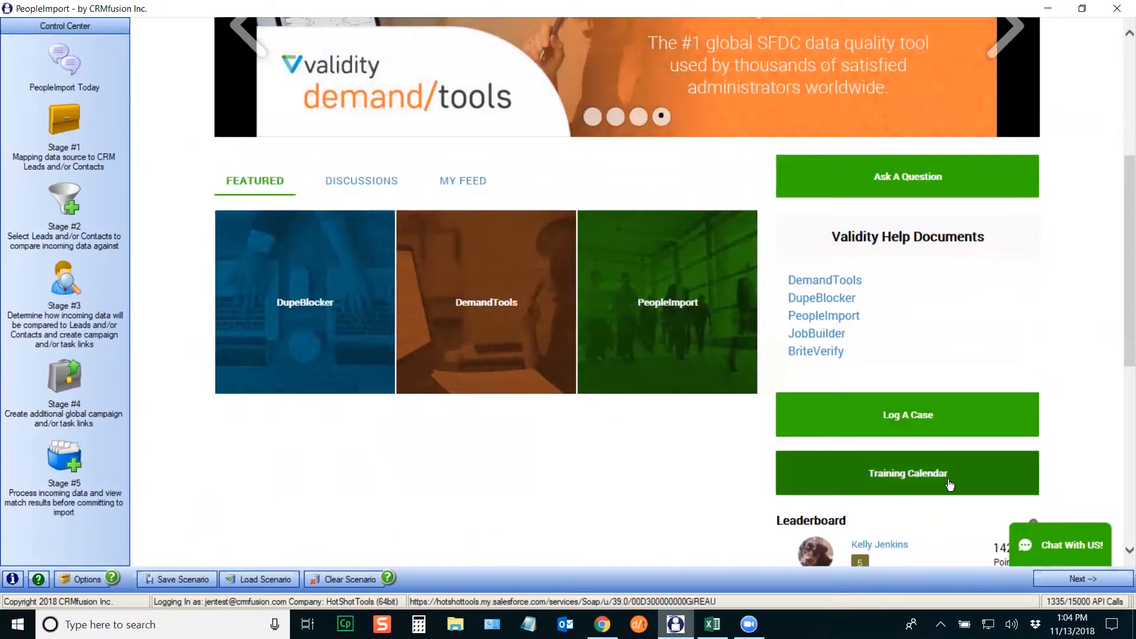
pyautogui.moveTo(1118, 271); pyautogui.dragTo(1118, 204)
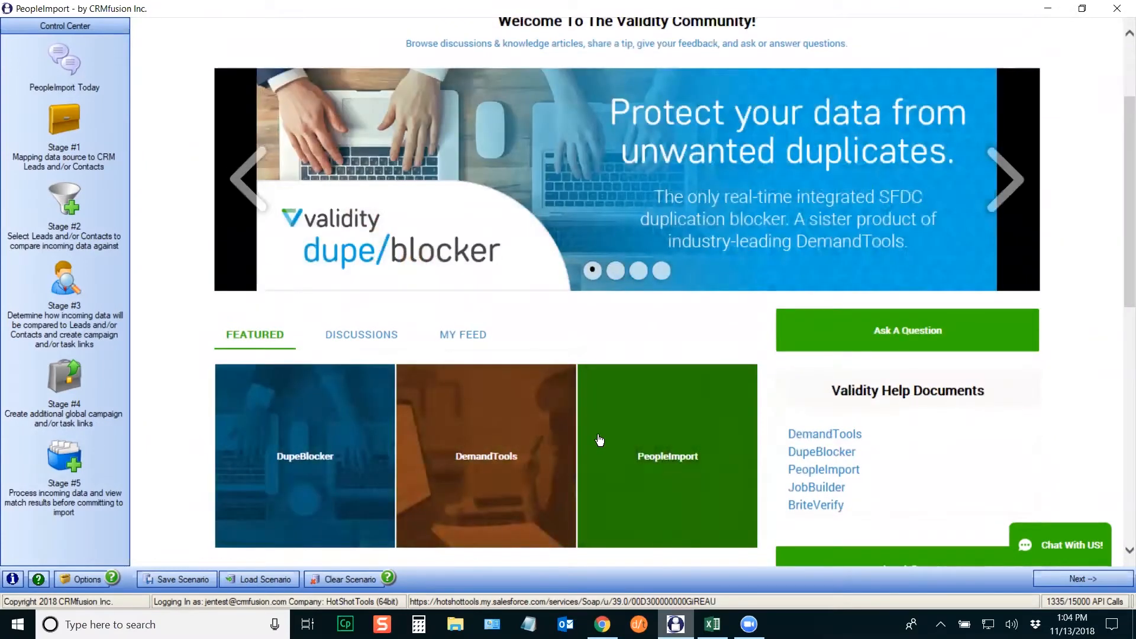
pyautogui.click(331, 336)
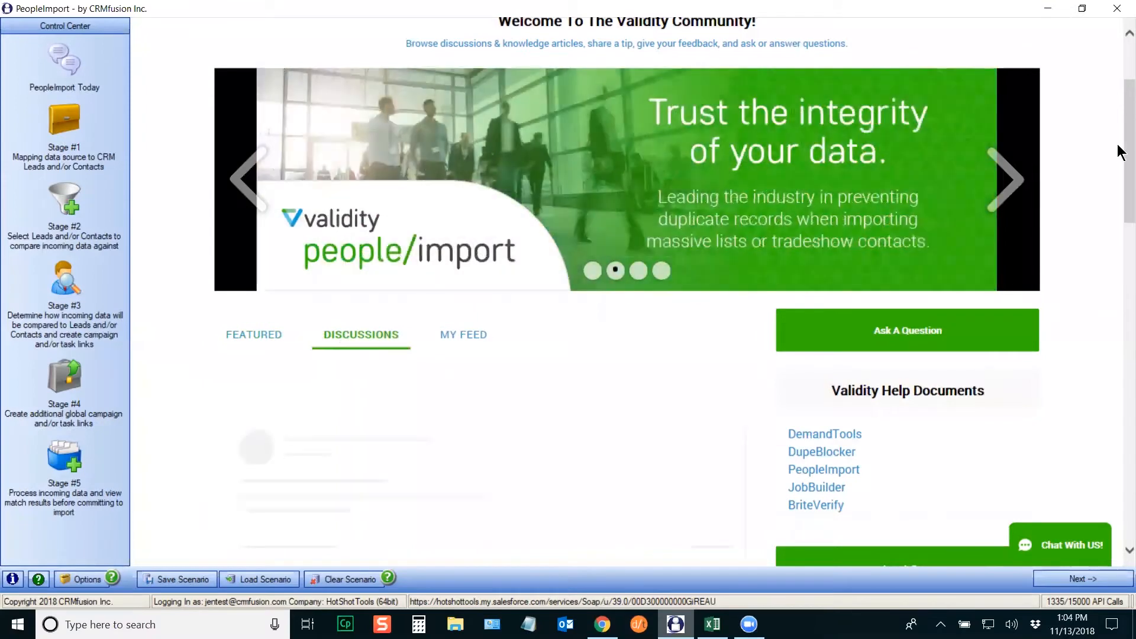
pyautogui.moveTo(1119, 121); pyautogui.dragTo(1120, 186)
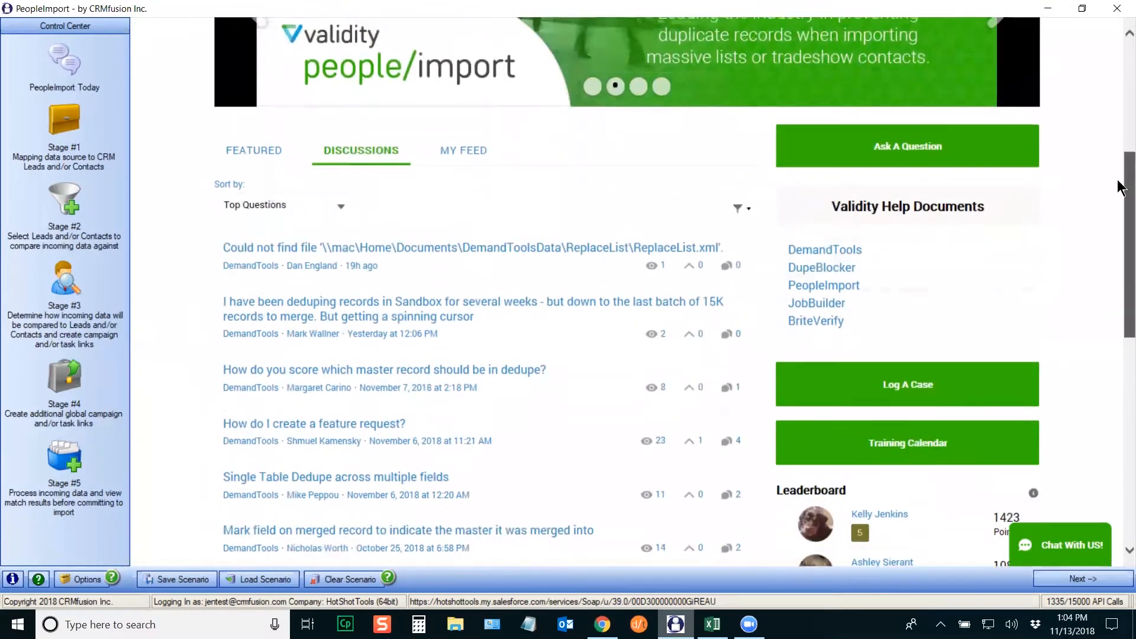
pyautogui.scroll(2, 1121, 190)
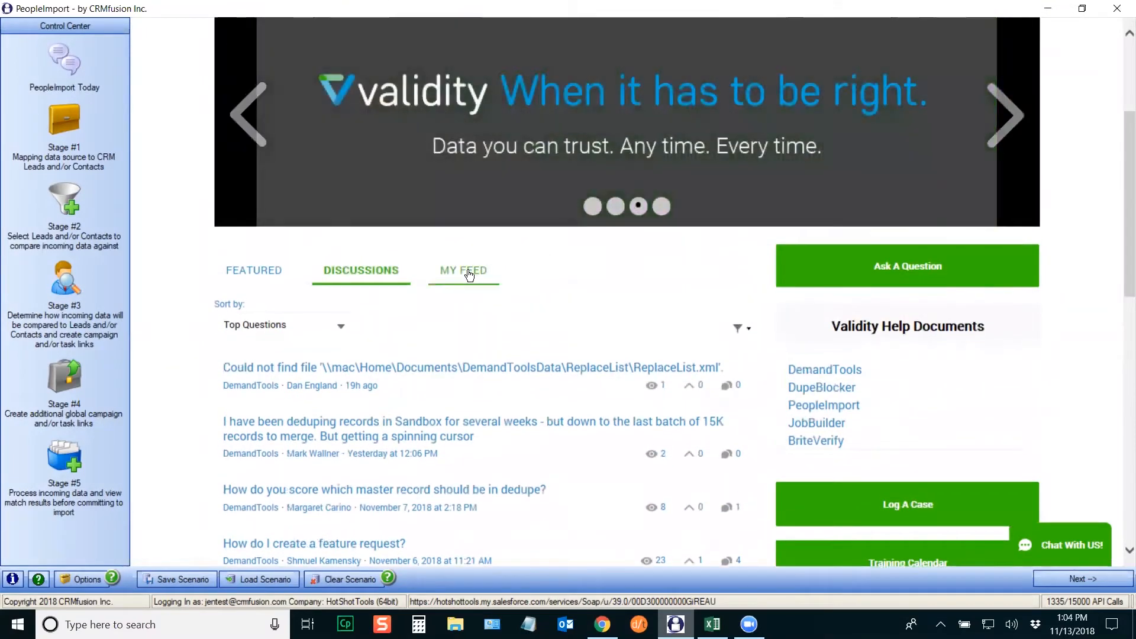
pyautogui.click(469, 274)
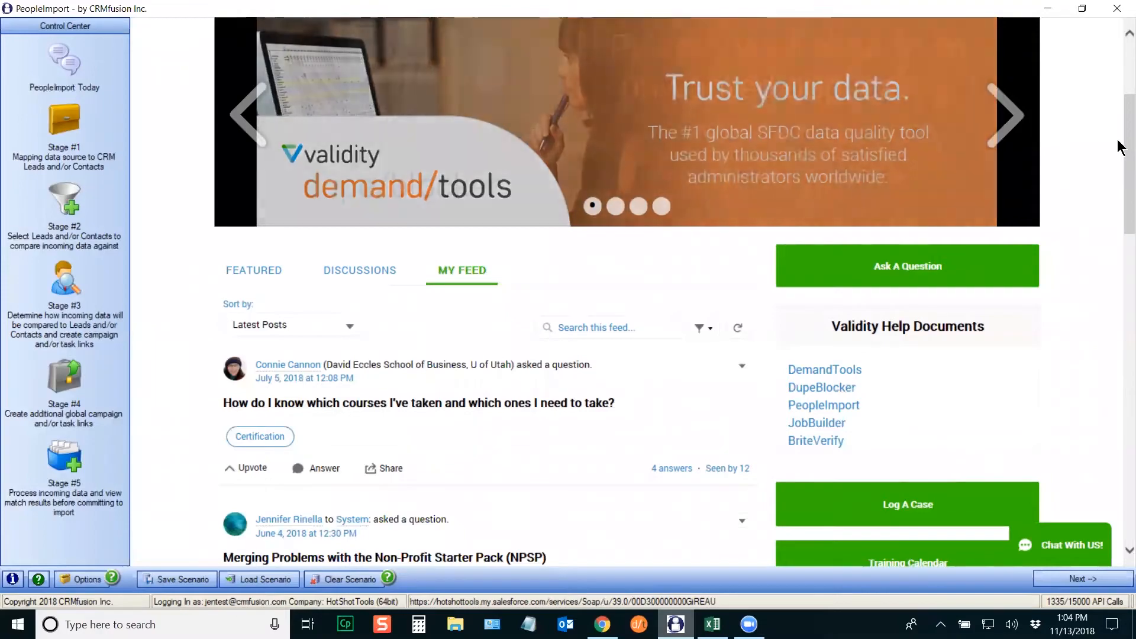
pyautogui.scroll(-2, 1120, 178)
pyautogui.moveTo(1119, 188); pyautogui.dragTo(1119, 80)
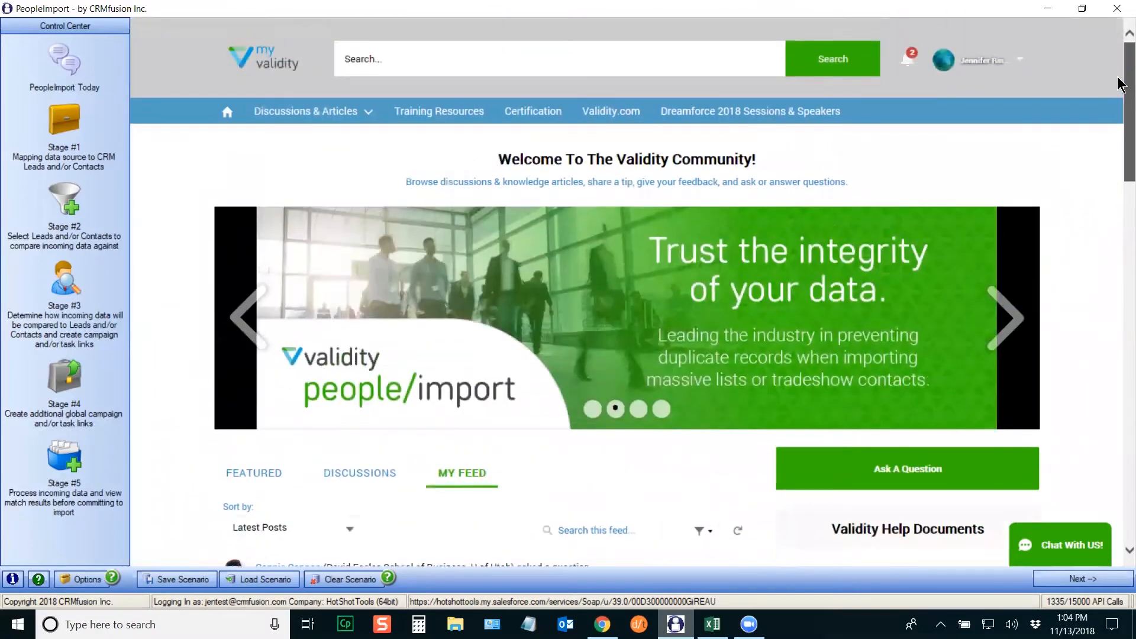
# Step: Scroll through the Training Resources tutorial videos, then switch to the November PI List workbook
pyautogui.click(445, 118)
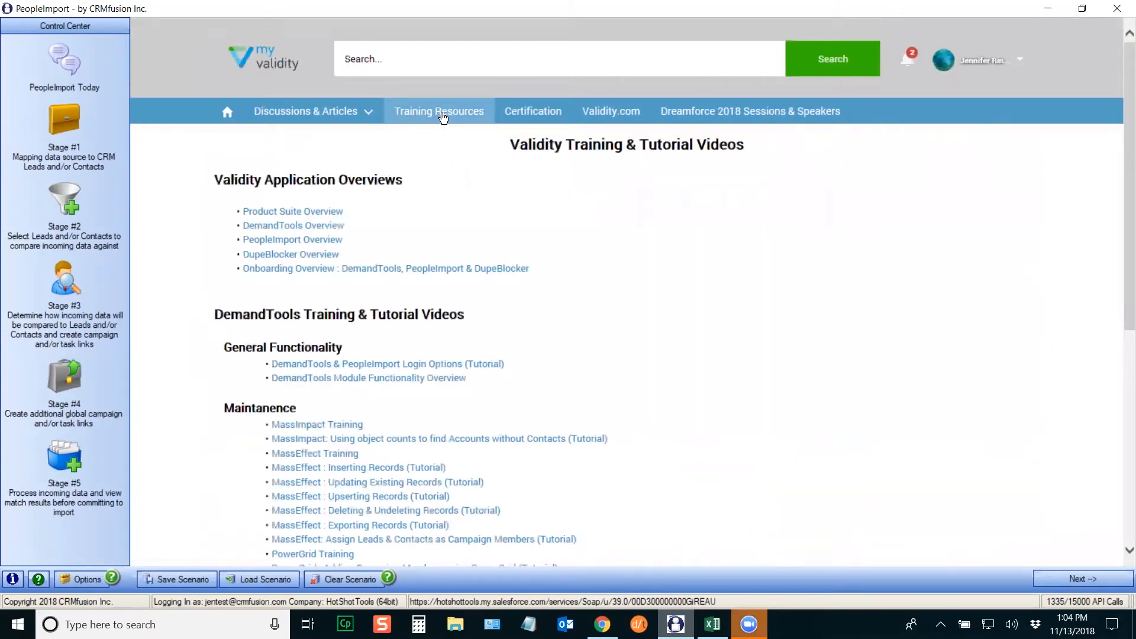
pyautogui.moveTo(1120, 211); pyautogui.dragTo(1120, 247)
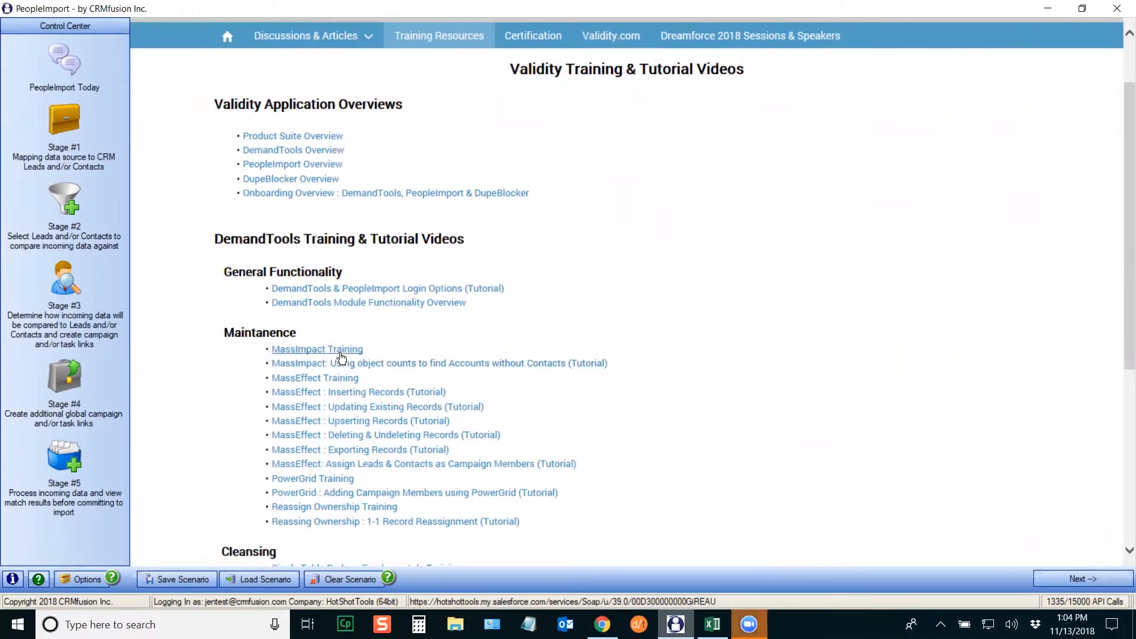
pyautogui.moveTo(1120, 290); pyautogui.dragTo(1118, 438)
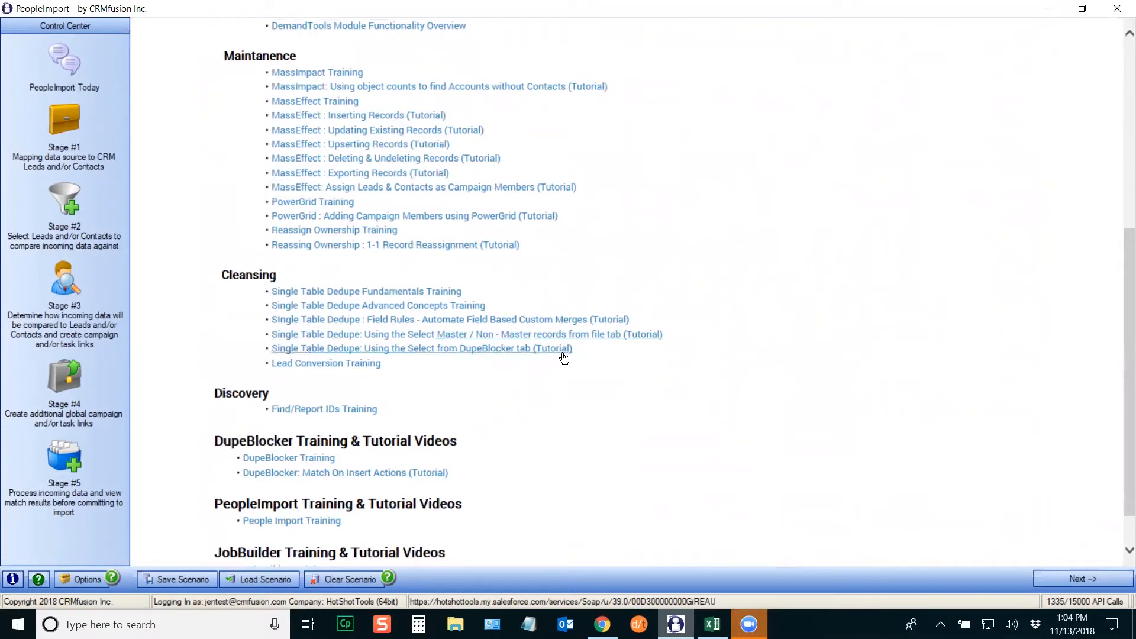
pyautogui.moveTo(1120, 368); pyautogui.dragTo(1120, 319)
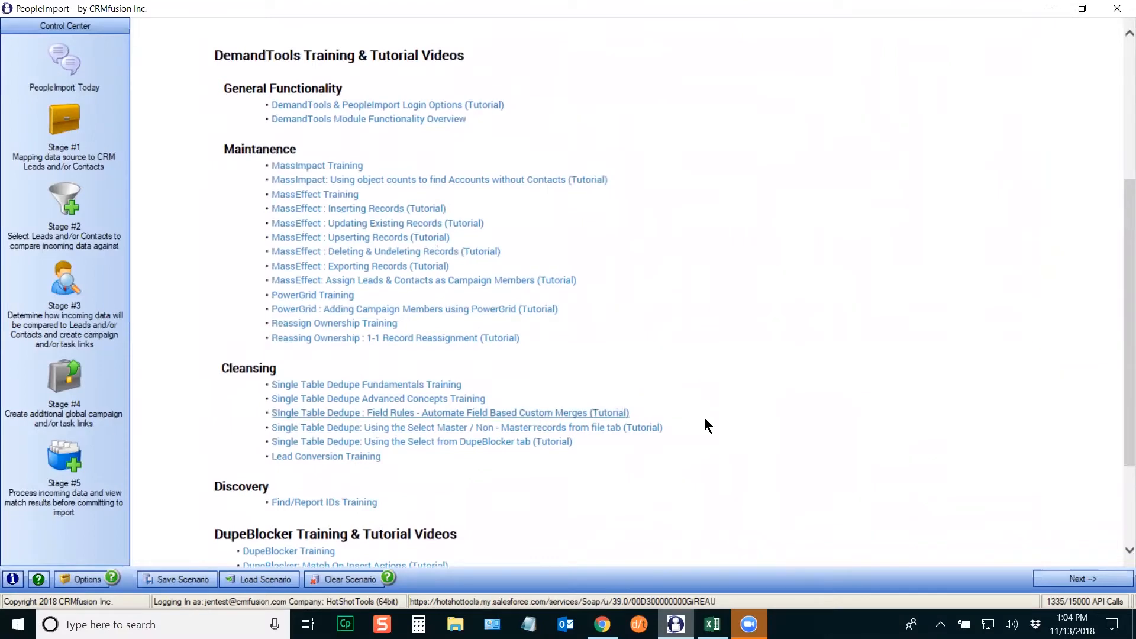
pyautogui.moveTo(1118, 418); pyautogui.dragTo(1118, 284)
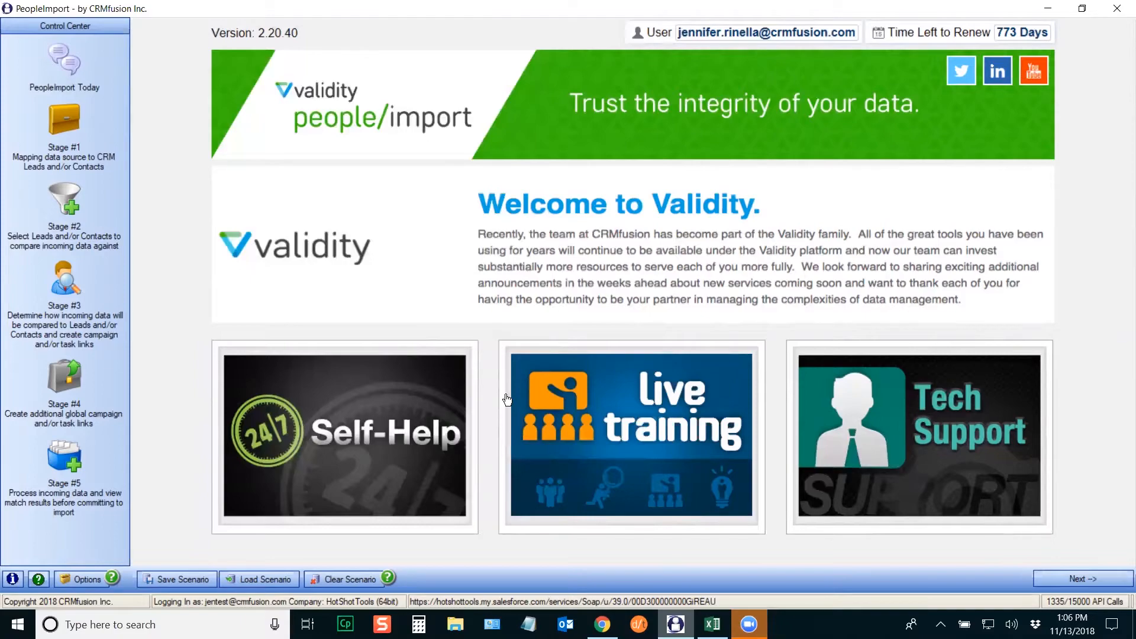
pyautogui.click(712, 624)
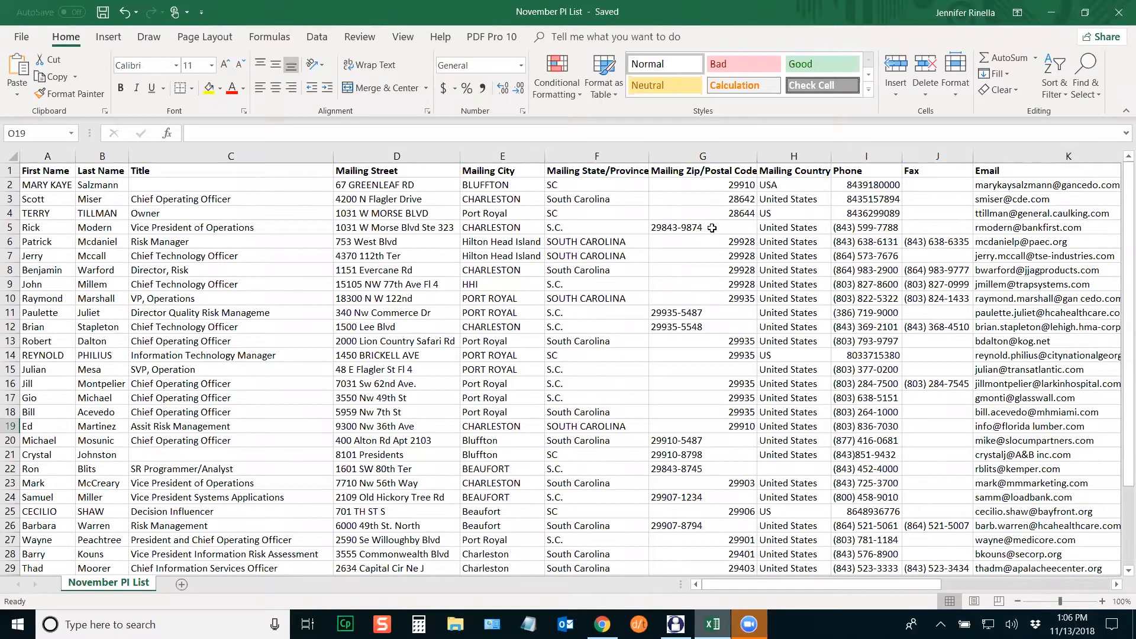
# Step: Scroll right and inspect the Campaign ID, Status and Owner ID columns
pyautogui.moveTo(810, 584); pyautogui.dragTo(1002, 602)
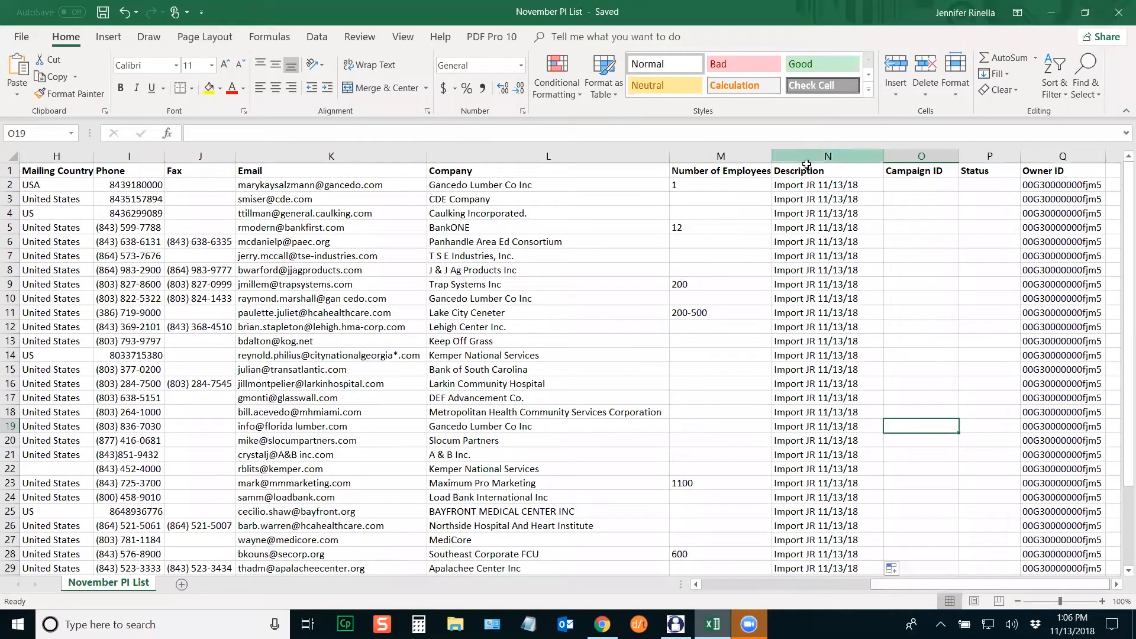
pyautogui.click(923, 161)
pyautogui.click(990, 157)
pyautogui.moveTo(1121, 214); pyautogui.dragTo(1119, 176)
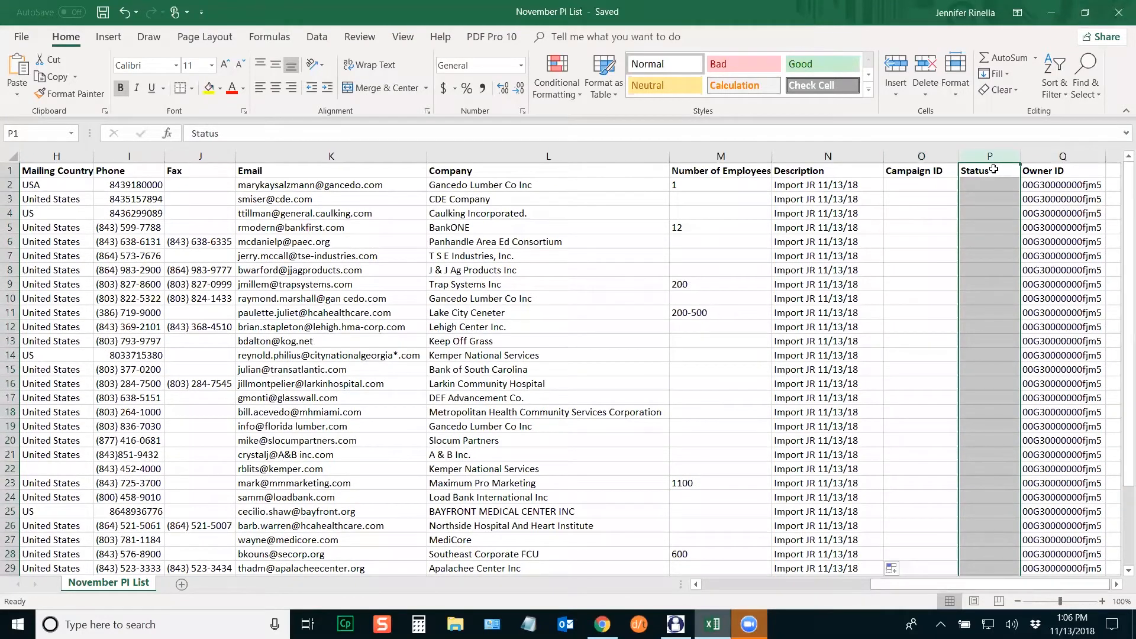
pyautogui.click(932, 169)
pyautogui.click(976, 170)
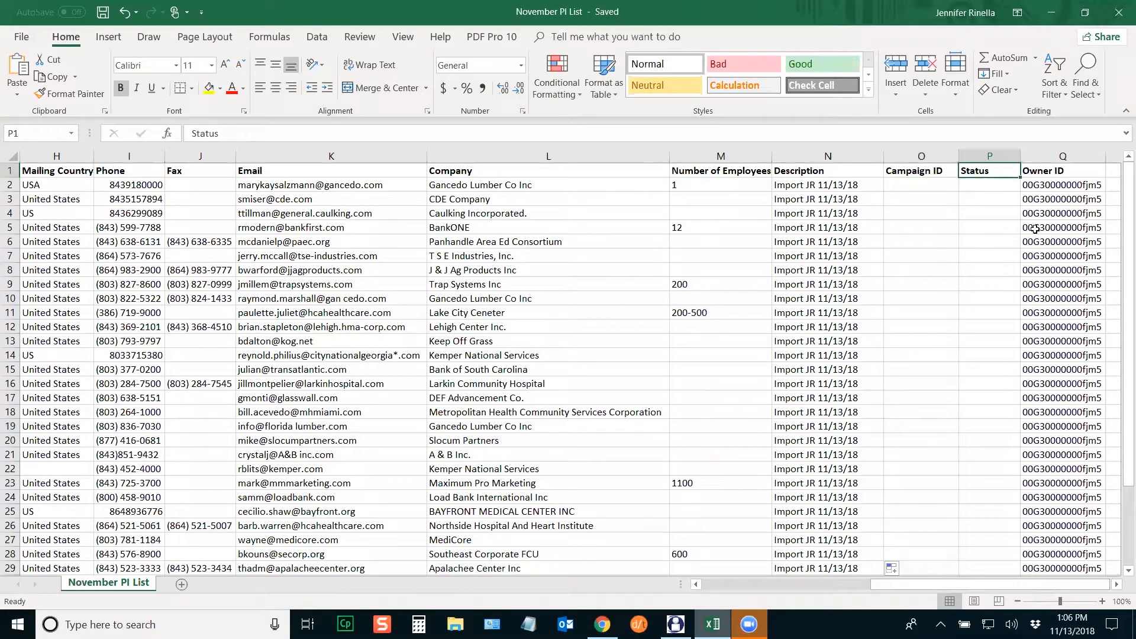
pyautogui.click(1062, 156)
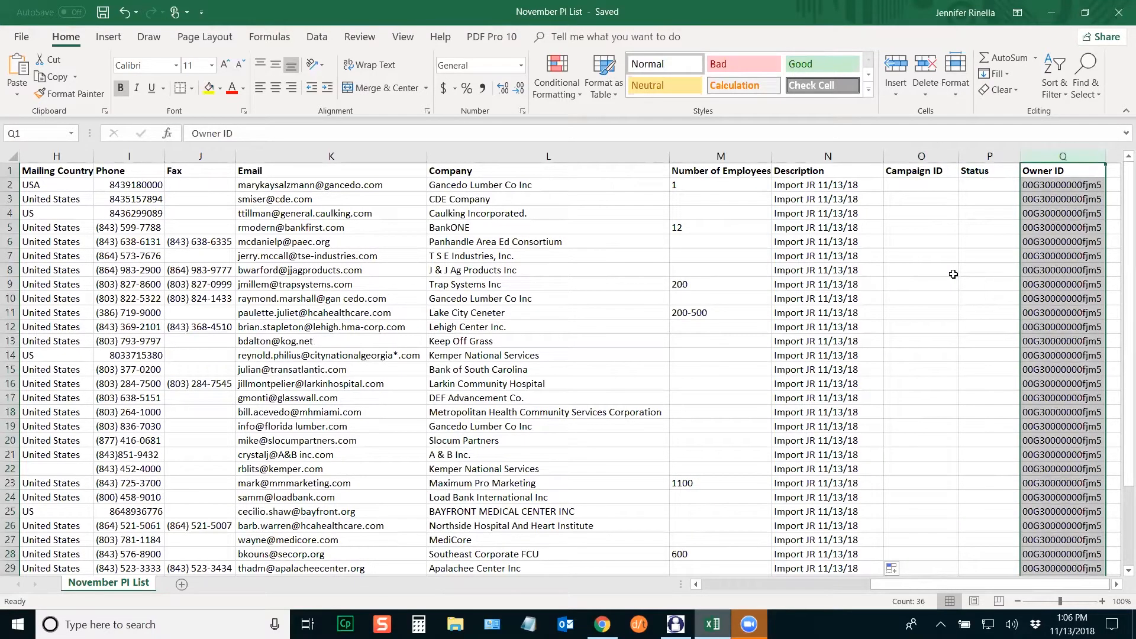
pyautogui.click(1043, 214)
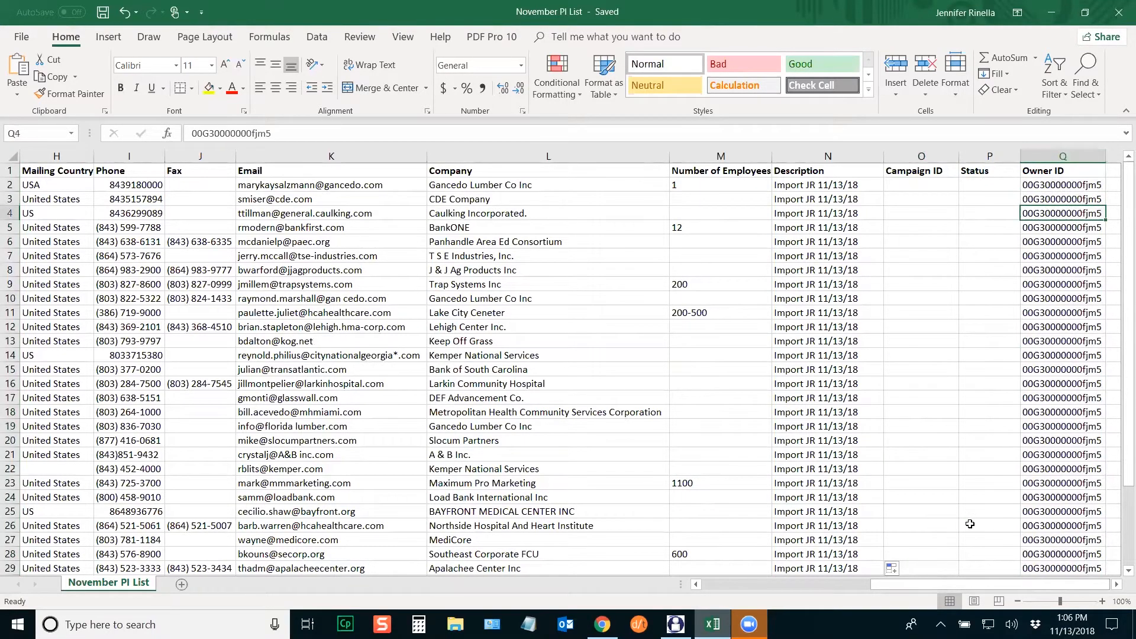
# Step: Check column F's mailing states, mixed as SC, S.C., South Carolina and SOUTH CAROLINA
pyautogui.moveTo(962, 583); pyautogui.dragTo(749, 584)
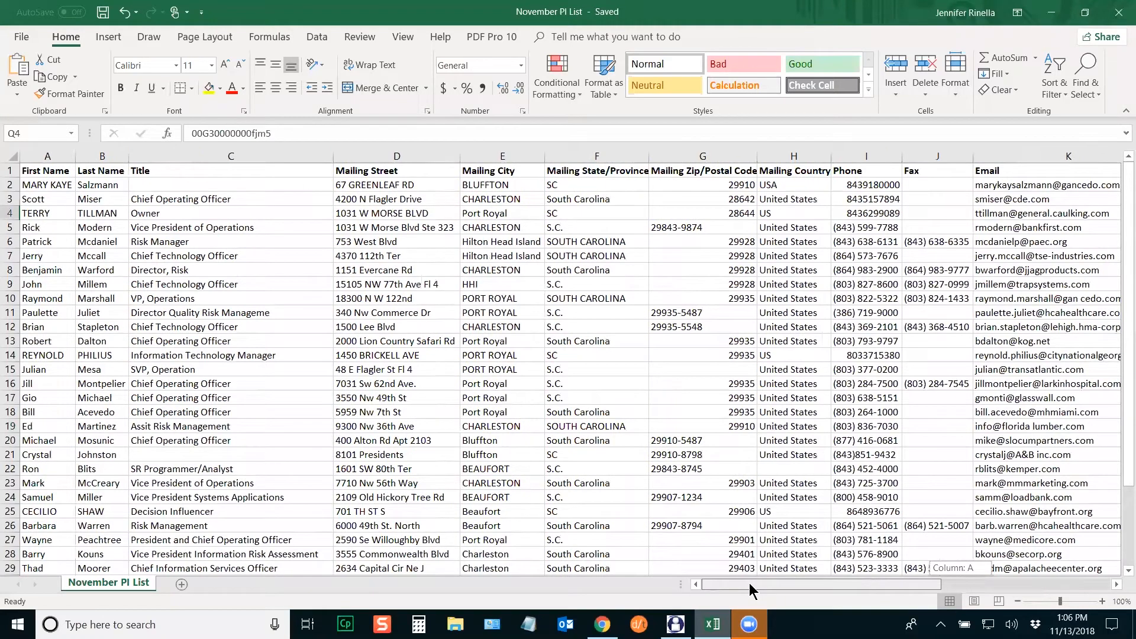
pyautogui.click(576, 213)
pyautogui.click(575, 241)
pyautogui.click(575, 284)
pyautogui.click(578, 341)
pyautogui.click(596, 424)
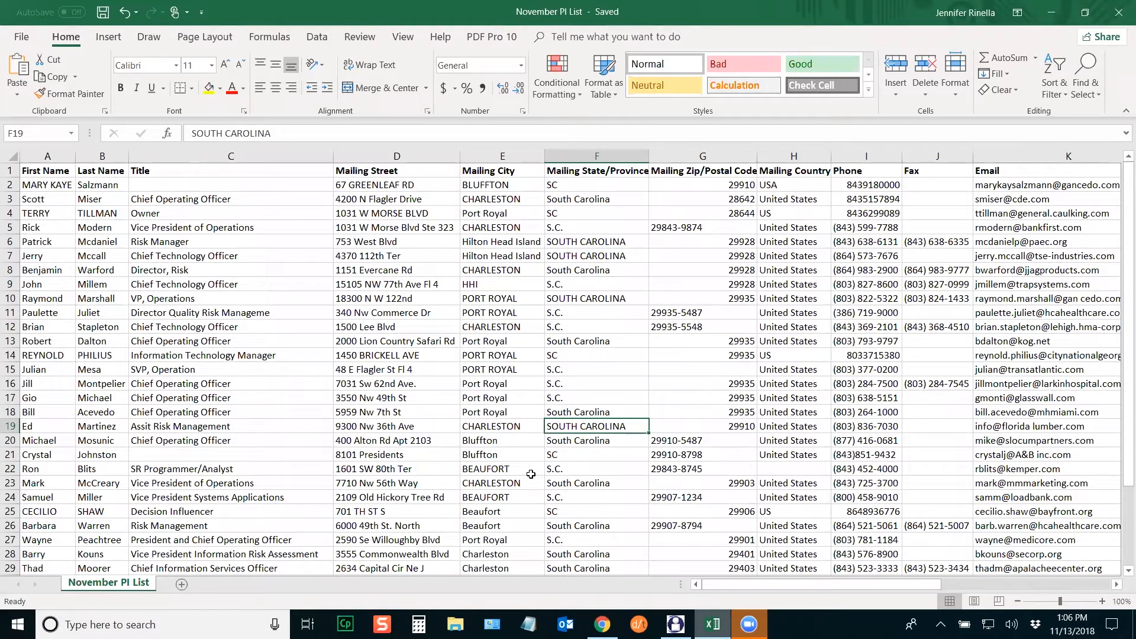
pyautogui.click(600, 302)
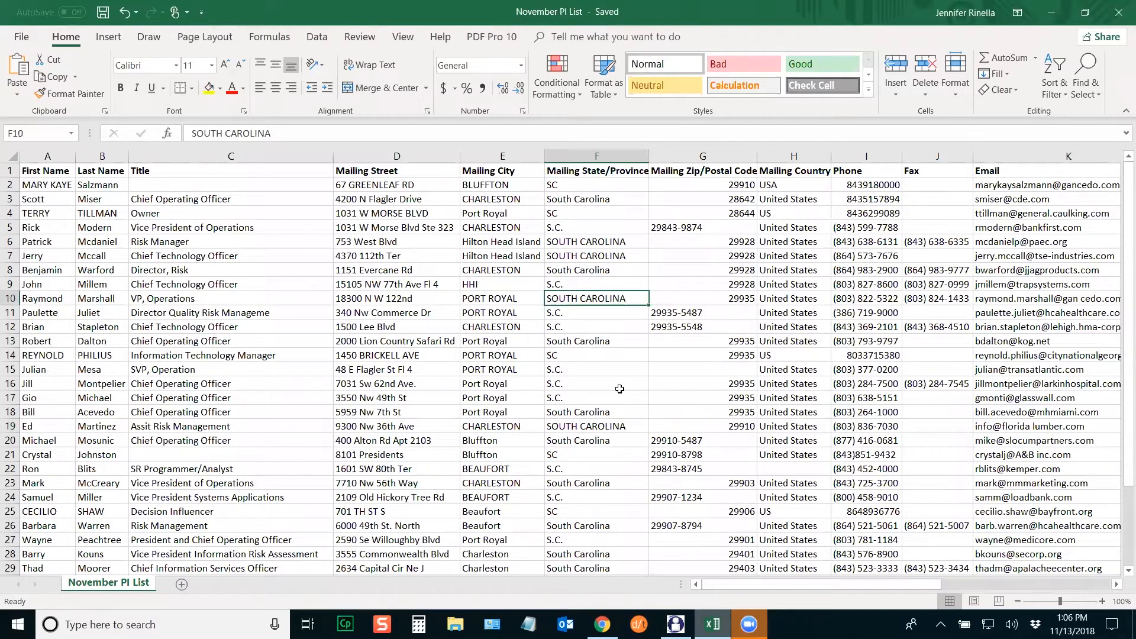
pyautogui.click(591, 314)
pyautogui.click(592, 327)
pyautogui.click(595, 342)
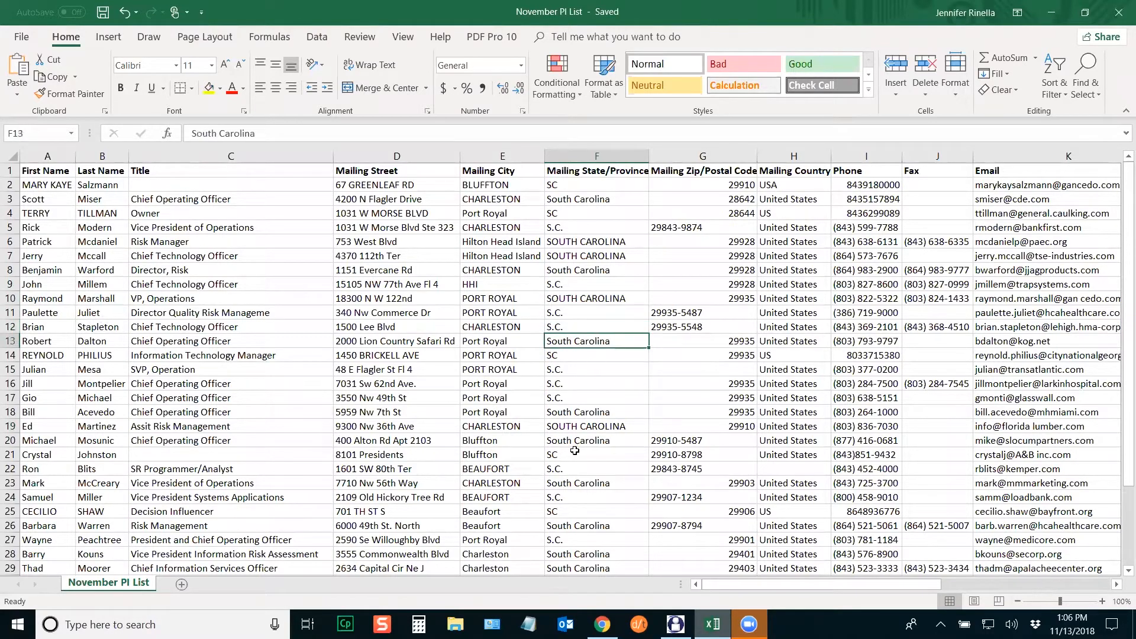
# Step: Check cells B4 and F6, then close the workbook
pyautogui.click(103, 214)
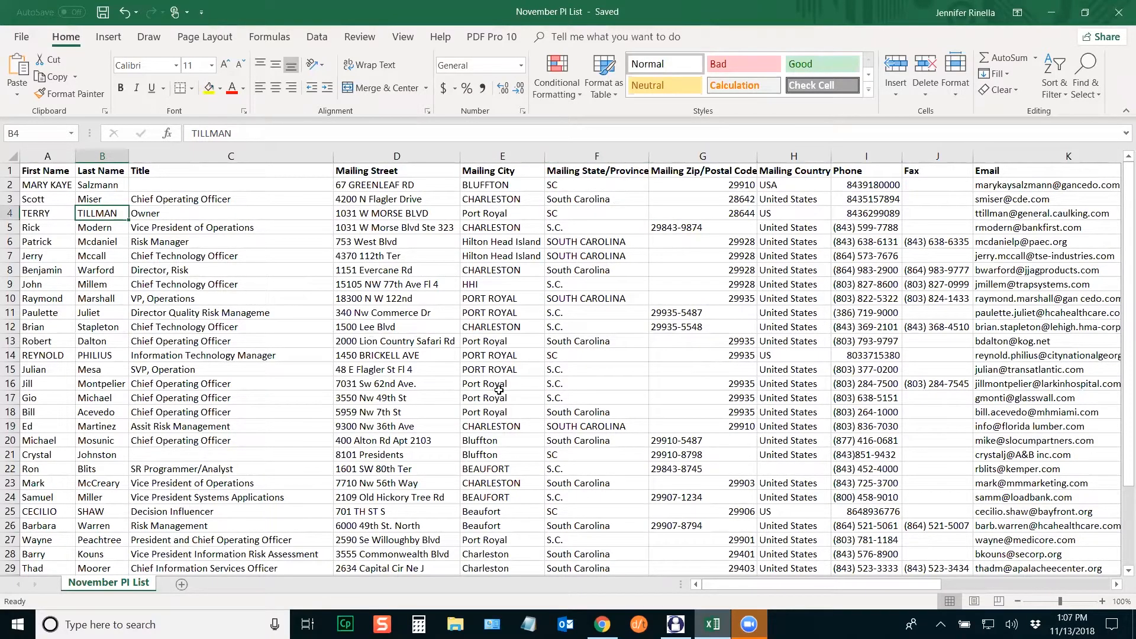
pyautogui.click(588, 243)
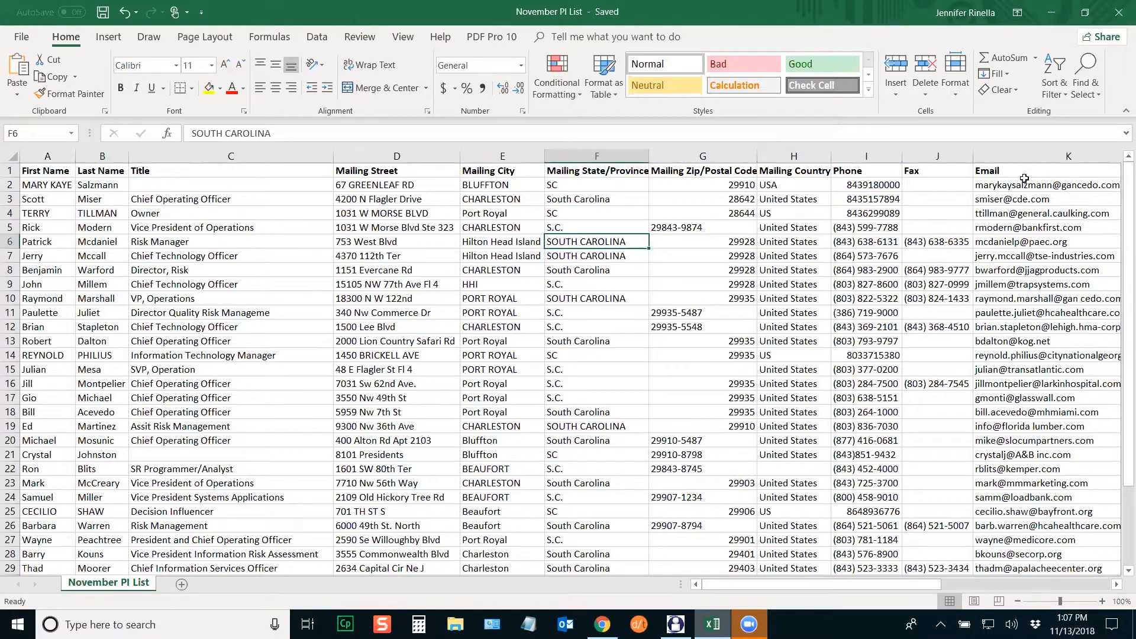
pyautogui.click(1118, 14)
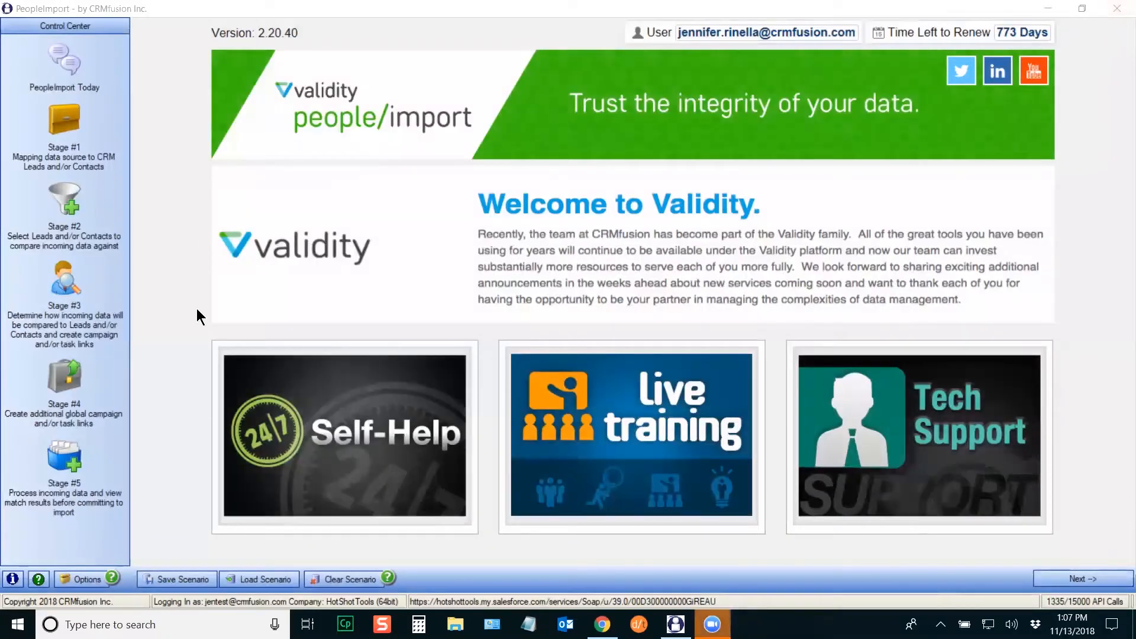
# Step: Open Stage #1's file browser, then launch a second PeopleImport 64Bit session
pyautogui.click(50, 118)
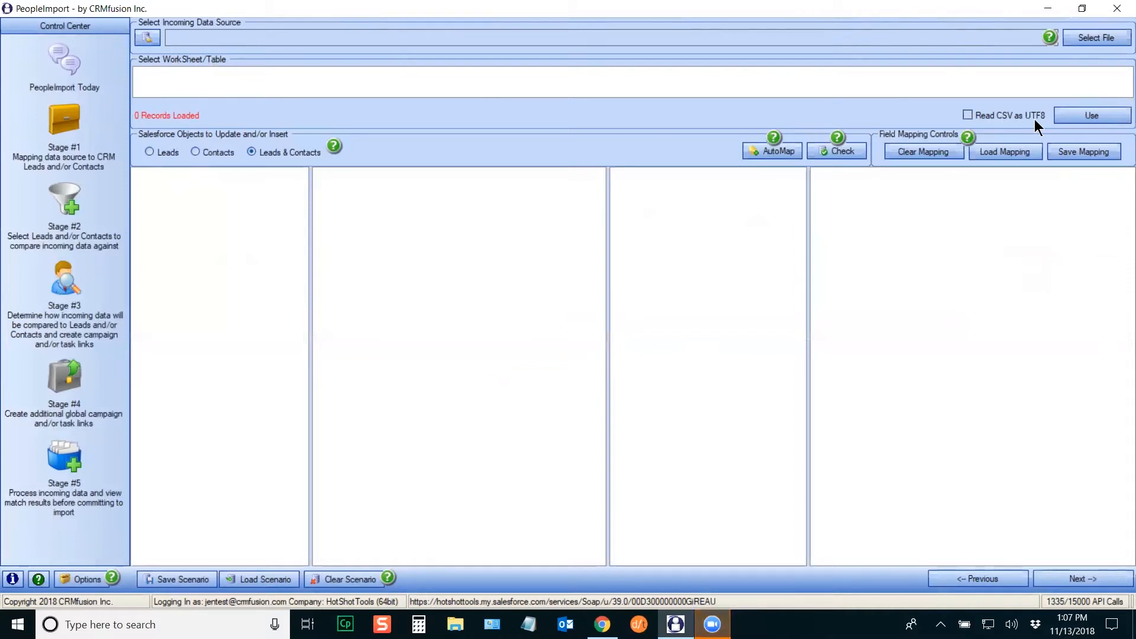
pyautogui.click(1086, 42)
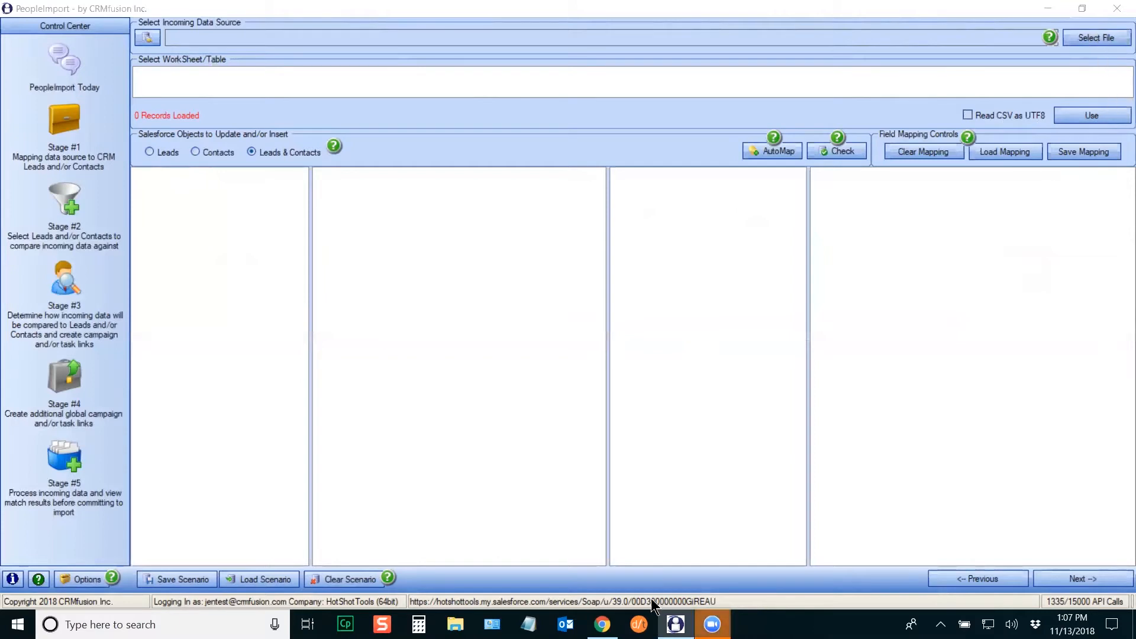
pyautogui.rightClick(676, 625)
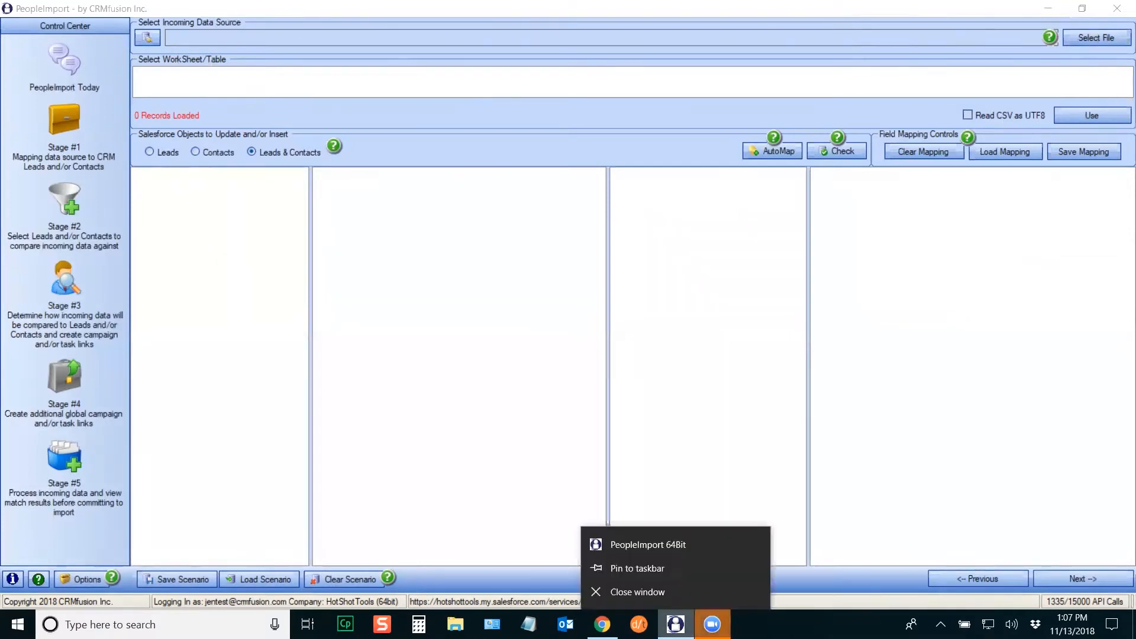
pyautogui.click(676, 545)
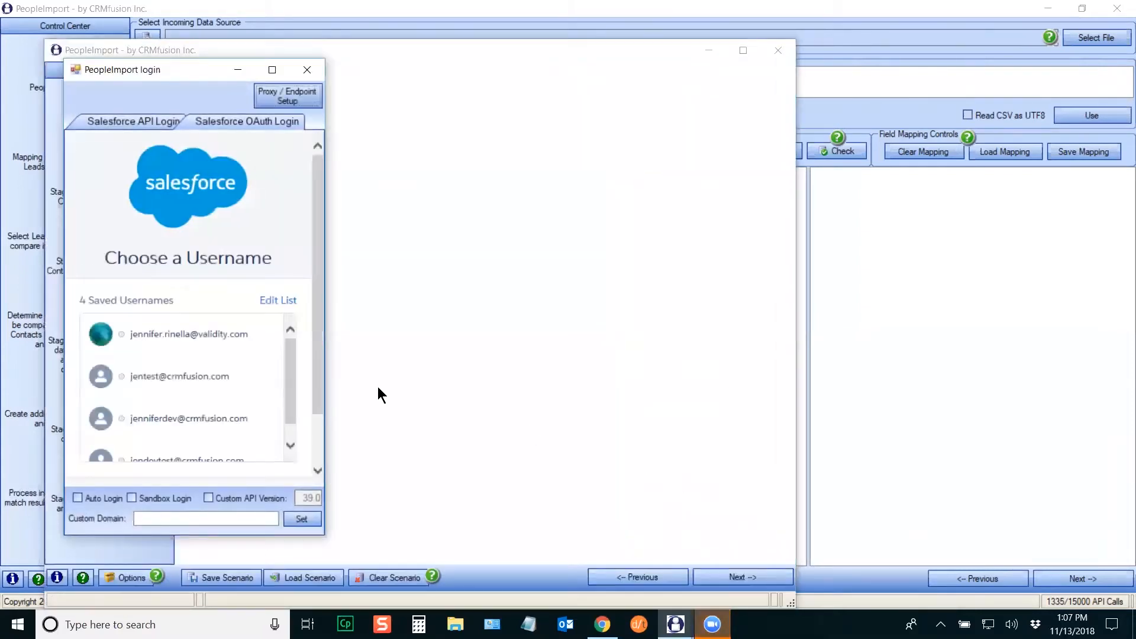
# Step: Log in to Salesforce with the saved username and password, allow access, and maximize
pyautogui.click(188, 385)
pyautogui.write('••••••••••••')
pyautogui.press('Return')
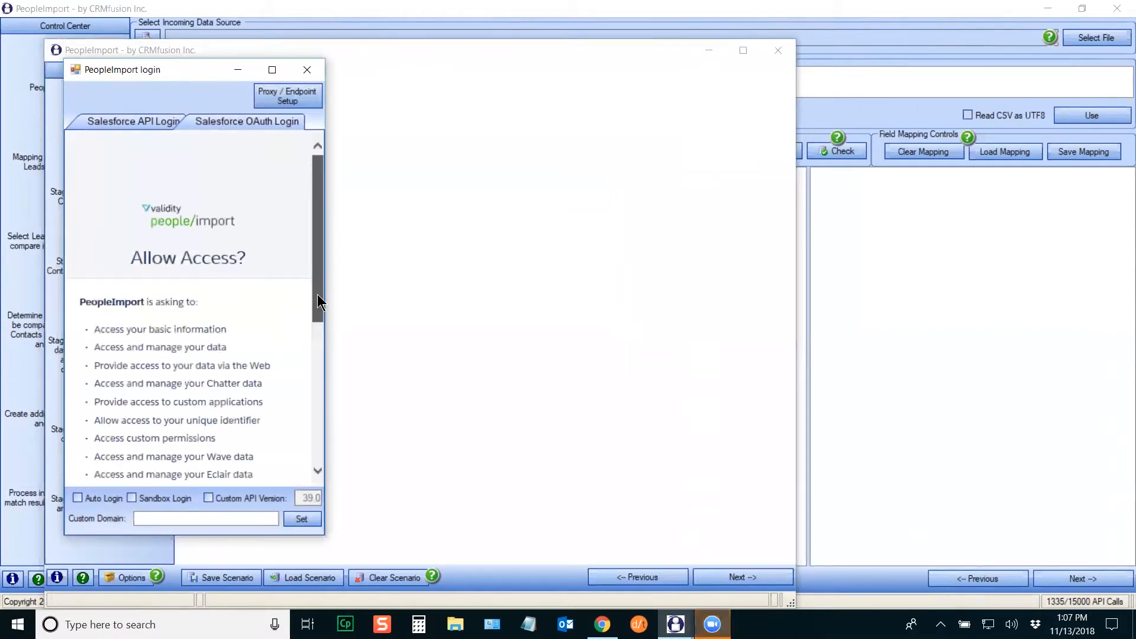
pyautogui.scroll(-4, 317, 294)
pyautogui.click(281, 346)
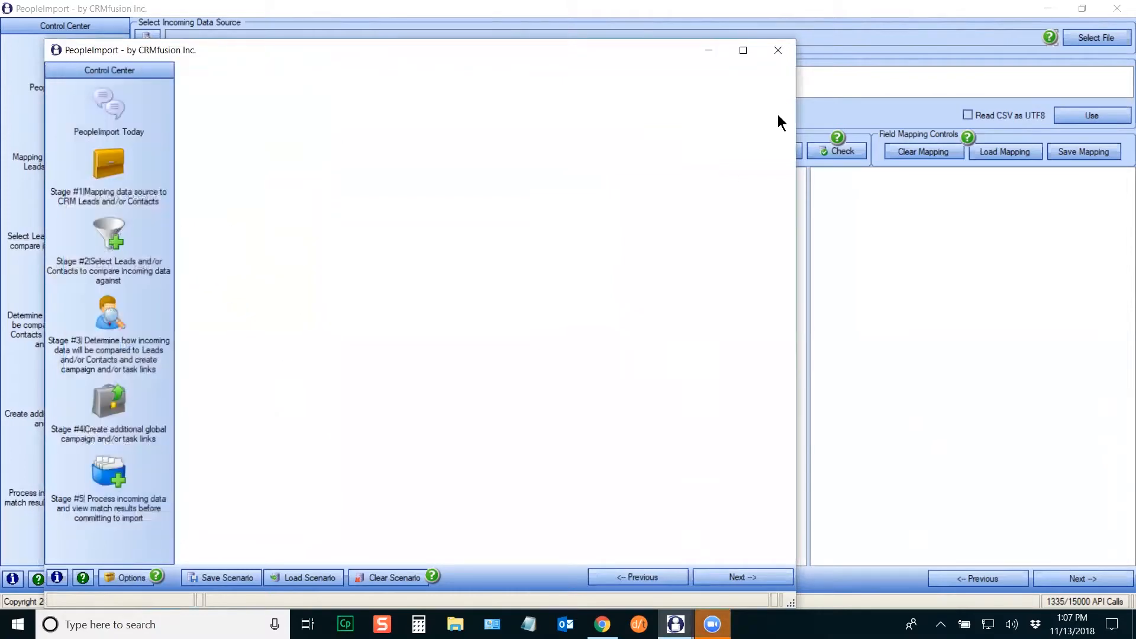
pyautogui.click(743, 50)
# Step: In Stage #1, browse Desktop > Public Training > PI and open the November PI List CSV
pyautogui.click(45, 131)
pyautogui.click(1103, 35)
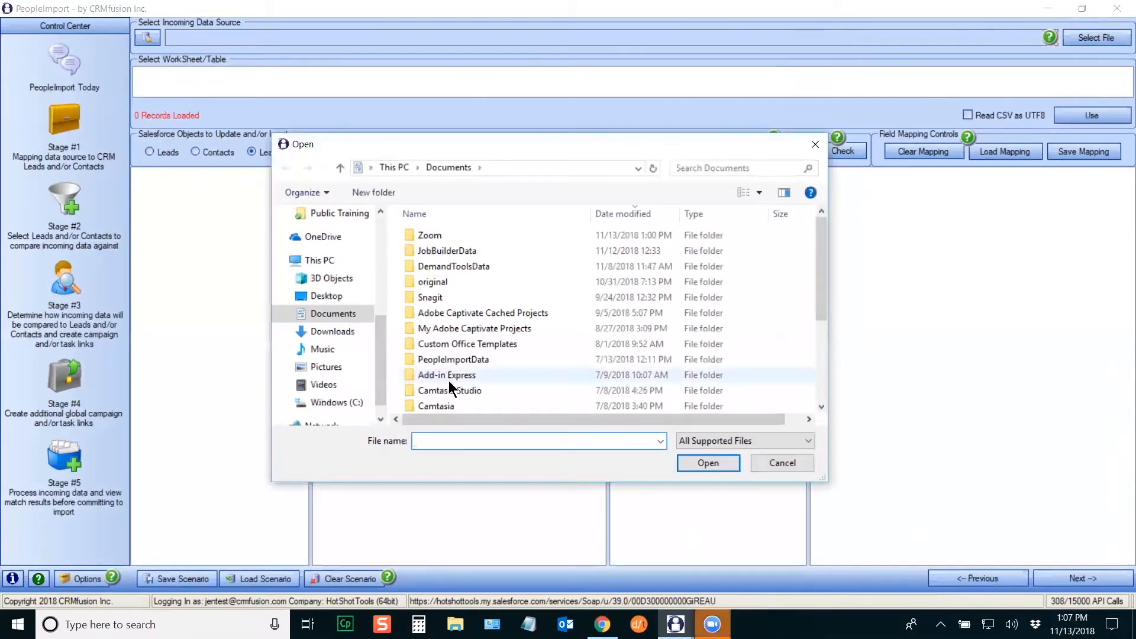
pyautogui.click(329, 296)
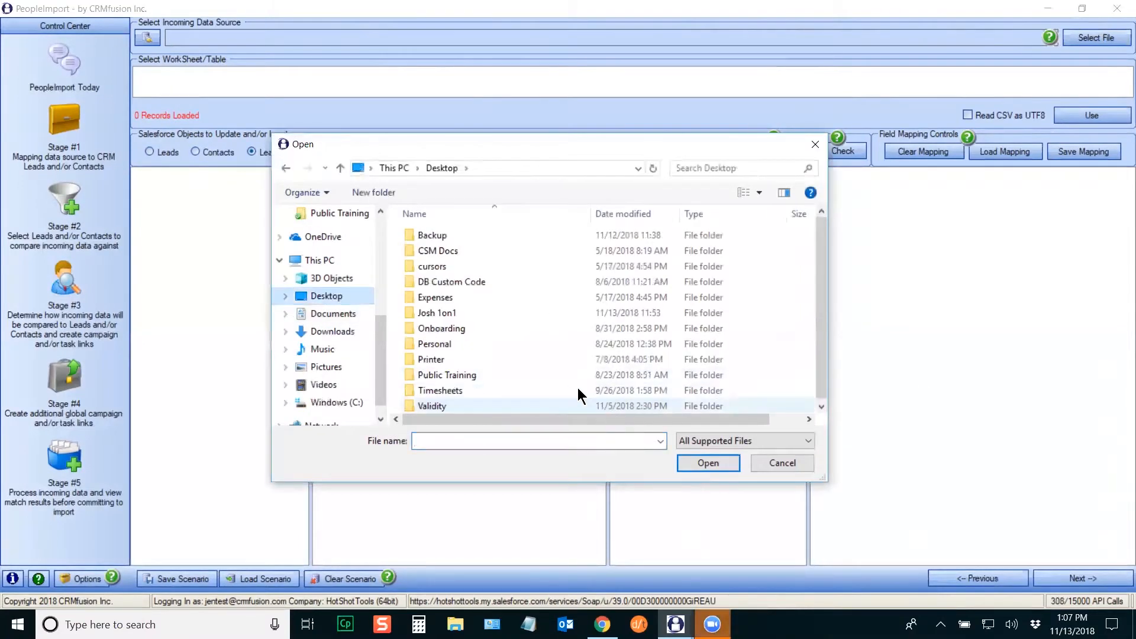
pyautogui.doubleClick(465, 374)
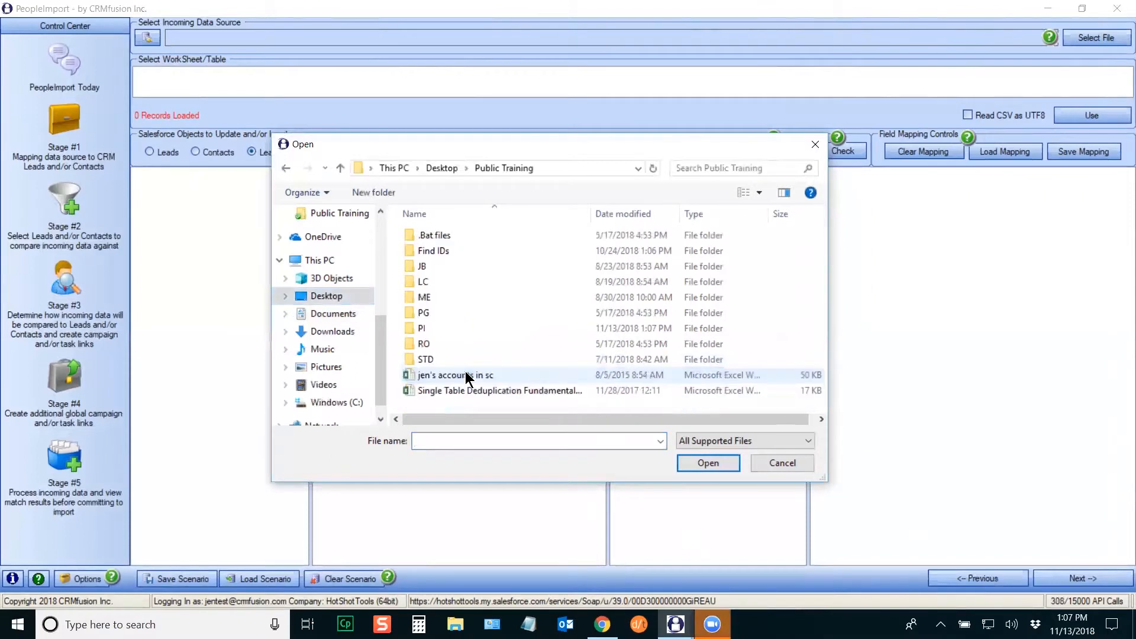
pyautogui.doubleClick(427, 328)
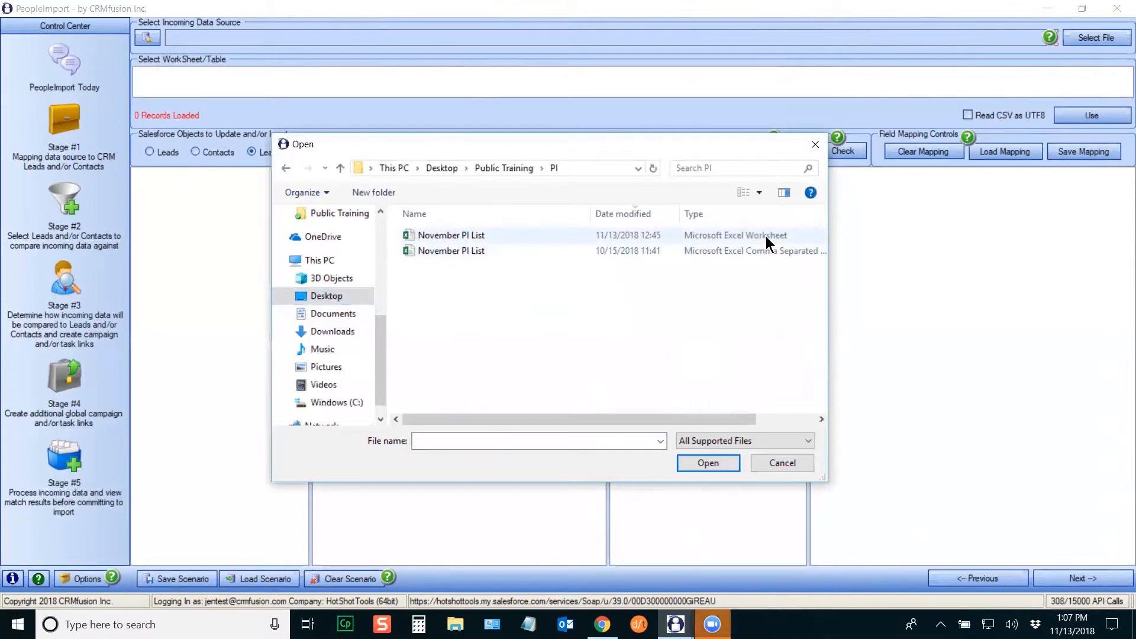
pyautogui.doubleClick(477, 252)
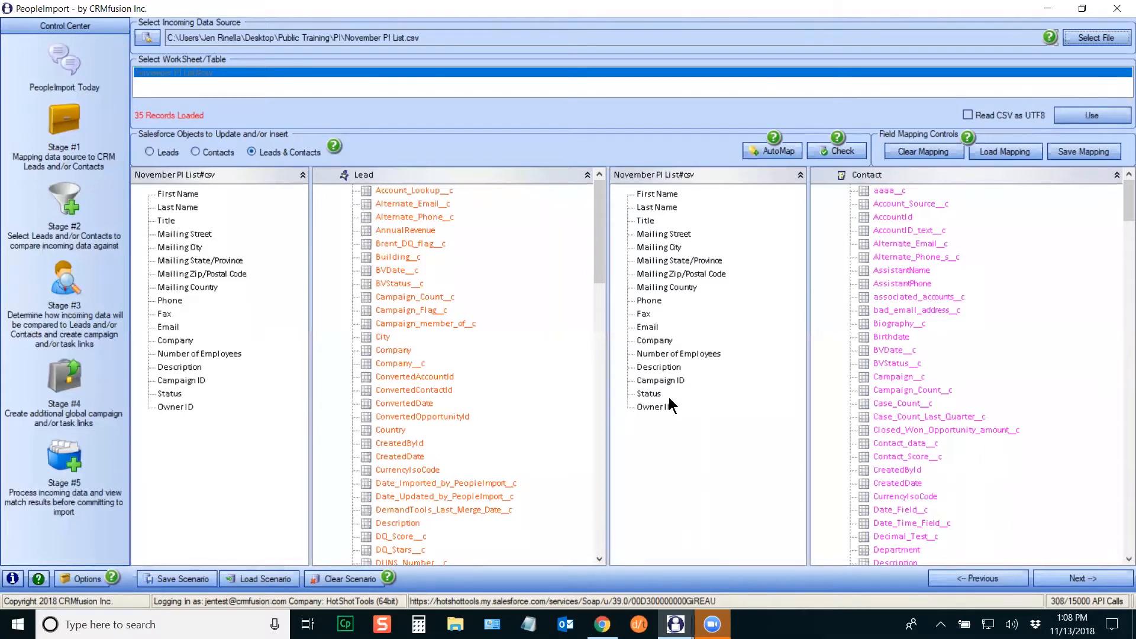
# Step: Select November PI List.xlsx as the source and load its November PI List worksheet (35 records)
pyautogui.click(1095, 38)
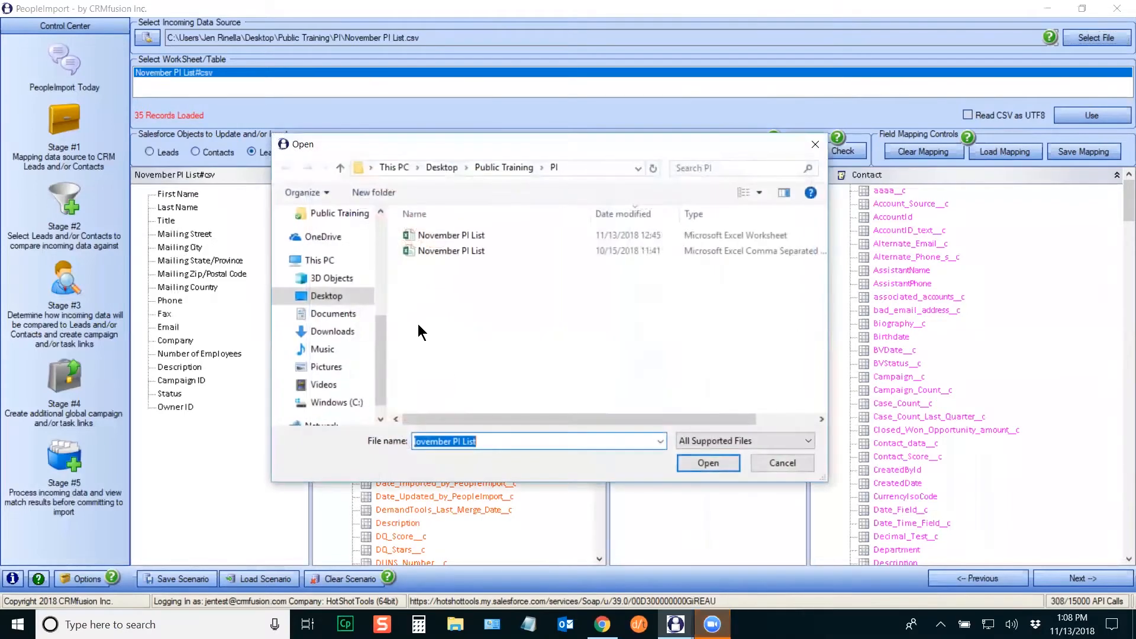
pyautogui.doubleClick(452, 235)
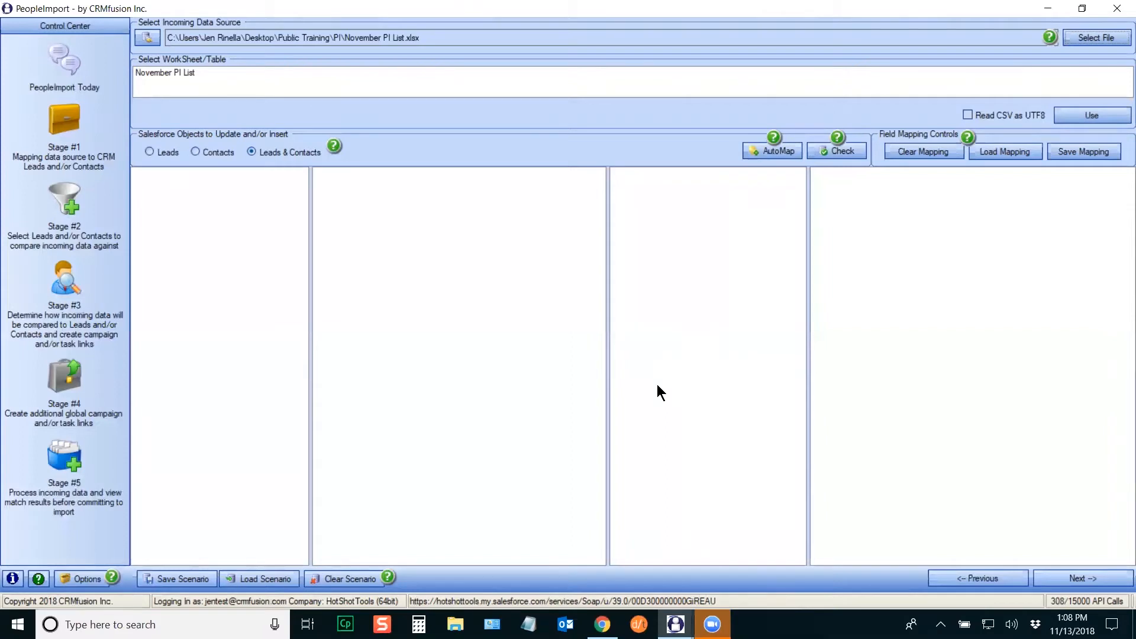
pyautogui.click(177, 75)
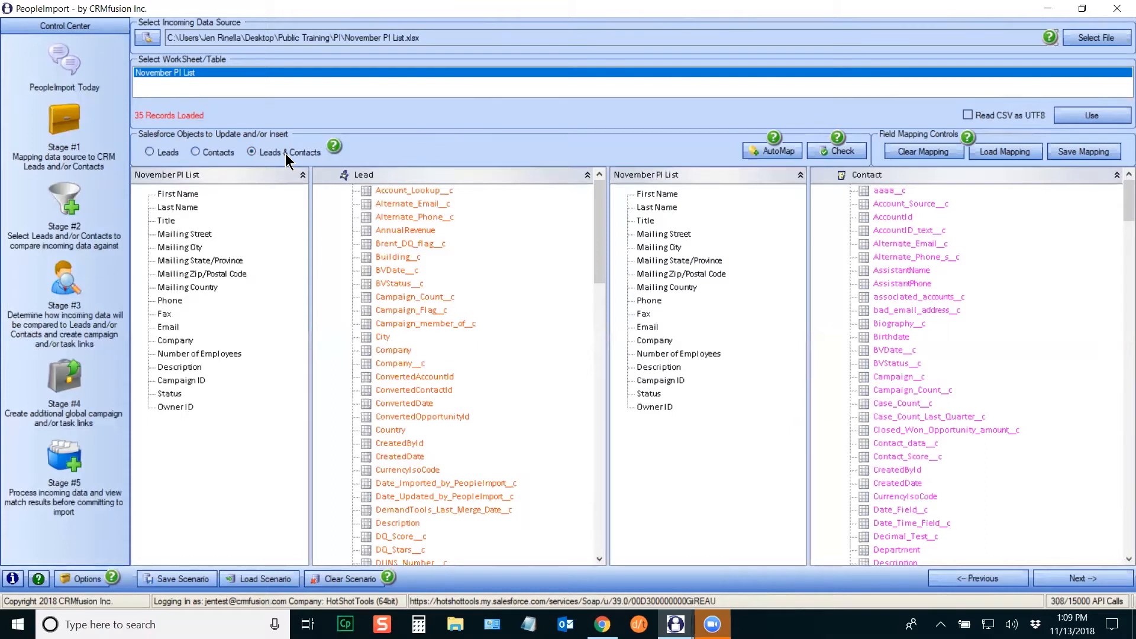
pyautogui.click(149, 152)
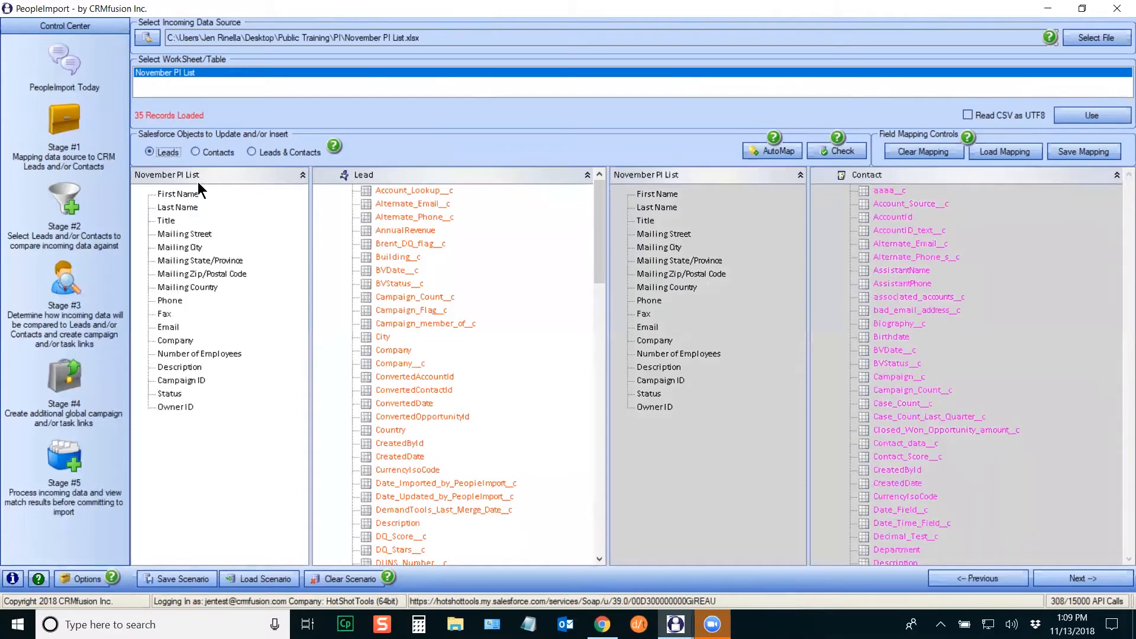
pyautogui.click(195, 151)
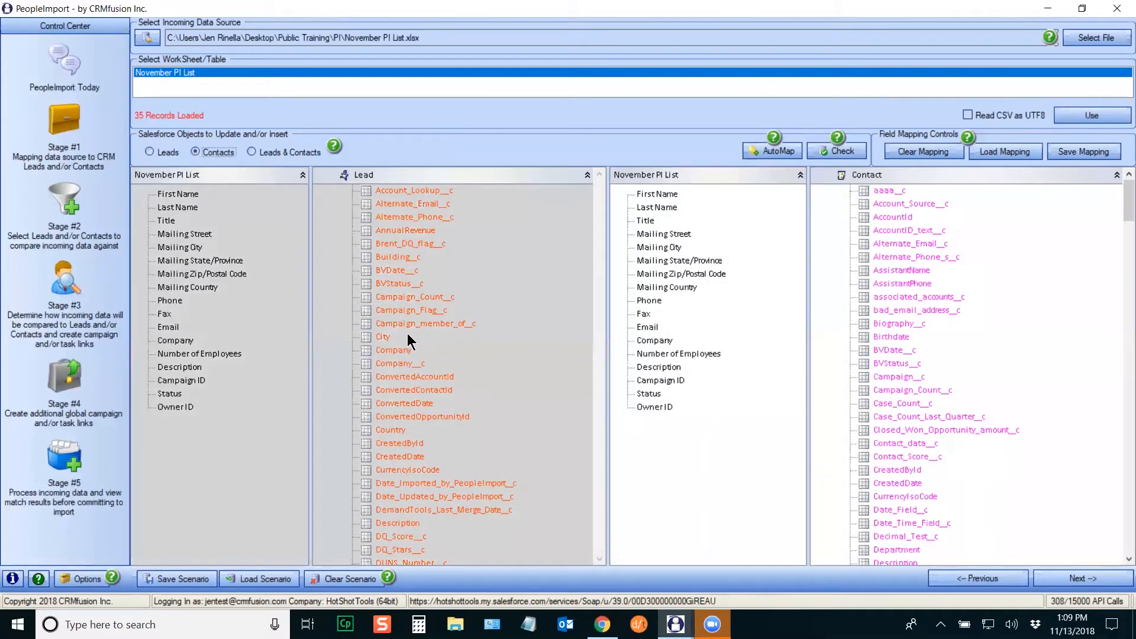
pyautogui.click(252, 151)
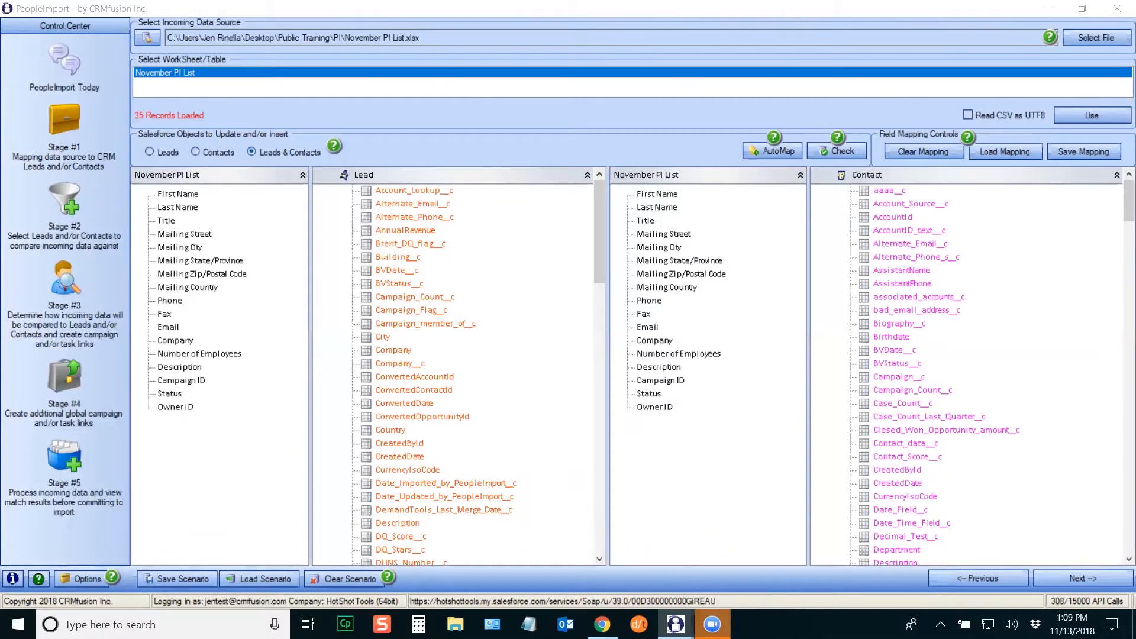
# Step: Compare the two open PeopleImport windows and bring the populated one to the front
pyautogui.moveTo(675, 625)
pyautogui.click(662, 520)
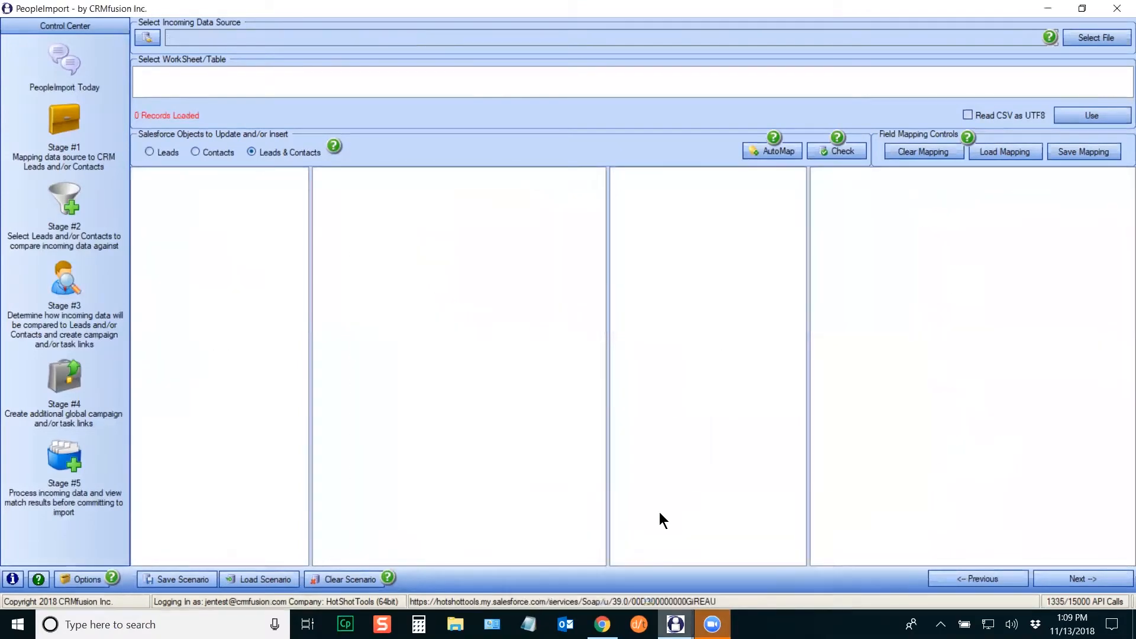
pyautogui.click(675, 621)
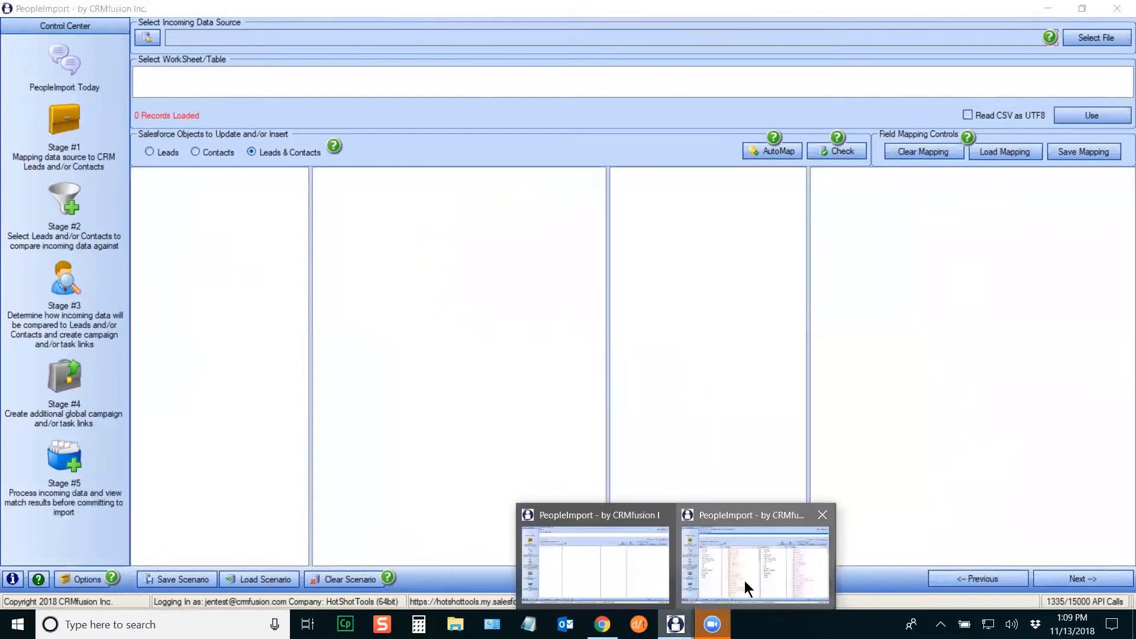
pyautogui.click(745, 586)
pyautogui.click(675, 624)
pyautogui.click(612, 560)
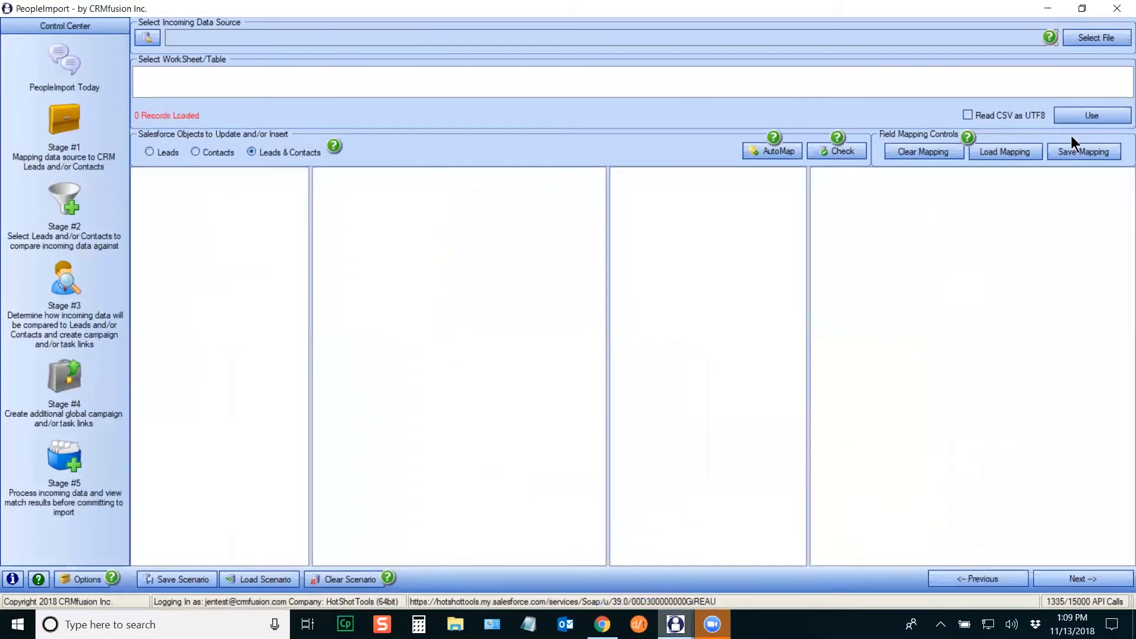
pyautogui.click(681, 623)
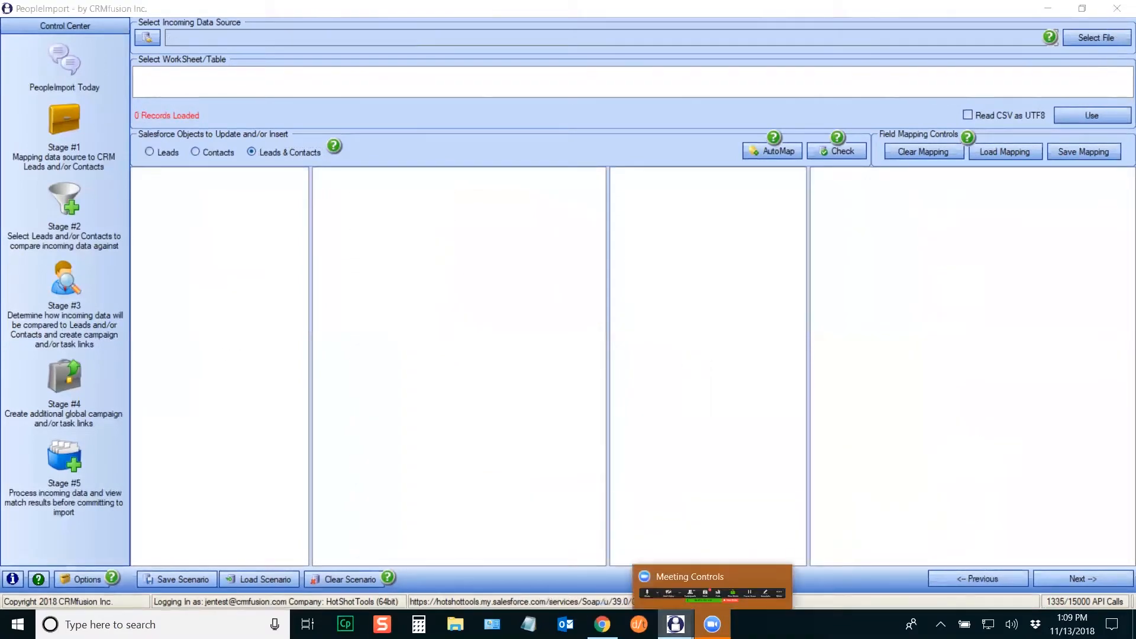
pyautogui.click(707, 577)
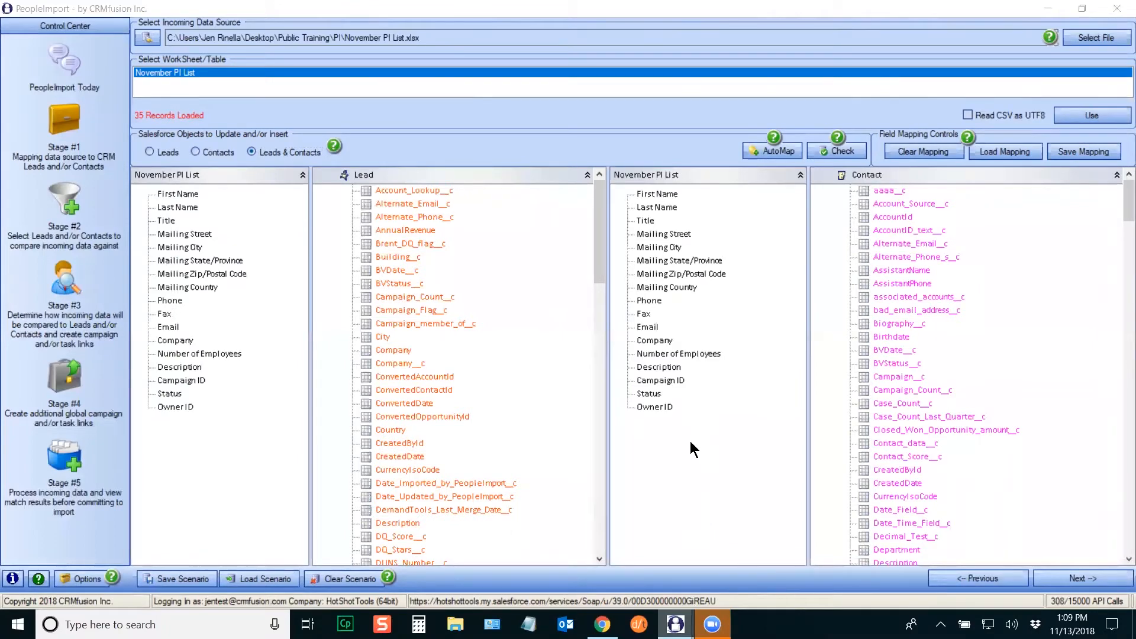
# Step: Search 'task' to open Task Manager and end the extra PeopleImport instance
pyautogui.click(142, 624)
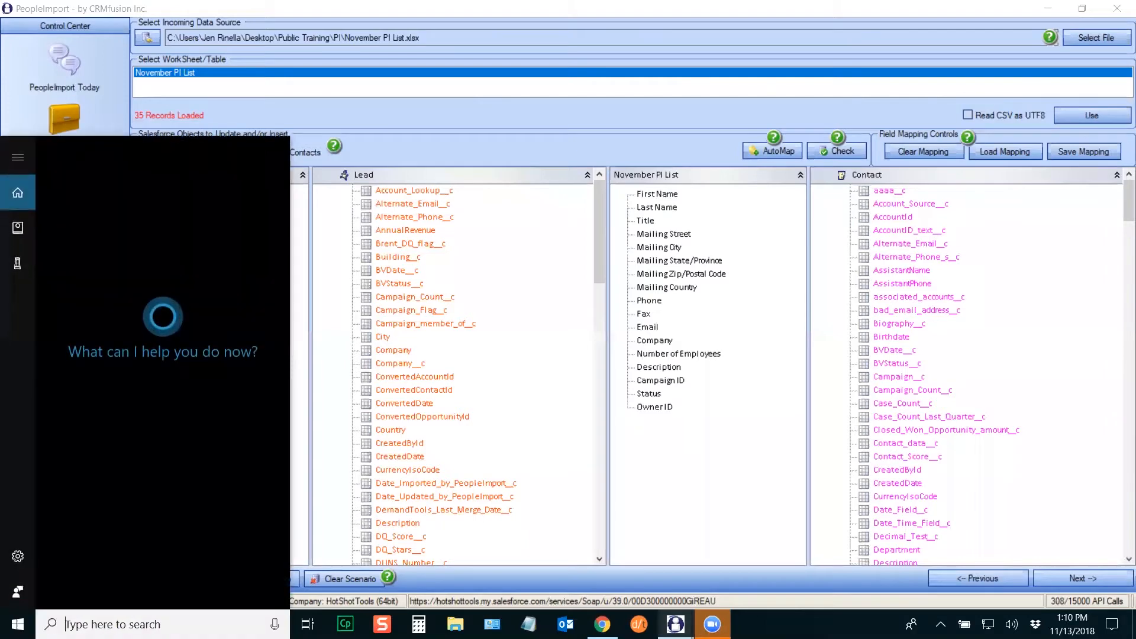
pyautogui.write('task')
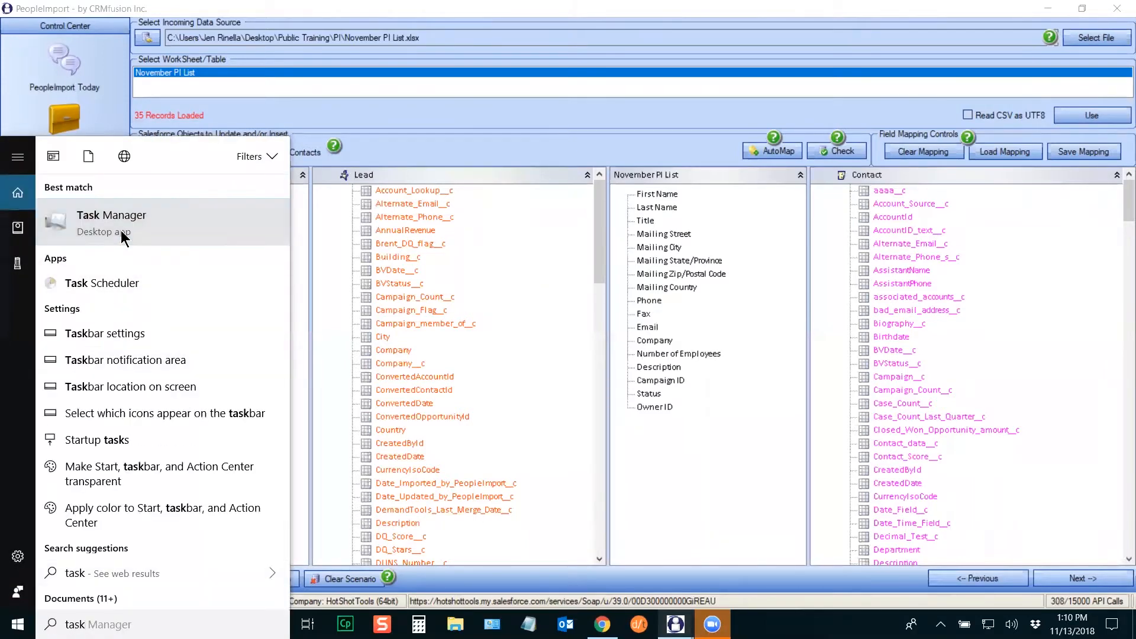
pyautogui.click(123, 235)
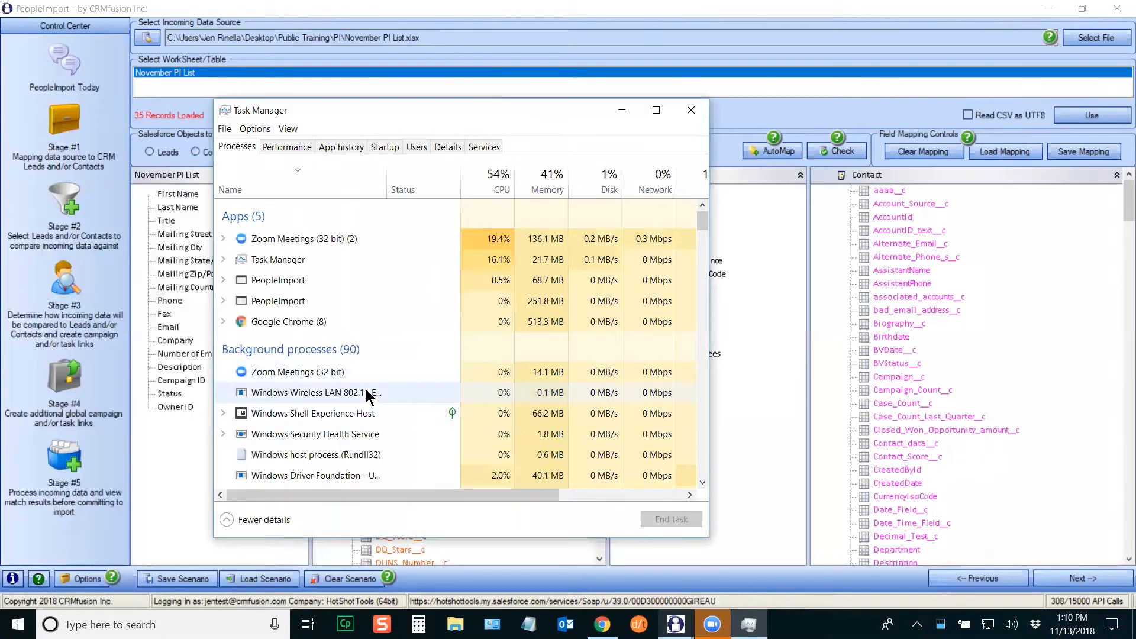
pyautogui.click(298, 303)
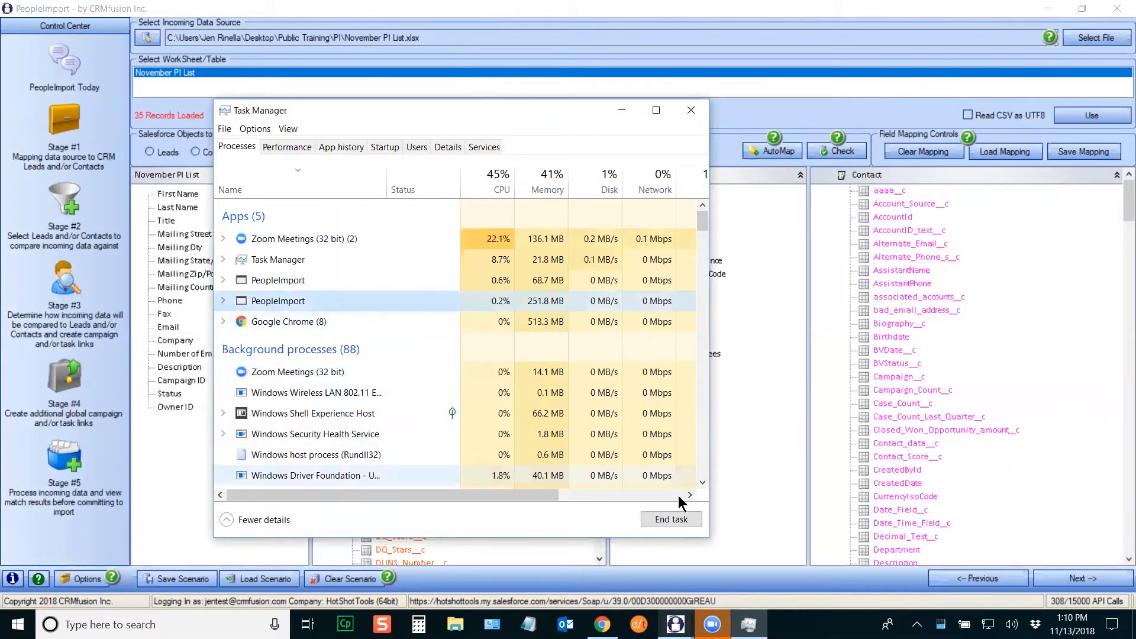
pyautogui.click(696, 111)
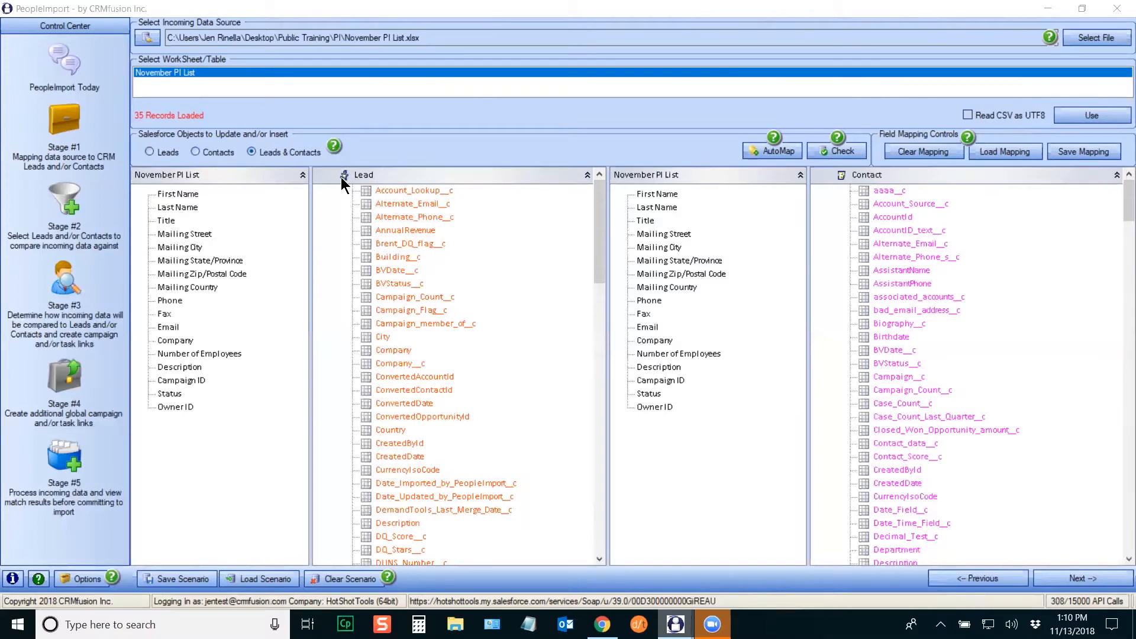
pyautogui.moveTo(596, 204)
pyautogui.mouseDown()
pyautogui.moveTo(595, 474)
pyautogui.moveTo(590, 186)
pyautogui.mouseUp()
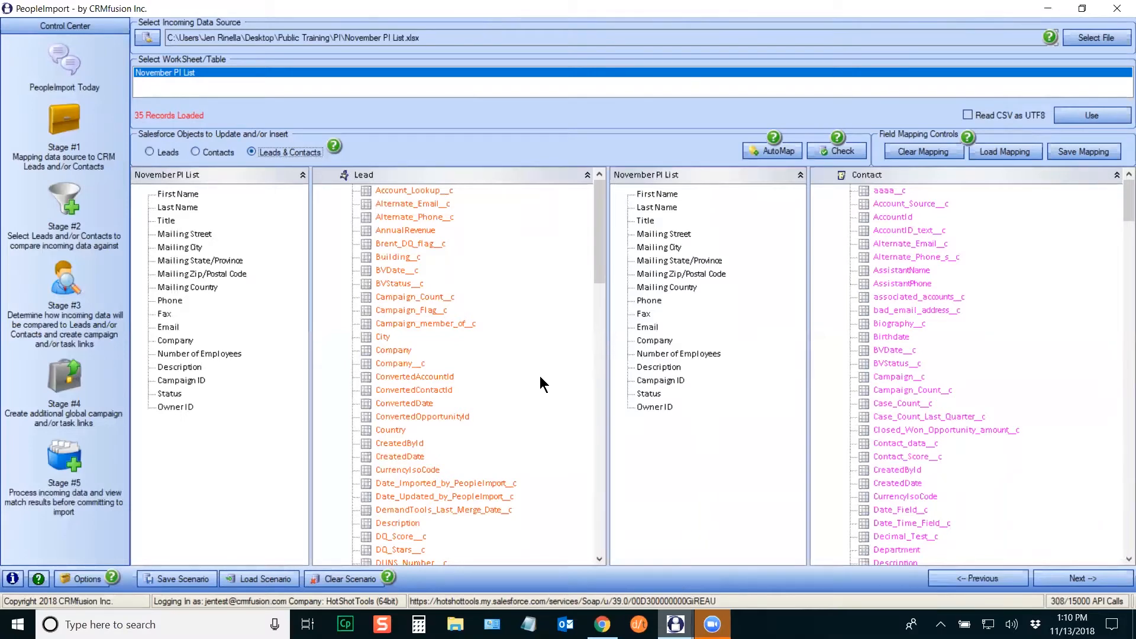
pyautogui.moveTo(600, 227); pyautogui.dragTo(592, 282)
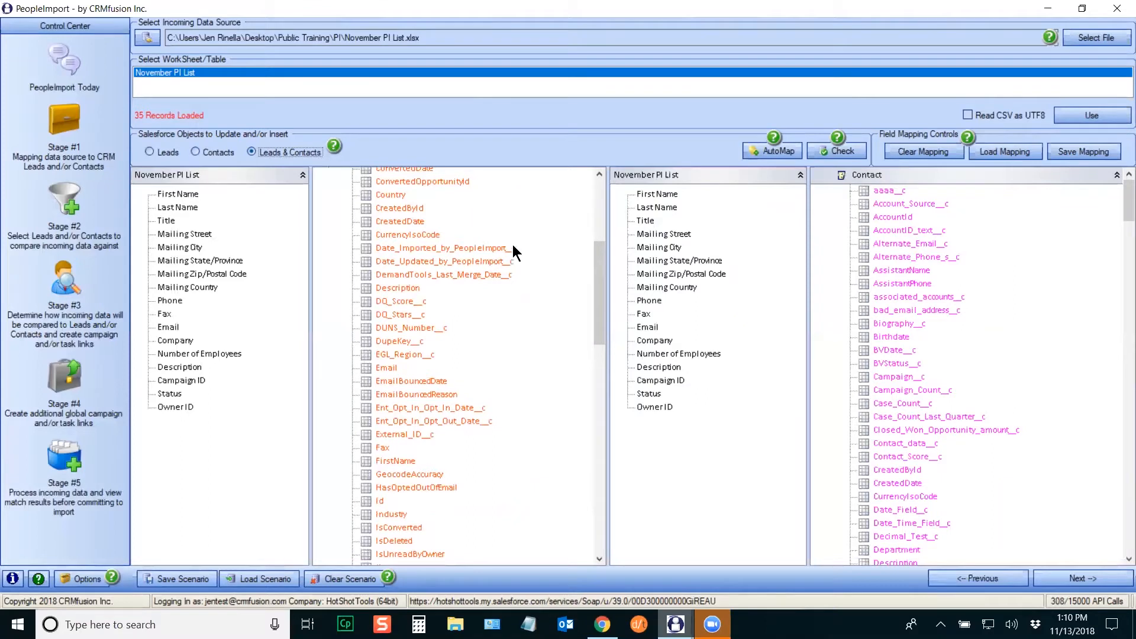
pyautogui.moveTo(599, 262); pyautogui.dragTo(596, 292)
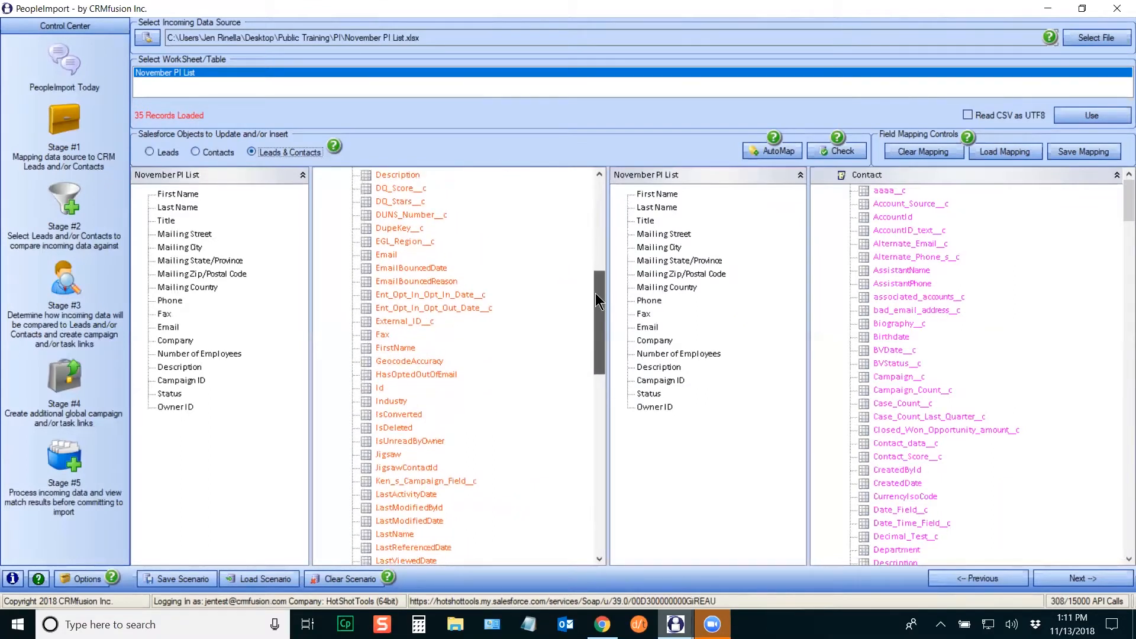
pyautogui.moveTo(595, 293); pyautogui.dragTo(593, 300)
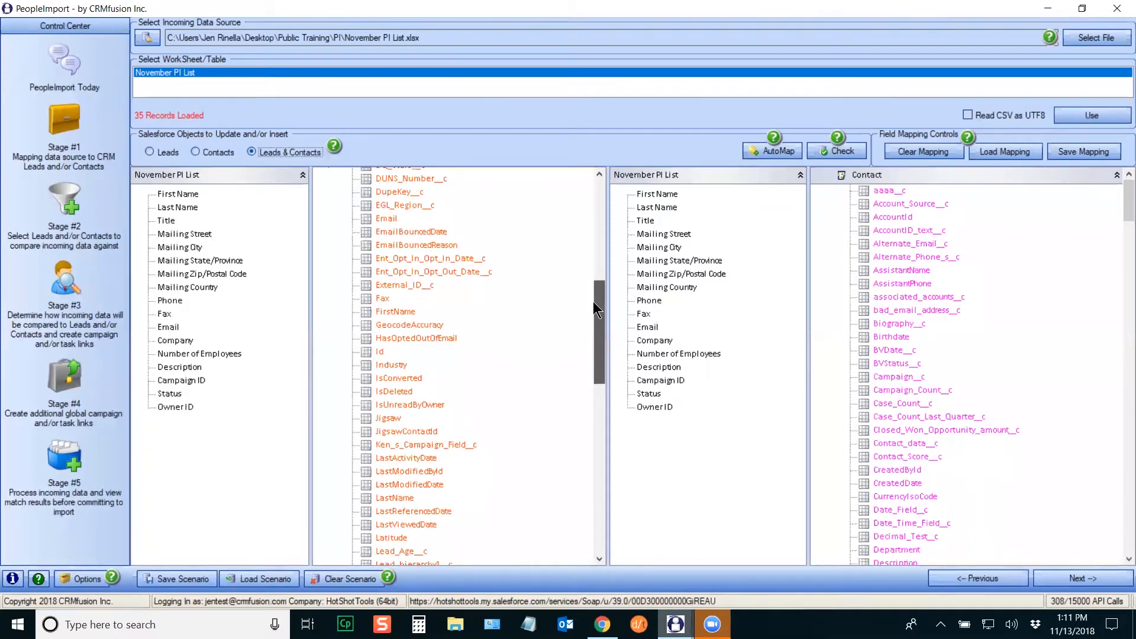
pyautogui.moveTo(593, 301); pyautogui.dragTo(592, 323)
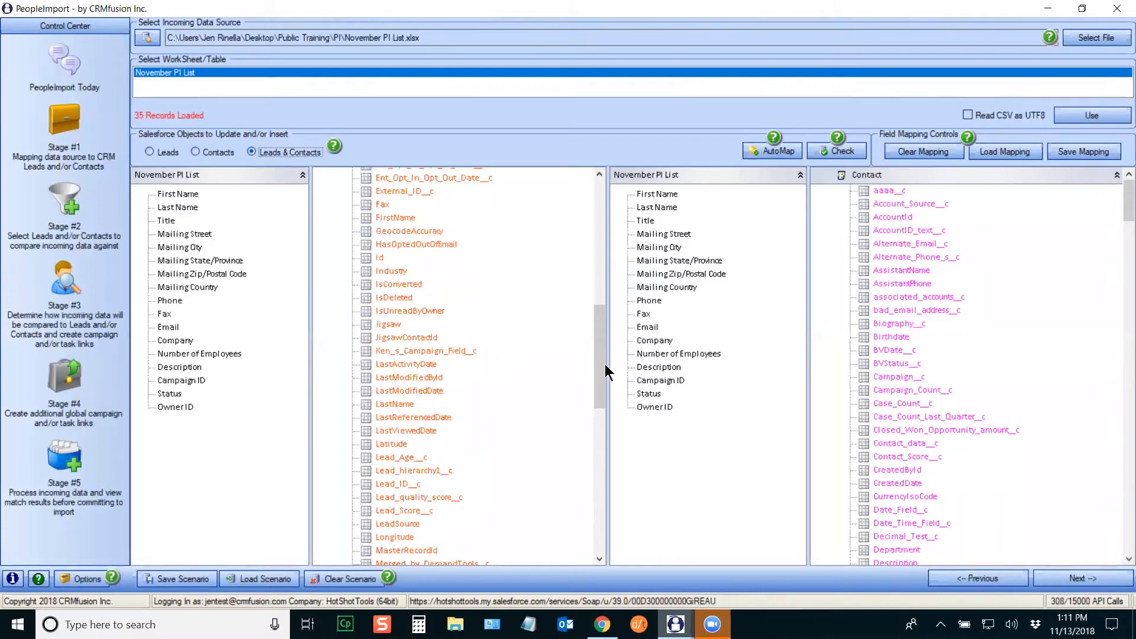
pyautogui.moveTo(600, 358); pyautogui.dragTo(484, 207)
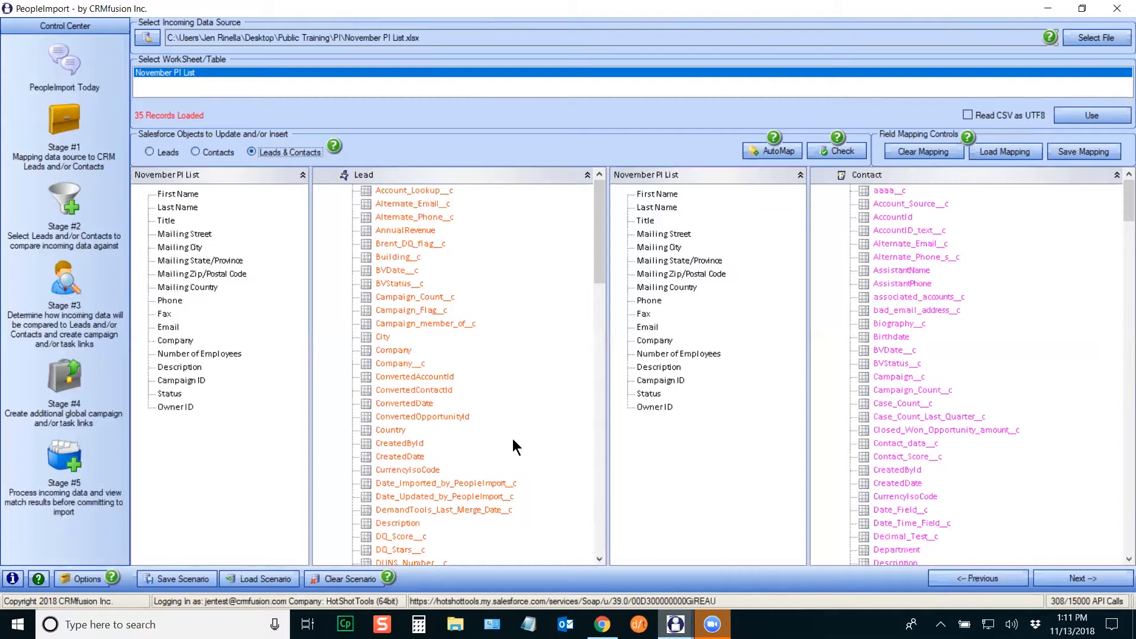
# Step: Run AutoMap so City maps to Mailing City and Company to Company
pyautogui.click(792, 154)
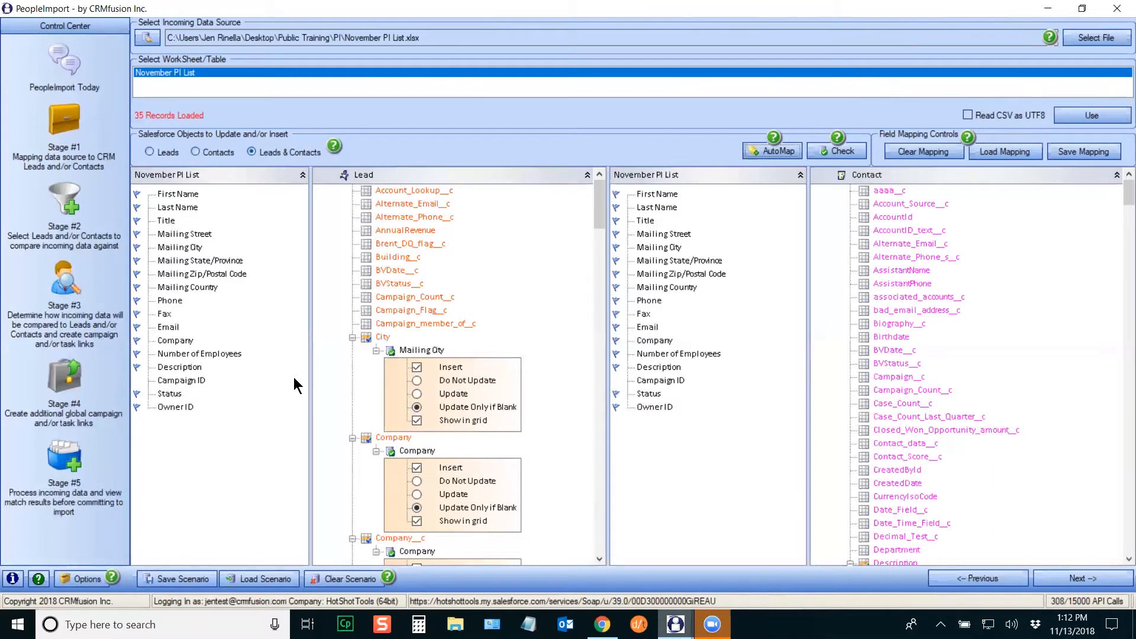
# Step: Replace the Lead City field's mapping with the file's Mailing City column
pyautogui.rightClick(431, 351)
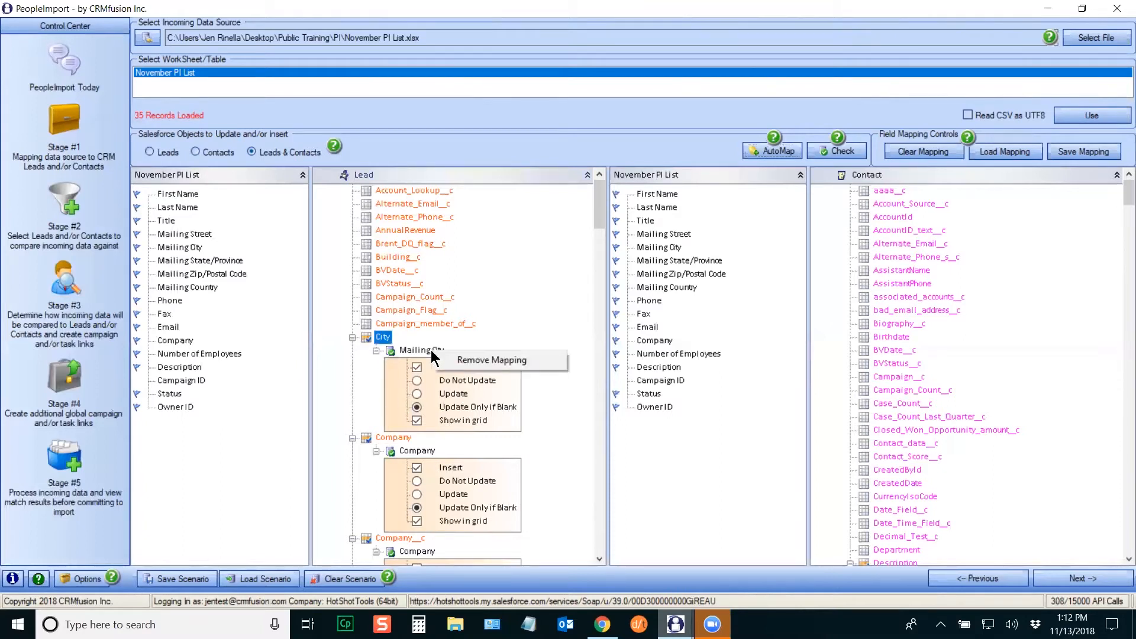
pyautogui.click(610, 208)
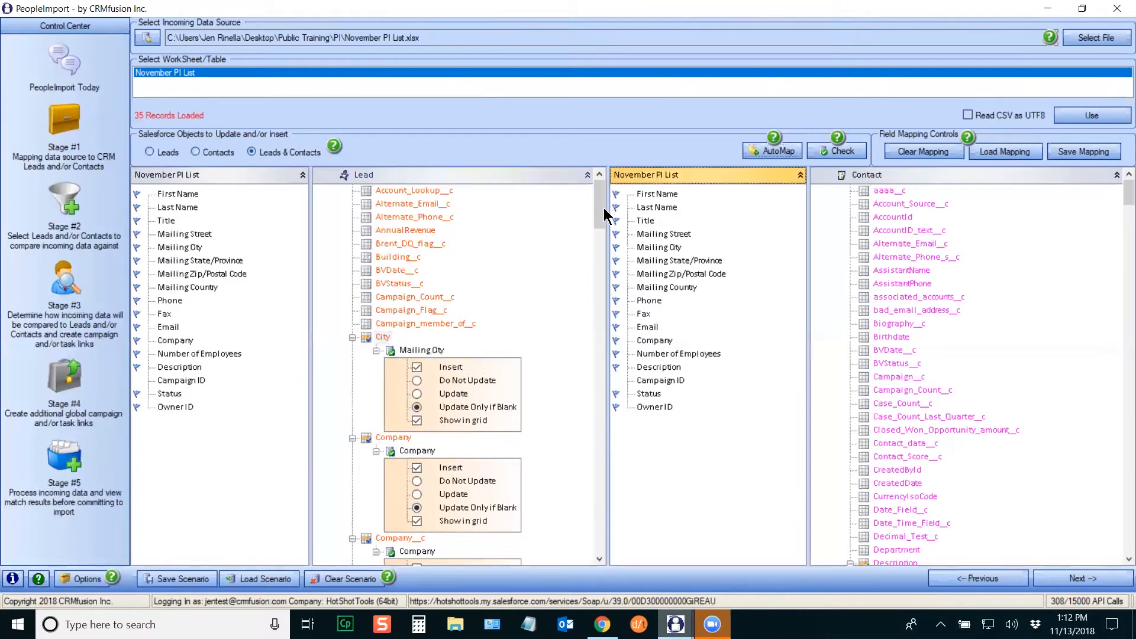
pyautogui.rightClick(419, 349)
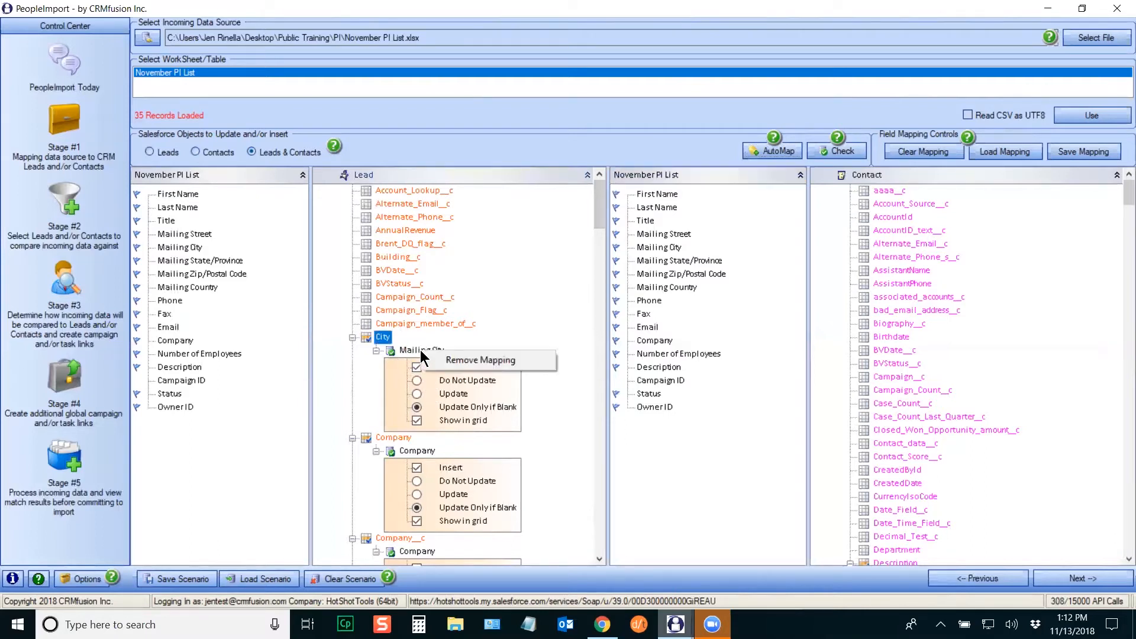
pyautogui.click(479, 359)
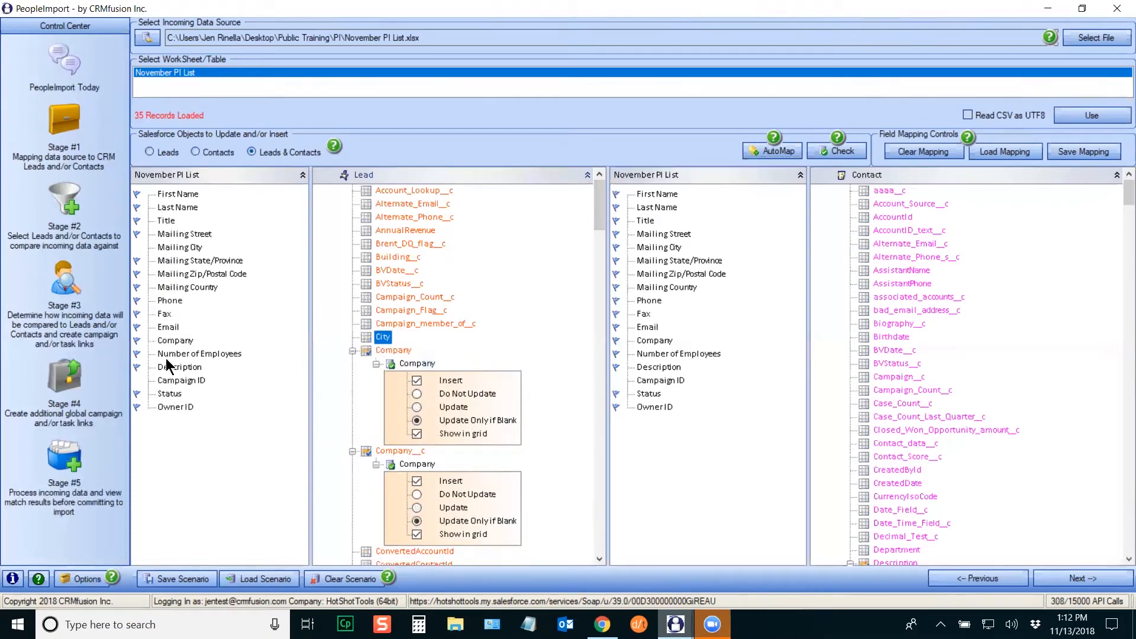
pyautogui.moveTo(179, 247); pyautogui.dragTo(388, 341)
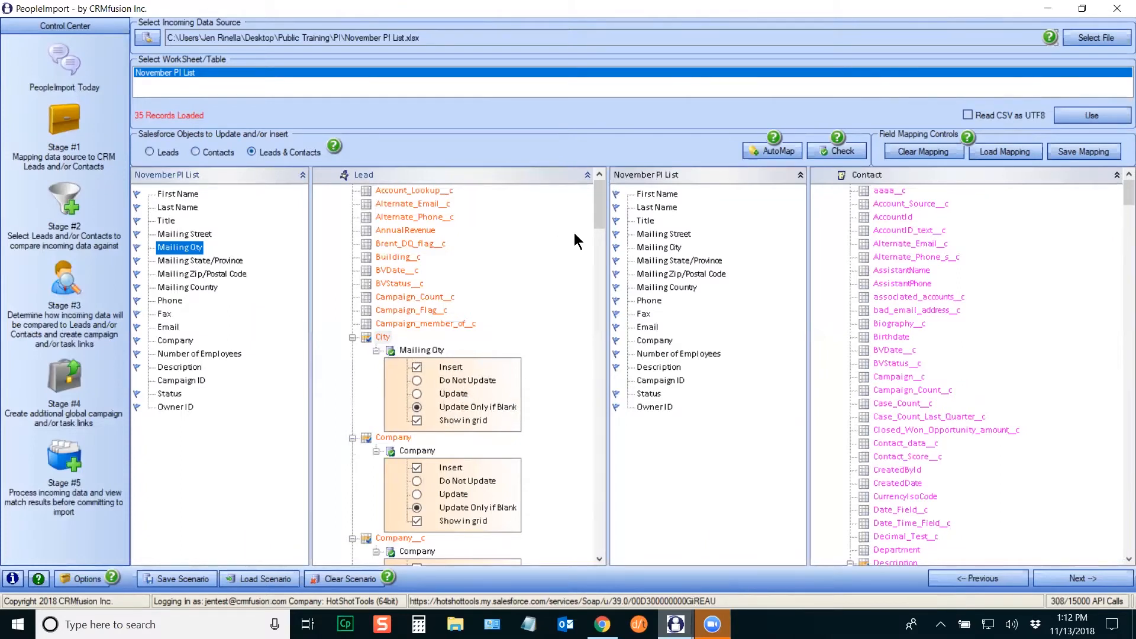
# Step: Remove the Company mapping from the Lead Company__c field
pyautogui.moveTo(595, 197); pyautogui.dragTo(599, 225)
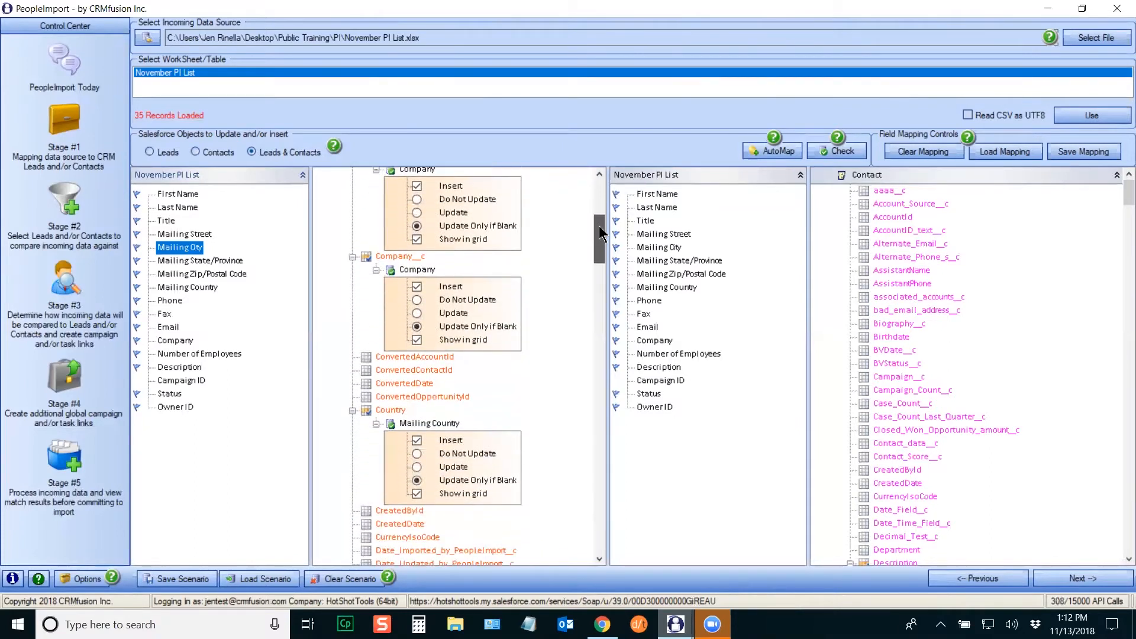
pyautogui.scroll(4, 426, 284)
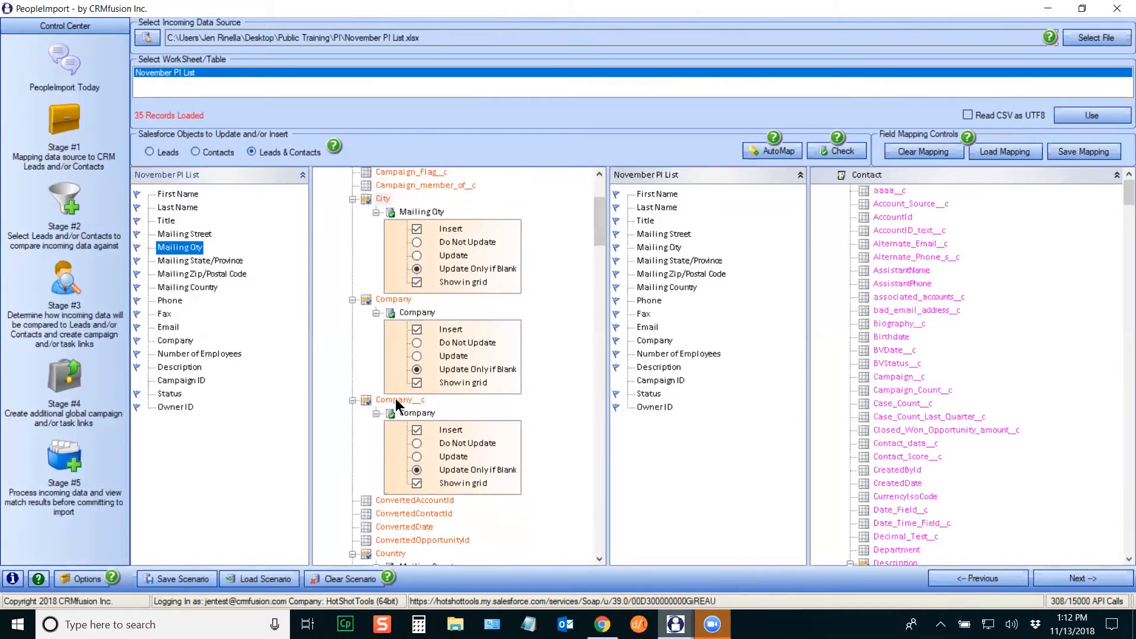
pyautogui.scroll(-2, 596, 223)
pyautogui.rightClick(430, 335)
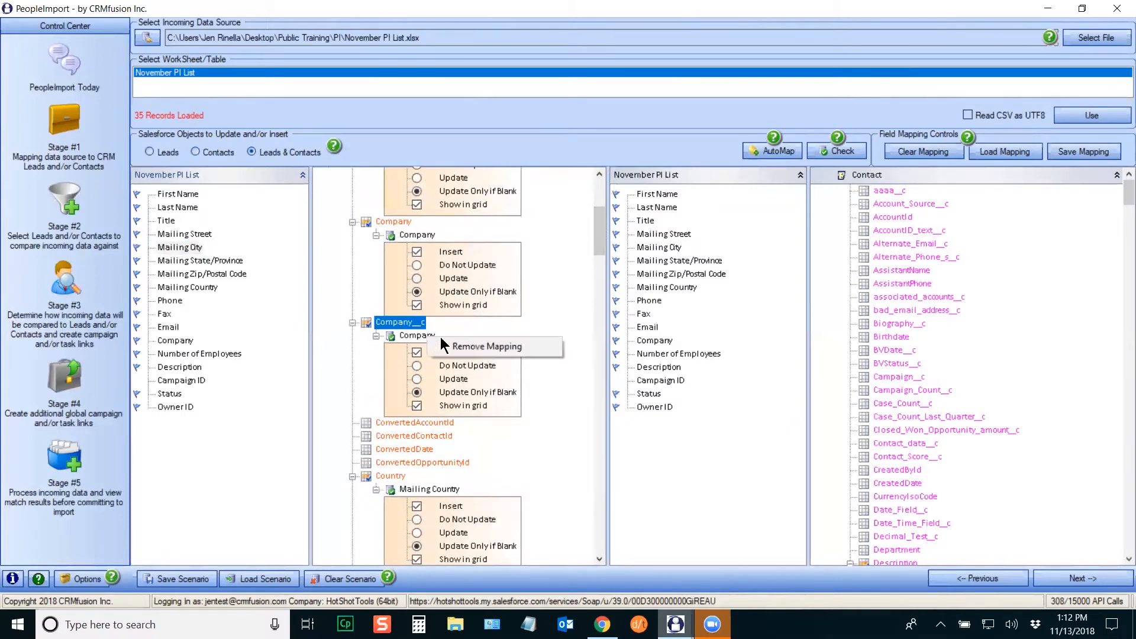
pyautogui.click(467, 344)
pyautogui.moveTo(600, 224); pyautogui.dragTo(620, 406)
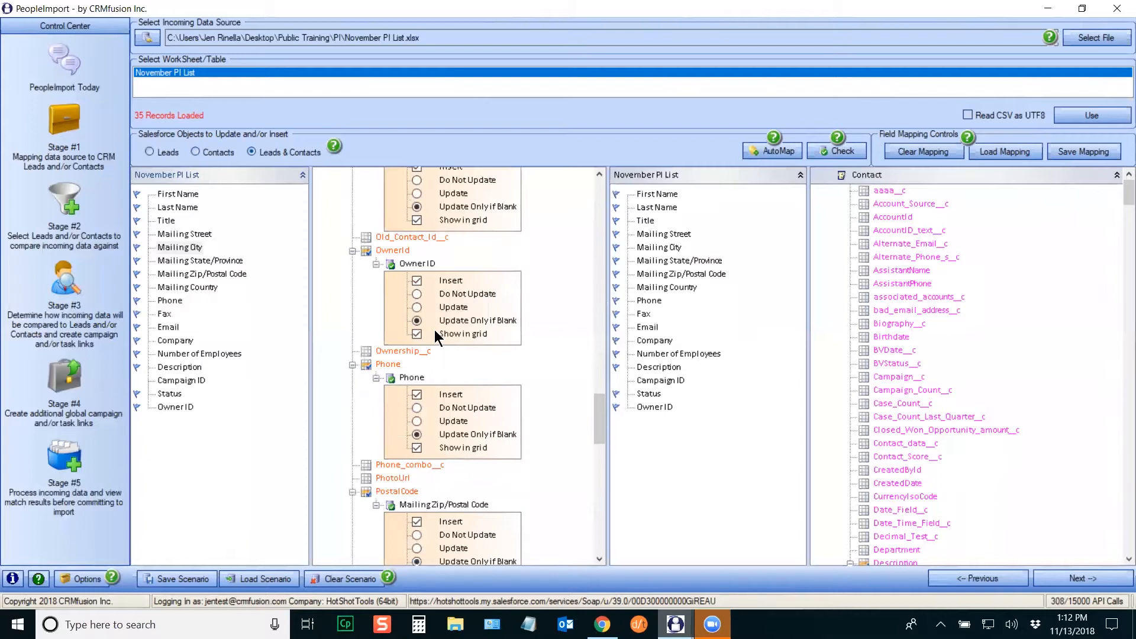
# Step: Remove Owner ID from Lead OwnerId, and Status from both Status and Validity_Verify__Status__c
pyautogui.rightClick(418, 265)
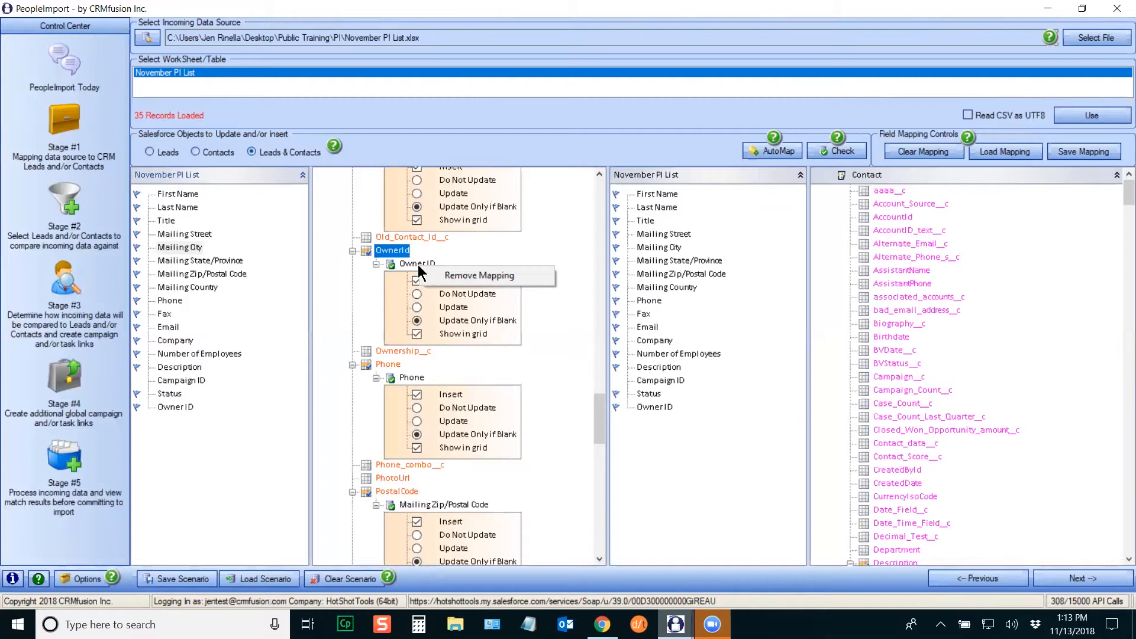
pyautogui.click(467, 275)
pyautogui.moveTo(601, 411); pyautogui.dragTo(598, 456)
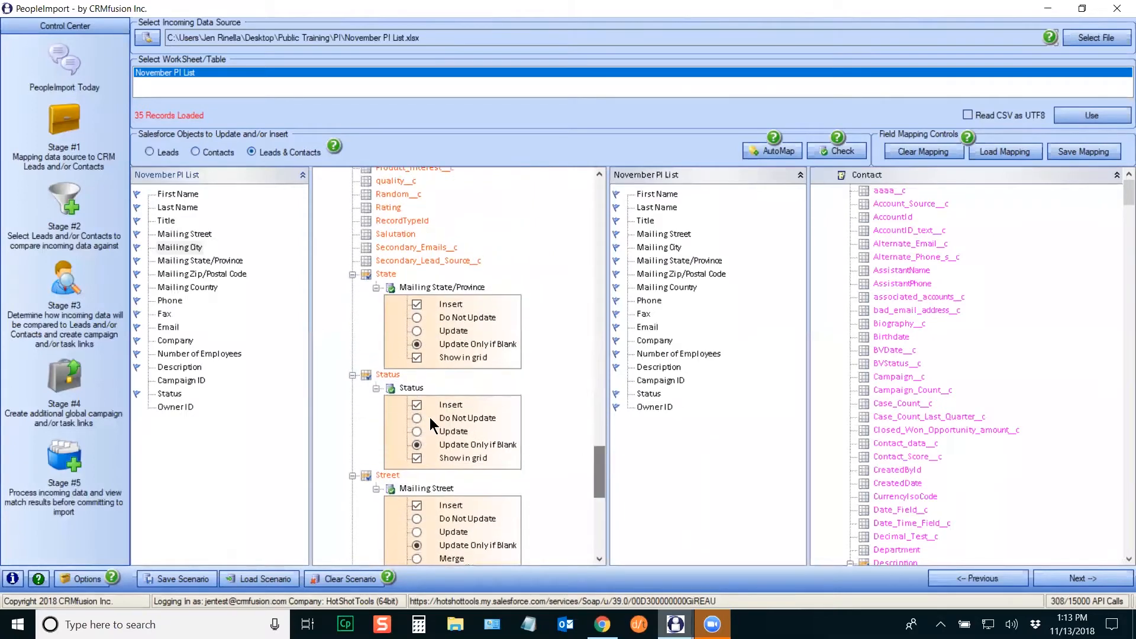
pyautogui.rightClick(409, 388)
pyautogui.click(473, 399)
pyautogui.moveTo(598, 463); pyautogui.dragTo(594, 516)
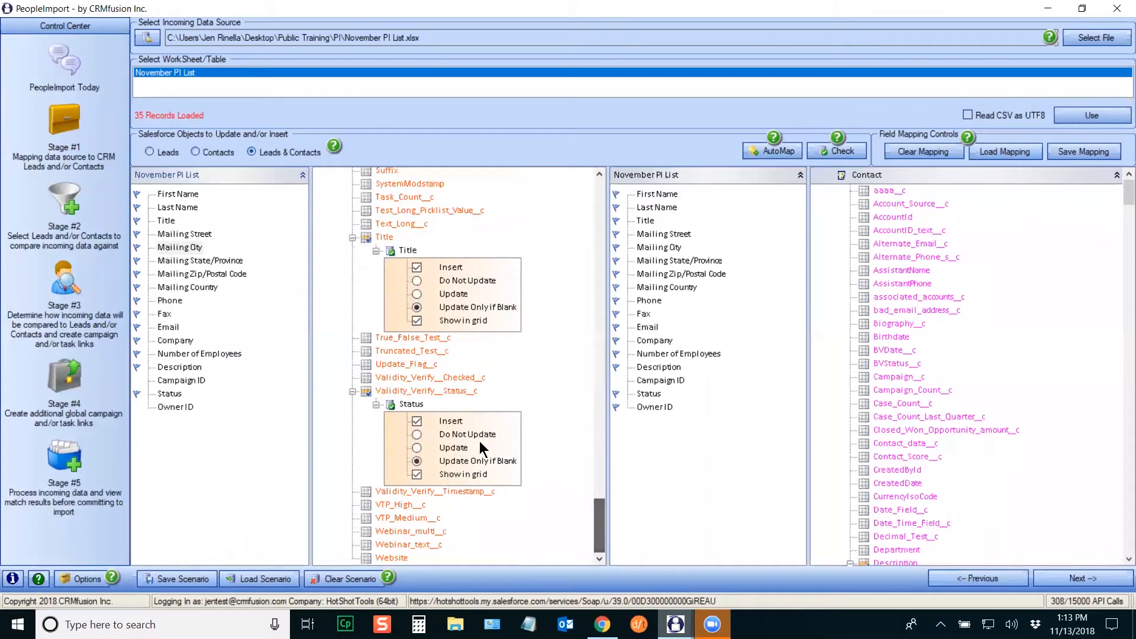
pyautogui.rightClick(409, 404)
pyautogui.click(445, 413)
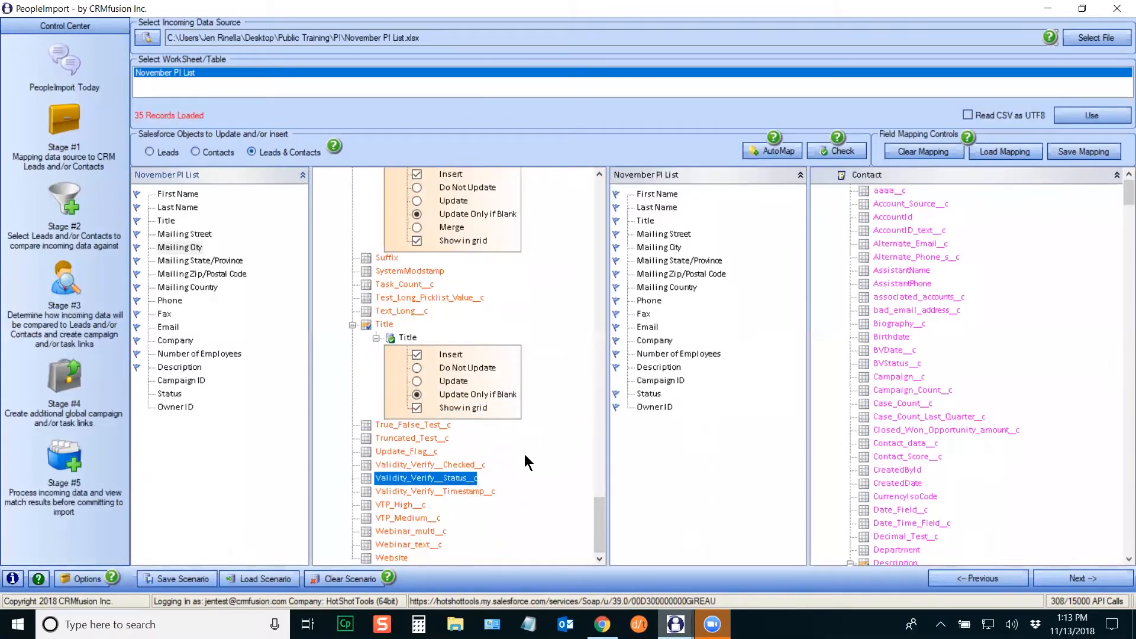
pyautogui.moveTo(598, 527); pyautogui.dragTo(600, 198)
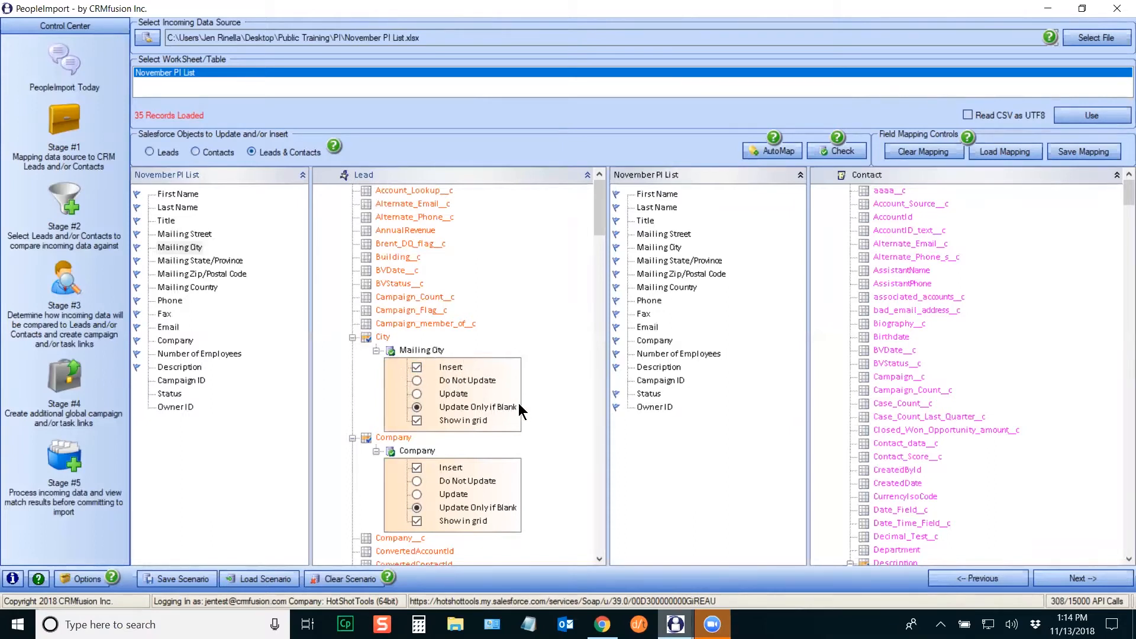
pyautogui.click(417, 367)
pyautogui.moveTo(602, 205); pyautogui.dragTo(600, 222)
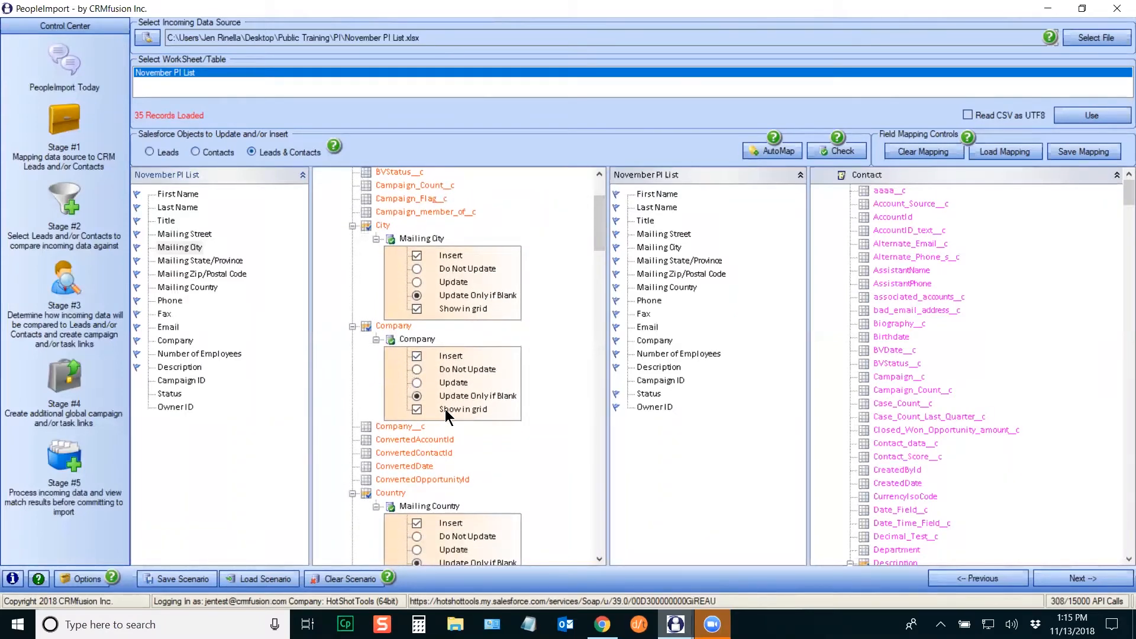
pyautogui.moveTo(600, 212); pyautogui.dragTo(600, 220)
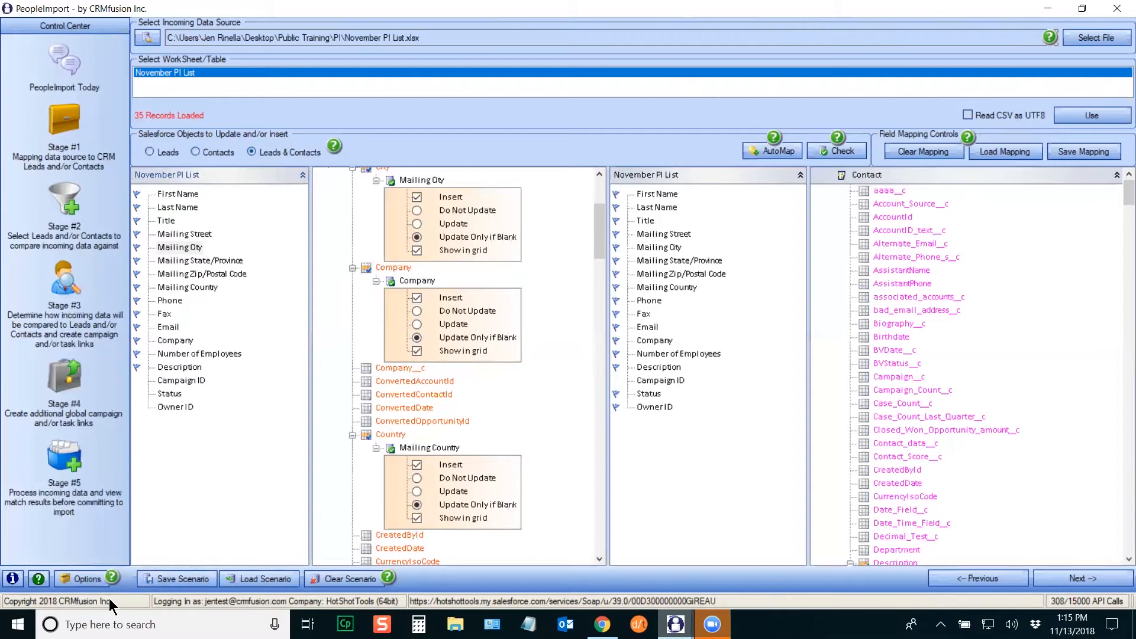
pyautogui.click(80, 577)
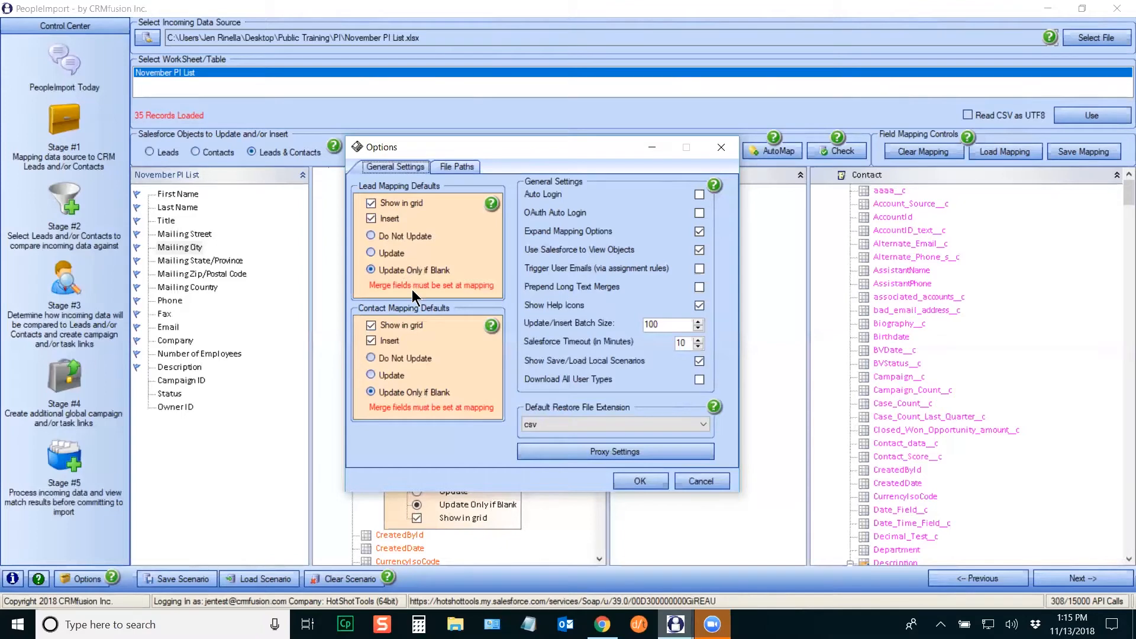
pyautogui.click(695, 482)
pyautogui.moveTo(602, 214); pyautogui.dragTo(598, 253)
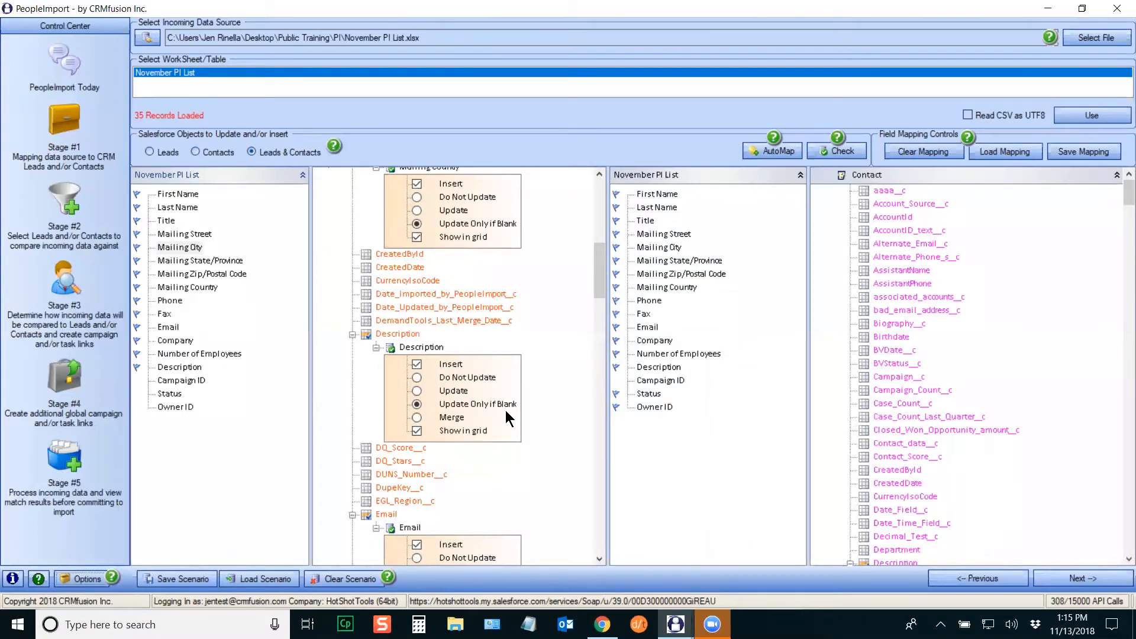
# Step: Switch the Lead Description mapping from Update Only if Blank to Merge
pyautogui.click(418, 417)
pyautogui.scroll(10, 604, 254)
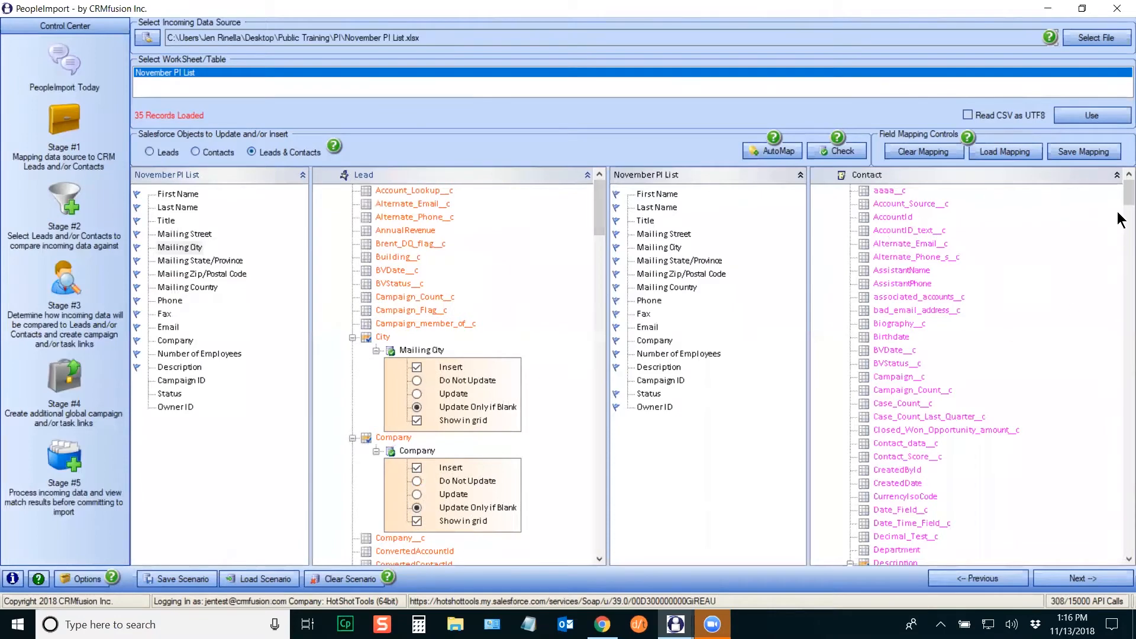
pyautogui.moveTo(1120, 196); pyautogui.dragTo(1120, 331)
# Step: Set Contact Description to Merge and remove the Owner ID mapping from Contact OwnerId
pyautogui.click(914, 326)
pyautogui.rightClick(919, 301)
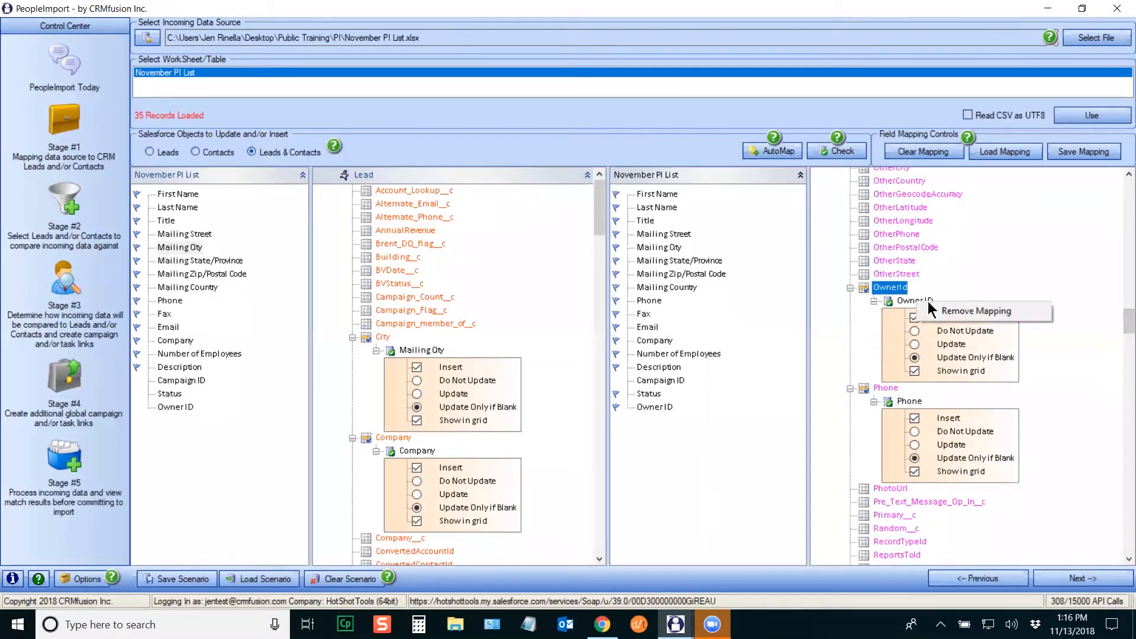
pyautogui.click(956, 311)
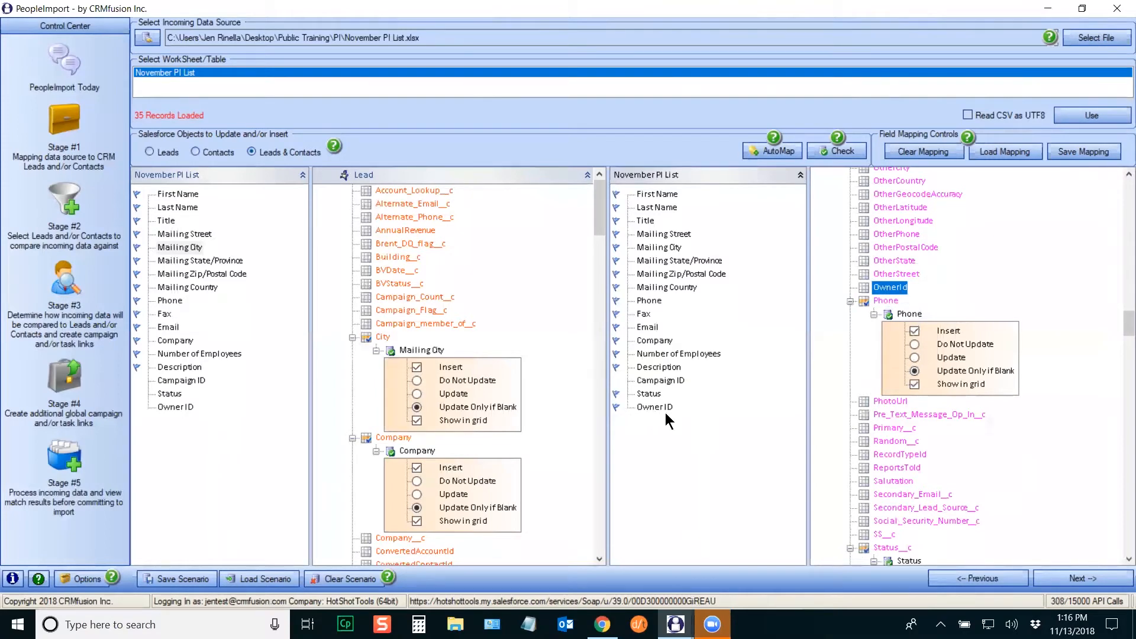
pyautogui.moveTo(1124, 324); pyautogui.dragTo(1121, 341)
# Step: Remove the Status mappings from Contact Status__c and Validity_Verify__Status__c
pyautogui.rightClick(911, 279)
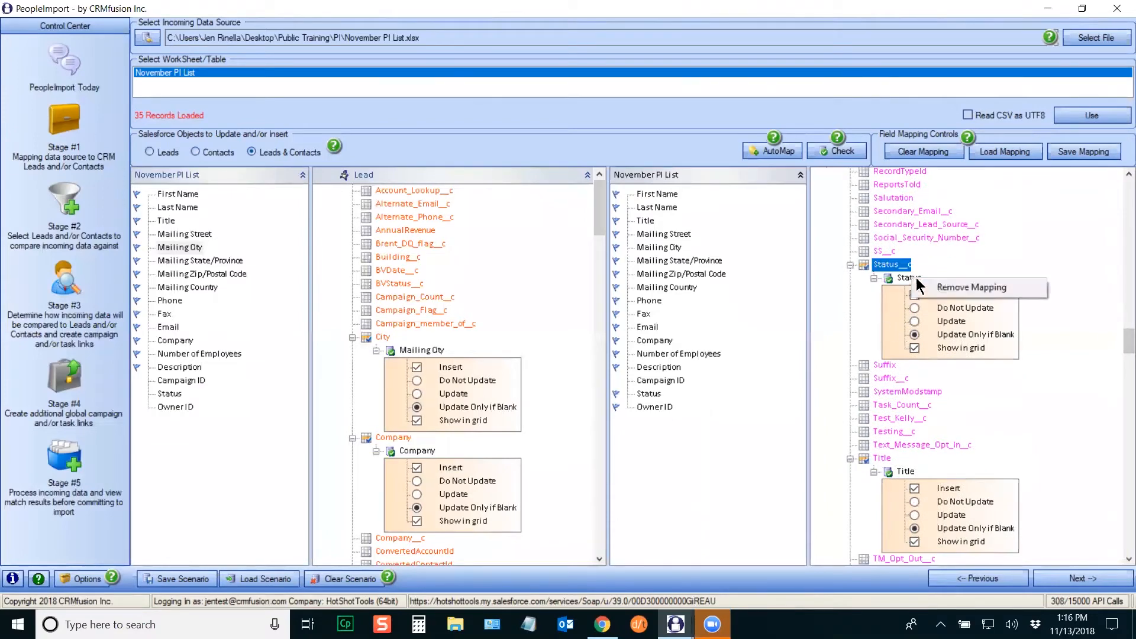
pyautogui.click(943, 290)
pyautogui.moveTo(1121, 345); pyautogui.dragTo(1122, 355)
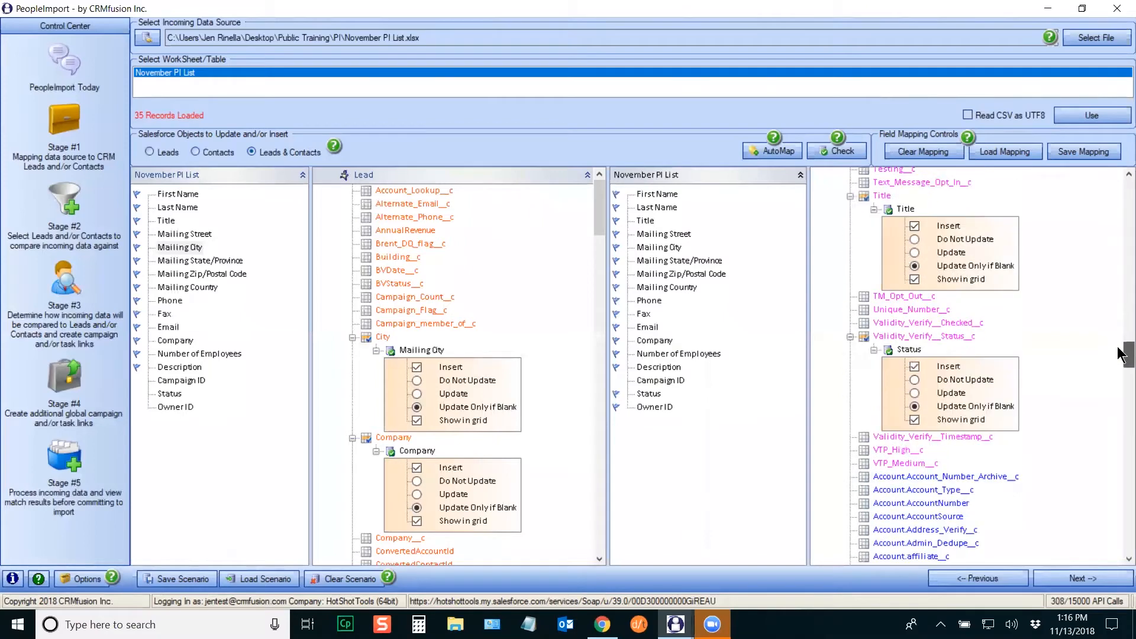
pyautogui.rightClick(911, 350)
pyautogui.click(944, 357)
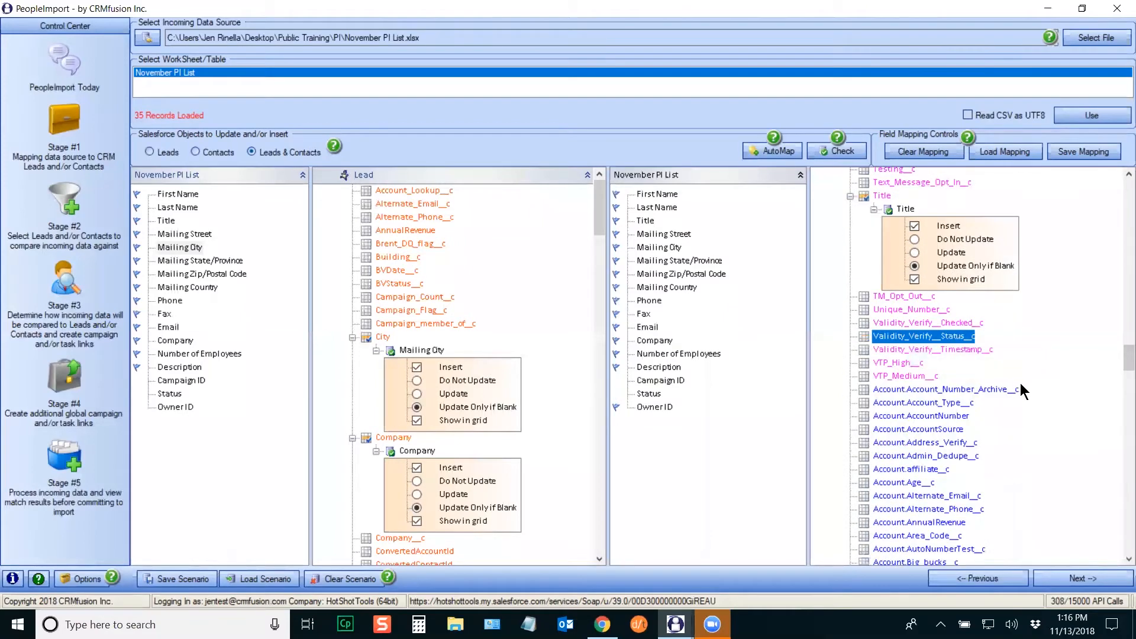
pyautogui.moveTo(1123, 355); pyautogui.dragTo(1123, 353)
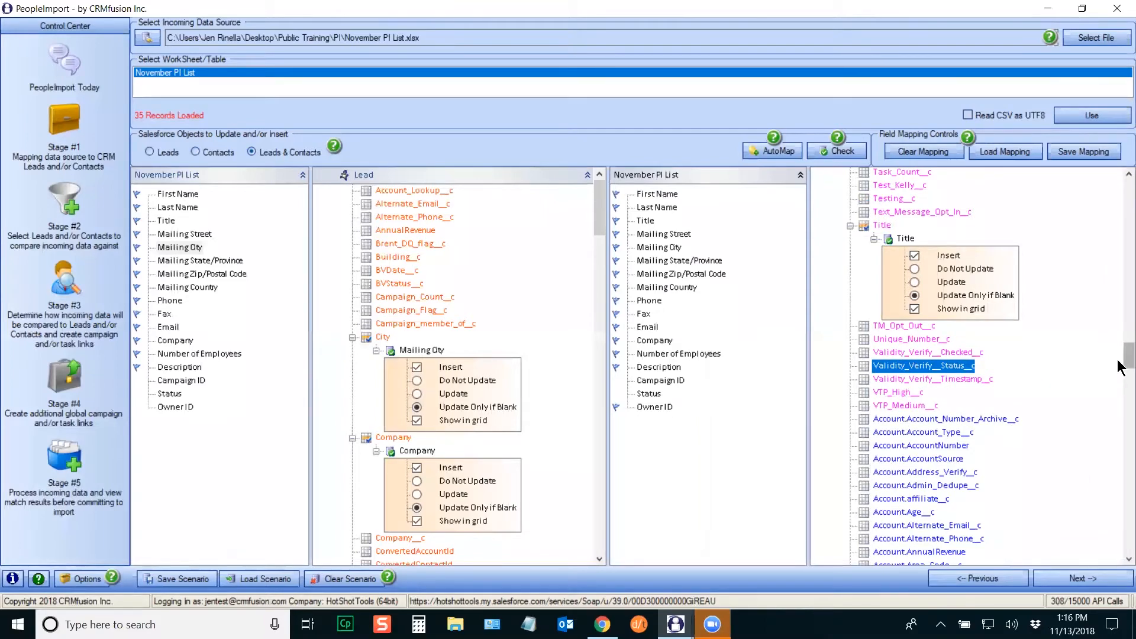
pyautogui.moveTo(1128, 355)
pyautogui.mouseDown()
pyautogui.moveTo(1128, 192)
pyautogui.moveTo(1120, 367)
pyautogui.mouseUp()
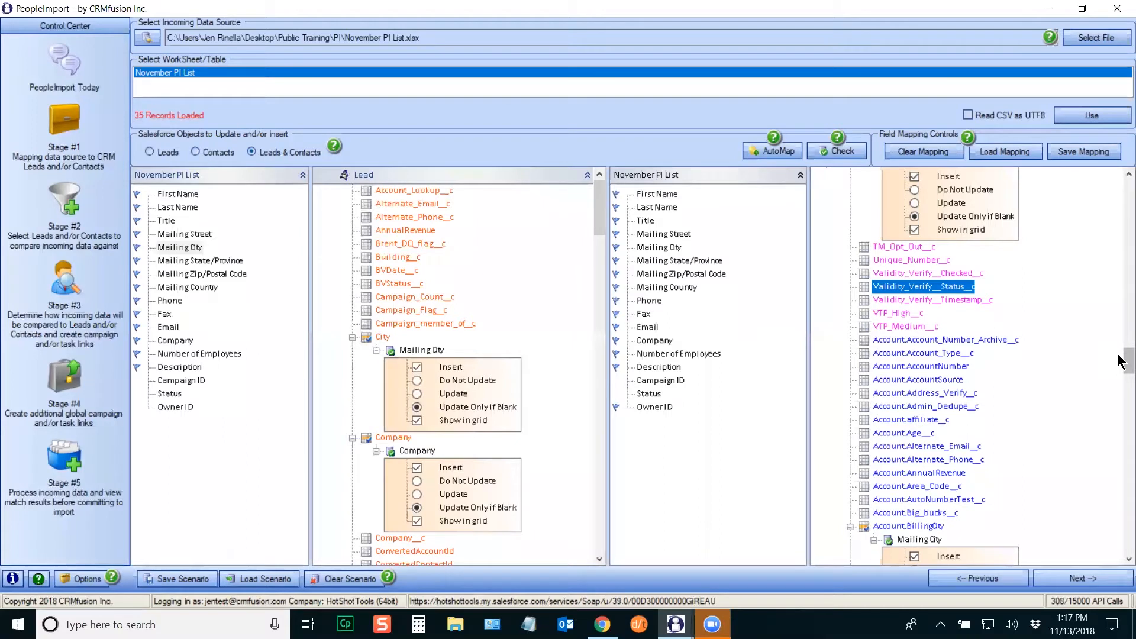
pyautogui.scroll(-2, 1117, 361)
pyautogui.scroll(-1, 1119, 367)
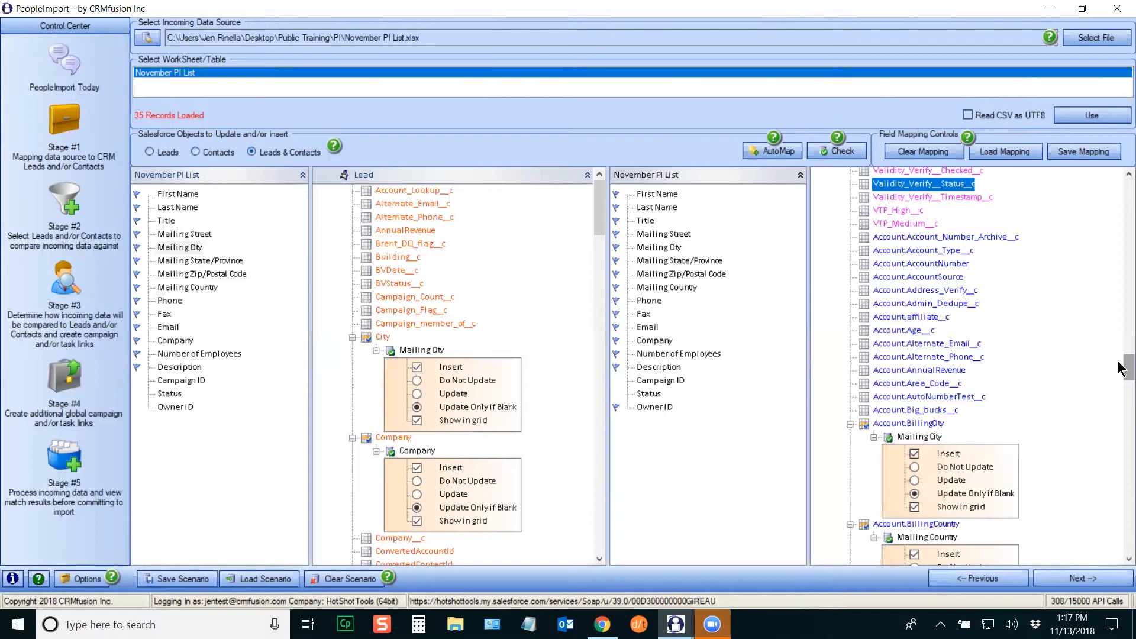
pyautogui.scroll(-3, 1121, 364)
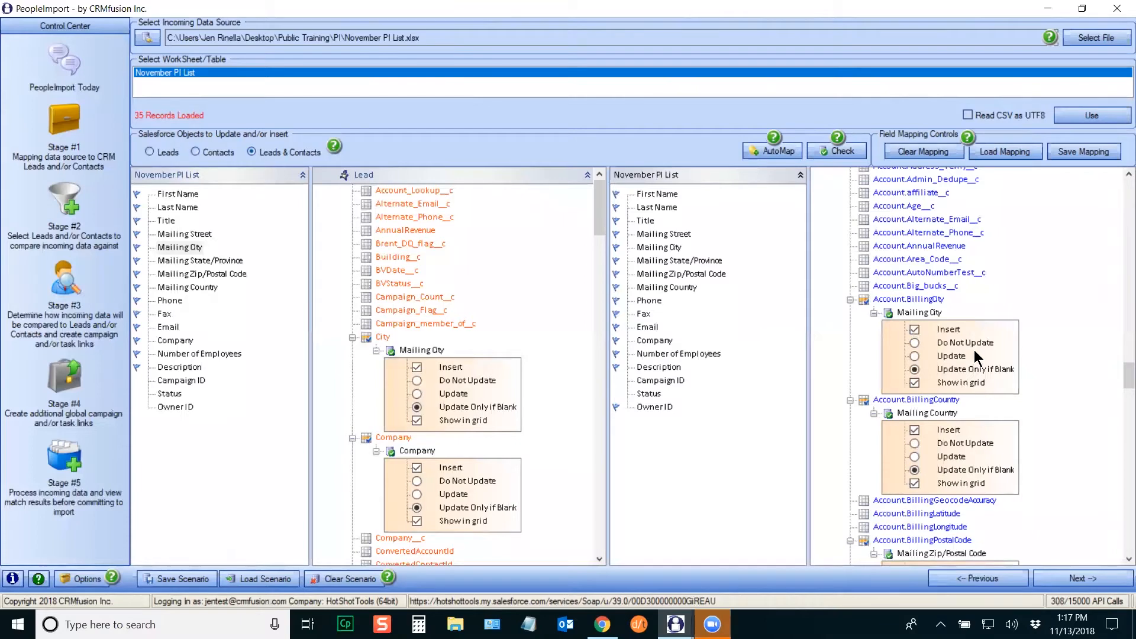
pyautogui.moveTo(1123, 368); pyautogui.dragTo(1119, 376)
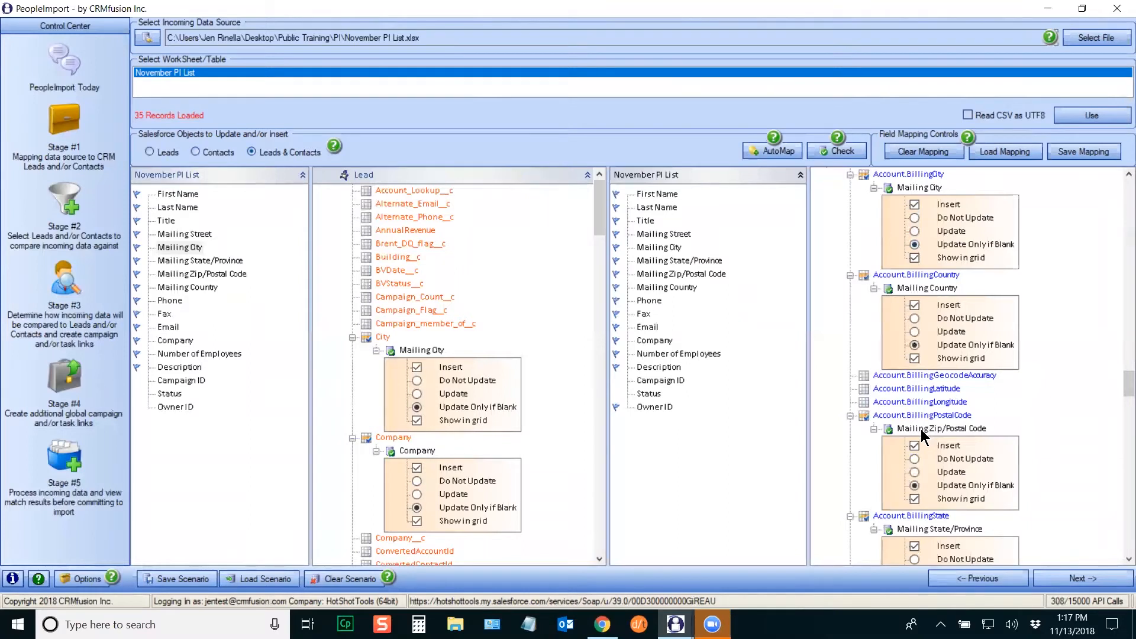
pyautogui.click(914, 218)
pyautogui.click(914, 245)
pyautogui.moveTo(1122, 386); pyautogui.dragTo(1123, 497)
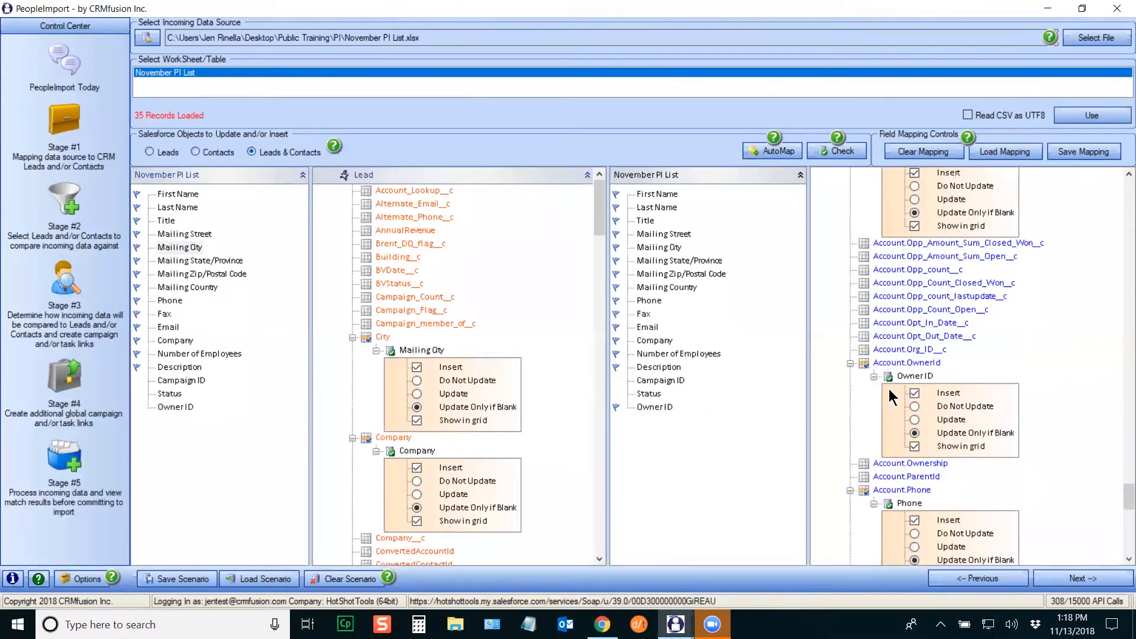
pyautogui.rightClick(927, 375)
pyautogui.click(961, 385)
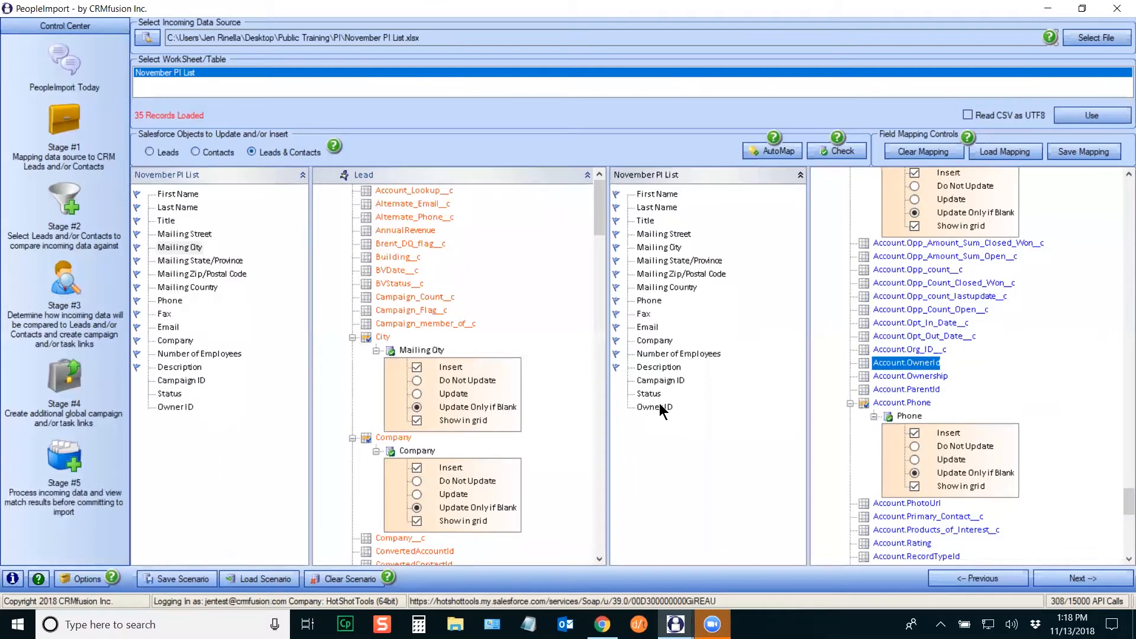
pyautogui.moveTo(1120, 511); pyautogui.dragTo(1120, 486)
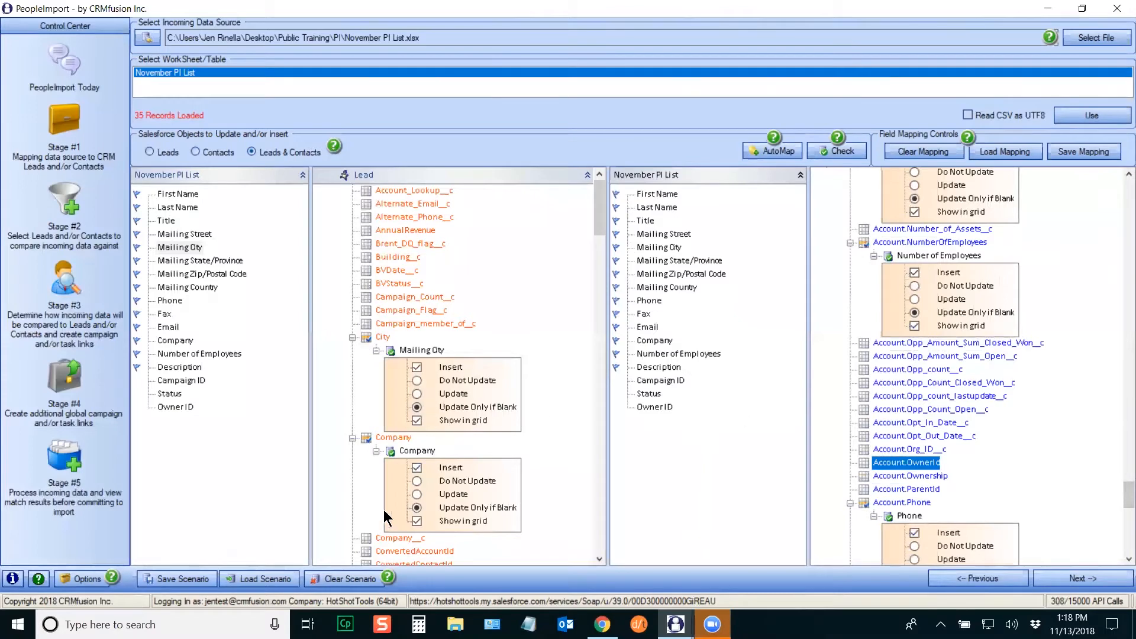
# Step: Map Mailing Street, City and State/Province onto Account ShippingStreet, ShippingCity and ShippingState
pyautogui.moveTo(1120, 504); pyautogui.dragTo(1121, 406)
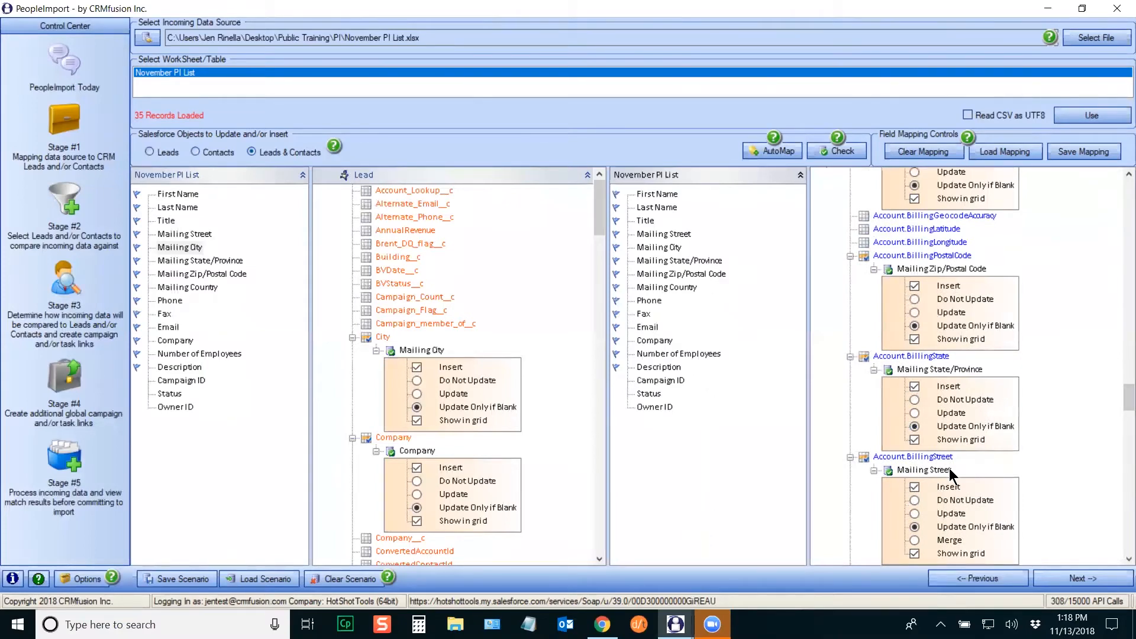
pyautogui.moveTo(1121, 396); pyautogui.dragTo(1112, 519)
pyautogui.moveTo(663, 236); pyautogui.dragTo(923, 452)
pyautogui.moveTo(671, 247); pyautogui.dragTo(918, 359)
pyautogui.moveTo(686, 261); pyautogui.dragTo(914, 527)
pyautogui.moveTo(1127, 508); pyautogui.dragTo(1127, 514)
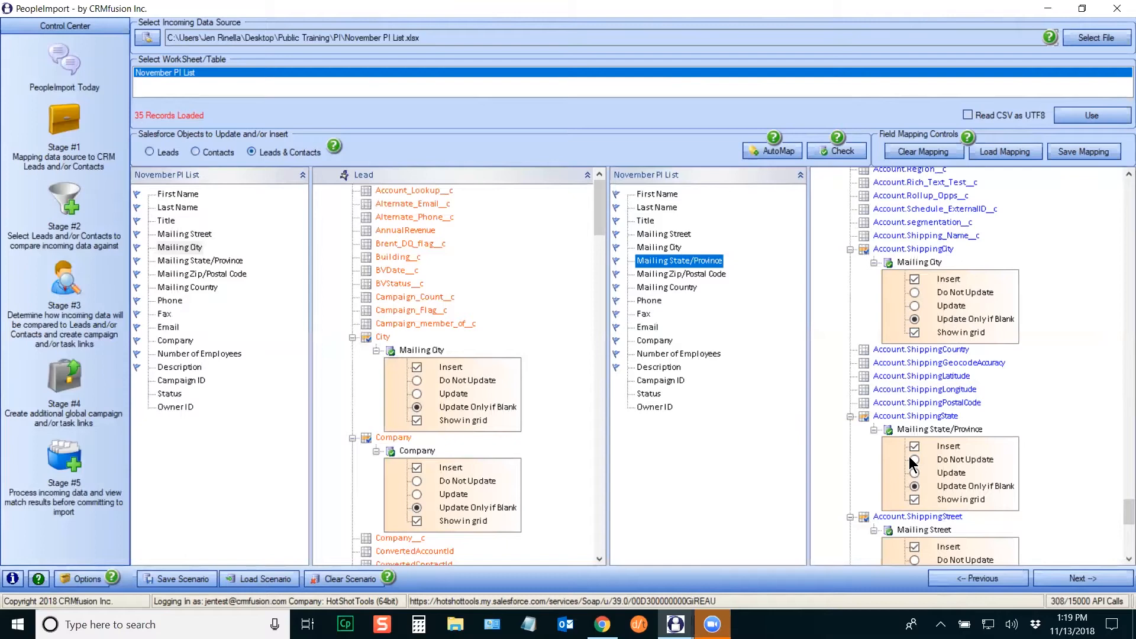
pyautogui.moveTo(1125, 514); pyautogui.dragTo(1124, 189)
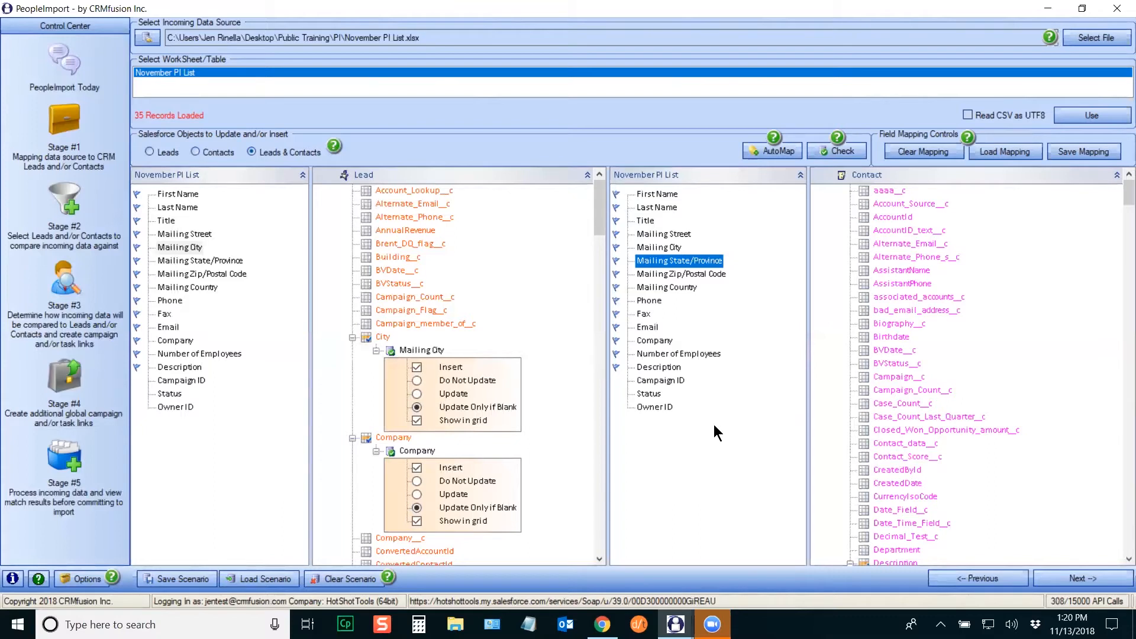
pyautogui.click(1012, 155)
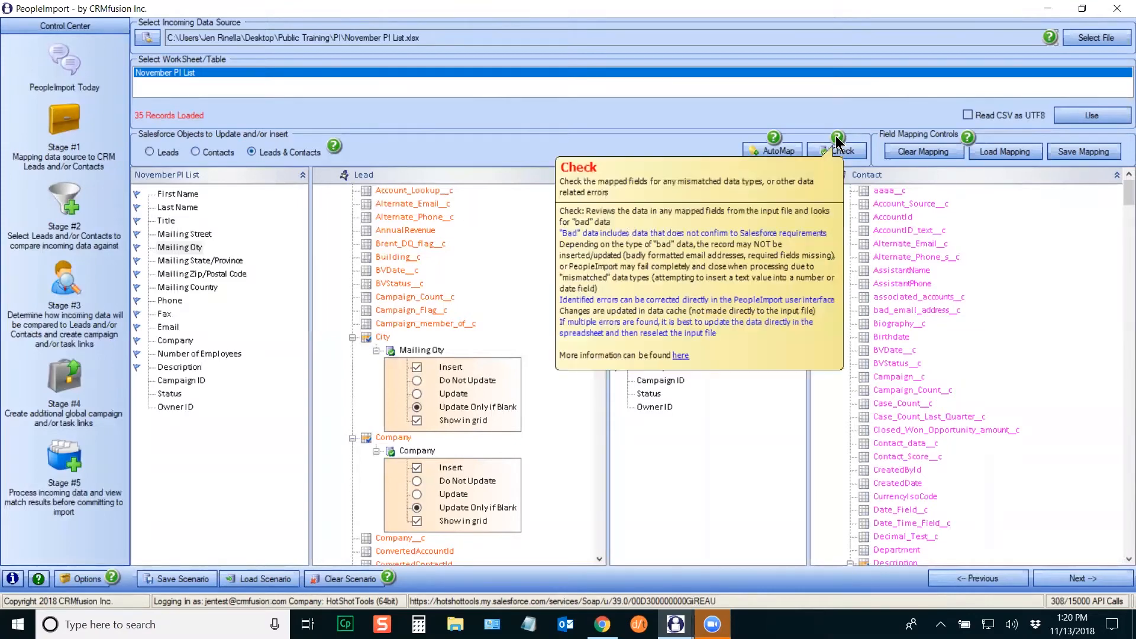
# Step: Show the help popup explaining the Check button's data validation
pyautogui.moveTo(836, 141)
# Step: View the Stage 1 - Mapping help page, then switch back to PeopleImport
pyautogui.click(682, 357)
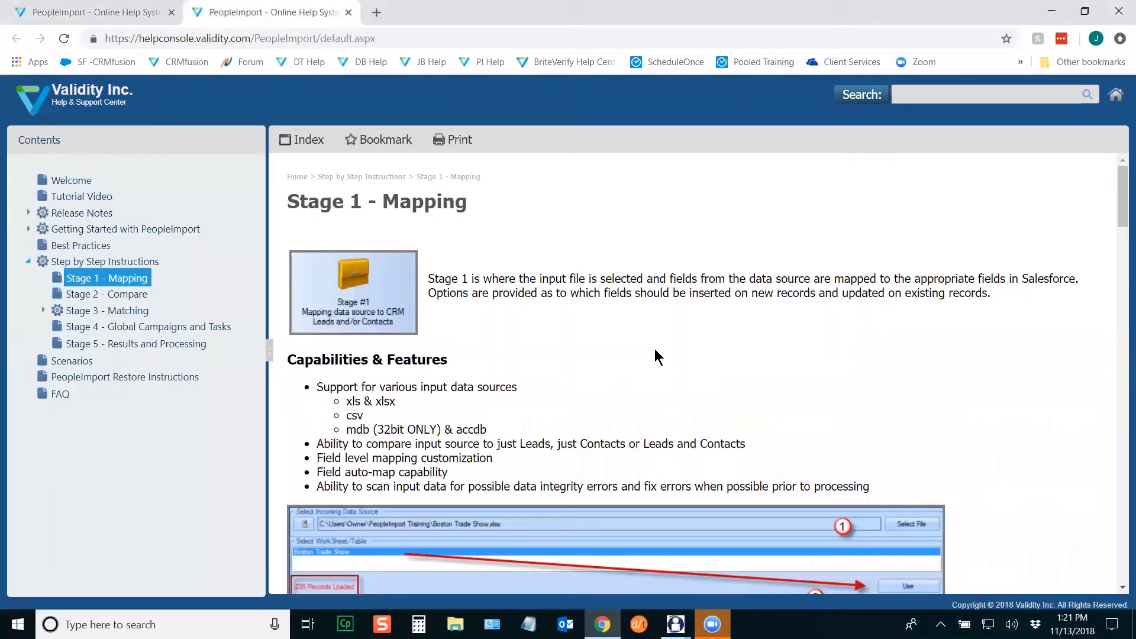
pyautogui.moveTo(1121, 197); pyautogui.dragTo(1120, 306)
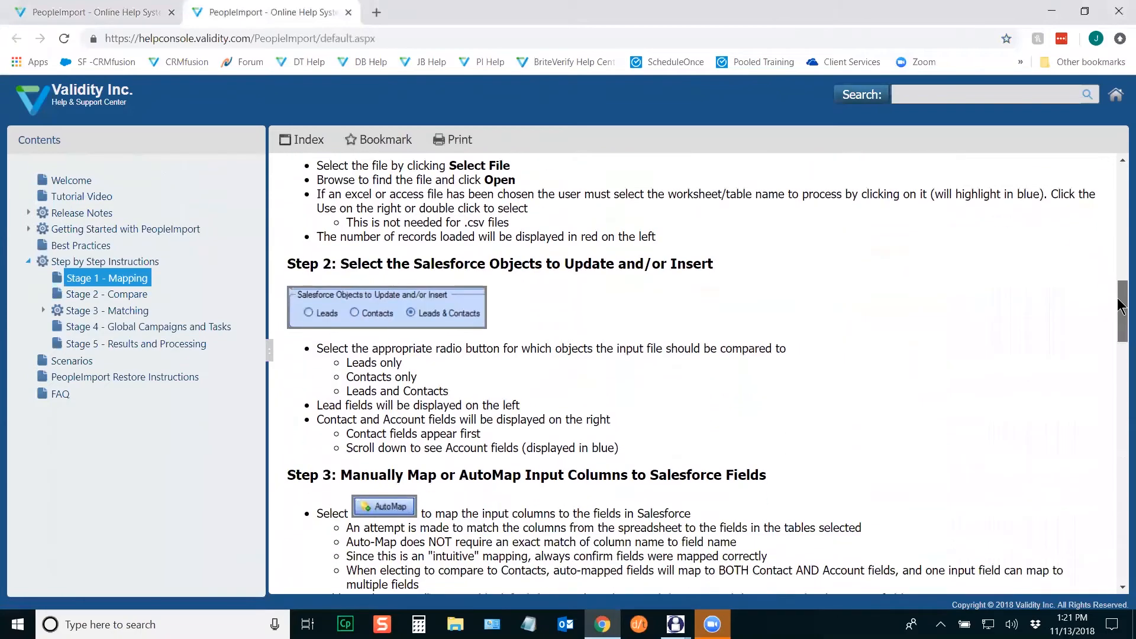
pyautogui.moveTo(675, 624)
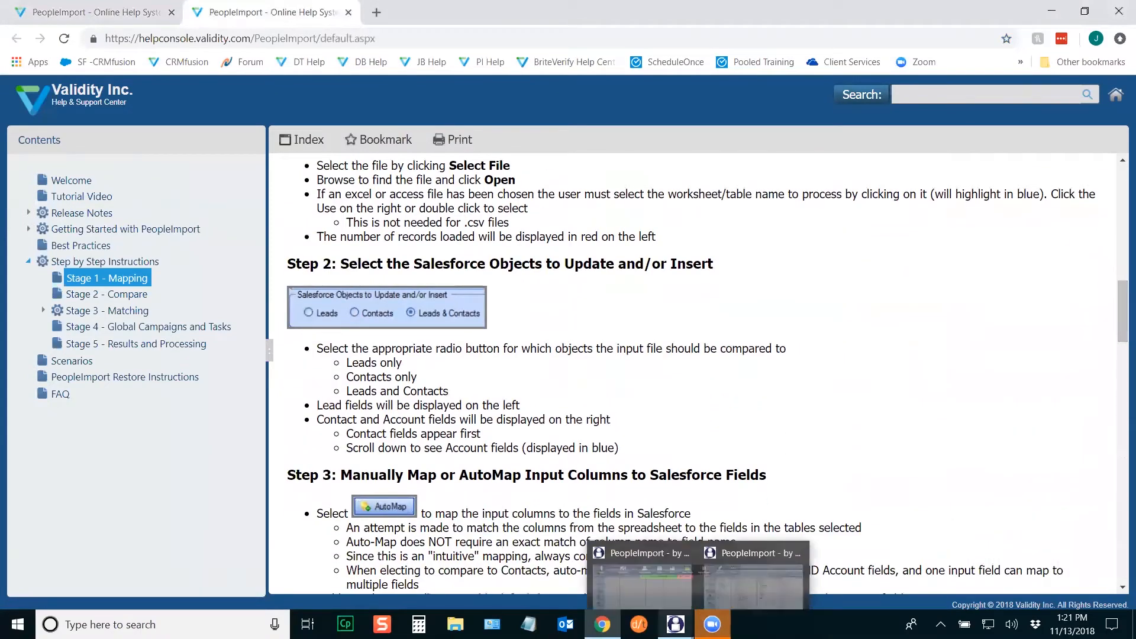
pyautogui.click(740, 566)
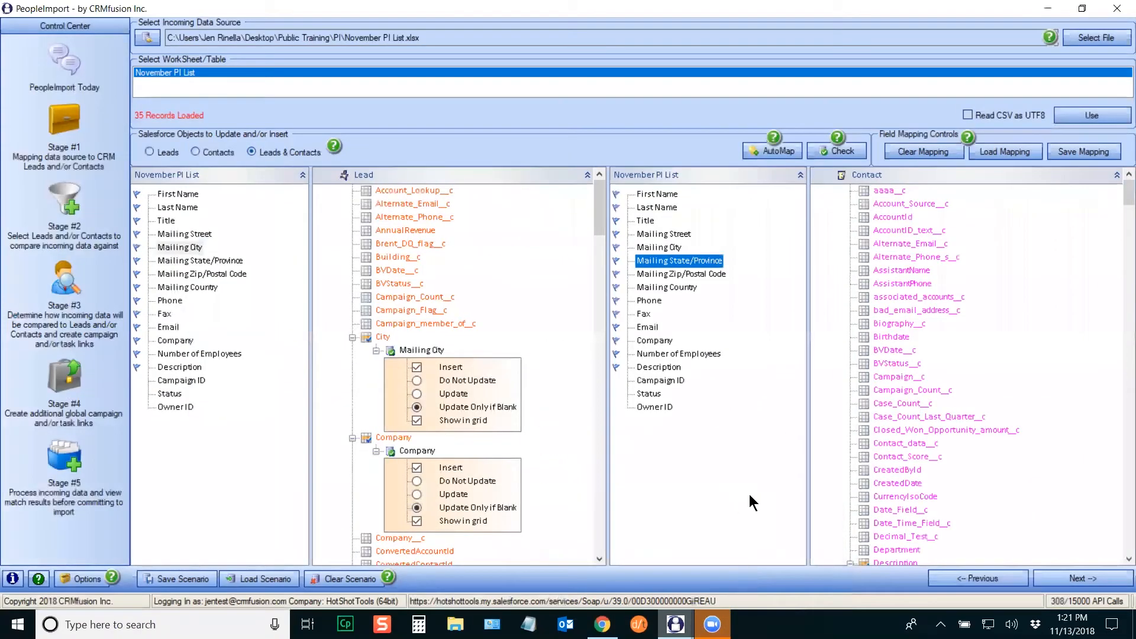
# Step: Run the data check and review the invalid email error on input row 9
pyautogui.click(846, 152)
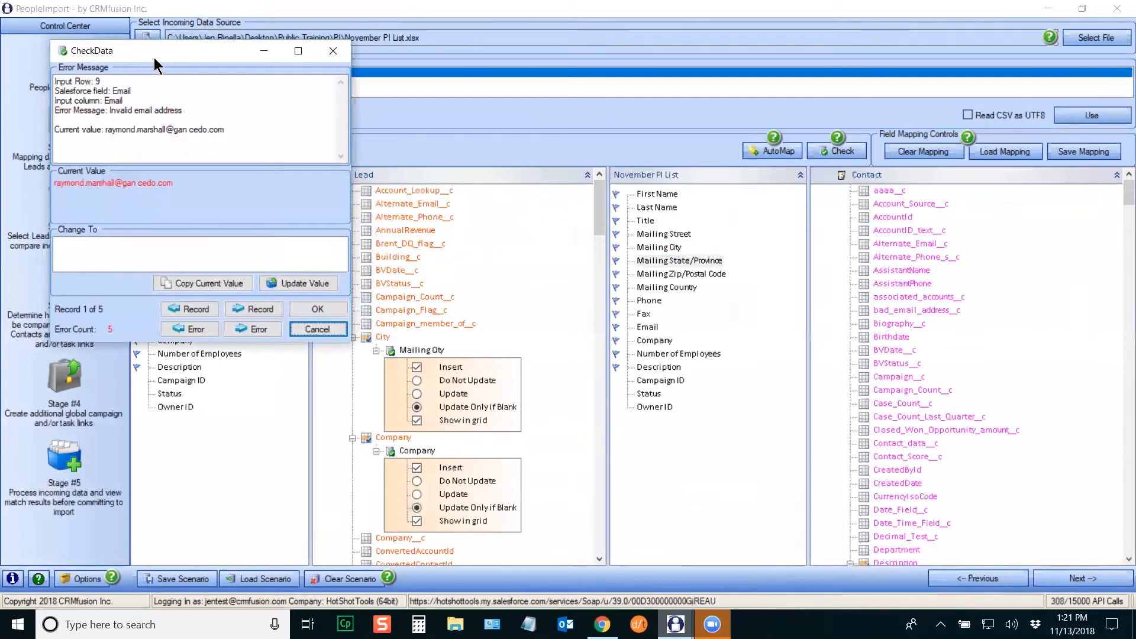
pyautogui.moveTo(154, 58); pyautogui.dragTo(559, 179)
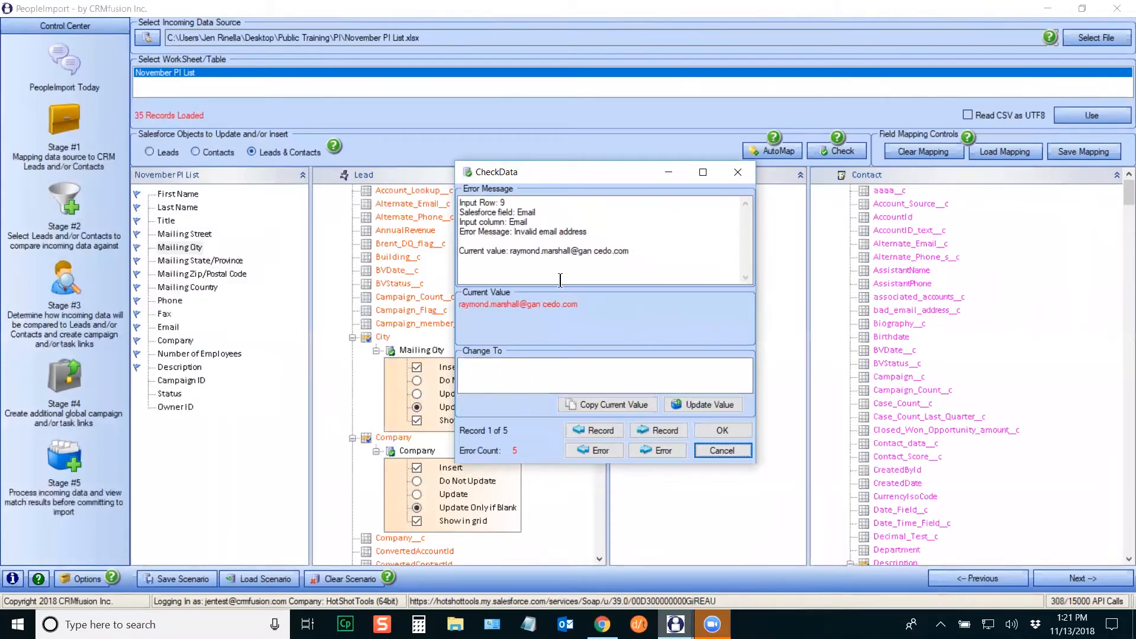
pyautogui.moveTo(588, 231); pyautogui.dragTo(513, 232)
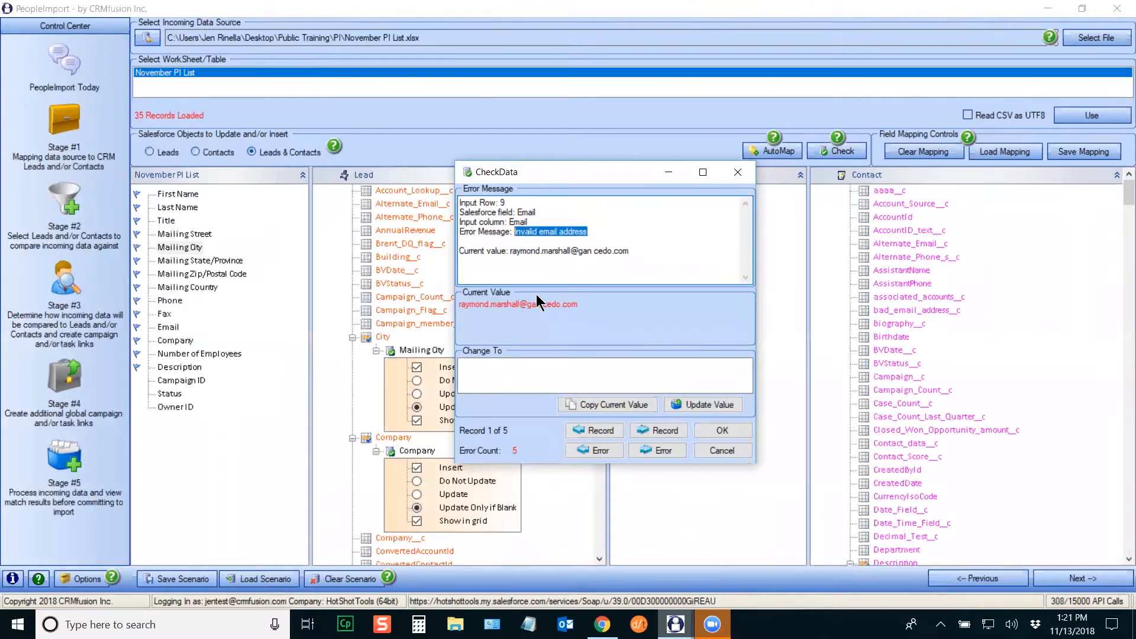
pyautogui.click(591, 251)
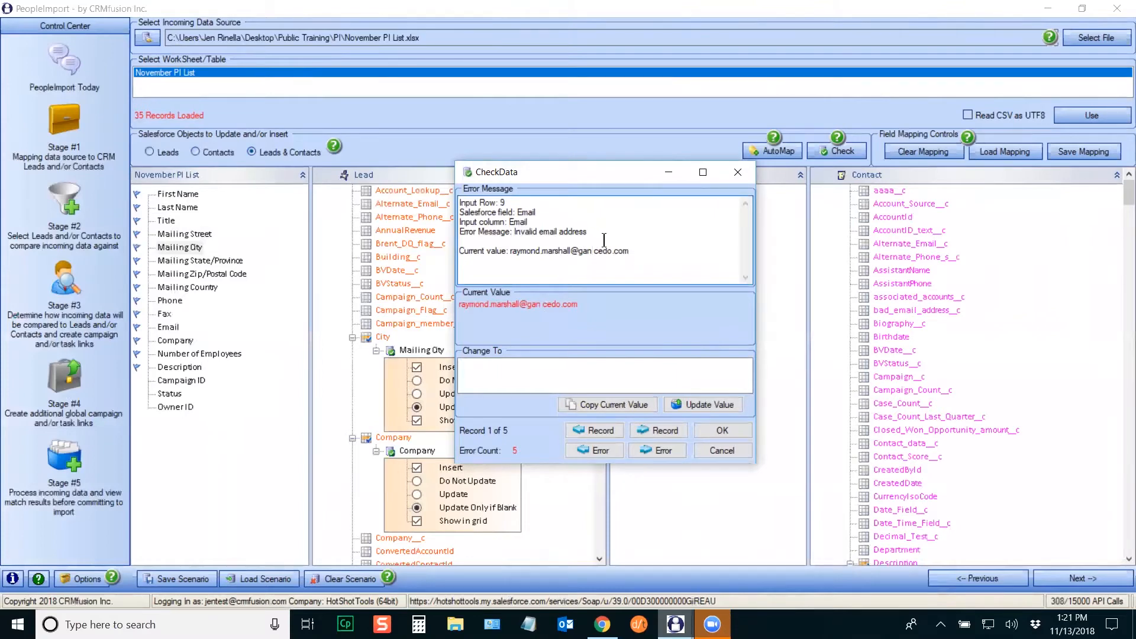
pyautogui.moveTo(636, 250); pyautogui.dragTo(461, 248)
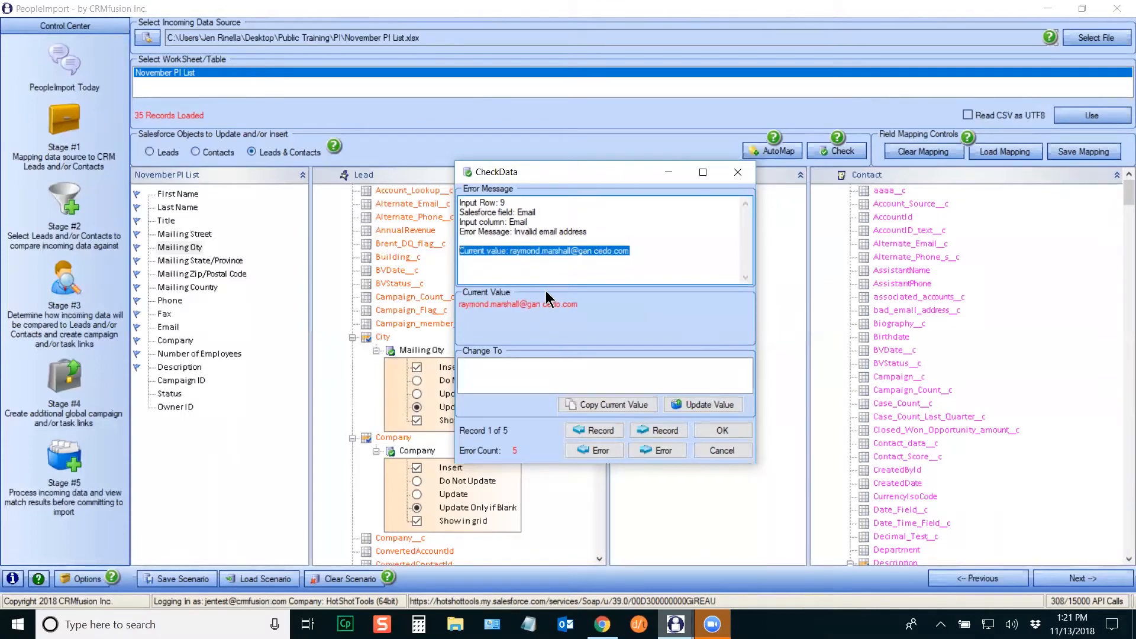
# Step: Delete the stray space from row 9's email address and apply the corrected value
pyautogui.click(617, 404)
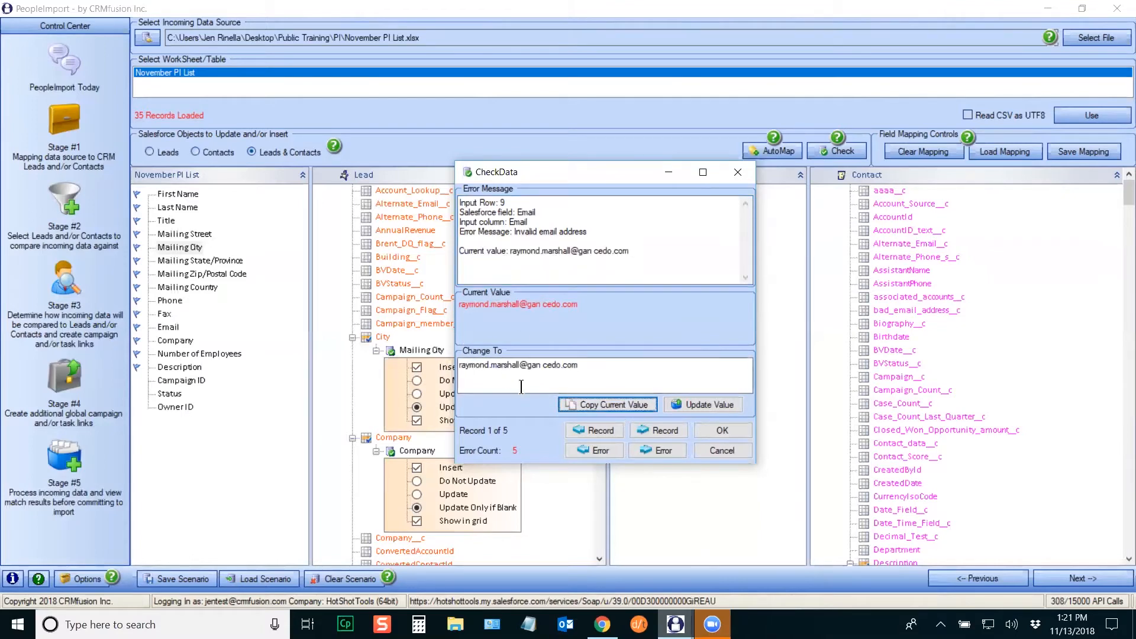
pyautogui.click(541, 365)
pyautogui.press('Delete')
pyautogui.click(700, 408)
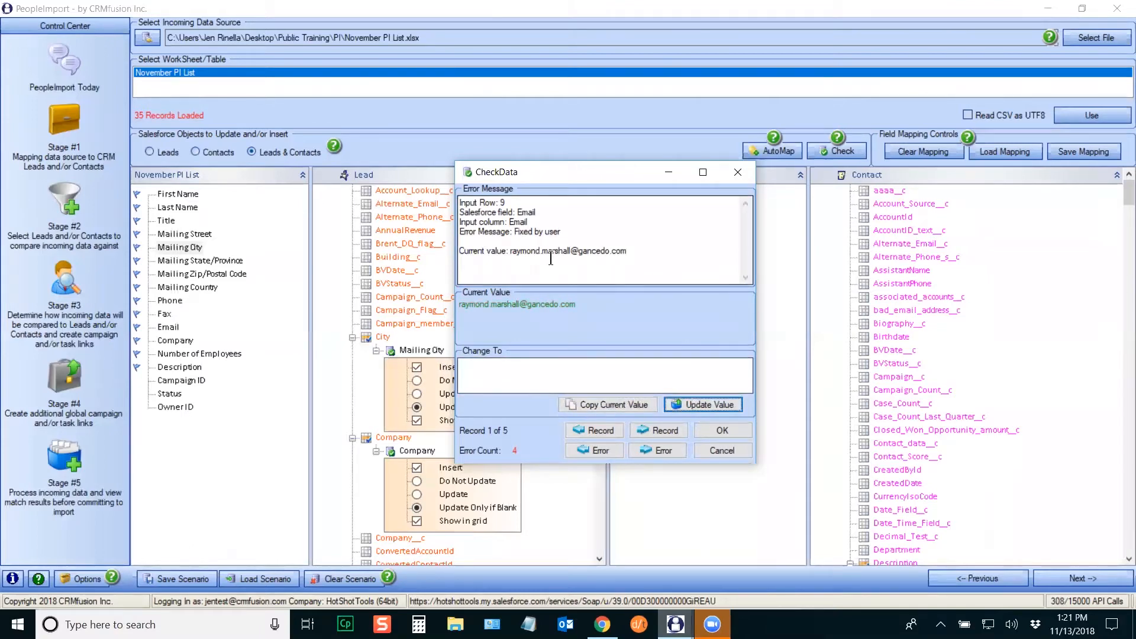
pyautogui.moveTo(561, 232); pyautogui.dragTo(515, 232)
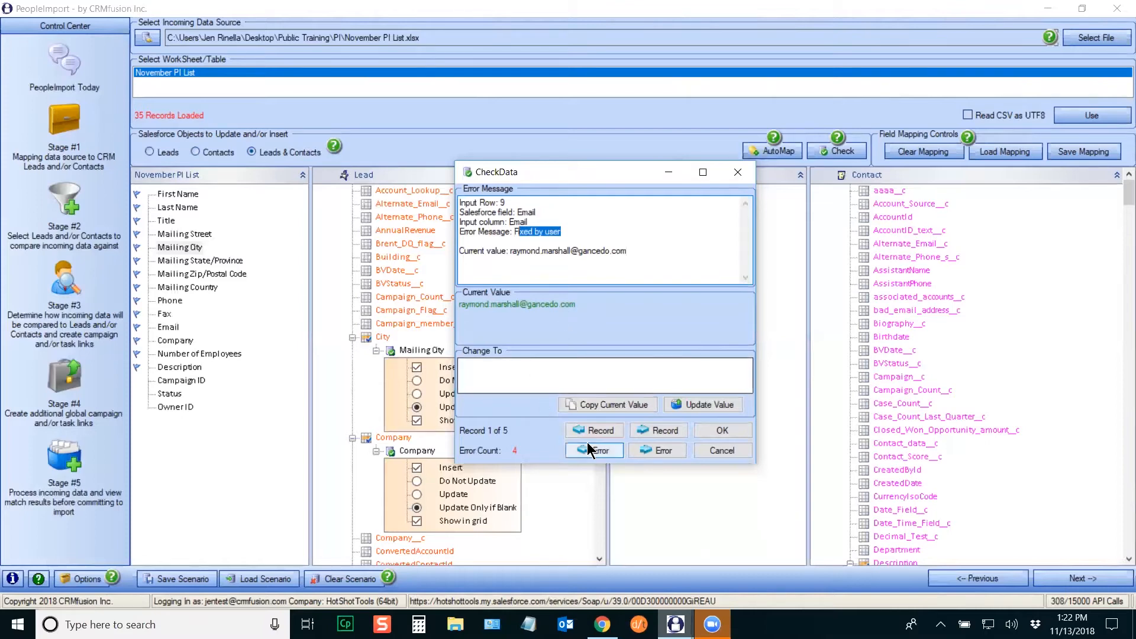
# Step: Change row 10's Number of Employees from 200-500 to 350, then finish the error check
pyautogui.click(670, 450)
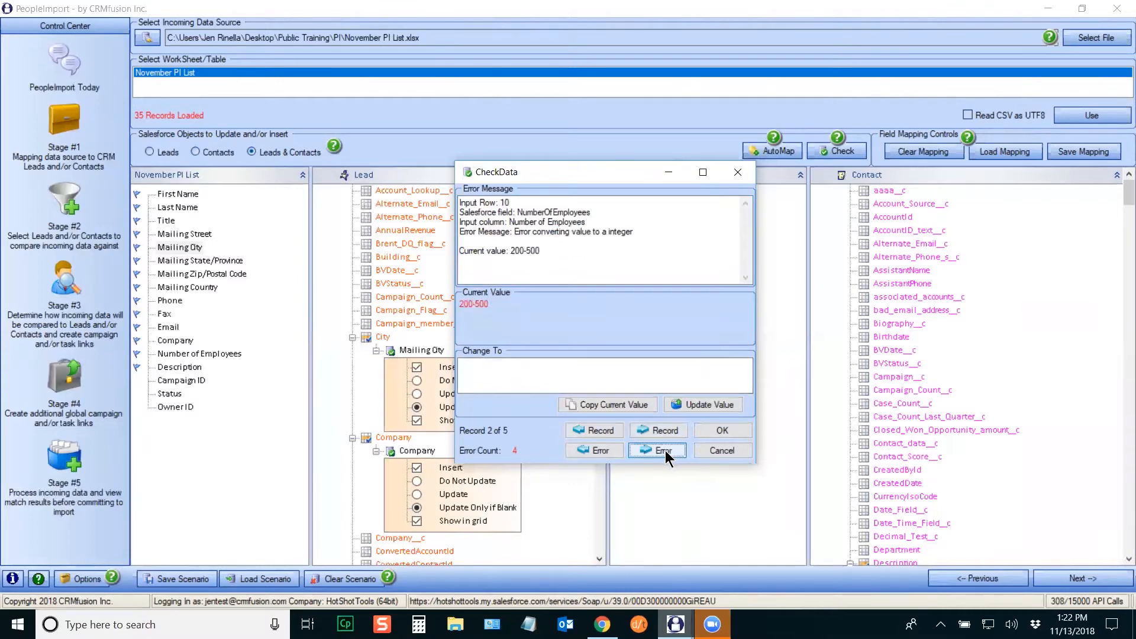
pyautogui.moveTo(634, 232); pyautogui.dragTo(513, 232)
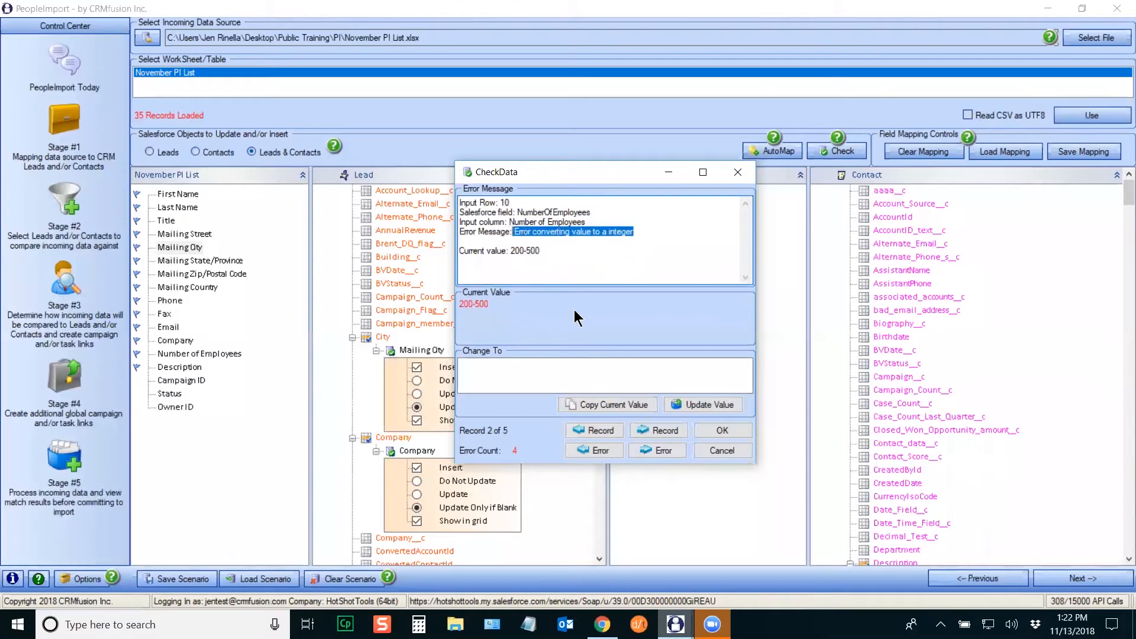
pyautogui.click(551, 261)
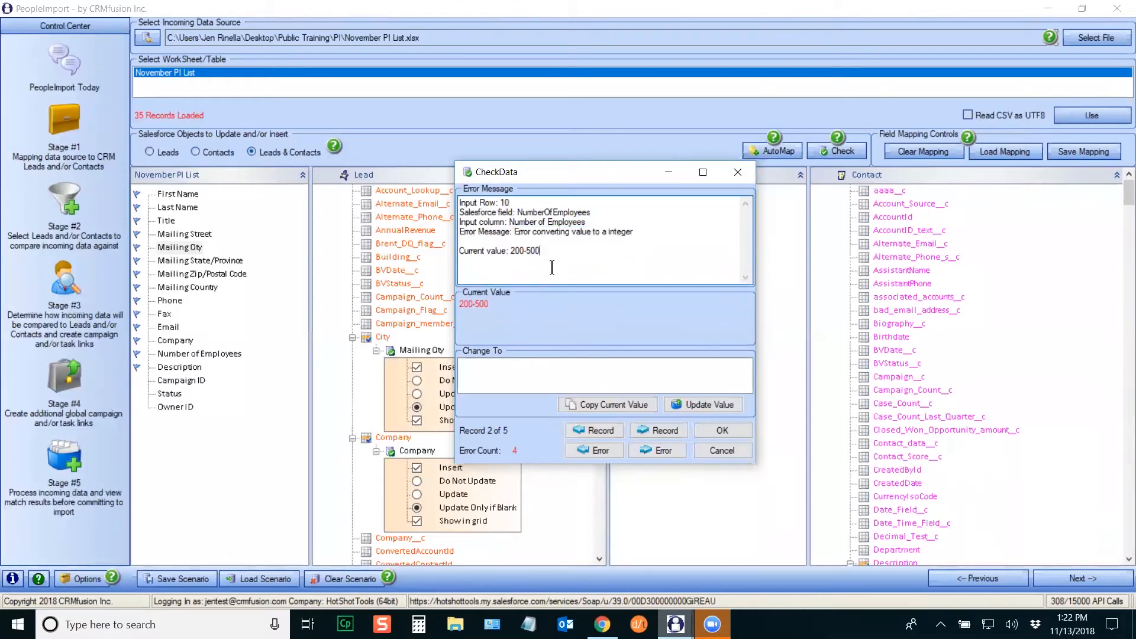
pyautogui.moveTo(552, 247); pyautogui.dragTo(504, 245)
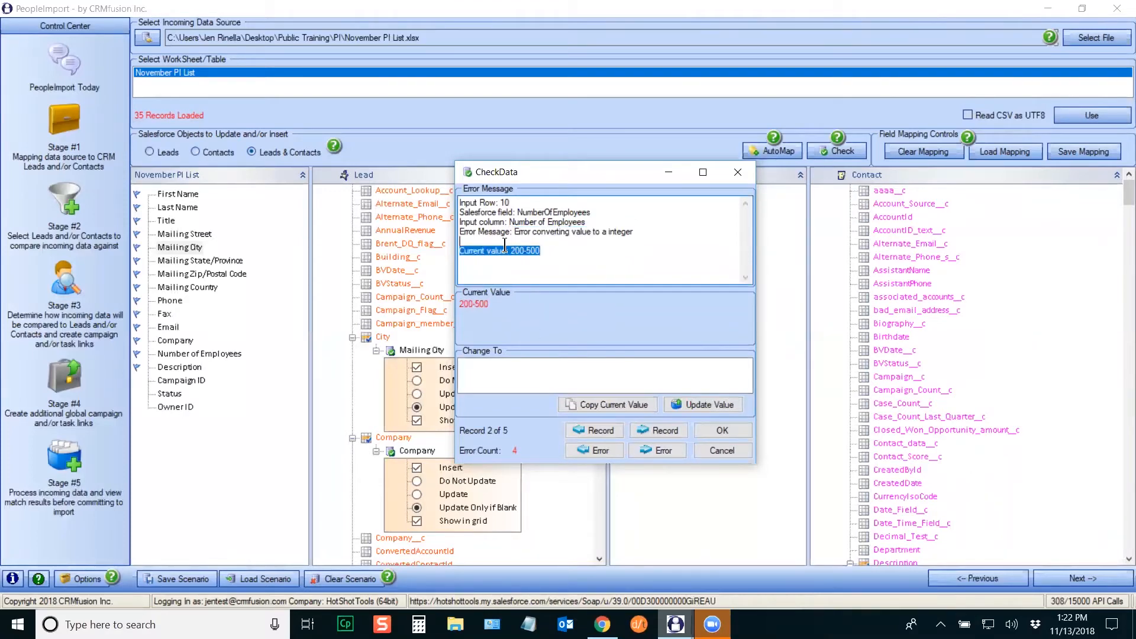
pyautogui.click(535, 261)
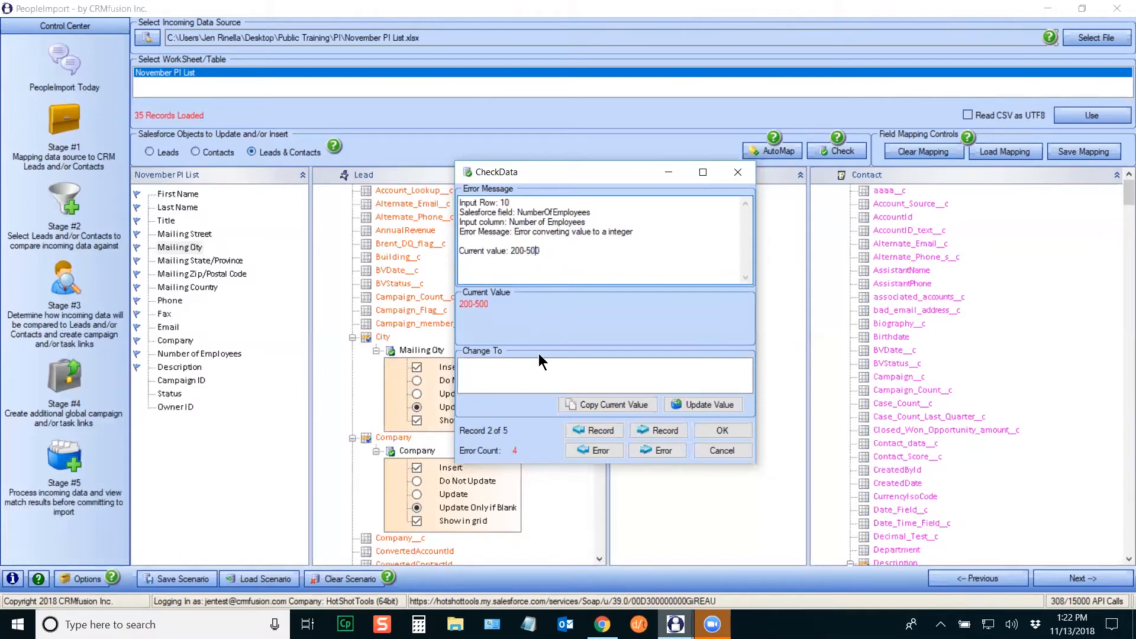
pyautogui.click(478, 371)
pyautogui.write('350')
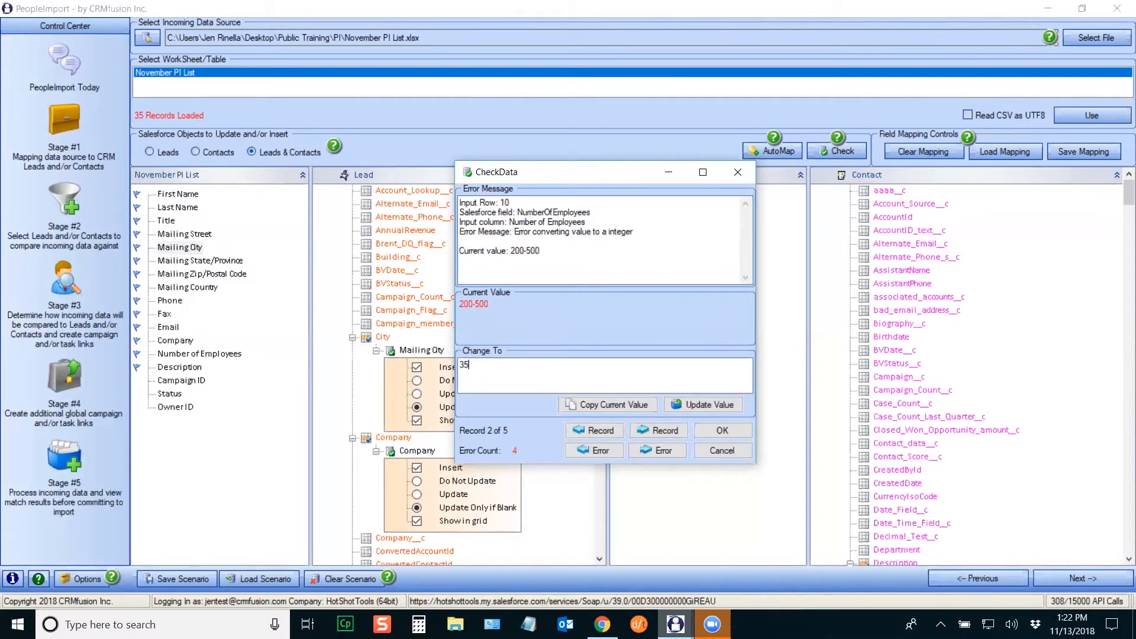
pyautogui.click(702, 406)
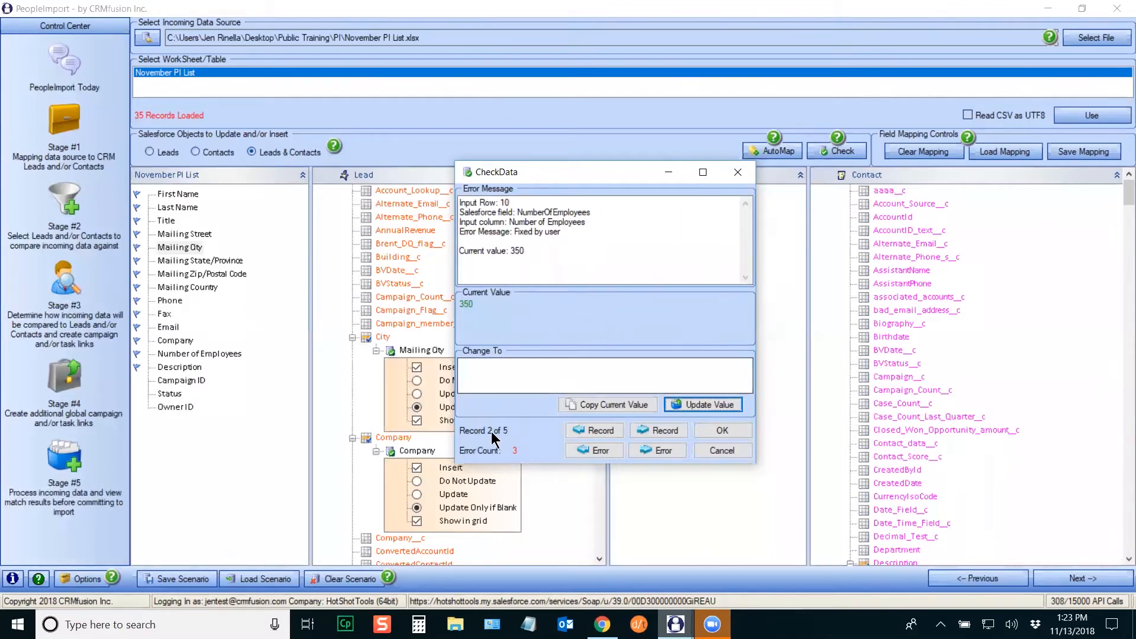
pyautogui.click(724, 430)
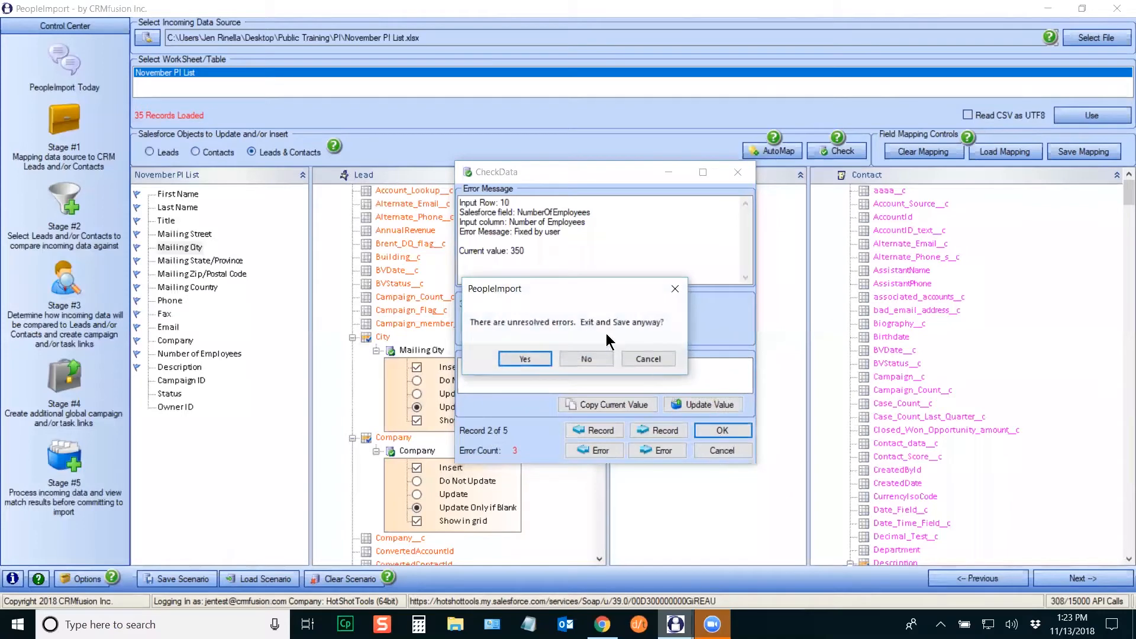
# Step: Confirm exiting with remaining errors, then save the mapping as November Mapping in the PI folder
pyautogui.click(532, 360)
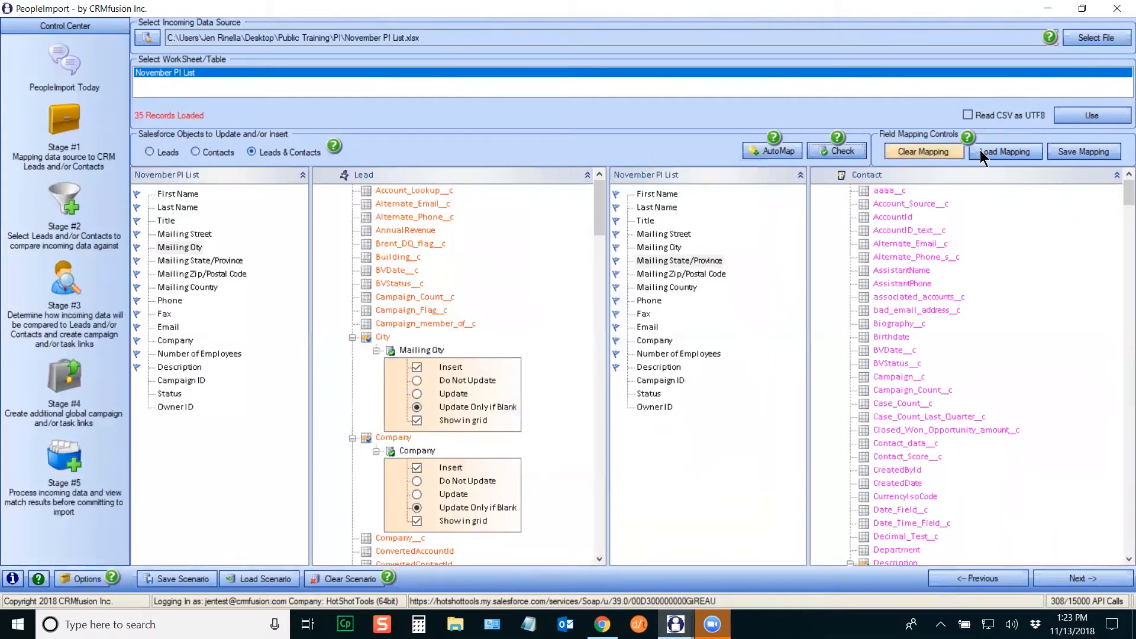
pyautogui.click(1083, 151)
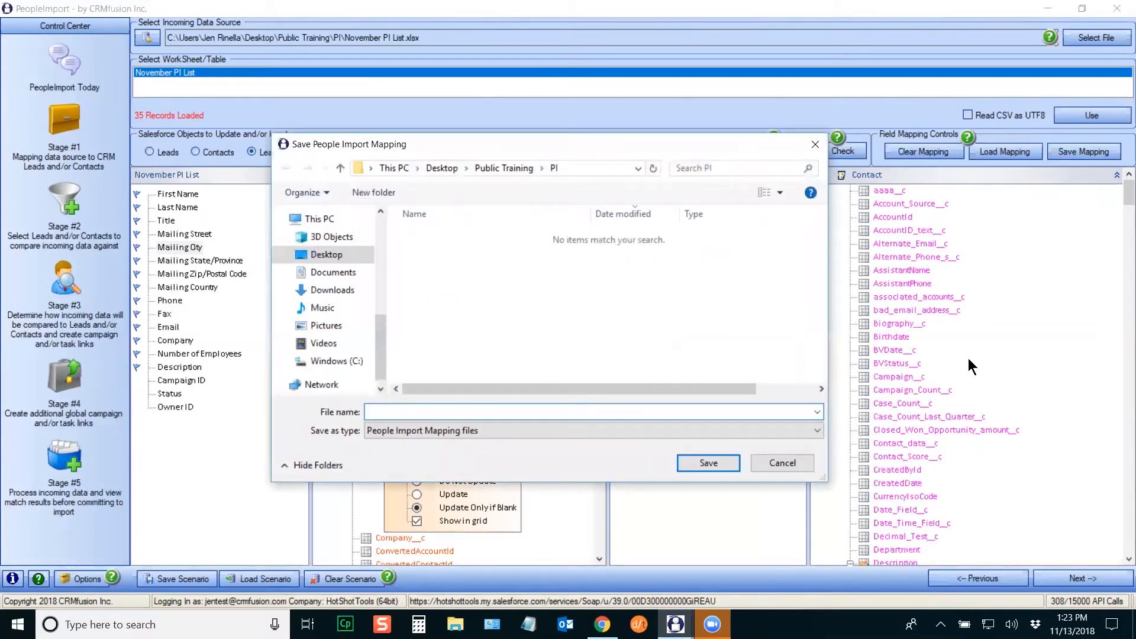
pyautogui.write('November Mapping')
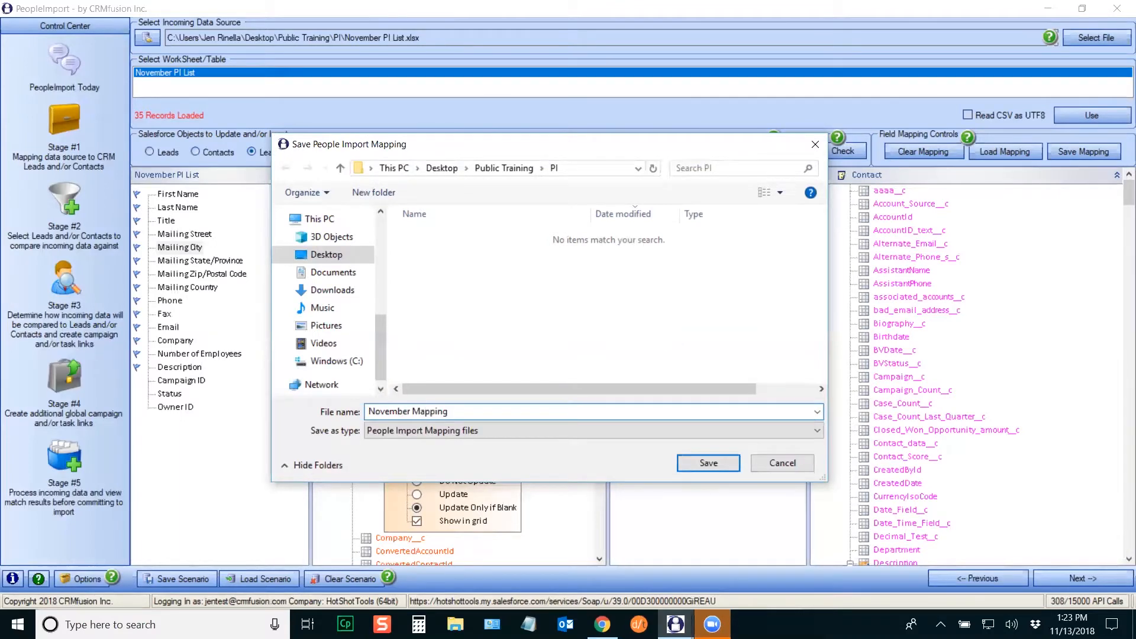
pyautogui.click(707, 465)
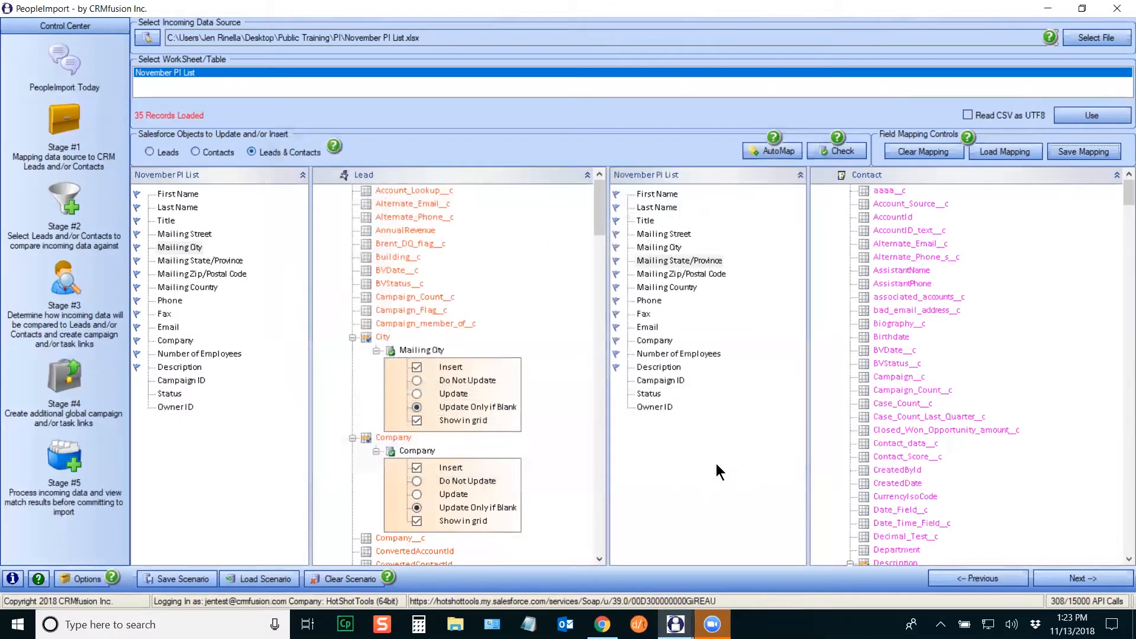
# Step: Clear all field mappings, load November Mapping.PIMXML, and review the Lead and Contact trees
pyautogui.click(923, 151)
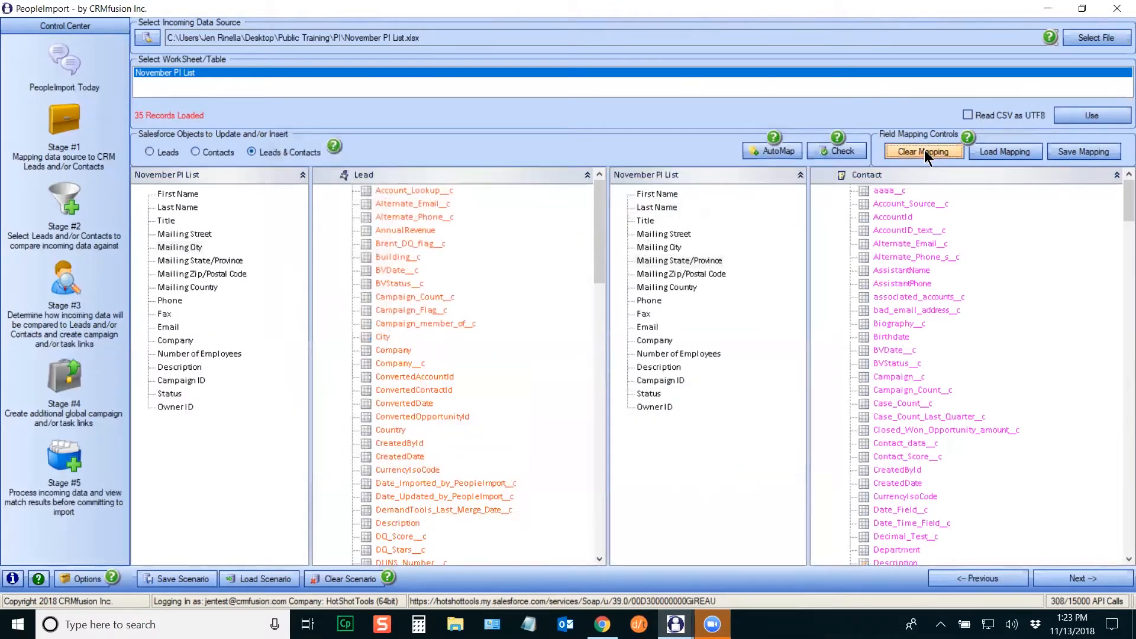
pyautogui.click(1008, 151)
pyautogui.doubleClick(468, 235)
pyautogui.moveTo(599, 208); pyautogui.dragTo(607, 254)
pyautogui.moveTo(608, 261); pyautogui.dragTo(615, 281)
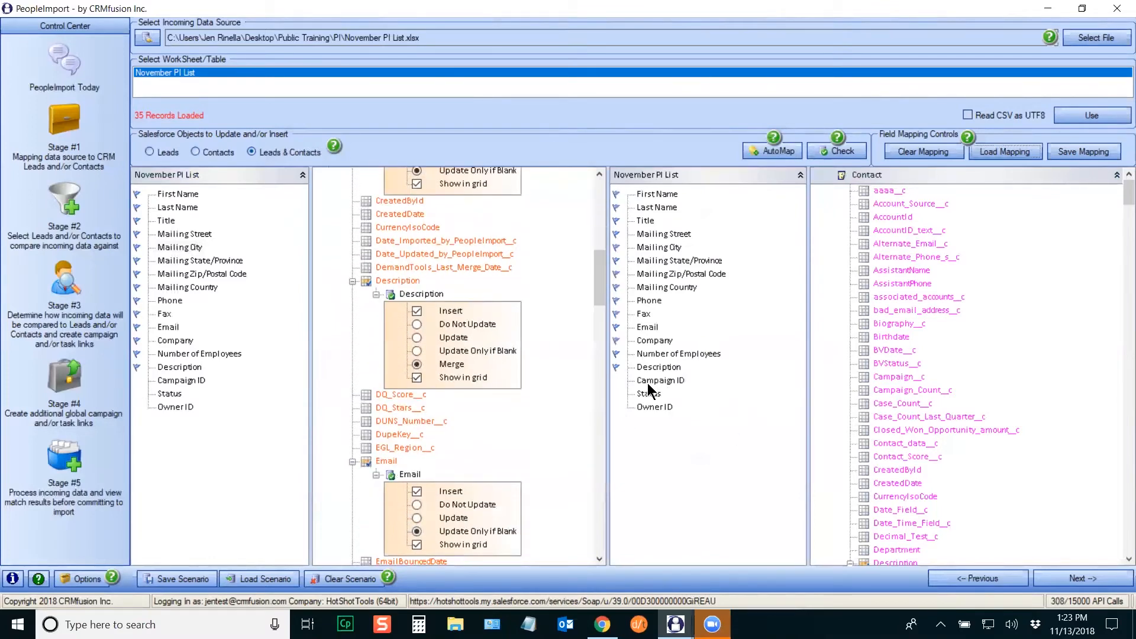
pyautogui.moveTo(1128, 193); pyautogui.dragTo(1121, 531)
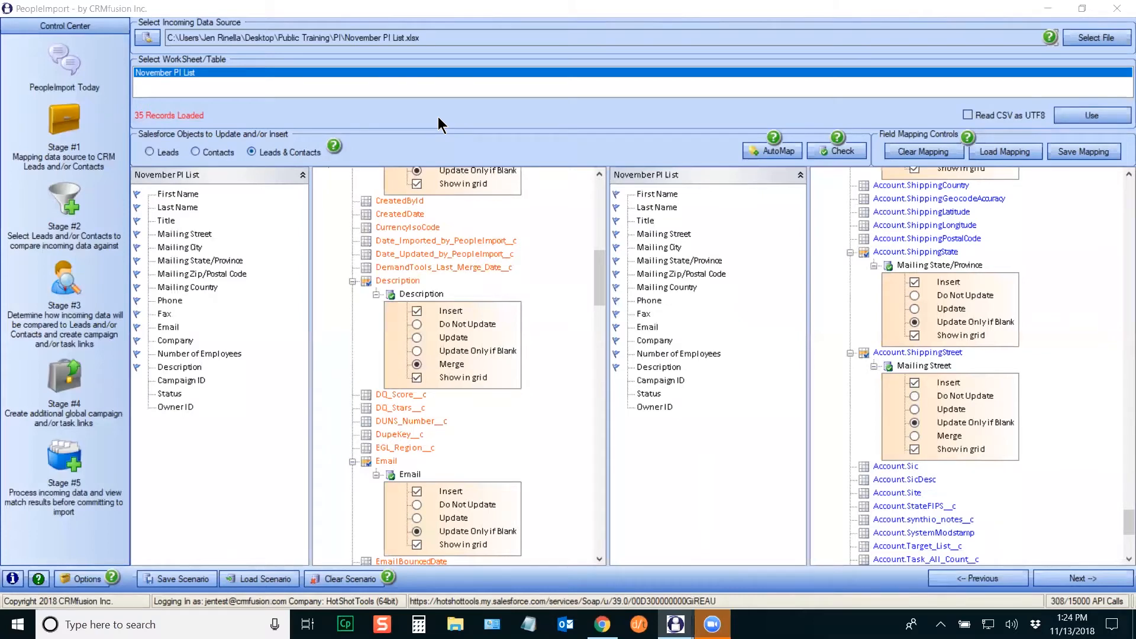
# Step: Advance to Stage 2 and enlarge the Leads conditions panel
pyautogui.click(1090, 579)
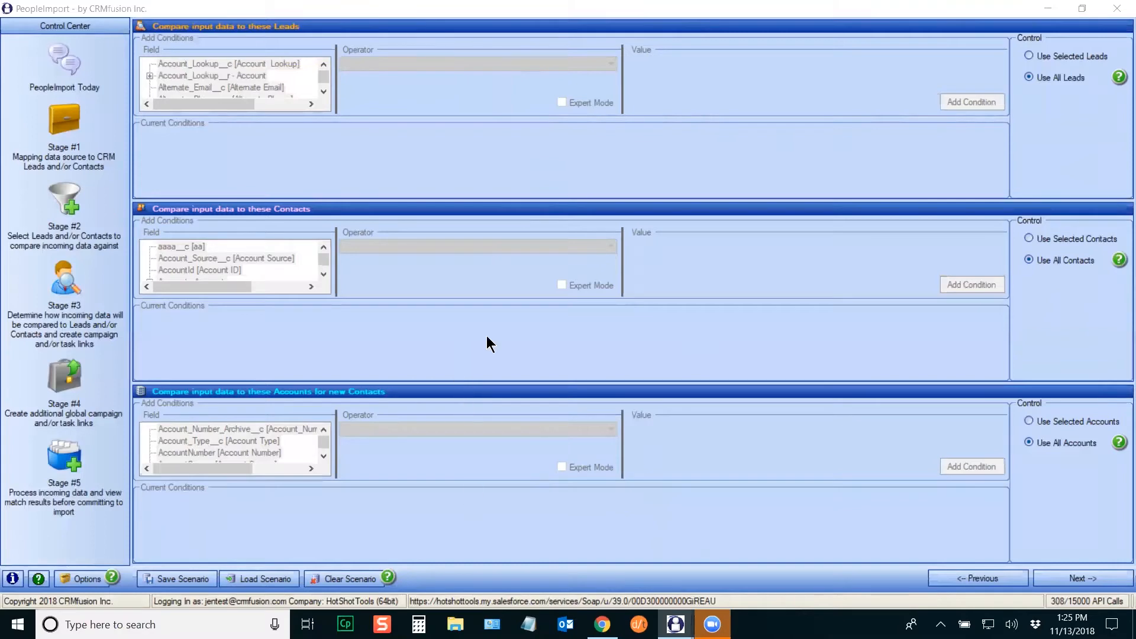
pyautogui.moveTo(541, 199); pyautogui.dragTo(533, 259)
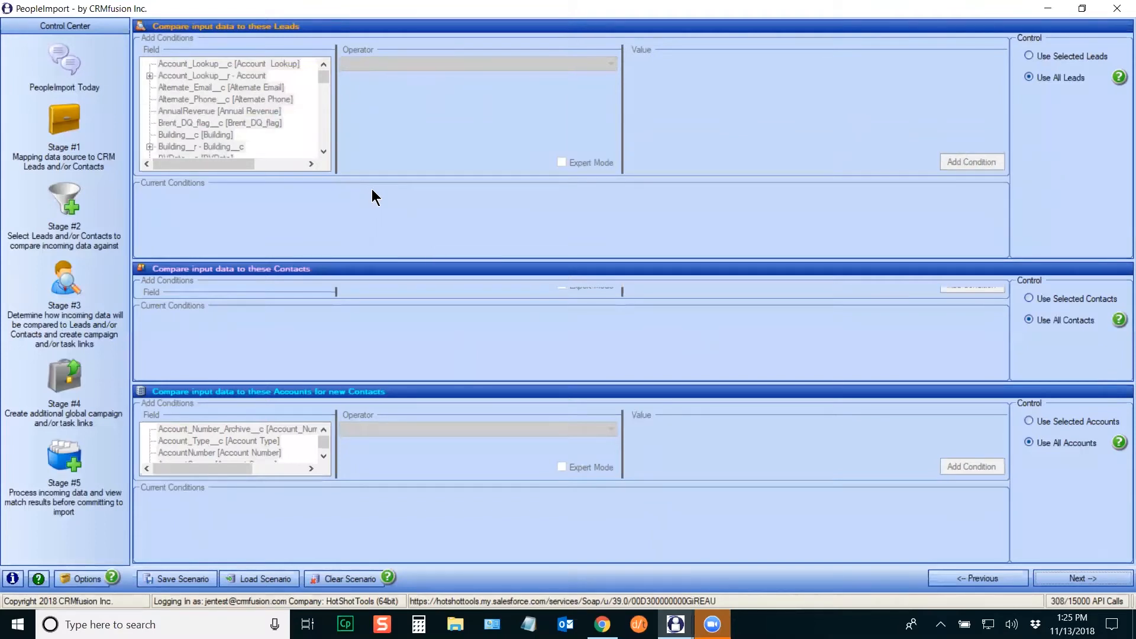
# Step: Switch Leads to Use Selected Leads and start a condition on State [State/Province]
pyautogui.click(1063, 58)
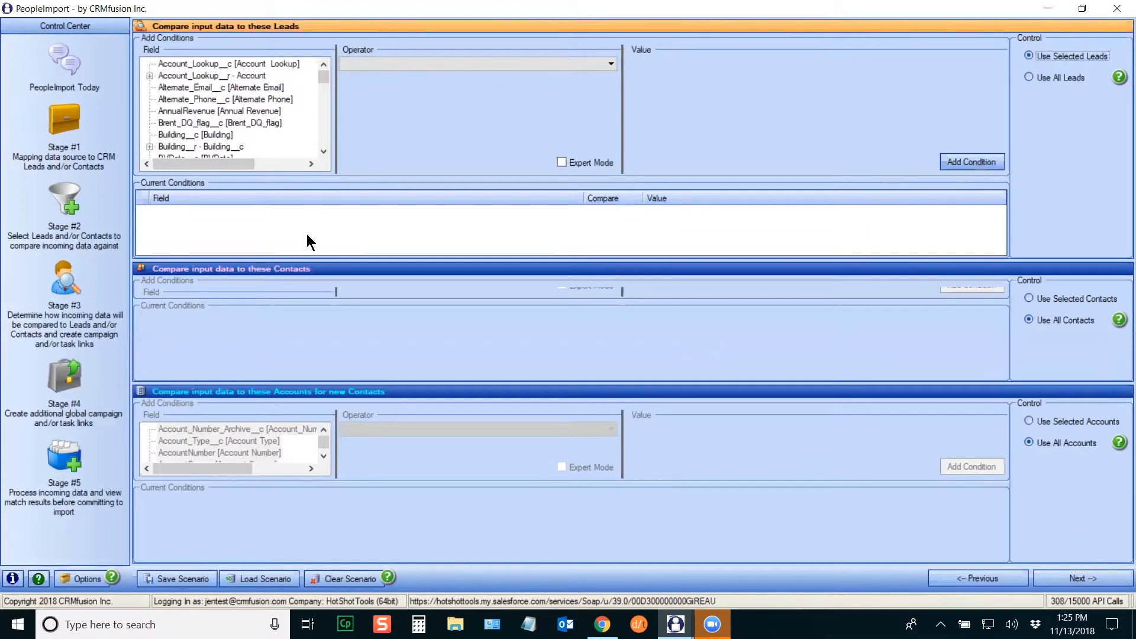
pyautogui.click(282, 135)
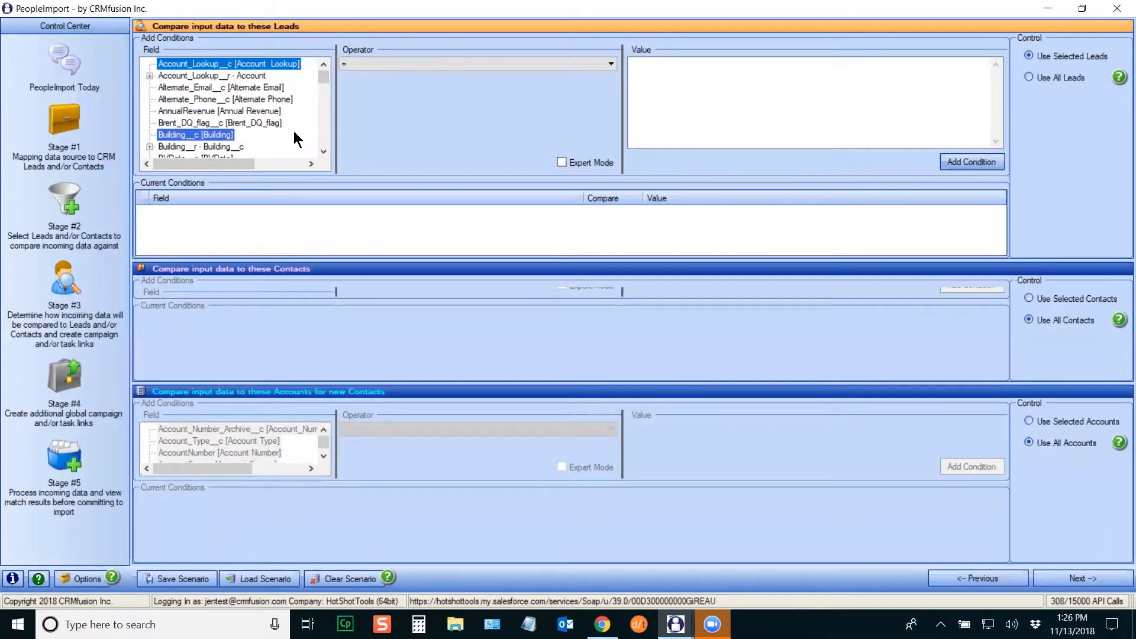
pyautogui.press('s')
pyautogui.click(321, 148)
pyautogui.click(320, 152)
pyautogui.click(320, 152)
pyautogui.click(196, 122)
pyautogui.click(437, 65)
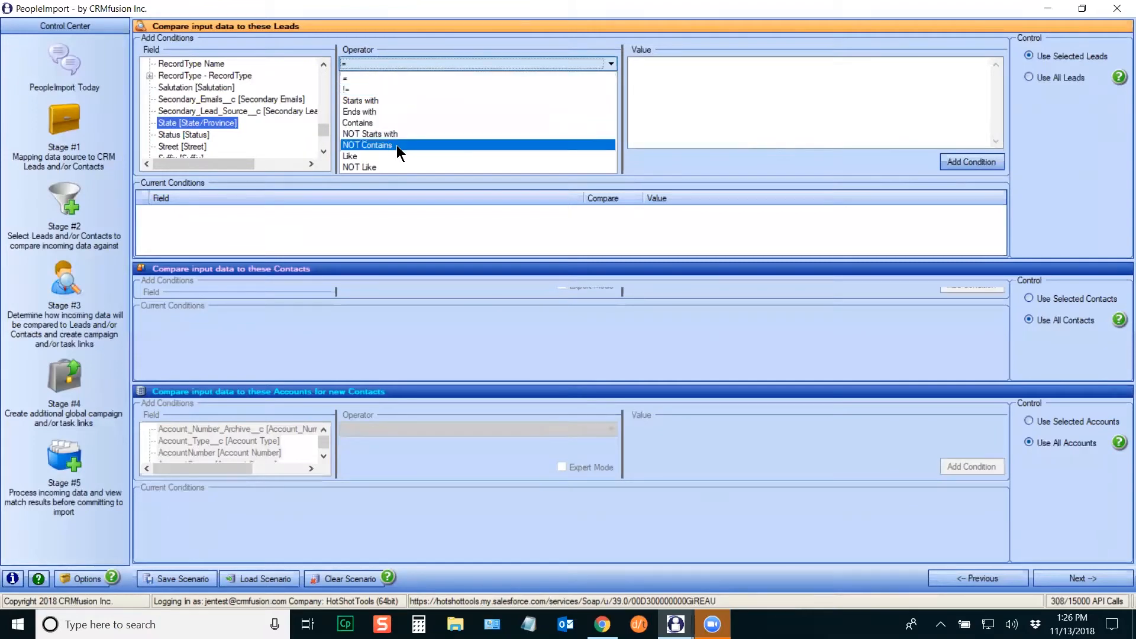
# Step: Add the Leads condition state = sc,south carolina,s.c. with the stray space removed
pyautogui.click(350, 80)
pyautogui.click(650, 92)
pyautogui.write('sc,')
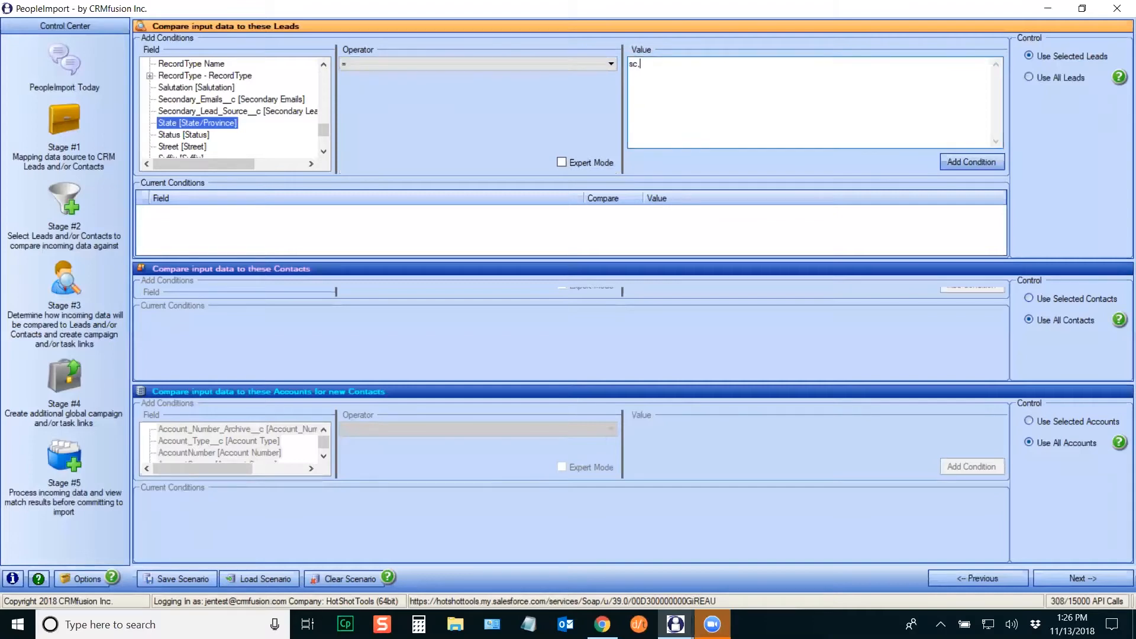
pyautogui.write('south carolina,s.c.')
pyautogui.click(639, 63)
pyautogui.press('BackSpace')
pyautogui.click(966, 162)
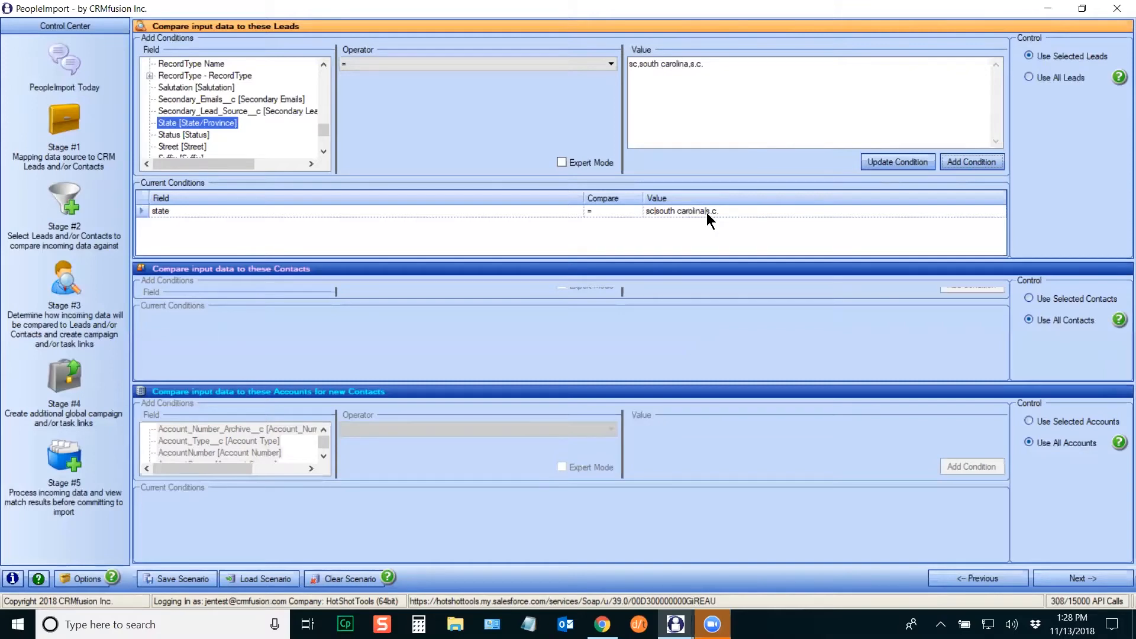
# Step: Add a second Leads condition city = phoenix and turn on Expert Mode
pyautogui.click(208, 99)
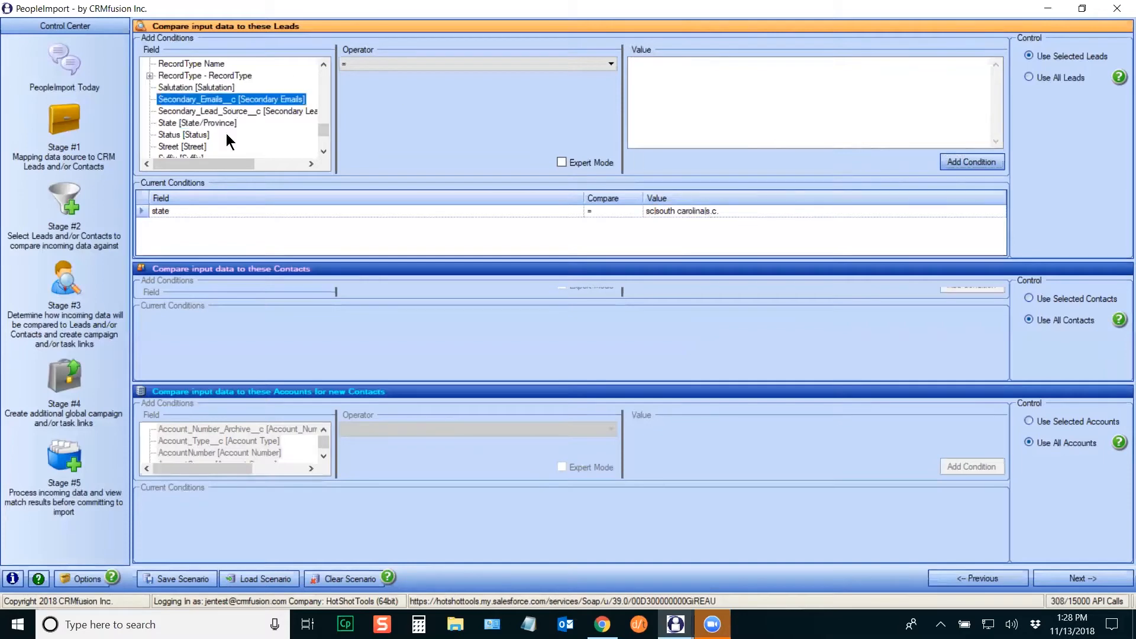
pyautogui.scroll(10, 233, 140)
pyautogui.click(183, 101)
pyautogui.click(692, 105)
pyautogui.write('phoenix')
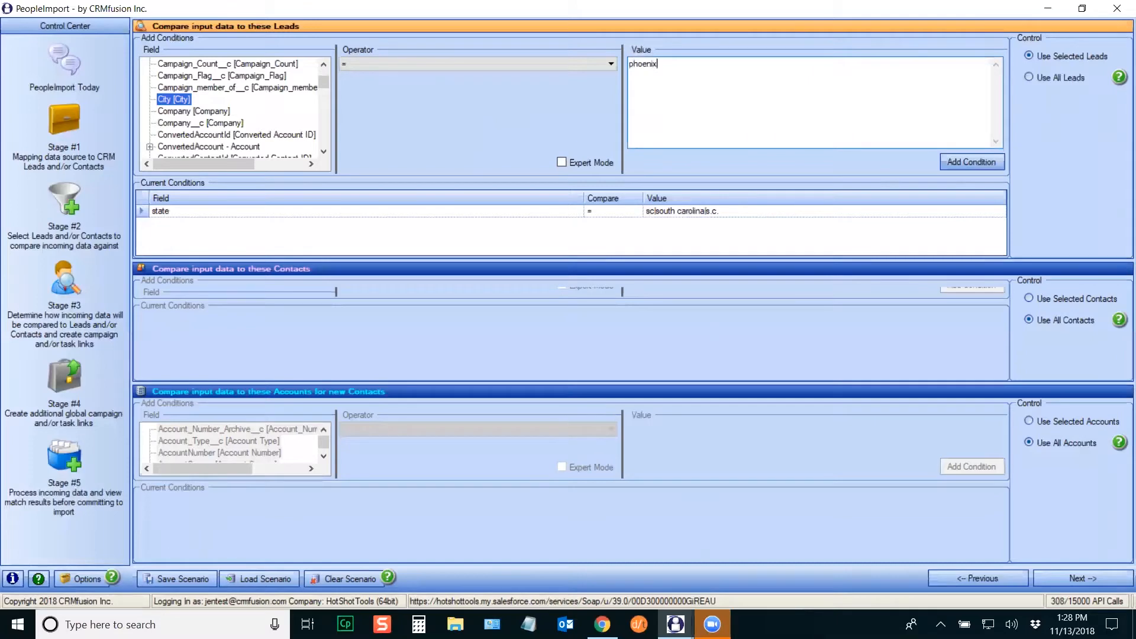
pyautogui.click(964, 161)
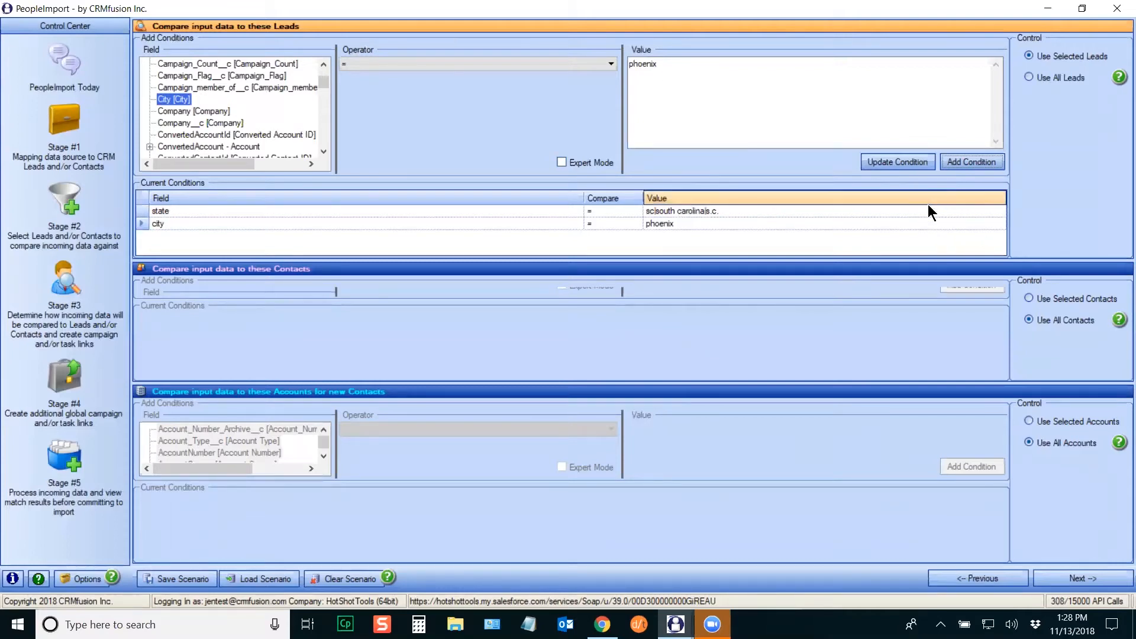
pyautogui.click(562, 163)
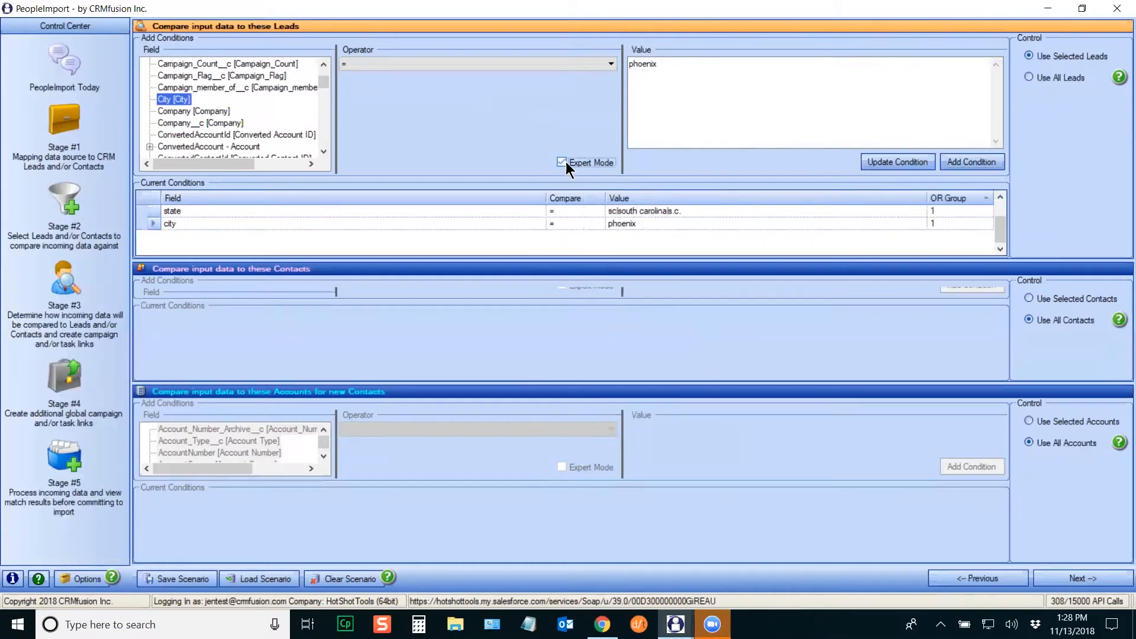
# Step: Change the city = phoenix condition's OR Group from 1 to 2
pyautogui.click(940, 225)
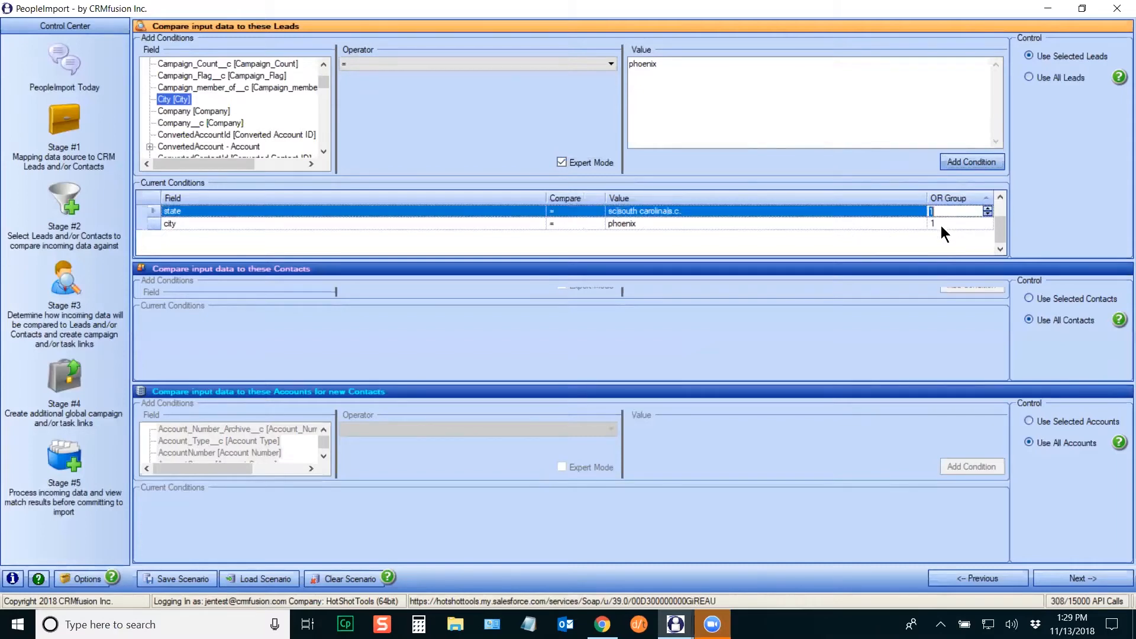
pyautogui.click(941, 225)
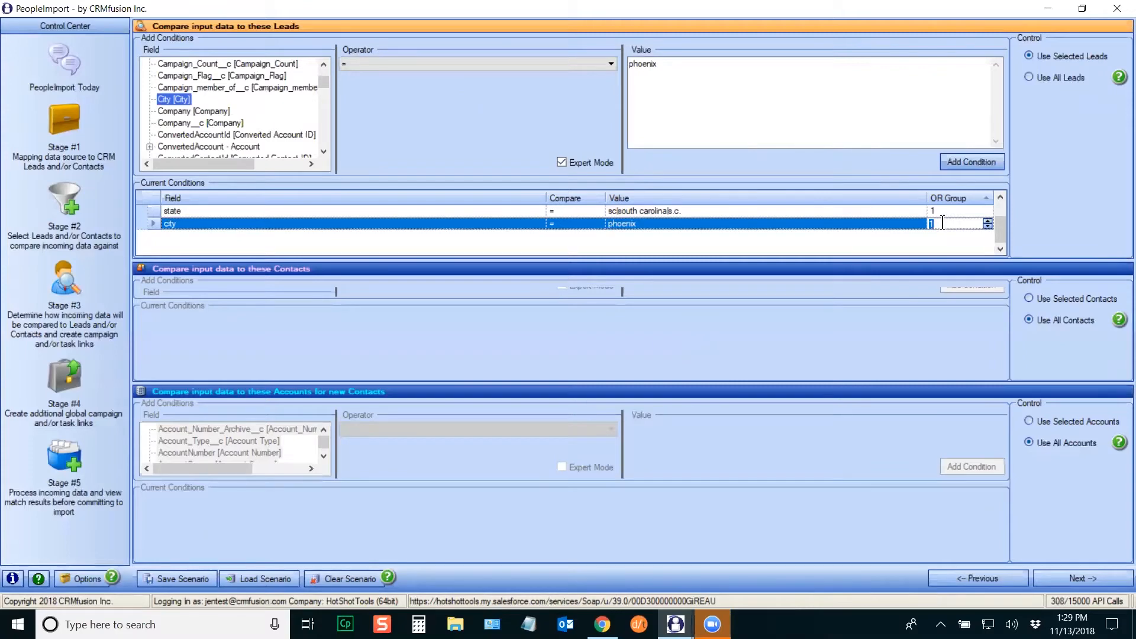
pyautogui.write('2')
pyautogui.press('Return')
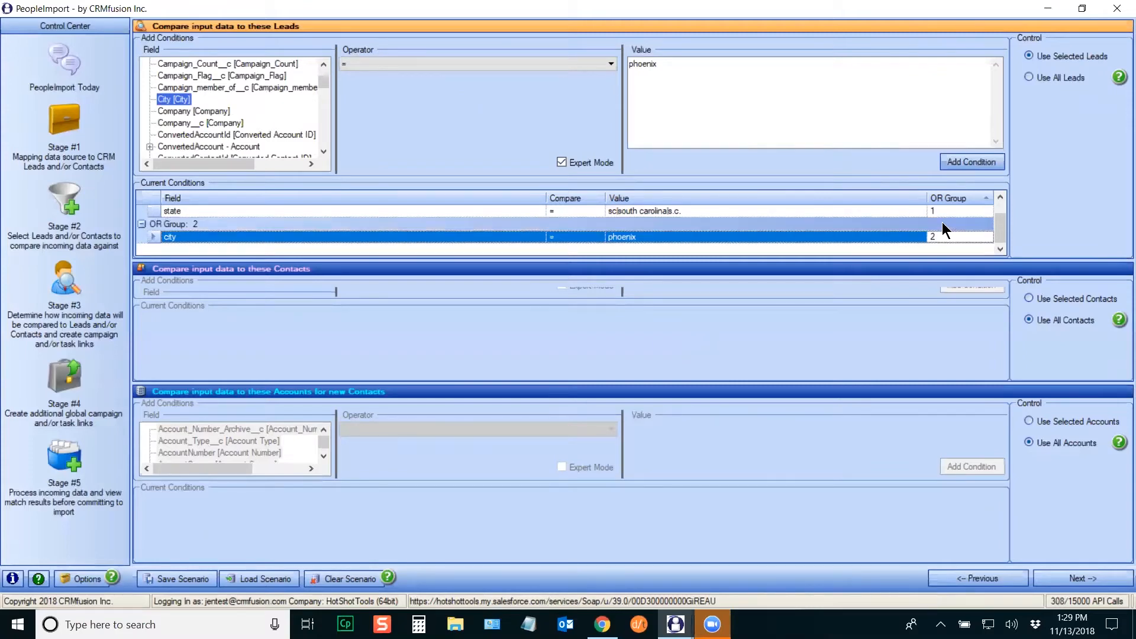
pyautogui.moveTo(494, 177); pyautogui.dragTo(497, 168)
pyautogui.click(1000, 190)
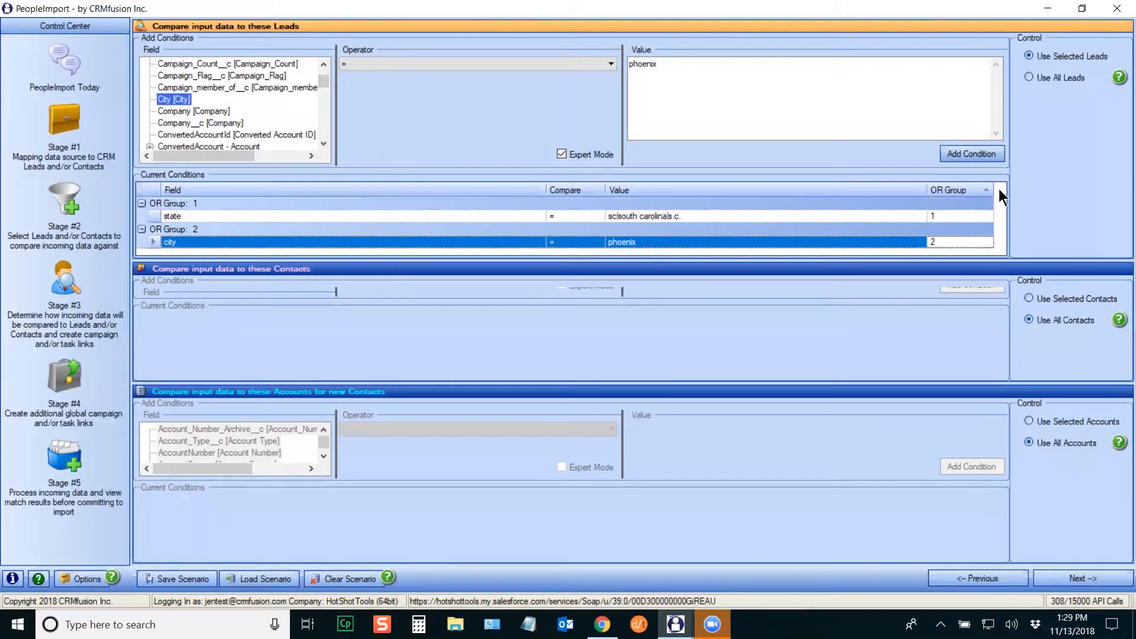
pyautogui.click(514, 204)
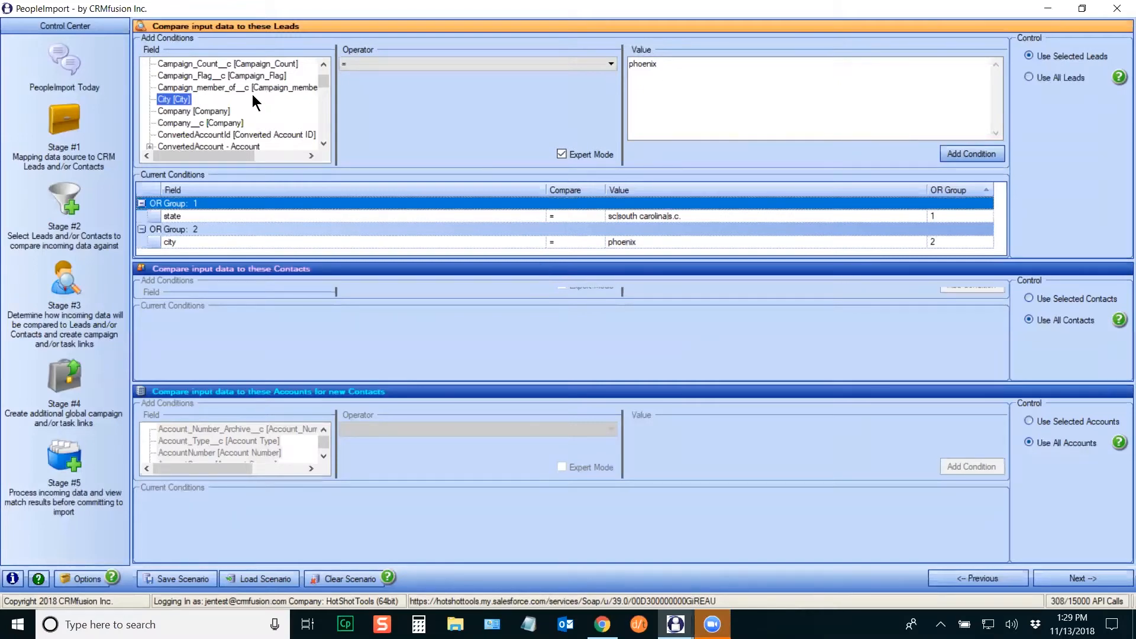
# Step: Add a Leads Owner Name condition for the active owner found by filtering the owner list by name
pyautogui.click(220, 122)
pyautogui.press('o')
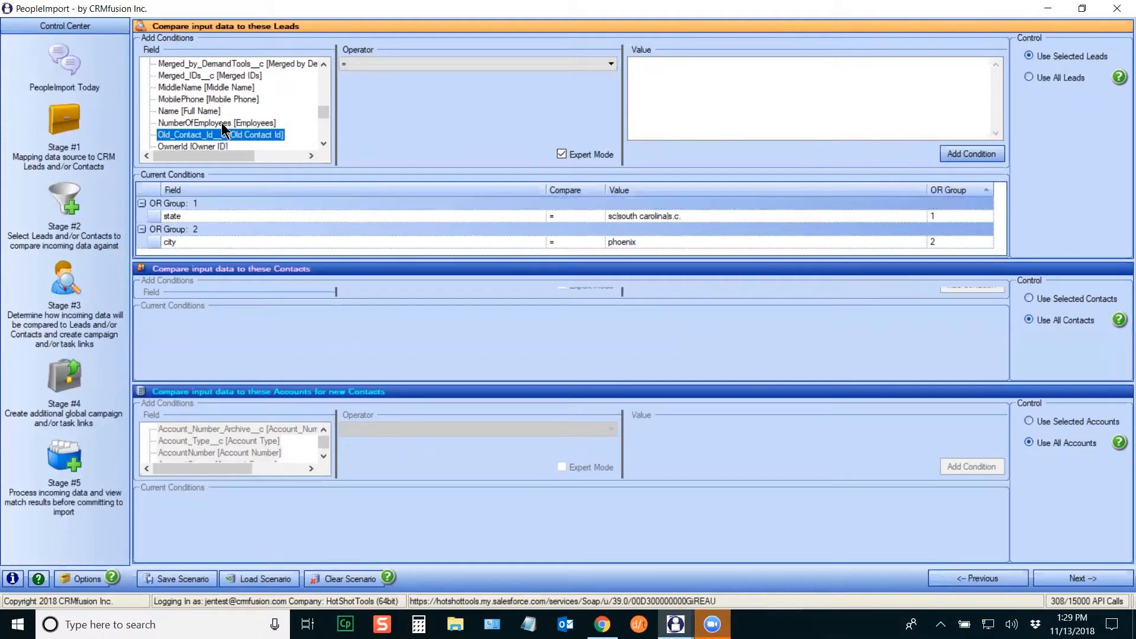
pyautogui.click(324, 144)
pyautogui.click(325, 144)
pyautogui.click(325, 144)
pyautogui.click(325, 144)
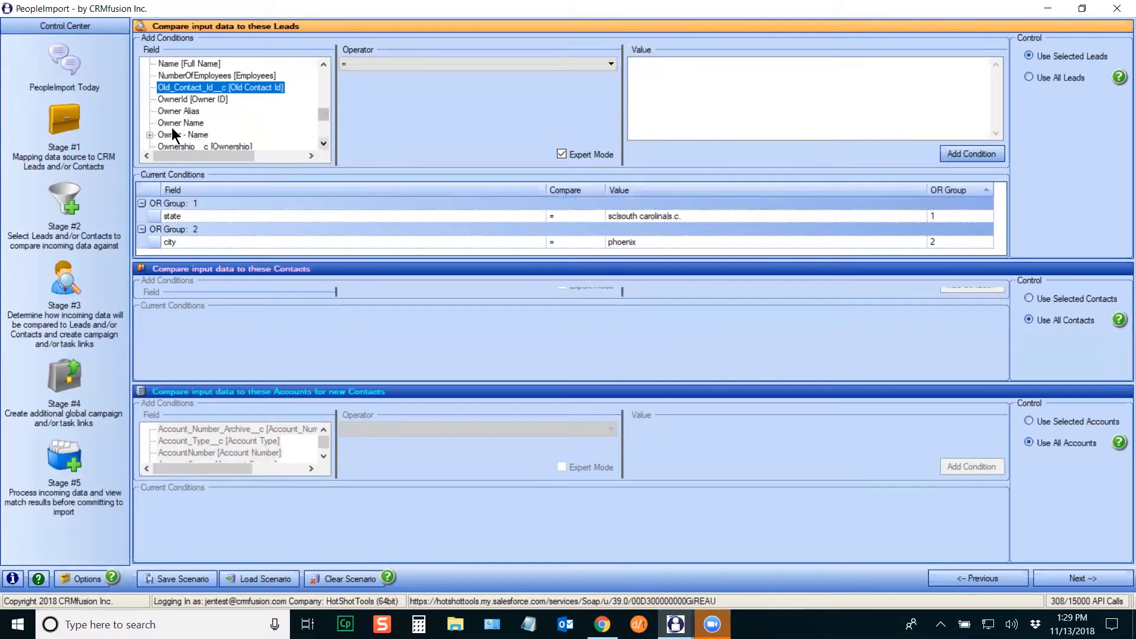
pyautogui.click(180, 122)
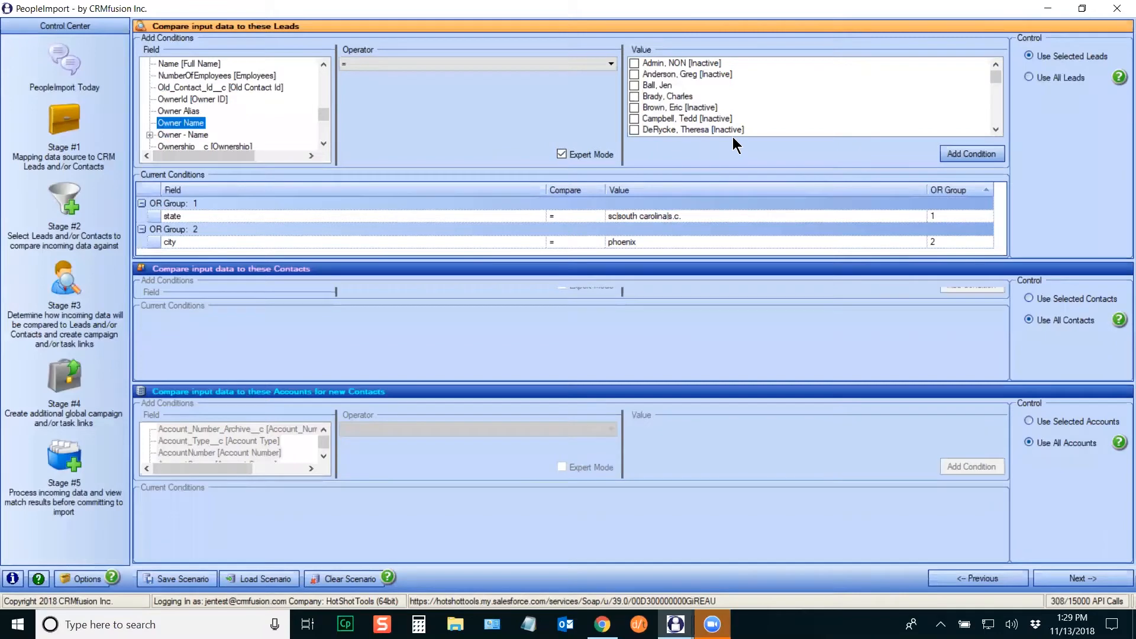
pyautogui.rightClick(930, 92)
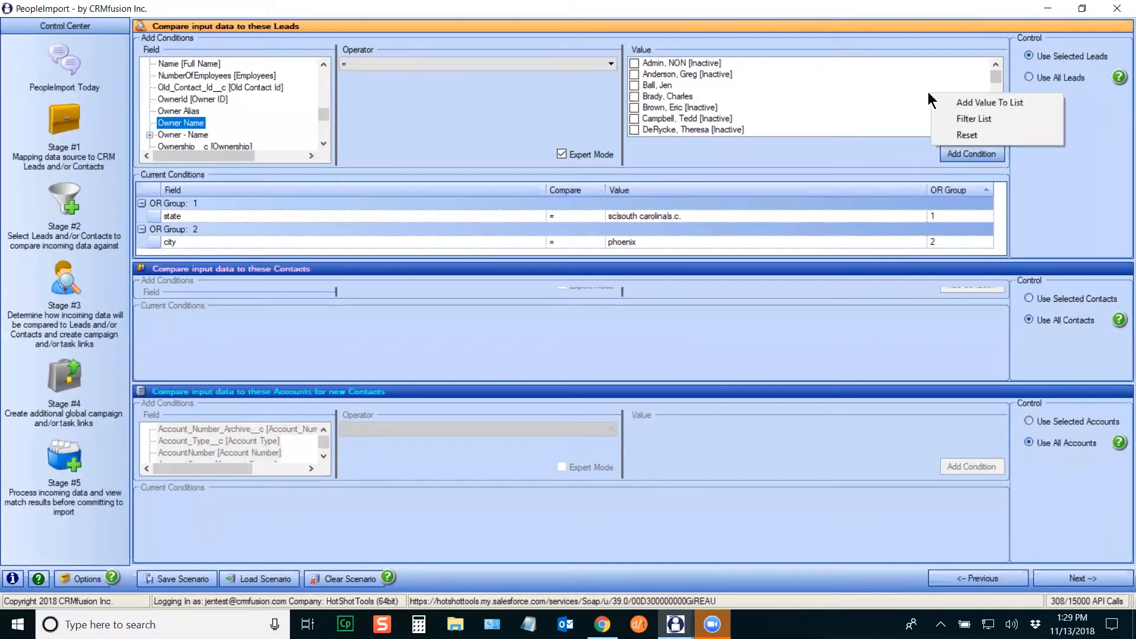
pyautogui.click(976, 118)
pyautogui.write('rinella')
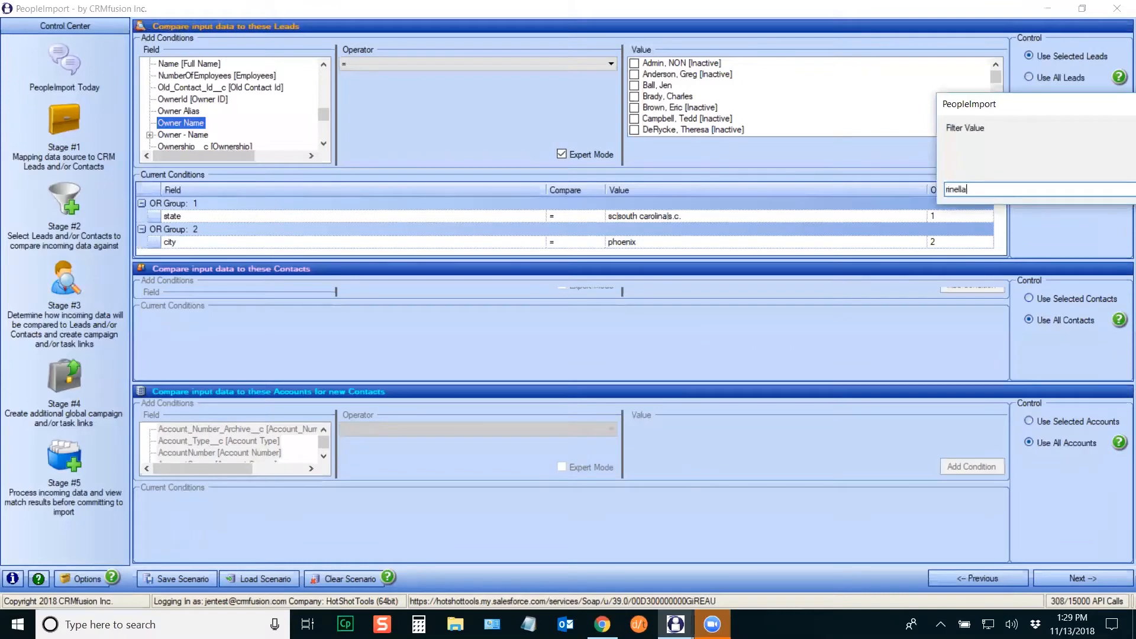
pyautogui.press('Return')
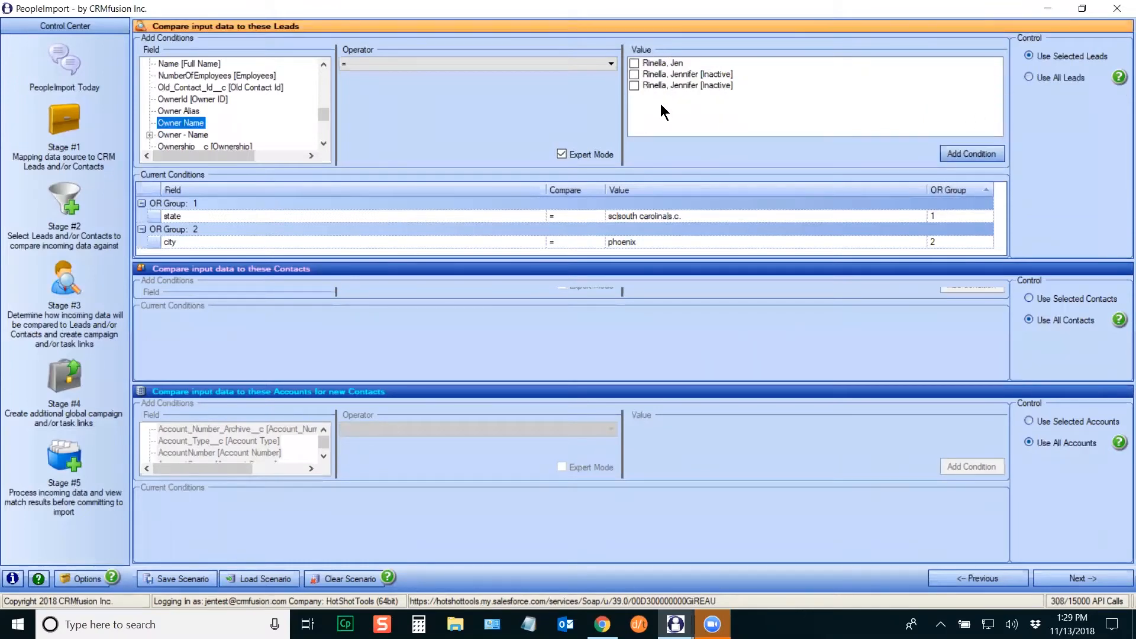
pyautogui.click(634, 63)
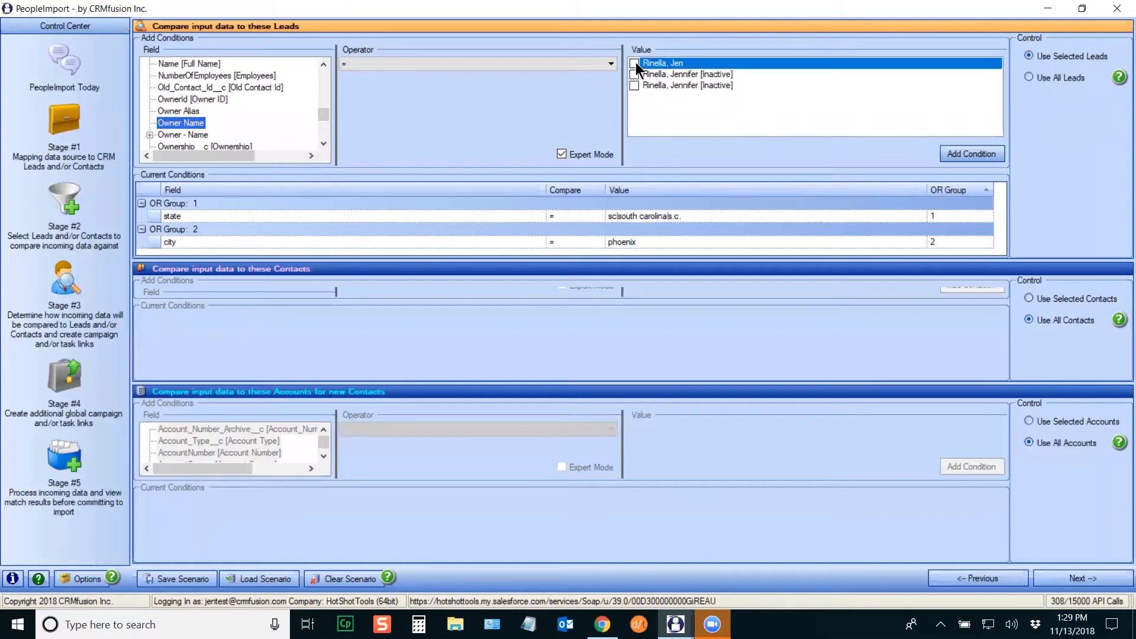
pyautogui.click(967, 154)
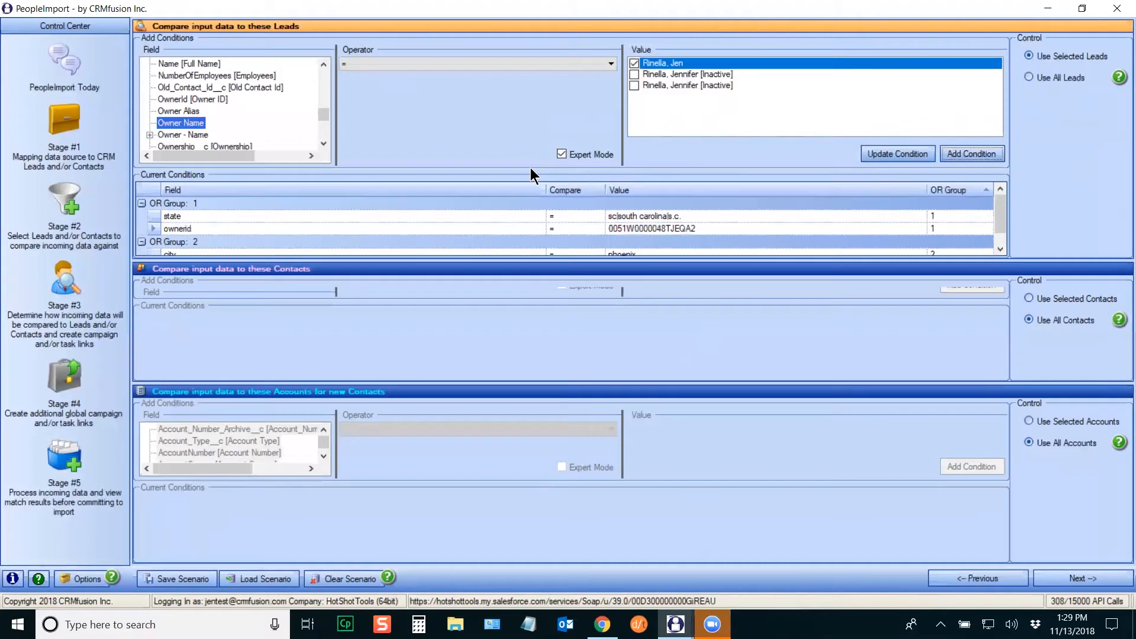
# Step: Add a second owner condition in OR Group 2 and reset the owner list to show all owners
pyautogui.moveTo(530, 168); pyautogui.dragTo(532, 156)
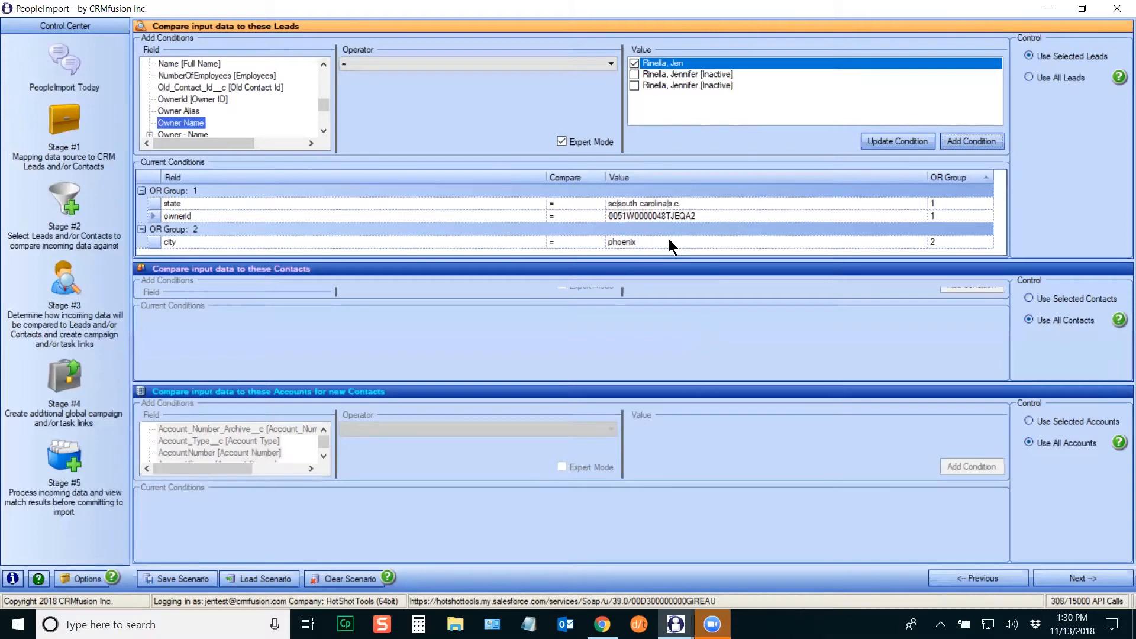
pyautogui.click(984, 144)
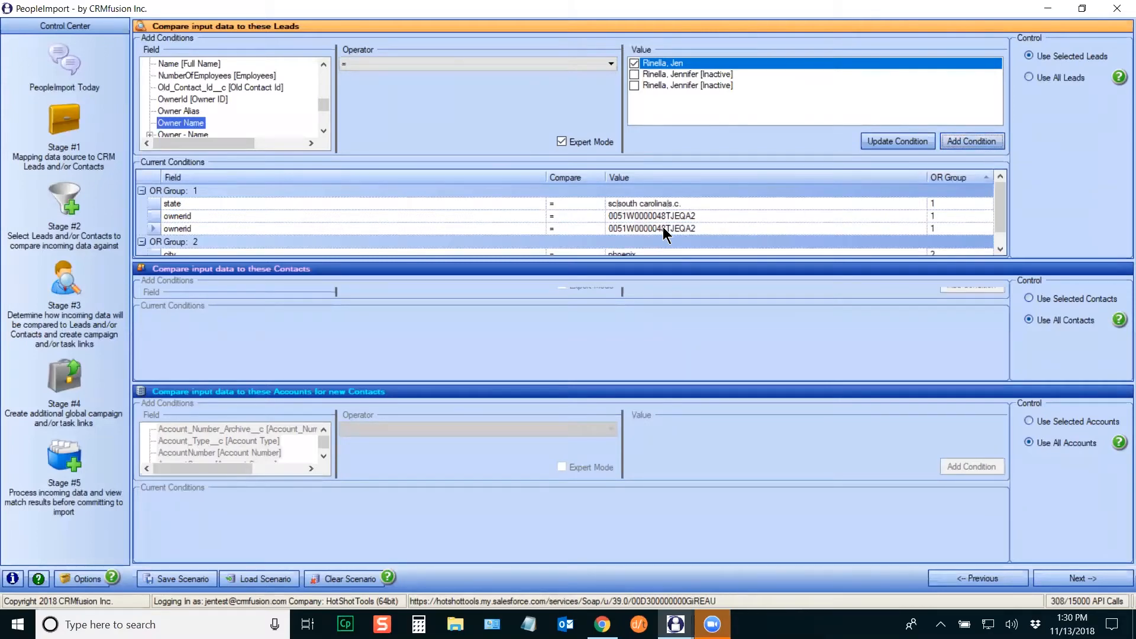
pyautogui.click(944, 229)
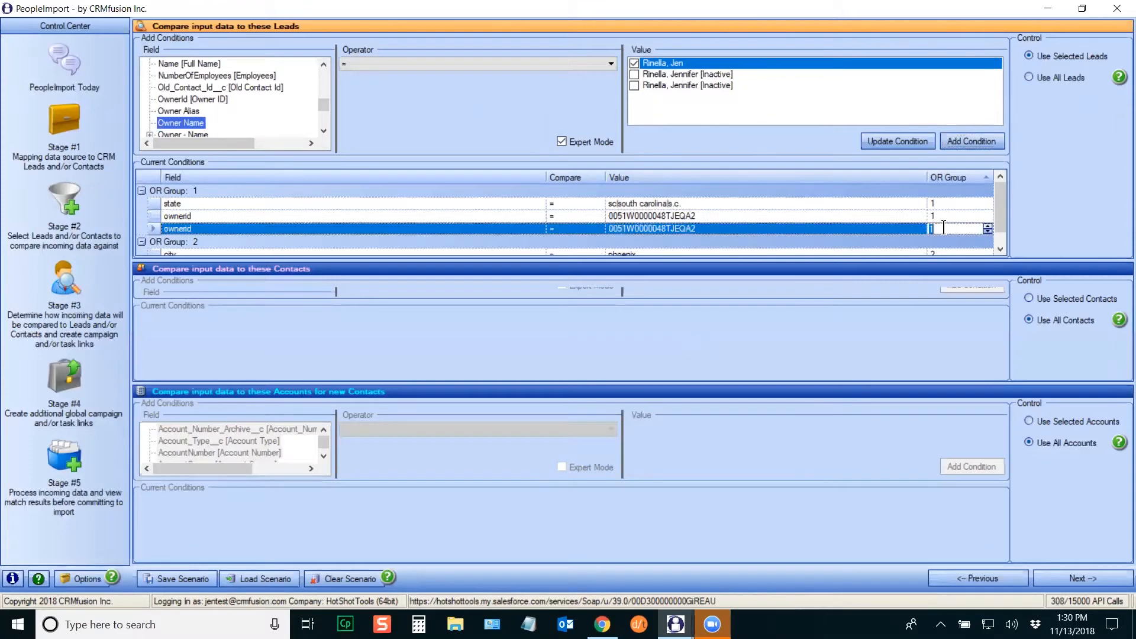
pyautogui.press('Delete')
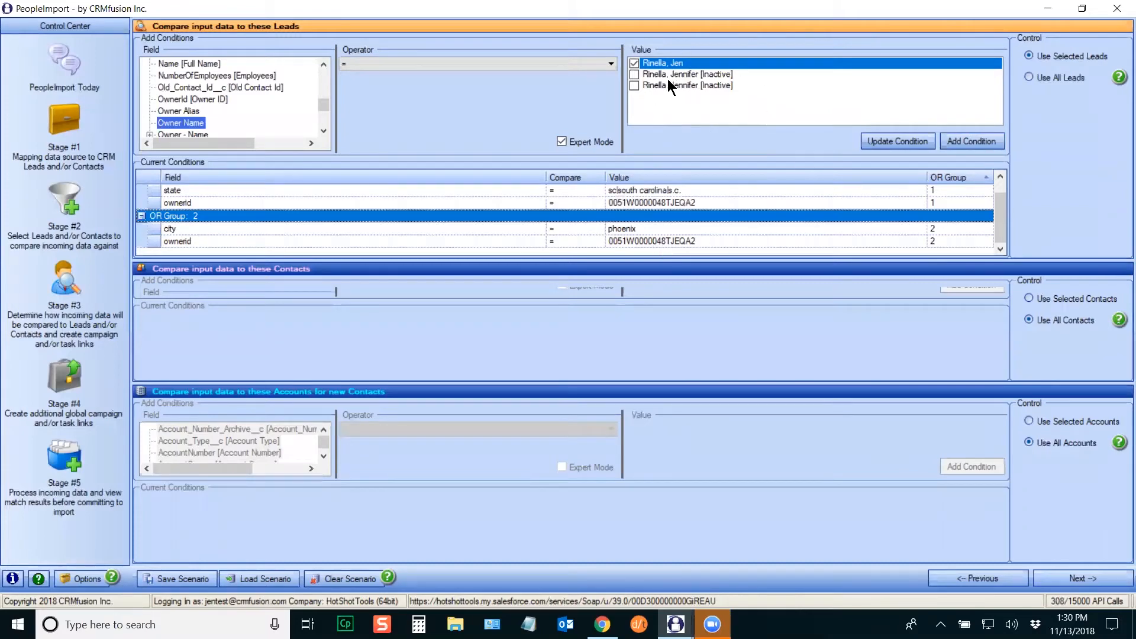
pyautogui.rightClick(762, 87)
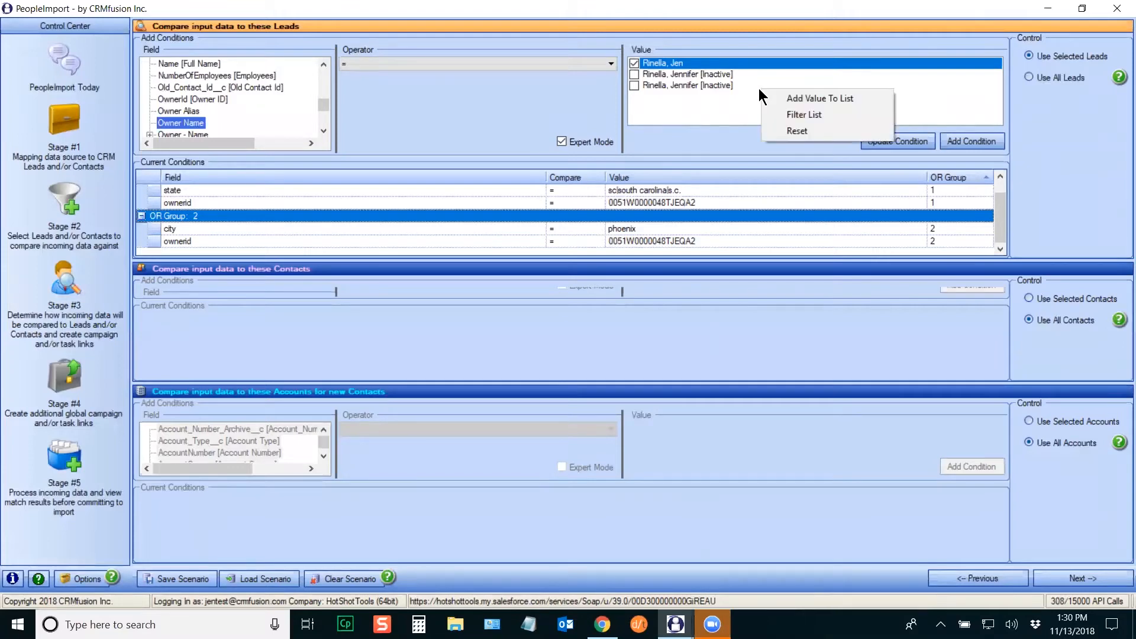
pyautogui.click(812, 131)
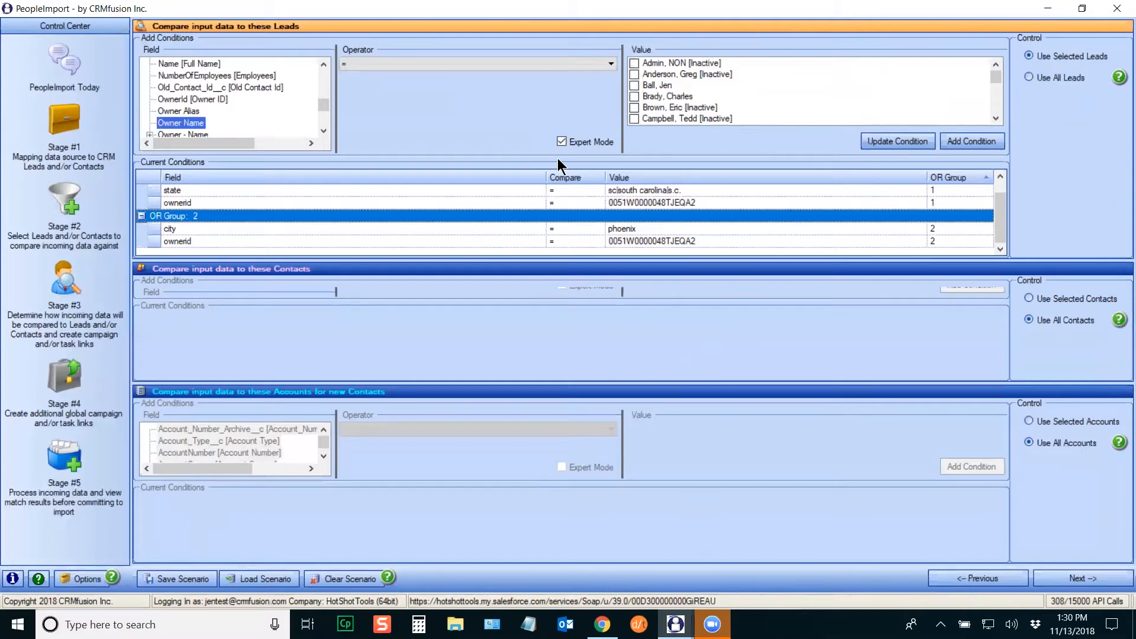
# Step: Turn off Expert Mode and delete the owner and city conditions, leaving only the state condition
pyautogui.click(563, 141)
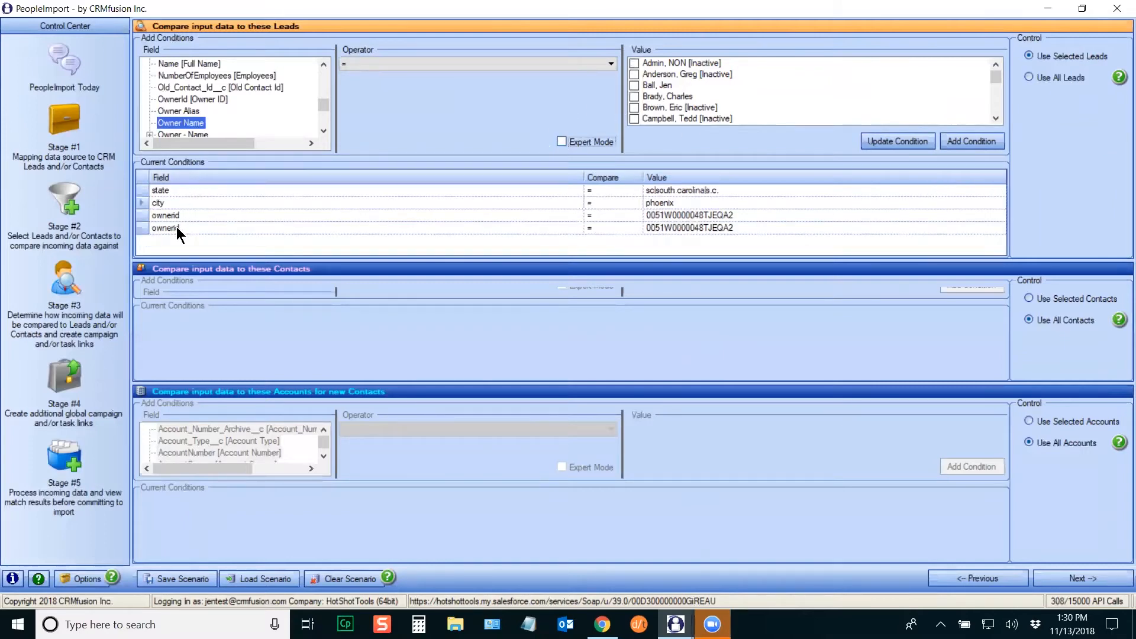
pyautogui.click(142, 229)
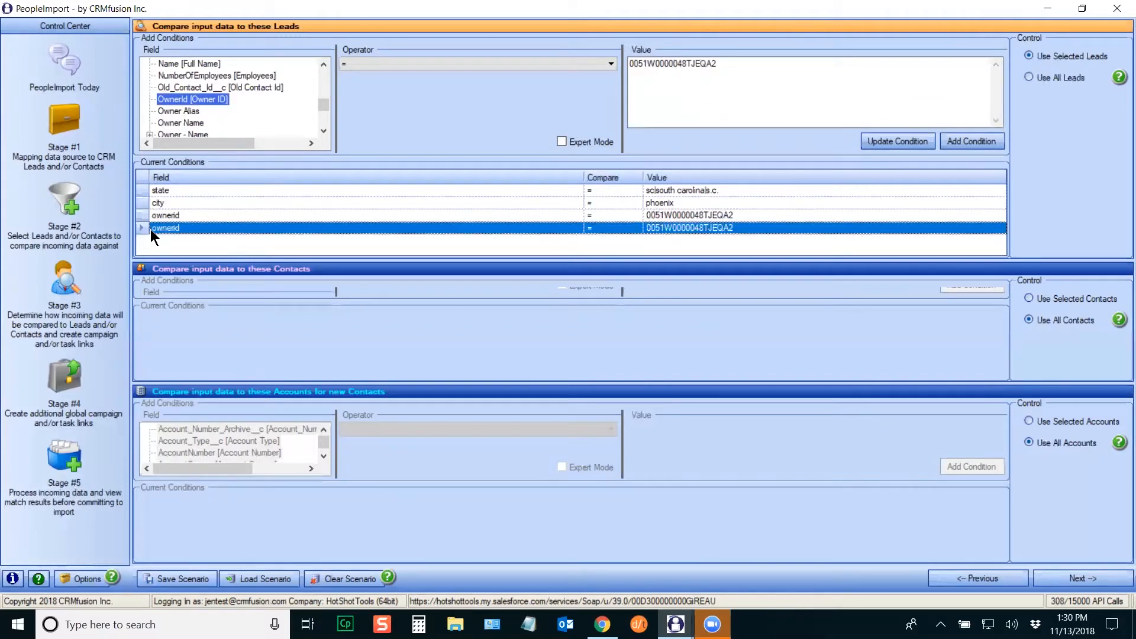
pyautogui.press('Delete')
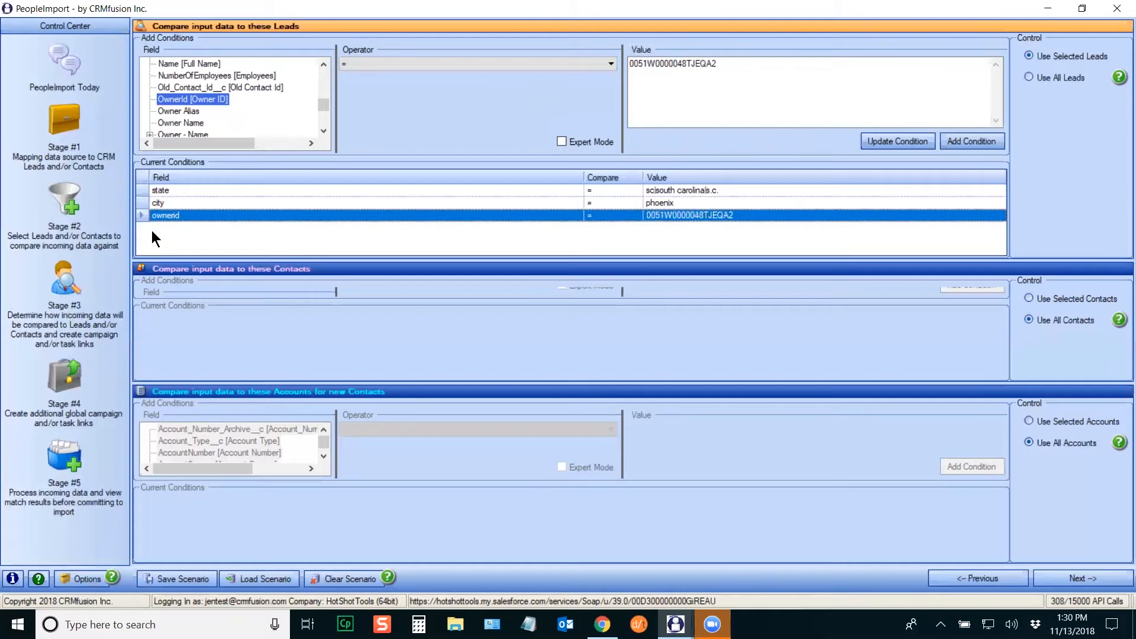
pyautogui.press('Delete')
pyautogui.press('Delete')
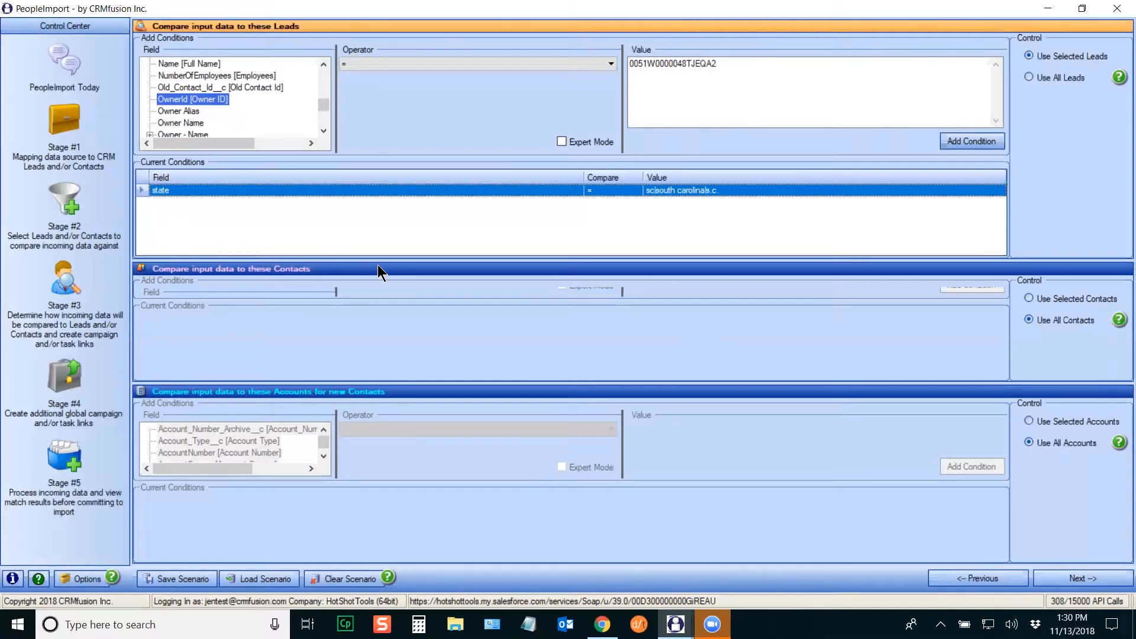
pyautogui.moveTo(553, 261); pyautogui.dragTo(559, 226)
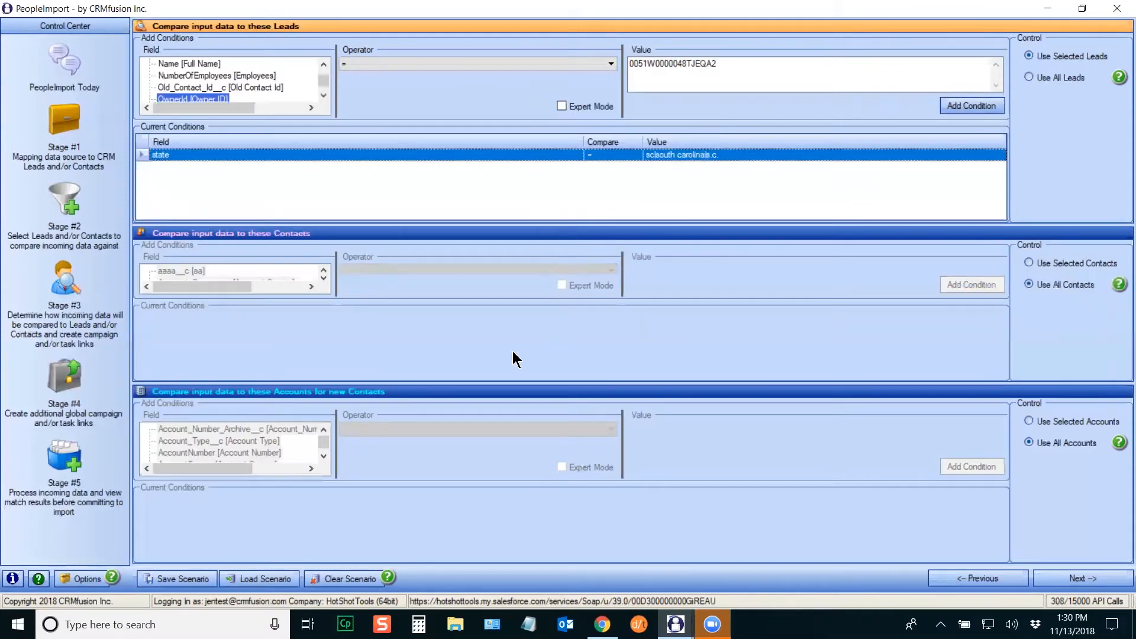
# Step: Use selected Contacts with the condition mailingstate = sc,south carolina,s.c
pyautogui.click(1031, 262)
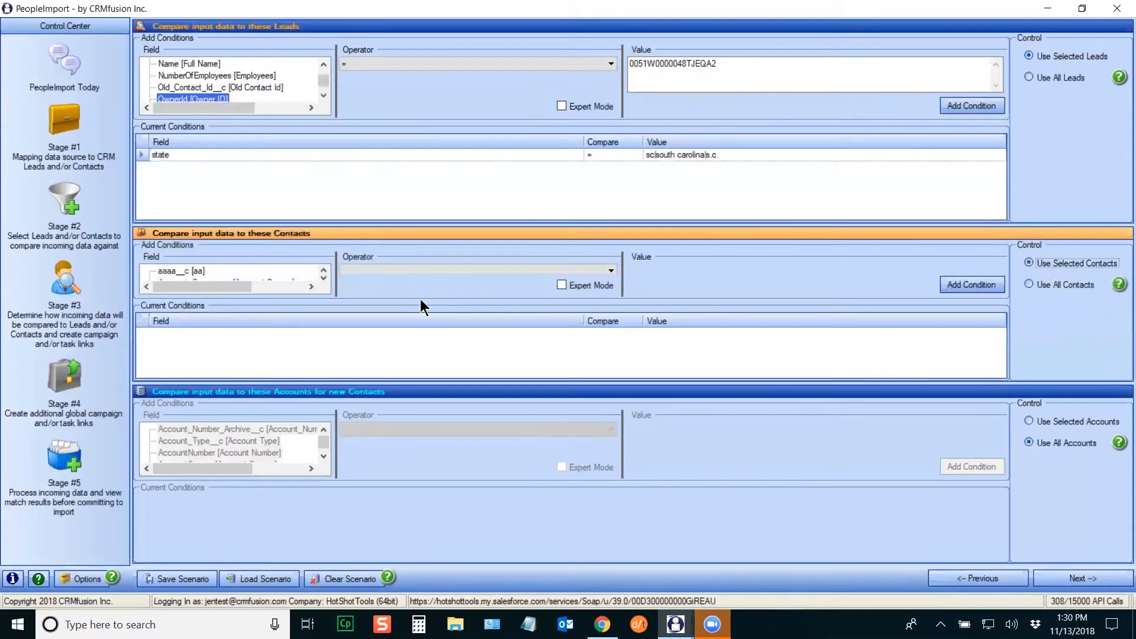
pyautogui.moveTo(418, 298); pyautogui.dragTo(417, 319)
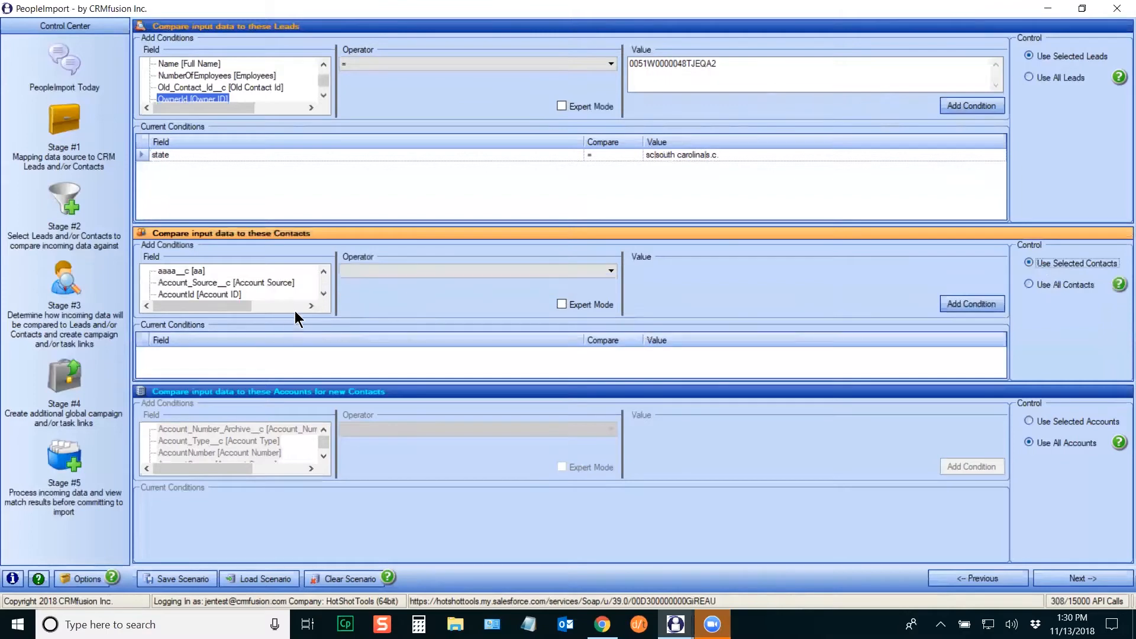
pyautogui.click(268, 285)
pyautogui.press('m')
pyautogui.press('m')
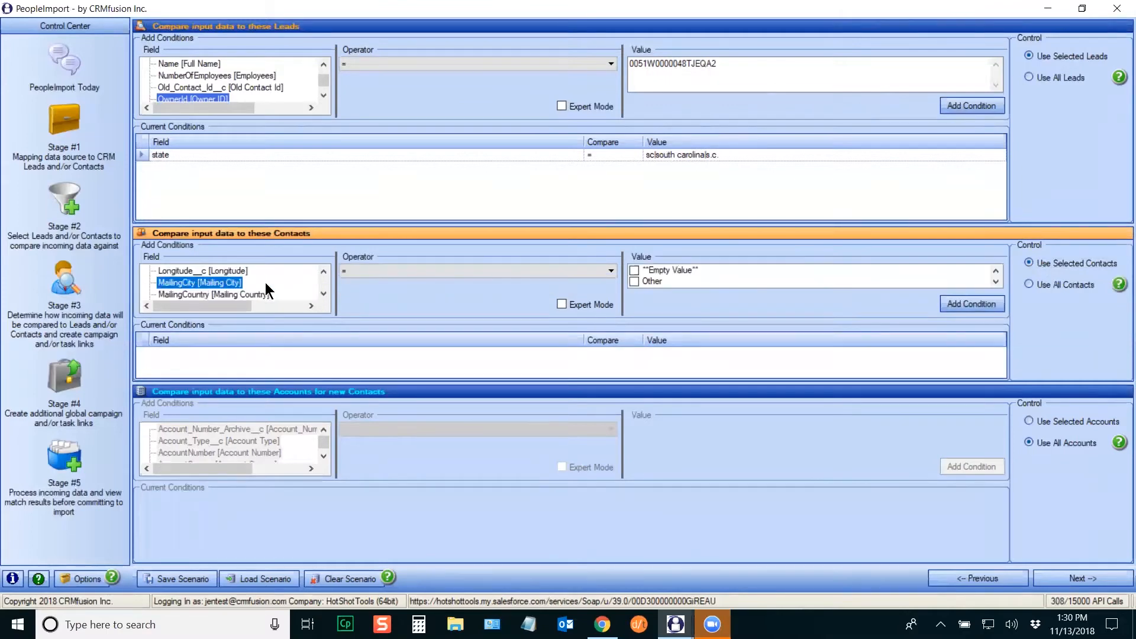
pyautogui.press('m')
pyautogui.press('m')
pyautogui.press('m')
pyautogui.press('m')
pyautogui.press('m')
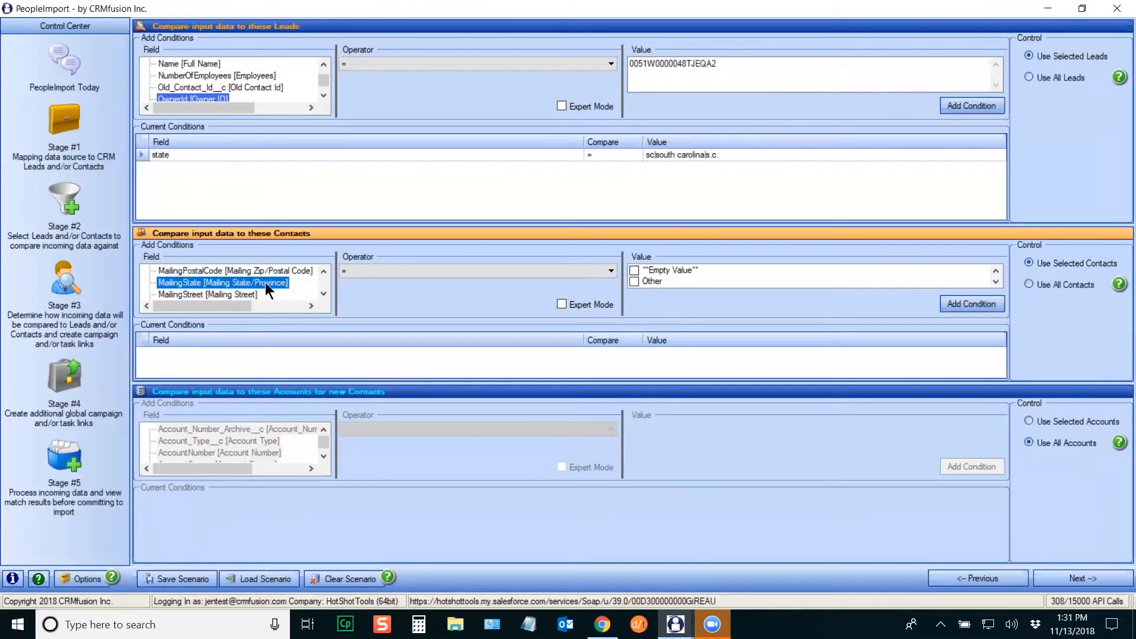
pyautogui.click(685, 274)
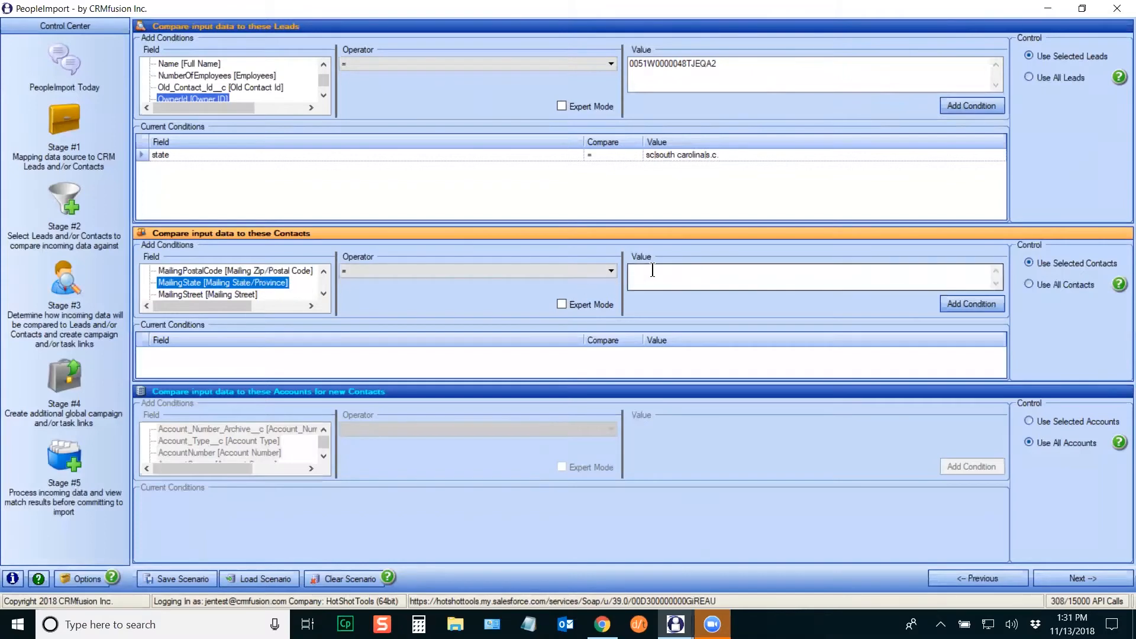
pyautogui.write('sc,south car')
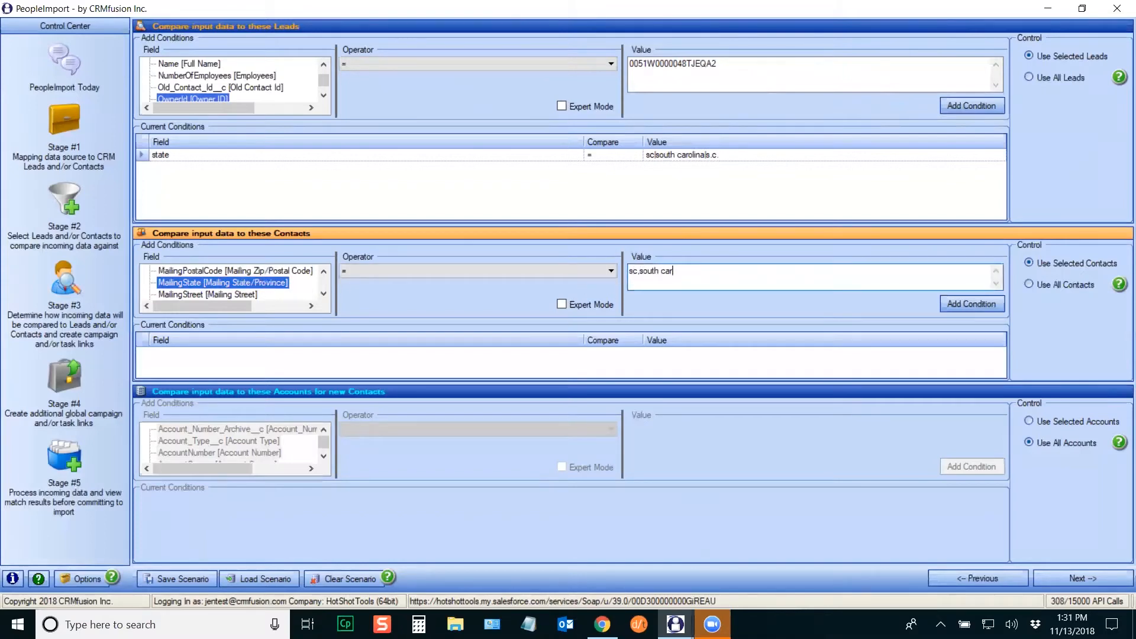
pyautogui.write('olina,s.c.')
pyautogui.click(971, 303)
# Step: Use selected Accounts with billingstate = sc,south carolina,s.c., then proceed to Stage 3
pyautogui.click(1051, 421)
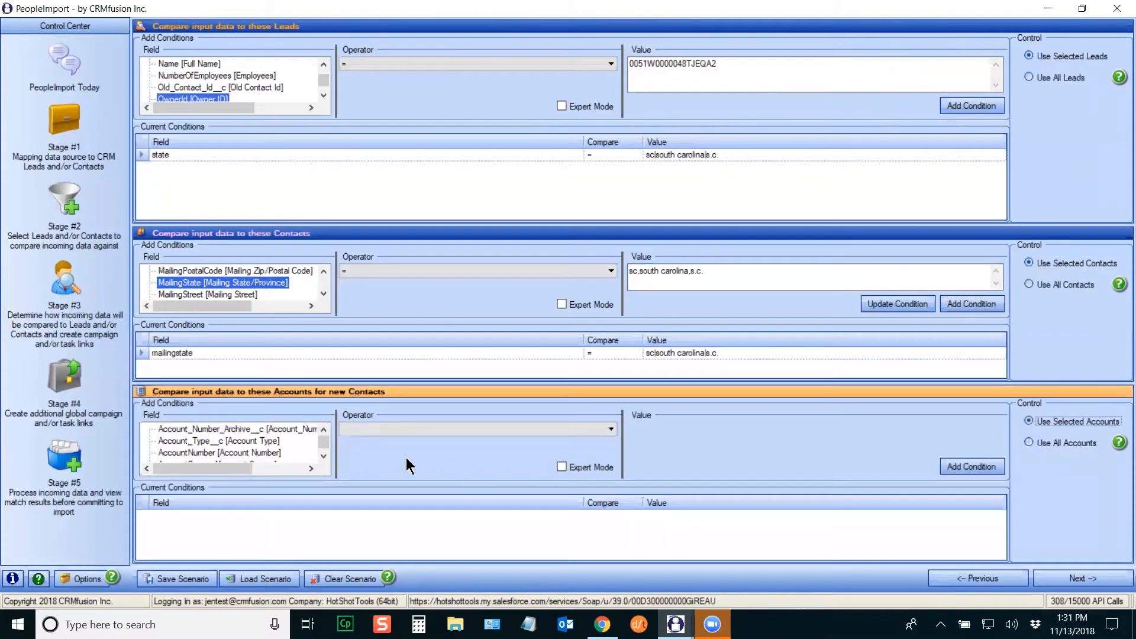
pyautogui.scroll(-2, 274, 450)
pyautogui.click(274, 452)
pyautogui.scroll(-3, 311, 453)
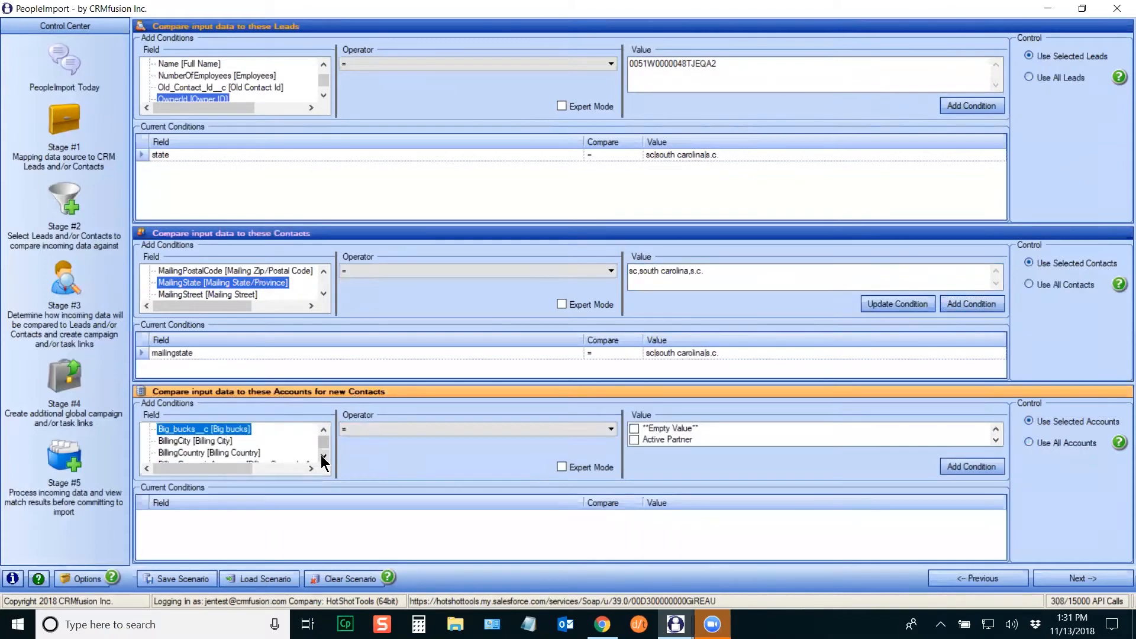
pyautogui.click(259, 442)
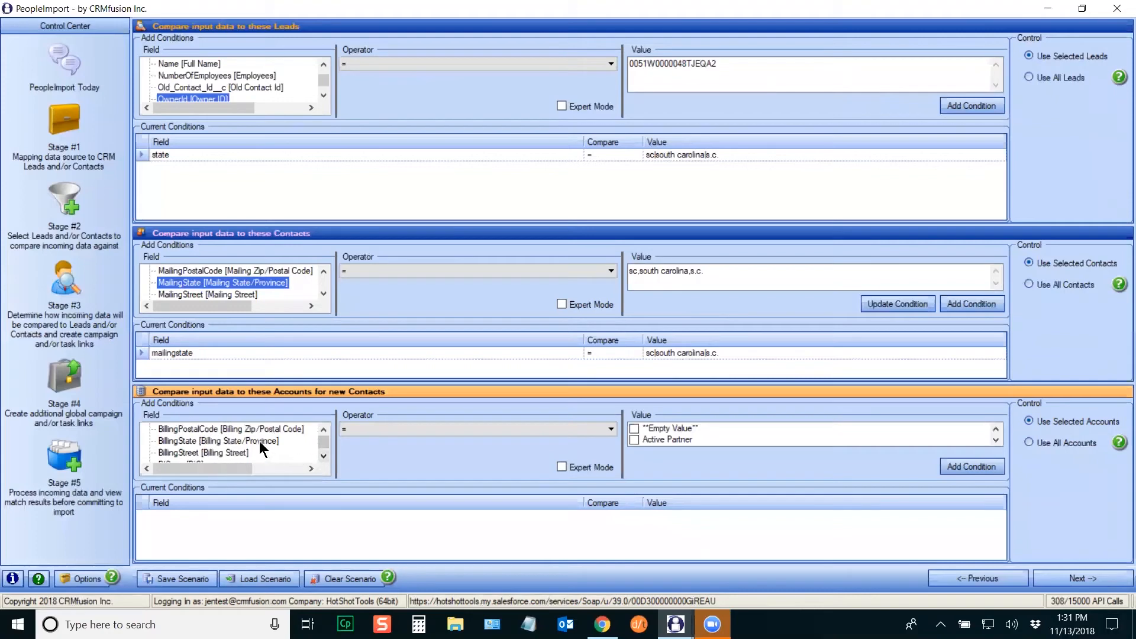
pyautogui.click(651, 432)
pyautogui.write('sc,')
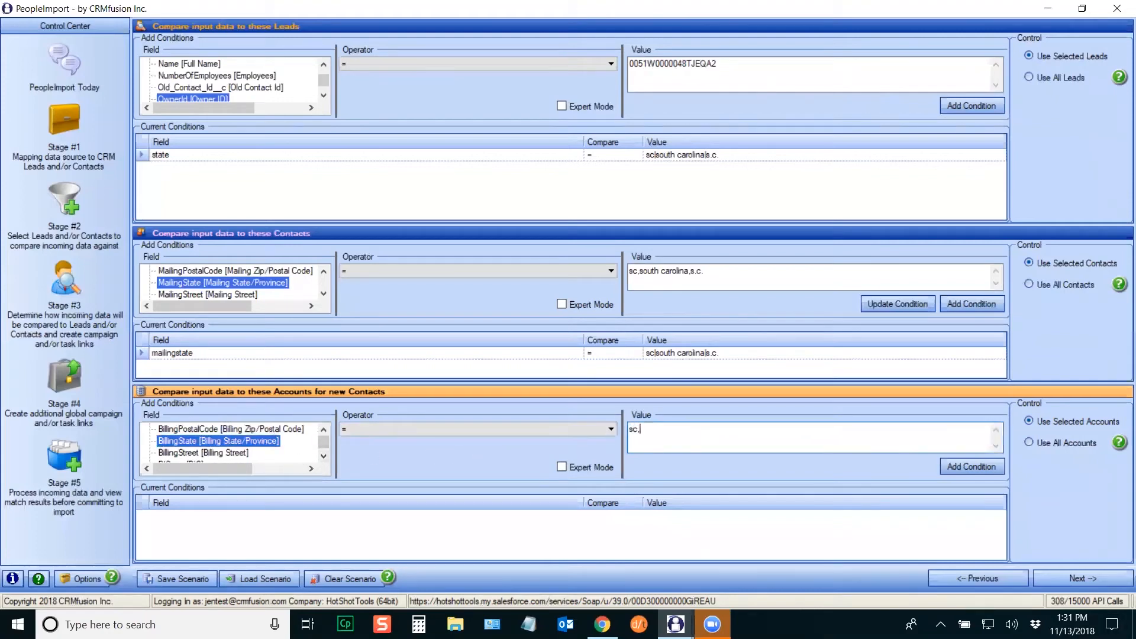
pyautogui.write('south carolina,s.c.')
pyautogui.click(973, 467)
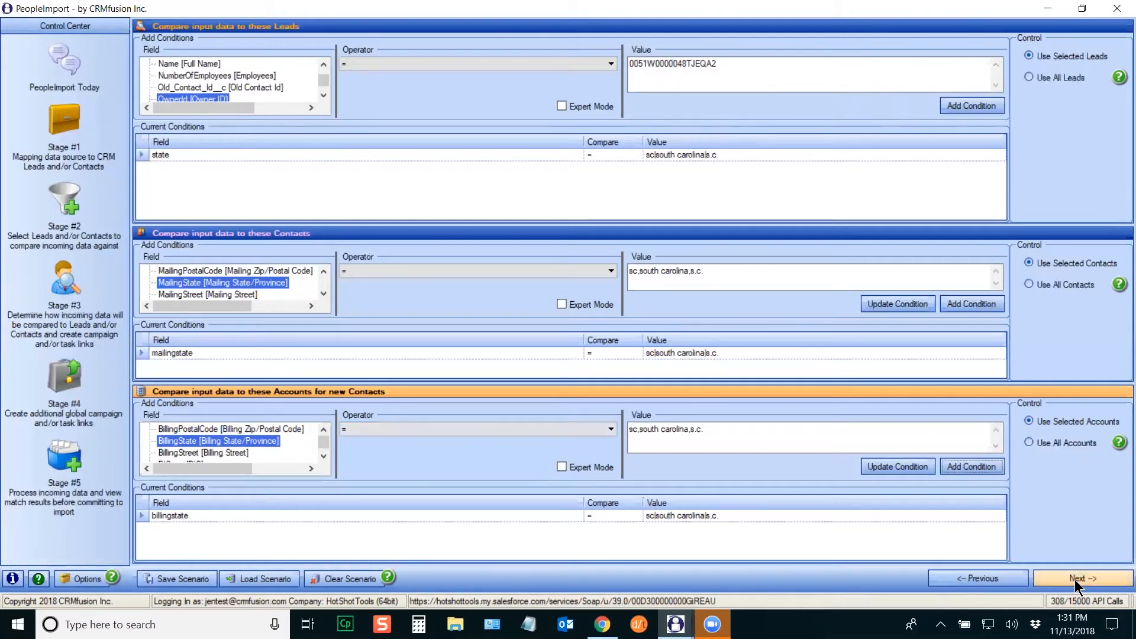
pyautogui.click(64, 286)
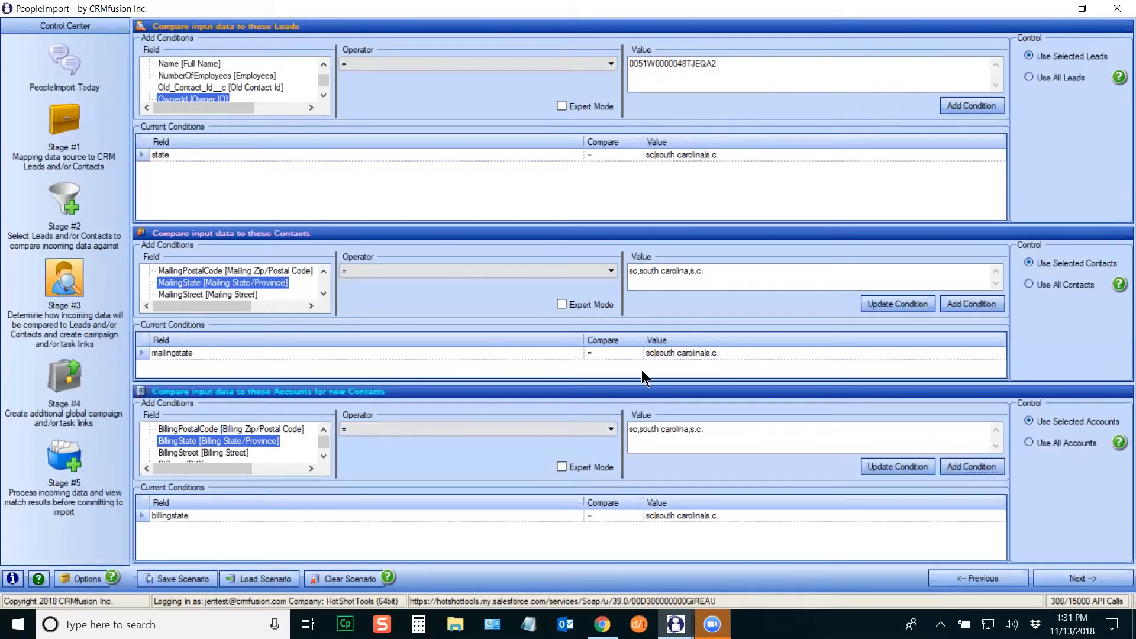
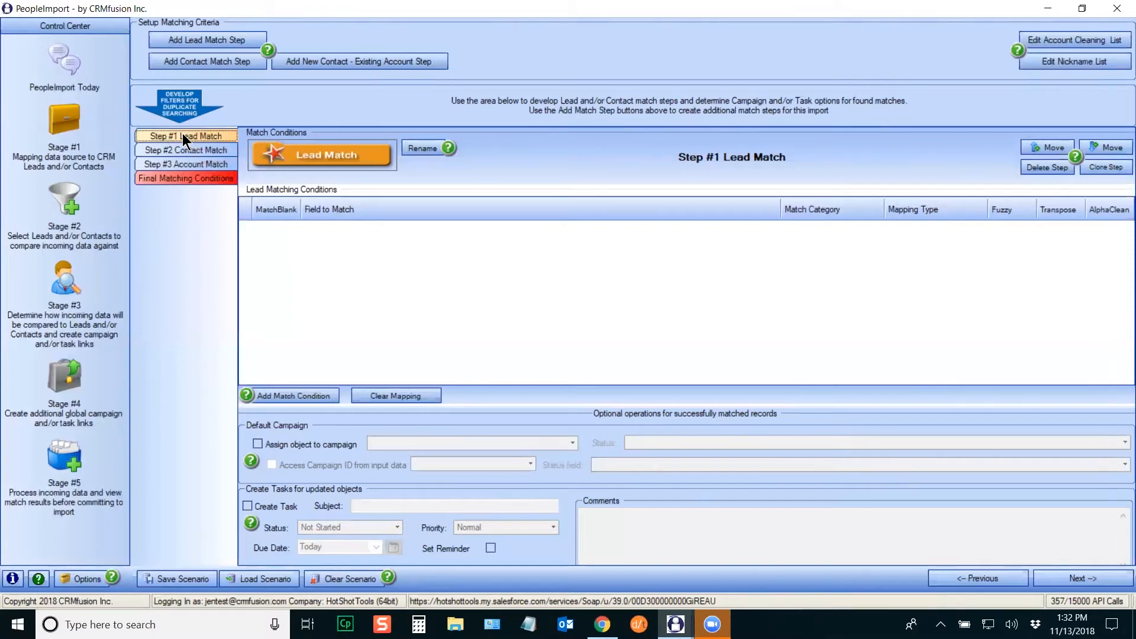
# Step: Review the Contact and Account Match steps, briefly put Contact Match first, then restore Lead Match as Step #1
pyautogui.click(176, 150)
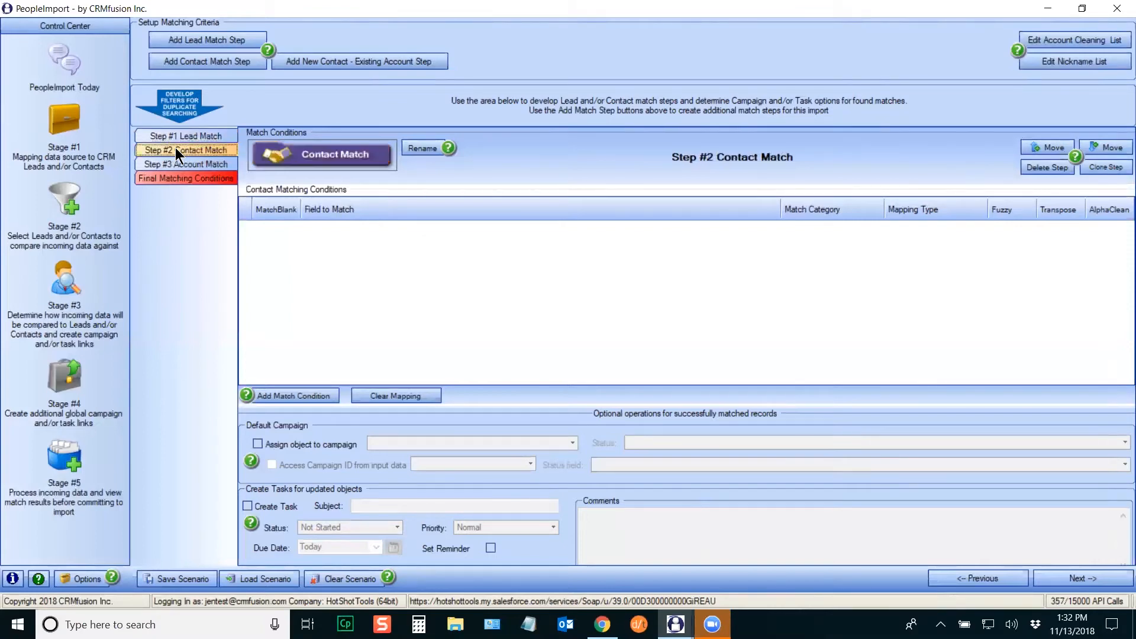
pyautogui.click(174, 164)
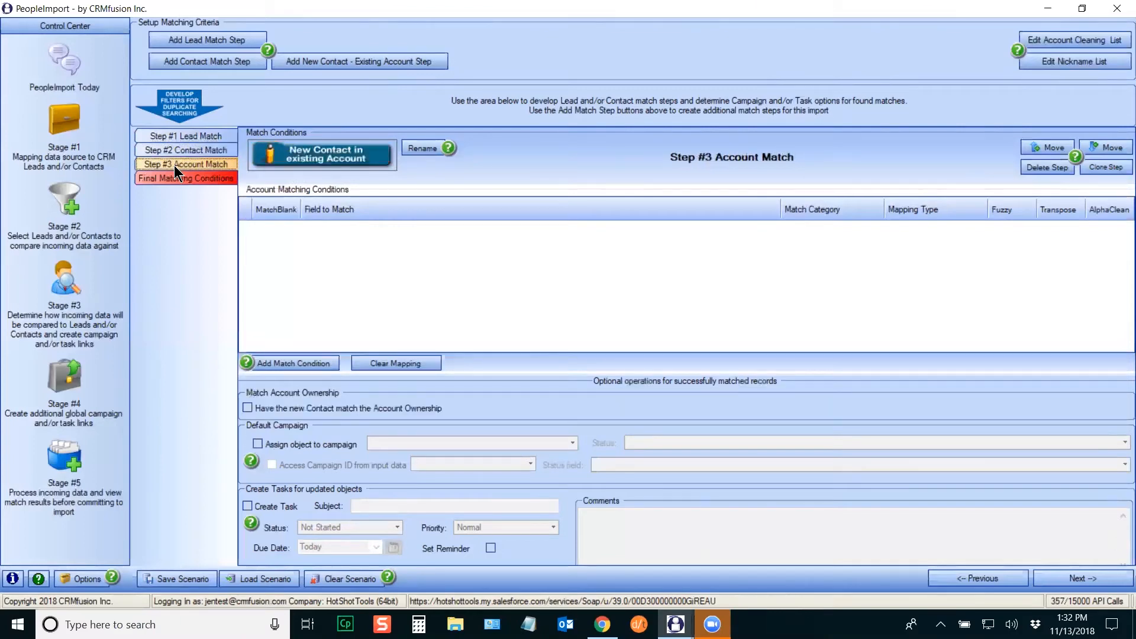
pyautogui.click(182, 135)
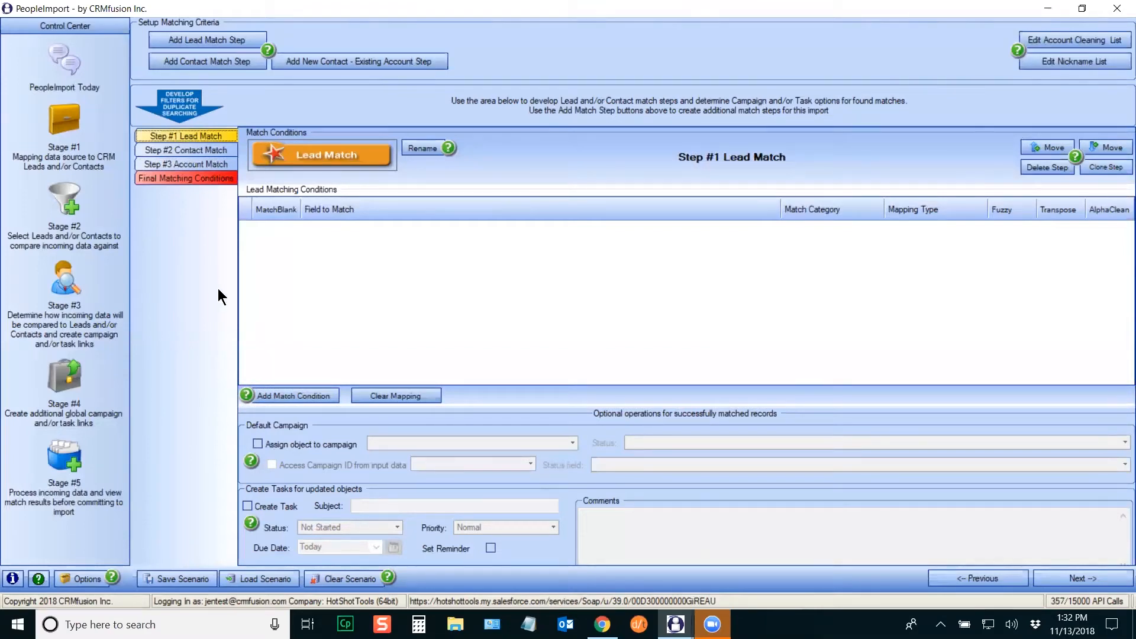
pyautogui.click(186, 150)
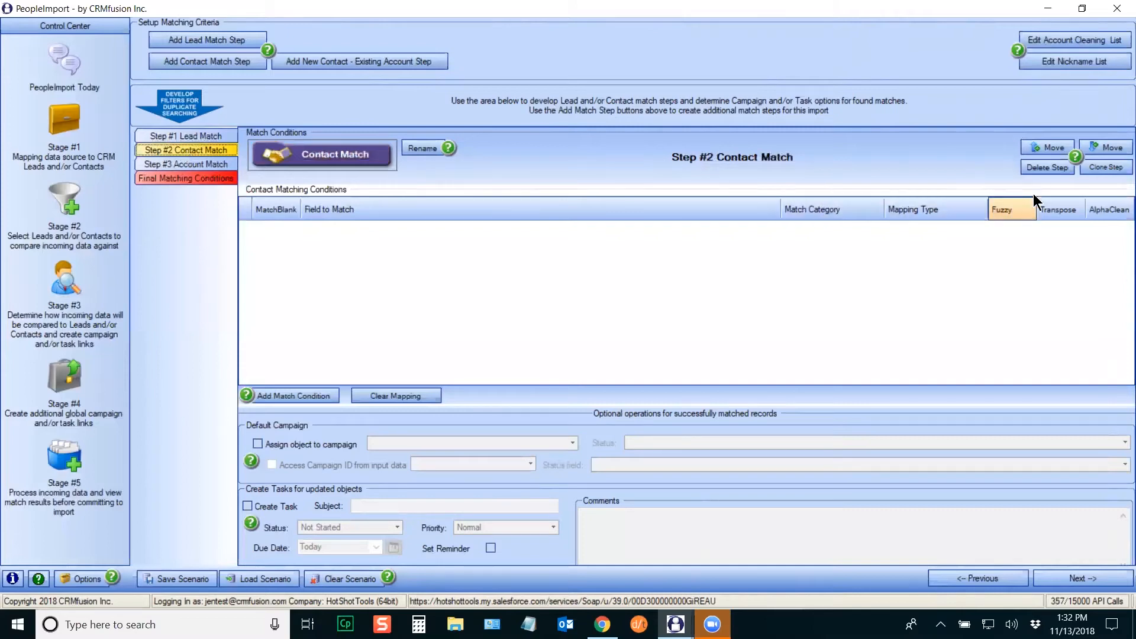
pyautogui.click(1048, 151)
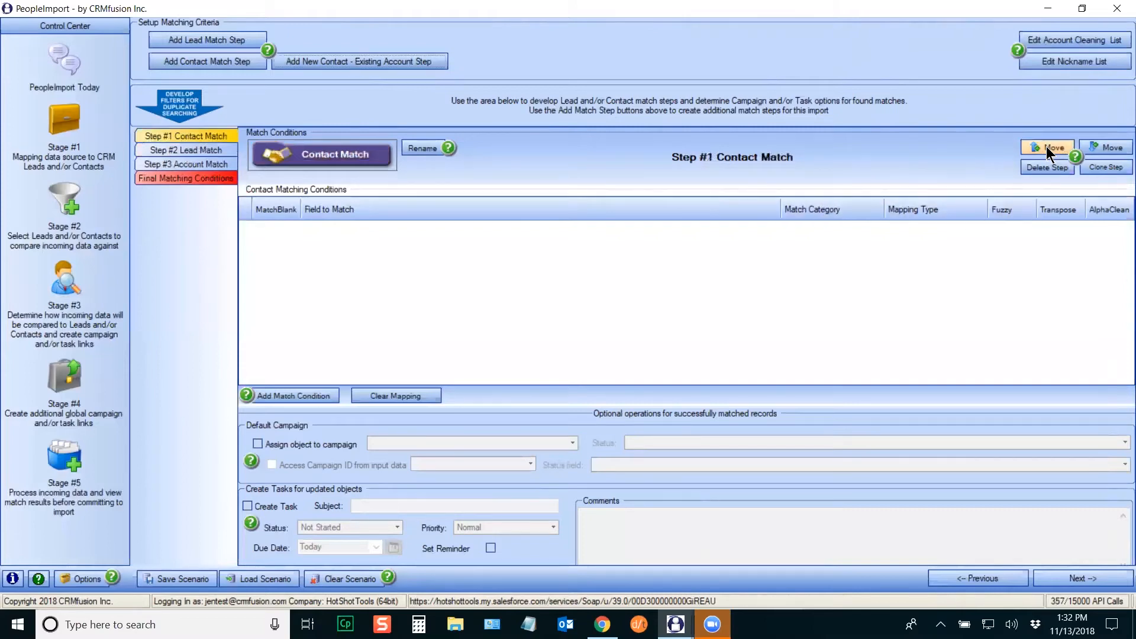
pyautogui.click(192, 153)
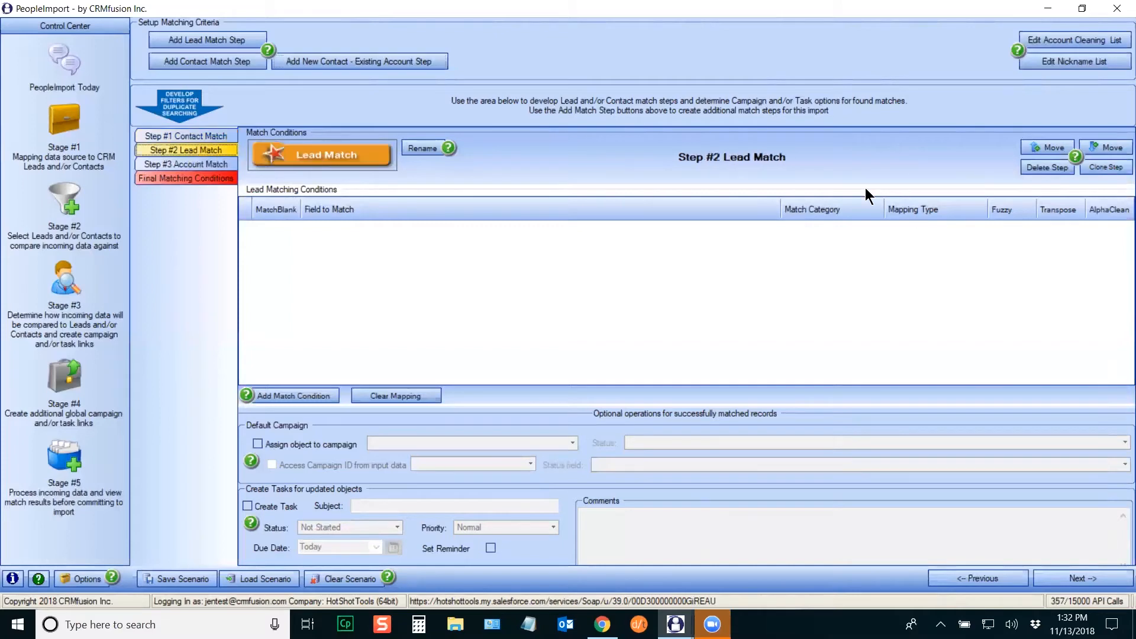
pyautogui.click(1027, 149)
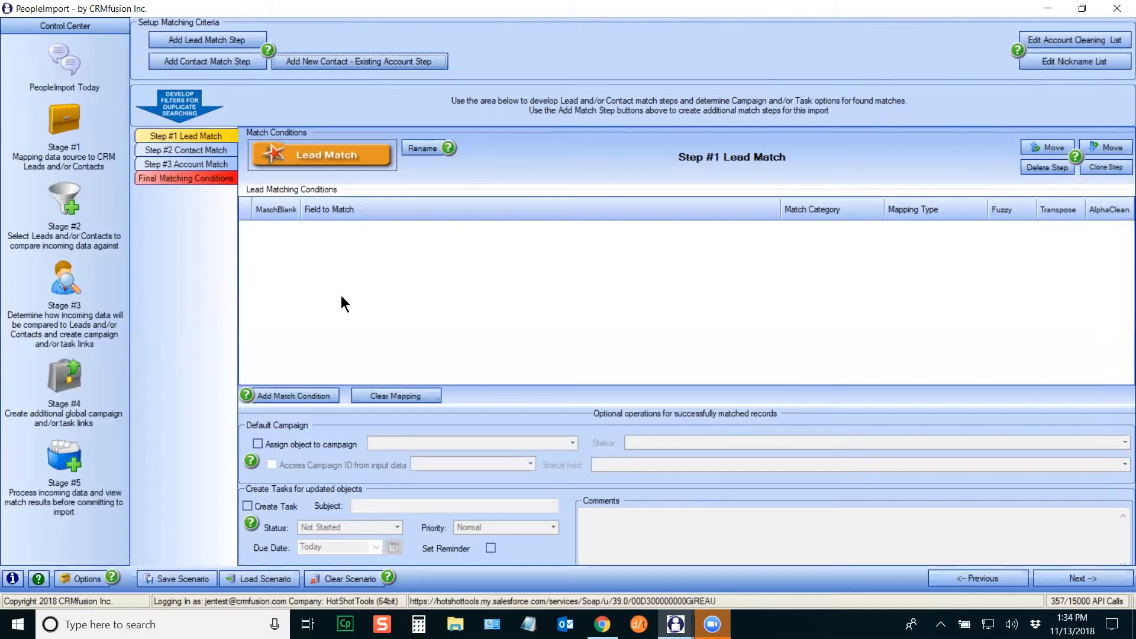
# Step: Add Lead Match conditions for First Name, Last Name and Email
pyautogui.click(293, 395)
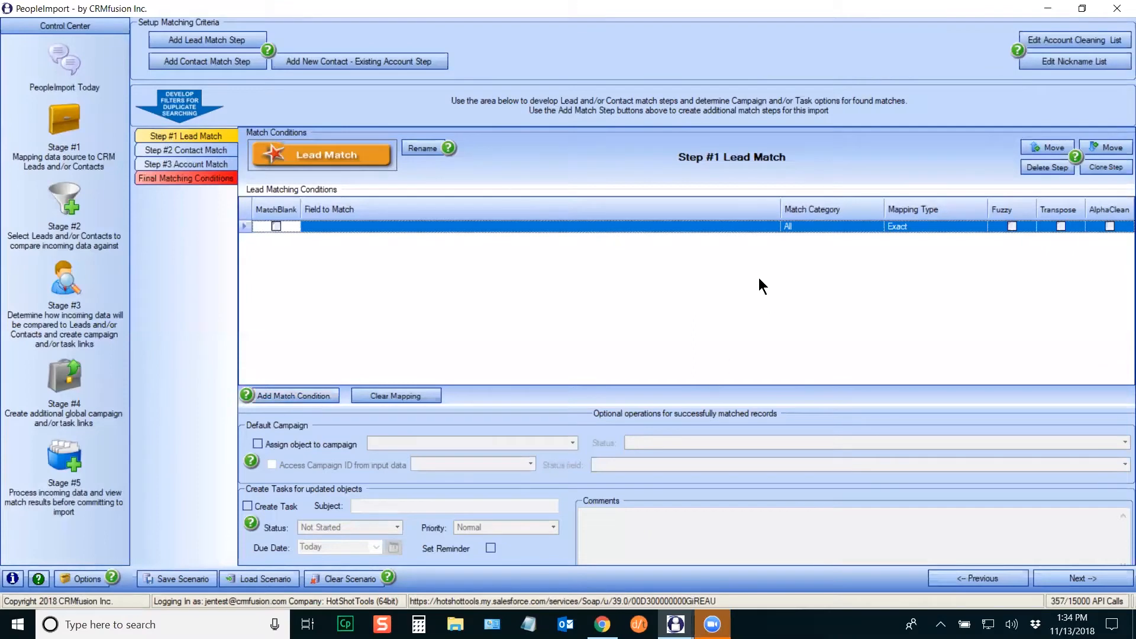
pyautogui.click(734, 228)
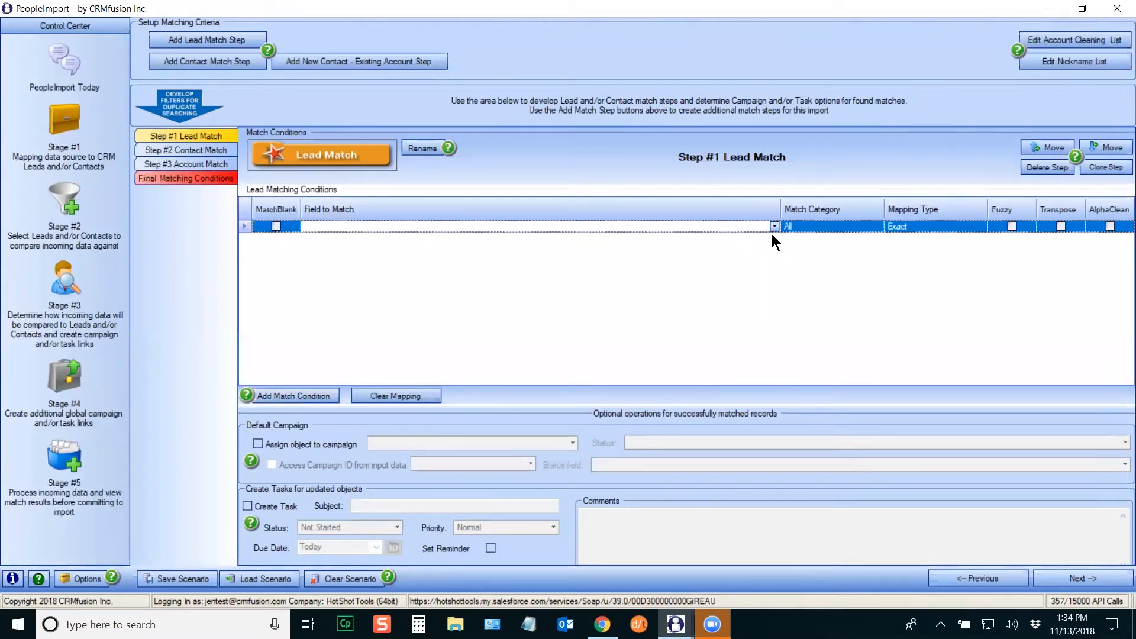
pyautogui.click(773, 227)
pyautogui.moveTo(777, 260); pyautogui.dragTo(772, 290)
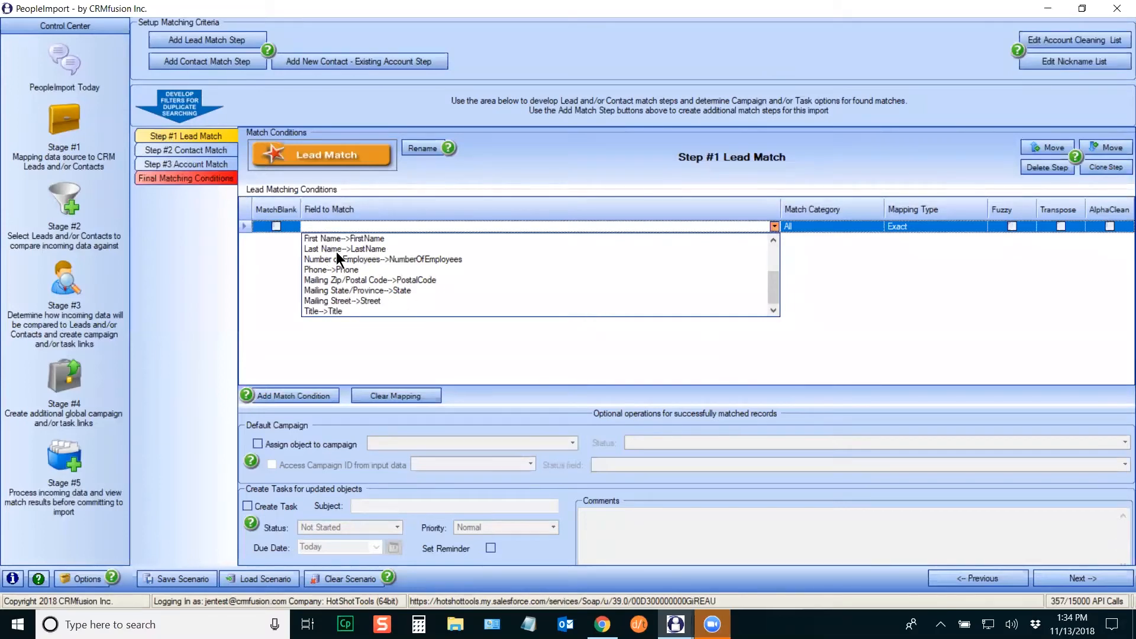
pyautogui.scroll(2, 775, 257)
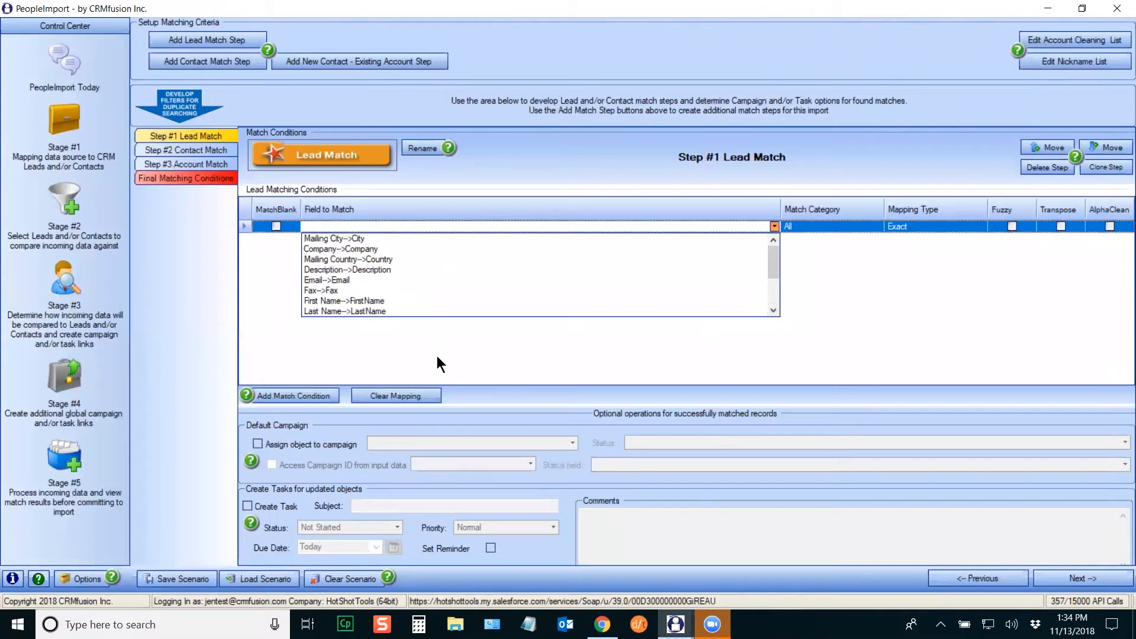
pyautogui.click(376, 300)
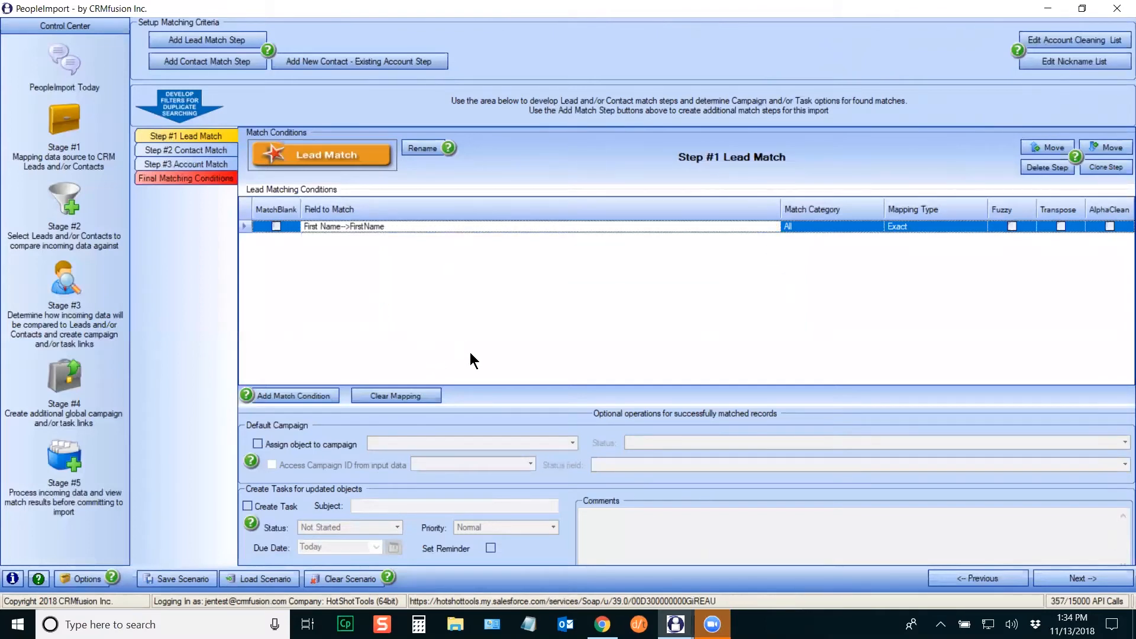
pyautogui.click(300, 396)
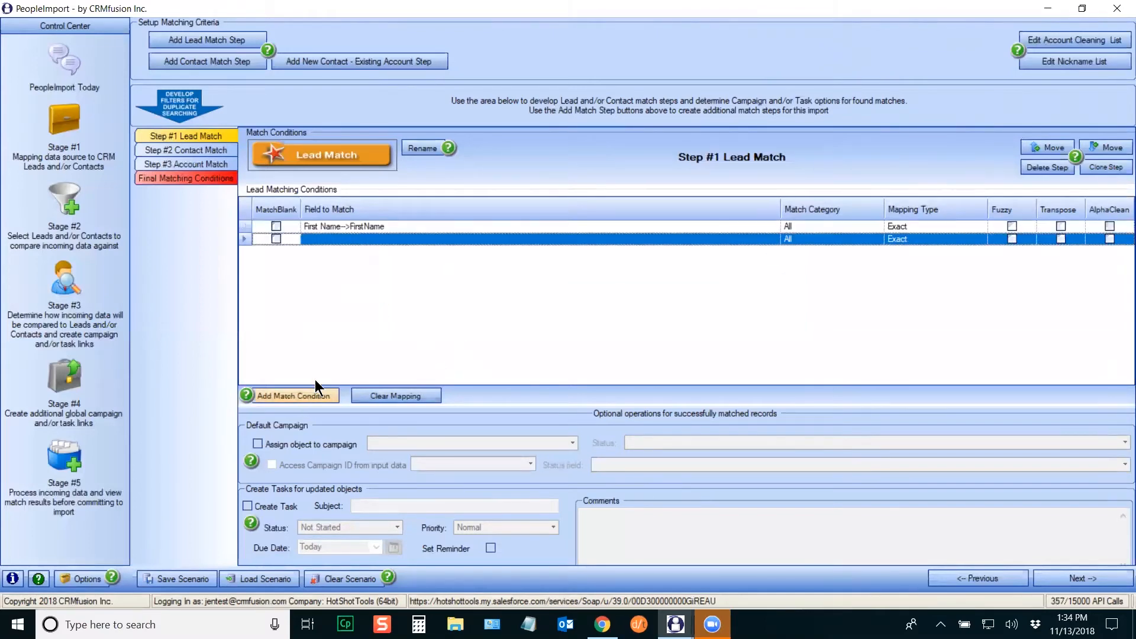
pyautogui.click(774, 239)
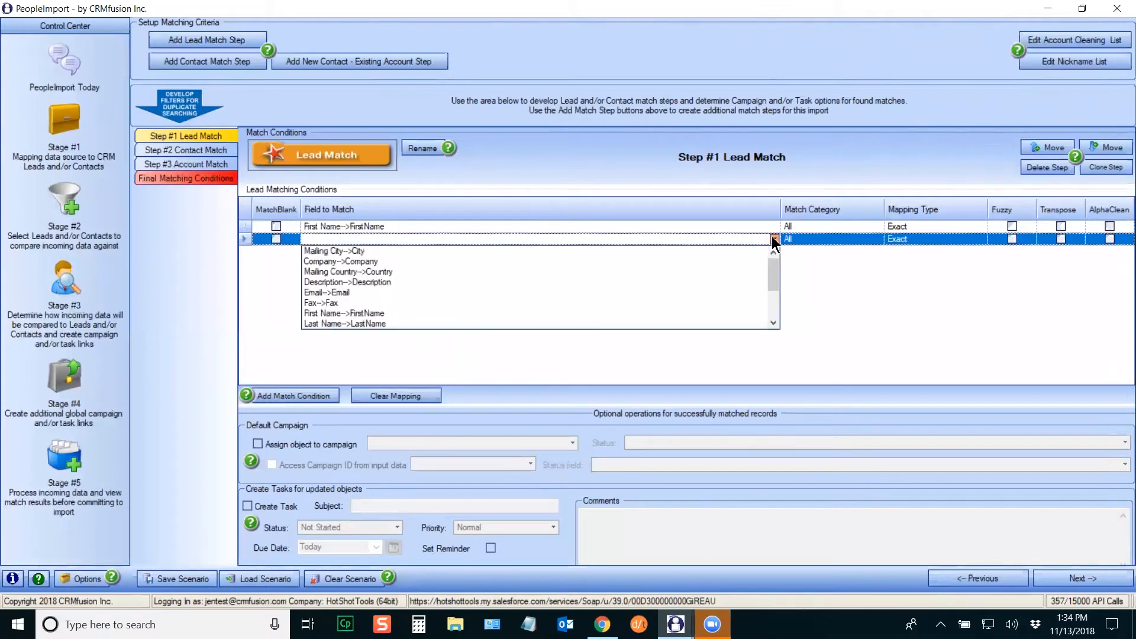
pyautogui.click(345, 328)
pyautogui.click(292, 396)
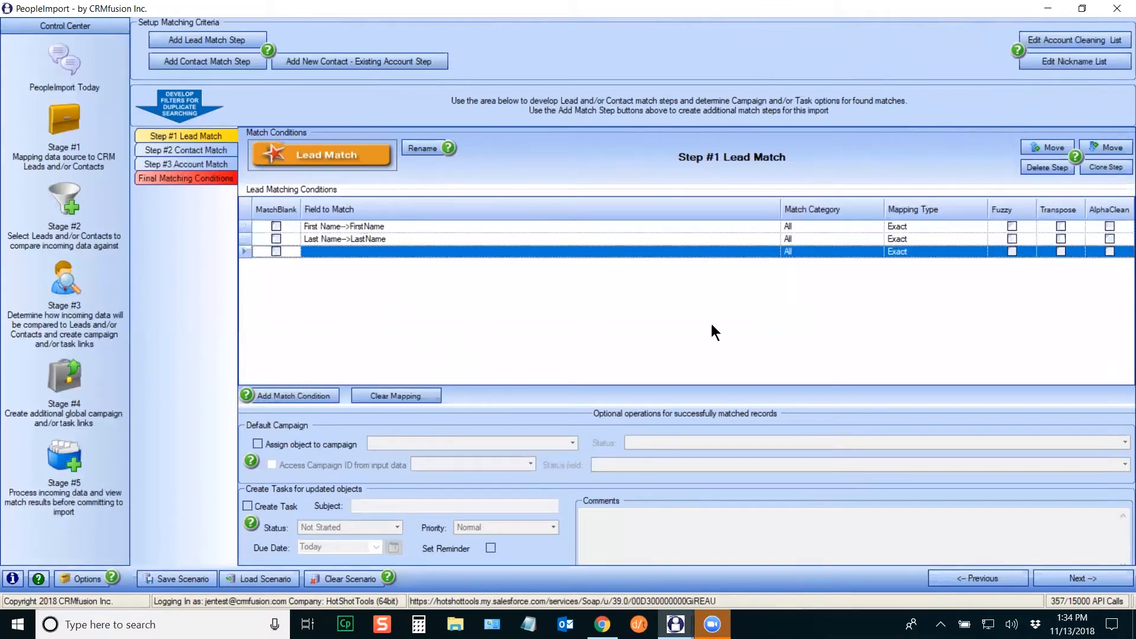
pyautogui.click(773, 251)
pyautogui.click(382, 307)
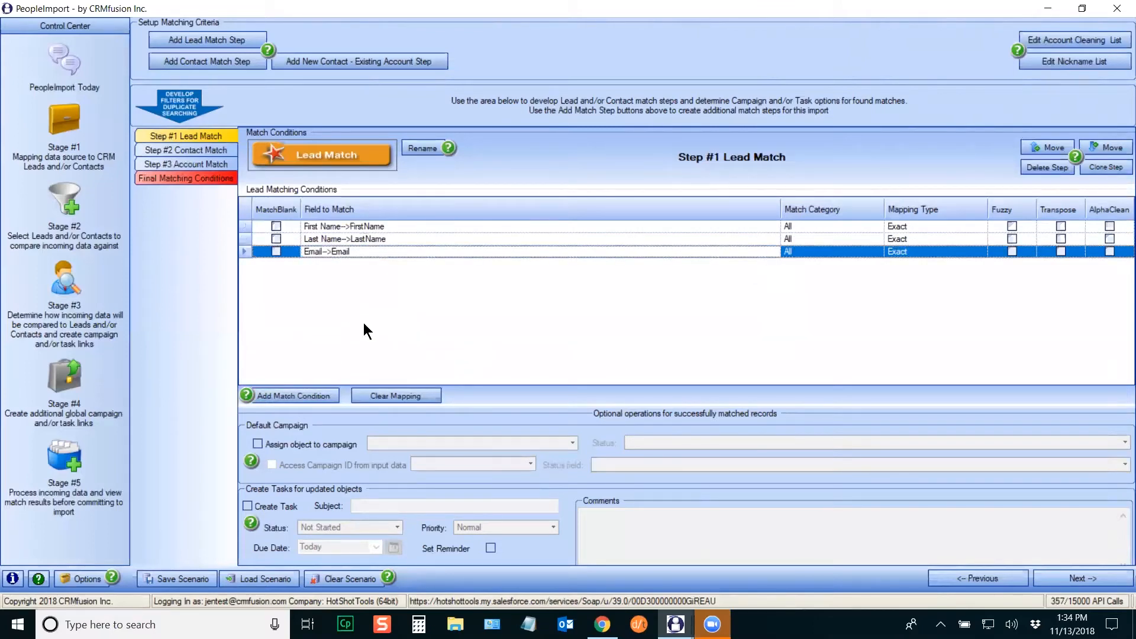
# Step: Add Lead Match conditions for Mailing Street and Mailing City
pyautogui.click(289, 395)
pyautogui.click(773, 263)
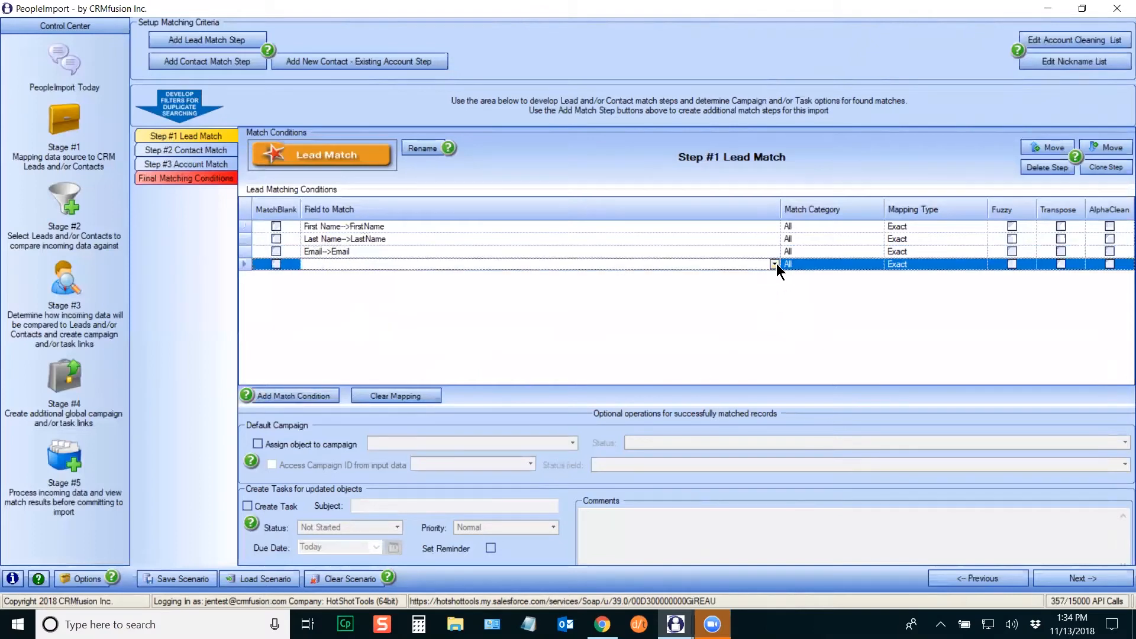
pyautogui.click(775, 264)
pyautogui.moveTo(773, 305); pyautogui.dragTo(770, 326)
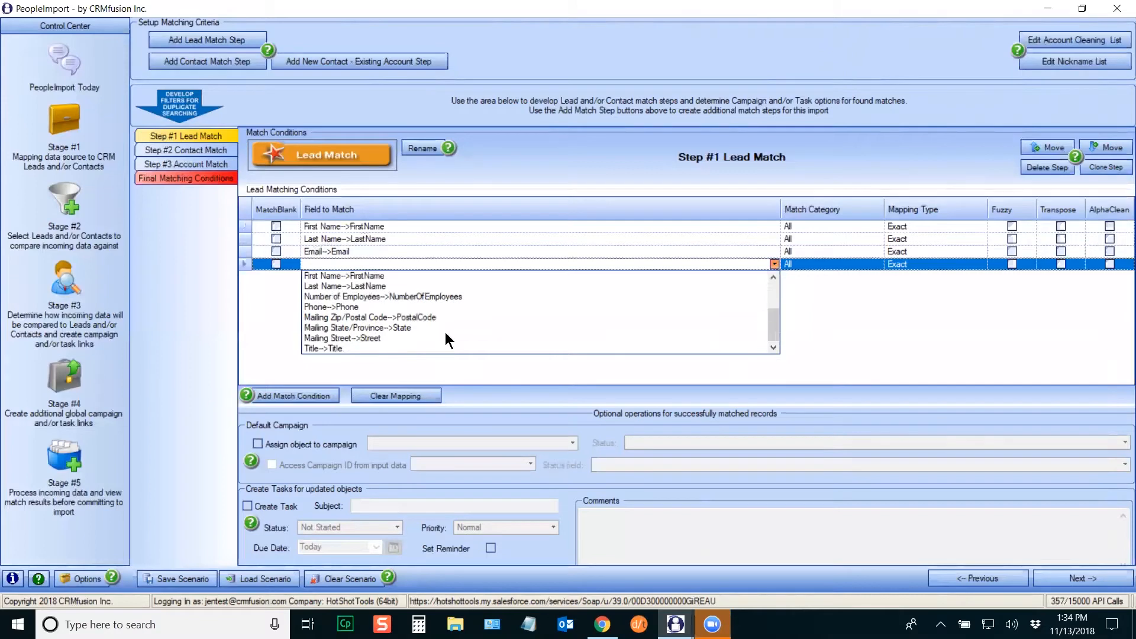
pyautogui.click(353, 335)
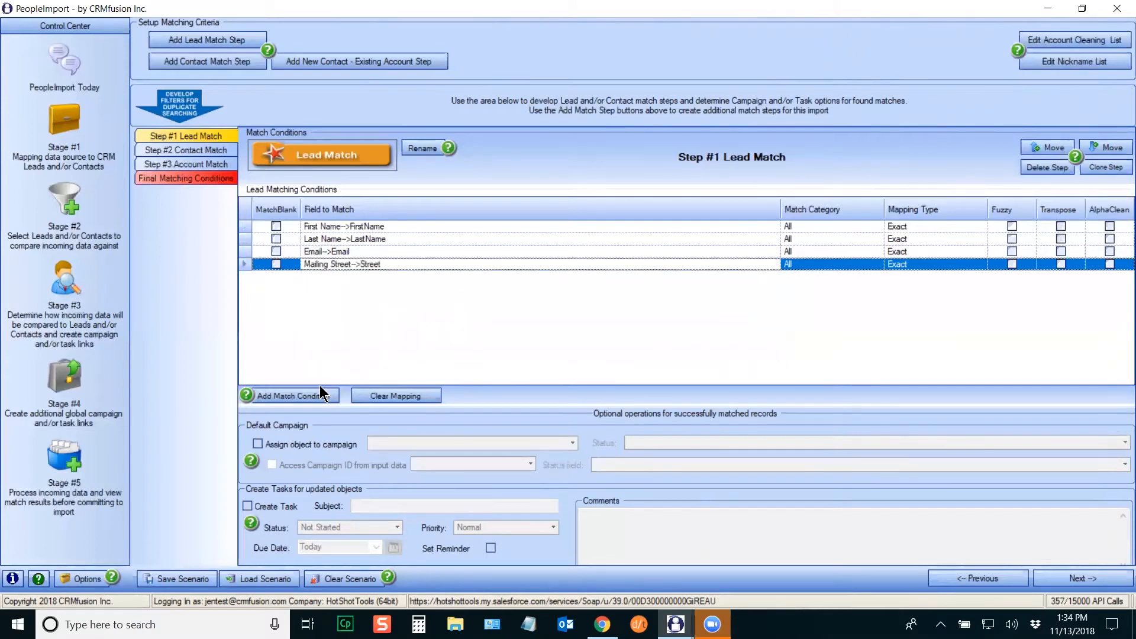
pyautogui.click(314, 394)
pyautogui.click(774, 276)
pyautogui.click(774, 276)
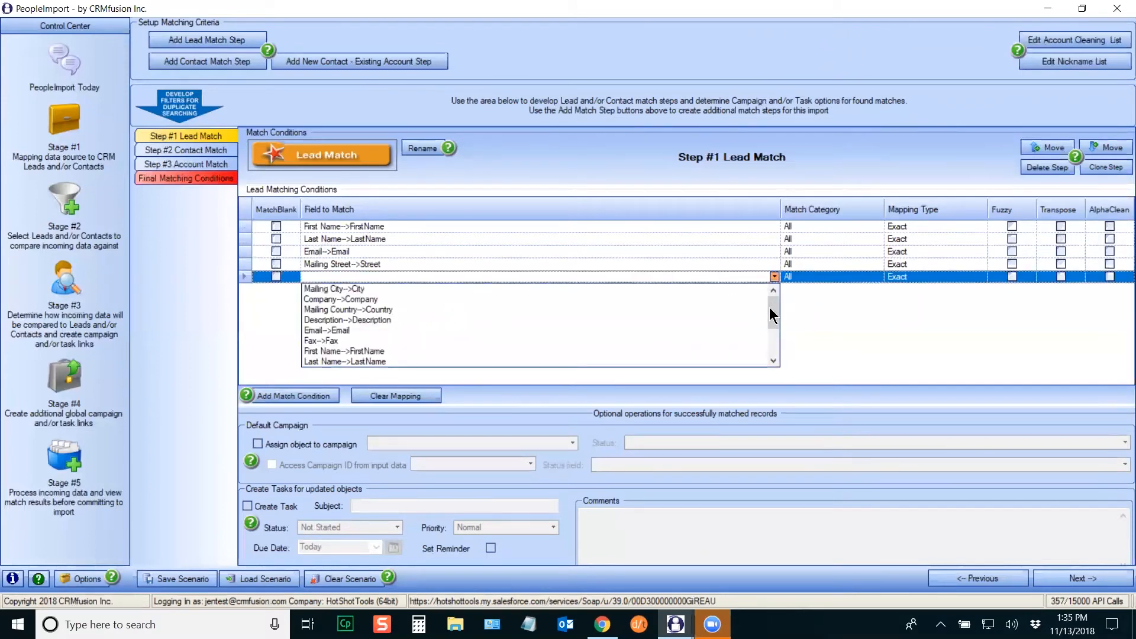
pyautogui.click(355, 286)
# Step: Add Lead Match conditions for Mailing State/Province and Company
pyautogui.click(335, 395)
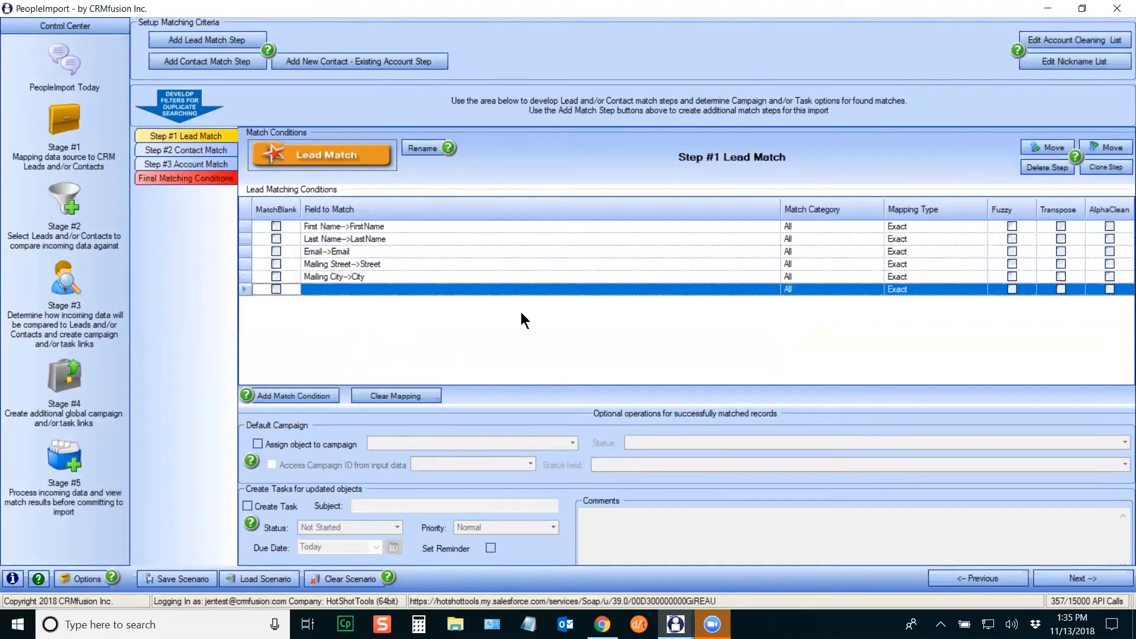
pyautogui.click(552, 289)
pyautogui.click(772, 289)
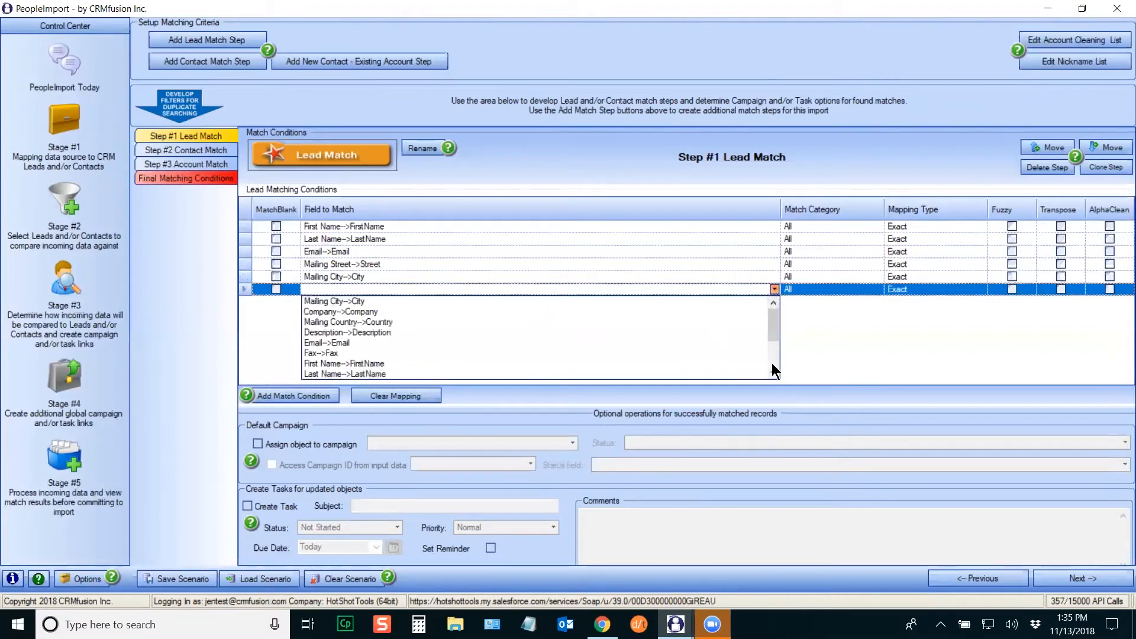
pyautogui.scroll(-2, 773, 370)
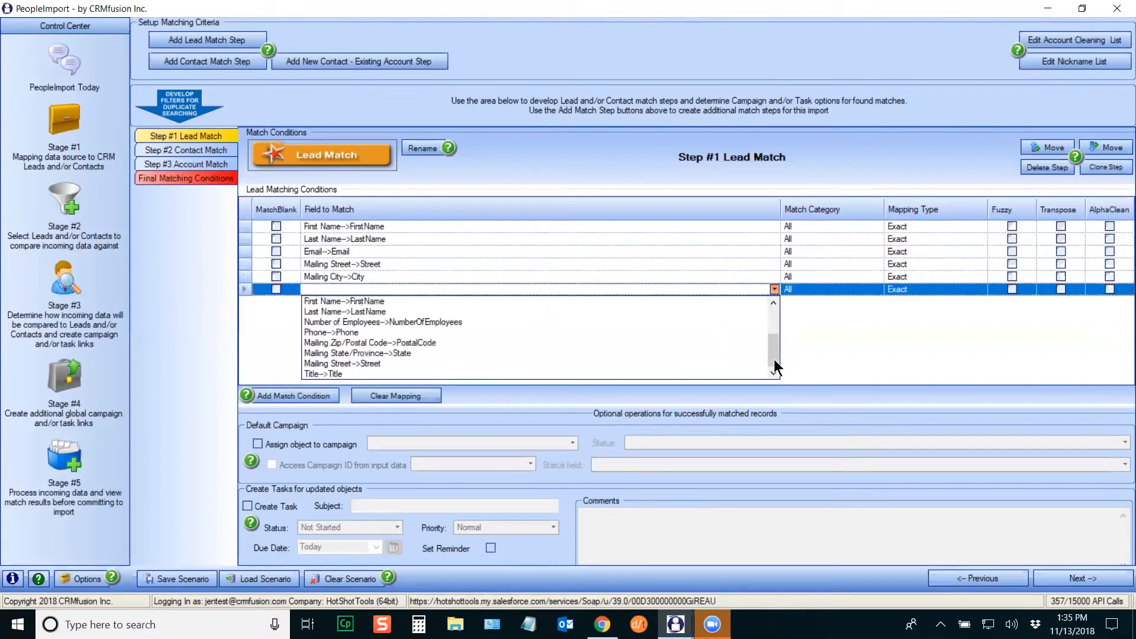
pyautogui.click(392, 353)
pyautogui.click(305, 396)
pyautogui.click(738, 300)
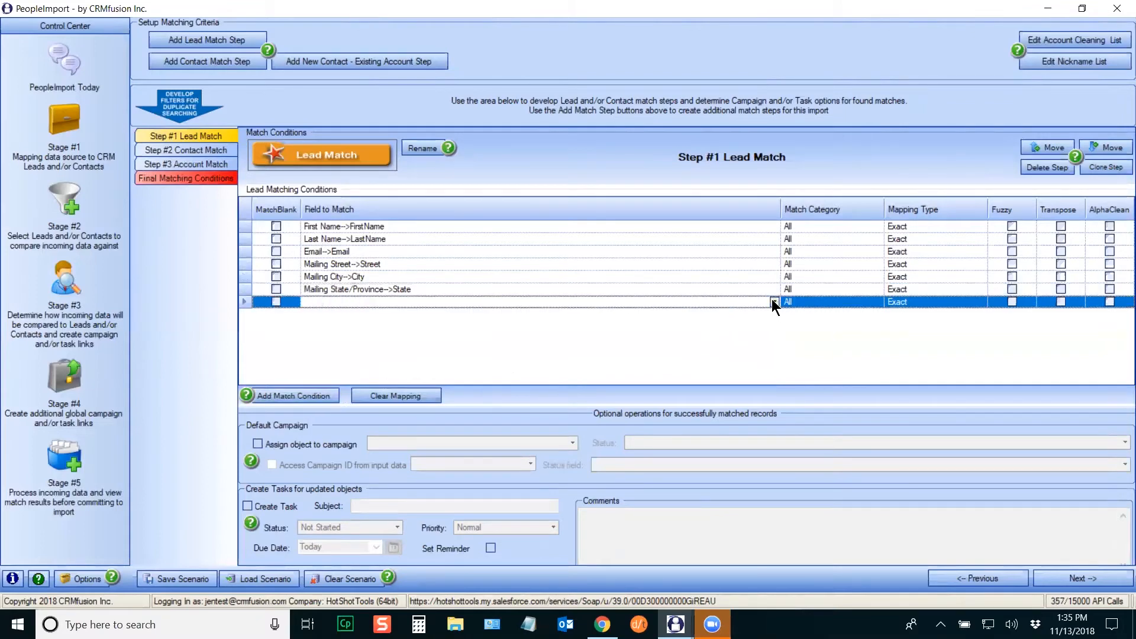
pyautogui.click(772, 301)
pyautogui.click(415, 324)
# Step: Check the First Name mapping type choices, keep Exact, and bring up the PeopleImport online help
pyautogui.click(965, 228)
pyautogui.click(982, 227)
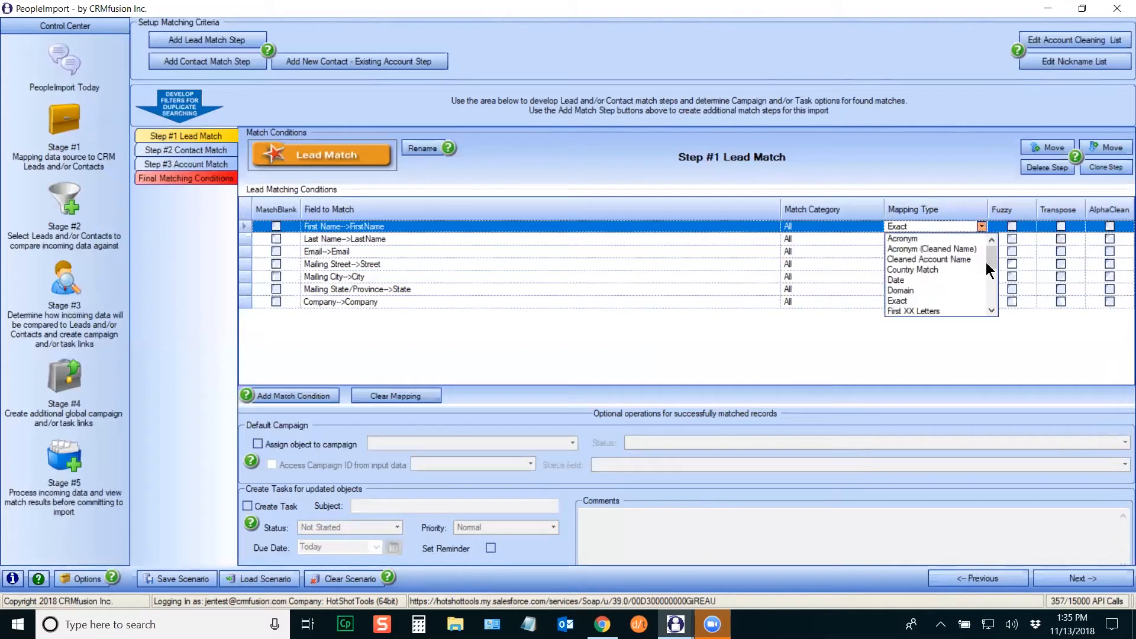
pyautogui.moveTo(990, 250)
pyautogui.mouseDown()
pyautogui.moveTo(990, 293)
pyautogui.moveTo(992, 240)
pyautogui.mouseUp()
pyautogui.click(981, 226)
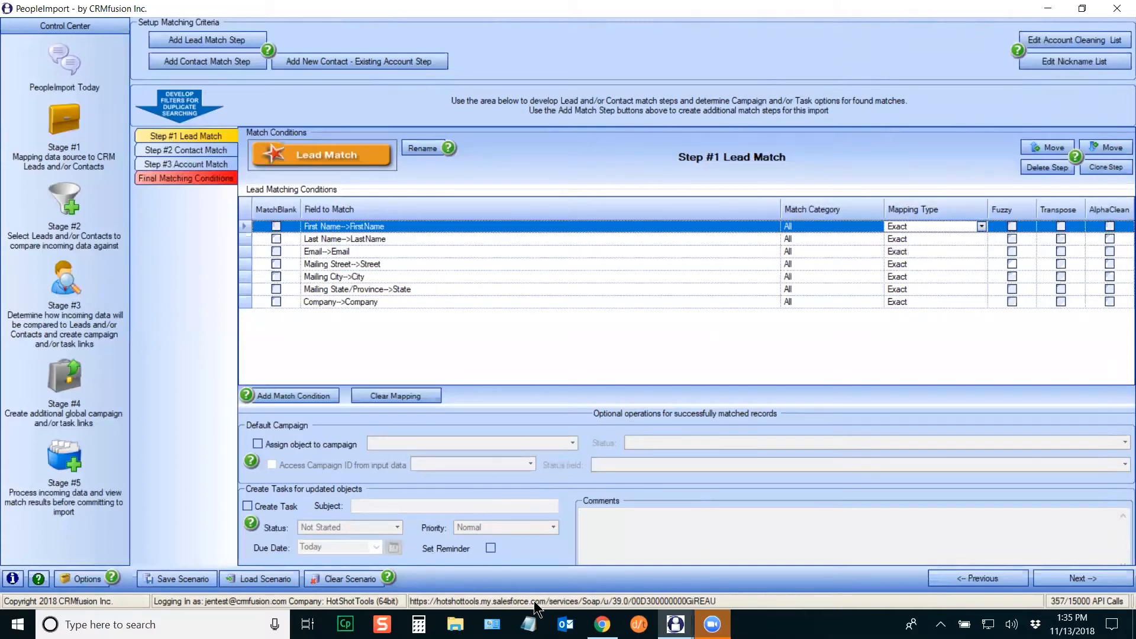
pyautogui.click(603, 550)
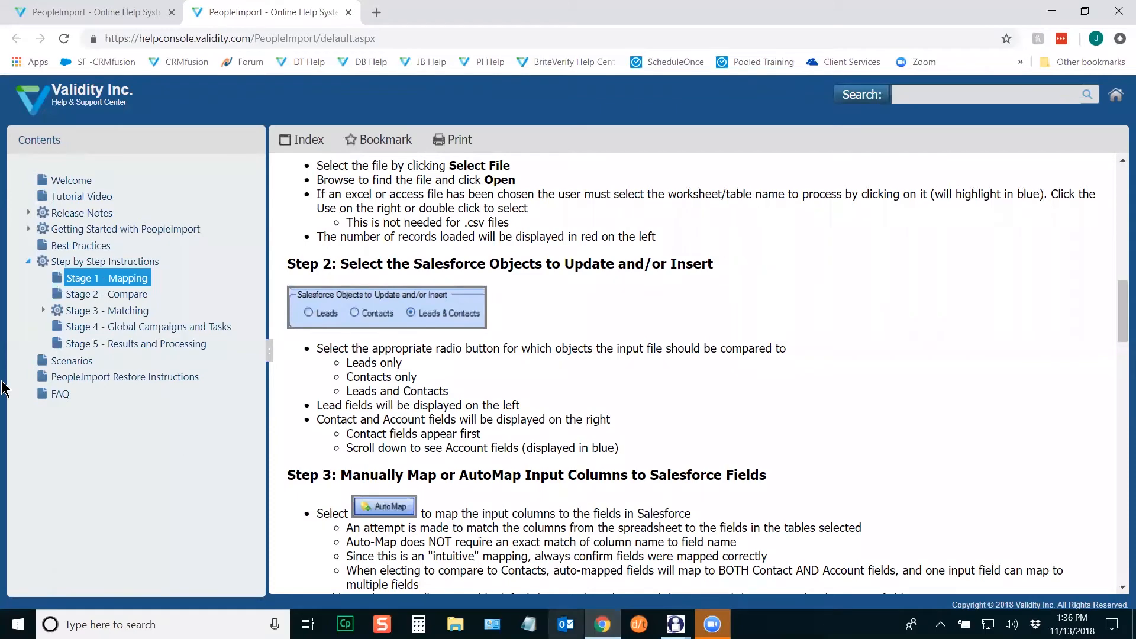
# Step: Read the Stage 3 - Matching Mapping Types help page, then return to PeopleImport
pyautogui.click(44, 311)
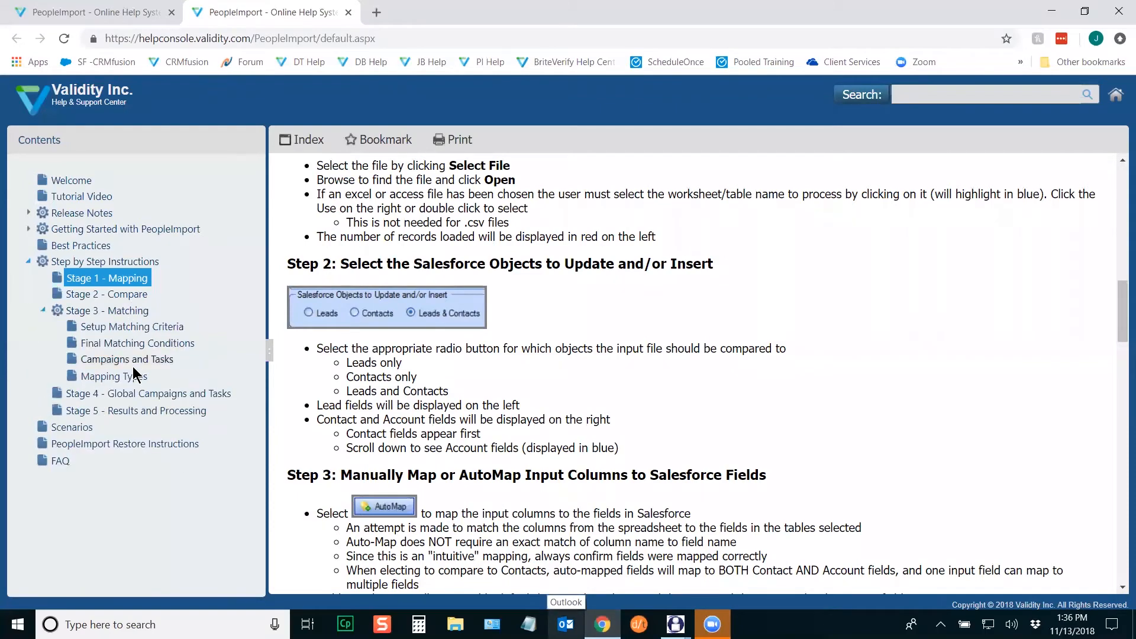
pyautogui.click(116, 379)
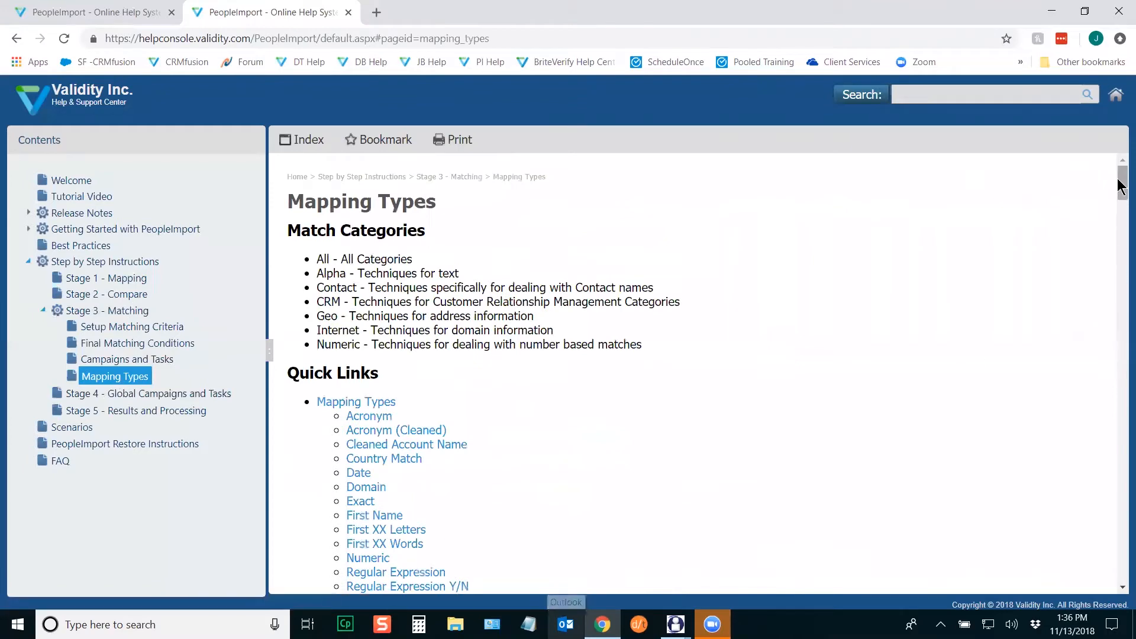
pyautogui.moveTo(1120, 186); pyautogui.dragTo(1120, 198)
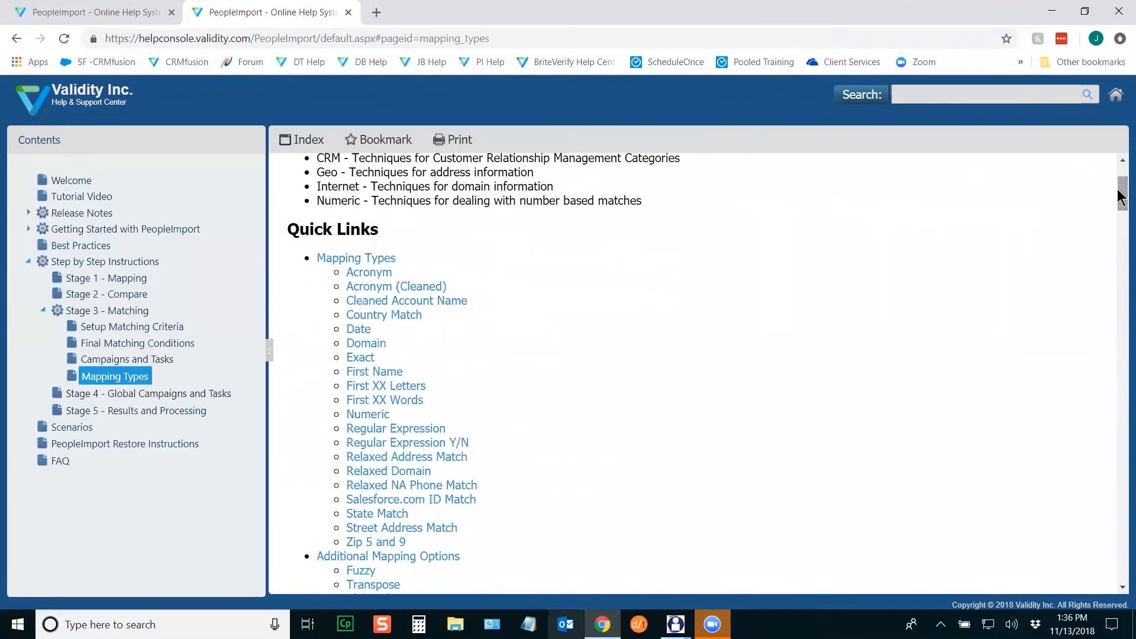
pyautogui.moveTo(1120, 197); pyautogui.dragTo(1120, 204)
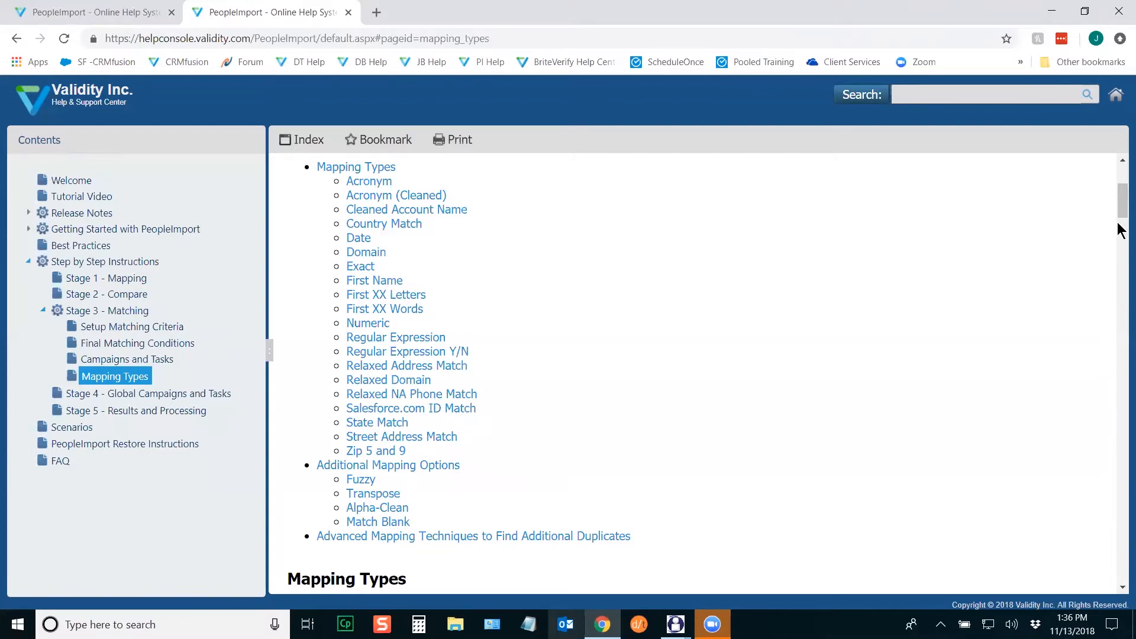
pyautogui.scroll(-7, 1120, 231)
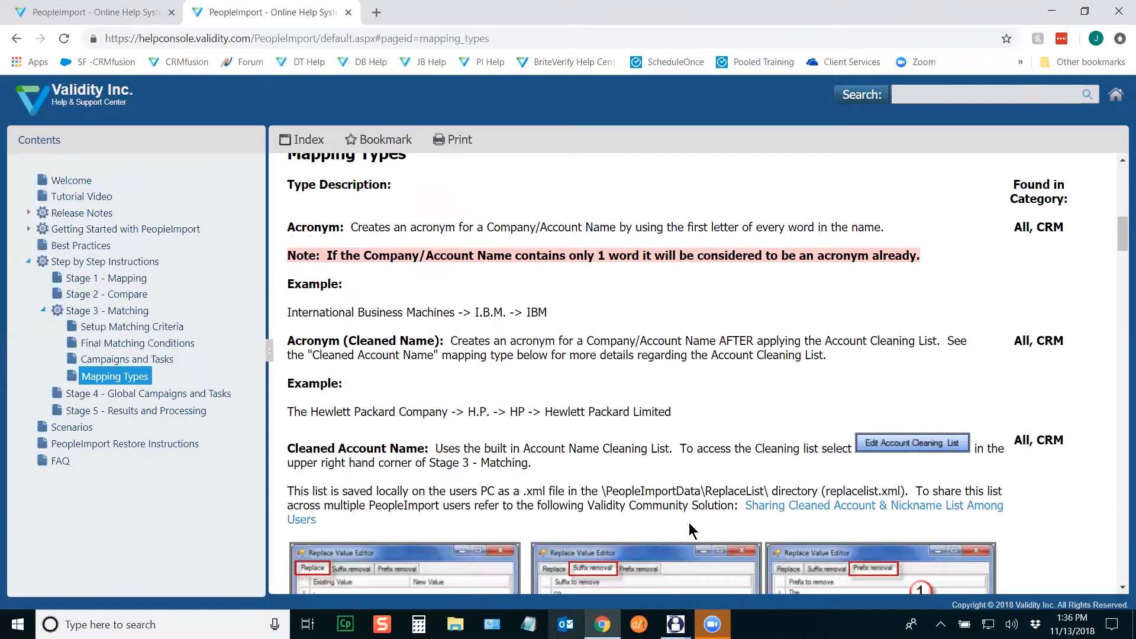
pyautogui.click(732, 549)
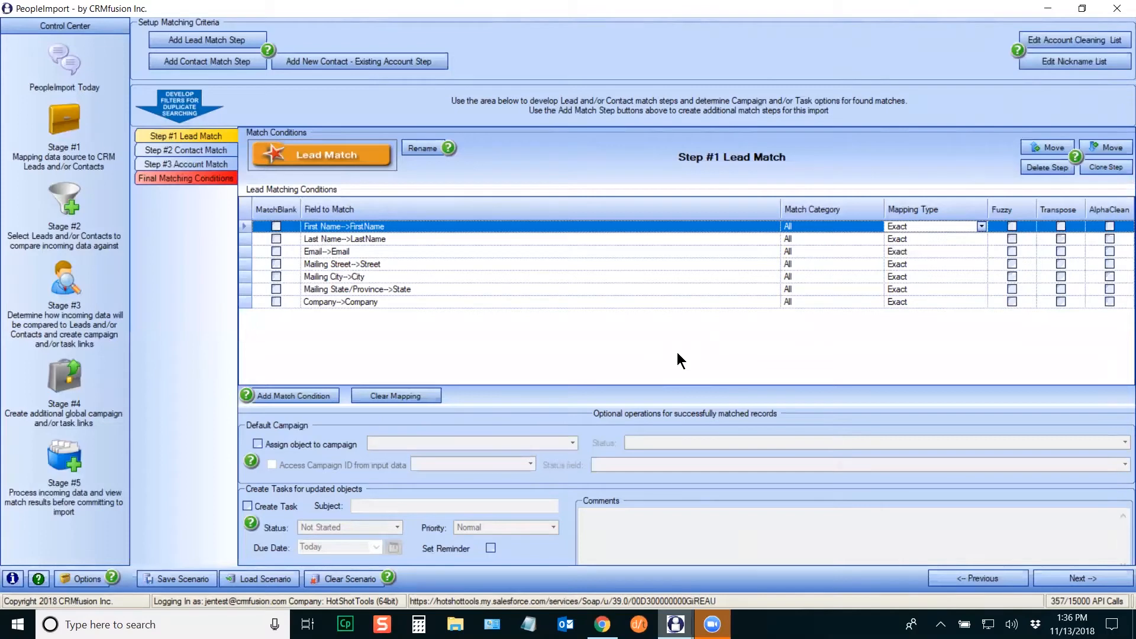
# Step: Set the First Name condition's mapping type to FirstName
pyautogui.click(982, 226)
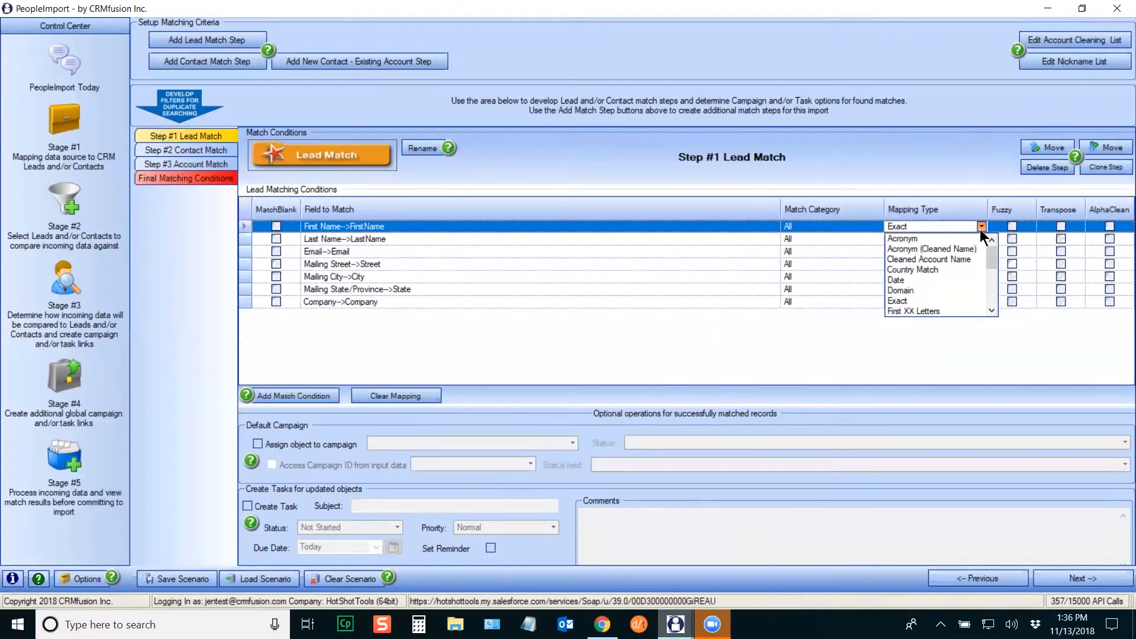
pyautogui.click(993, 309)
pyautogui.click(991, 311)
pyautogui.click(991, 310)
pyautogui.click(908, 302)
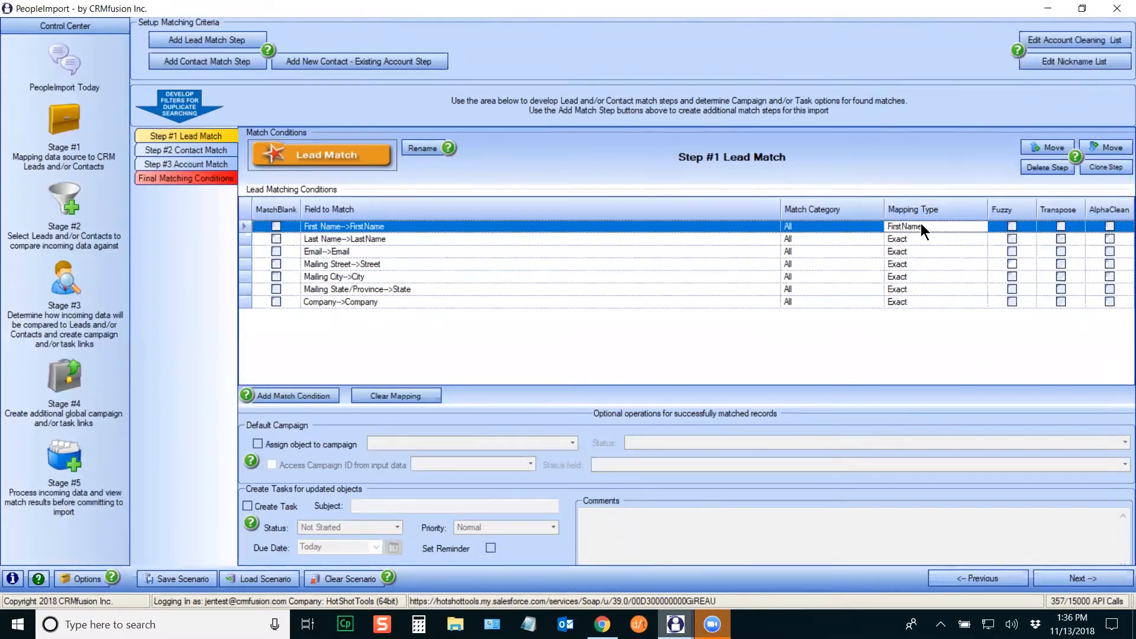
# Step: Open the Name Substitution nickname list, enlarge it, and browse to the Sam→Samuel pair
pyautogui.click(1047, 65)
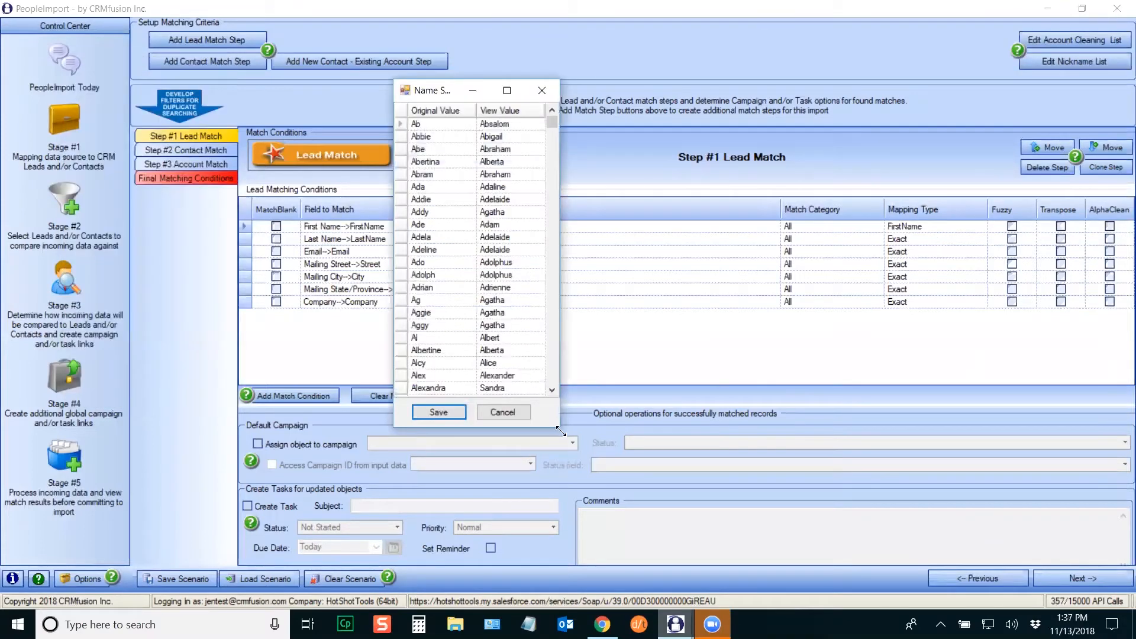
pyautogui.moveTo(559, 430); pyautogui.dragTo(712, 478)
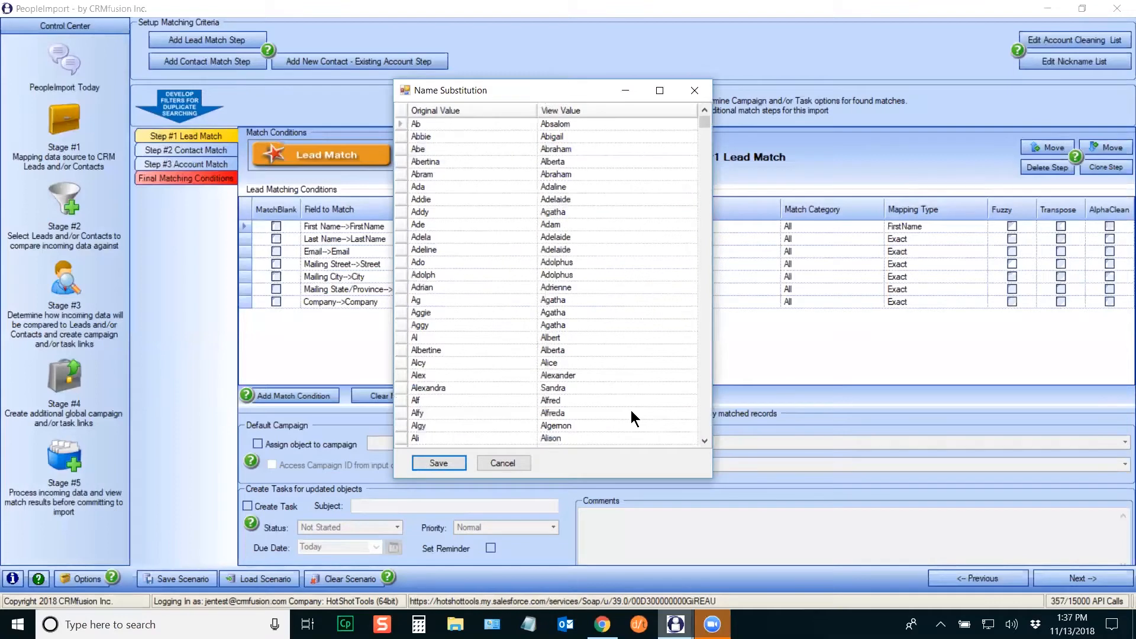
pyautogui.moveTo(449, 90); pyautogui.dragTo(463, 124)
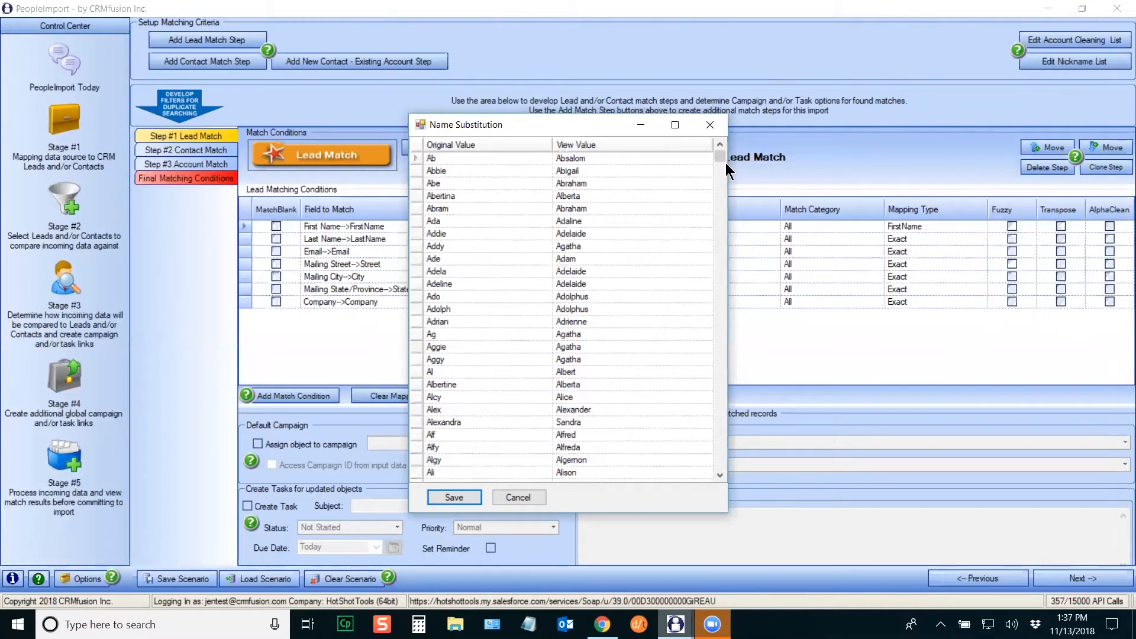
pyautogui.moveTo(722, 180); pyautogui.dragTo(730, 478)
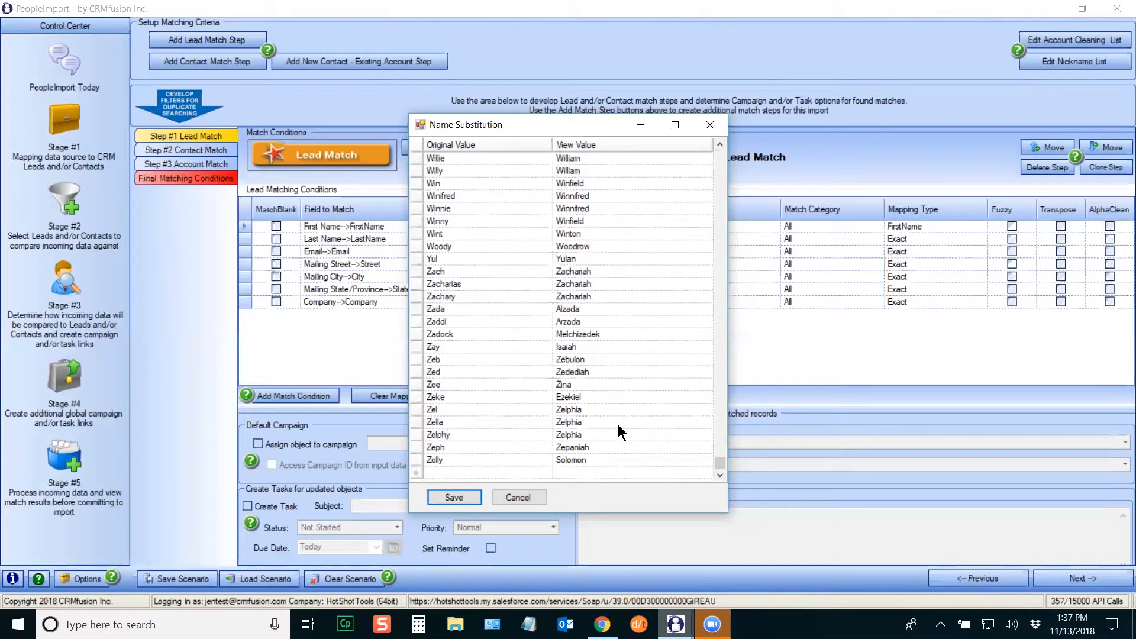
pyautogui.moveTo(718, 466); pyautogui.dragTo(712, 413)
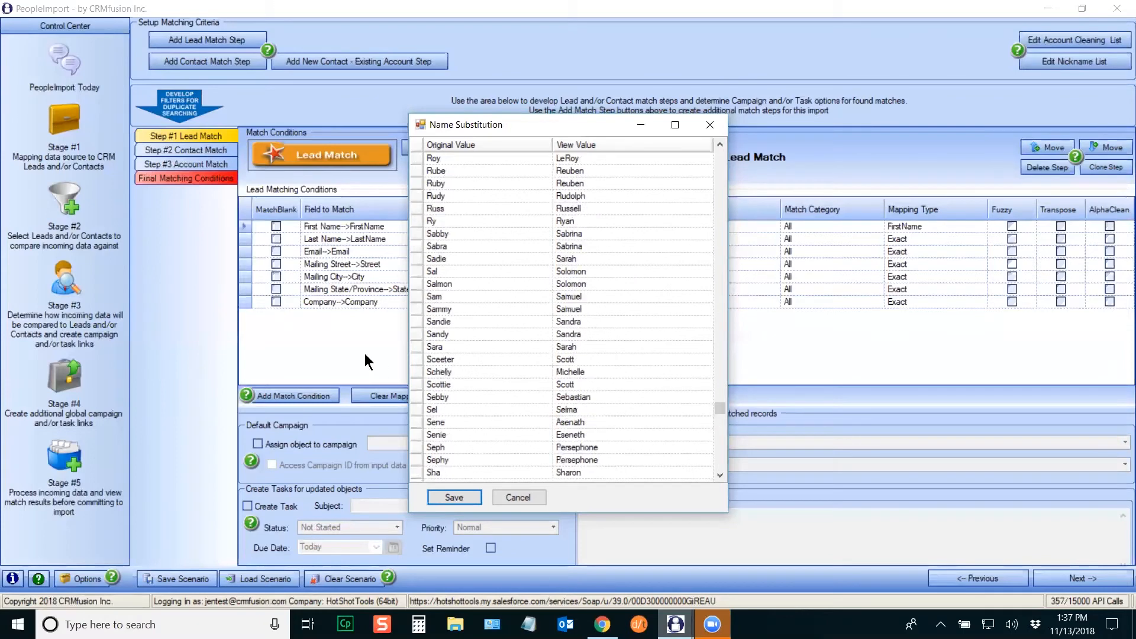
pyautogui.click(451, 297)
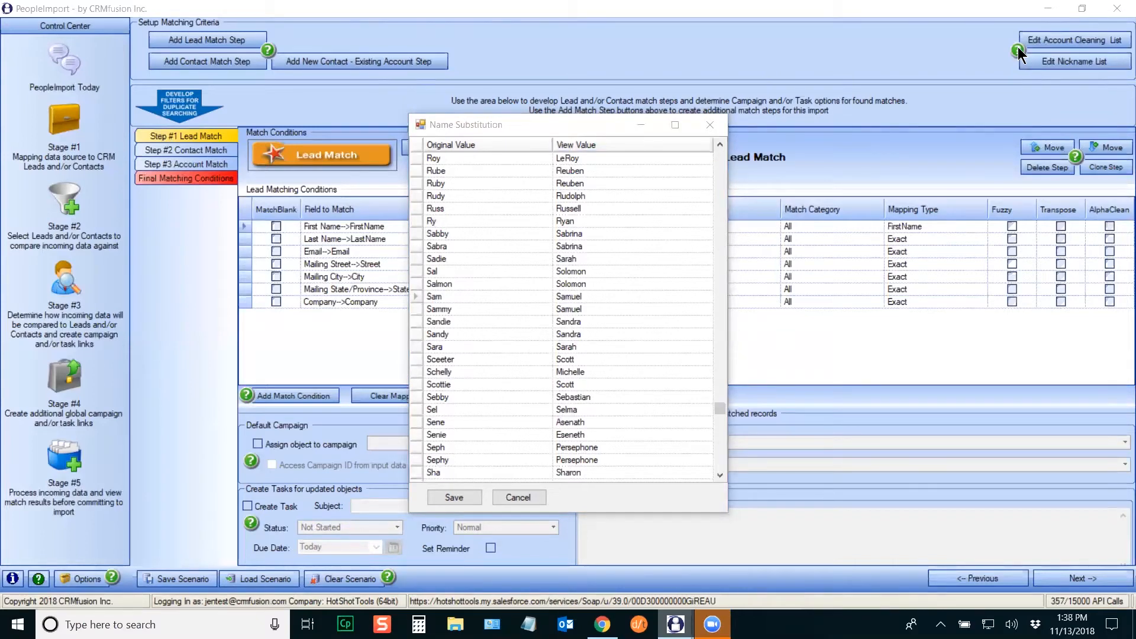
# Step: Close the nickname list, open the Mapping Types online help page, then return to PeopleImport
pyautogui.click(710, 125)
pyautogui.moveTo(1018, 50)
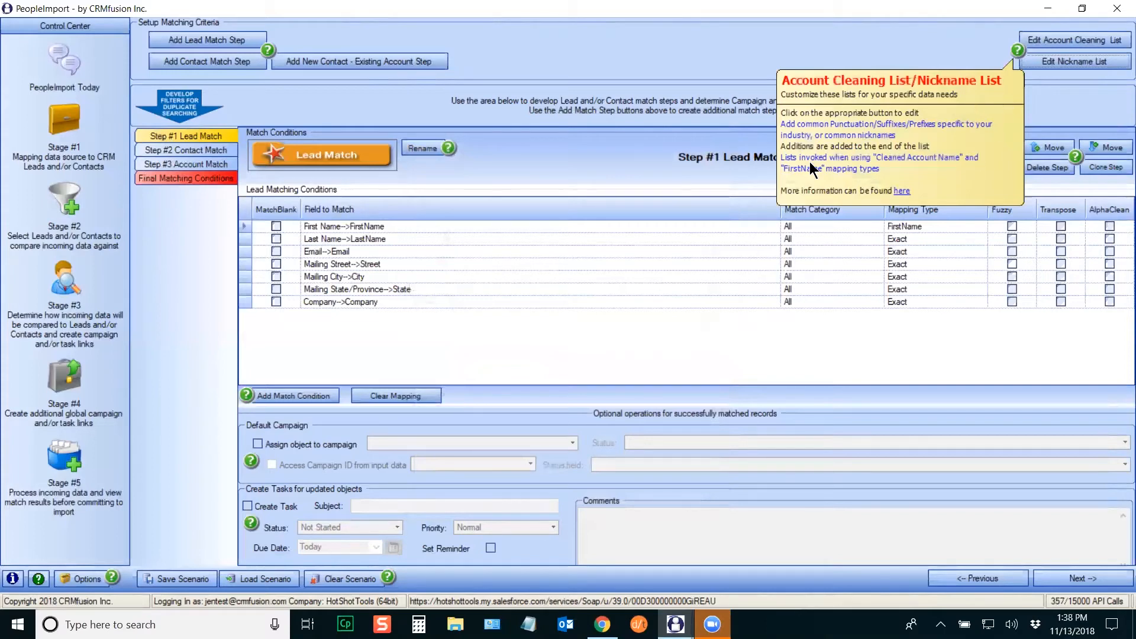
pyautogui.click(903, 191)
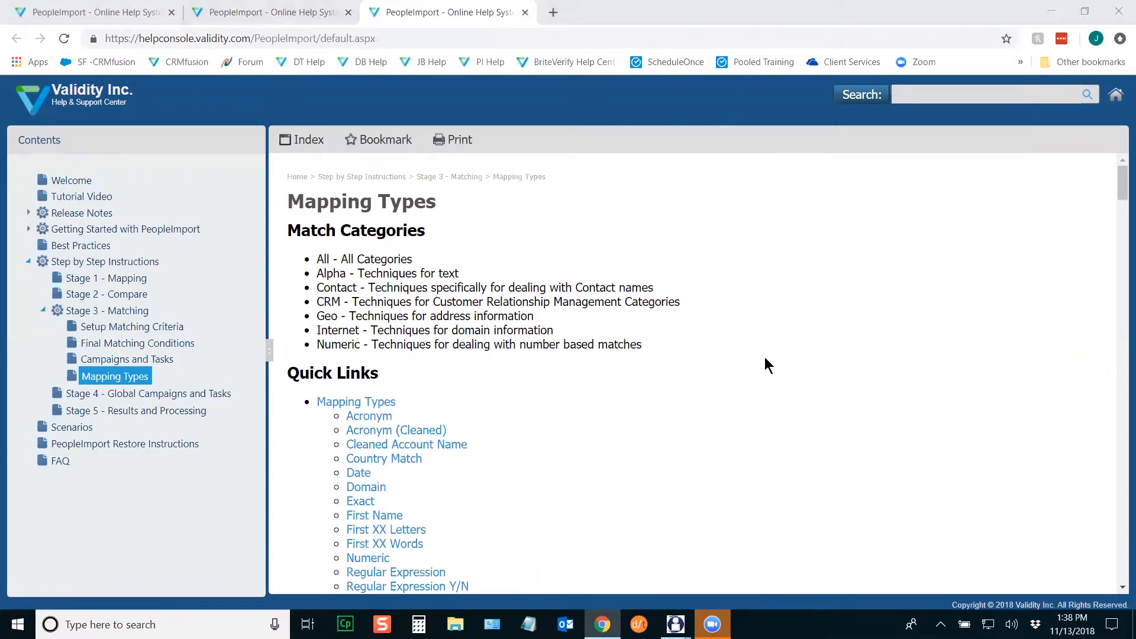
pyautogui.moveTo(675, 624)
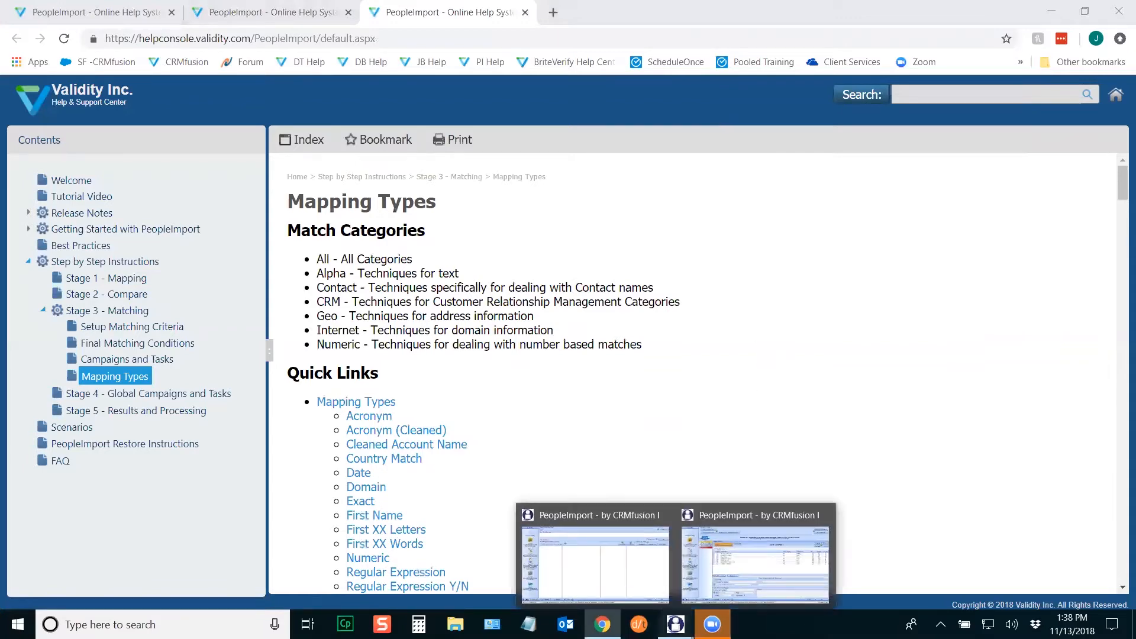
pyautogui.click(723, 562)
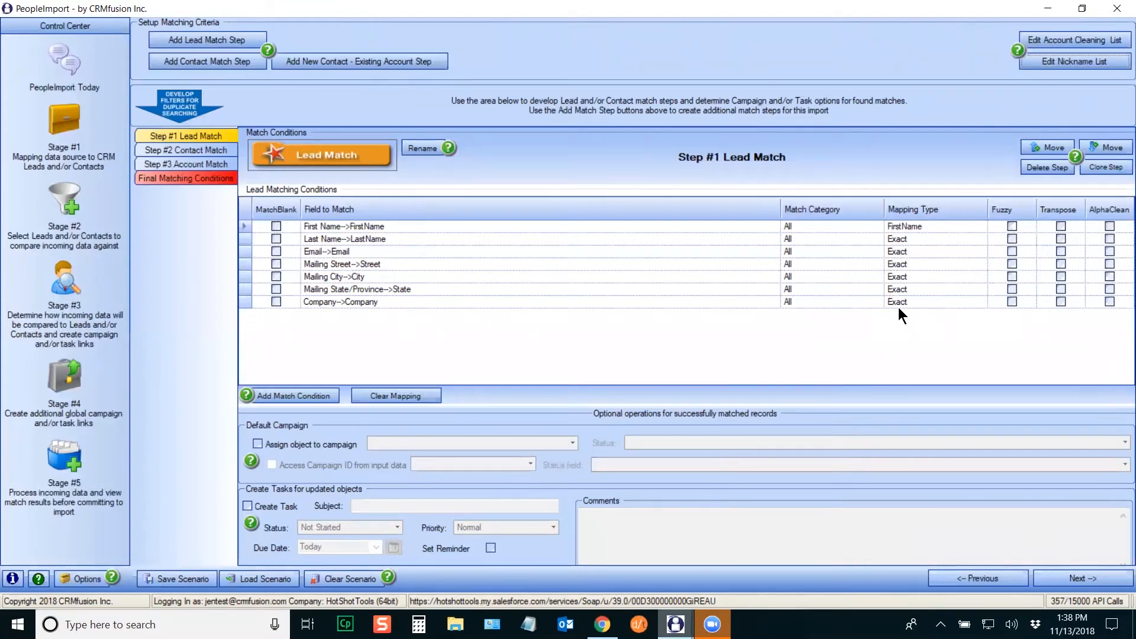
# Step: Tick Fuzzy on the Last Name->LastName lead condition
pyautogui.click(269, 240)
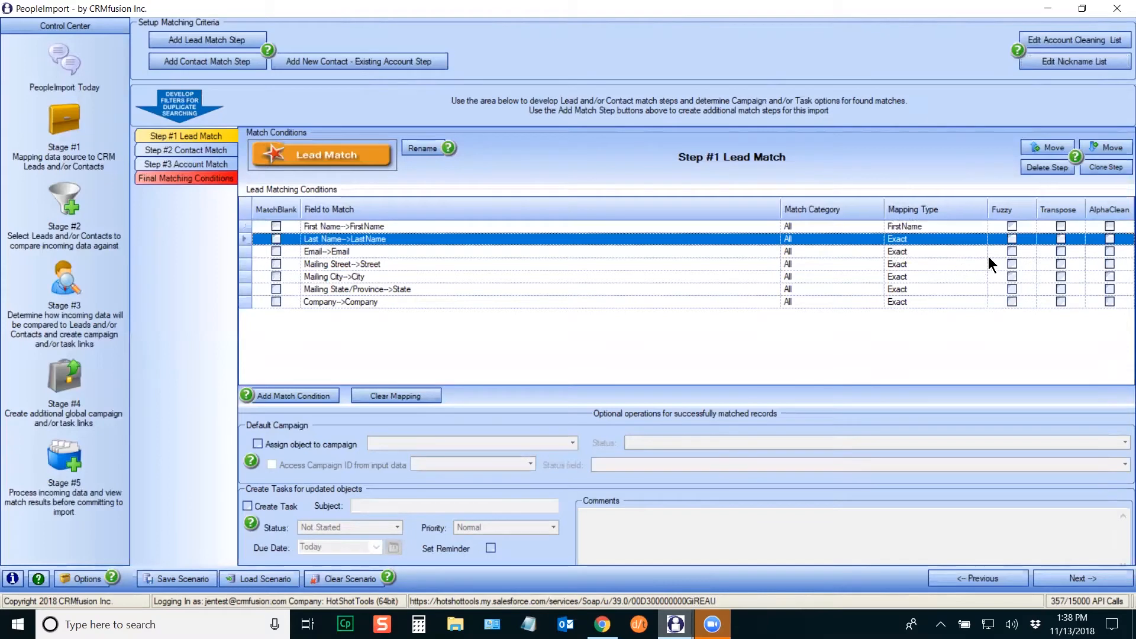
pyautogui.click(1011, 239)
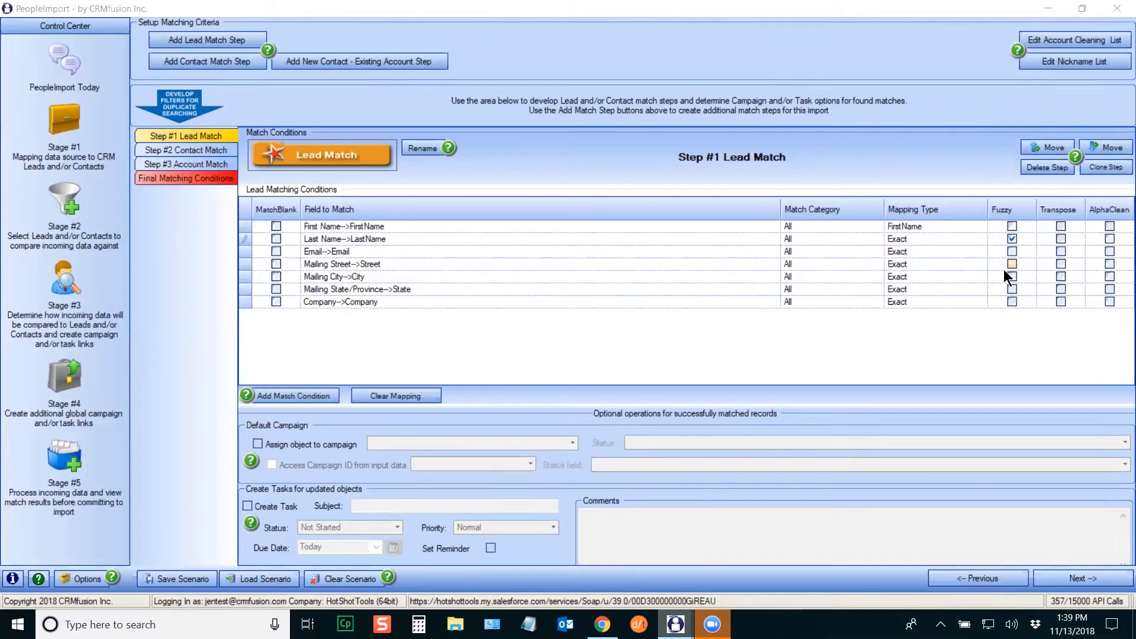
# Step: In Notepad, write the names Rinella, Jenkins and Charleston with their codes rnl, jnkn and xrlstn
pyautogui.click(528, 624)
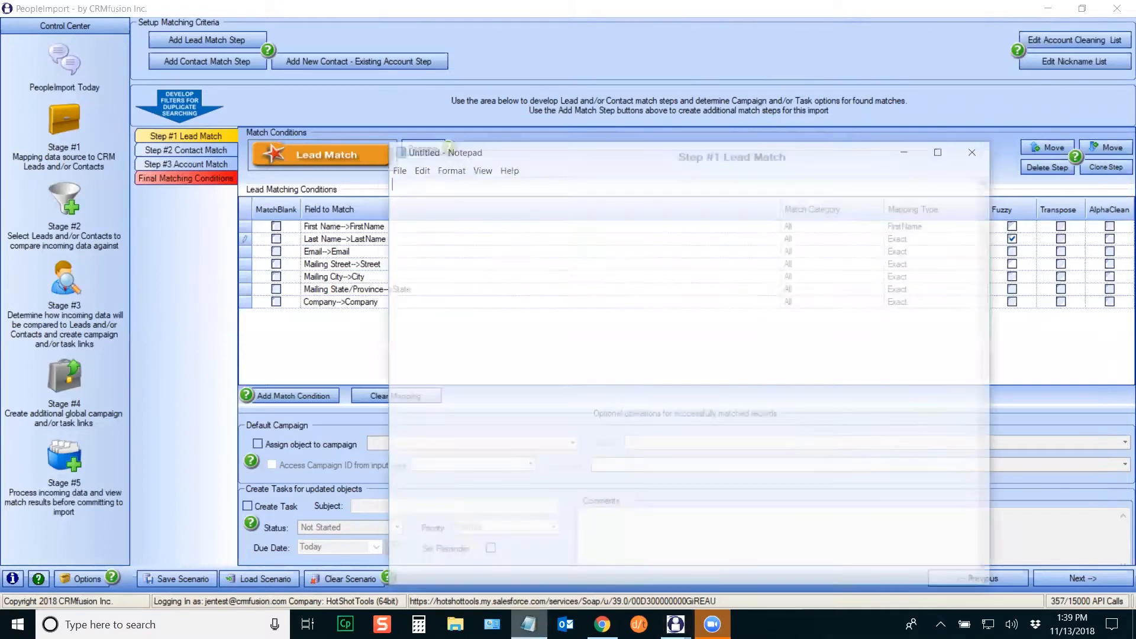
pyautogui.write('Rinella')
pyautogui.press('Return')
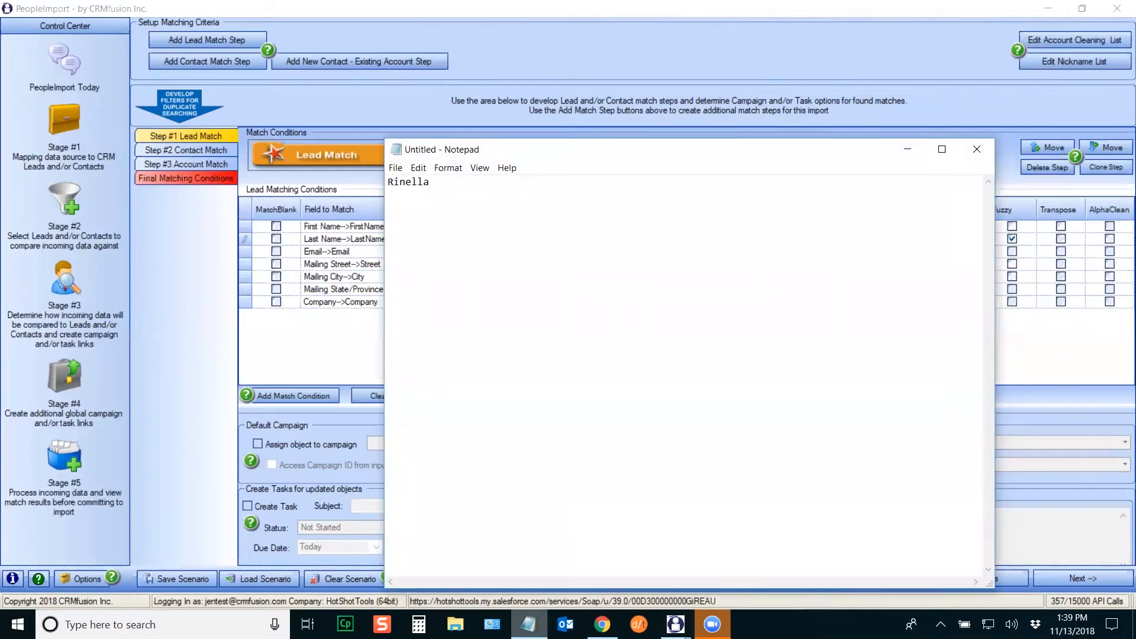
pyautogui.write('rnl')
pyautogui.moveTo(424, 184); pyautogui.dragTo(412, 183)
pyautogui.click(416, 212)
pyautogui.press('Return')
pyautogui.press('Return')
pyautogui.write('Jenkins')
pyautogui.press('Return')
pyautogui.write('jnkn')
pyautogui.press('Return')
pyautogui.press('Return')
pyautogui.write('Charleston')
pyautogui.press('Return')
pyautogui.press('Return')
pyautogui.write('xrlstn')
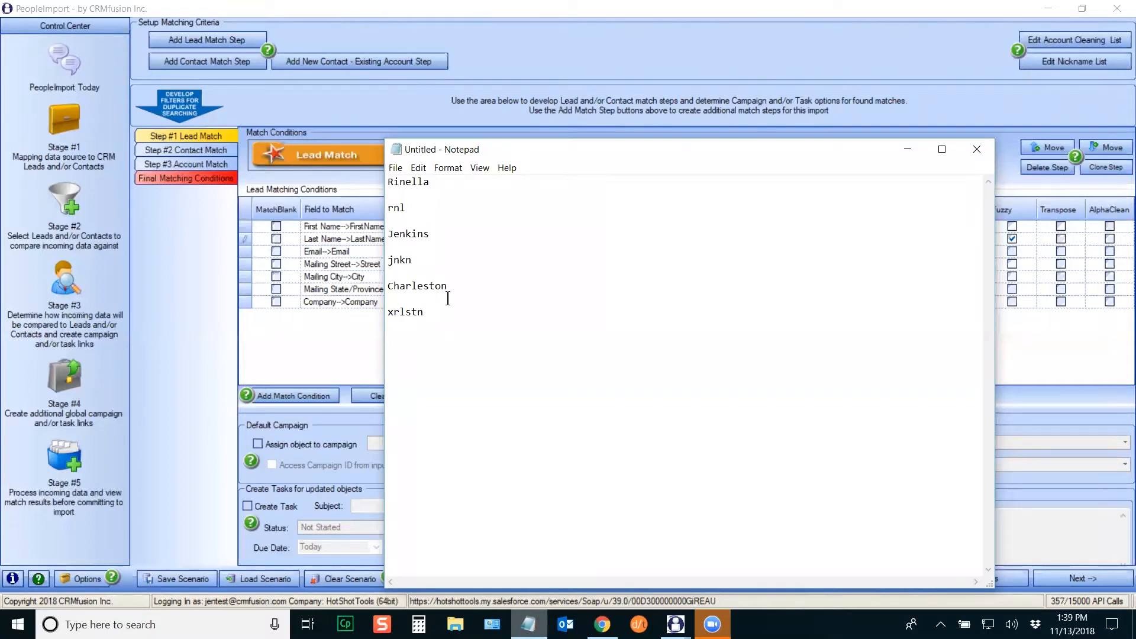
# Step: Highlight Rinella and the codes rnl and jnkn as examples, then minimize Notepad
pyautogui.moveTo(418, 210); pyautogui.dragTo(386, 209)
pyautogui.moveTo(387, 182); pyautogui.dragTo(438, 185)
pyautogui.moveTo(408, 209); pyautogui.dragTo(386, 208)
pyautogui.click(407, 211)
pyautogui.doubleClick(405, 207)
pyautogui.doubleClick(393, 259)
pyautogui.click(907, 149)
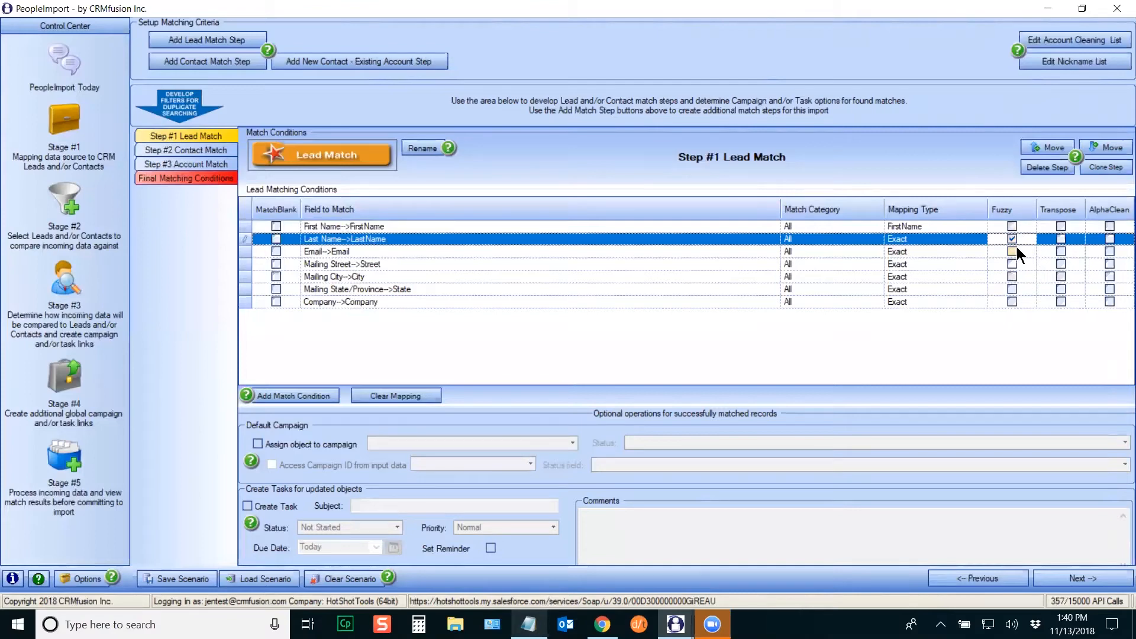
pyautogui.click(243, 252)
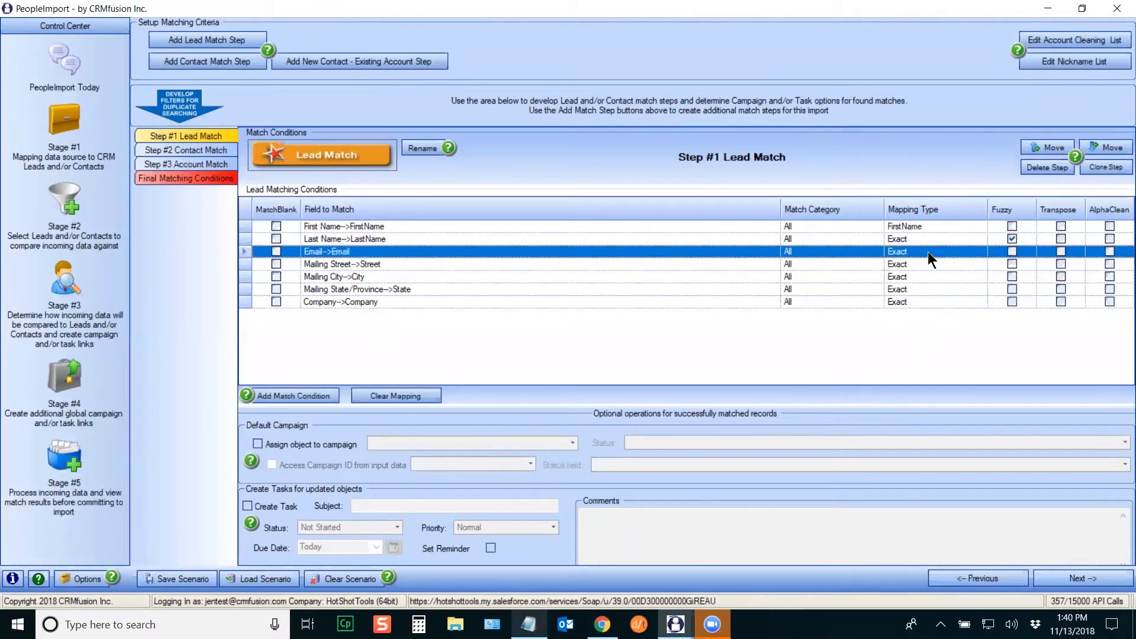
pyautogui.click(968, 252)
pyautogui.click(982, 252)
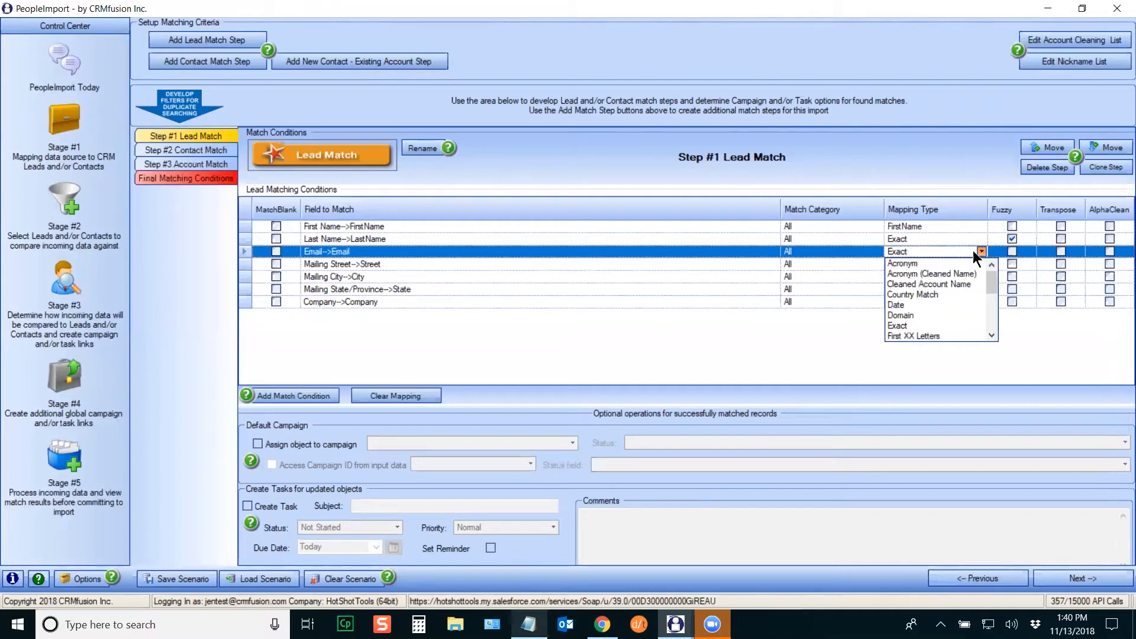
pyautogui.click(981, 252)
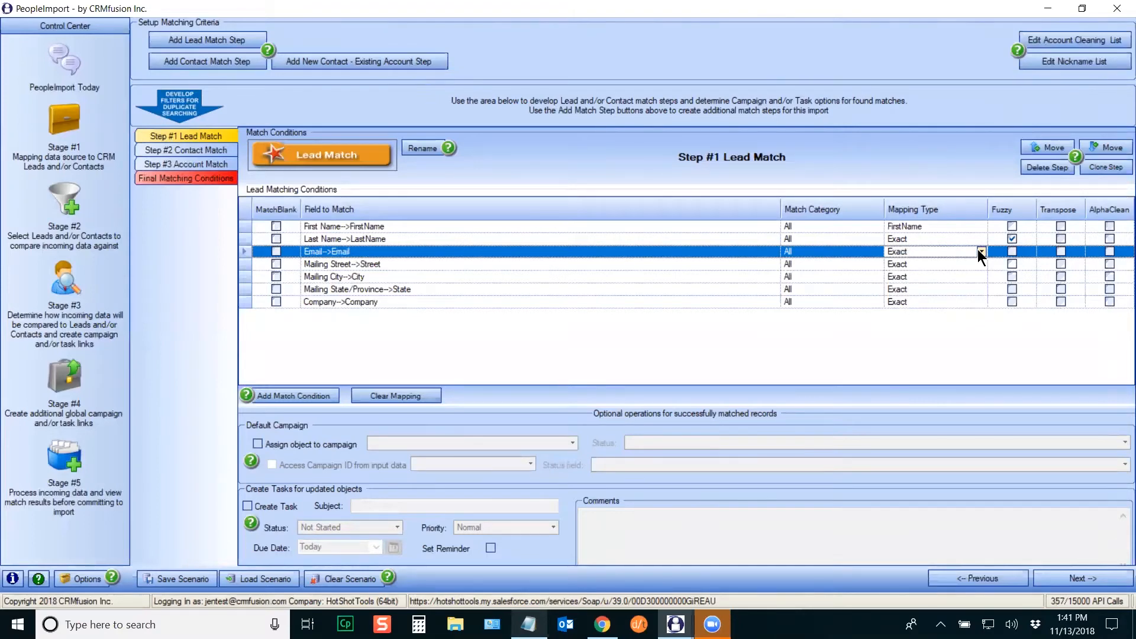
pyautogui.click(242, 265)
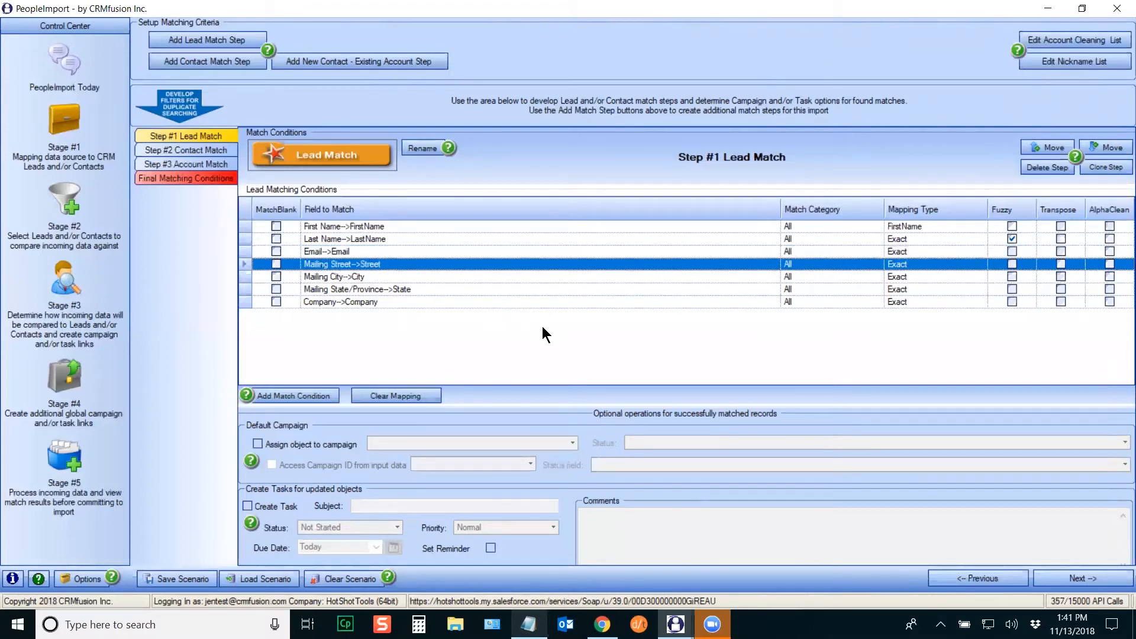
# Step: Try Street Address Match for Mailing Street, then change it to Relaxed Address Match
pyautogui.click(977, 267)
pyautogui.click(982, 264)
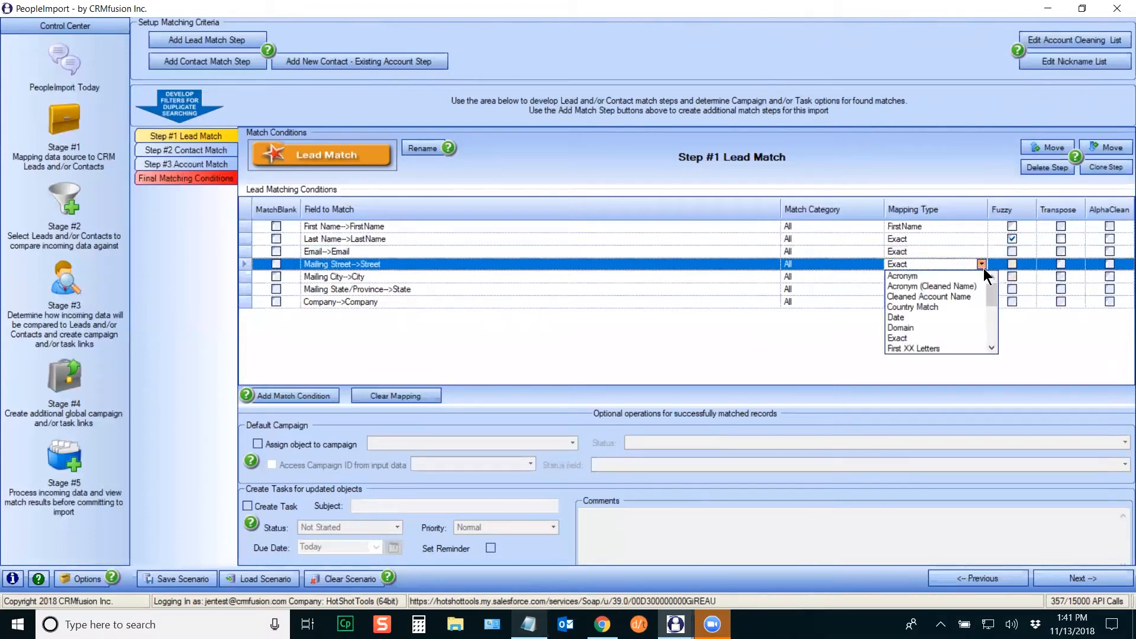
pyautogui.moveTo(990, 293); pyautogui.dragTo(988, 349)
pyautogui.click(907, 338)
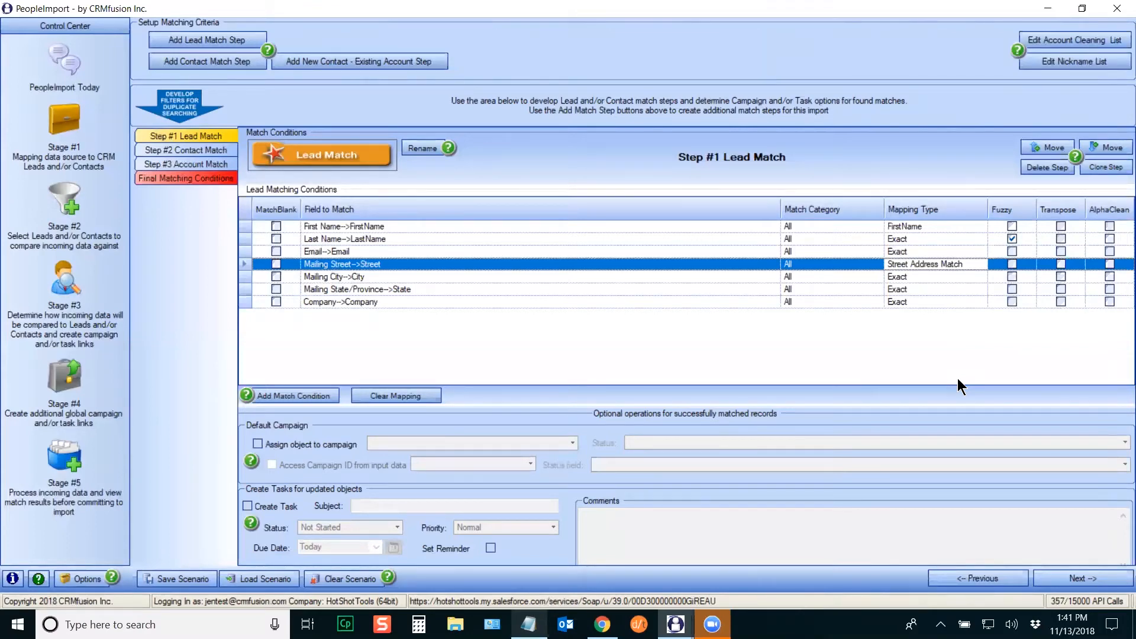
pyautogui.click(982, 264)
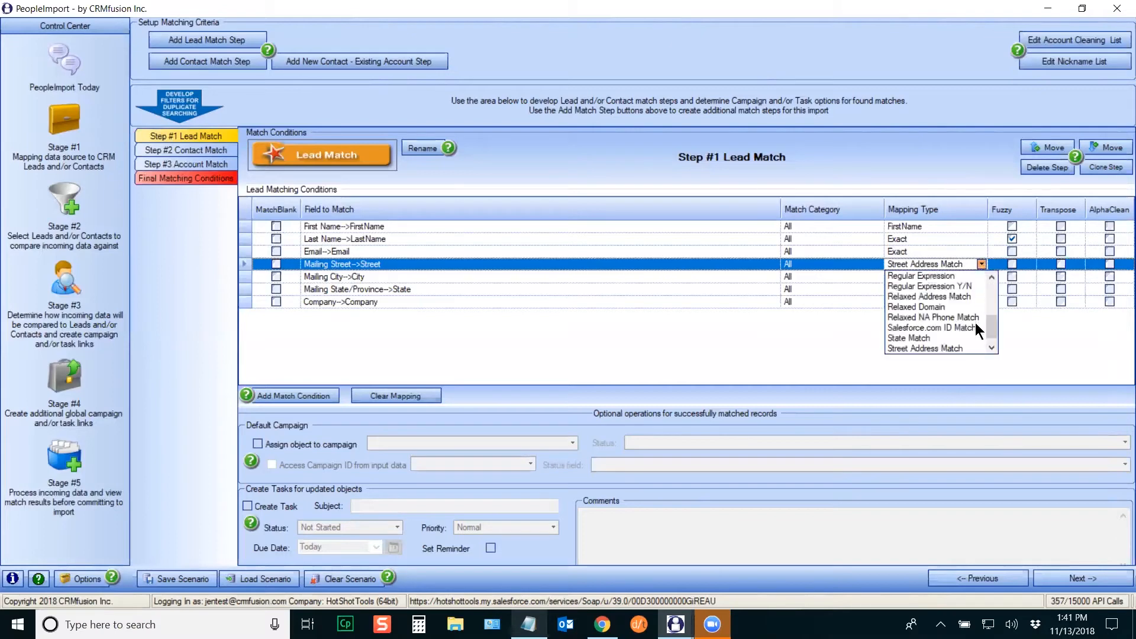
pyautogui.click(926, 296)
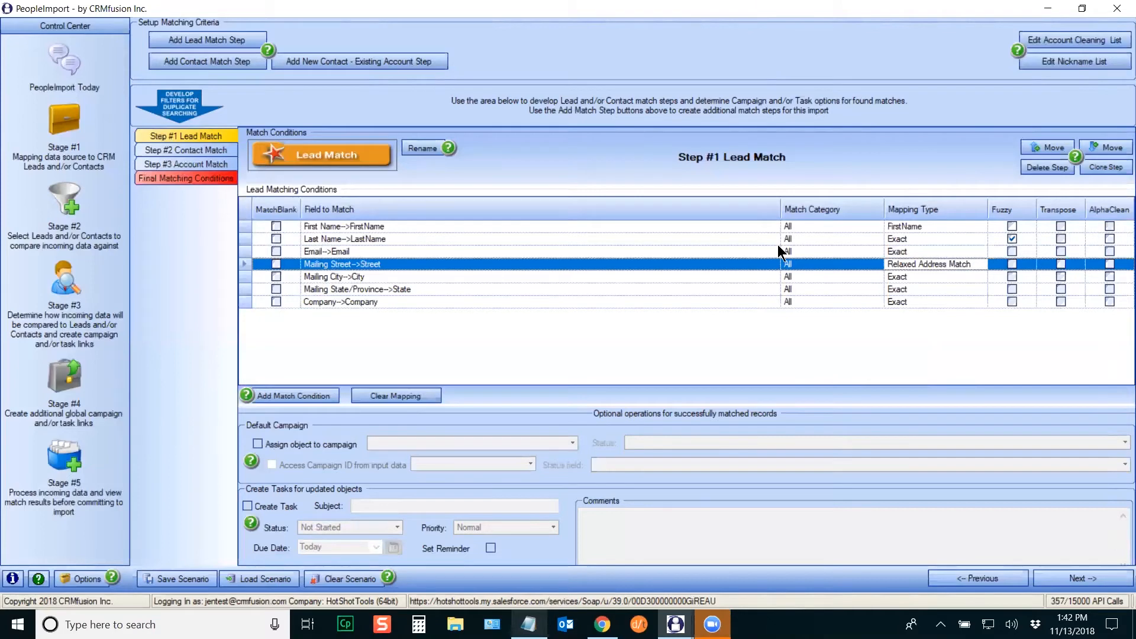
# Step: Enable Fuzzy on the Mailing City condition and set Mailing State/Province to State Match
pyautogui.click(244, 278)
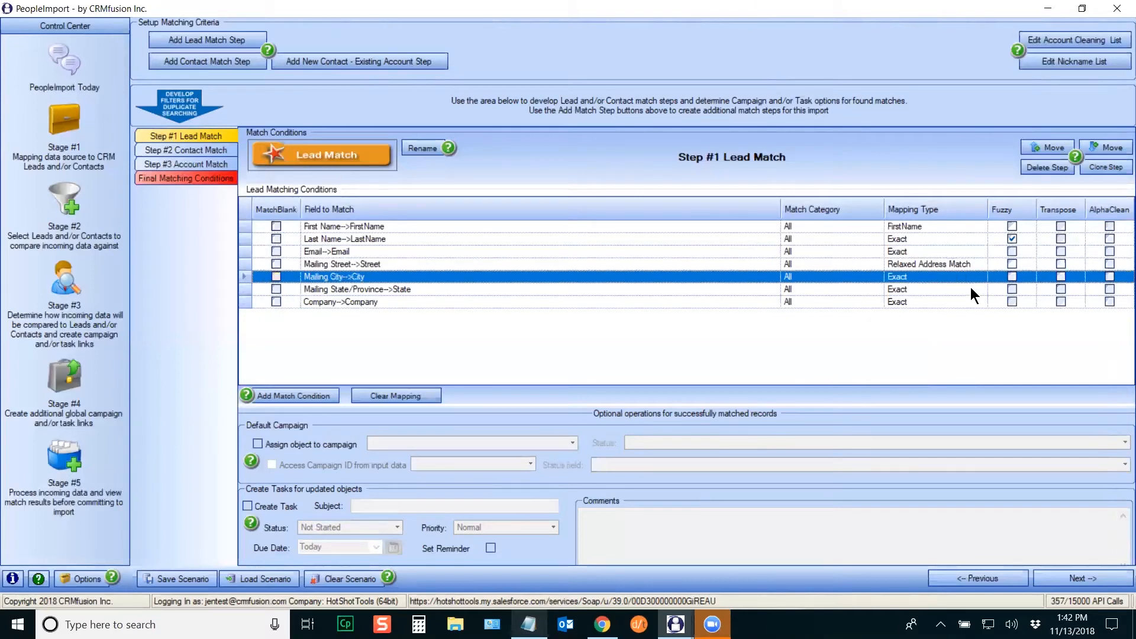
pyautogui.click(1011, 277)
pyautogui.click(259, 290)
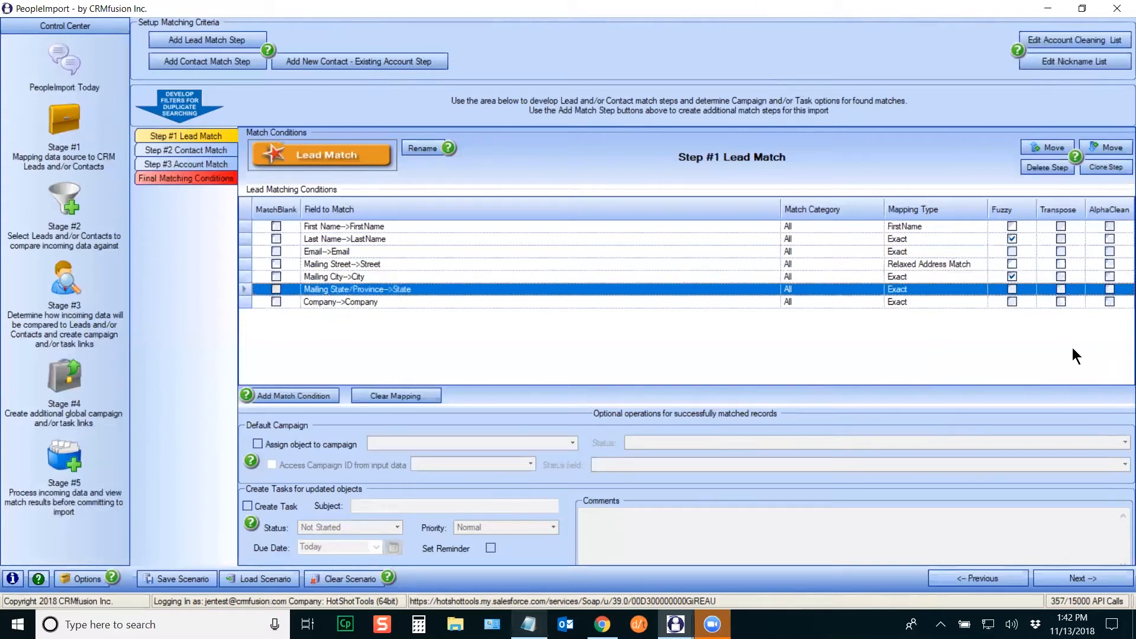
pyautogui.click(954, 290)
pyautogui.click(985, 290)
pyautogui.moveTo(987, 328); pyautogui.dragTo(989, 367)
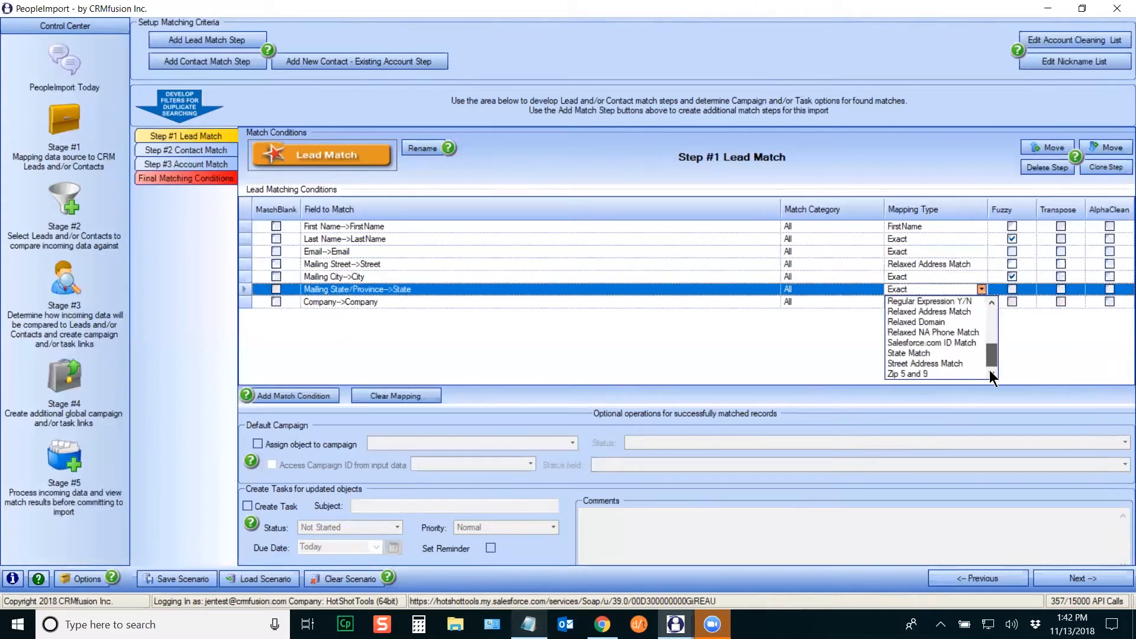
pyautogui.click(911, 352)
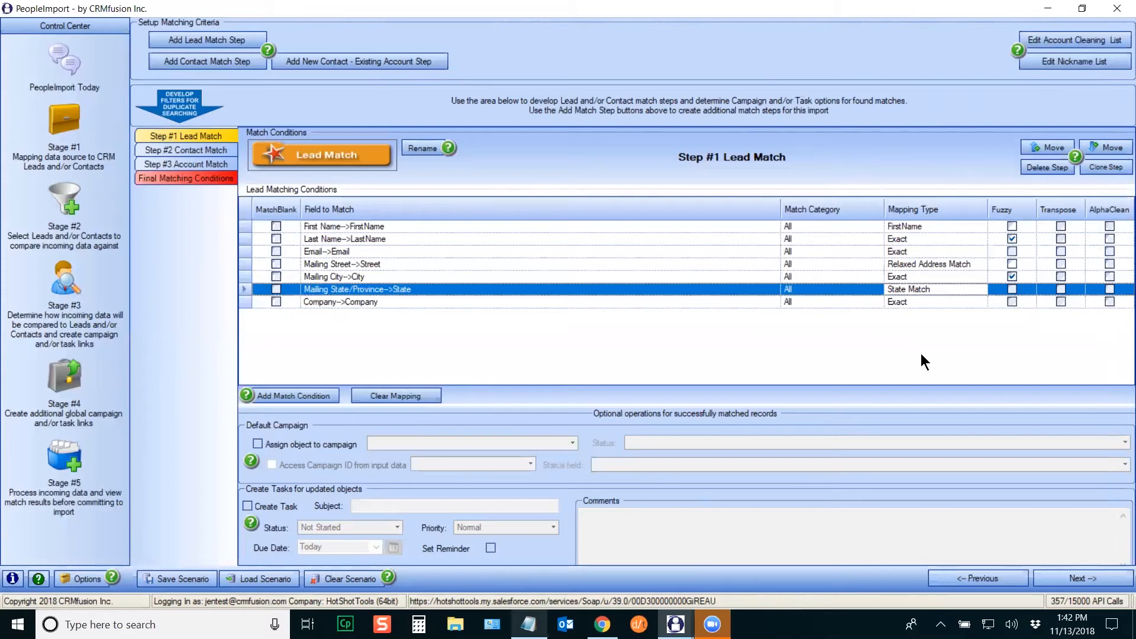
# Step: Set the Company condition's mapping type to Cleaned Account Name
pyautogui.click(242, 303)
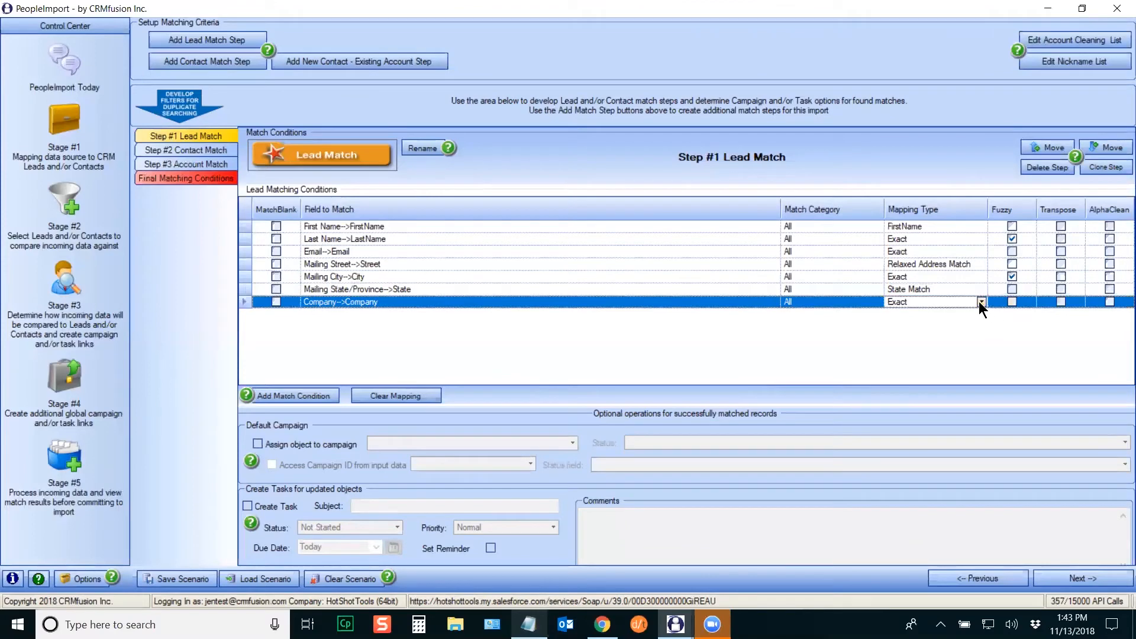
pyautogui.click(981, 303)
pyautogui.click(947, 334)
# Step: Open the Account Cleaning List's Replace Value Editor and center it on screen
pyautogui.click(1057, 37)
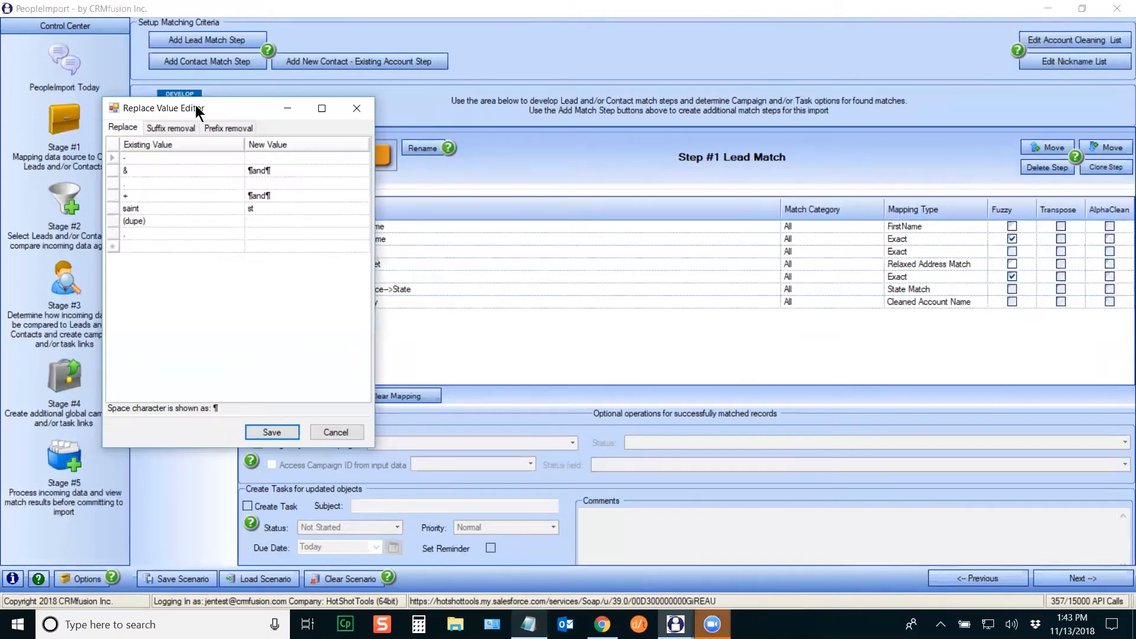
pyautogui.moveTo(197, 111); pyautogui.dragTo(574, 129)
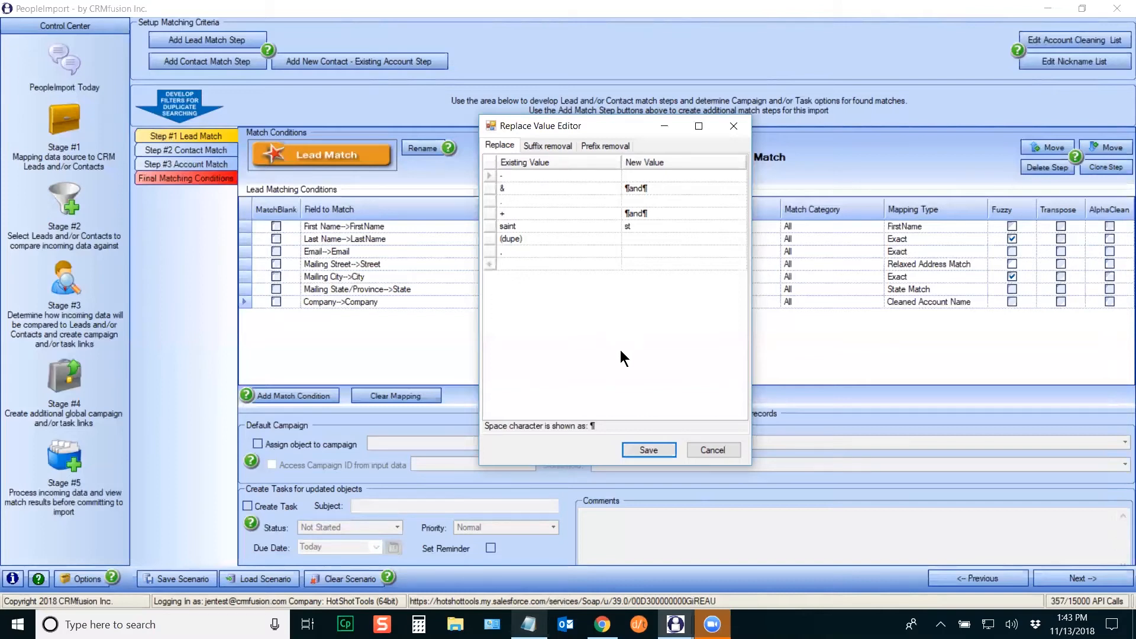
pyautogui.click(557, 148)
pyautogui.click(618, 147)
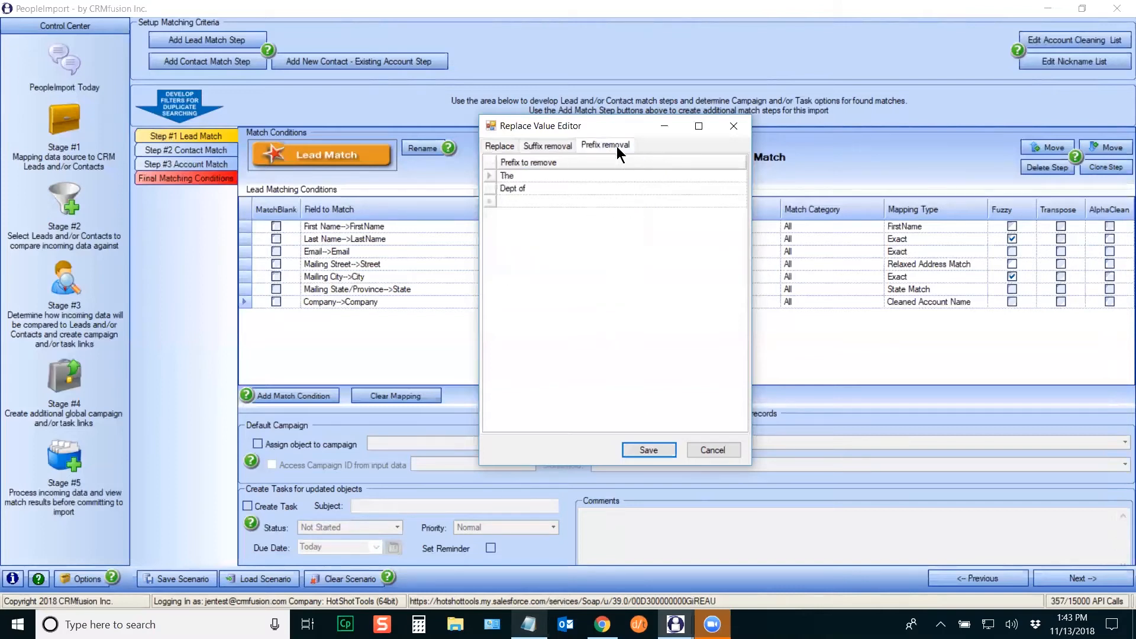
pyautogui.click(501, 146)
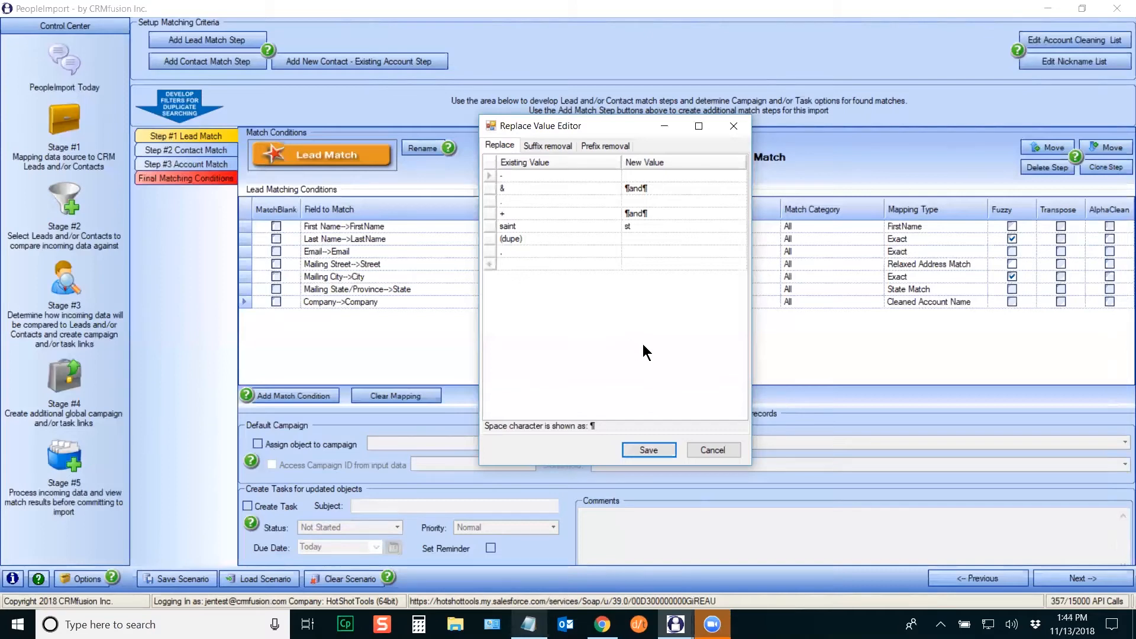
# Step: Review the hyphen, & and saint-to-st replacement rules, typing 'st' into the saint entry
pyautogui.click(487, 177)
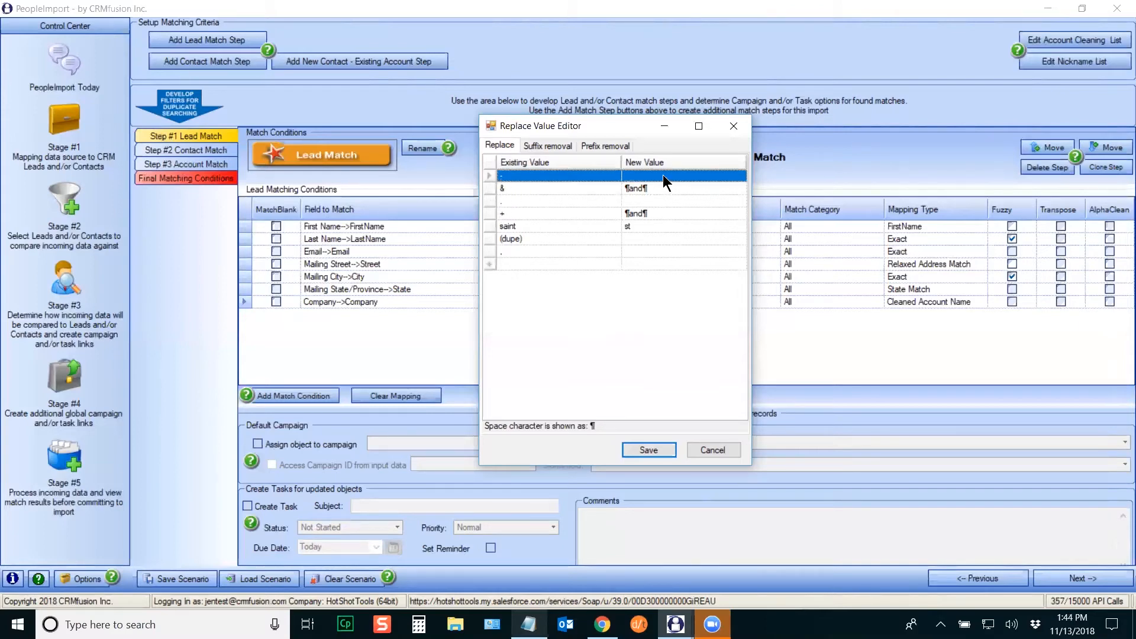
pyautogui.click(488, 189)
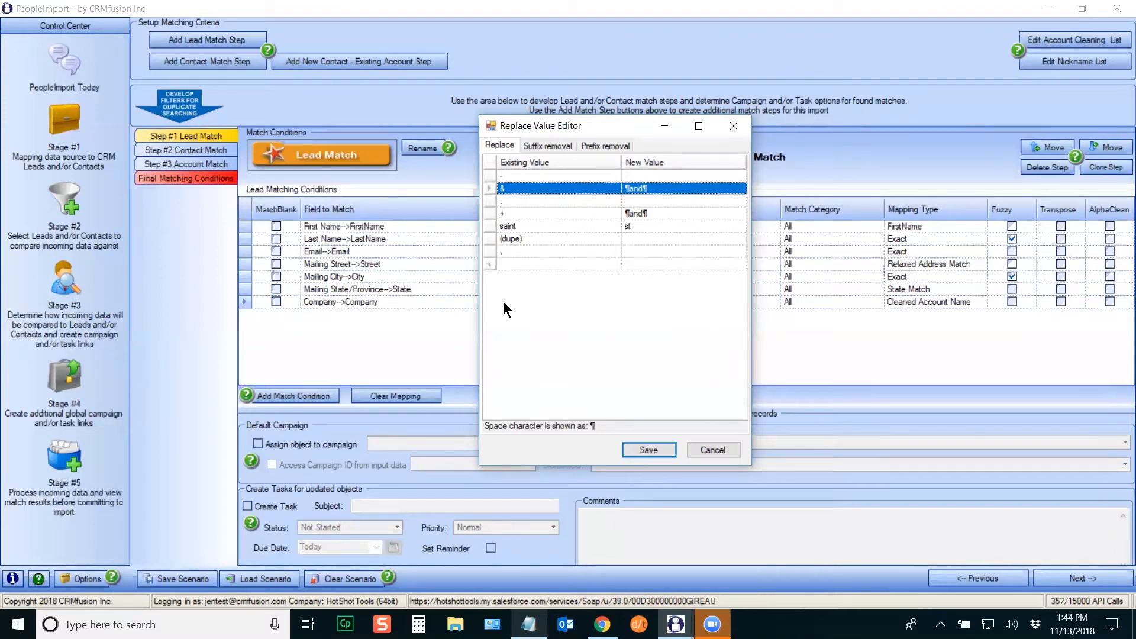
pyautogui.click(505, 226)
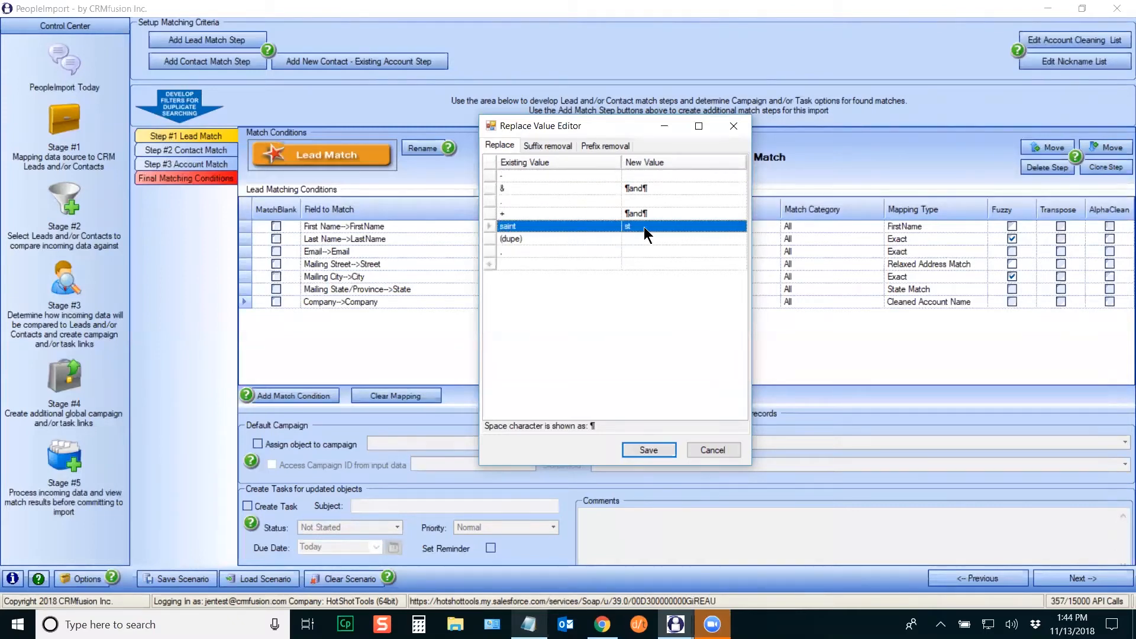
pyautogui.click(537, 265)
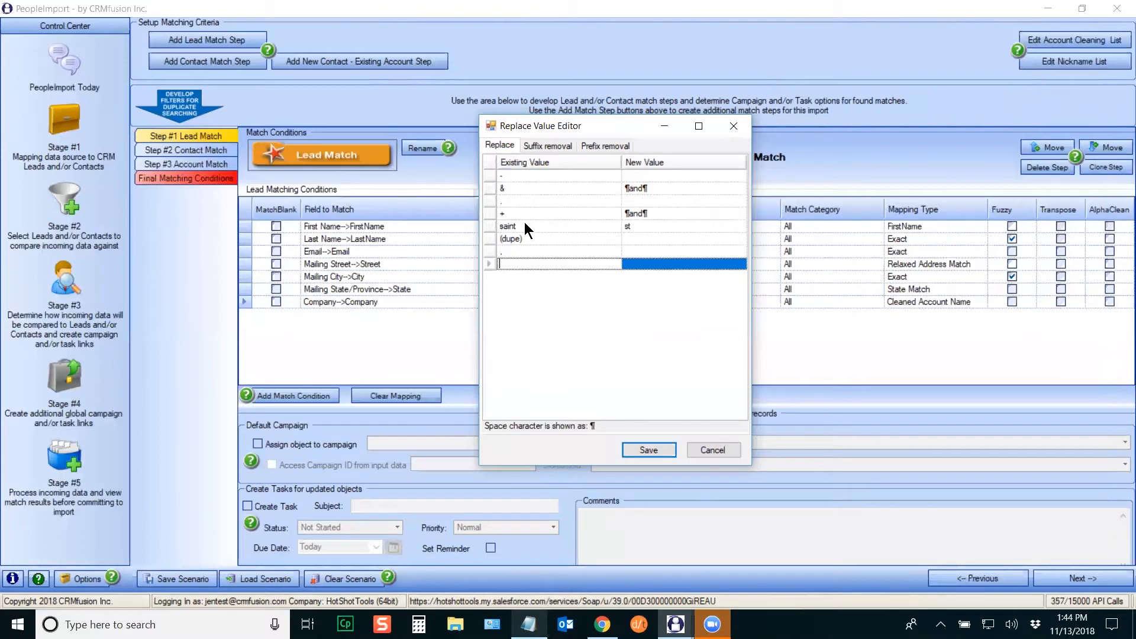
pyautogui.click(488, 226)
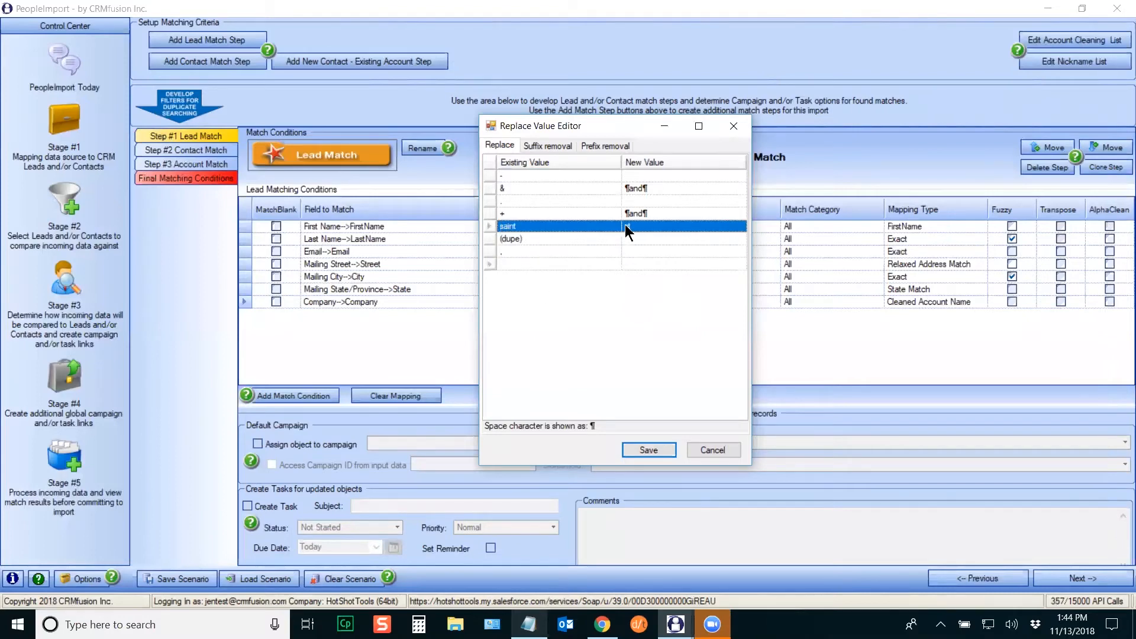
pyautogui.write('st')
# Step: View the Suffix removal and Prefix removal lists, then cancel out of the cleaning editor
pyautogui.click(547, 146)
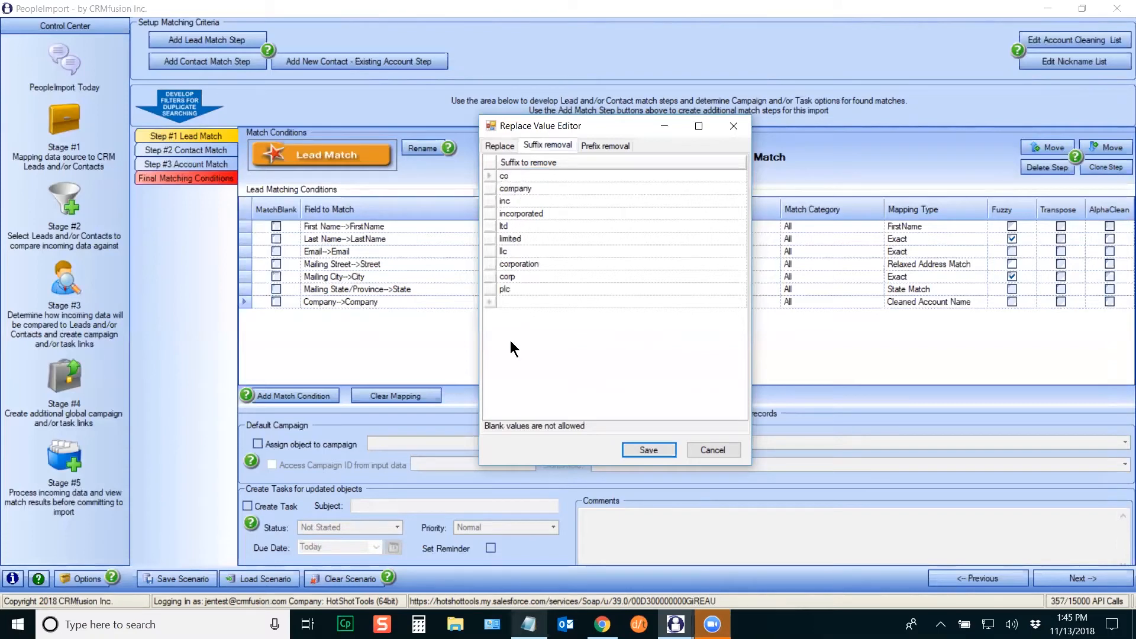
pyautogui.click(604, 147)
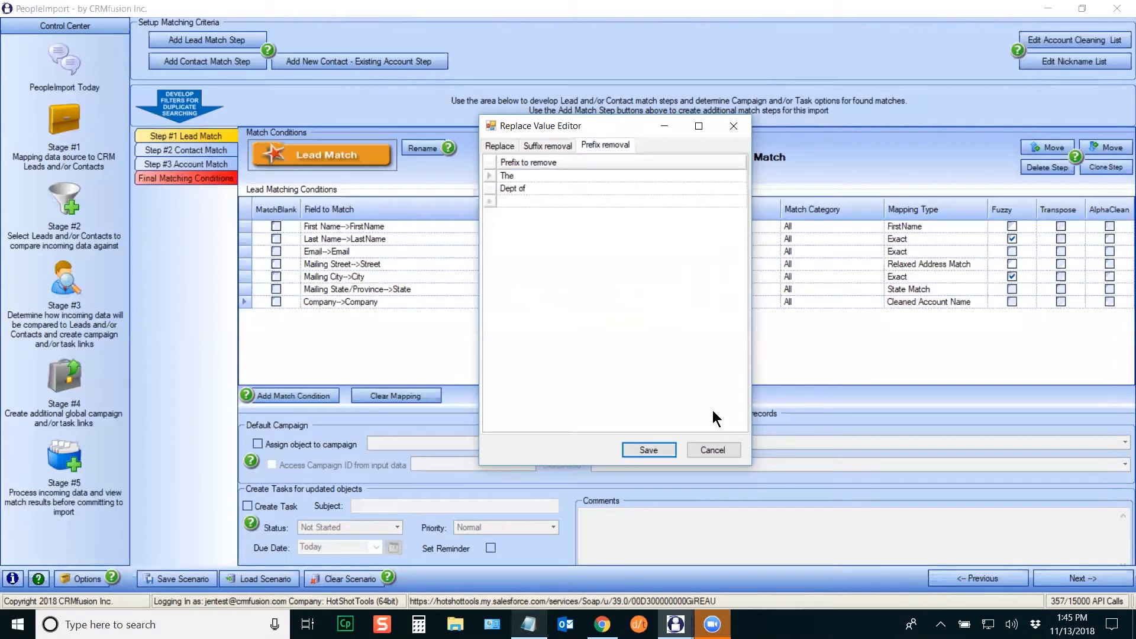
pyautogui.click(714, 449)
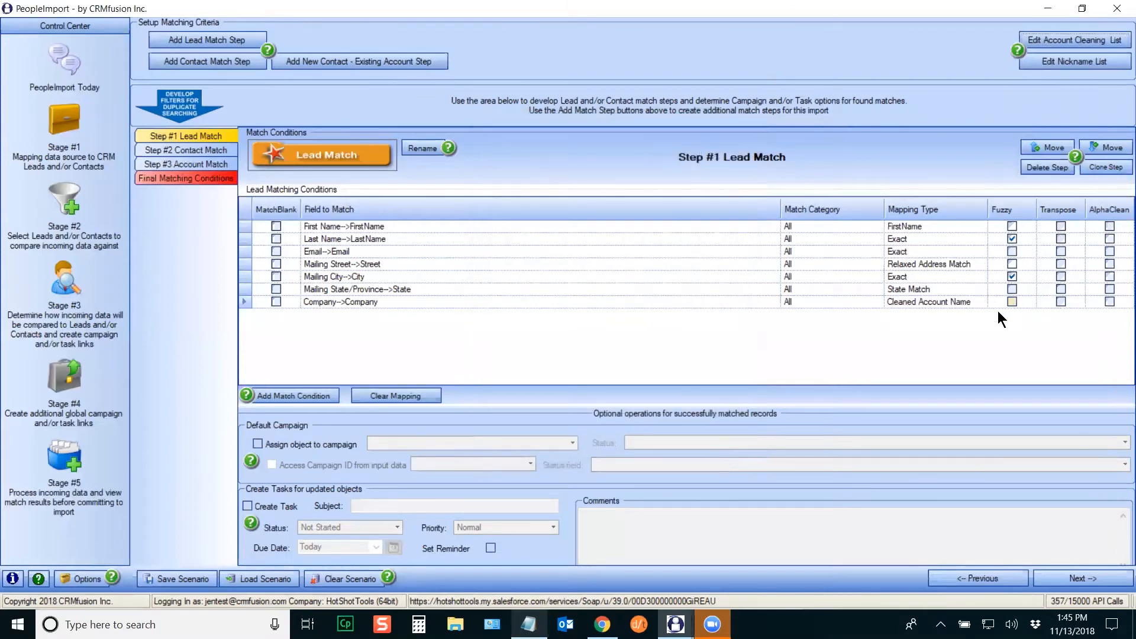
# Step: Tick Transpose and AlphaClean on the Company->Company lead condition
pyautogui.click(1061, 302)
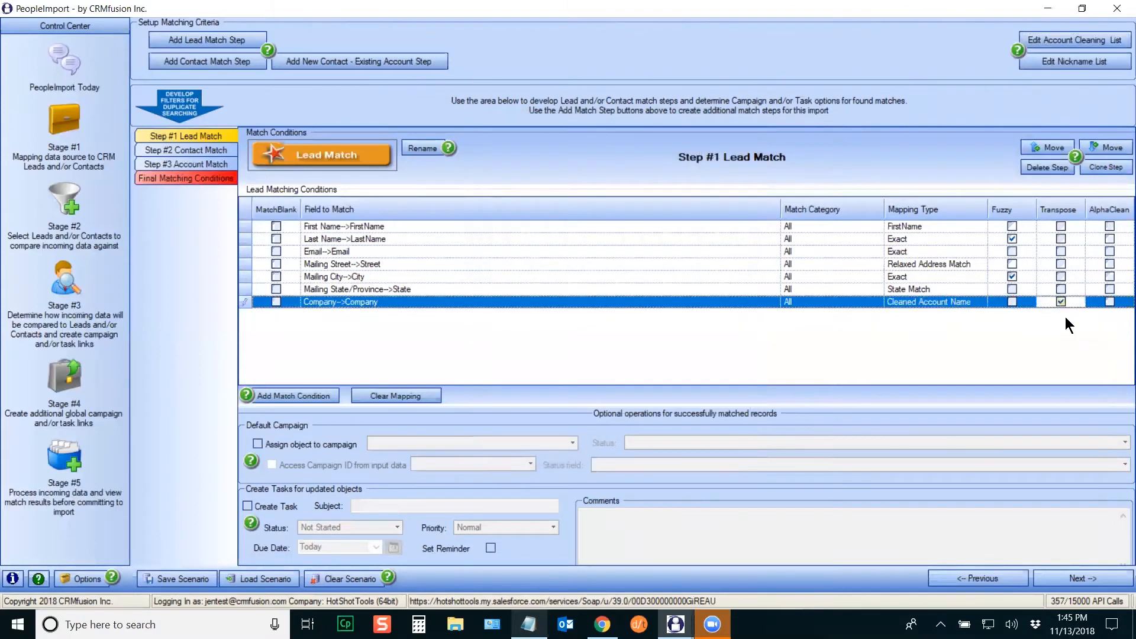
pyautogui.click(1109, 302)
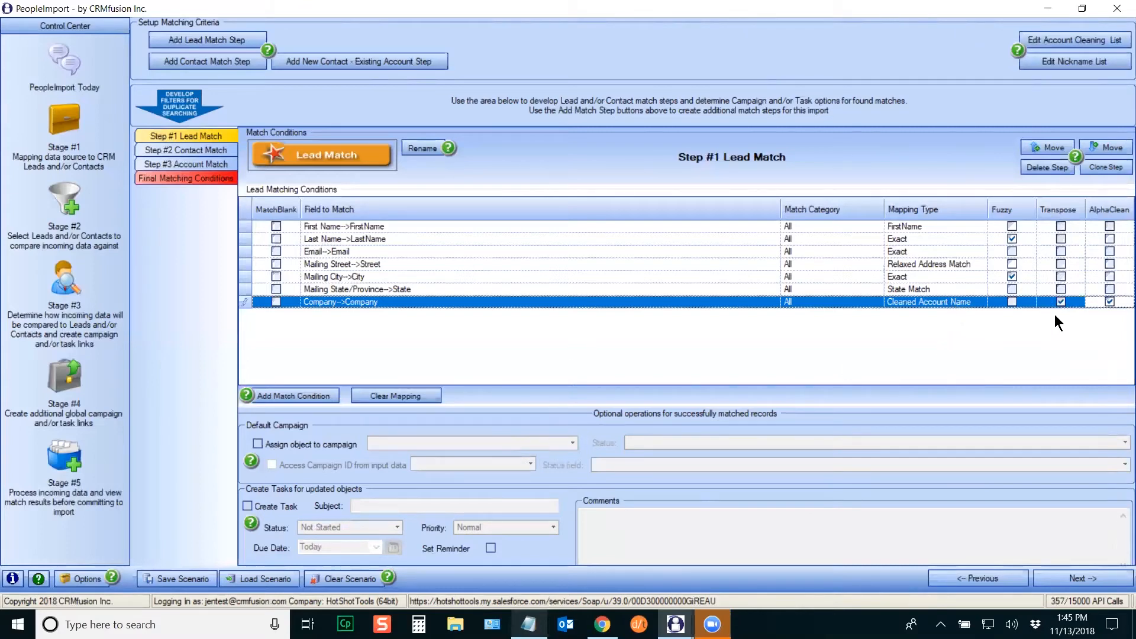
# Step: Replace the Notepad notes with 'City of Frankfurt' and 'frankfurt city of' examples
pyautogui.click(528, 625)
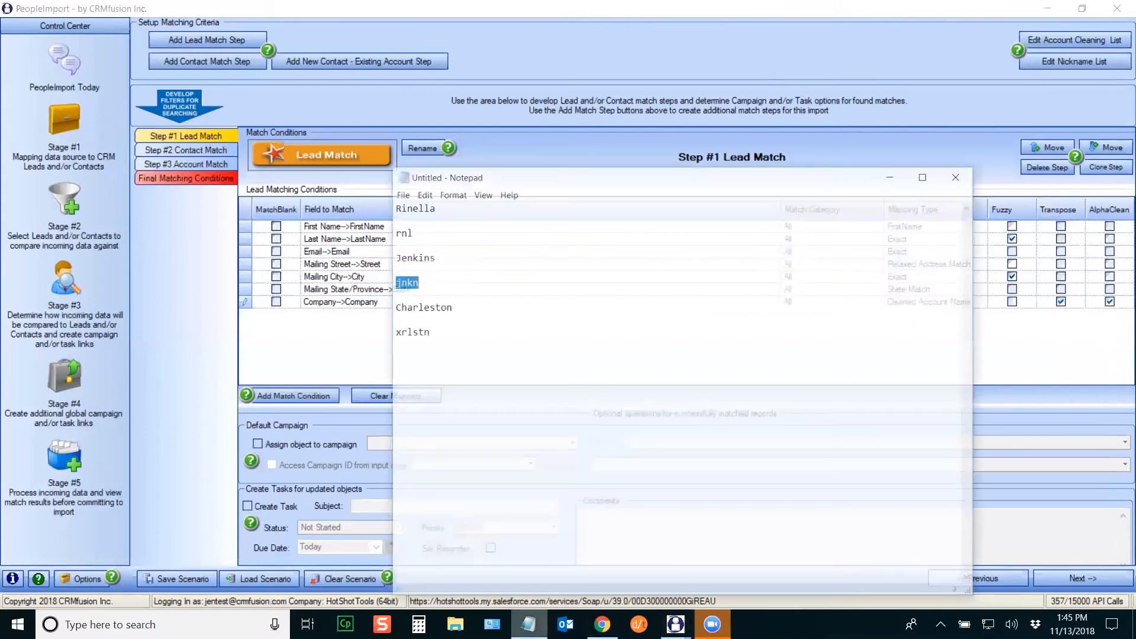
pyautogui.moveTo(384, 179); pyautogui.dragTo(488, 312)
pyautogui.press('BackSpace')
pyautogui.write('The city')
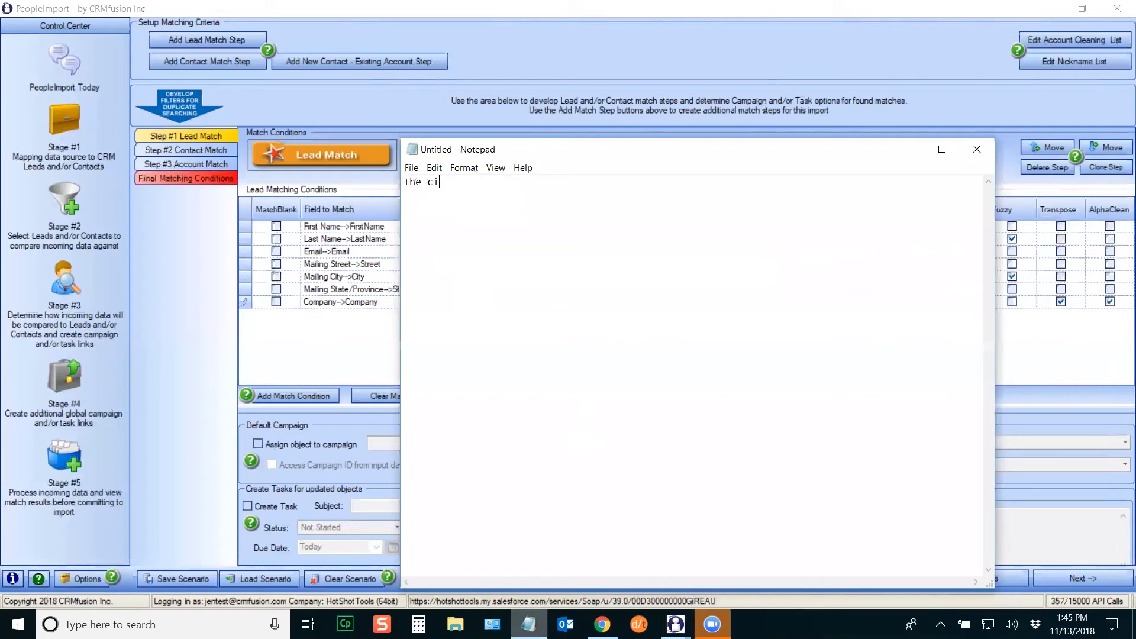
pyautogui.press('BackSpace')
pyautogui.press('BackSpace')
pyautogui.press('BackSpace')
pyautogui.press('BackSpace')
pyautogui.write('City of Frank')
pyautogui.write('furt *  ')
pyautogui.write('frankfur')
pyautogui.write('t, city of -')
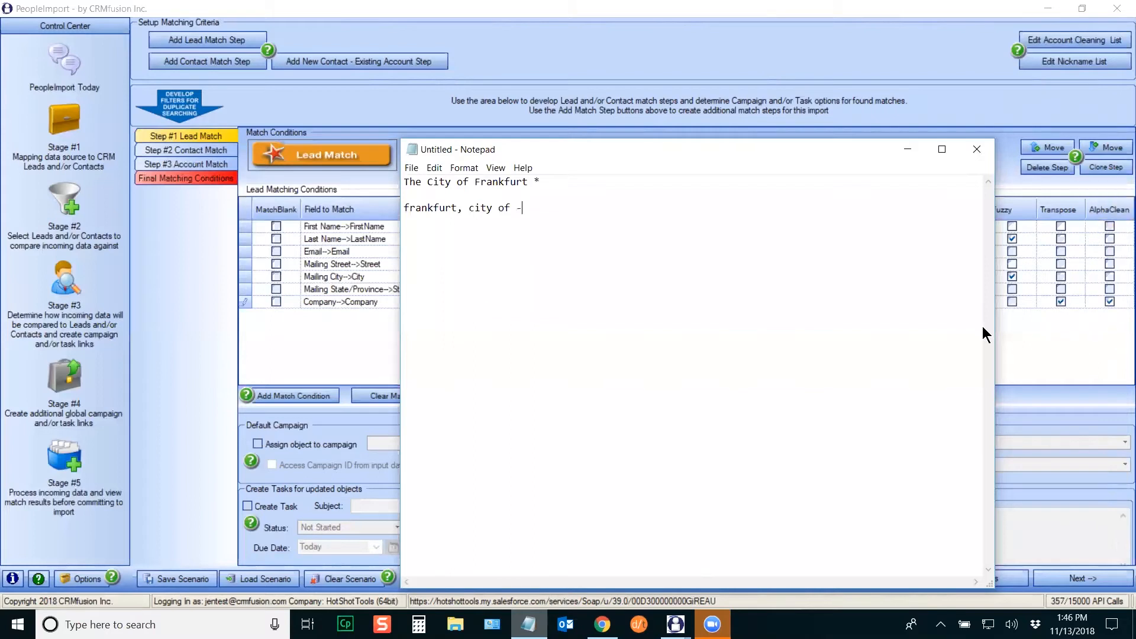
pyautogui.press('BackSpace')
pyautogui.click(523, 209)
pyautogui.press('BackSpace')
pyautogui.click(464, 209)
pyautogui.press('BackSpace')
pyautogui.moveTo(665, 153); pyautogui.dragTo(491, 149)
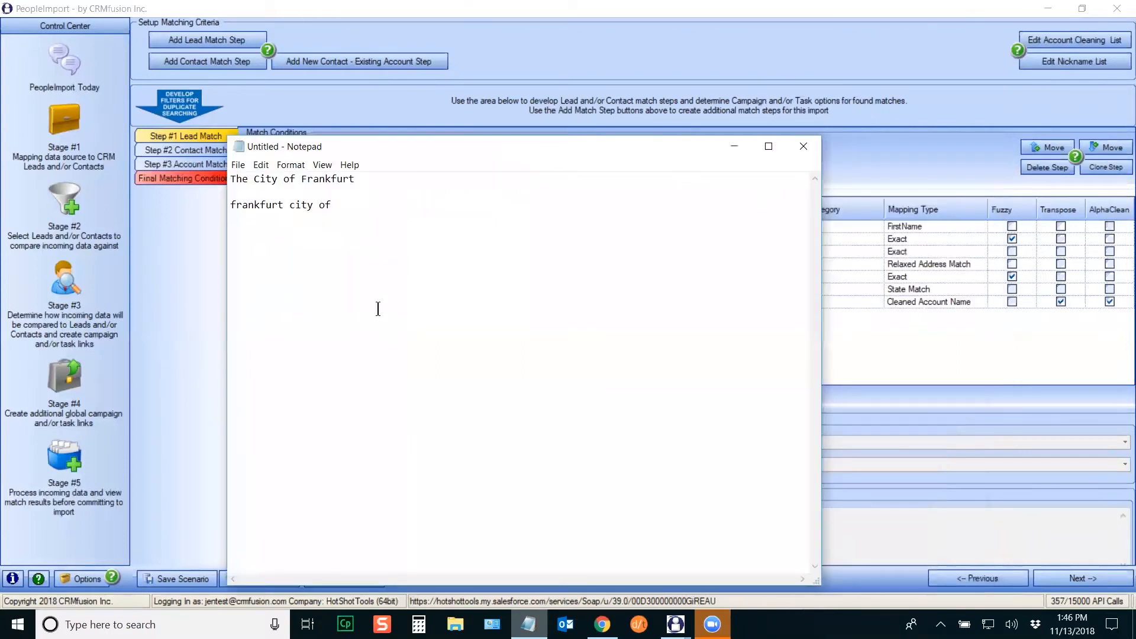
pyautogui.click(255, 179)
pyautogui.press('BackSpace')
pyautogui.press('BackSpace')
pyautogui.press('BackSpace')
pyautogui.press('BackSpace')
pyautogui.click(342, 195)
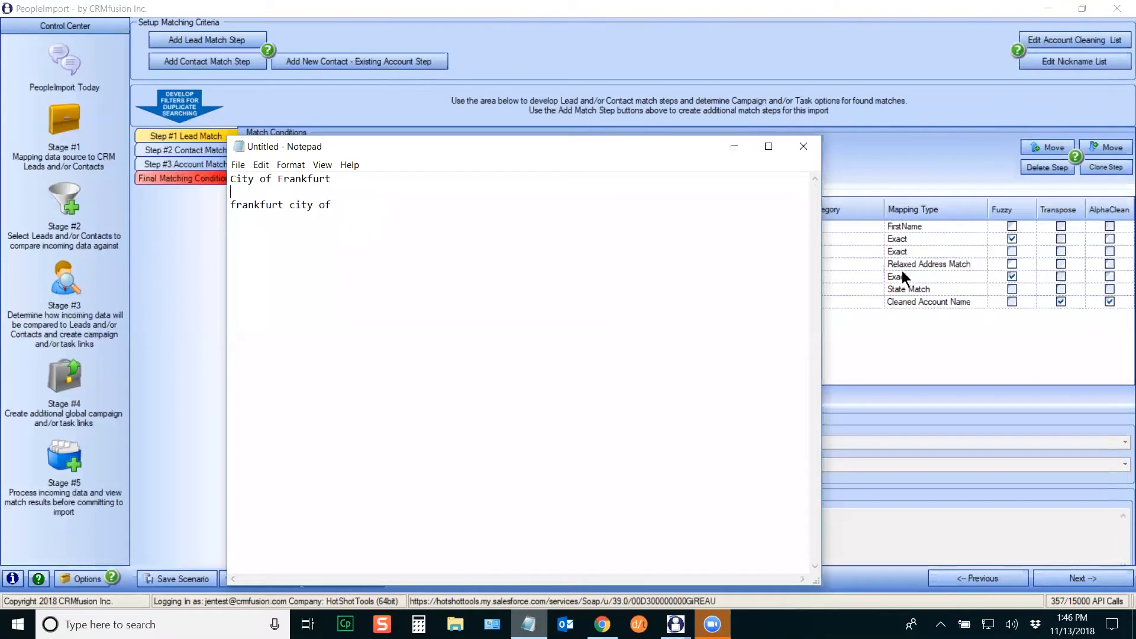
# Step: Add two 'city frankfurt of' example lines, then minimize Notepad
pyautogui.moveTo(395, 152); pyautogui.dragTo(400, 154)
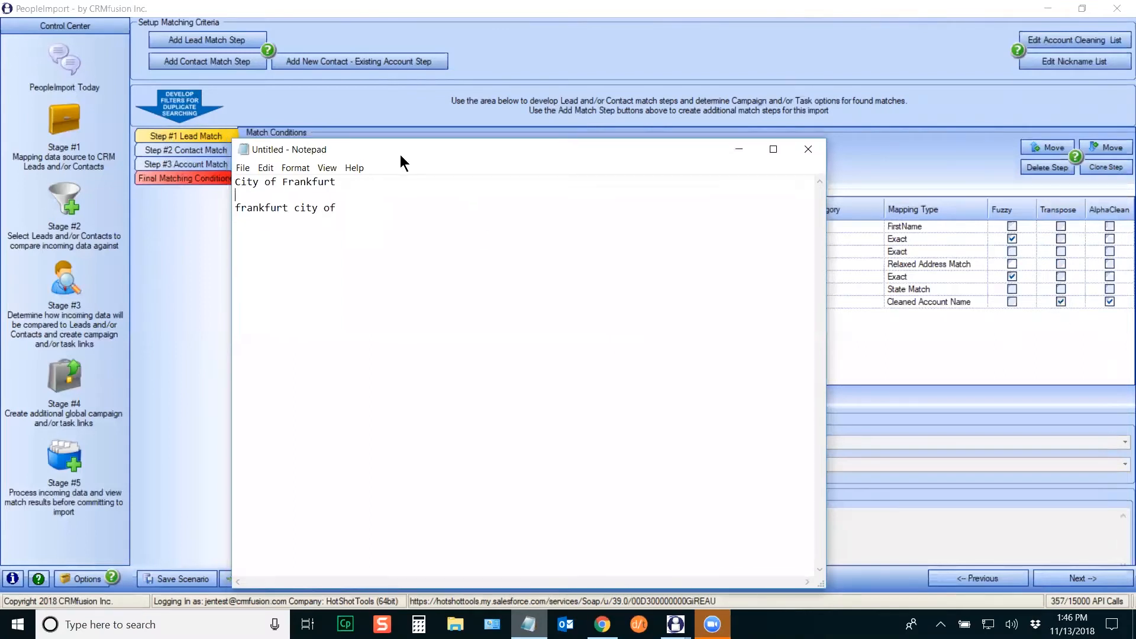
pyautogui.moveTo(500, 158); pyautogui.dragTo(608, 164)
pyautogui.press('Return')
pyautogui.write('city f')
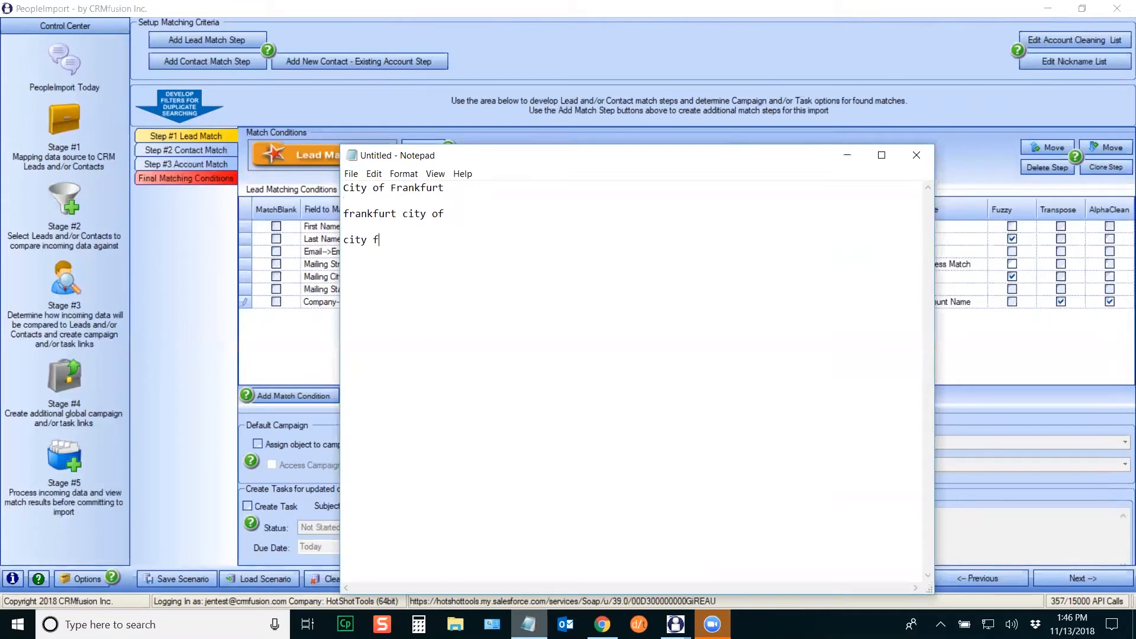
pyautogui.write('rankfurt of city frankfurt of')
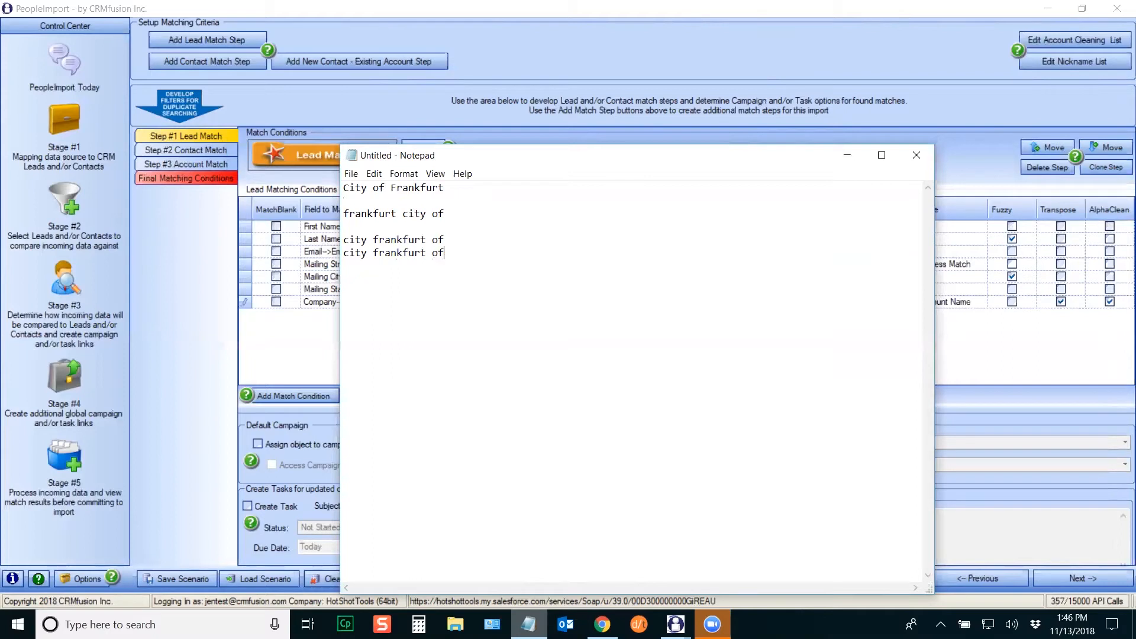
pyautogui.moveTo(345, 240); pyautogui.dragTo(453, 253)
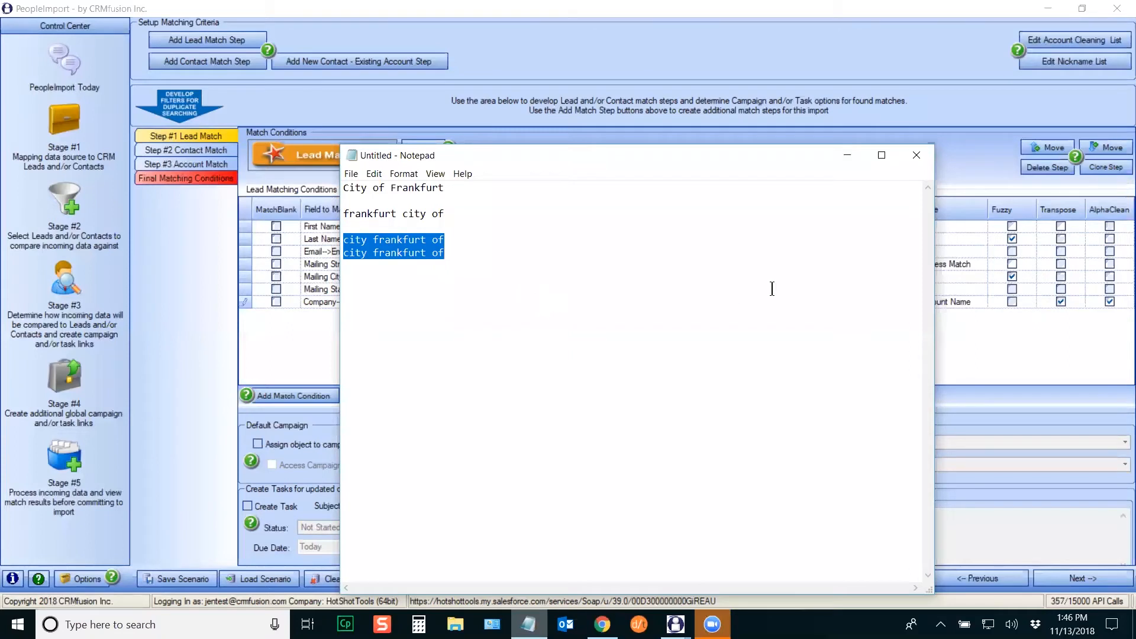
pyautogui.click(847, 156)
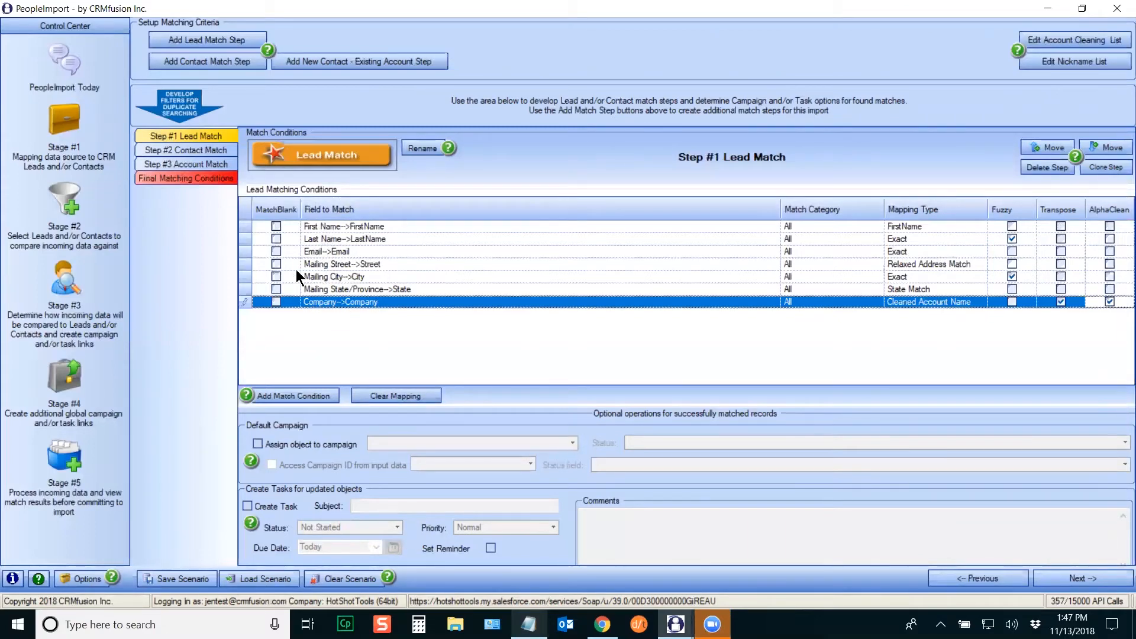
pyautogui.click(276, 301)
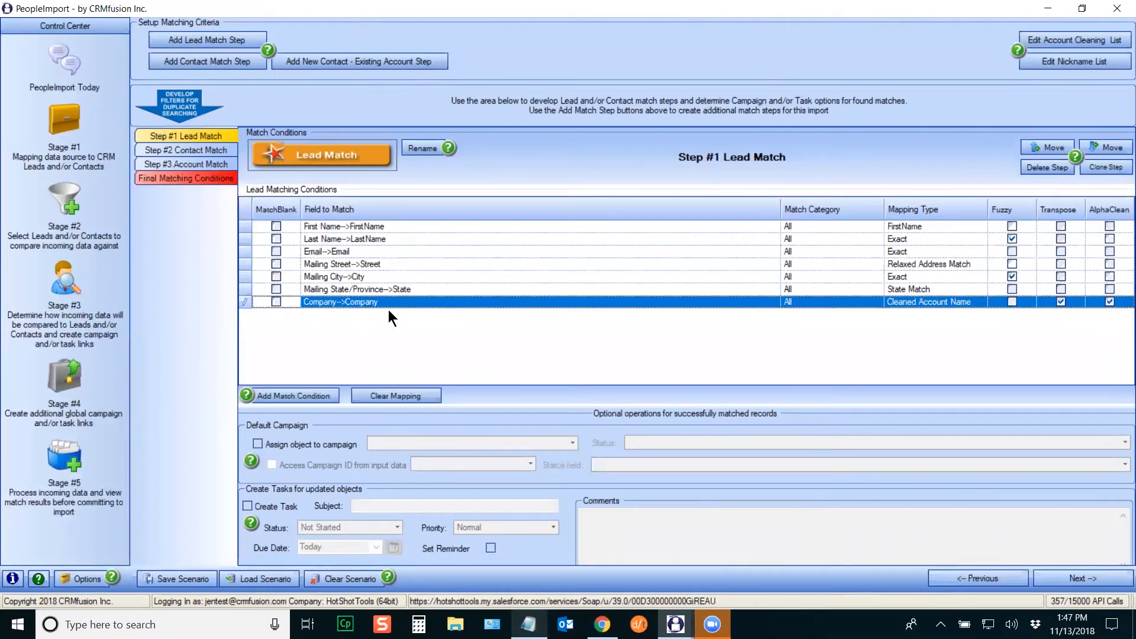
# Step: Rename Step #1 to 'Lead: Rigid - FN,LN,Email,Street,City,ST,Comp' in Edit Step Name
pyautogui.click(427, 148)
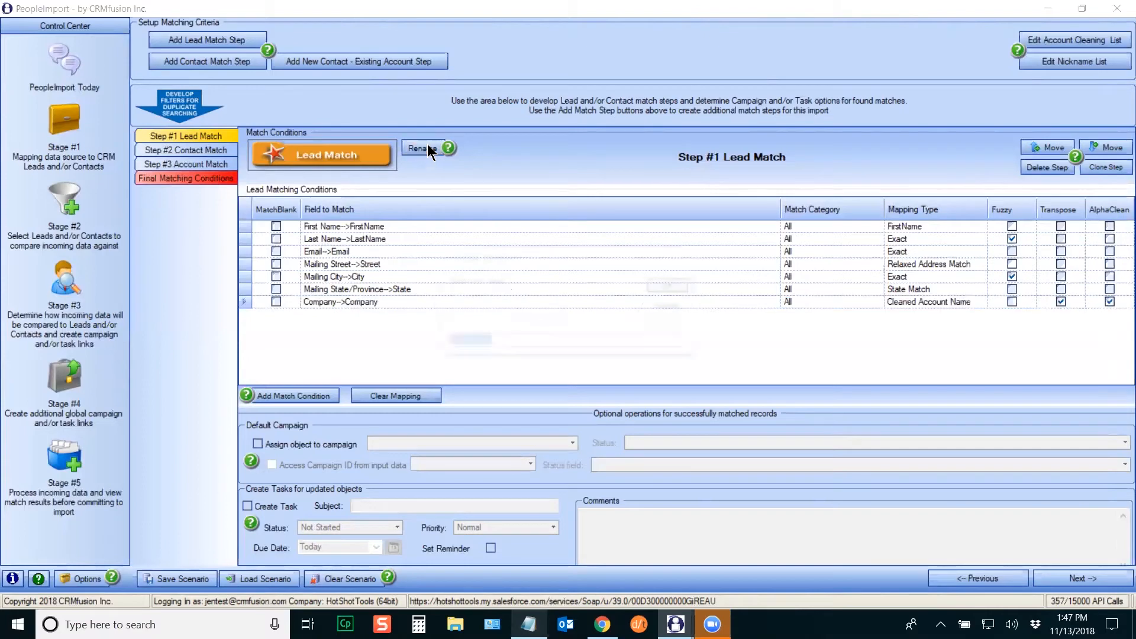
pyautogui.press('End')
pyautogui.press('BackSpace')
pyautogui.press('BackSpace')
pyautogui.press('BackSpace')
pyautogui.press('BackSpace')
pyautogui.press('BackSpace')
pyautogui.press('BackSpace')
pyautogui.write(': ')
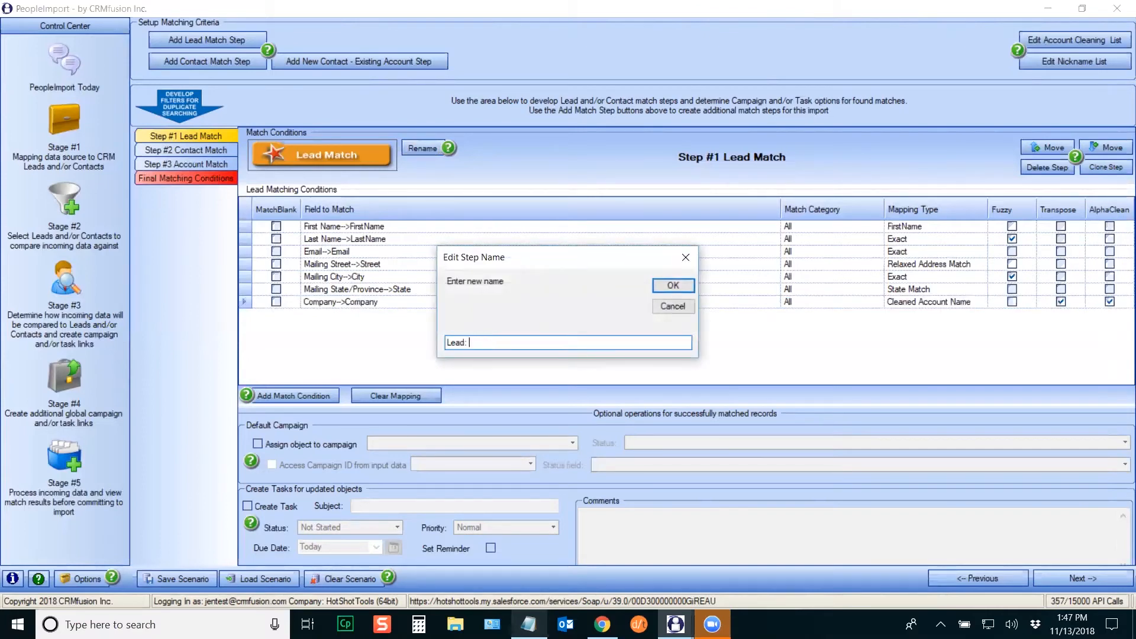
pyautogui.write('Rigid - FN,LN,Email,Street,City,ST,Comp')
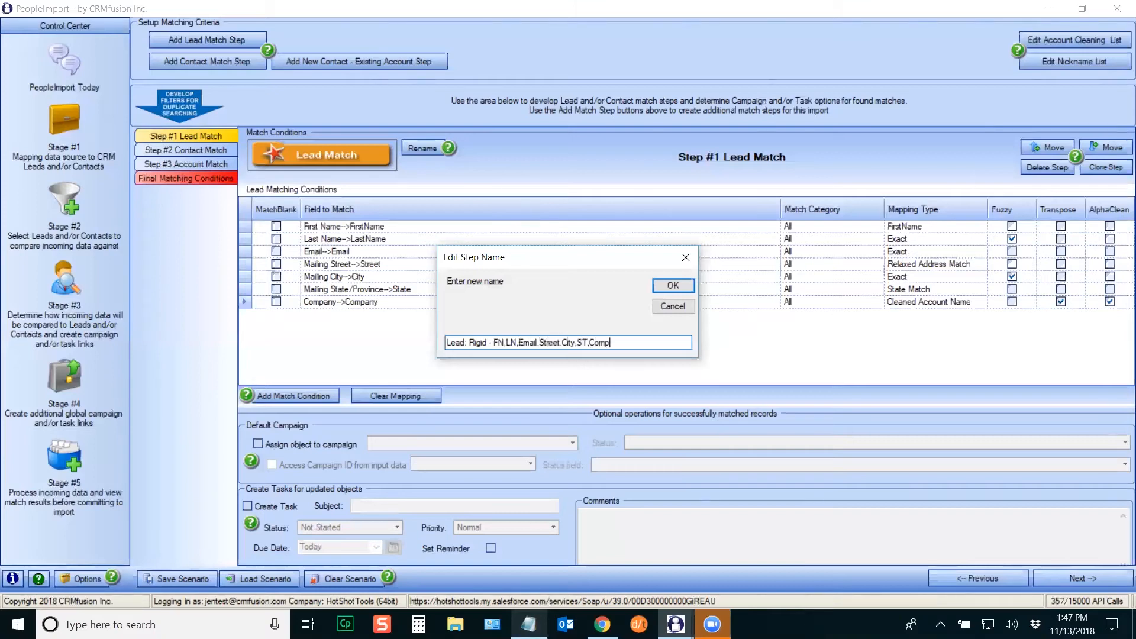
pyautogui.click(674, 286)
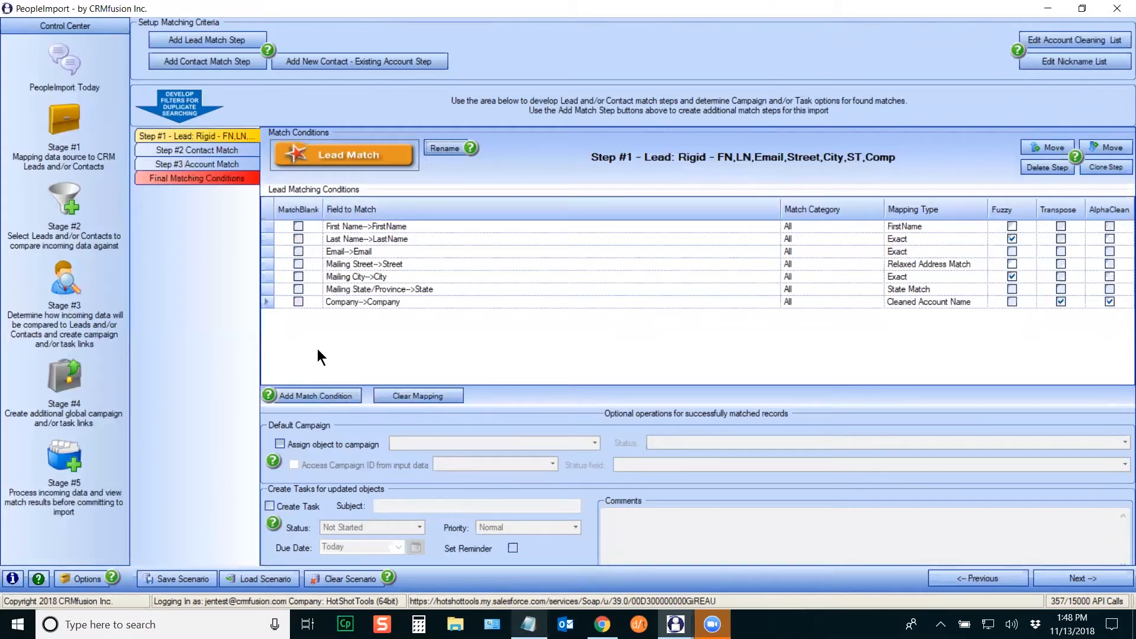
# Step: Clone the Rigid lead step and move the copy up to become Step #2 Lead Match
pyautogui.click(262, 289)
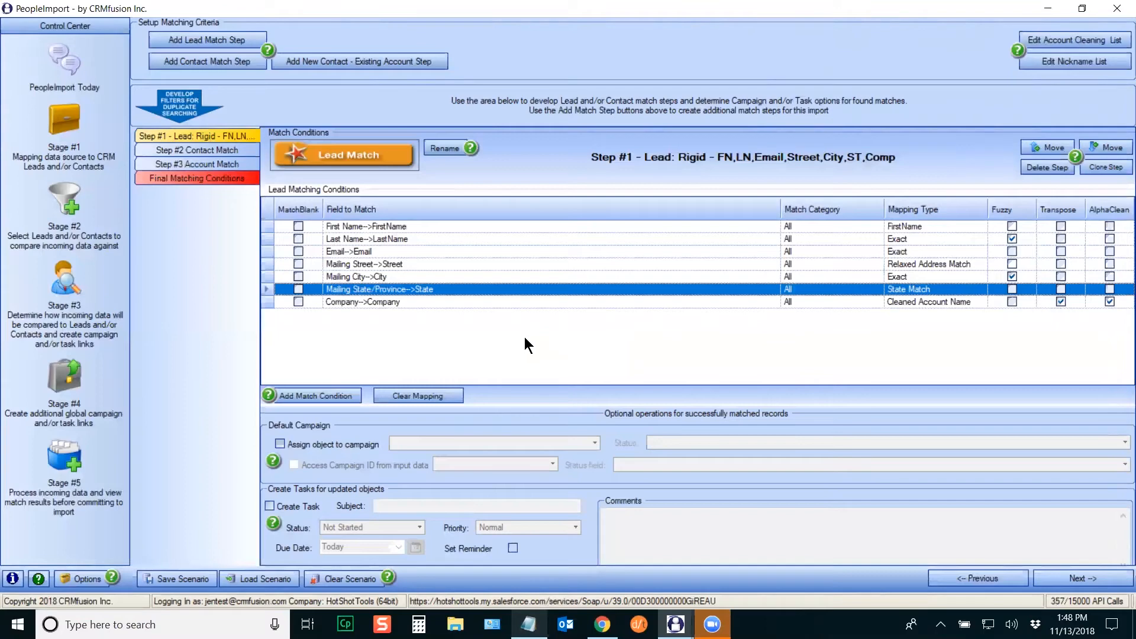
pyautogui.click(1109, 168)
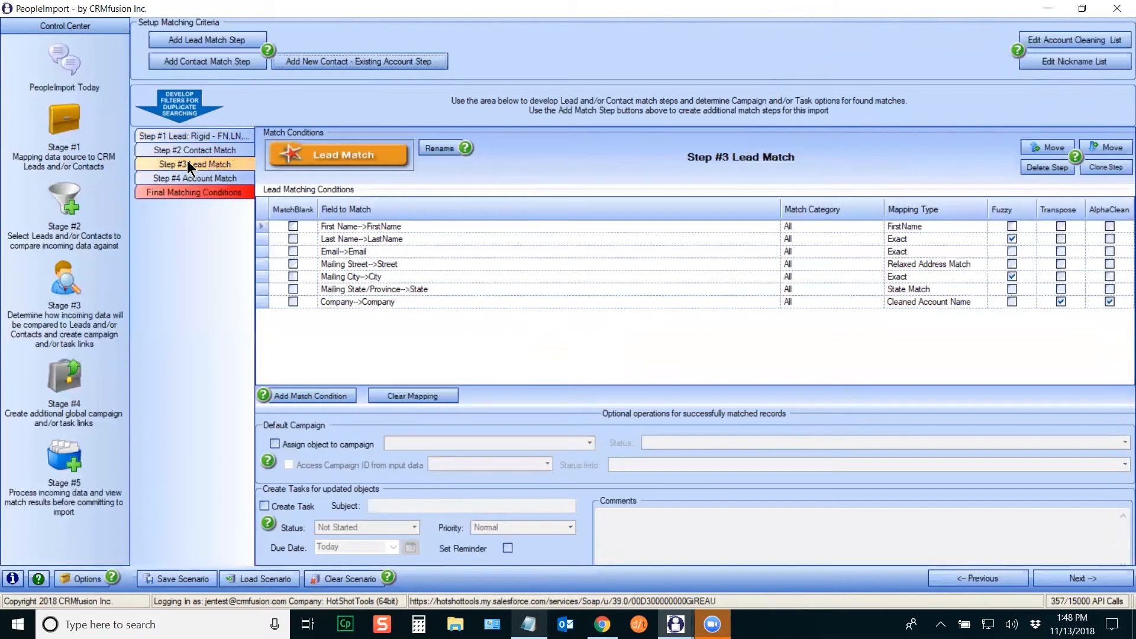
pyautogui.click(1050, 147)
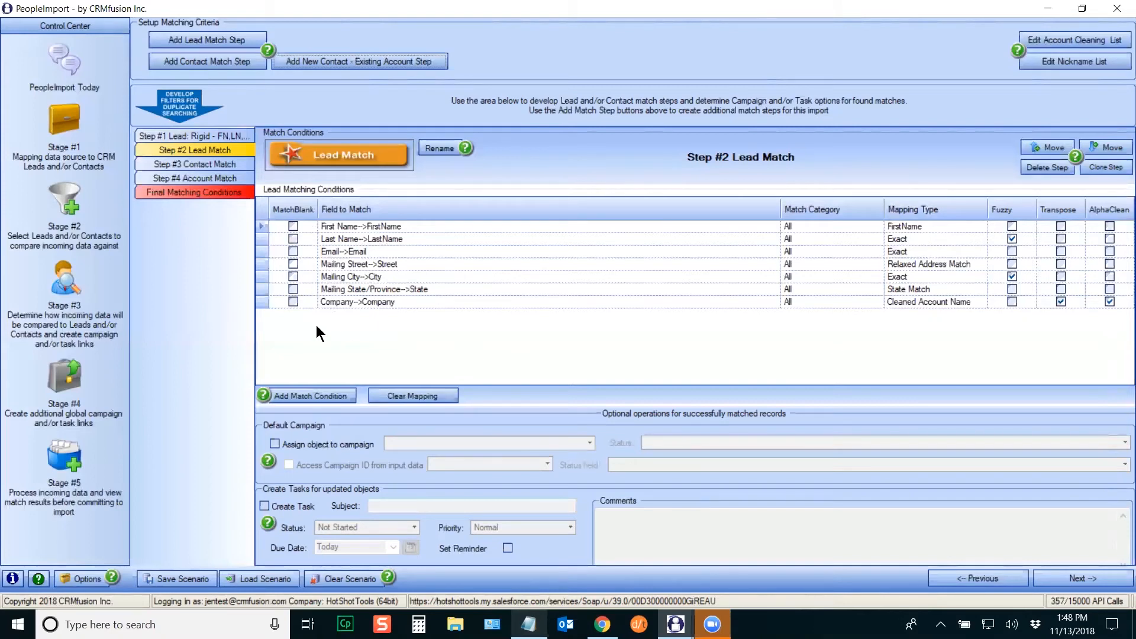
# Step: Drop Company from Step #2, rename it 'Lead: Semi-Rigid - FN,LN,Email,Street,City,ST', and clone it
pyautogui.click(261, 303)
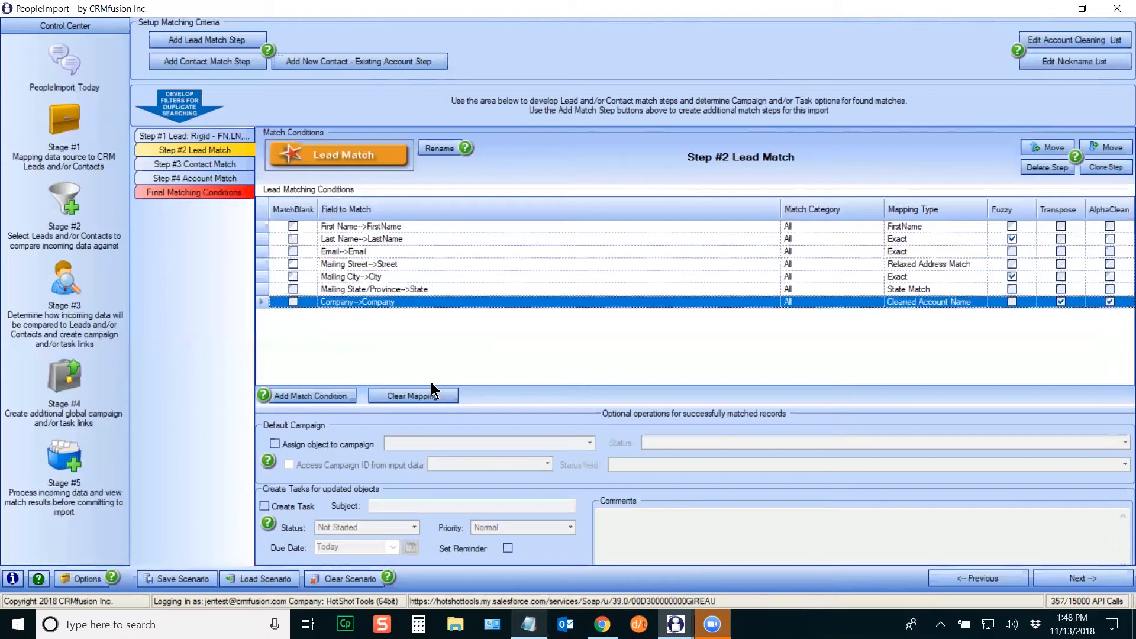
pyautogui.click(428, 395)
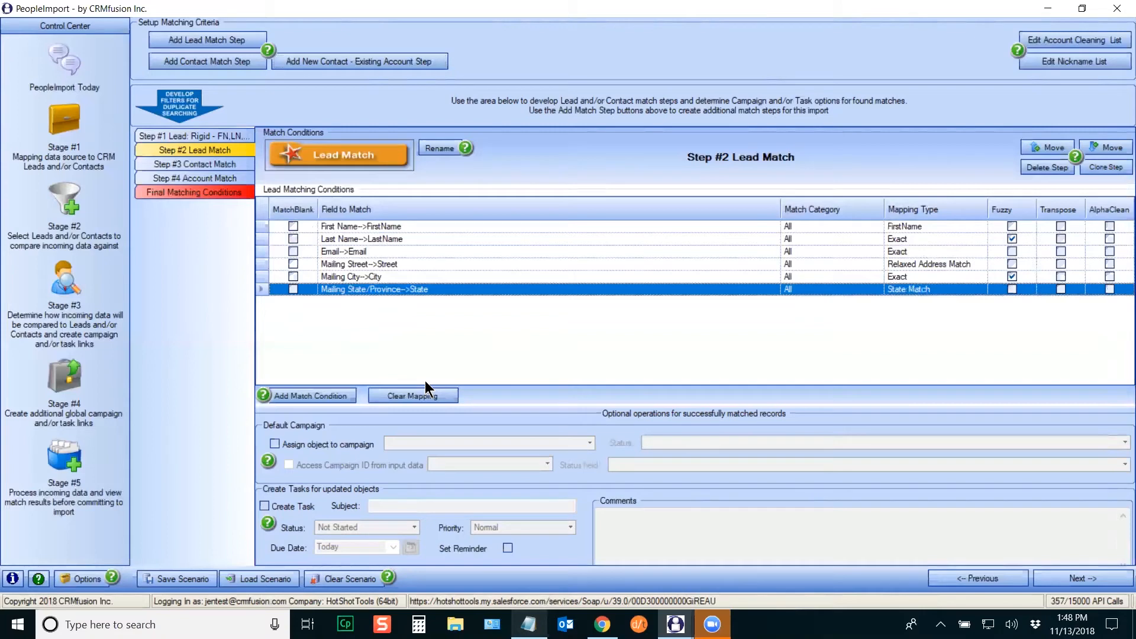
pyautogui.click(438, 148)
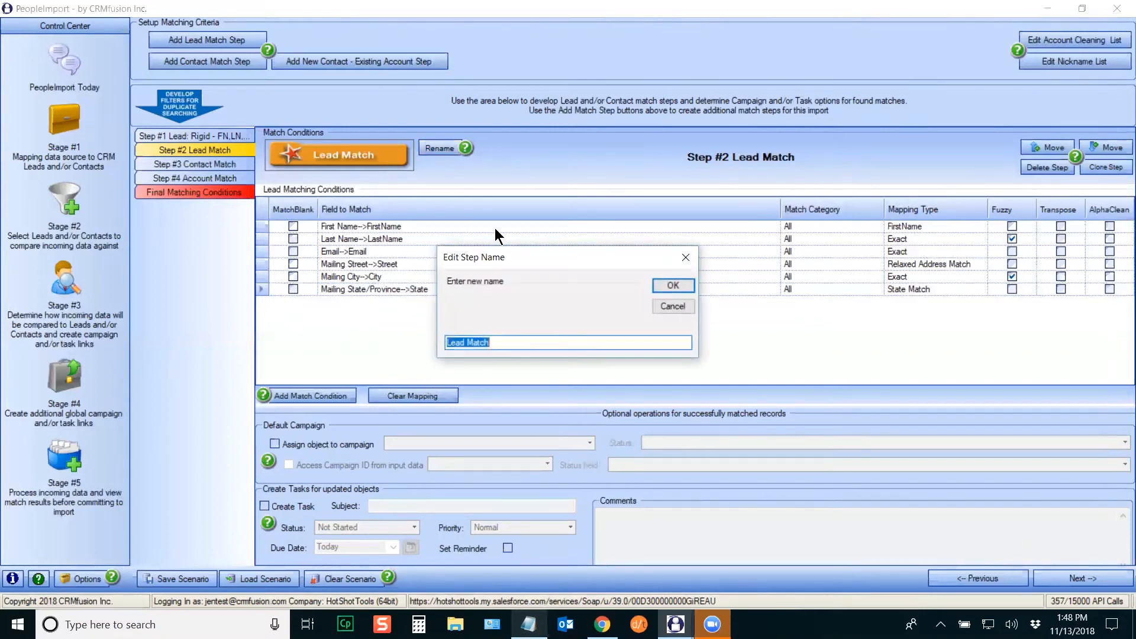
pyautogui.press('End')
pyautogui.press('BackSpace')
pyautogui.press('BackSpace')
pyautogui.press('BackSpace')
pyautogui.press('BackSpace')
pyautogui.press('BackSpace')
pyautogui.press('BackSpace')
pyautogui.write(': Semi-Rigid - FN,LN,E')
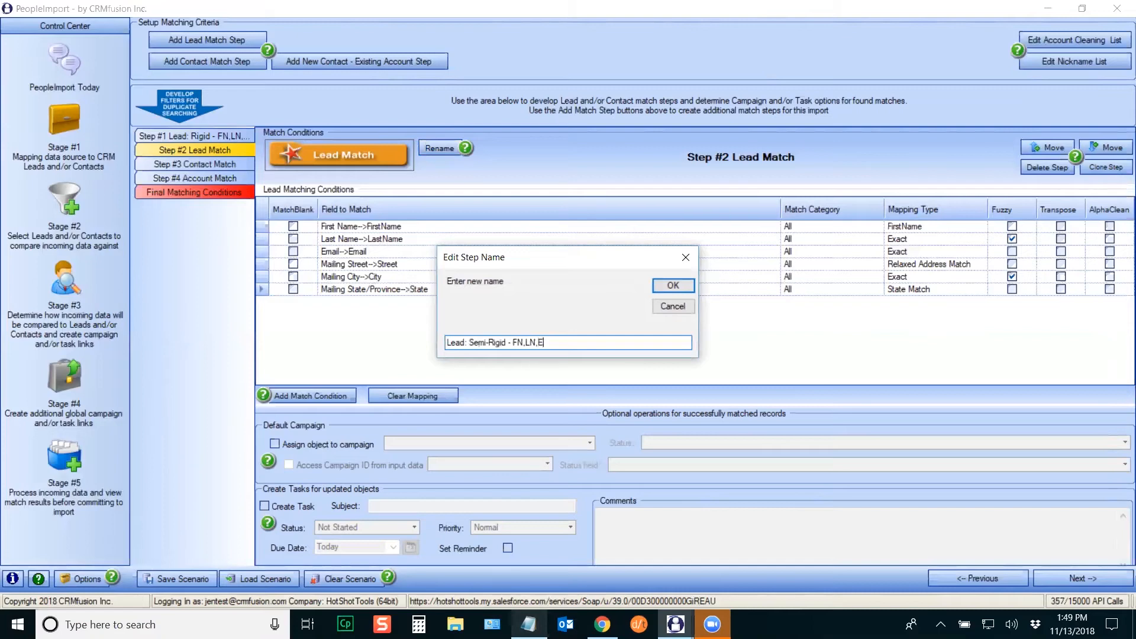
pyautogui.write('mail,Street,City,ST')
pyautogui.click(672, 286)
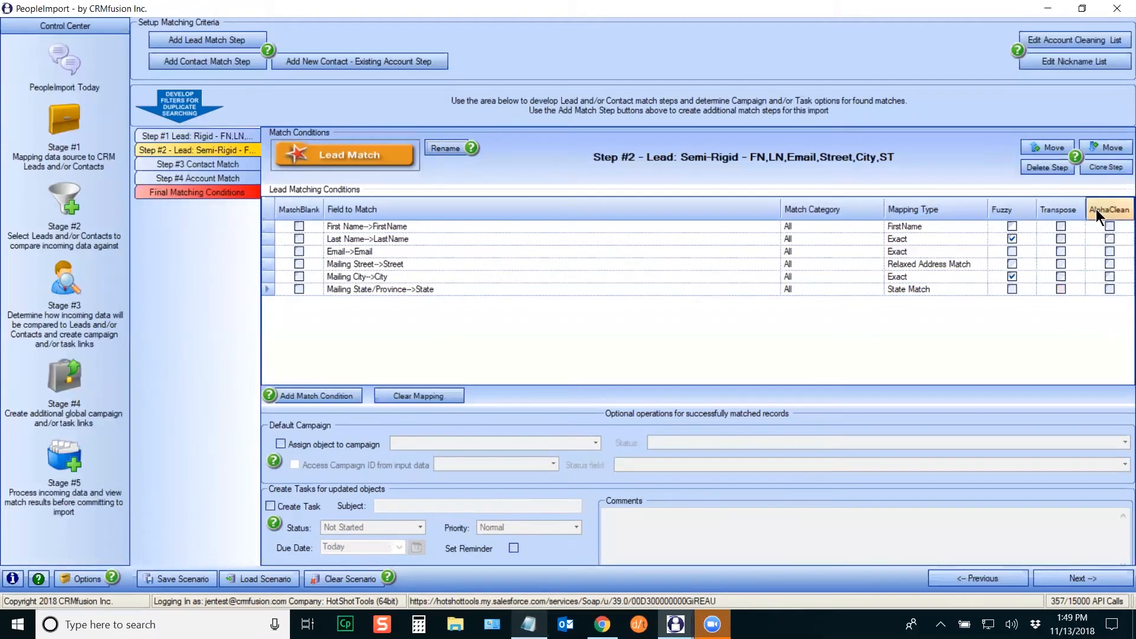
pyautogui.click(1106, 166)
# Step: Place Step #3 above Contact Match without Mailing Street, then clone Step #4 without Mailing City
pyautogui.click(1048, 145)
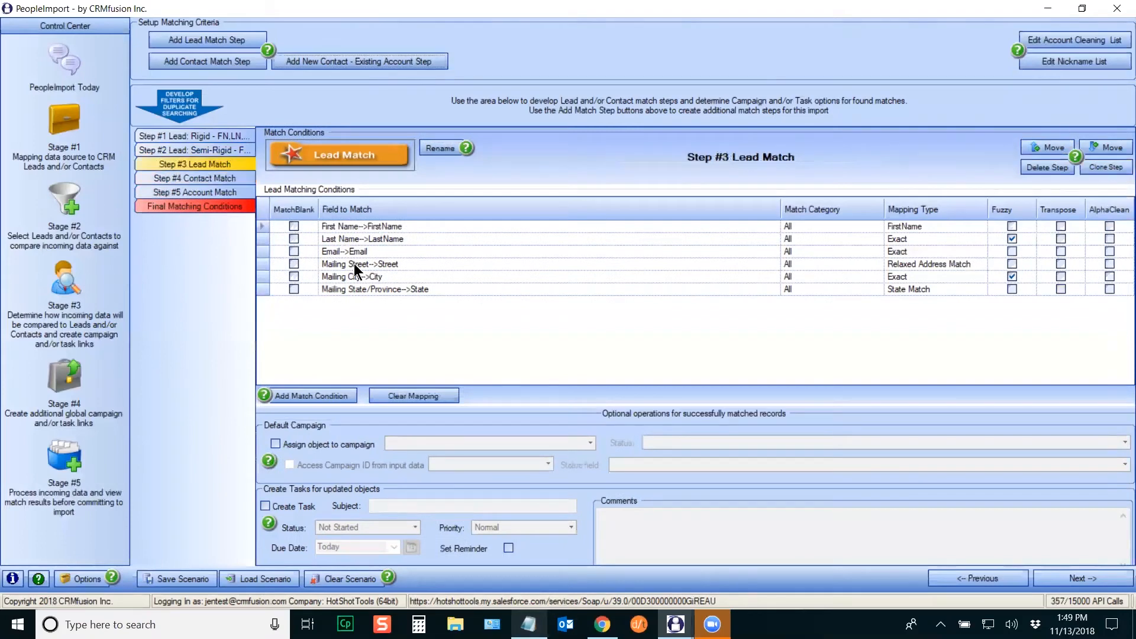
pyautogui.click(264, 263)
pyautogui.press('Delete')
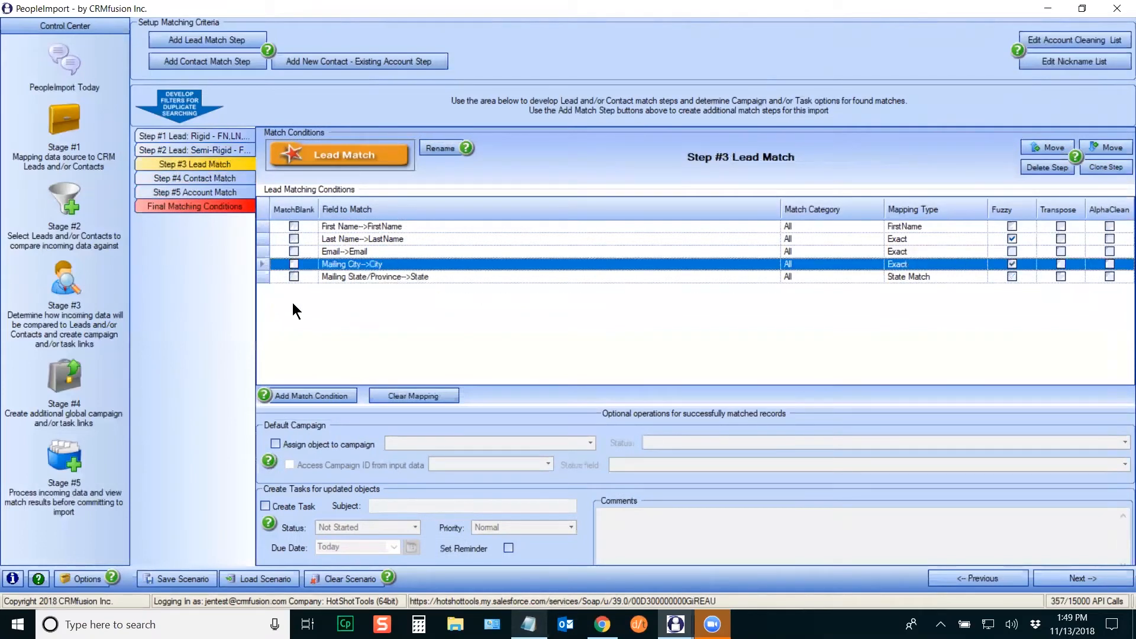
pyautogui.click(1109, 167)
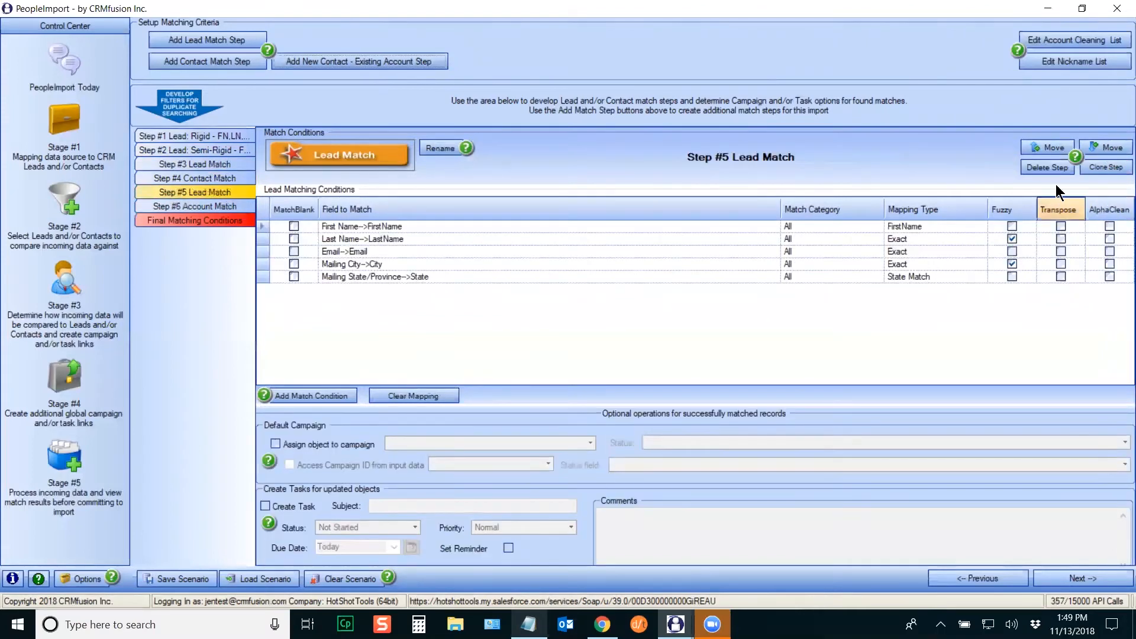
pyautogui.click(1044, 148)
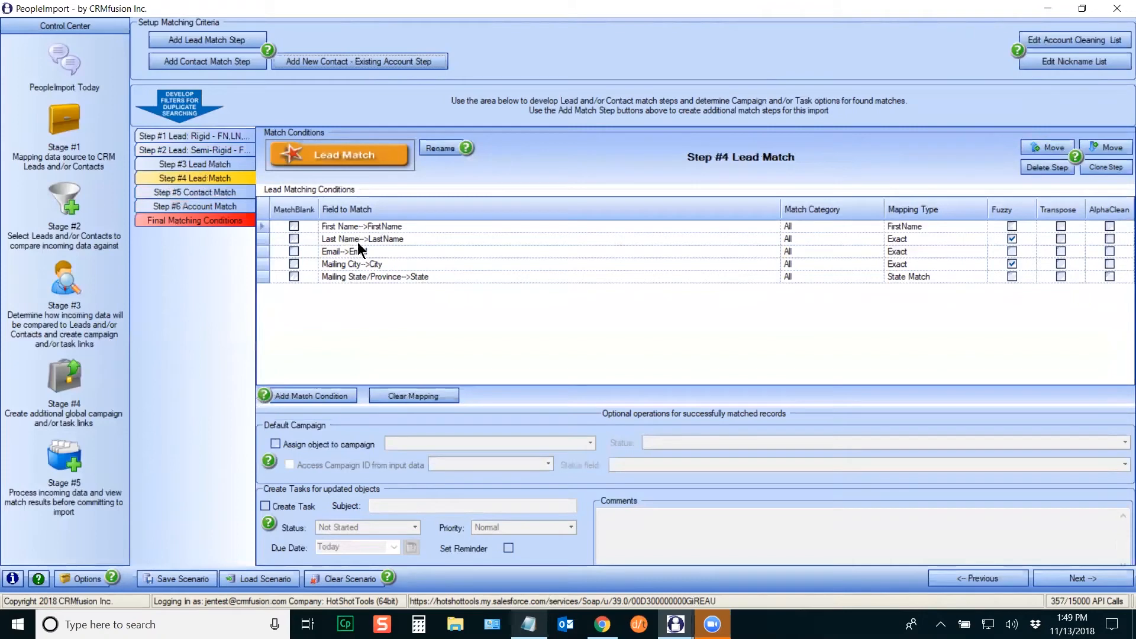
pyautogui.click(262, 263)
pyautogui.press('Delete')
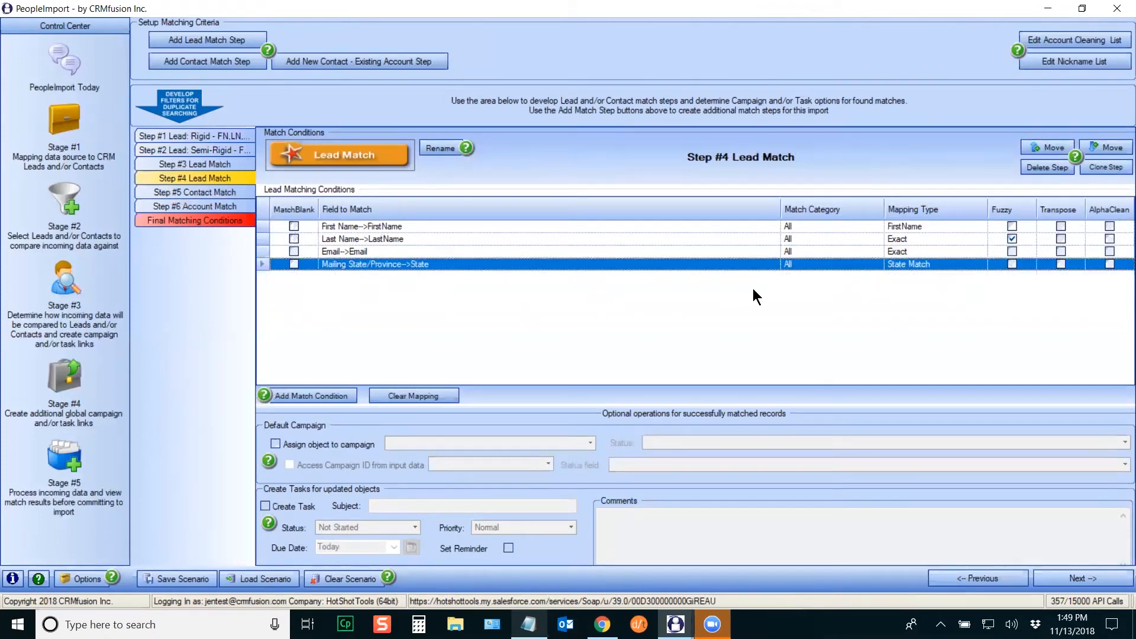
# Step: Clone Steps #5 and #6 above Contact Match, removing State/Province and then First Name
pyautogui.click(1113, 167)
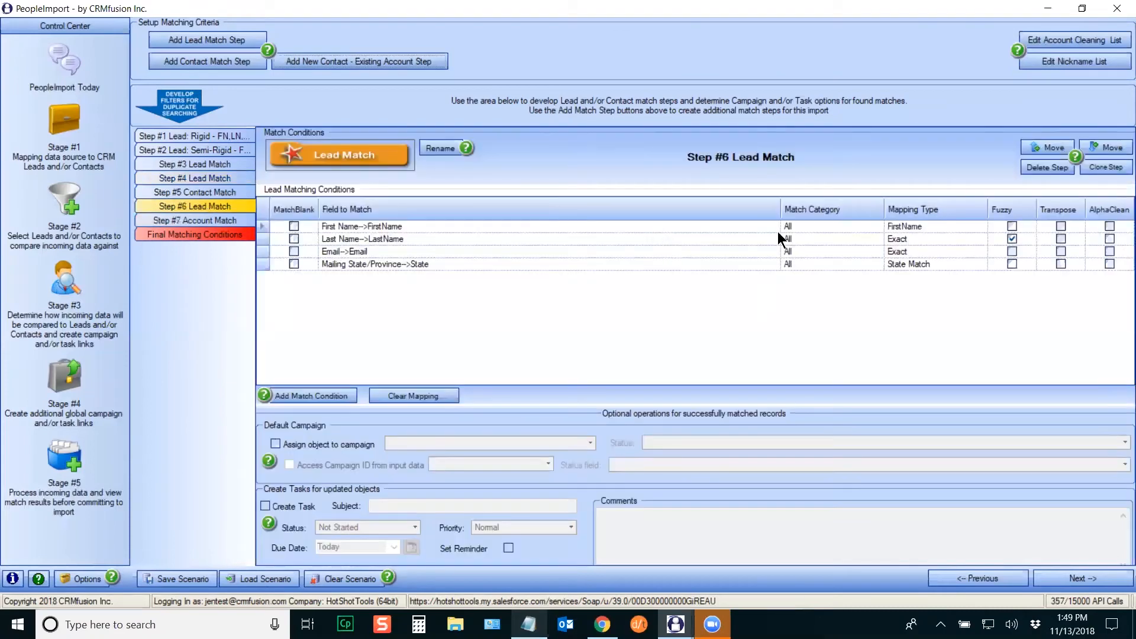
pyautogui.click(1044, 146)
pyautogui.click(263, 263)
pyautogui.press('Delete')
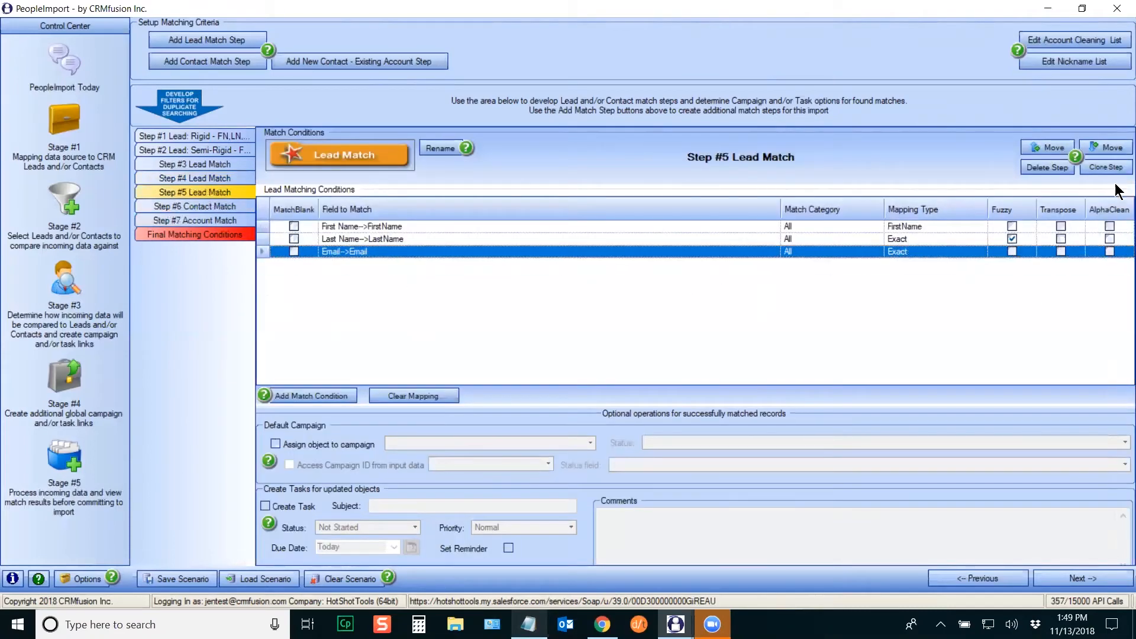
pyautogui.click(1106, 167)
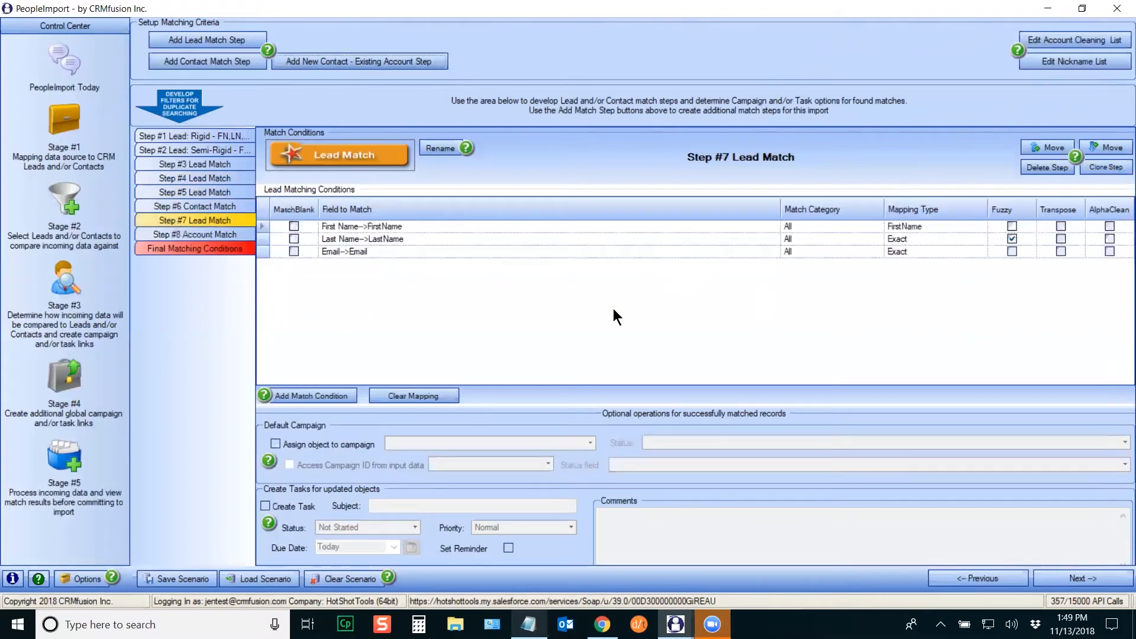
pyautogui.click(1041, 150)
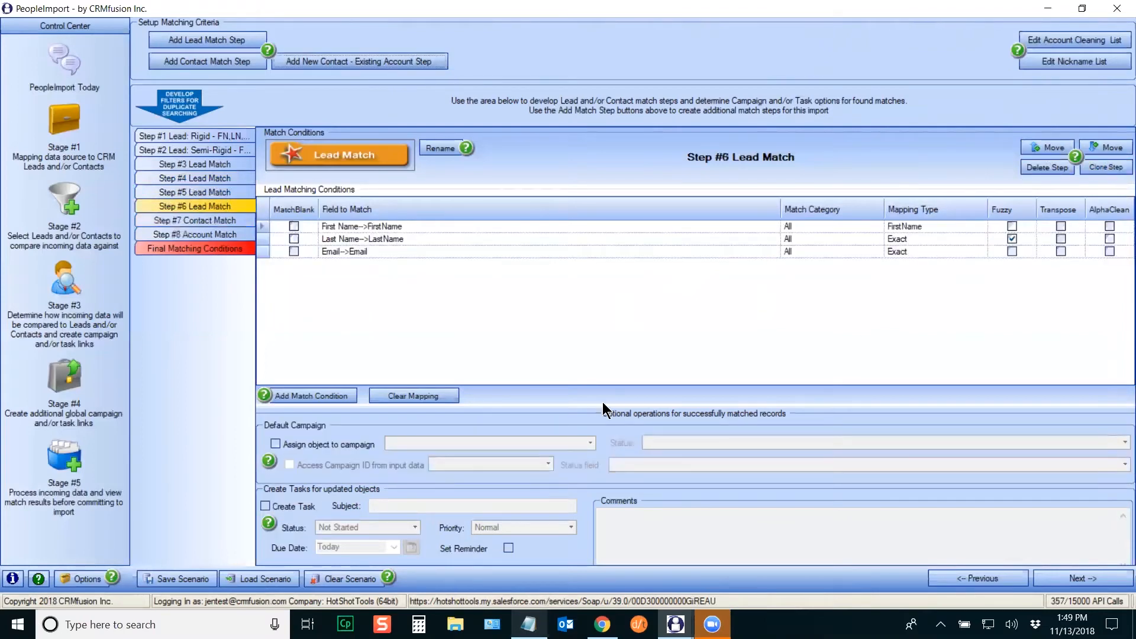
pyautogui.click(262, 226)
pyautogui.press('Delete')
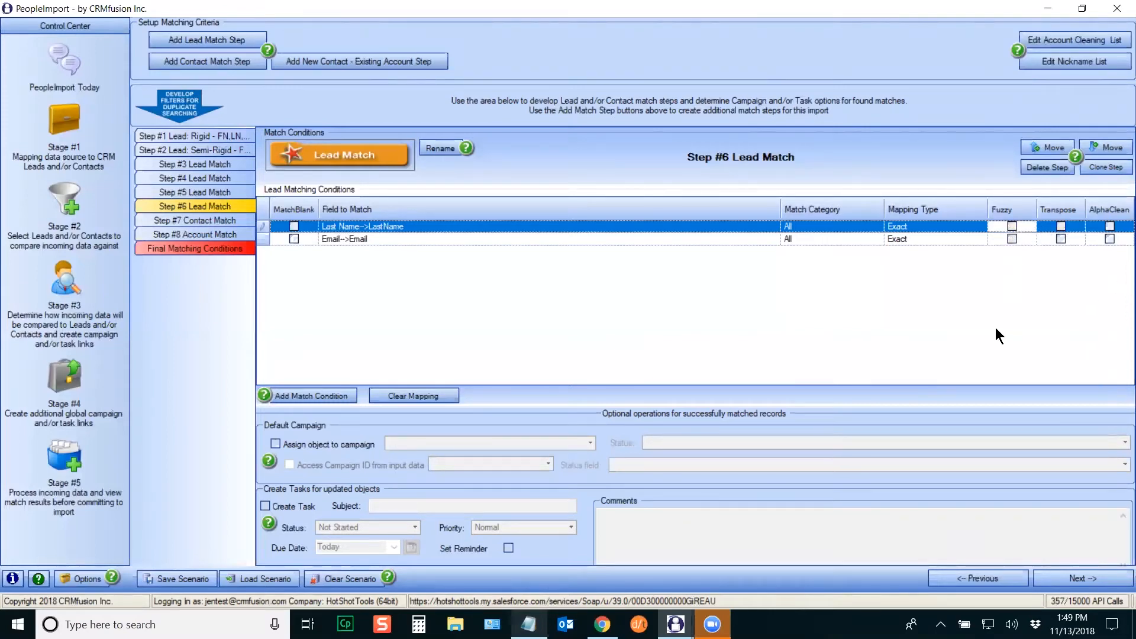
# Step: Step through lead Steps #1–#6, checking Step #6's Email condition, then open empty Step #7 Contact Match
pyautogui.click(209, 134)
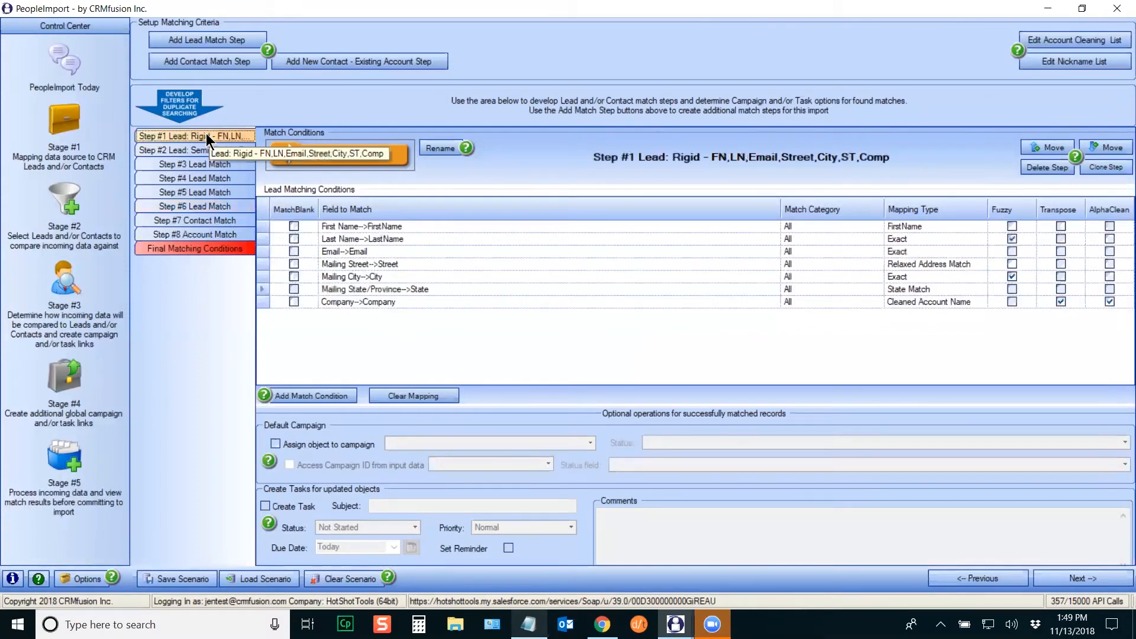
pyautogui.click(204, 151)
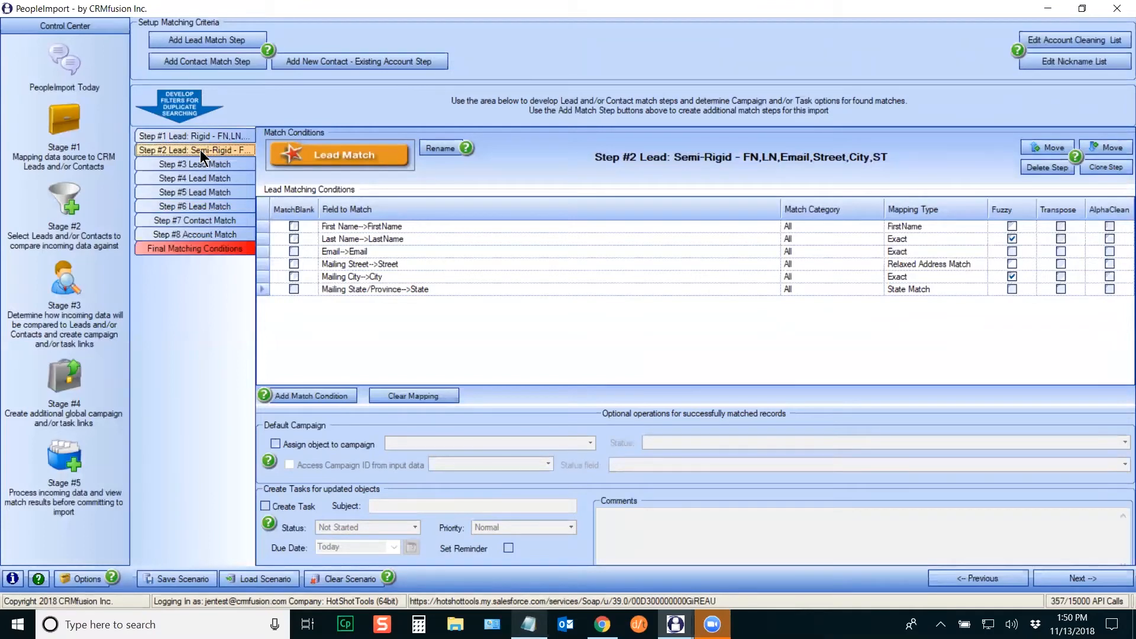
pyautogui.click(201, 164)
pyautogui.click(196, 178)
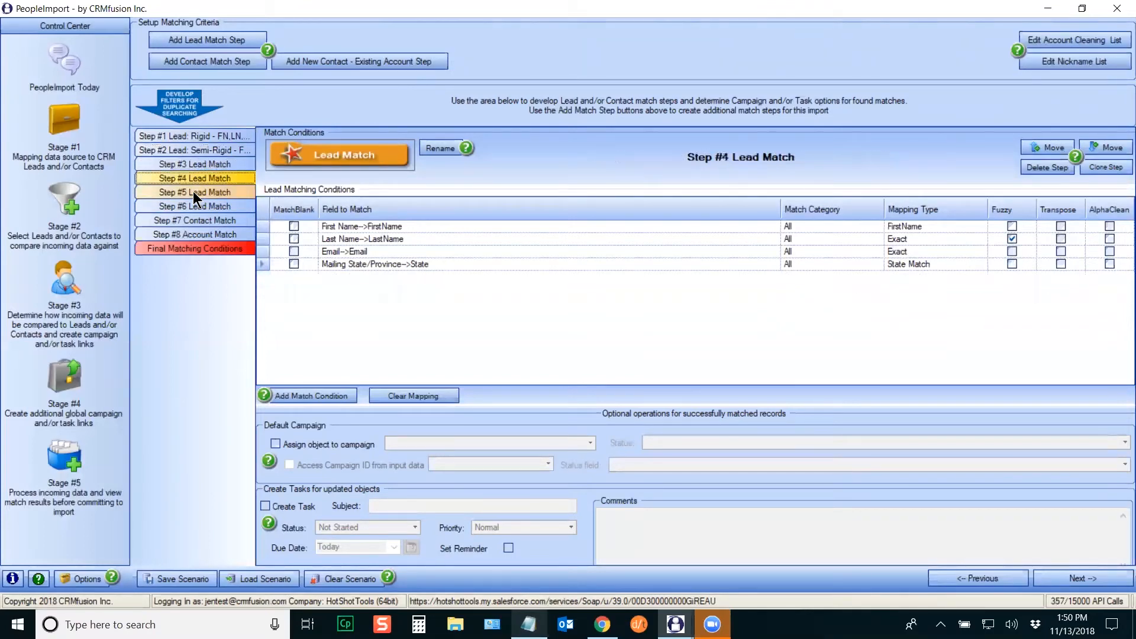
pyautogui.click(196, 195)
pyautogui.click(197, 208)
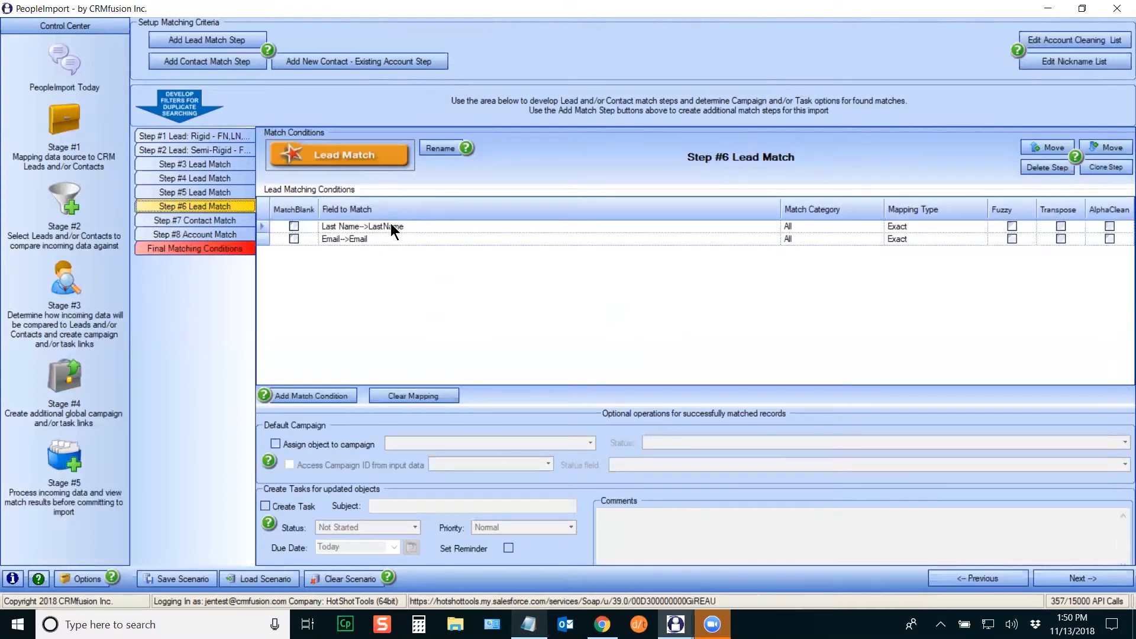
pyautogui.click(262, 239)
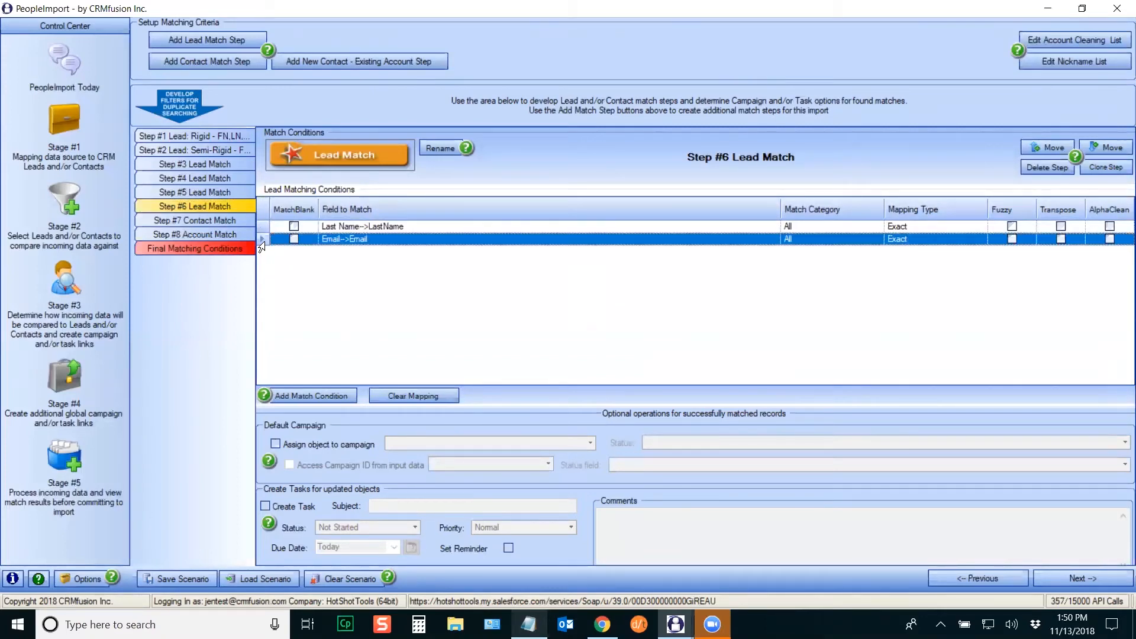
pyautogui.click(199, 220)
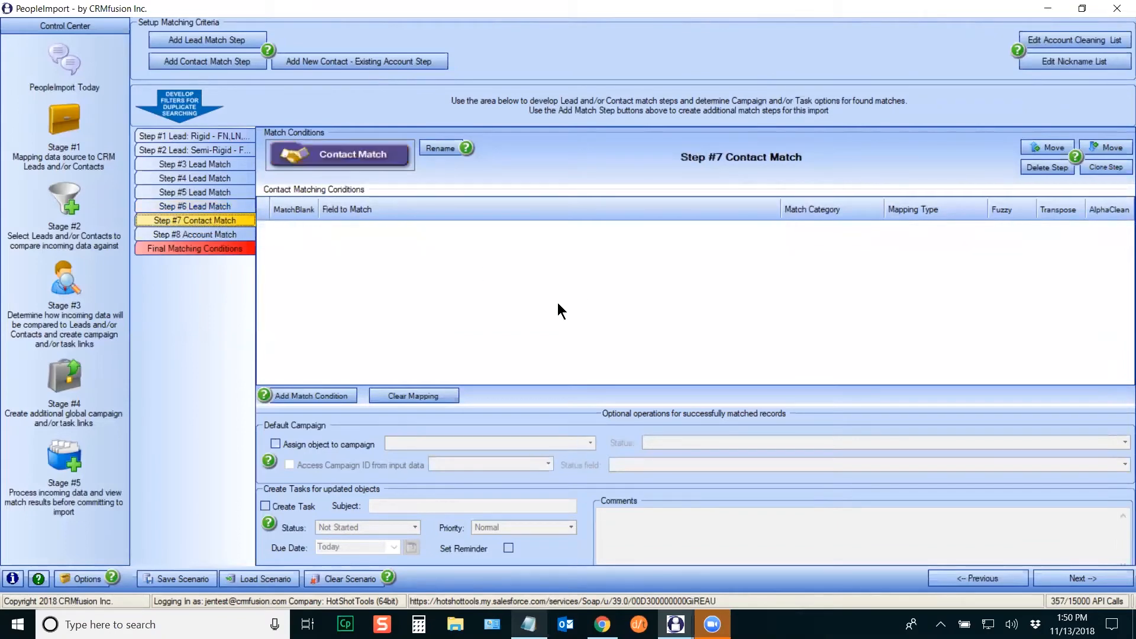
# Step: Add several blank condition rows to Step #7 Contact Match
pyautogui.click(289, 395)
pyautogui.click(734, 226)
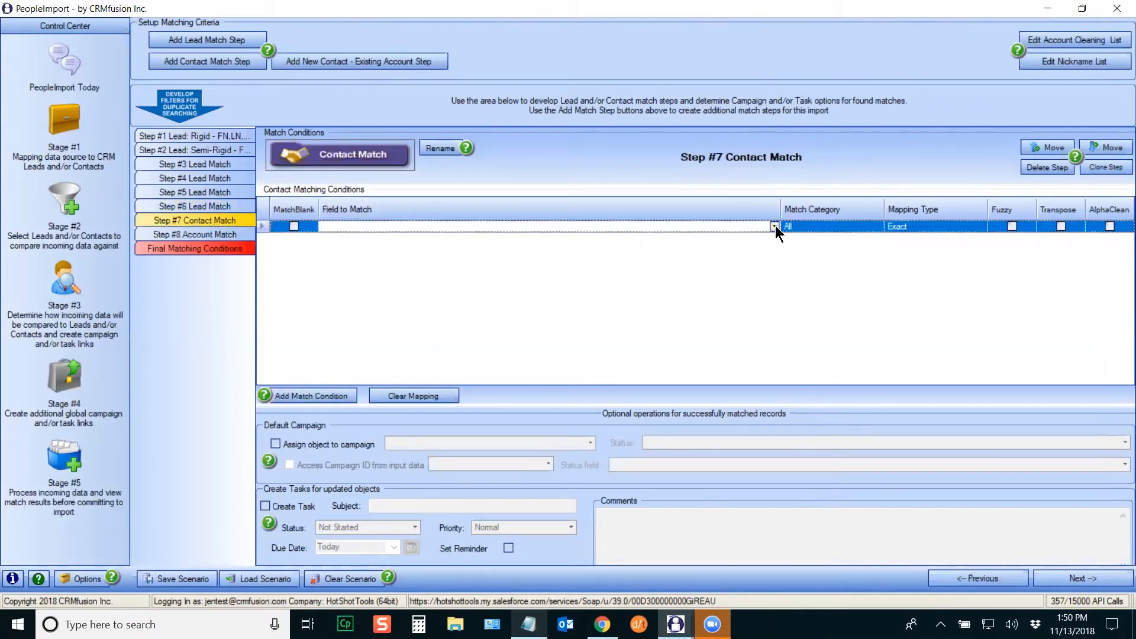
pyautogui.click(775, 226)
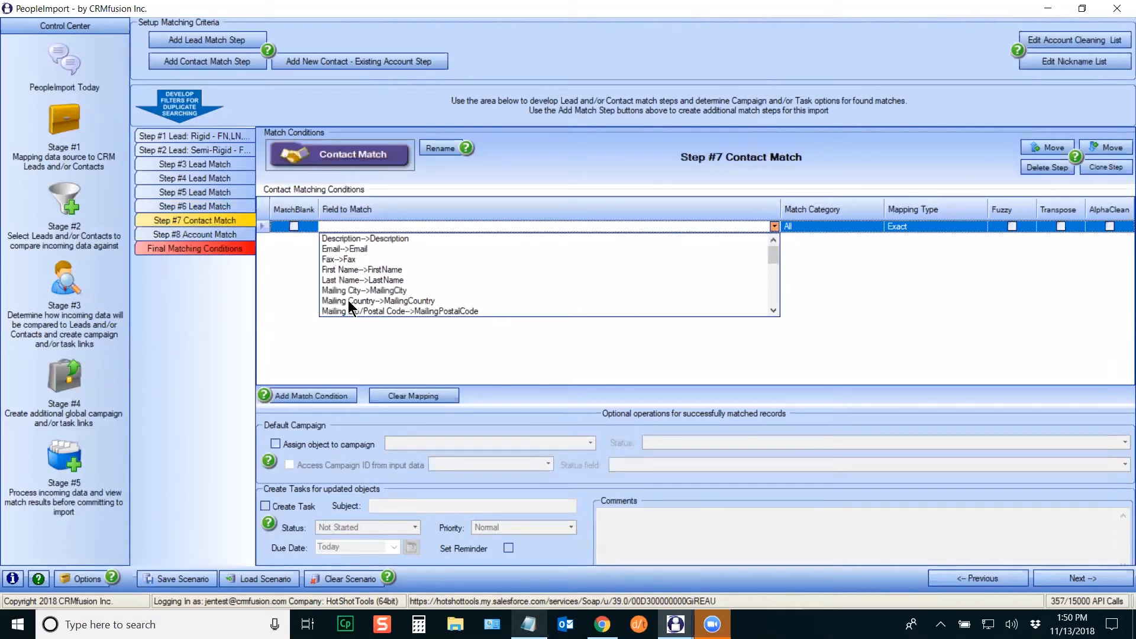
pyautogui.moveTo(778, 255)
pyautogui.mouseDown()
pyautogui.moveTo(777, 279)
pyautogui.moveTo(772, 235)
pyautogui.mouseUp()
pyautogui.click(444, 360)
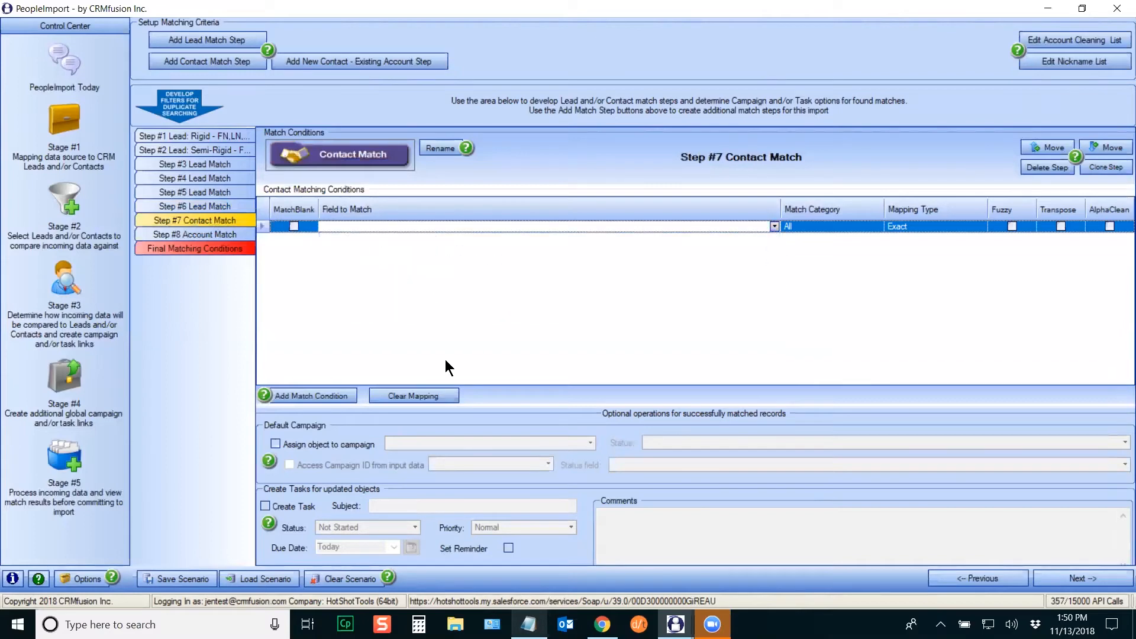
pyautogui.click(348, 400)
pyautogui.click(348, 400)
pyautogui.click(348, 399)
pyautogui.click(349, 400)
pyautogui.click(349, 399)
pyautogui.click(614, 229)
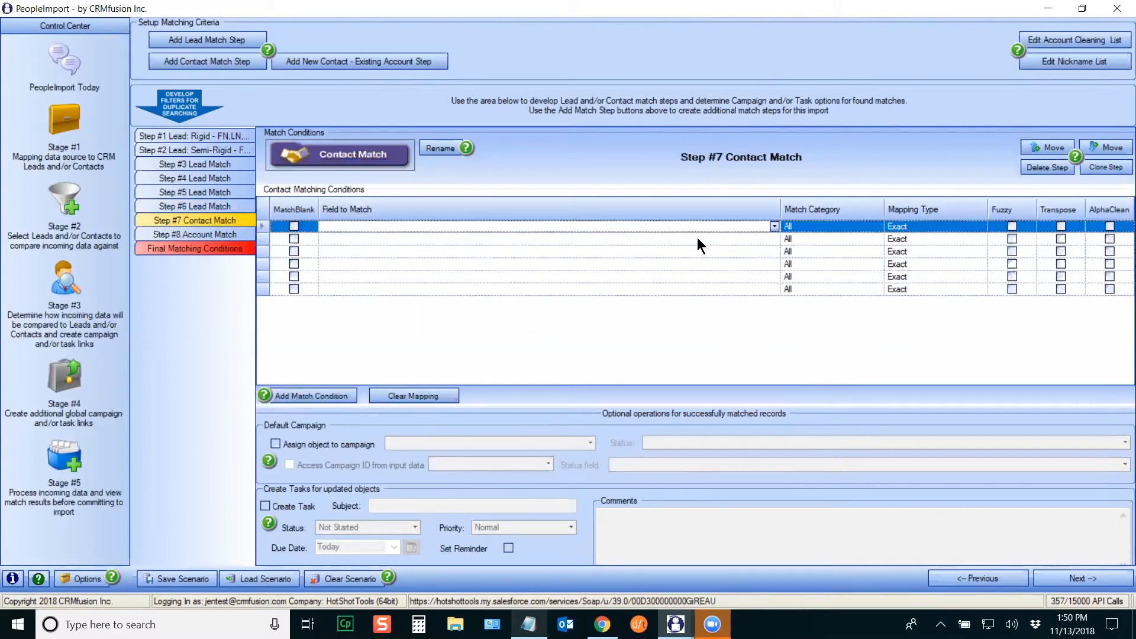
# Step: Match the first row on First Name with the FirstName mapping type
pyautogui.click(774, 227)
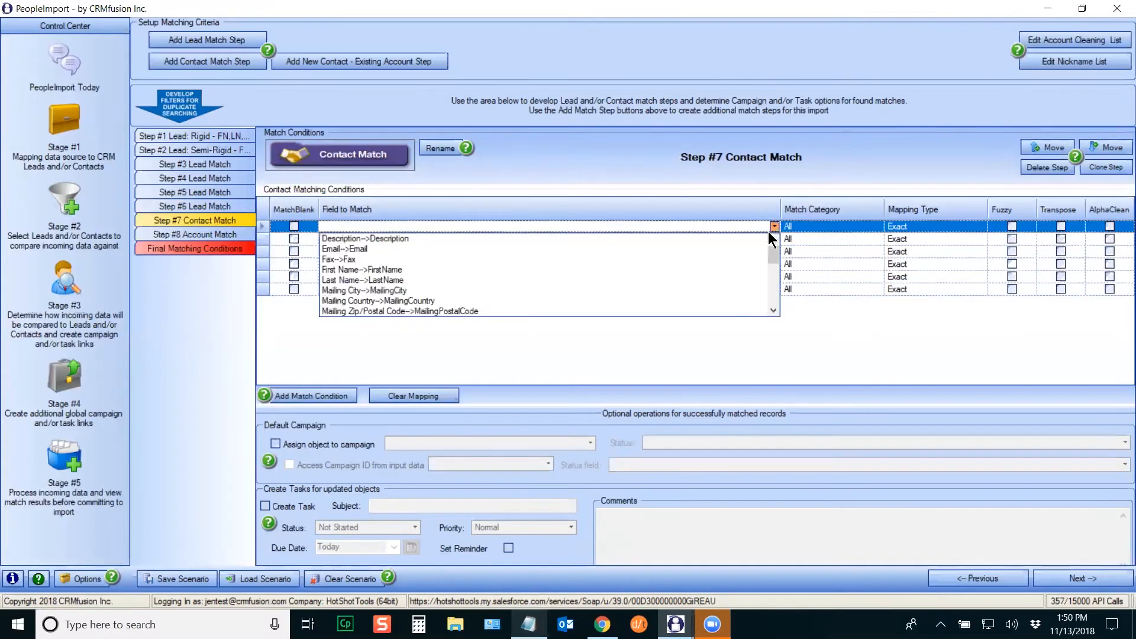
pyautogui.click(386, 271)
pyautogui.click(977, 227)
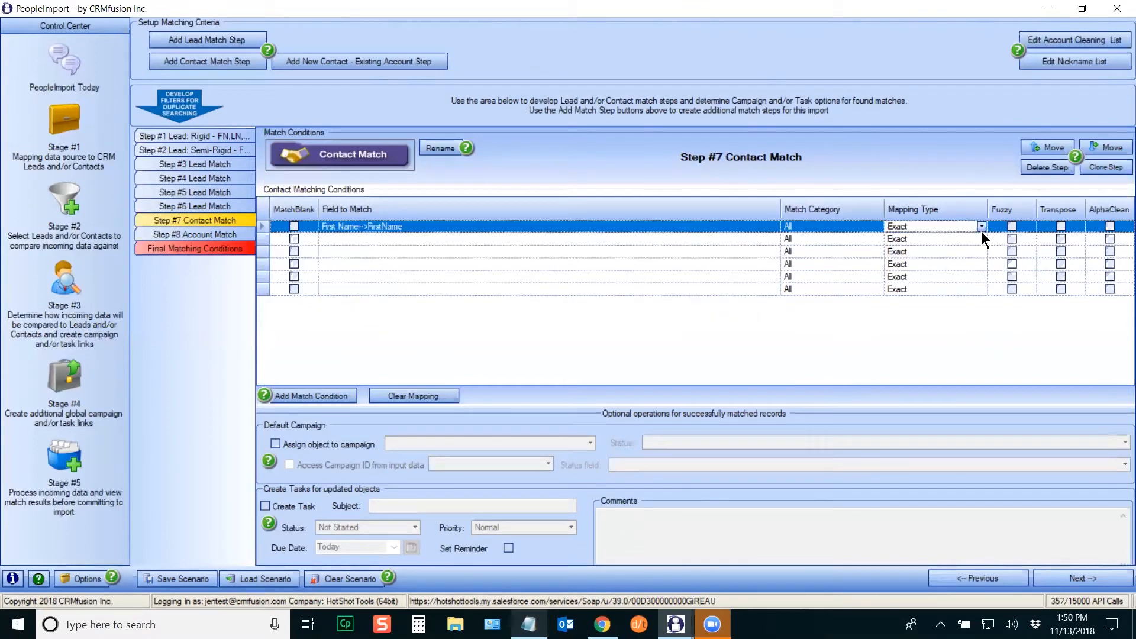
pyautogui.click(981, 226)
pyautogui.click(991, 308)
pyautogui.click(991, 308)
pyautogui.click(992, 308)
pyautogui.click(902, 301)
# Step: Match rows two to four on Last Name, Mailing Street to billing street, and Mailing City
pyautogui.click(401, 239)
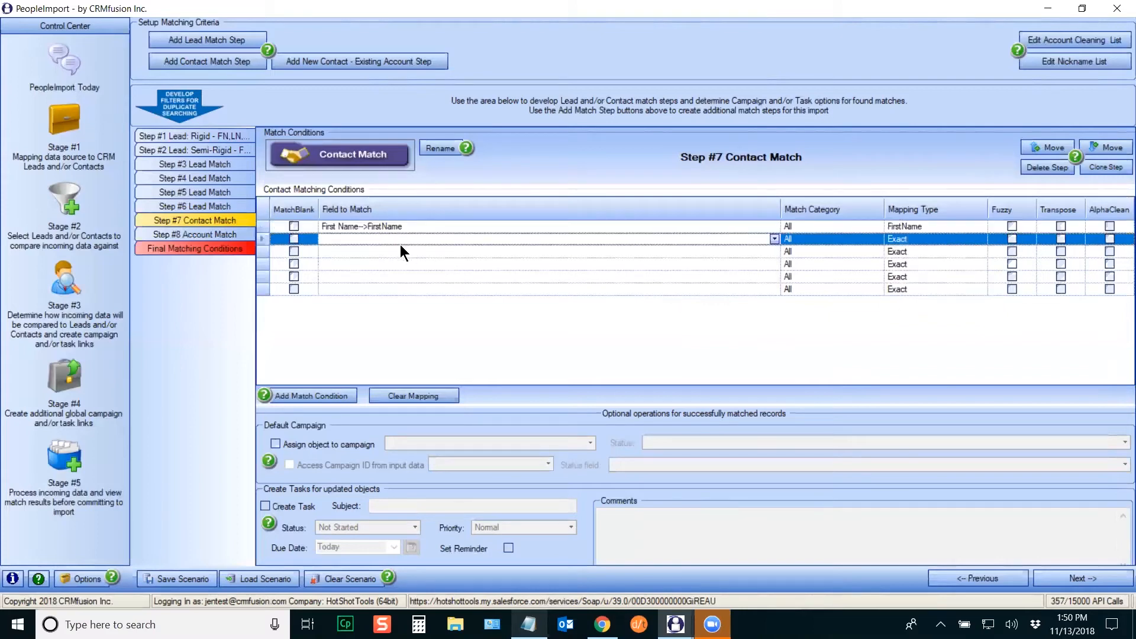
pyautogui.click(773, 239)
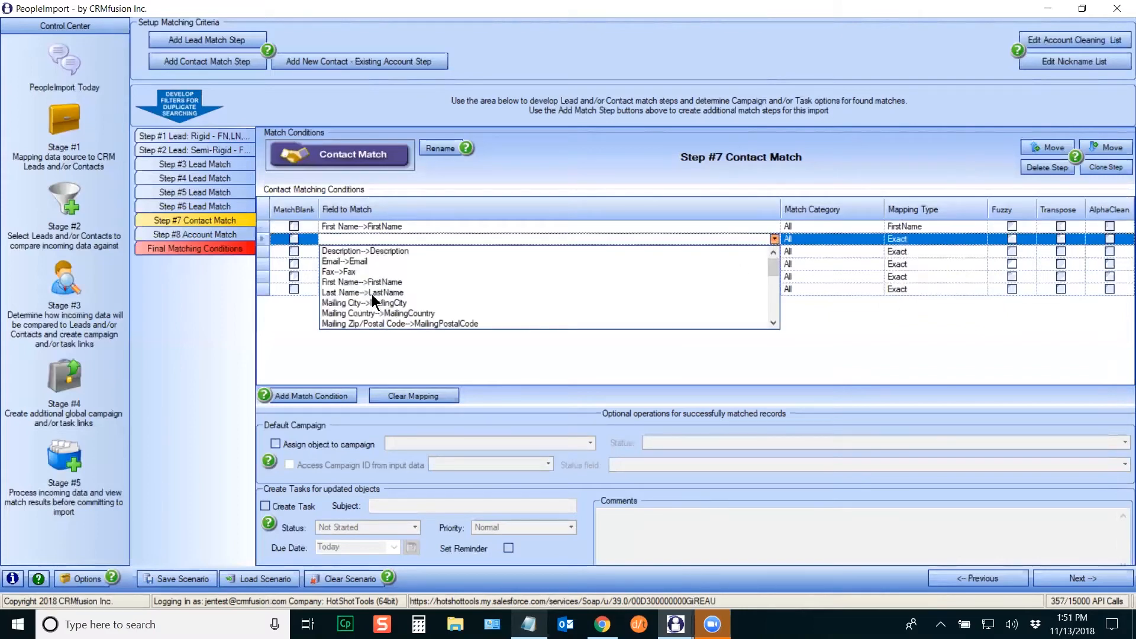
pyautogui.click(375, 299)
pyautogui.click(774, 251)
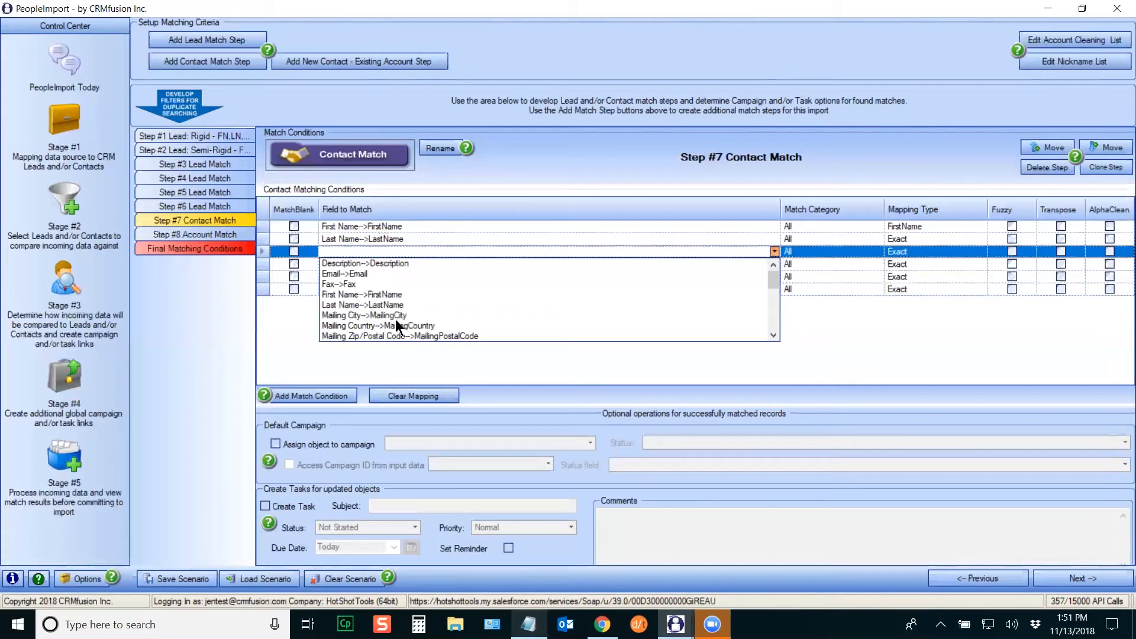
pyautogui.scroll(-5, 766, 291)
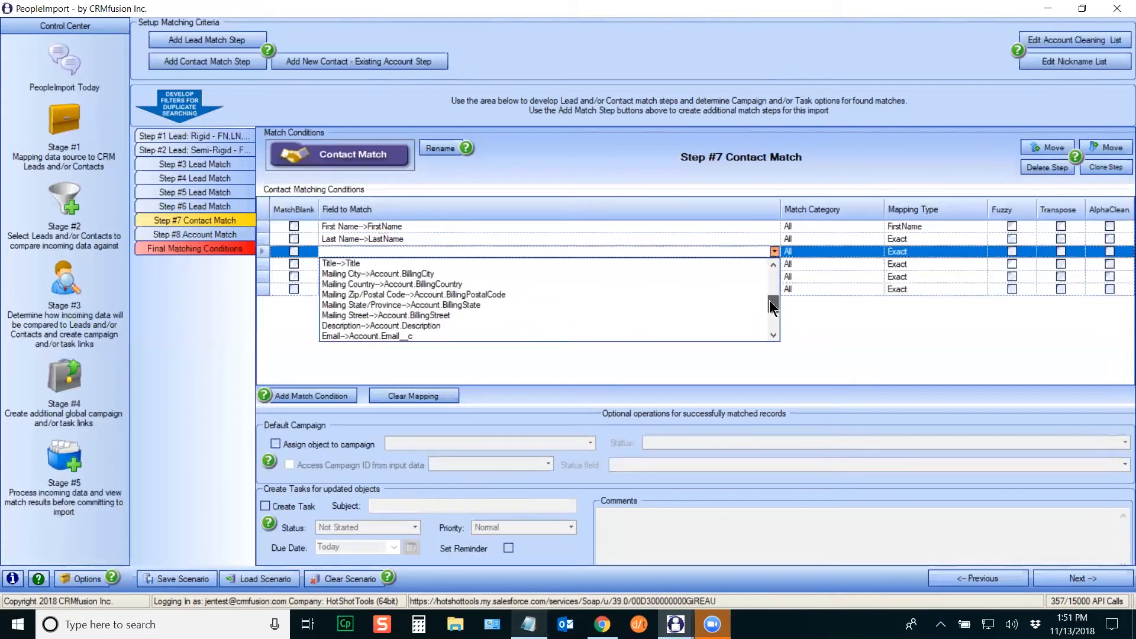
pyautogui.click(366, 305)
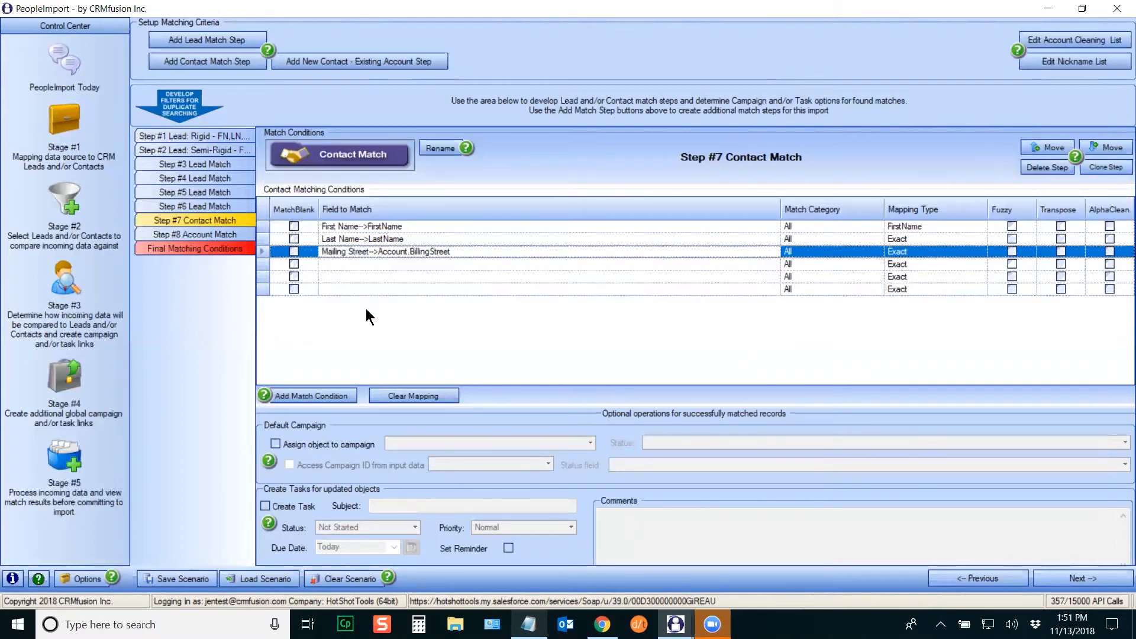
pyautogui.click(459, 266)
pyautogui.click(773, 264)
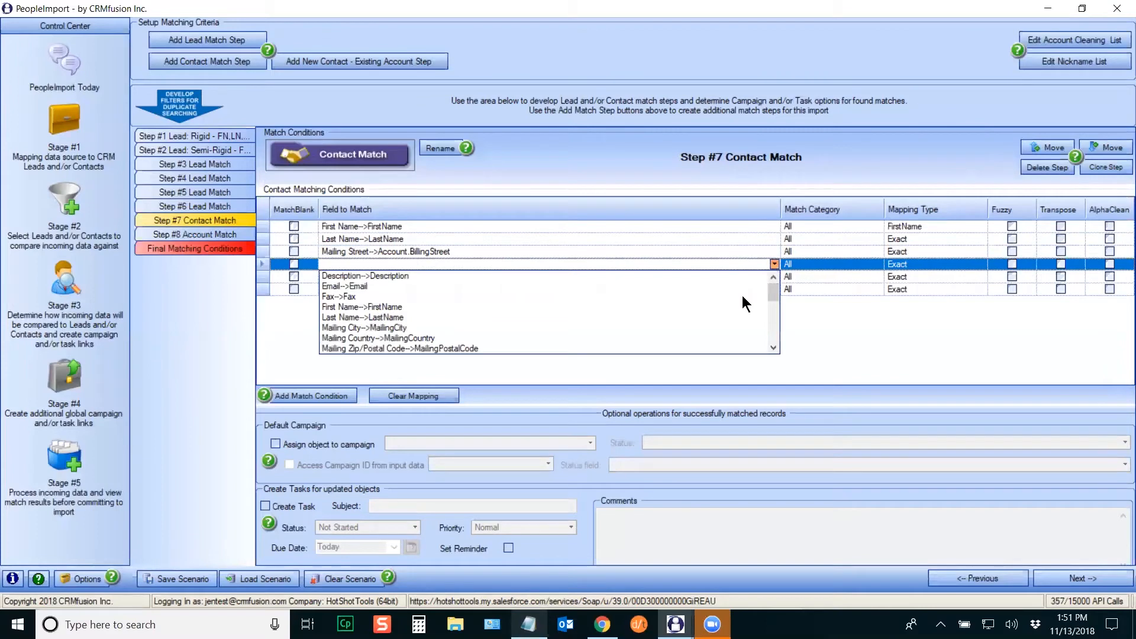
pyautogui.click(421, 327)
# Step: Match mailing state to billing state and company to account name in rows five and six
pyautogui.click(489, 276)
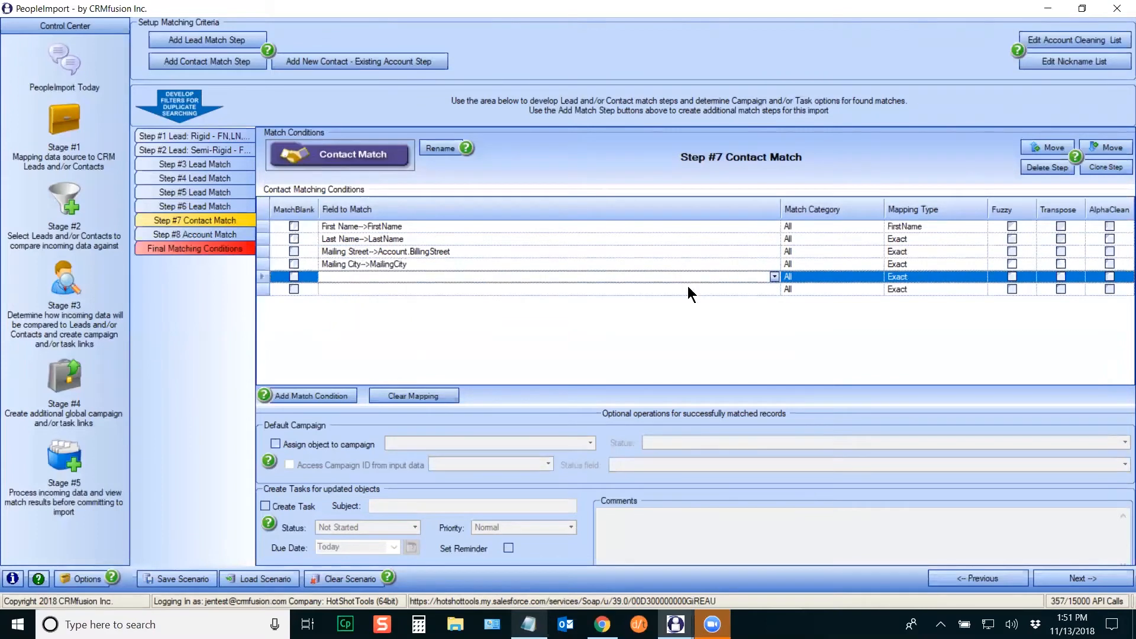
pyautogui.click(773, 276)
pyautogui.scroll(-4, 773, 314)
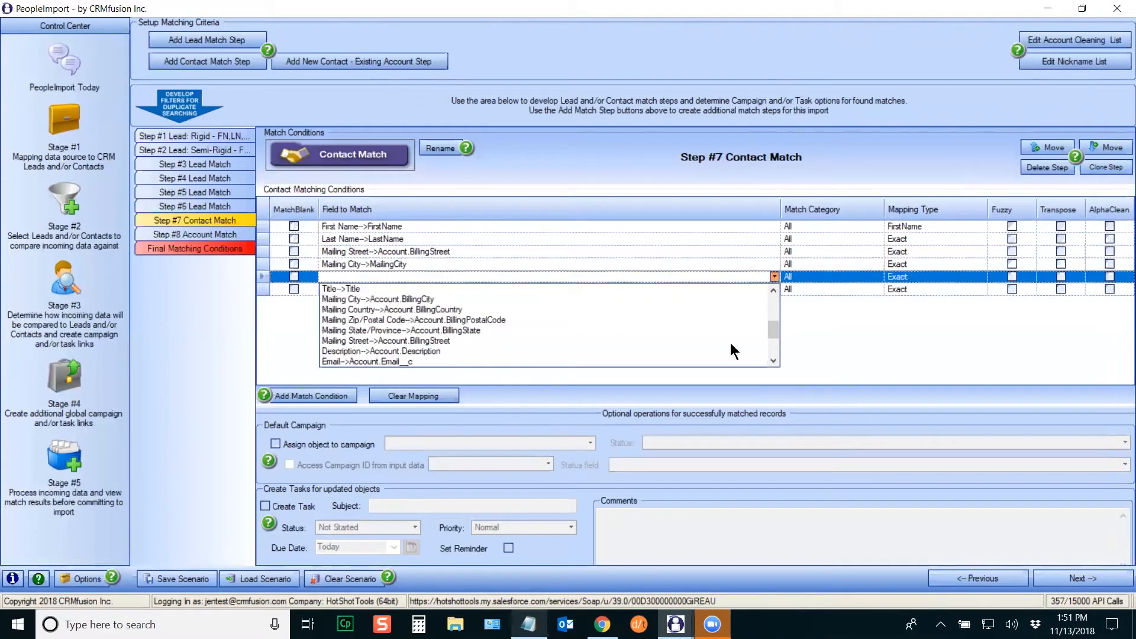
pyautogui.click(370, 330)
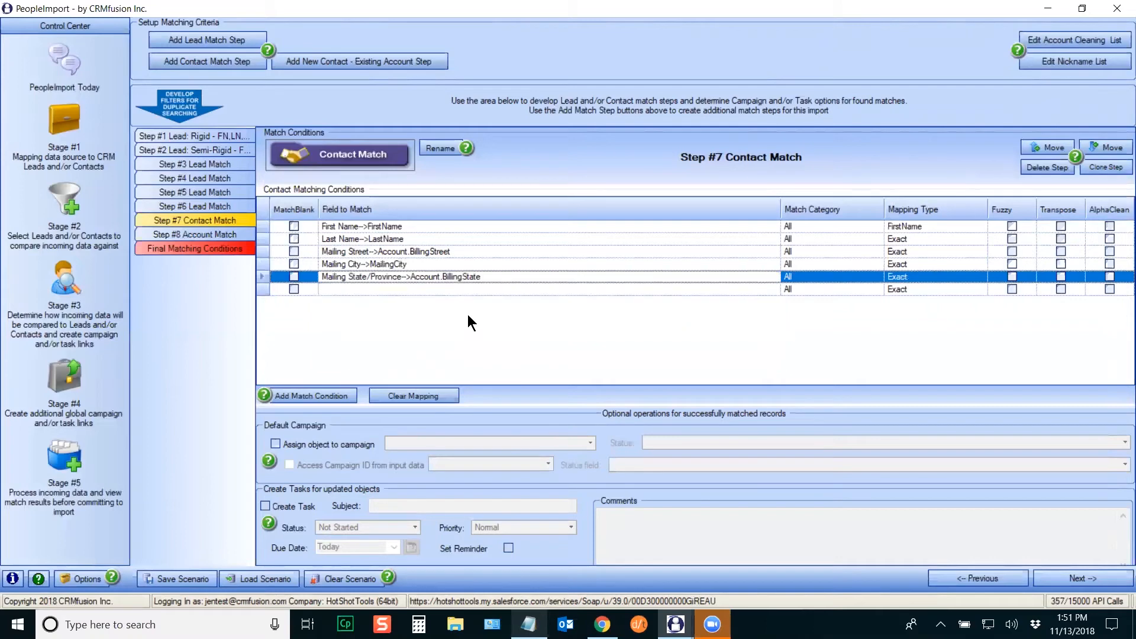
pyautogui.click(505, 292)
pyautogui.click(774, 289)
pyautogui.moveTo(774, 320); pyautogui.dragTo(756, 357)
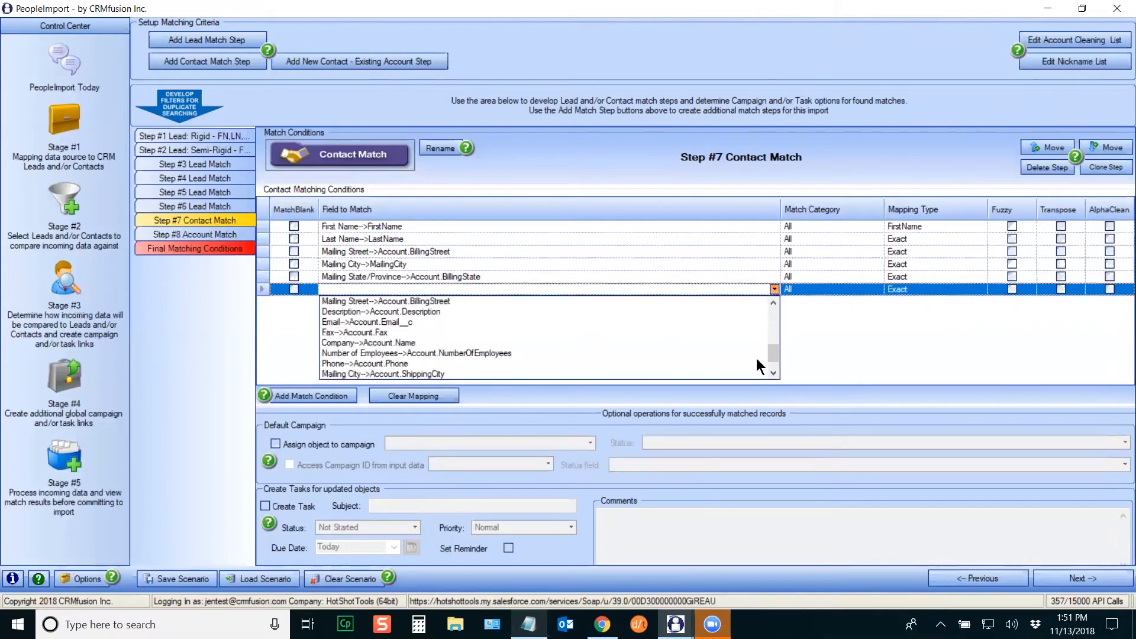
pyautogui.click(357, 342)
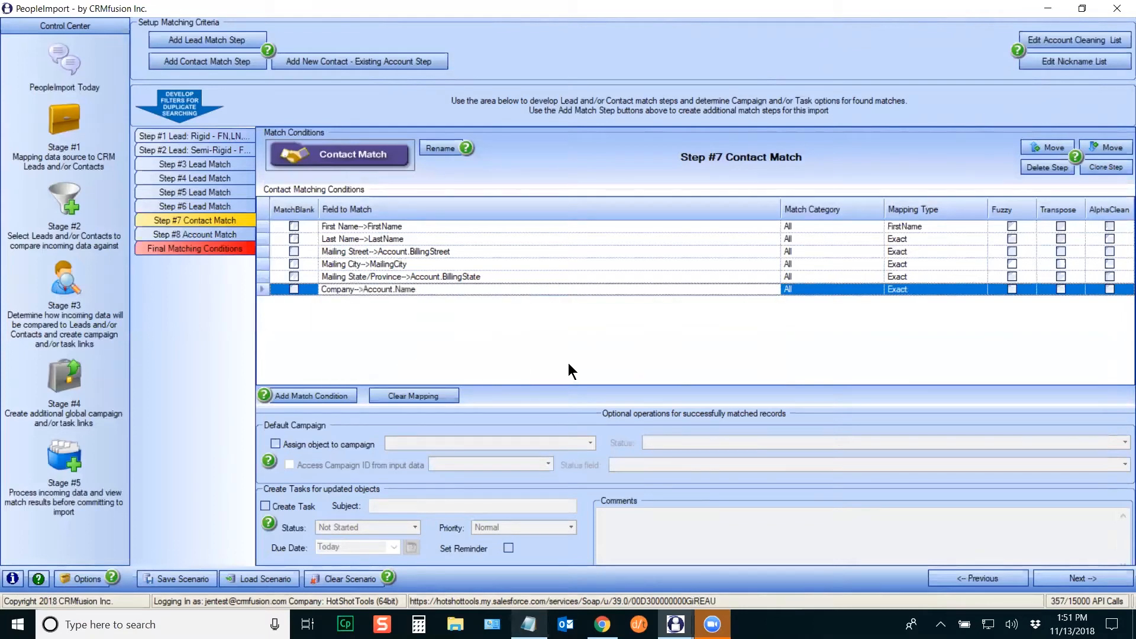
# Step: Add a seventh condition matching Email->Email
pyautogui.click(320, 395)
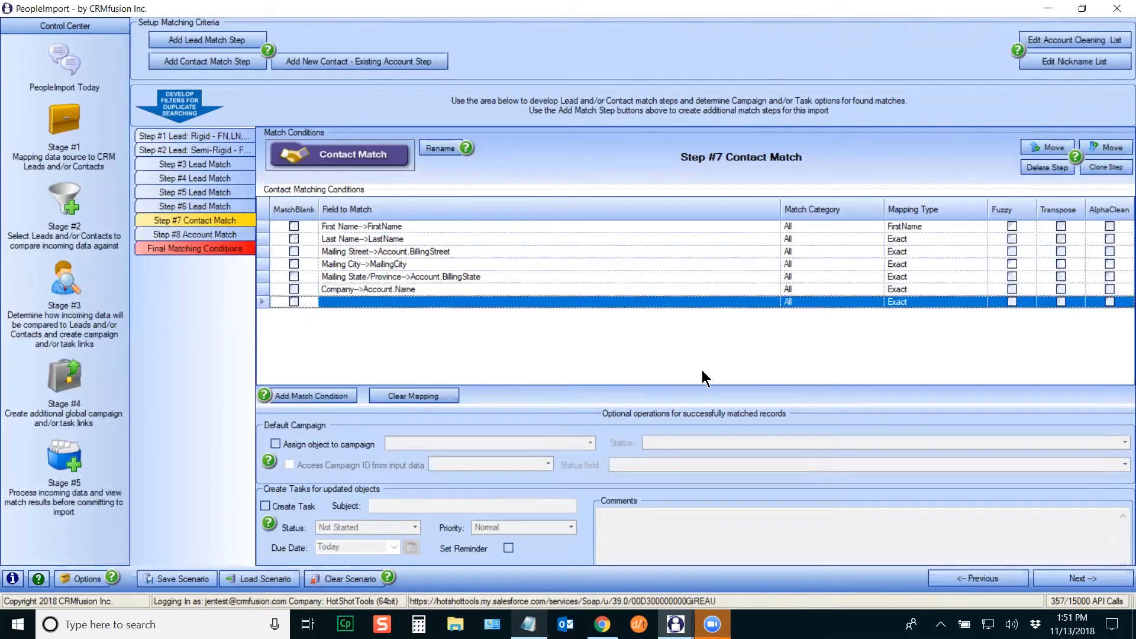
pyautogui.click(728, 306)
pyautogui.click(775, 302)
pyautogui.click(355, 325)
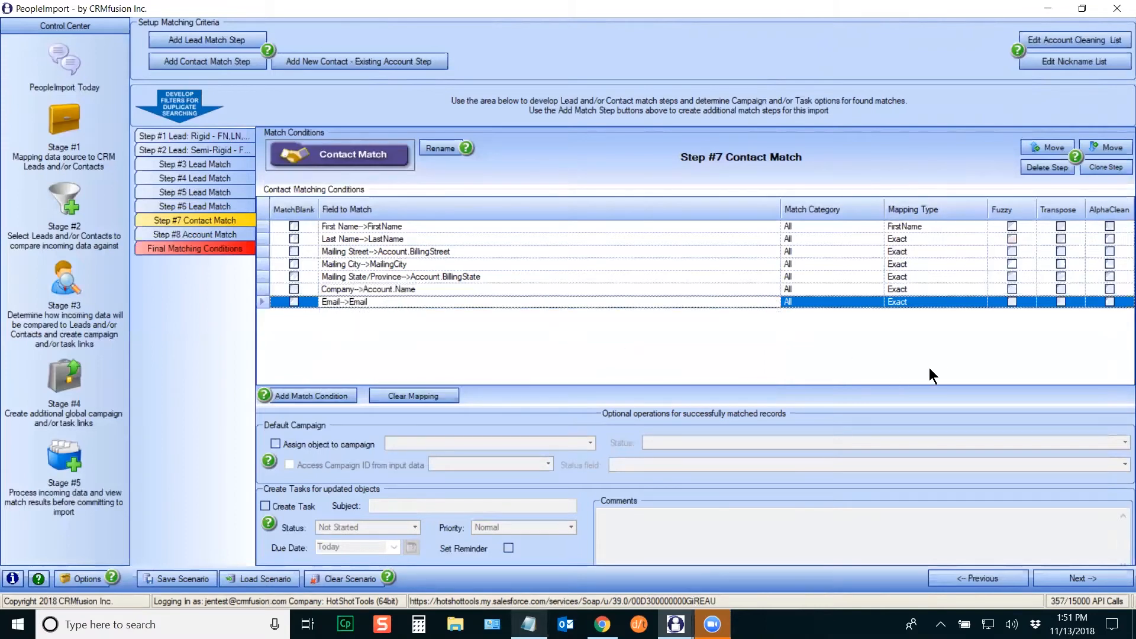
# Step: Make Last Name and City fuzzy, street Relaxed Address Match, and state State Match
pyautogui.click(1012, 239)
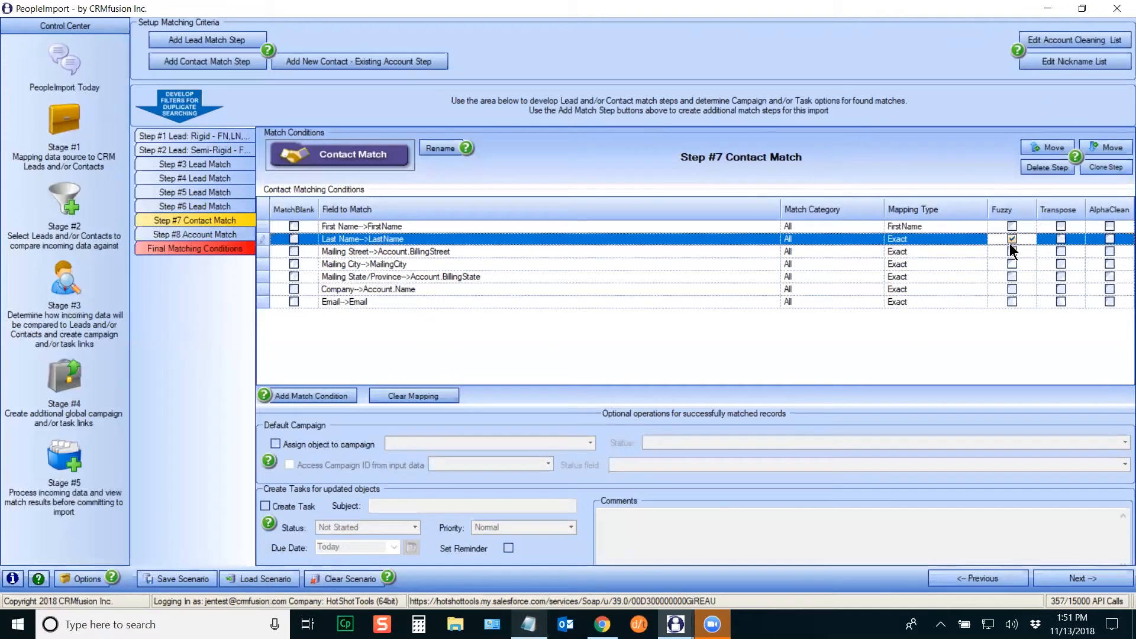
pyautogui.click(971, 252)
pyautogui.click(981, 251)
pyautogui.scroll(-3, 987, 316)
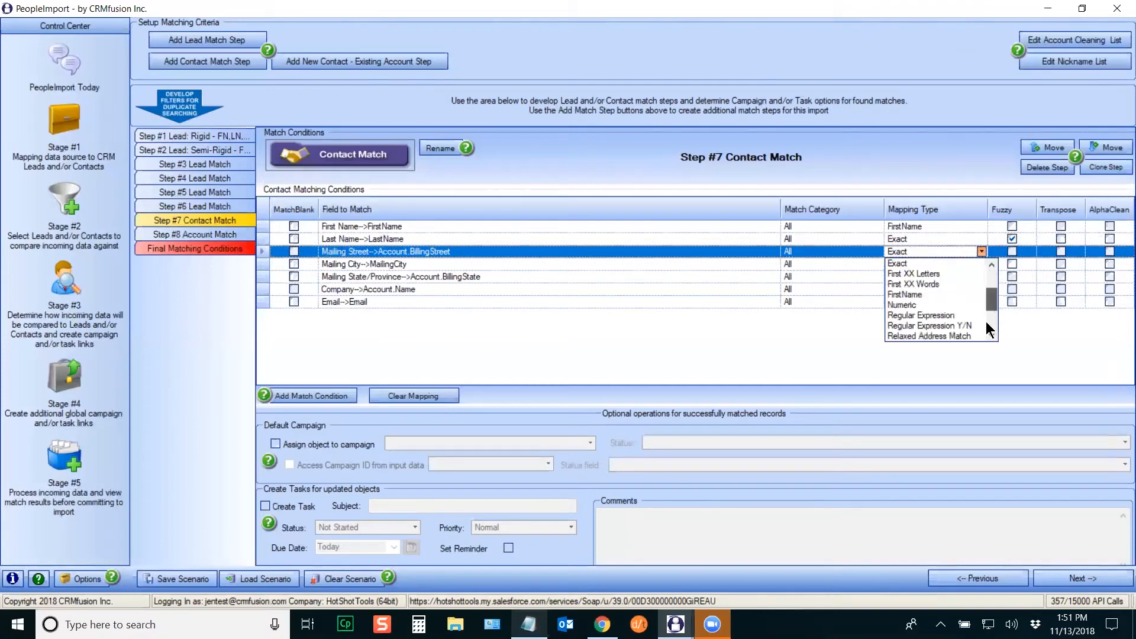
pyautogui.click(931, 273)
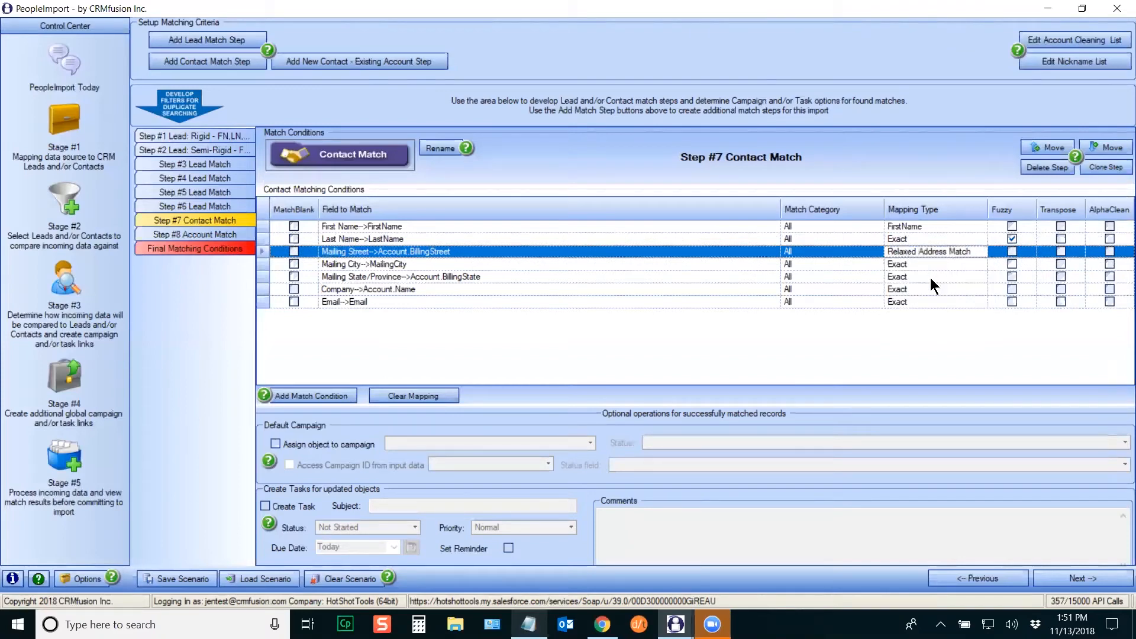
pyautogui.click(1011, 265)
pyautogui.click(937, 276)
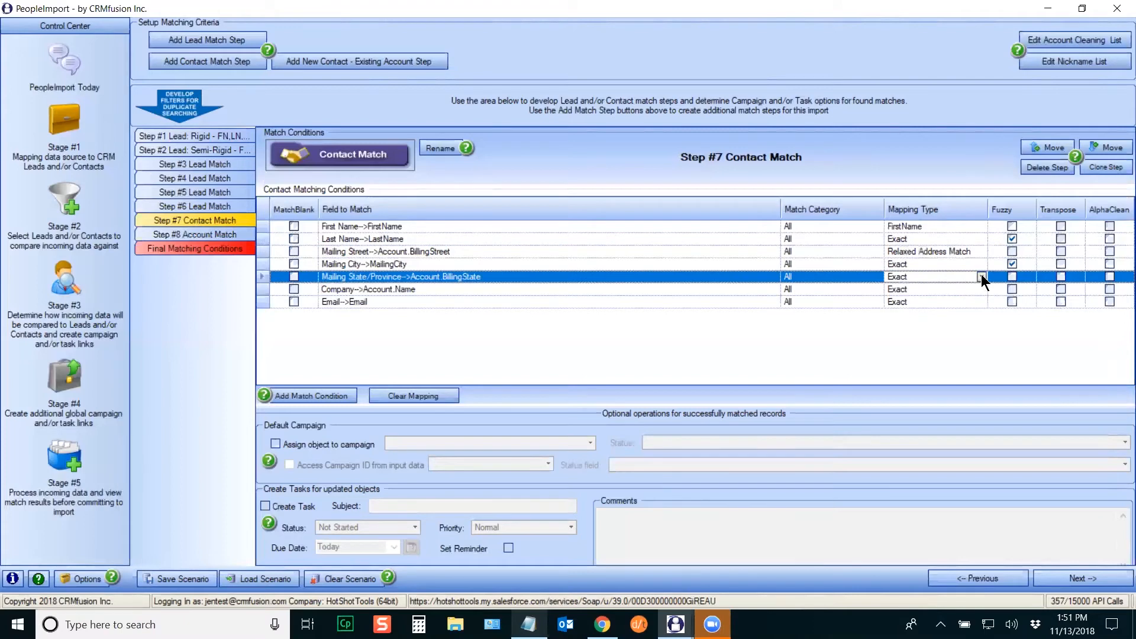
pyautogui.click(981, 276)
pyautogui.moveTo(985, 303); pyautogui.dragTo(994, 346)
pyautogui.click(916, 340)
# Step: Set the Company condition to Cleaned Account Name with Transpose and AlphaClean ticked
pyautogui.click(974, 290)
pyautogui.click(981, 289)
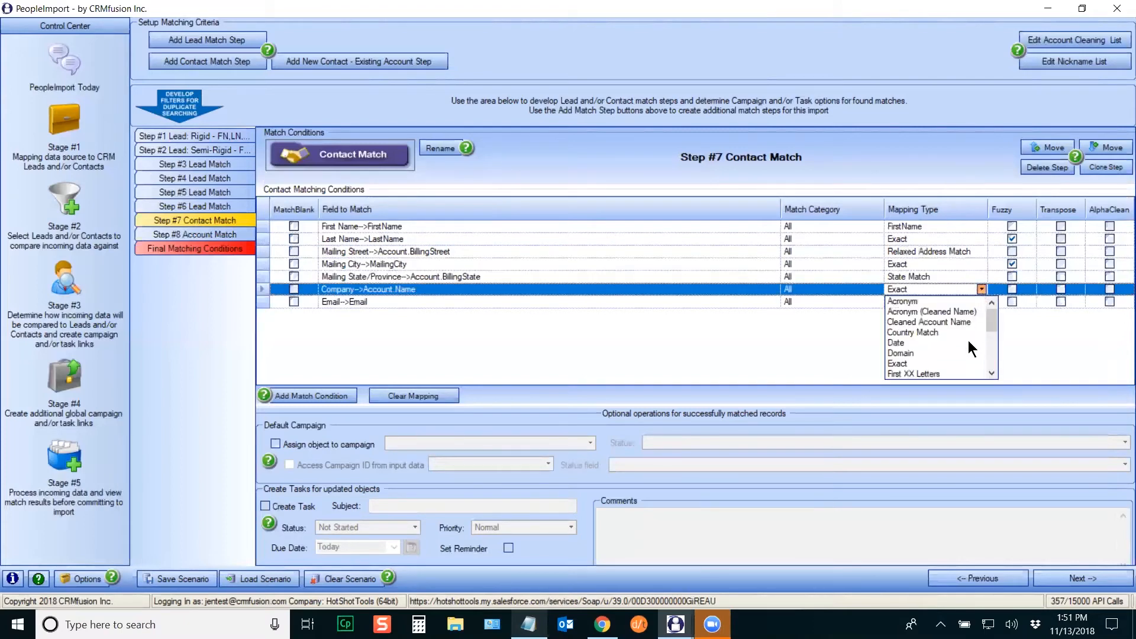
pyautogui.click(927, 330)
pyautogui.click(981, 289)
pyautogui.click(918, 316)
pyautogui.click(1060, 289)
pyautogui.click(1109, 289)
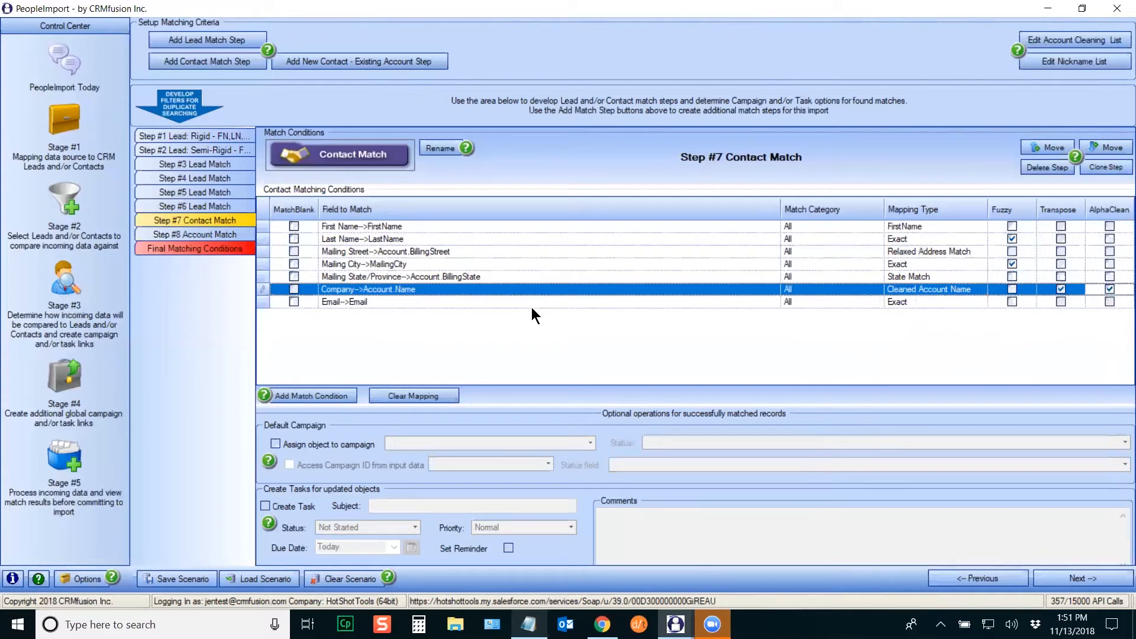
pyautogui.click(443, 149)
# Step: Rename Step #7 to 'Contact: Rigid - FN,LN,Email,Street,City,ST,Company' and clone it as Step #8
pyautogui.click(473, 342)
pyautogui.moveTo(473, 342); pyautogui.dragTo(531, 343)
pyautogui.write(': Rigid ')
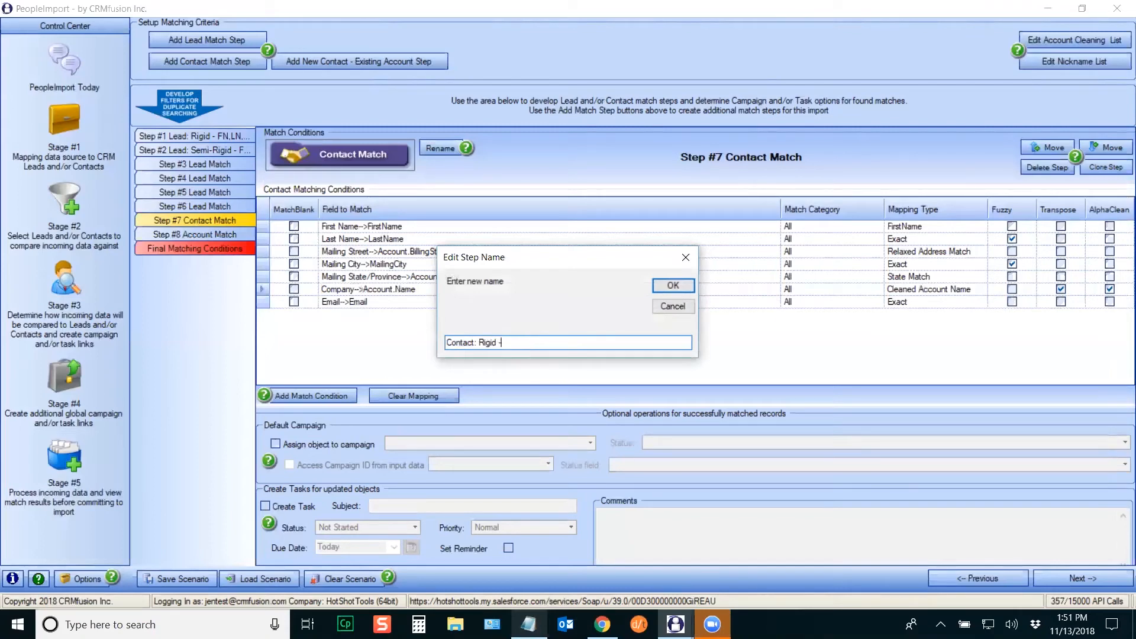
pyautogui.write('- FN,LN,Email,Street,City,ST,Company')
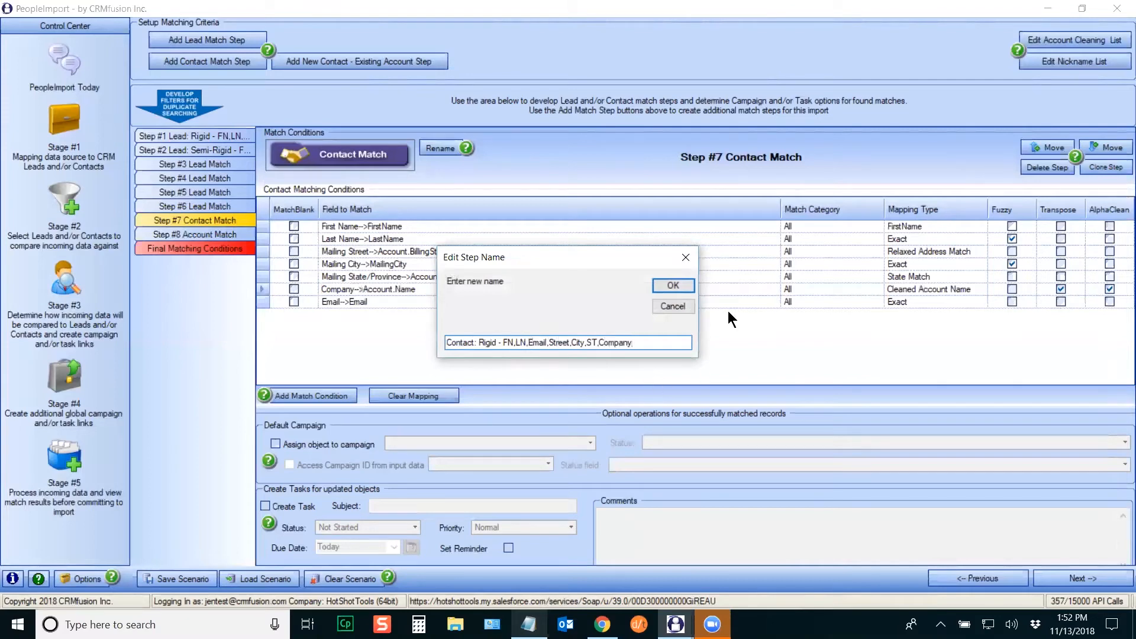
pyautogui.click(681, 285)
pyautogui.click(1116, 171)
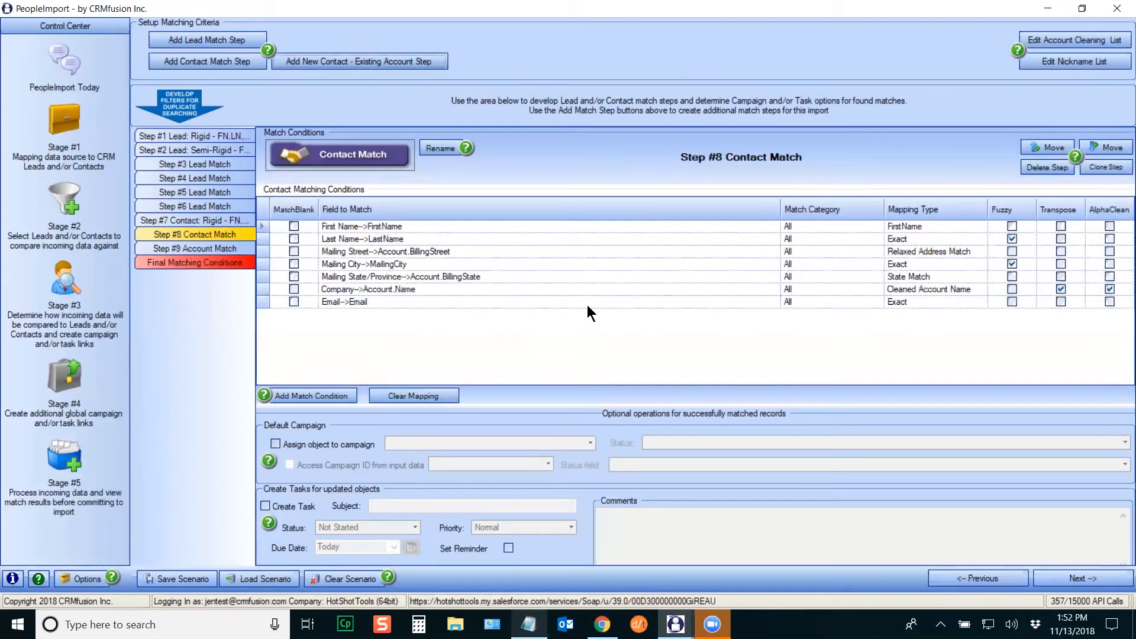
# Step: Drop Mailing Street from Step #8 and Mailing City from Step #9, cloning after each
pyautogui.click(264, 252)
pyautogui.press('Delete')
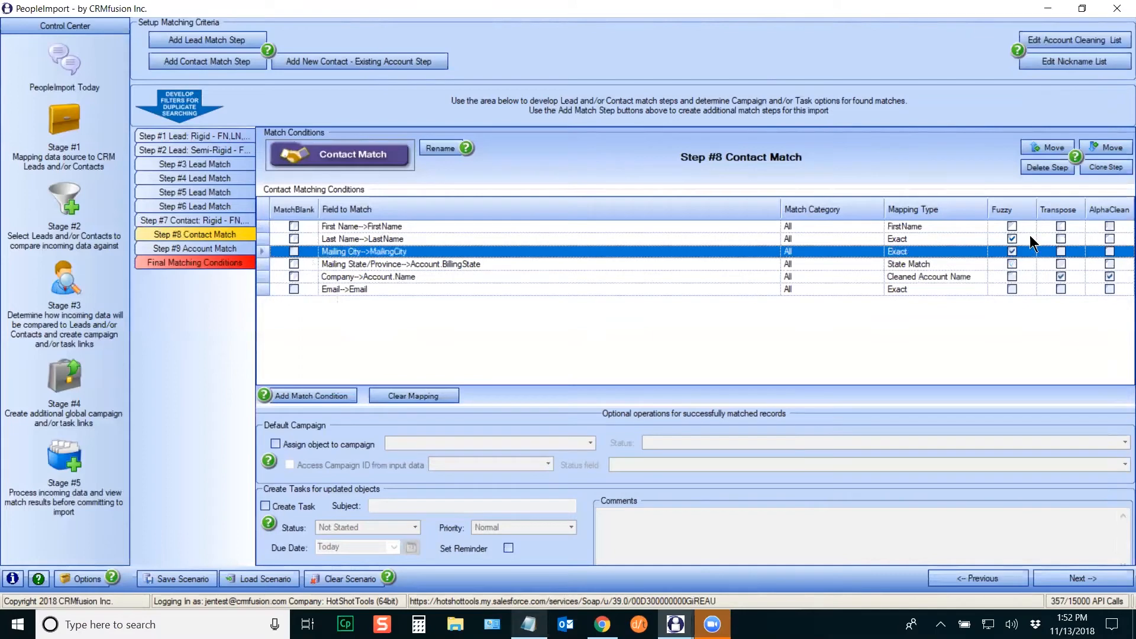
pyautogui.click(1106, 168)
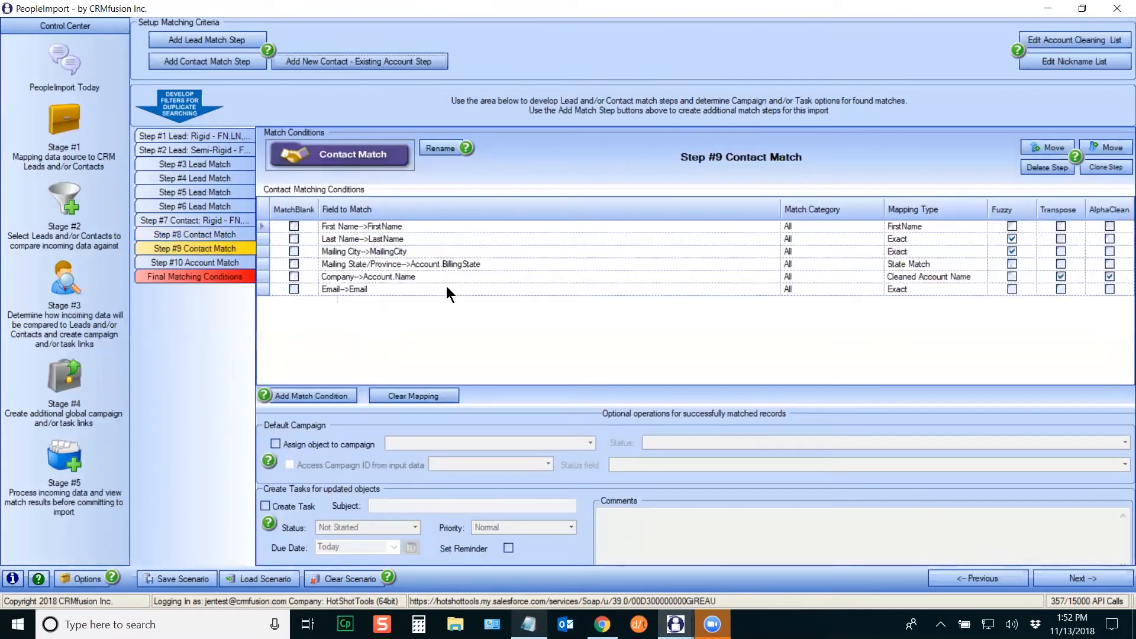
pyautogui.click(263, 252)
pyautogui.press('Delete')
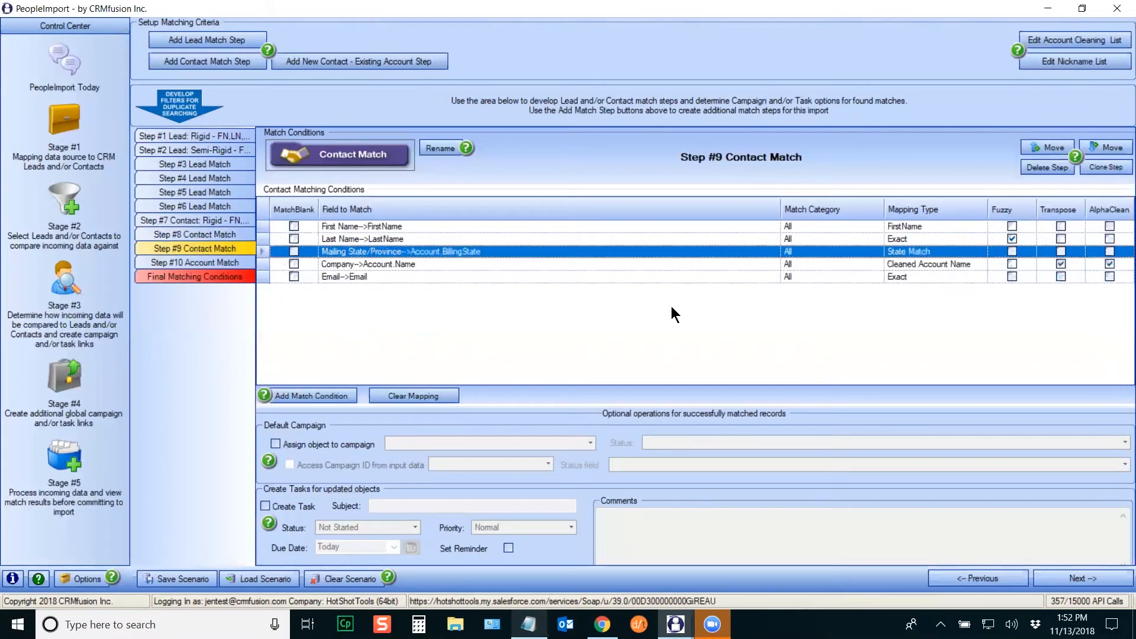
pyautogui.click(1104, 168)
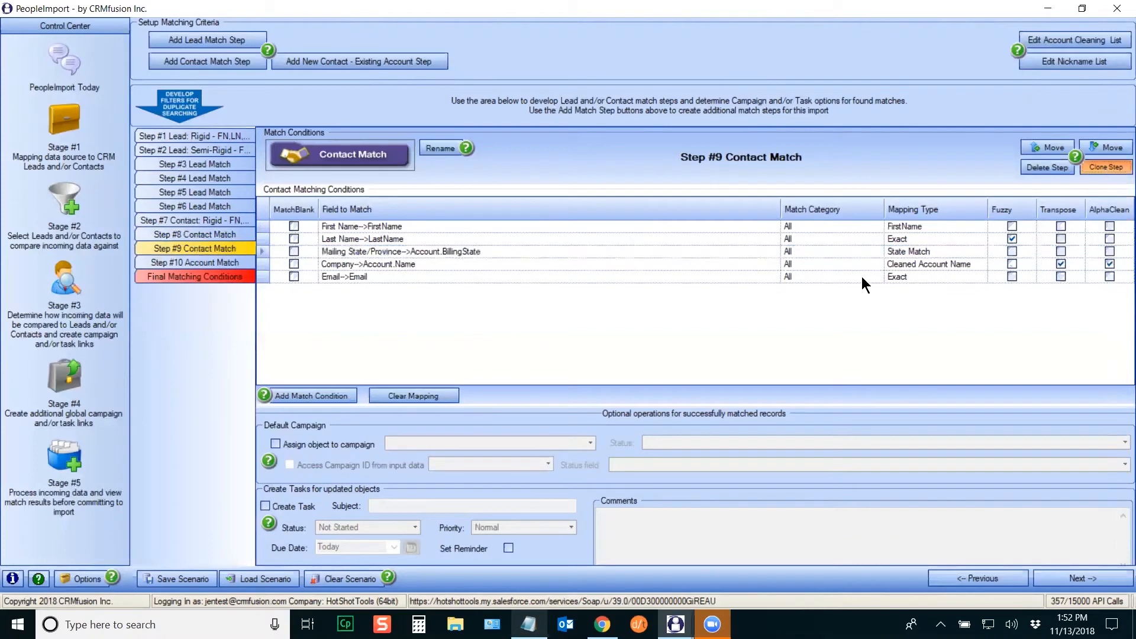
# Step: Drop Mailing State, Company and First Name in Steps #10–#12, cloning between each
pyautogui.click(262, 252)
pyautogui.press('Delete')
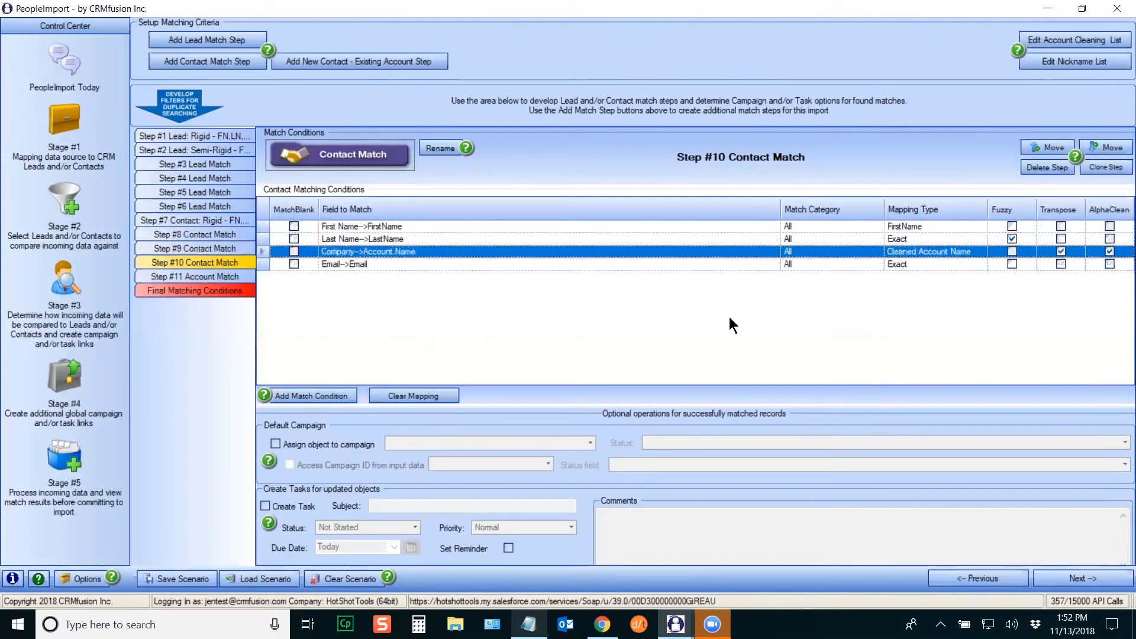
pyautogui.click(1093, 169)
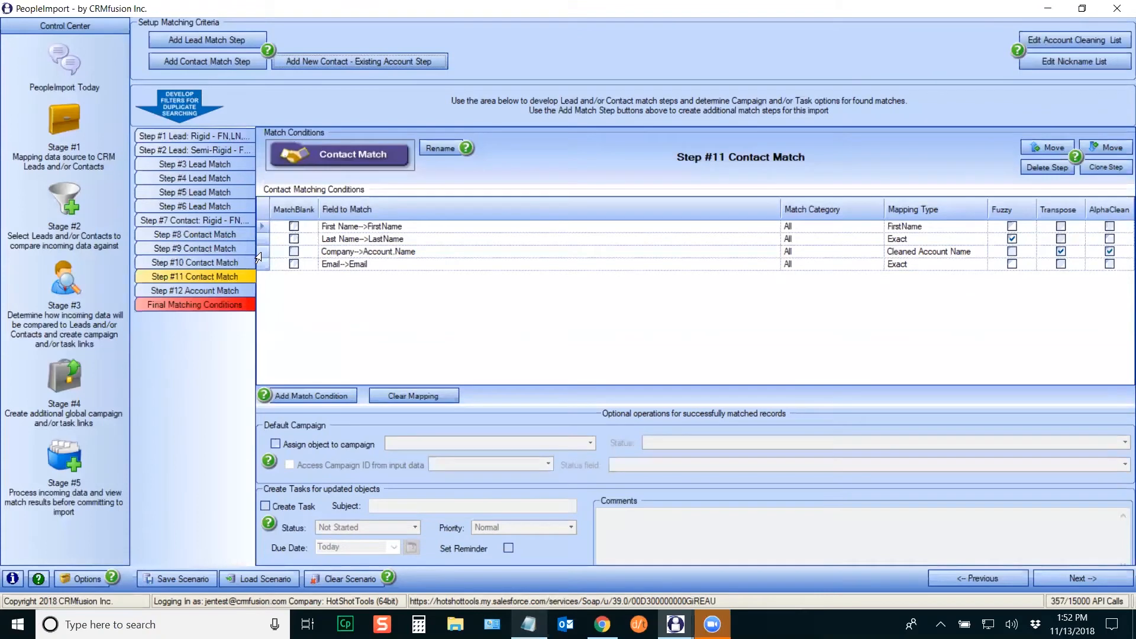
pyautogui.click(262, 252)
pyautogui.press('Delete')
pyautogui.click(1103, 171)
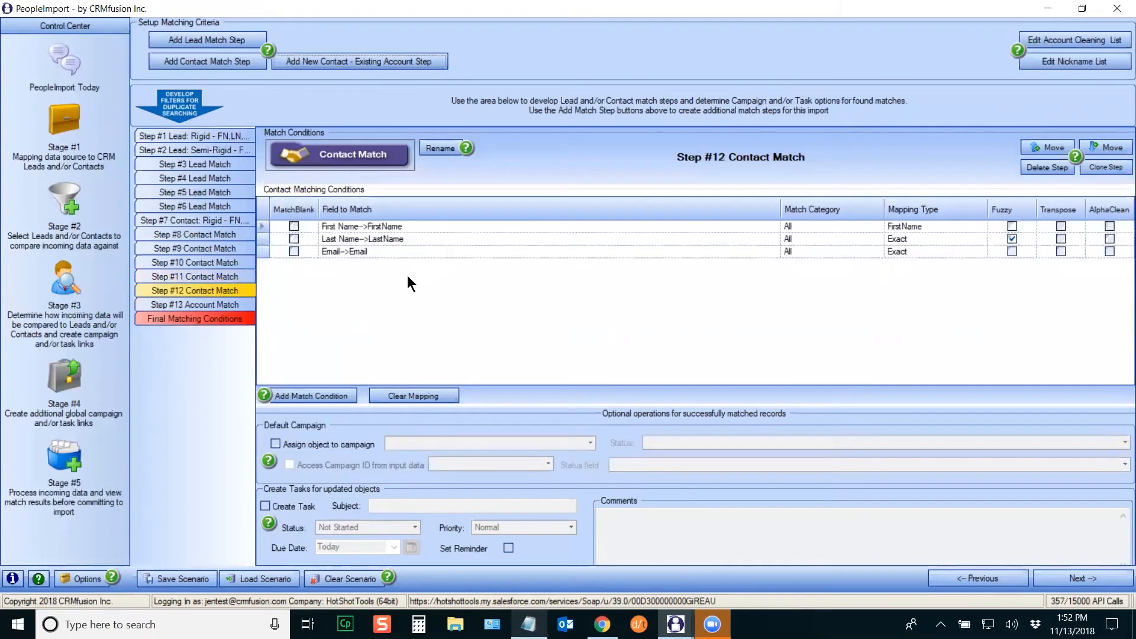
pyautogui.click(261, 227)
pyautogui.press('Delete')
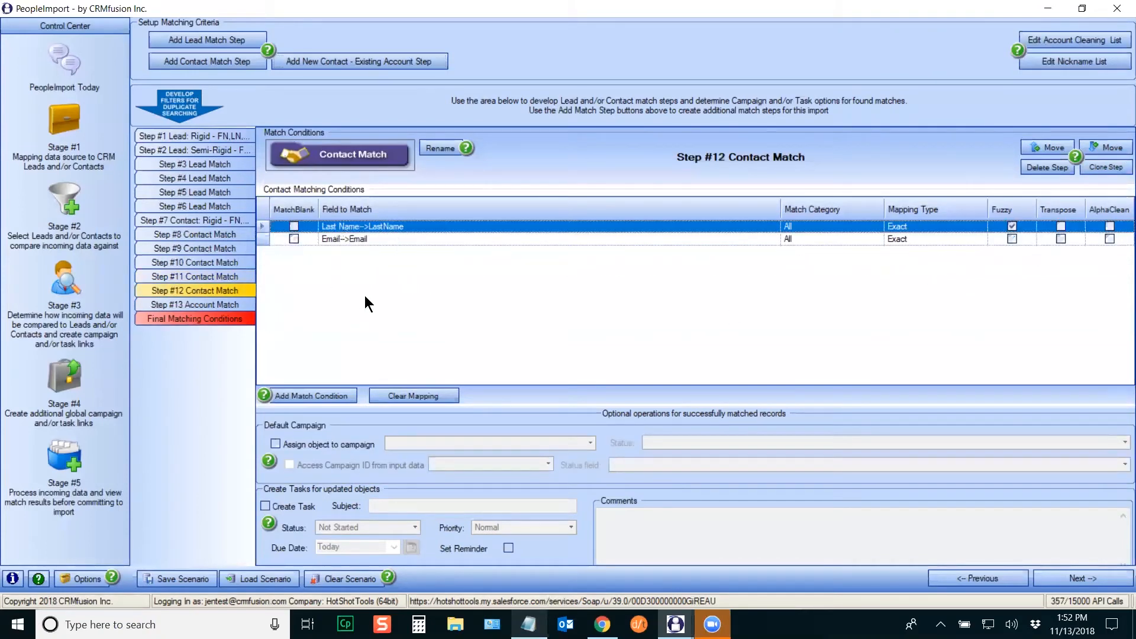
# Step: In Step #13 Account Match, add condition rows and match Company to Account.Name
pyautogui.click(207, 304)
pyautogui.click(304, 363)
pyautogui.click(304, 364)
pyautogui.click(304, 363)
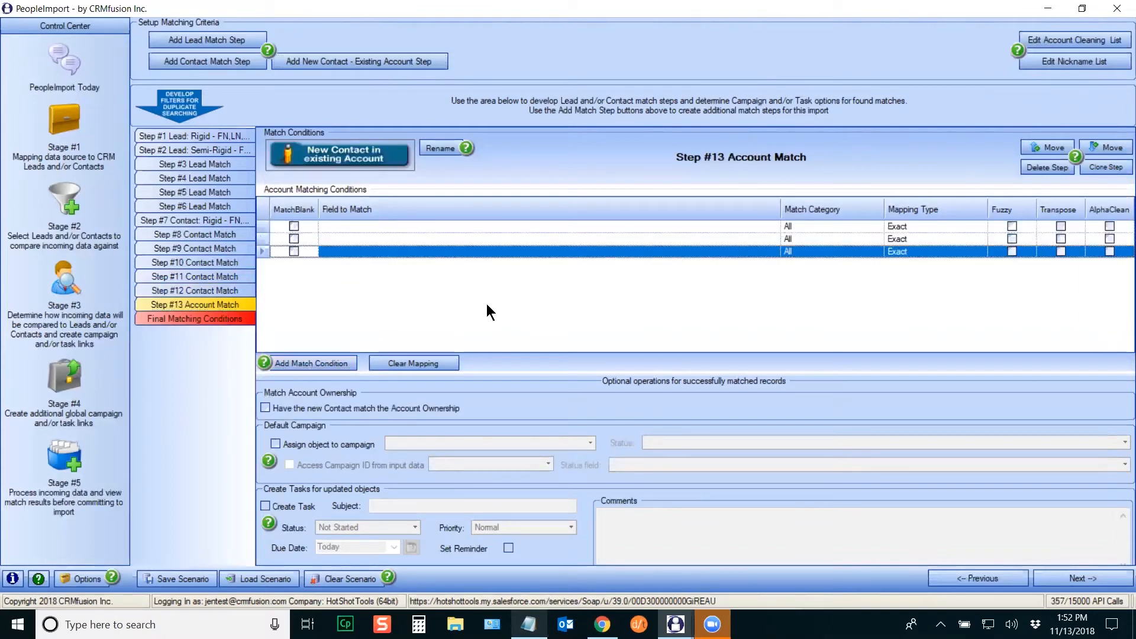
pyautogui.click(555, 226)
pyautogui.click(773, 226)
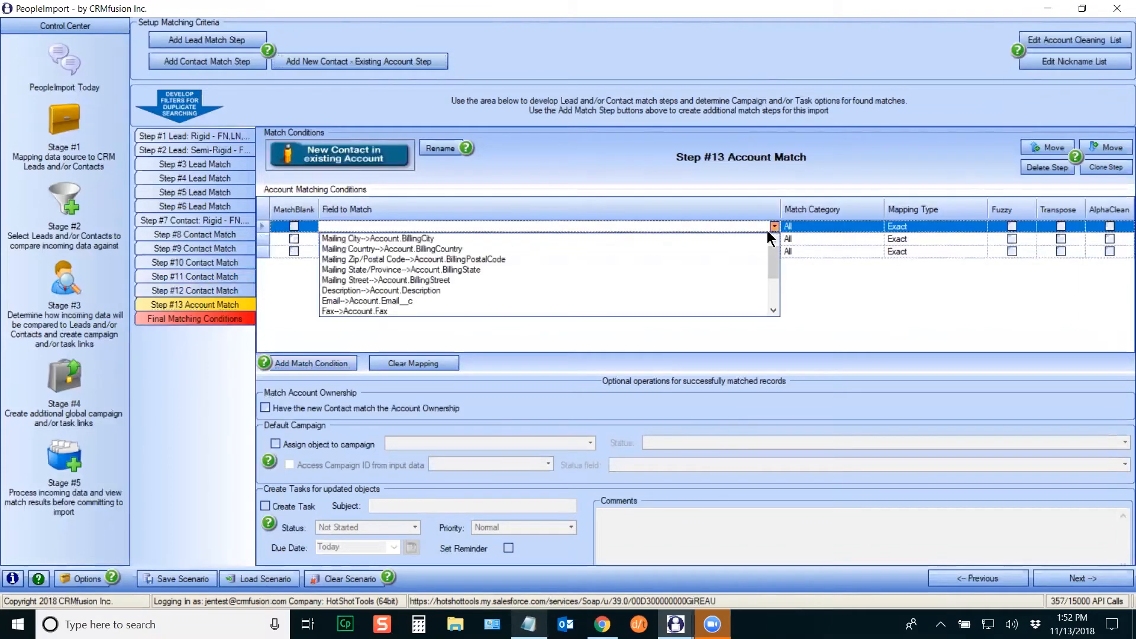
pyautogui.moveTo(776, 255); pyautogui.dragTo(775, 296)
pyautogui.click(379, 259)
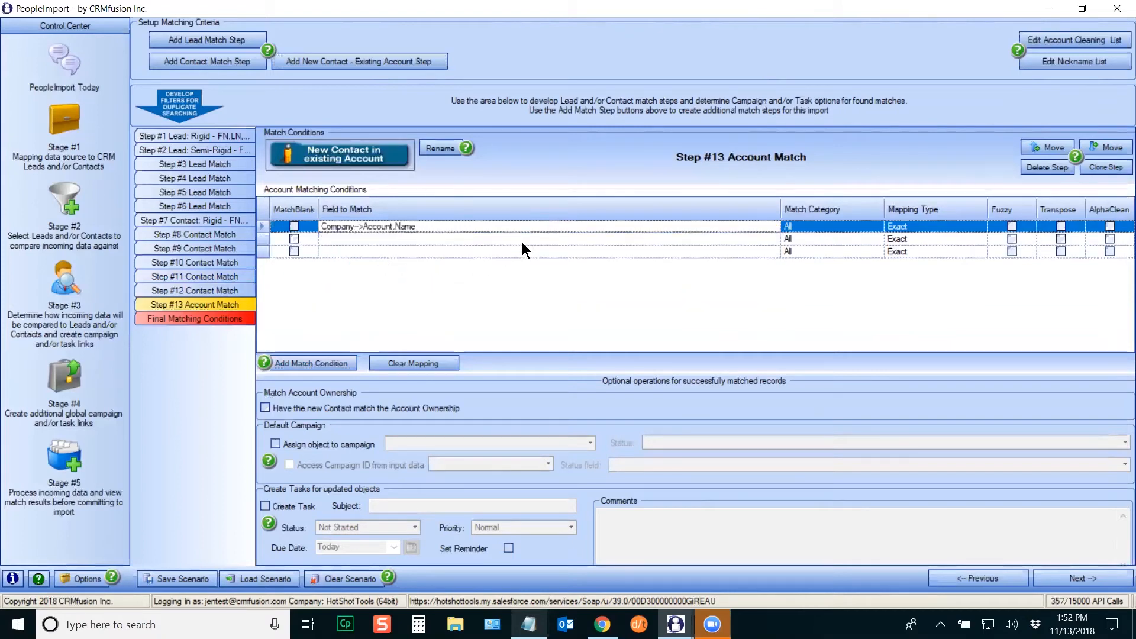
# Step: Match Mailing Street, City and State/Province to Account BillingStreet, BillingCity and BillingState
pyautogui.click(728, 239)
pyautogui.click(774, 239)
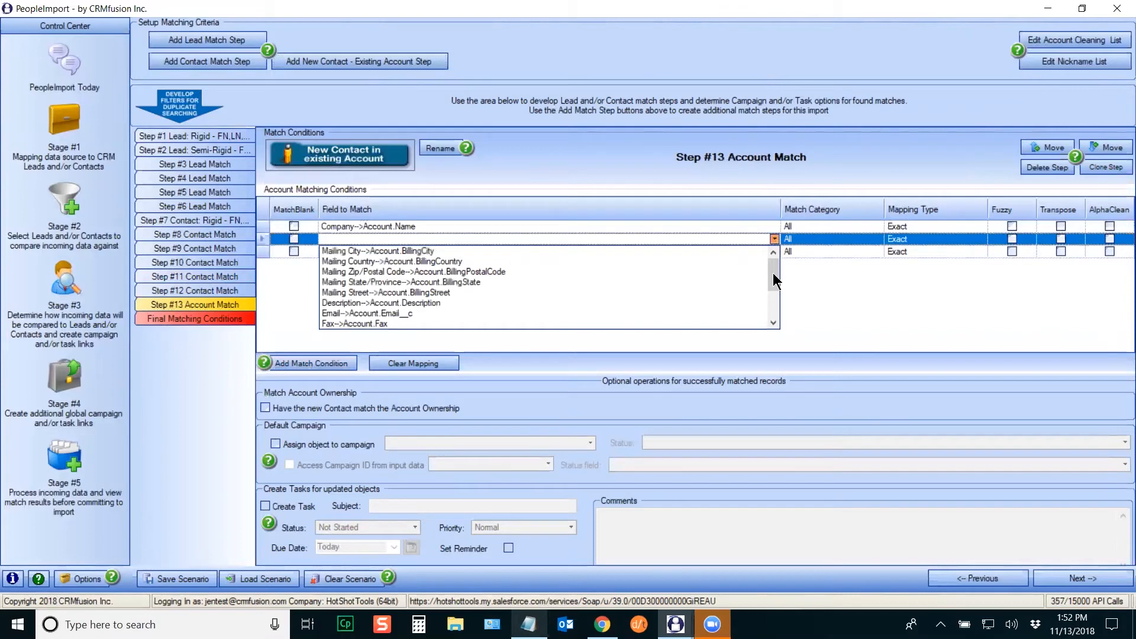
pyautogui.click(373, 292)
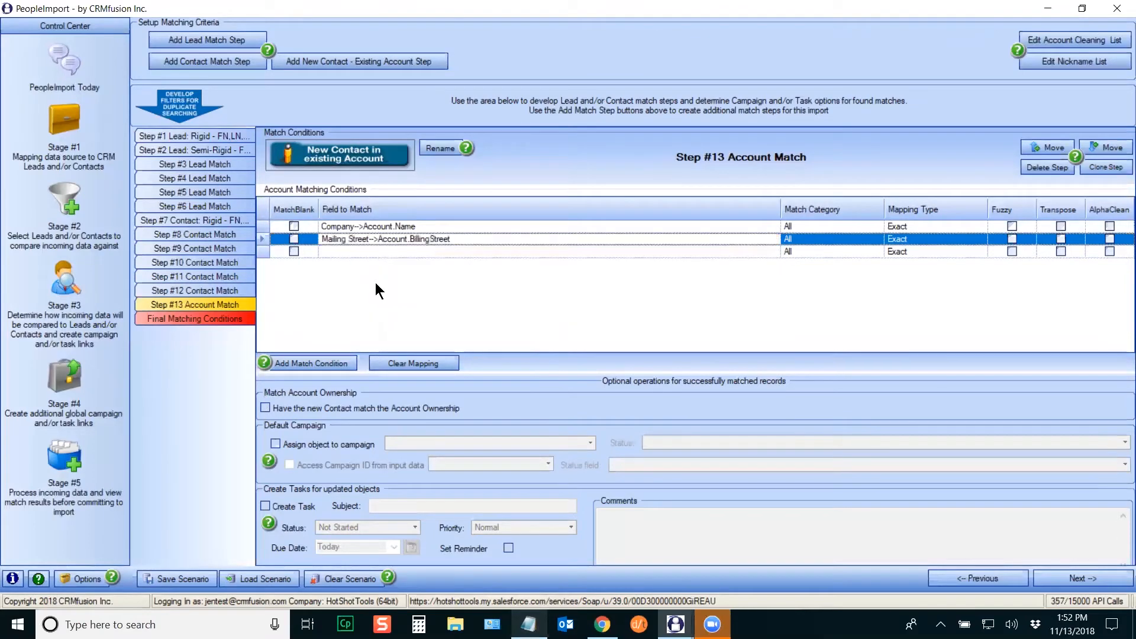
pyautogui.click(400, 250)
pyautogui.click(773, 252)
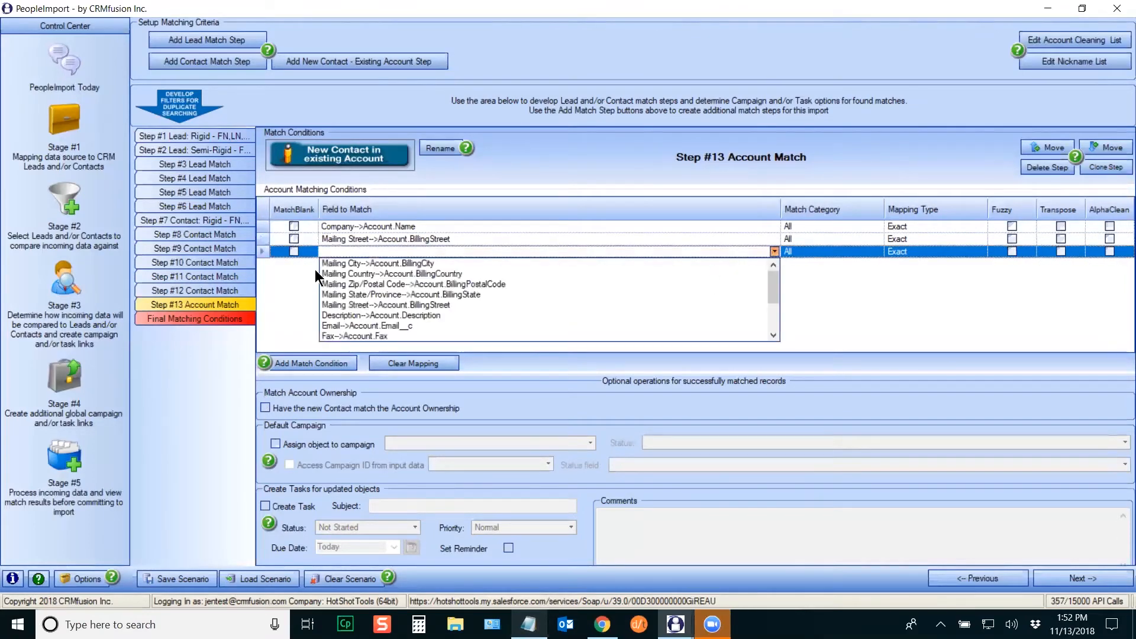
pyautogui.click(335, 292)
pyautogui.click(310, 363)
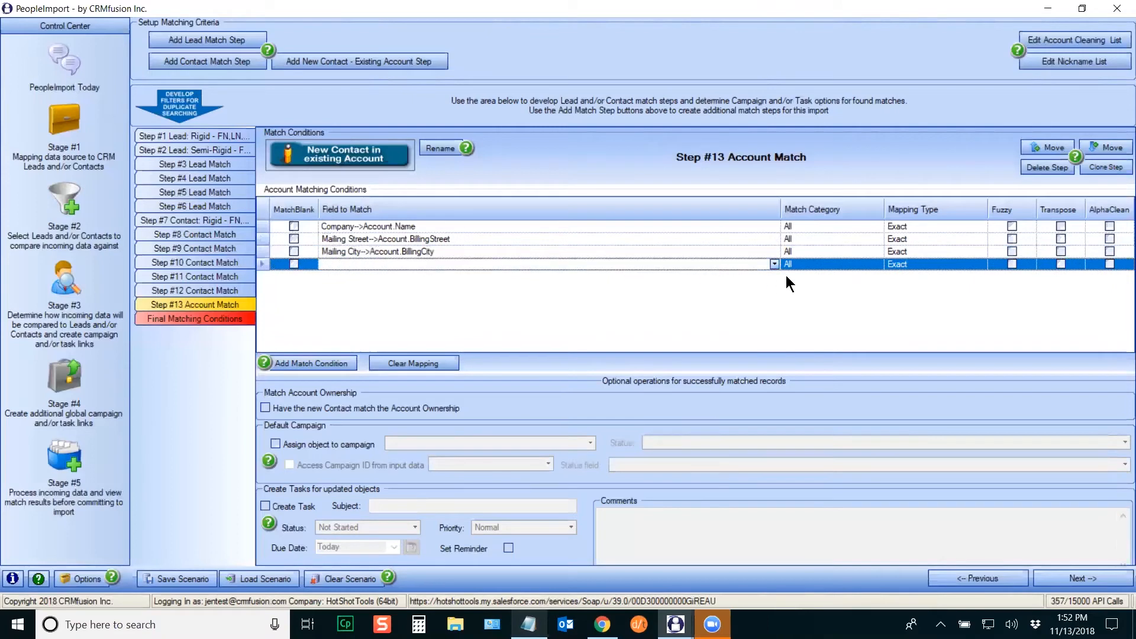
pyautogui.click(774, 264)
pyautogui.click(412, 306)
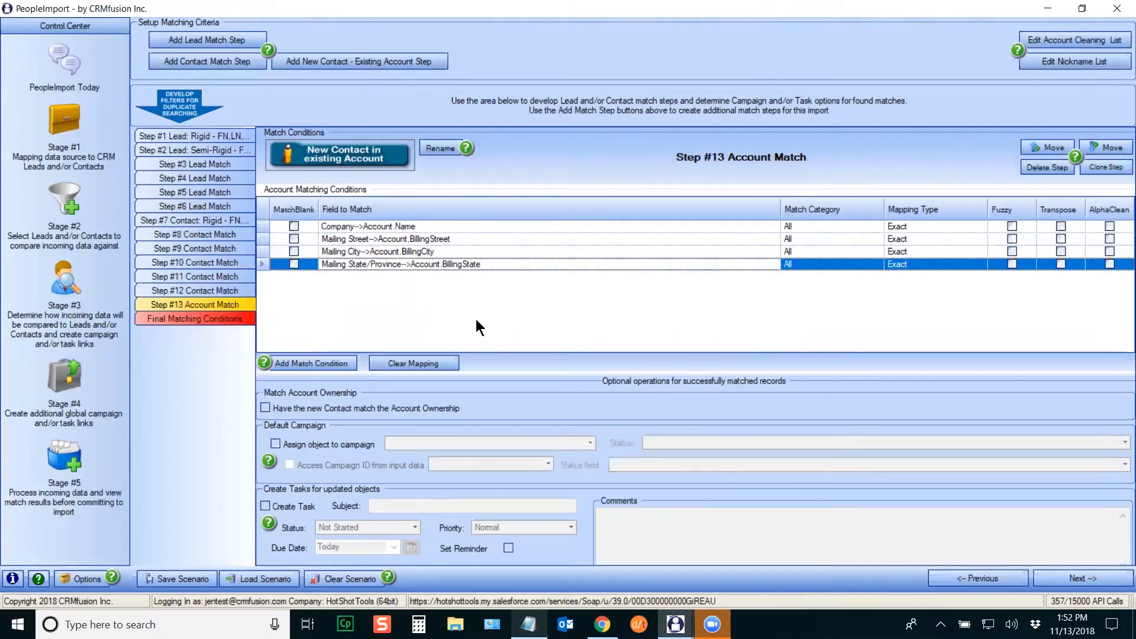
# Step: Set the company condition to Cleaned Account Name with Transpose and AlphaClean
pyautogui.click(983, 227)
pyautogui.click(981, 227)
pyautogui.moveTo(992, 246); pyautogui.dragTo(991, 278)
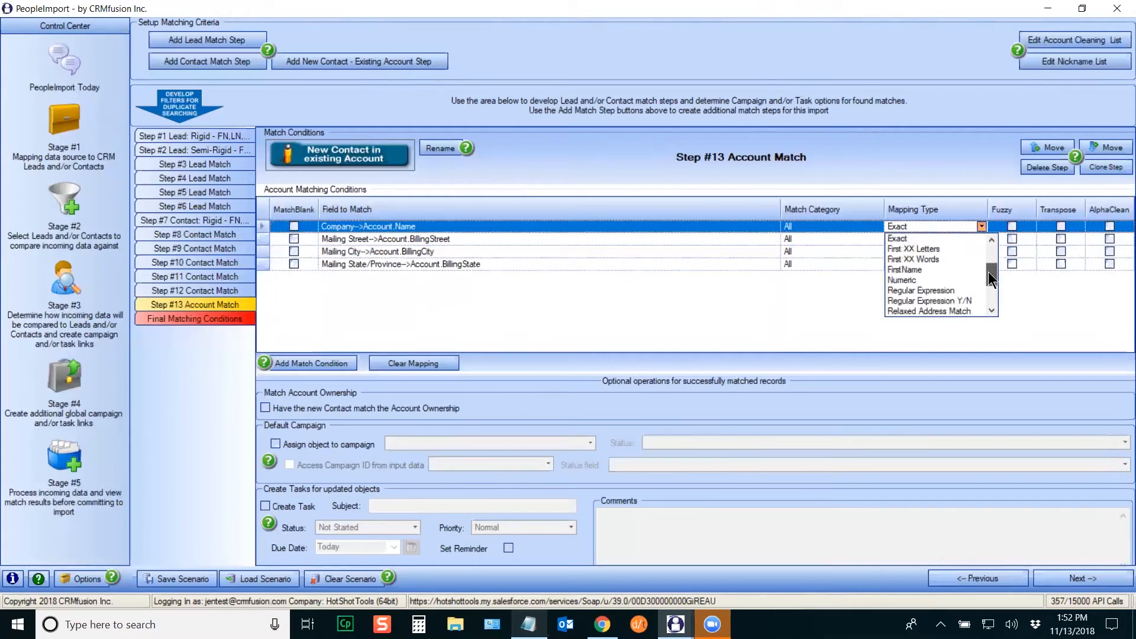
pyautogui.scroll(3, 953, 271)
pyautogui.click(953, 271)
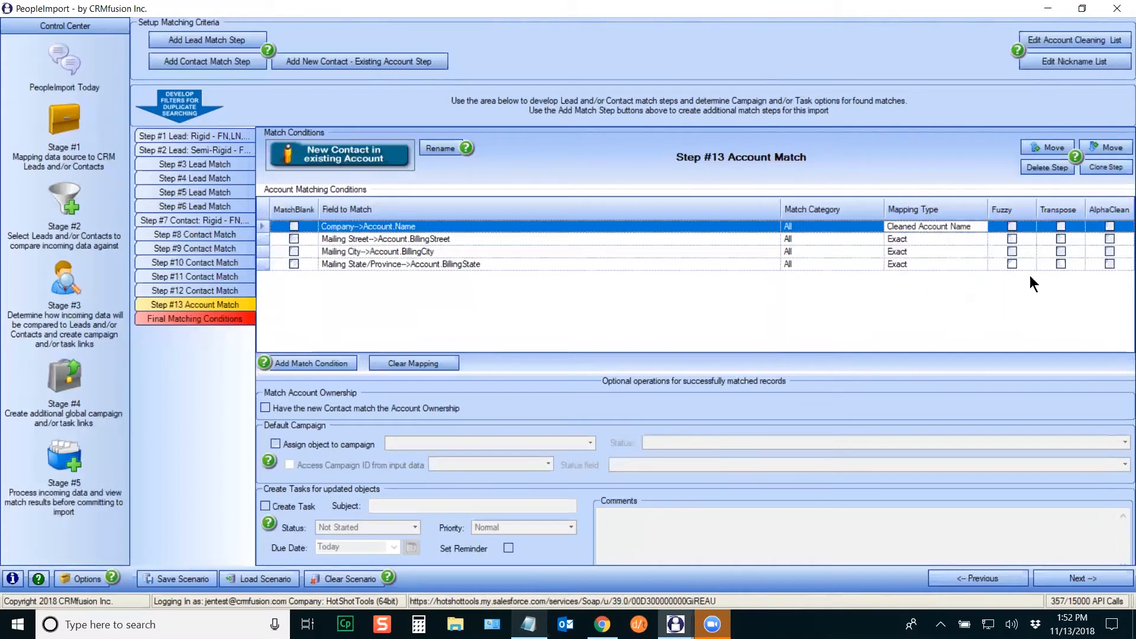
pyautogui.click(1061, 226)
pyautogui.click(1110, 226)
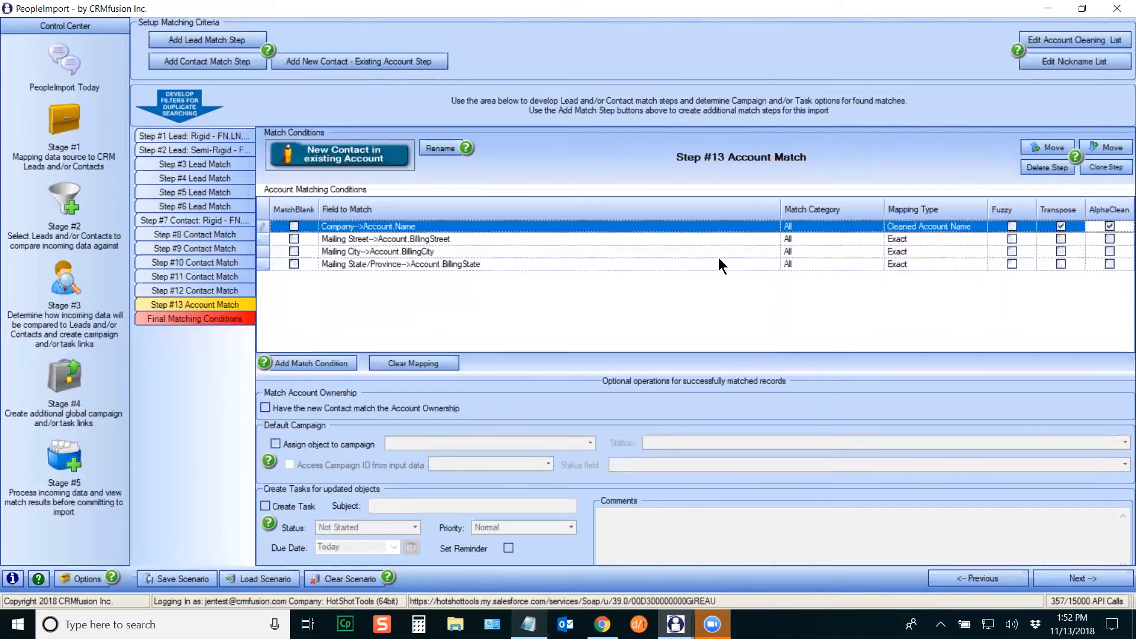
# Step: Use Relaxed Address Match for street, fuzzy for city, State Match for state; clone as Step #14
pyautogui.click(966, 240)
pyautogui.click(982, 239)
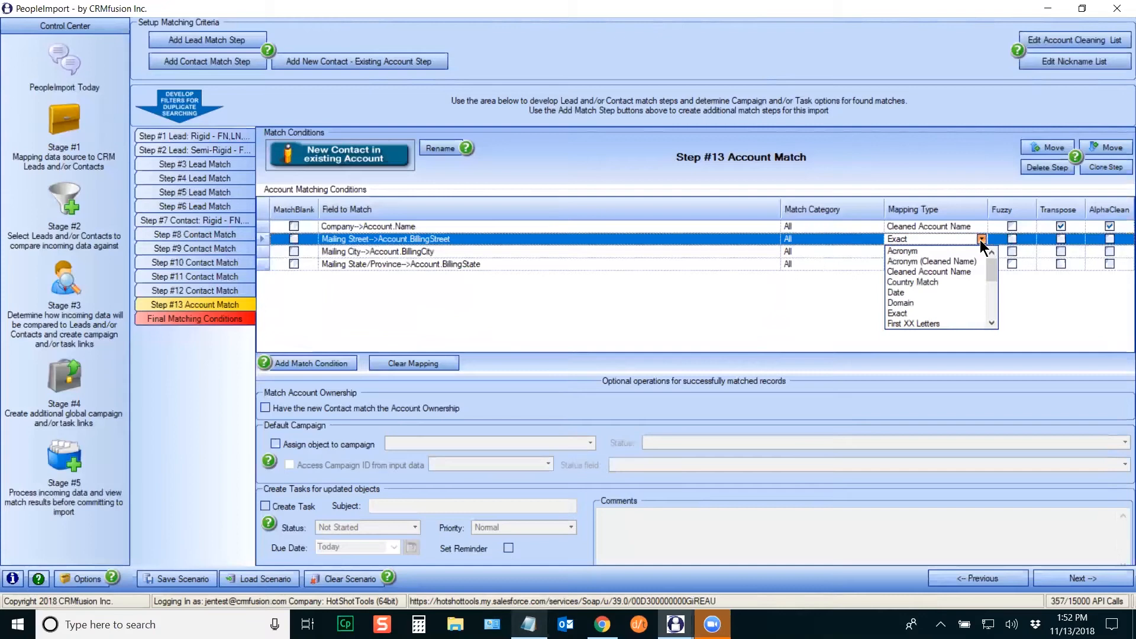
pyautogui.moveTo(992, 264); pyautogui.dragTo(950, 296)
pyautogui.click(945, 262)
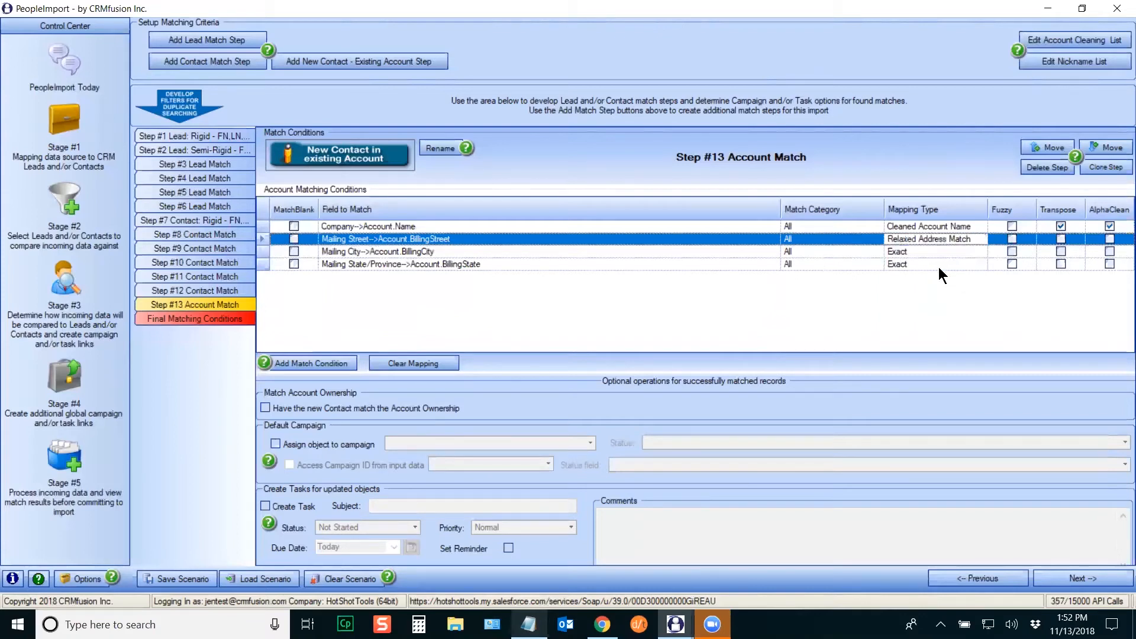
pyautogui.click(1010, 251)
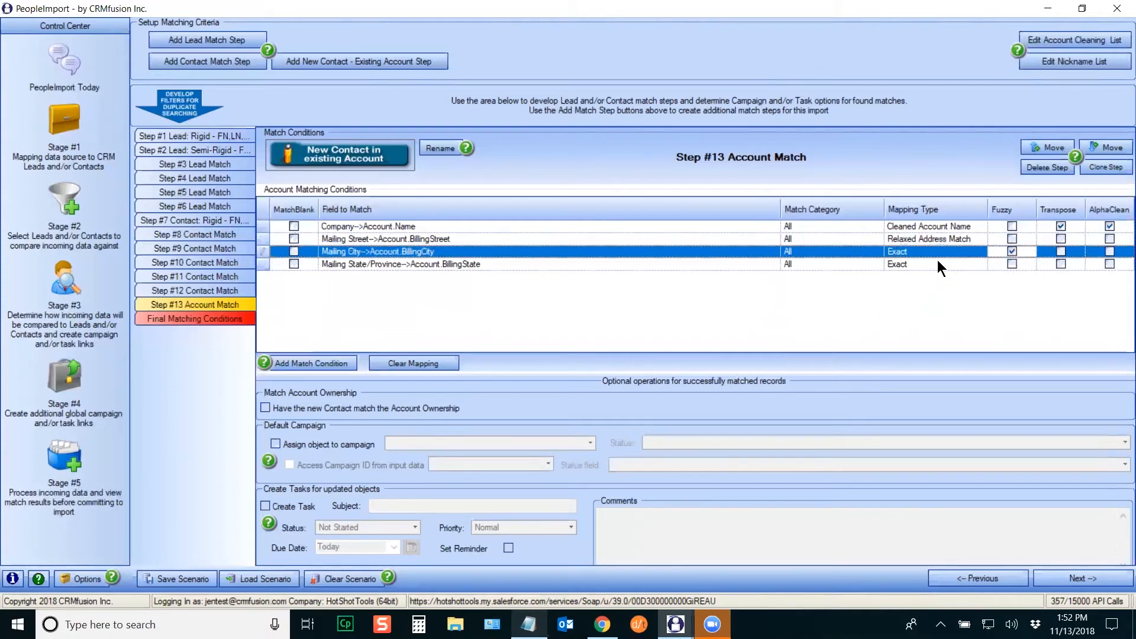
pyautogui.click(985, 264)
pyautogui.click(982, 264)
pyautogui.scroll(-5, 991, 333)
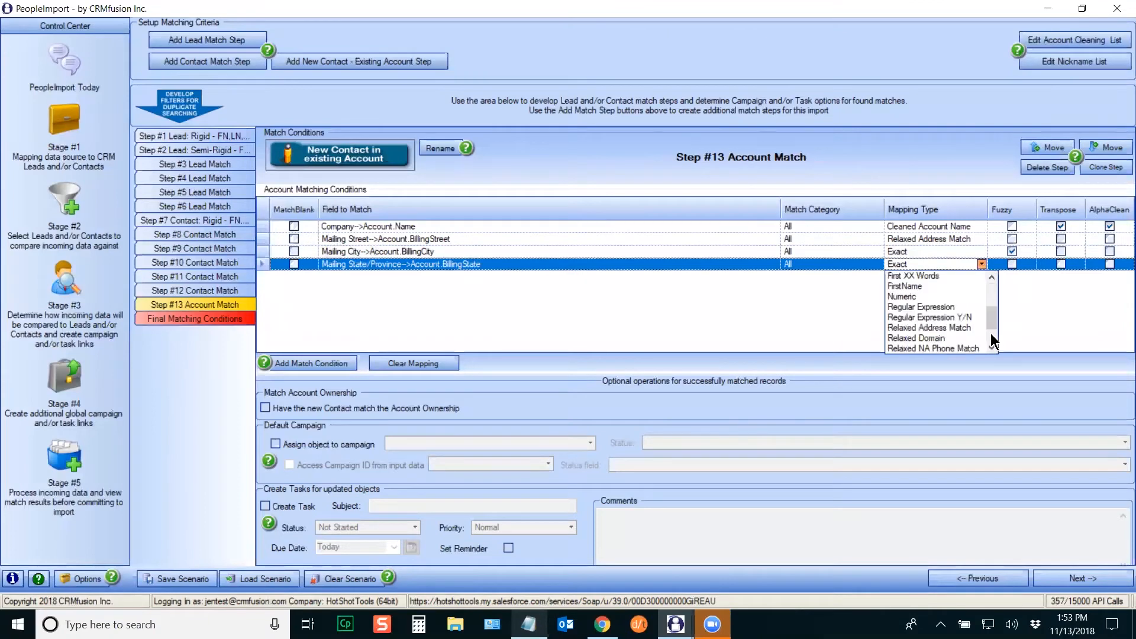
pyautogui.click(917, 329)
pyautogui.click(1107, 168)
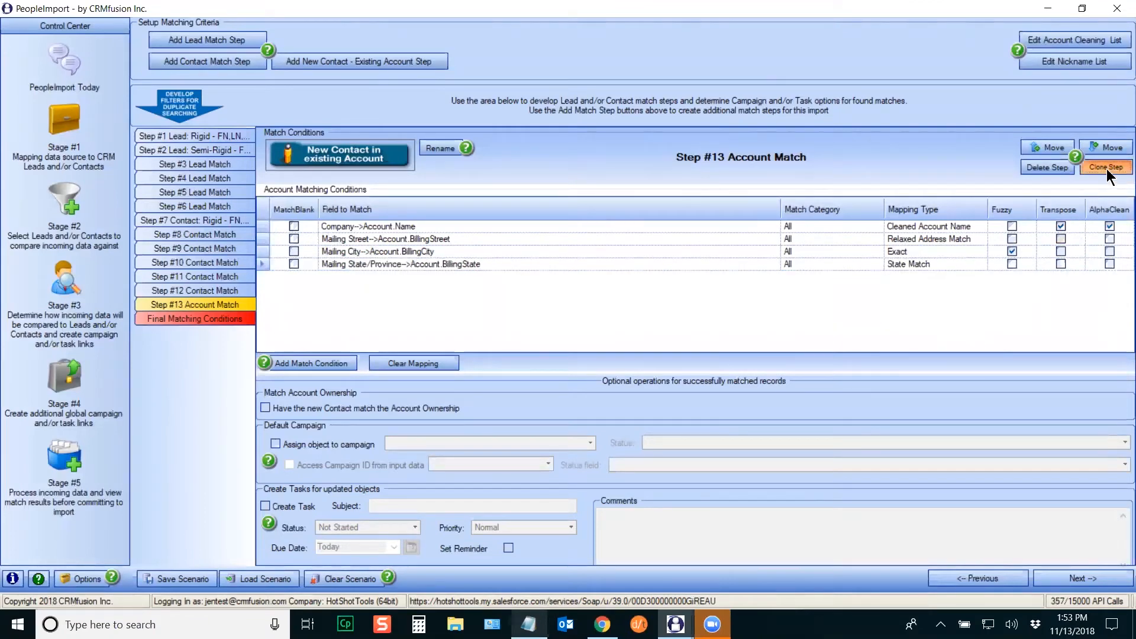
# Step: Remove Mailing Street from Step #14, clone it as Step #15 without Mailing City, then view final matching conditions
pyautogui.click(263, 239)
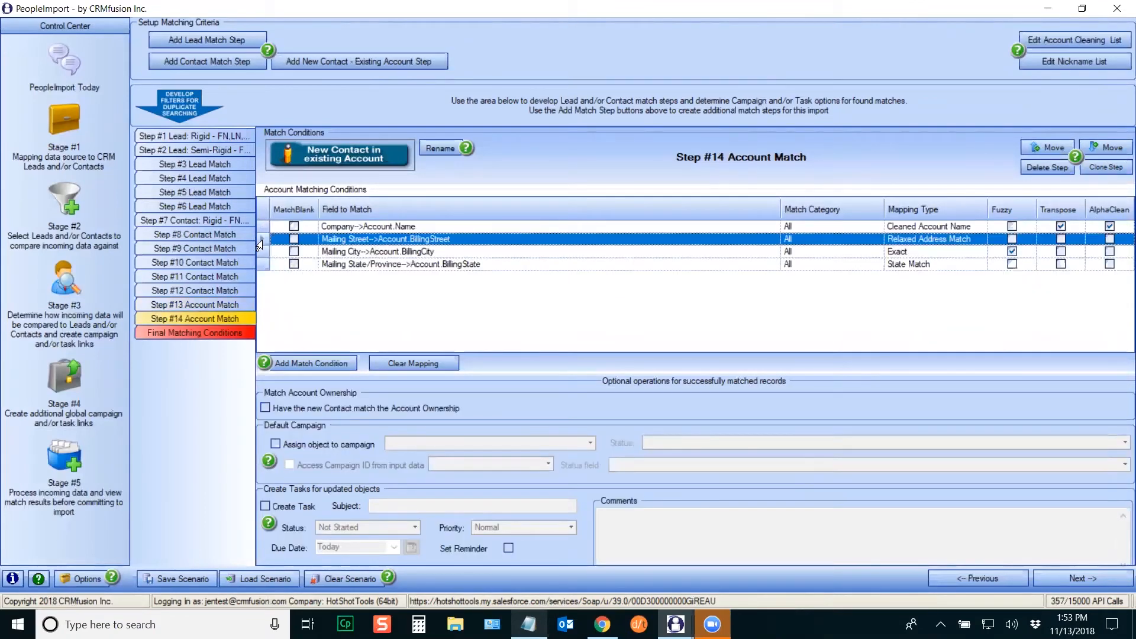
pyautogui.press('Delete')
pyautogui.click(1106, 168)
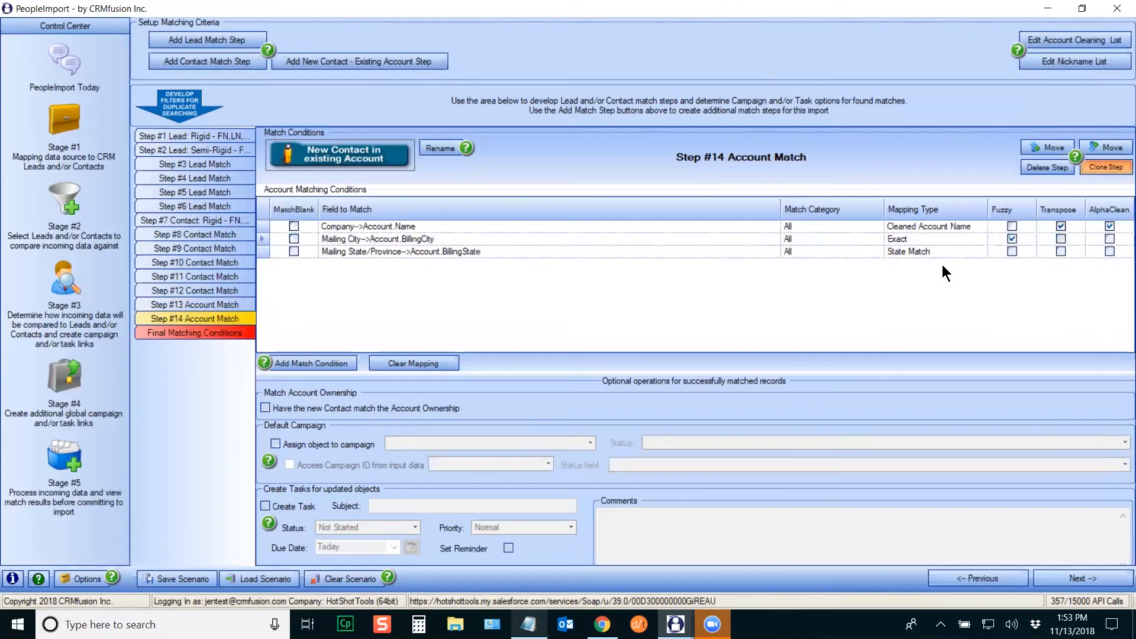
pyautogui.click(272, 240)
pyautogui.press('Delete')
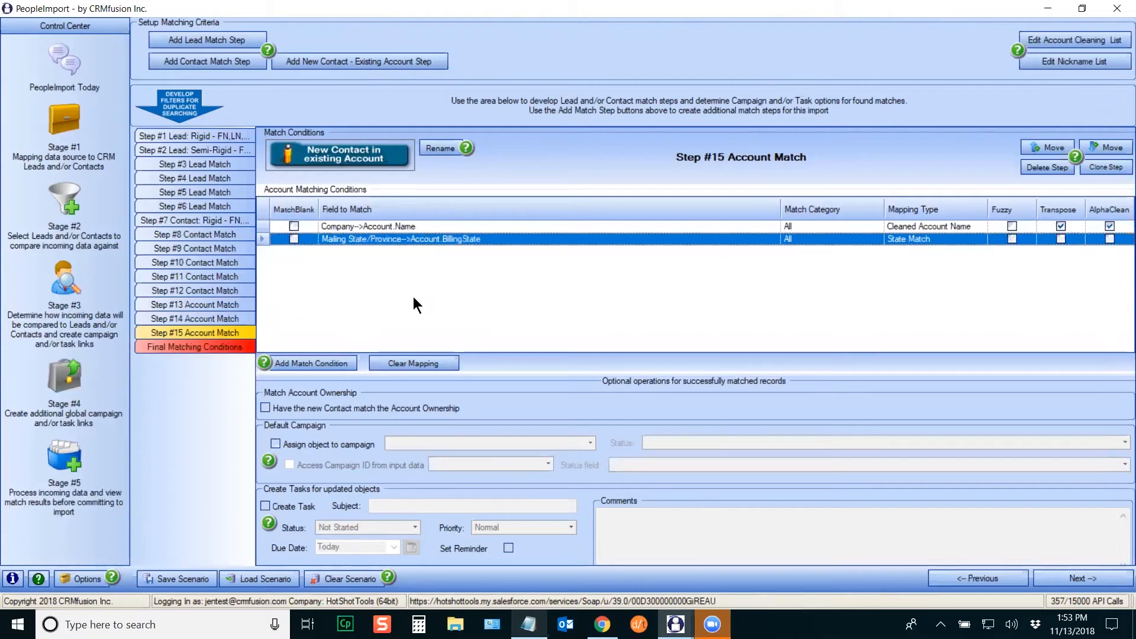
pyautogui.click(217, 347)
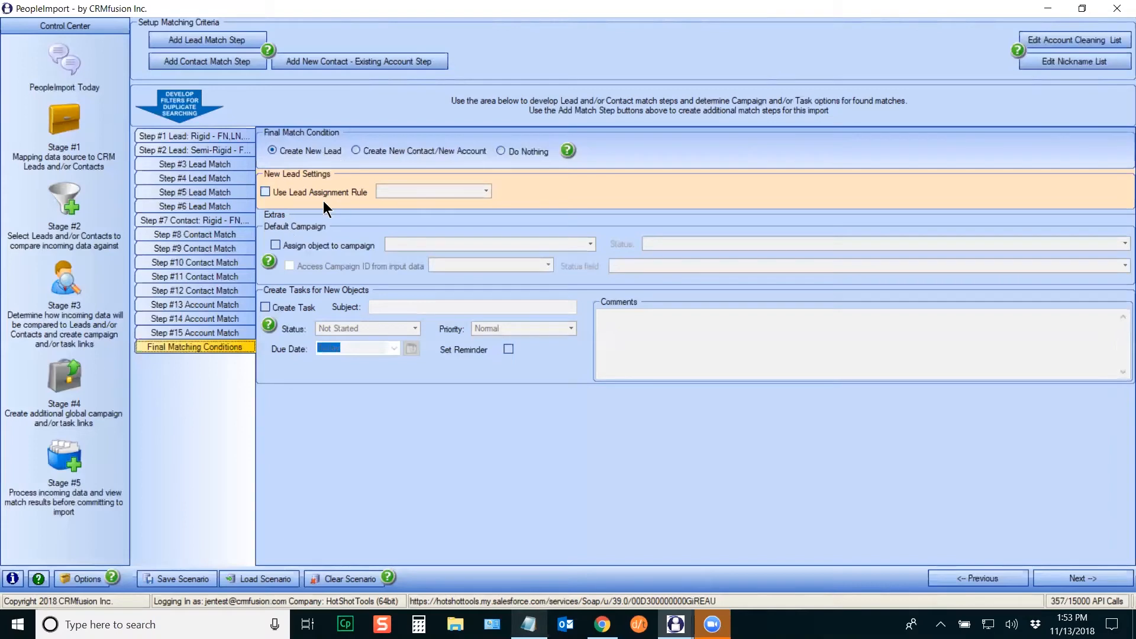
# Step: Apply the test lead assignment rule to new leads, then choose Create New Contact/New Account
pyautogui.click(265, 191)
pyautogui.click(486, 191)
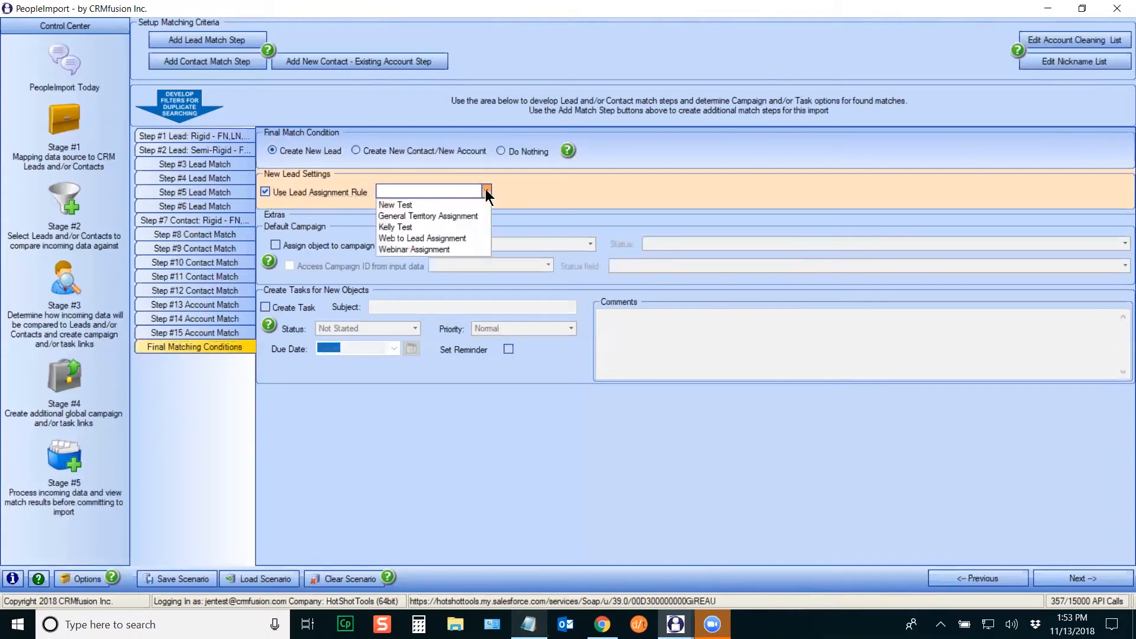
pyautogui.click(397, 227)
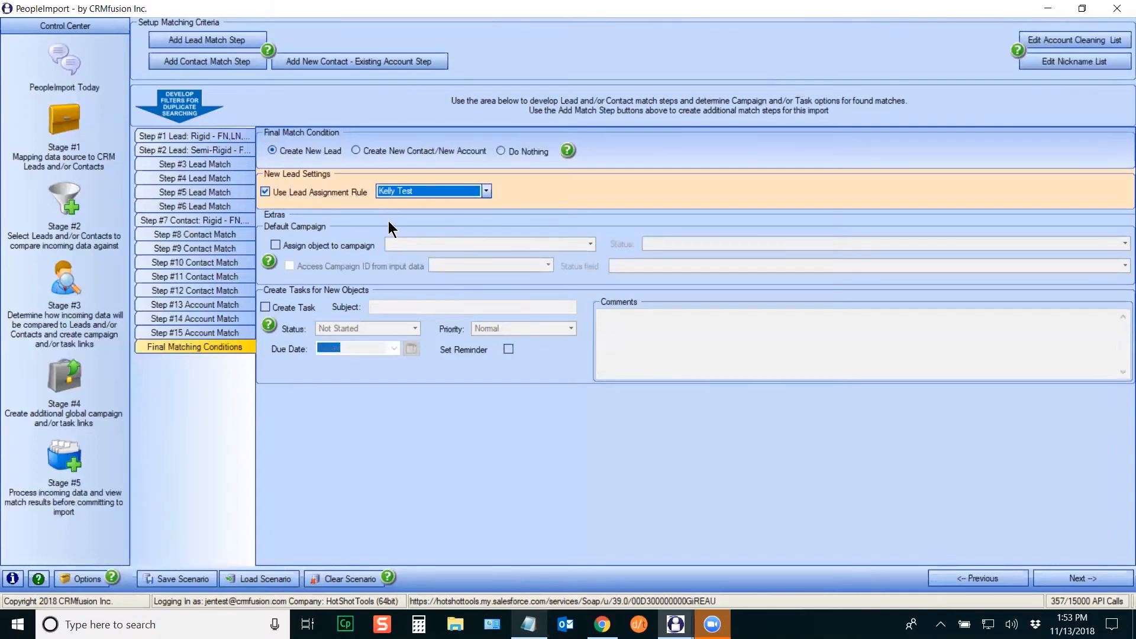
pyautogui.click(354, 149)
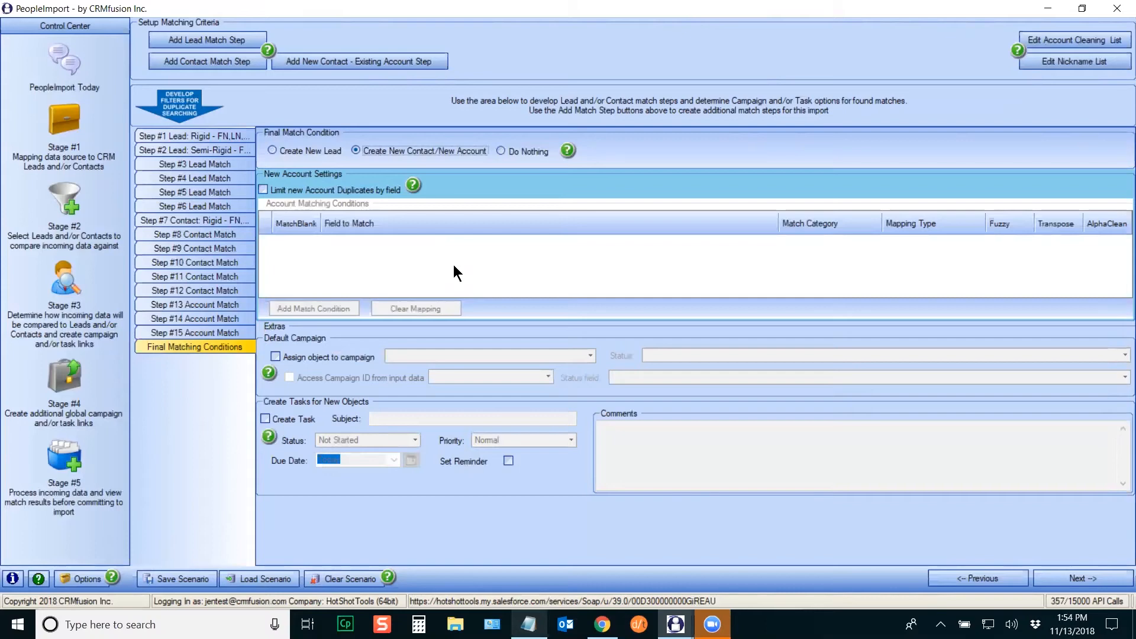
# Step: Limit new account duplicates by Company->Account.Name using Cleaned Account Name, Transpose and AlphaClean
pyautogui.click(367, 194)
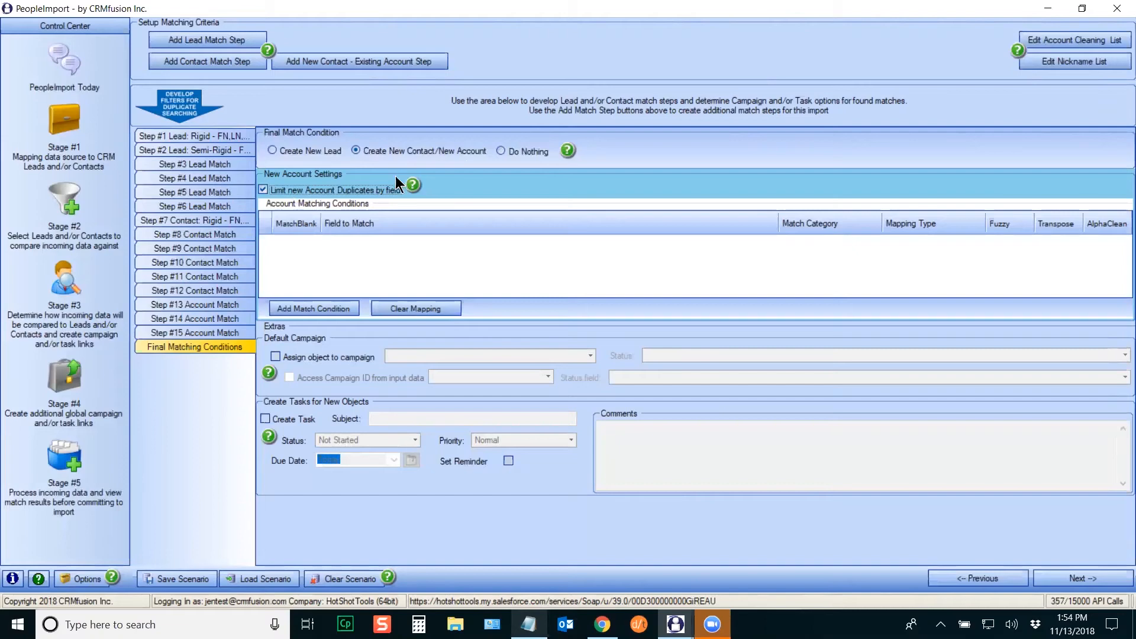
pyautogui.click(323, 307)
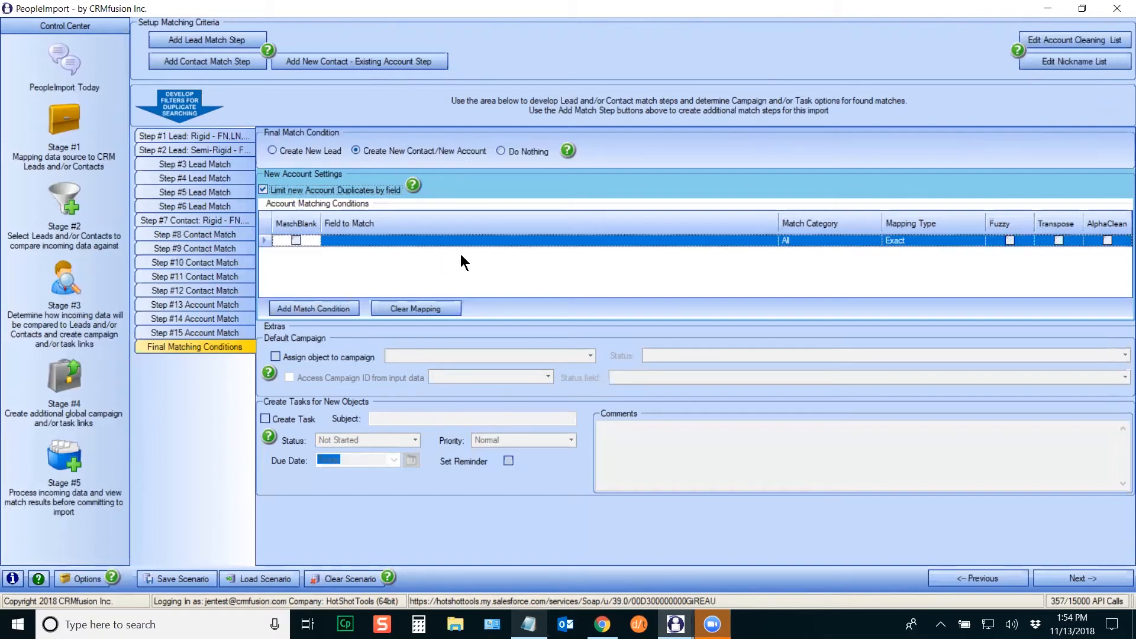
pyautogui.click(772, 240)
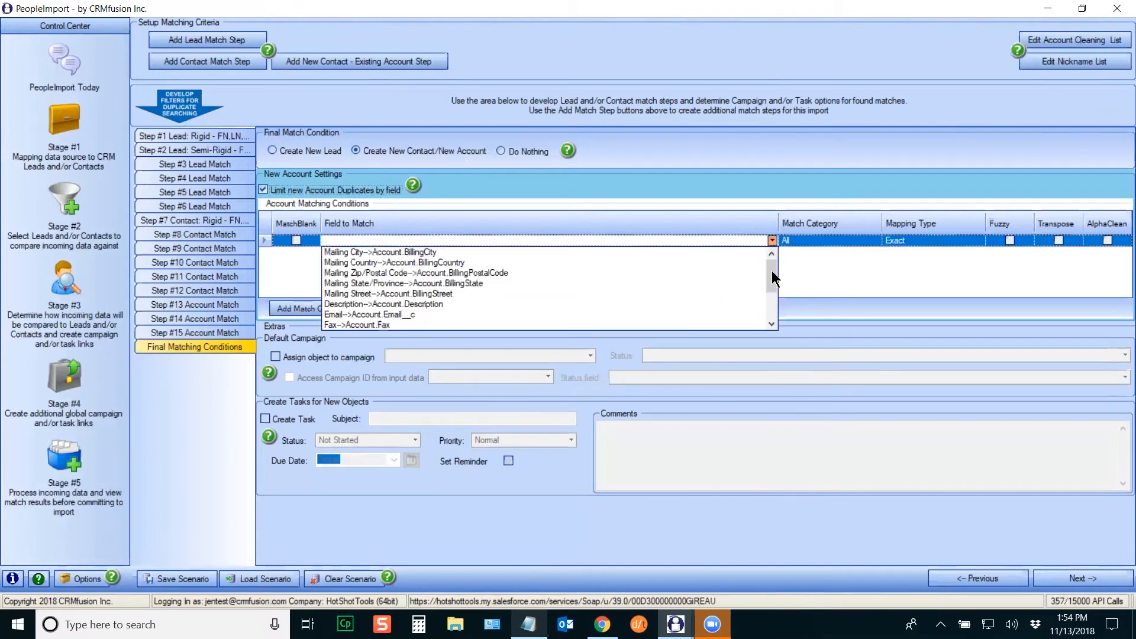
pyautogui.moveTo(773, 287); pyautogui.dragTo(770, 300)
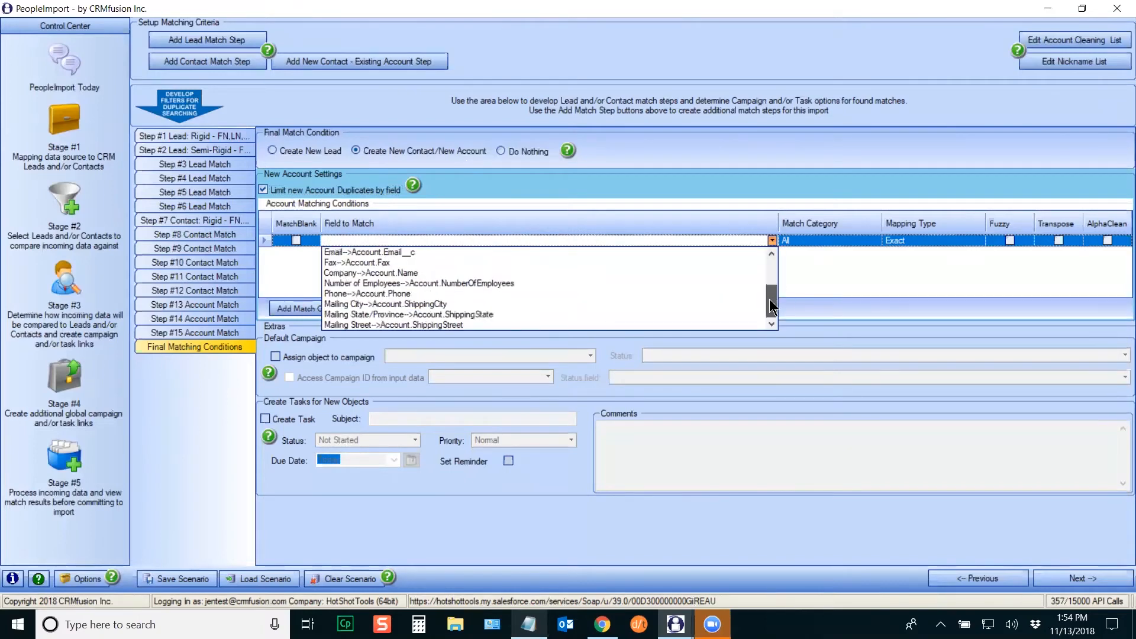
pyautogui.click(356, 272)
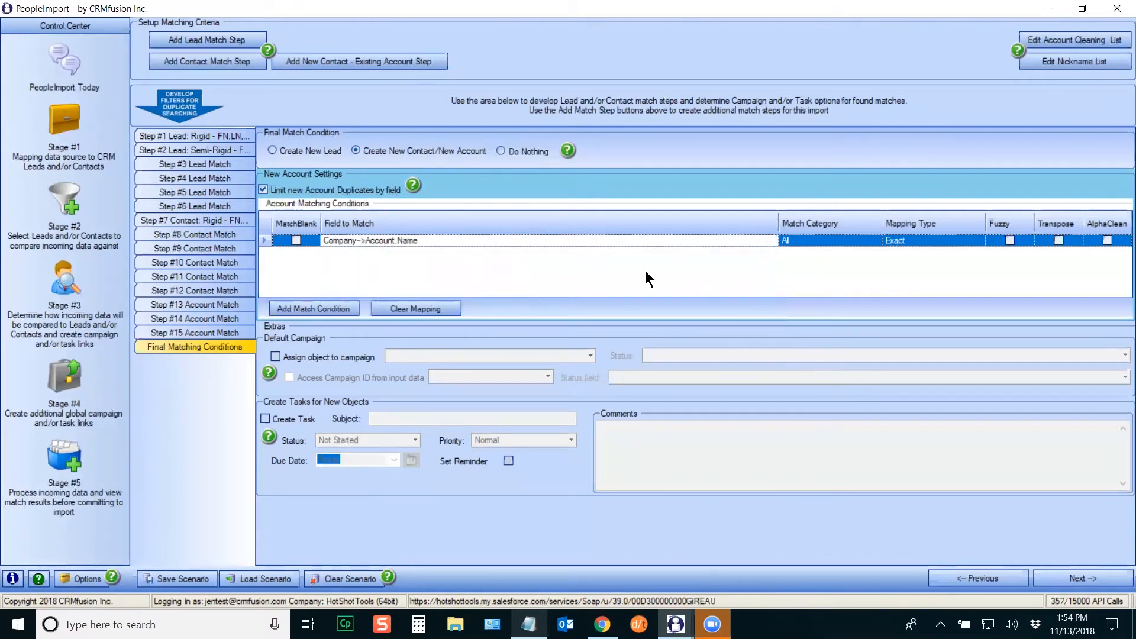
pyautogui.click(975, 241)
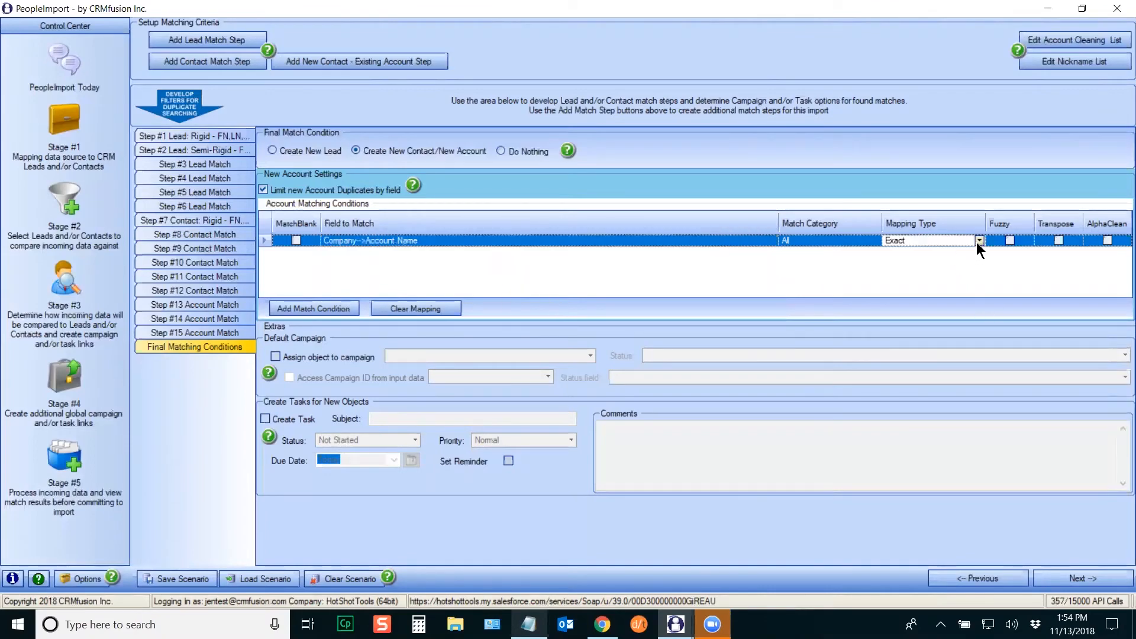
pyautogui.click(978, 240)
pyautogui.click(958, 274)
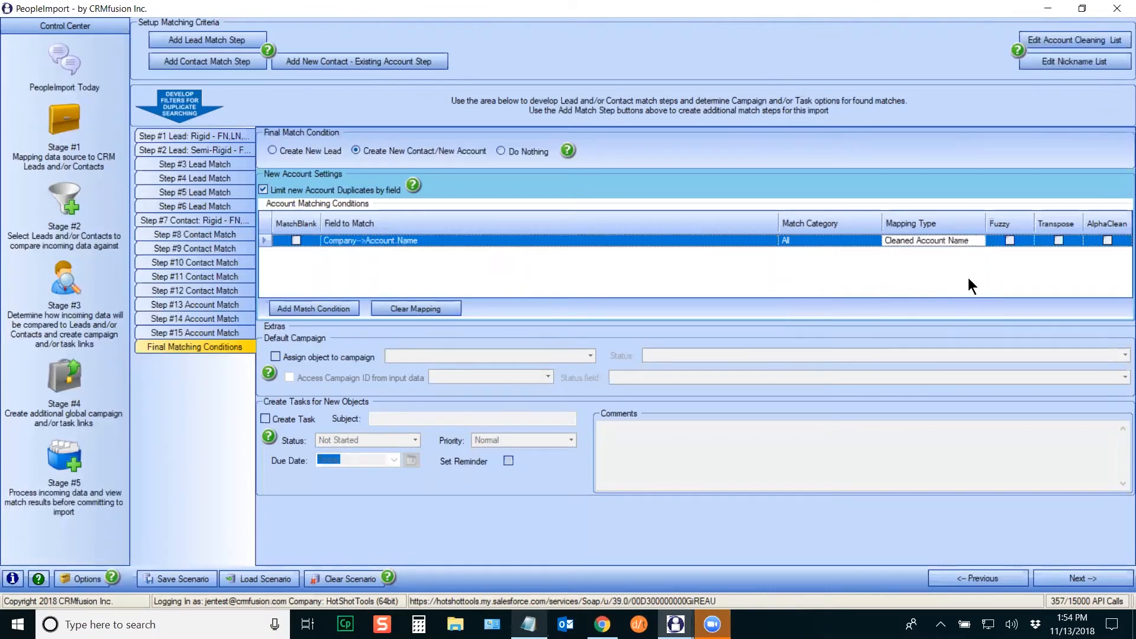
pyautogui.click(1059, 241)
pyautogui.click(1107, 240)
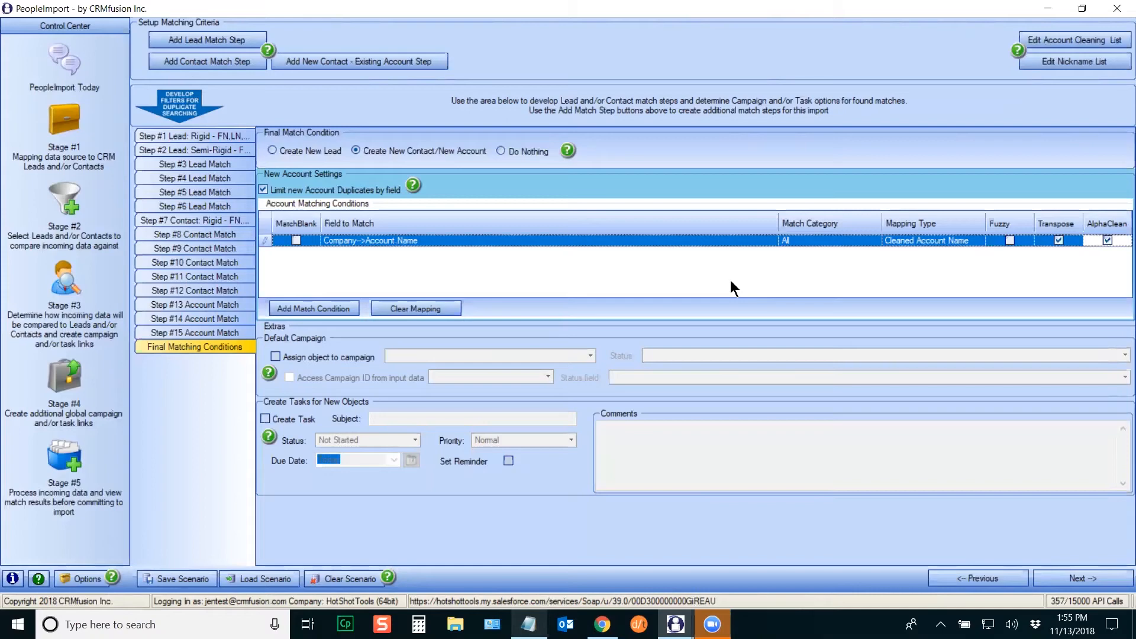
# Step: Switch the final match outcome to Do Nothing, then back to Create New Lead
pyautogui.click(500, 151)
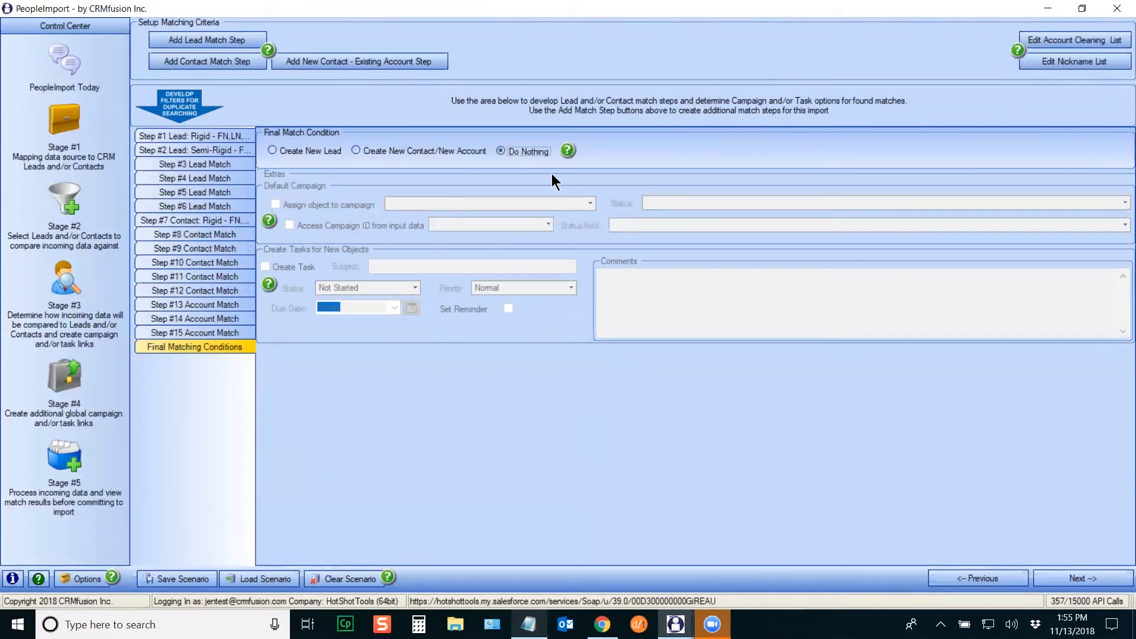
pyautogui.click(272, 150)
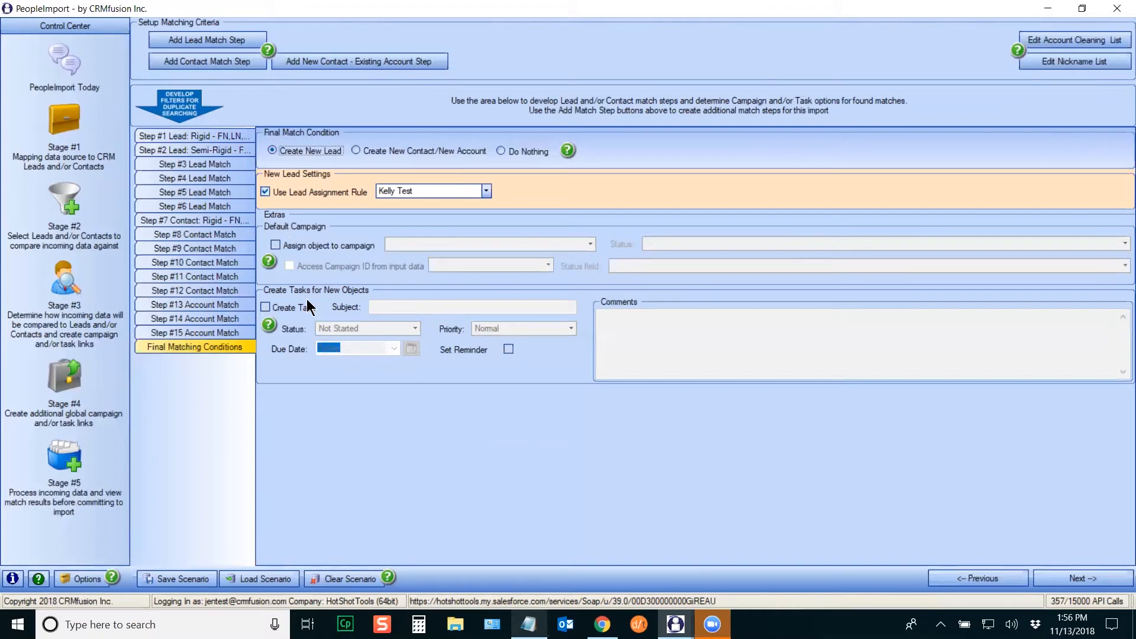
# Step: Review the matching conditions of Steps #15, #14, #13, #12, #10 and #9
pyautogui.click(242, 332)
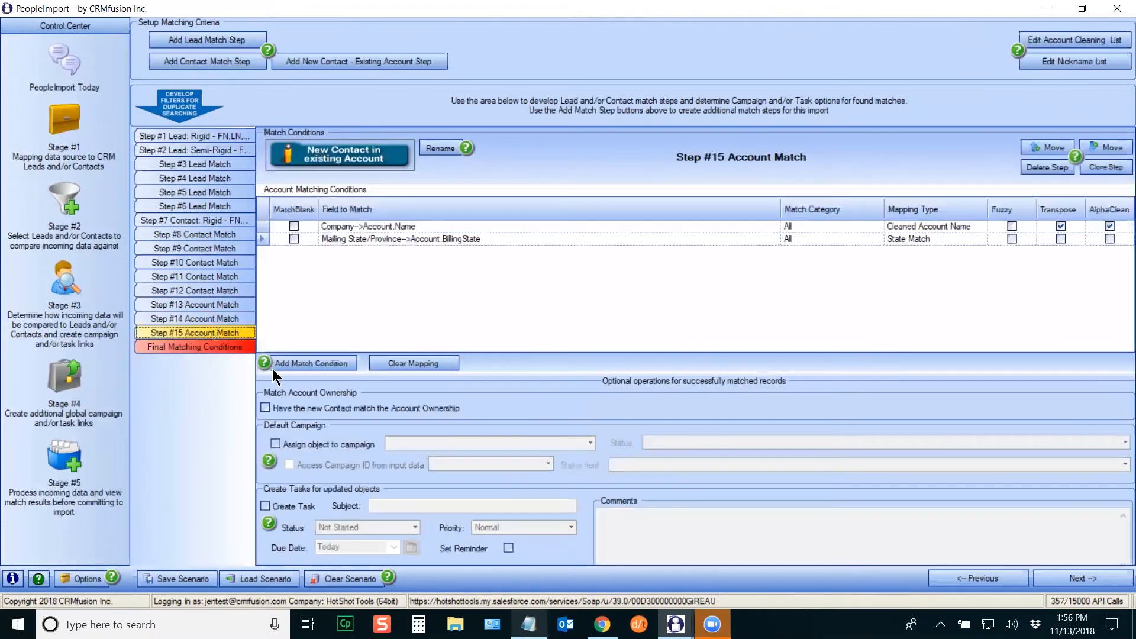
pyautogui.click(203, 319)
pyautogui.click(203, 304)
pyautogui.click(205, 290)
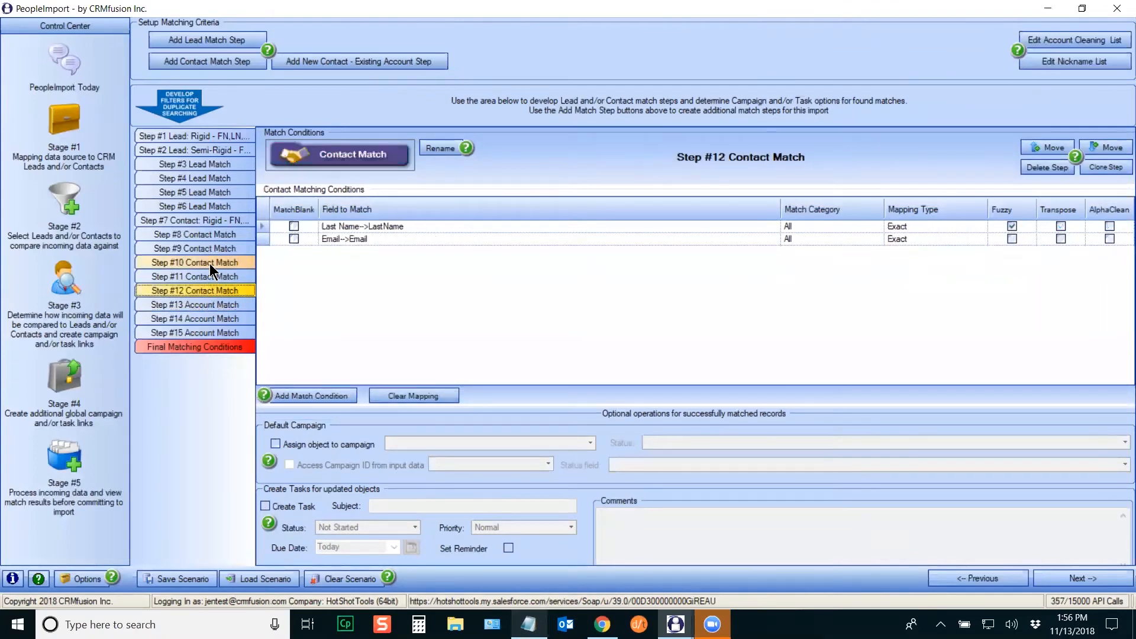
pyautogui.click(211, 262)
pyautogui.click(211, 248)
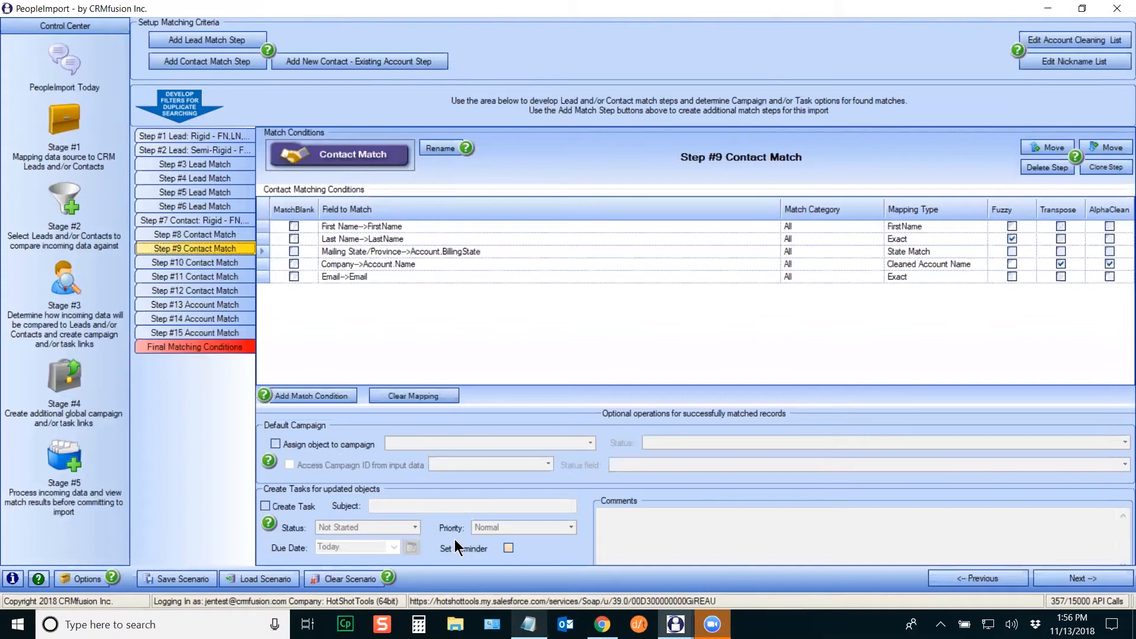
# Step: Check Step #1 and Step #3 lead conditions, ending on Step #8 Contact Match
pyautogui.click(188, 137)
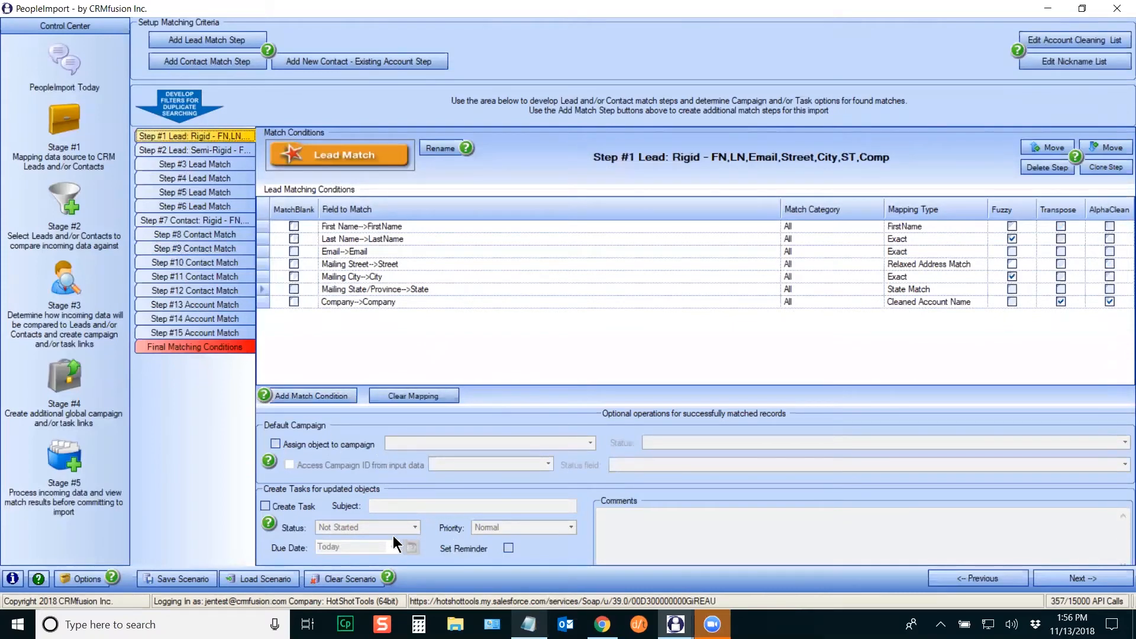
pyautogui.click(200, 164)
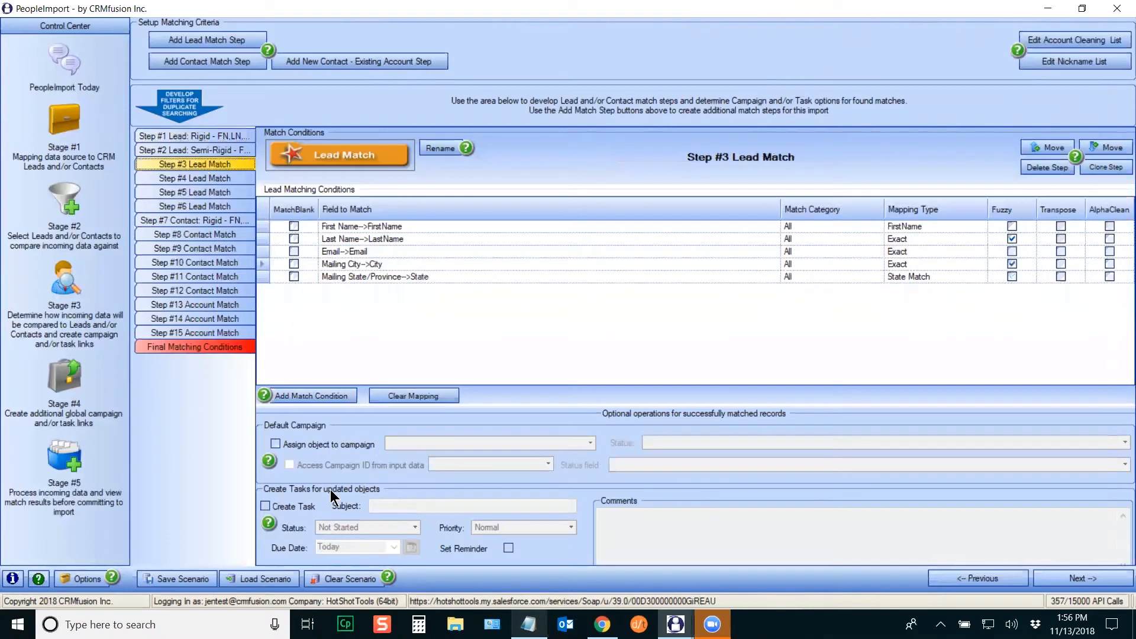
pyautogui.click(196, 234)
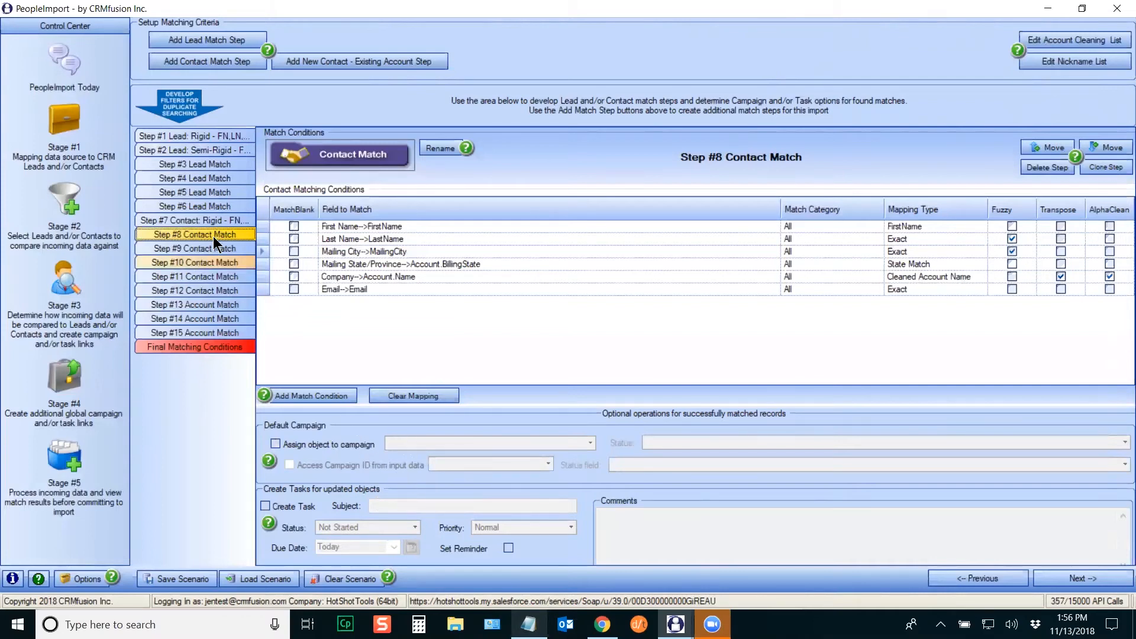
# Step: Glance at Steps #1, #7 and #13, then go to Stage #4 Global Task and Campaign Creation
pyautogui.click(195, 137)
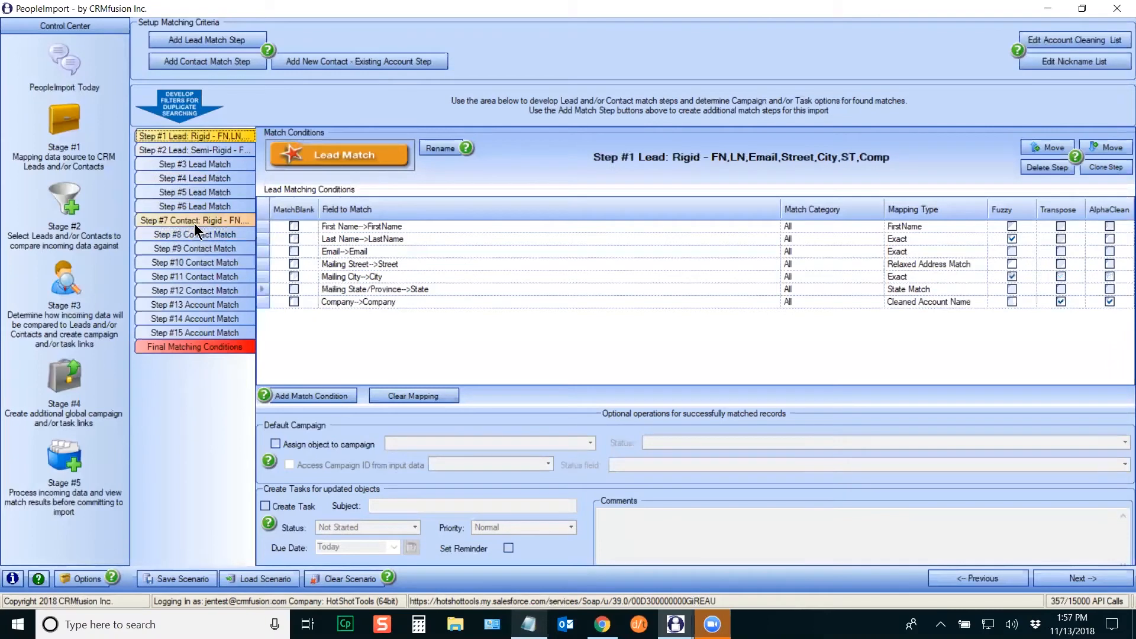
pyautogui.click(193, 222)
pyautogui.click(206, 307)
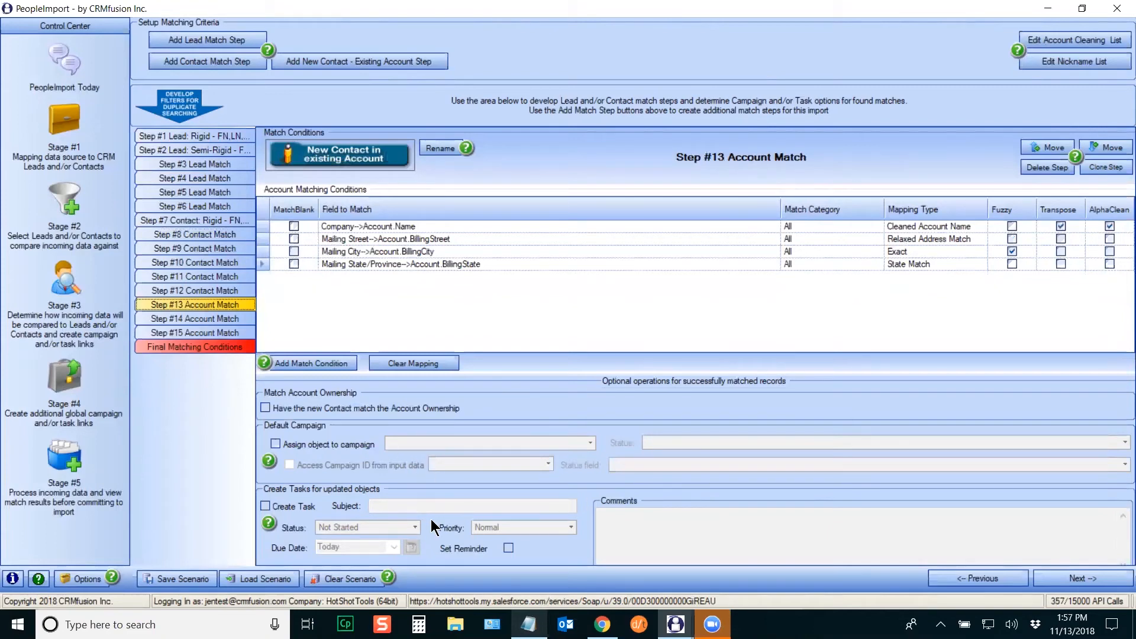
pyautogui.click(51, 378)
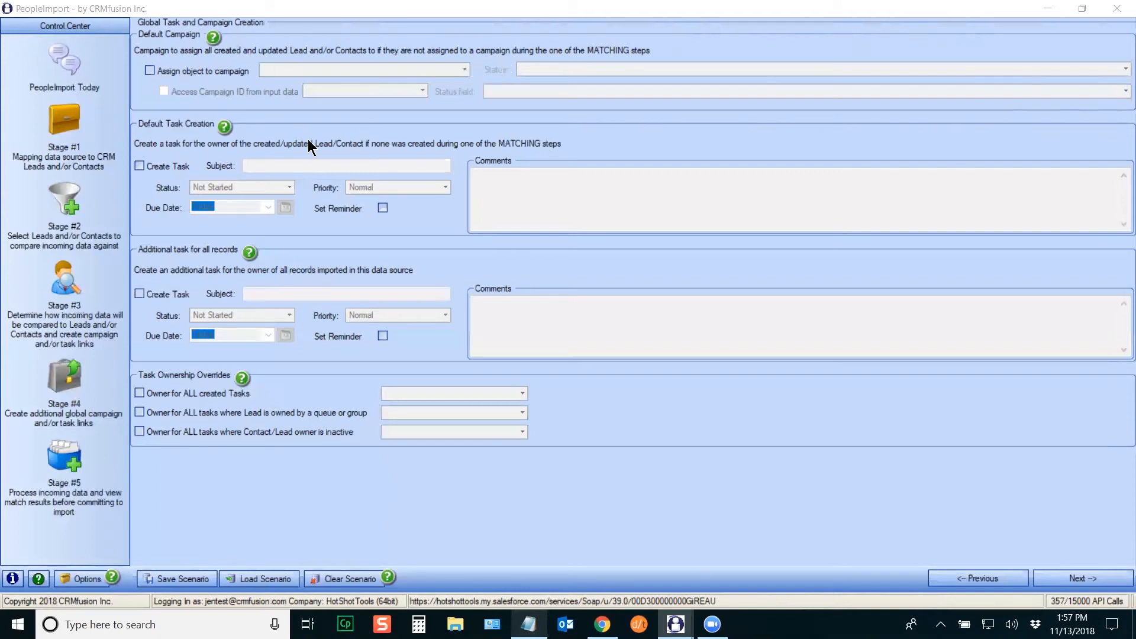
# Step: Assign records to the test campaign as the default, with member status Sent
pyautogui.click(149, 69)
pyautogui.click(464, 69)
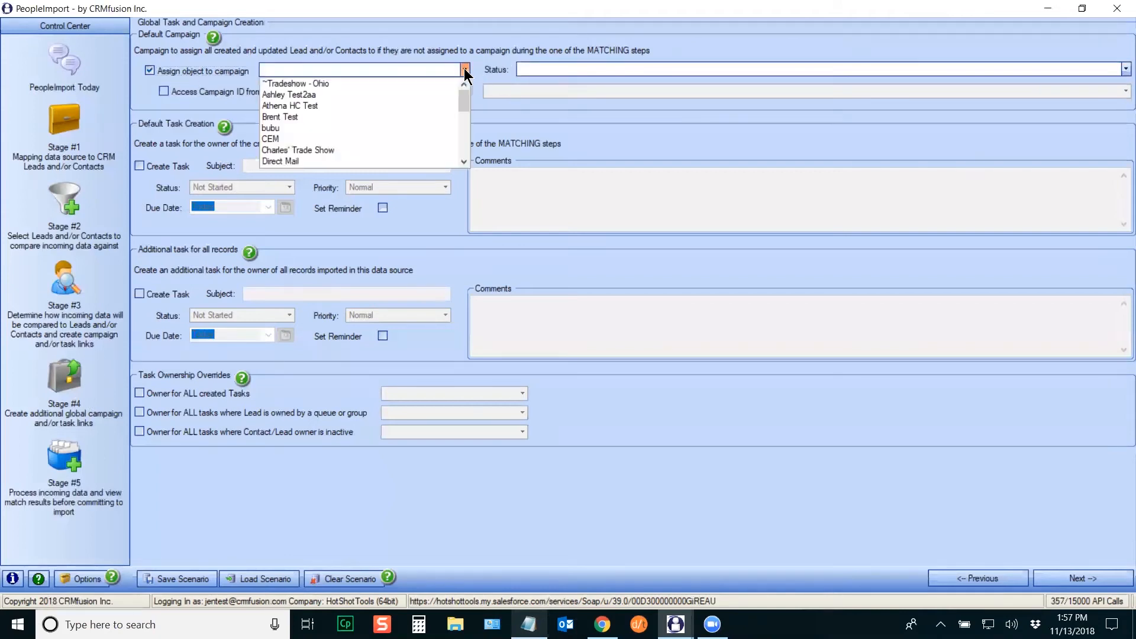
pyautogui.moveTo(464, 103)
pyautogui.mouseDown()
pyautogui.moveTo(457, 164)
pyautogui.moveTo(466, 98)
pyautogui.mouseUp()
pyautogui.click(295, 94)
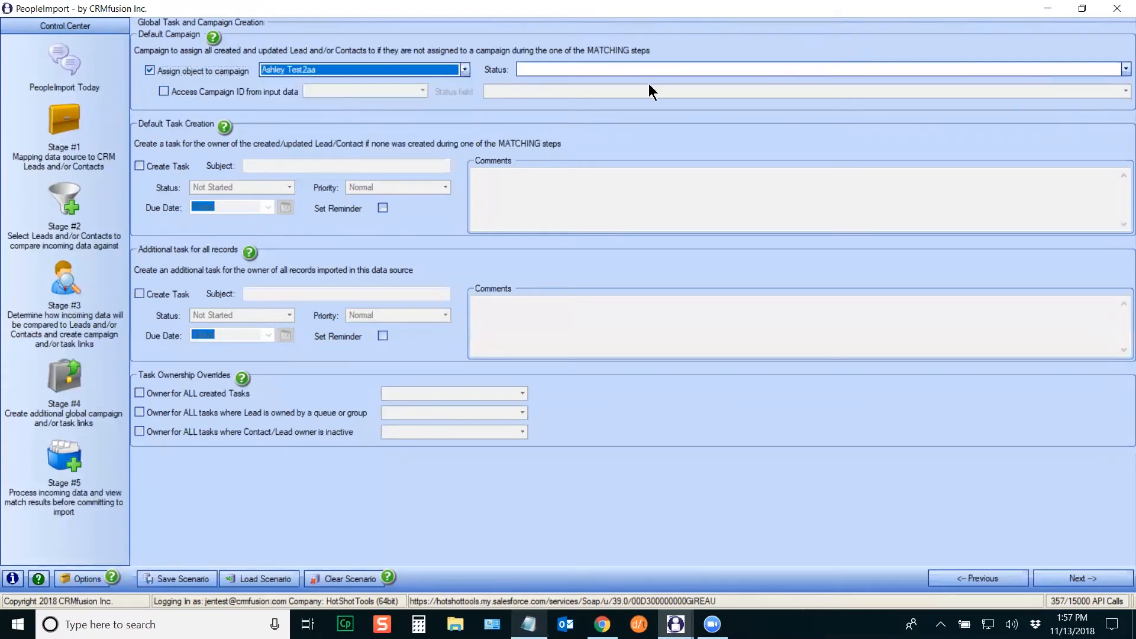
pyautogui.click(612, 69)
pyautogui.click(542, 91)
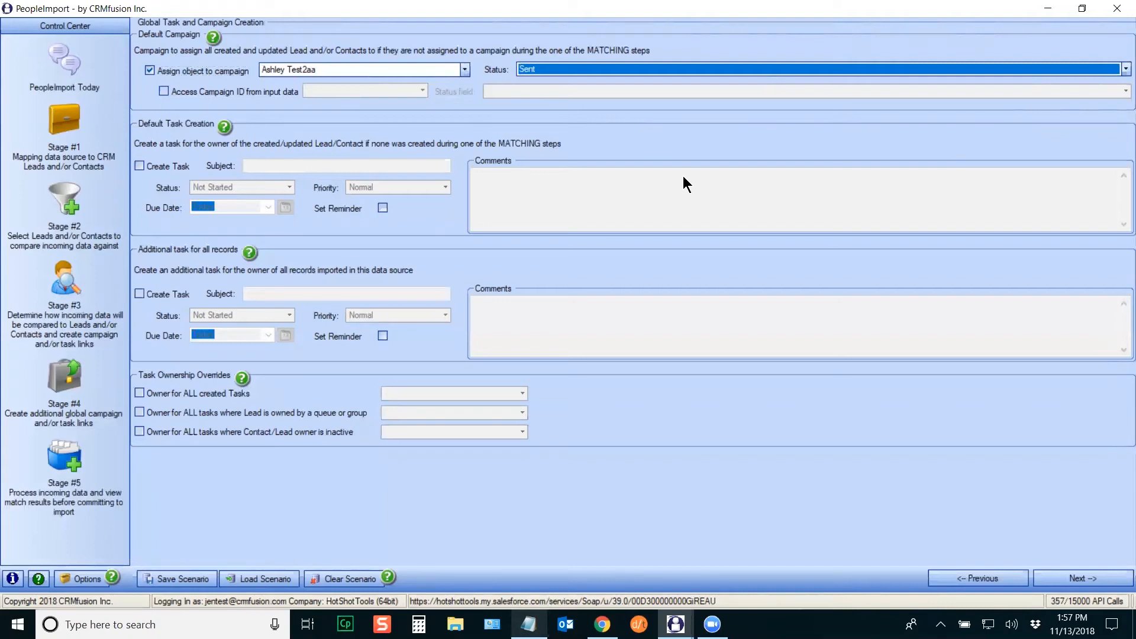
# Step: Try taking the campaign from the Campaign ID column and status from the Status column
pyautogui.click(163, 92)
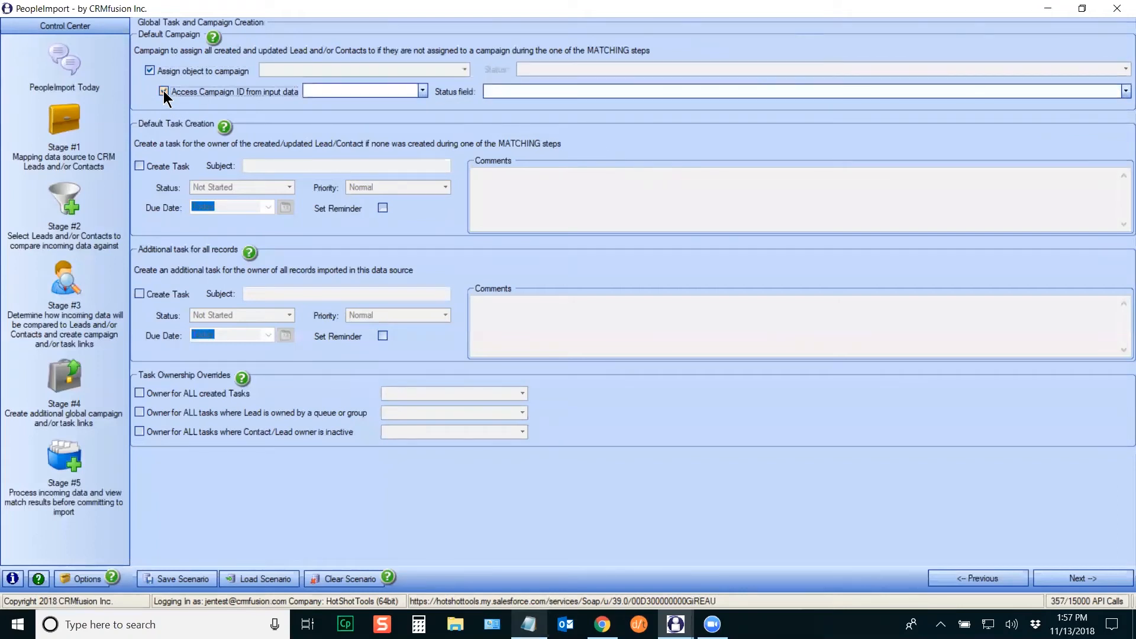
pyautogui.click(424, 91)
pyautogui.scroll(-5, 424, 131)
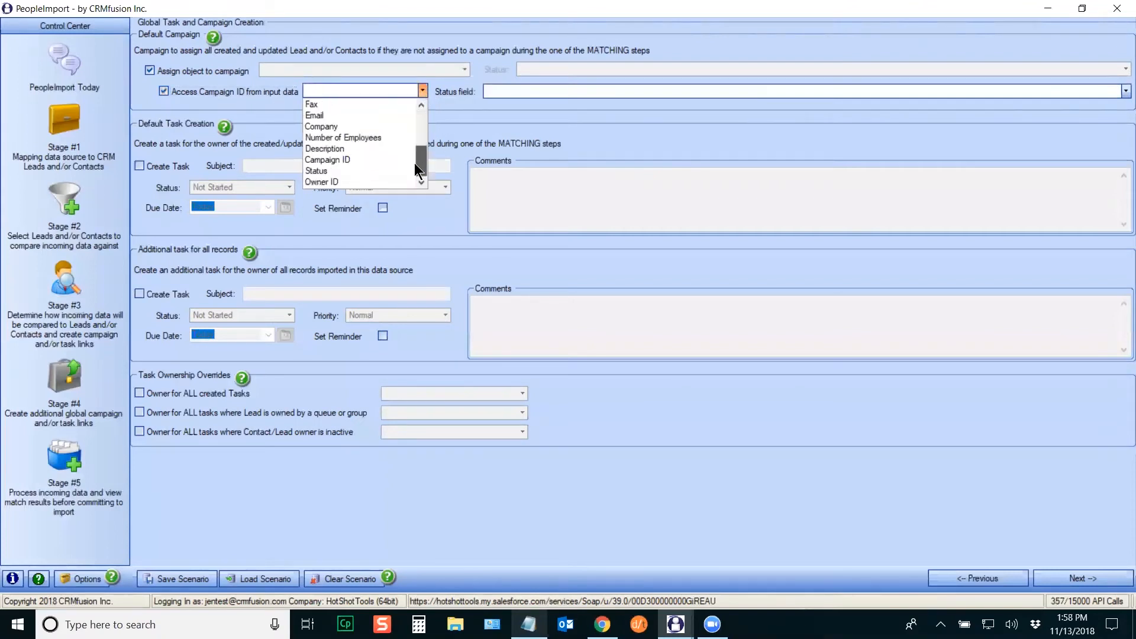
pyautogui.click(337, 159)
pyautogui.click(503, 90)
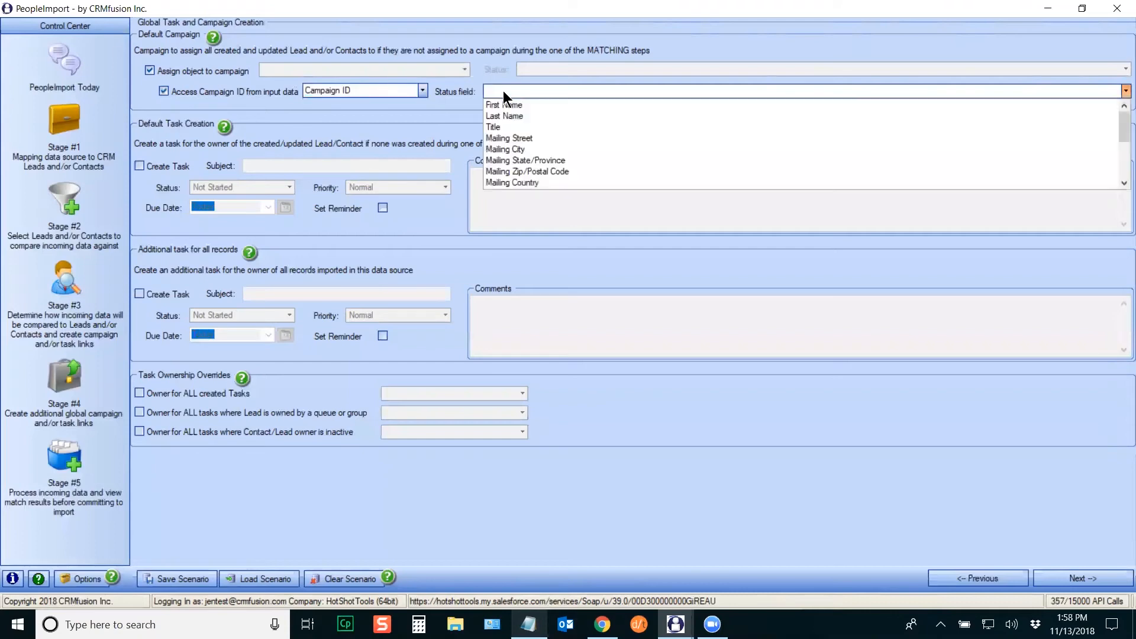
pyautogui.scroll(-4, 1120, 126)
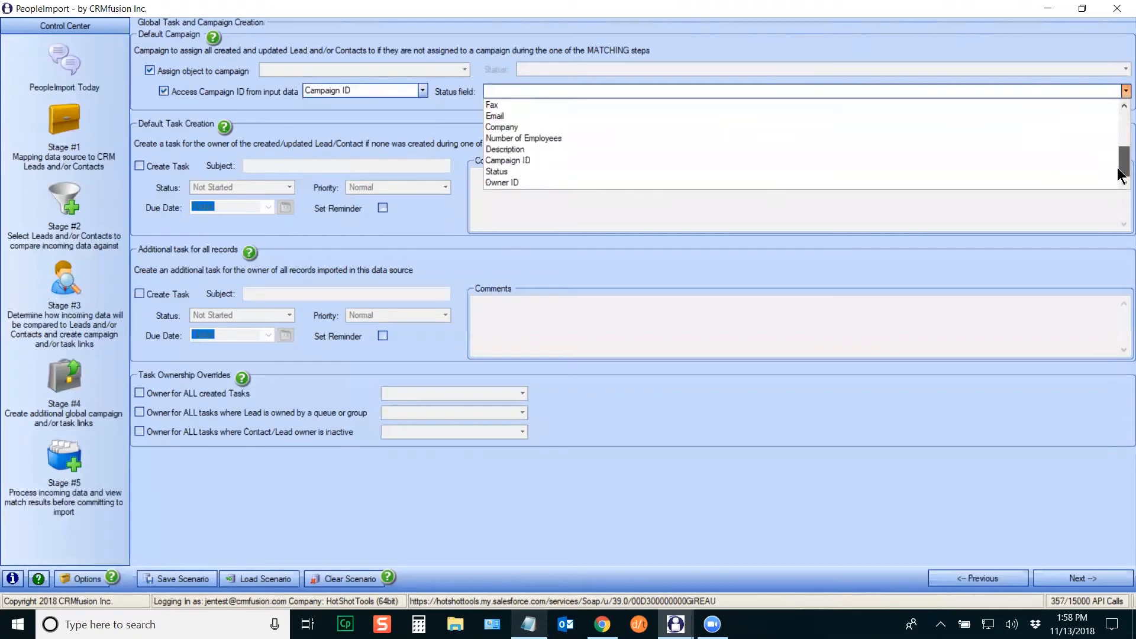
pyautogui.click(514, 173)
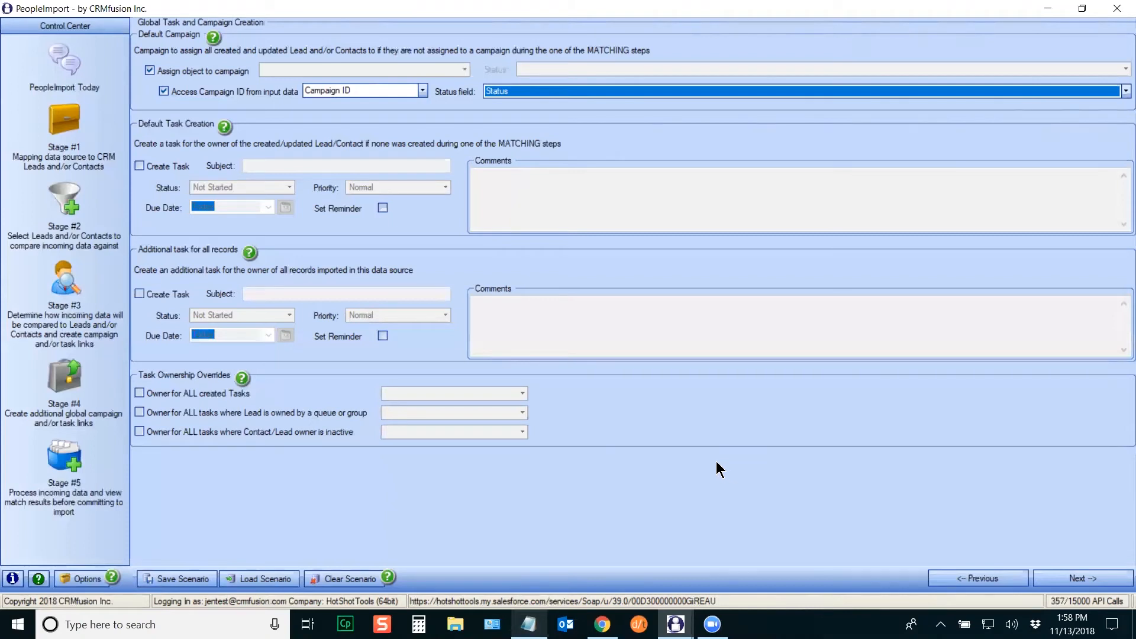
# Step: Revert to the default test campaign with status Sent, and enable default task creation
pyautogui.click(164, 91)
pyautogui.click(464, 70)
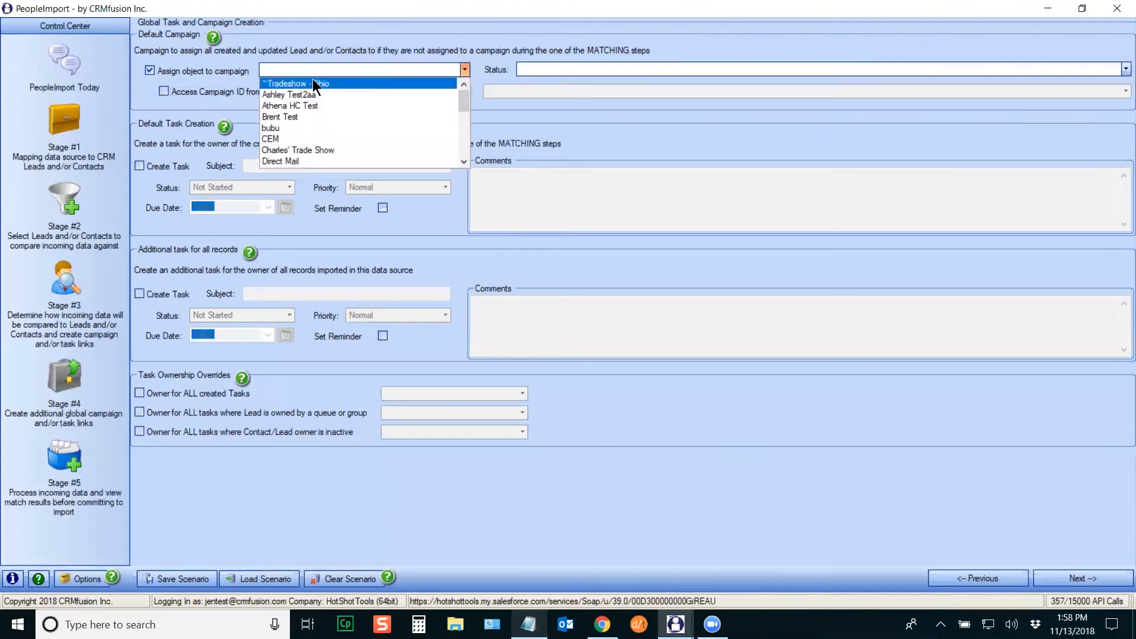
pyautogui.click(281, 95)
pyautogui.click(585, 70)
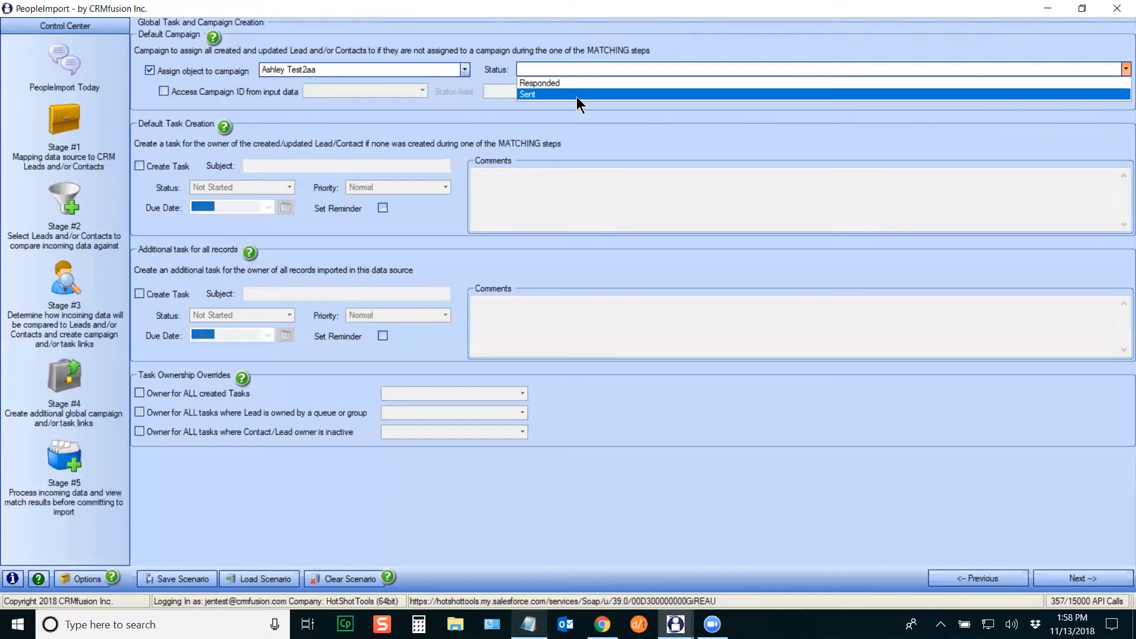
pyautogui.click(576, 96)
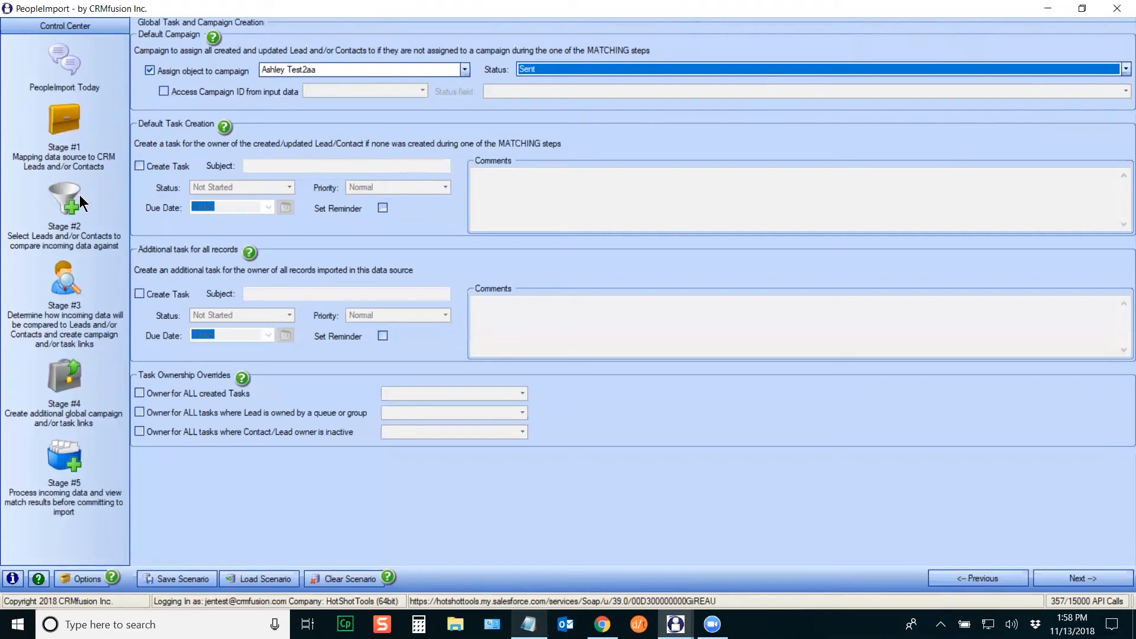
pyautogui.click(139, 165)
# Step: Give the default task subject "November's Class", status Completed and comment "Yay Training!"
pyautogui.click(287, 167)
pyautogui.write("November's Class")
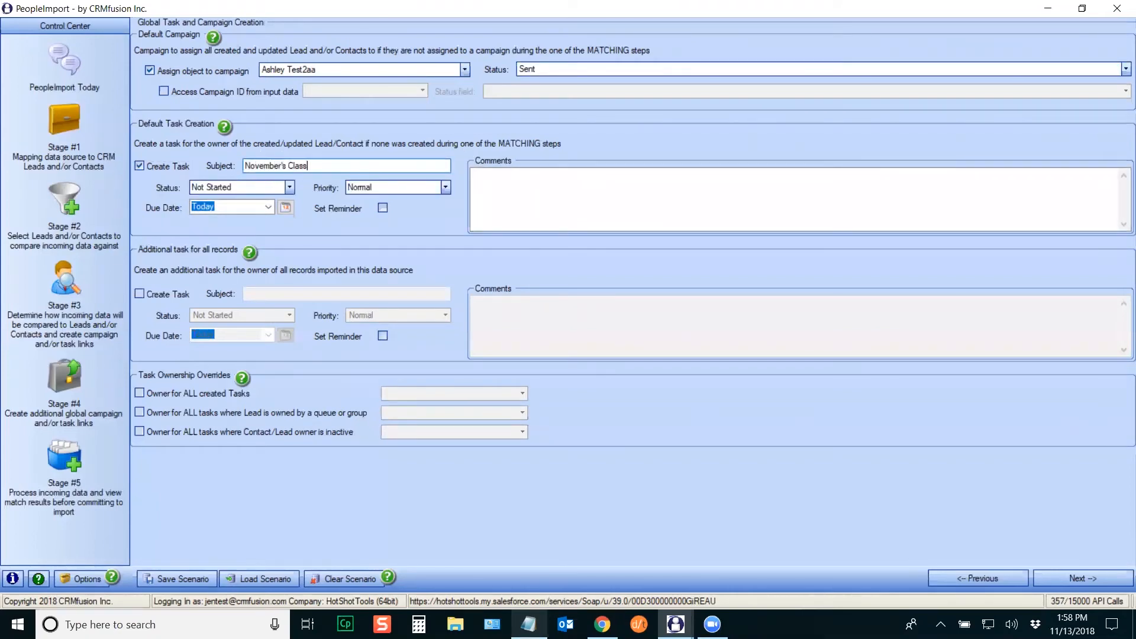
pyautogui.click(289, 188)
pyautogui.click(256, 222)
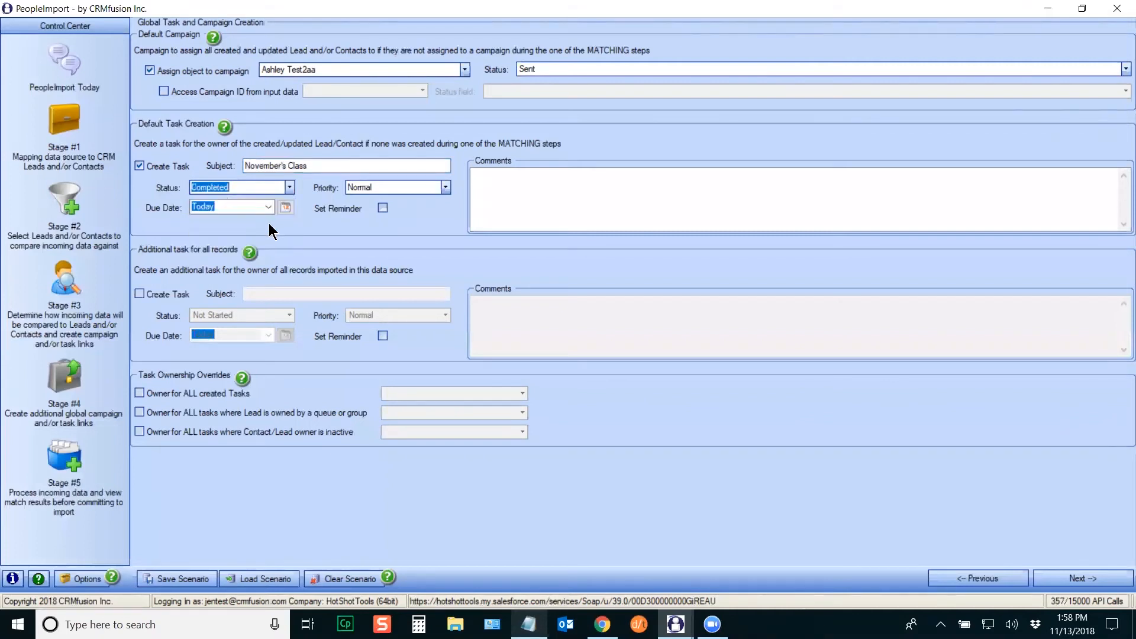
pyautogui.click(512, 189)
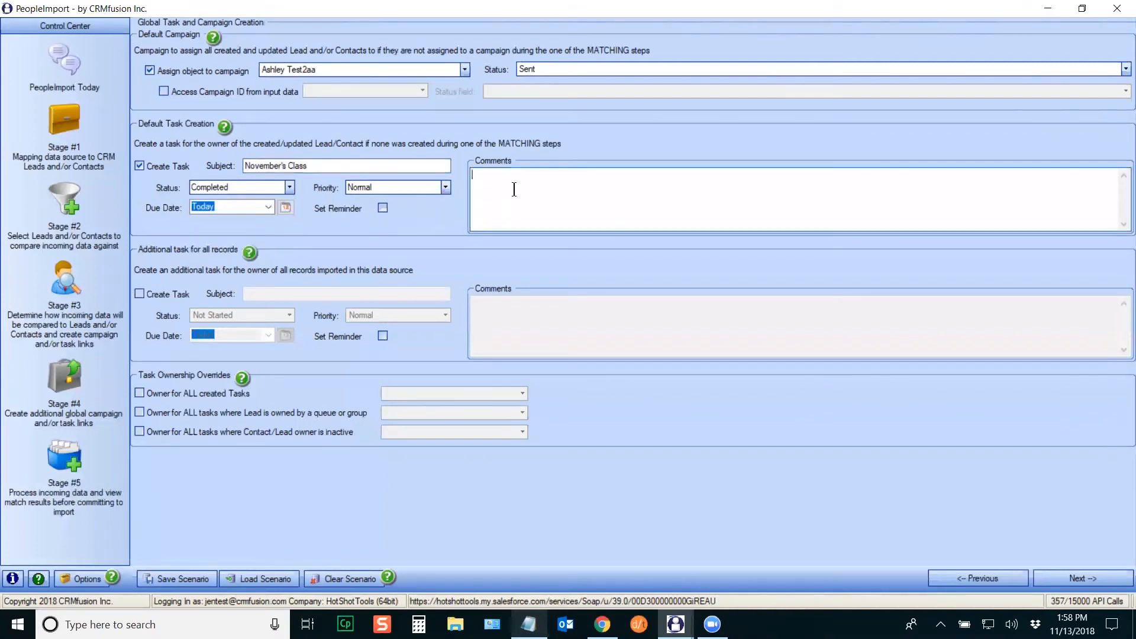
pyautogui.write('Yay Training!')
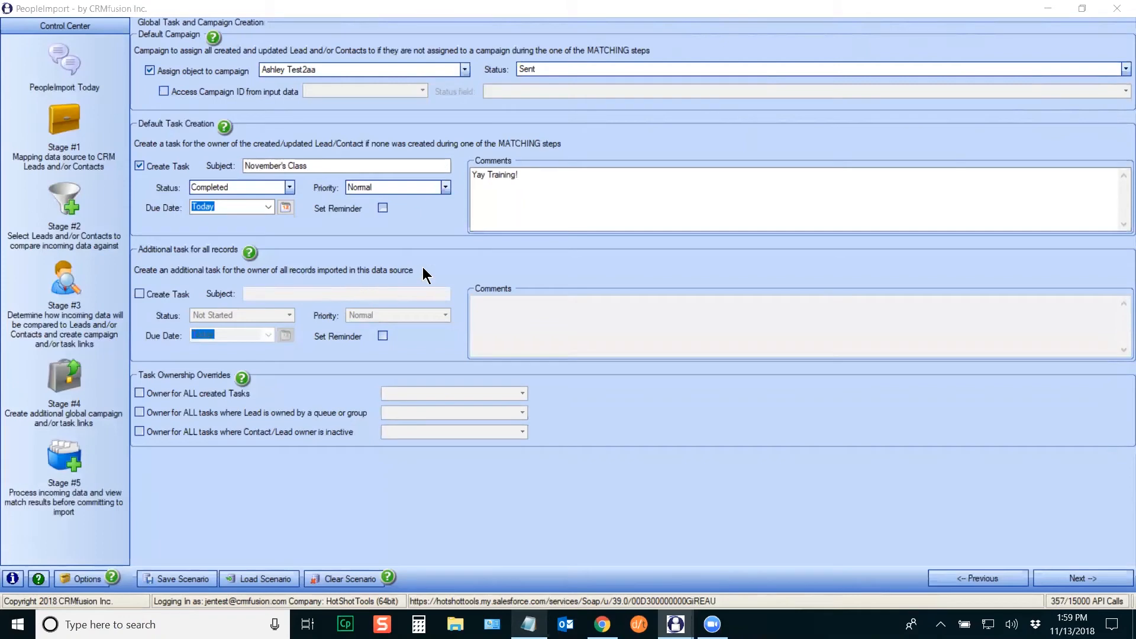
# Step: Enable the additional task for all records, trying then removing an owner override for all tasks
pyautogui.click(140, 294)
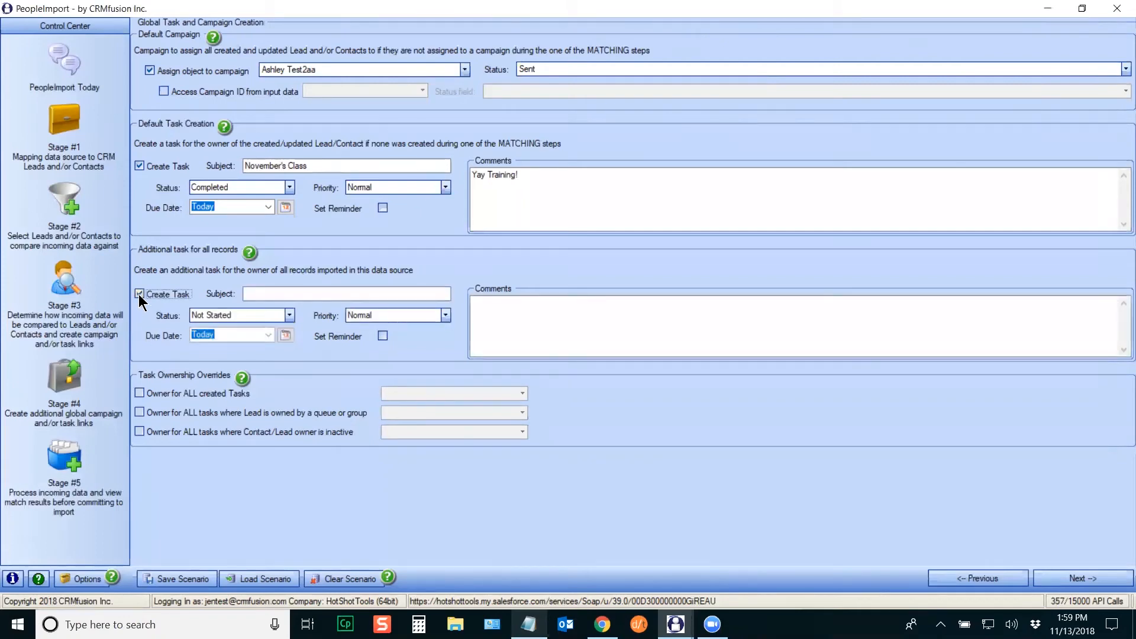
pyautogui.press('Tab')
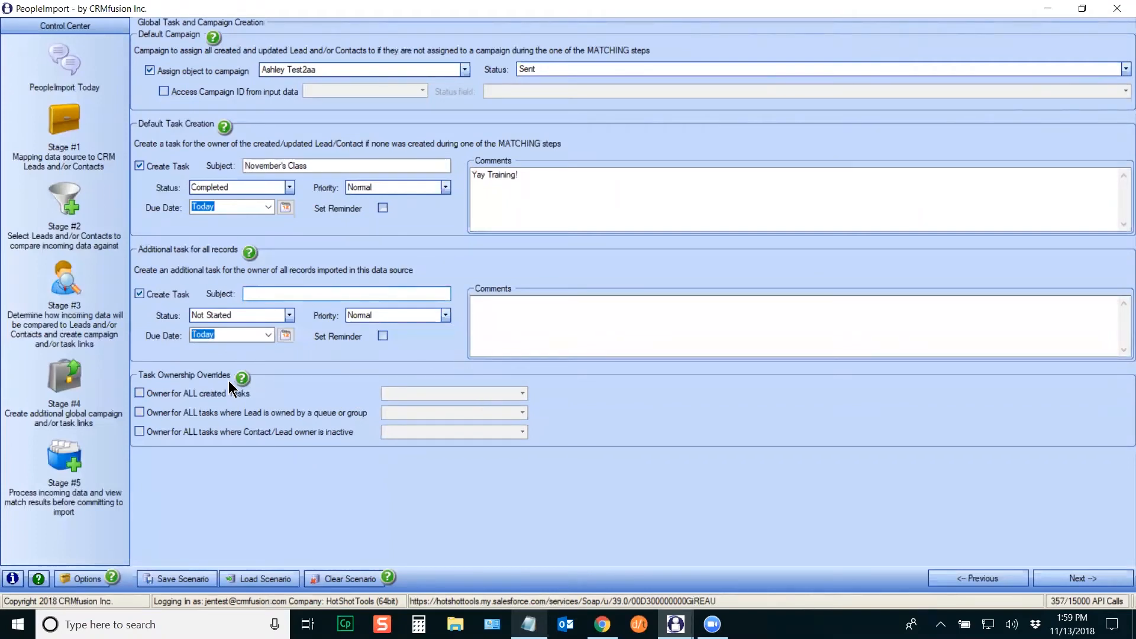
pyautogui.click(140, 393)
pyautogui.click(459, 399)
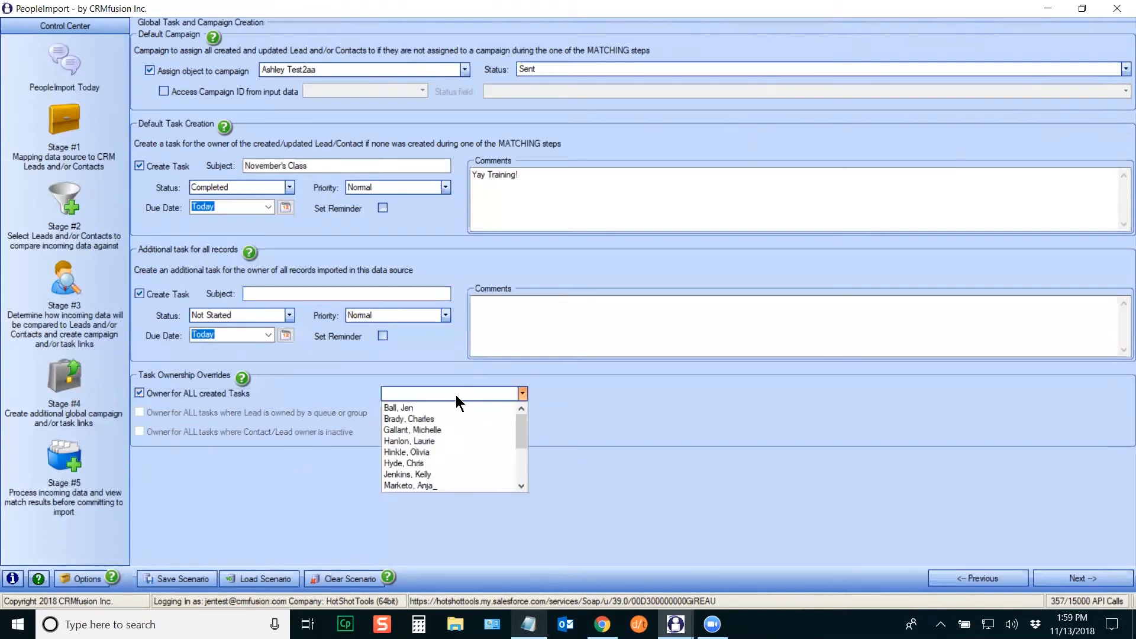
pyautogui.click(408, 485)
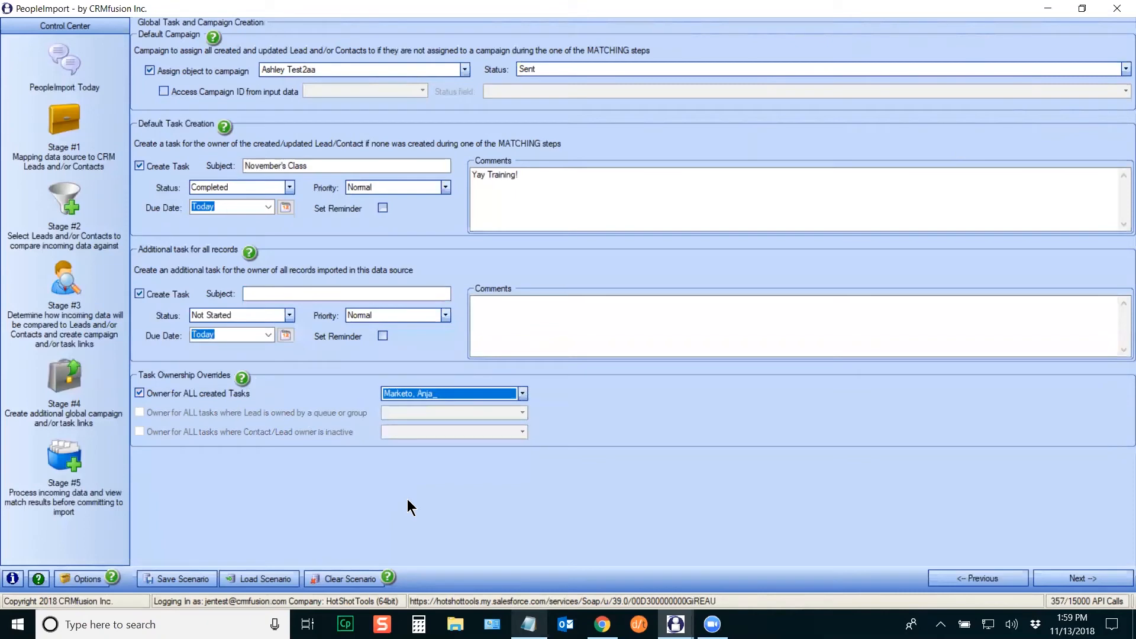
pyautogui.click(140, 393)
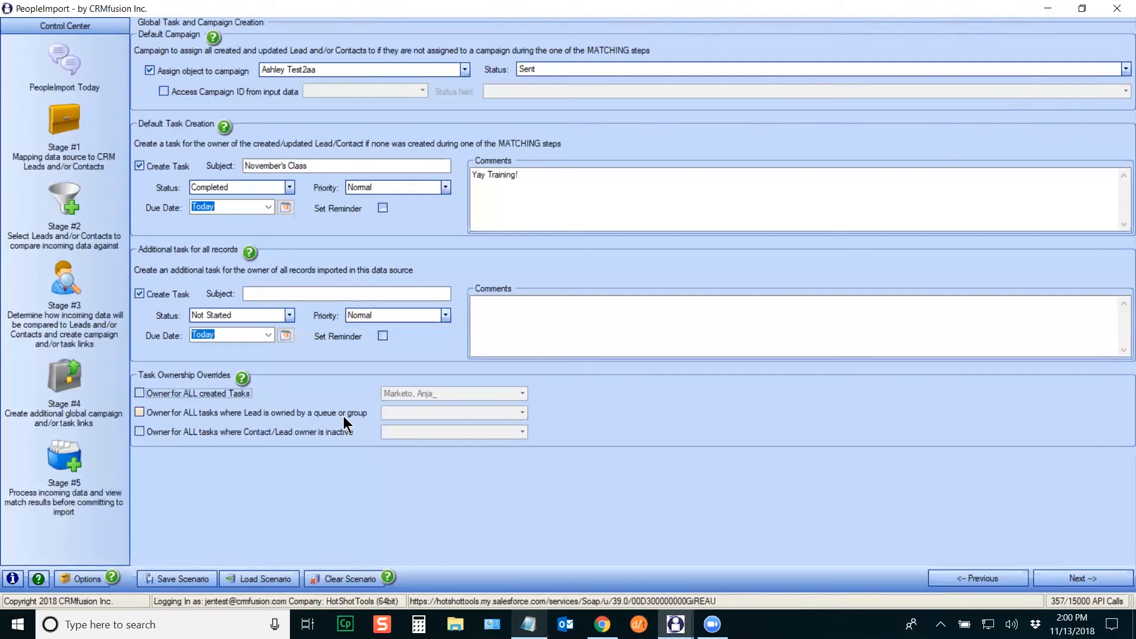
# Step: Pick a user to own tasks on queue-owned leads, and disable the additional task for all records
pyautogui.click(140, 413)
pyautogui.click(439, 413)
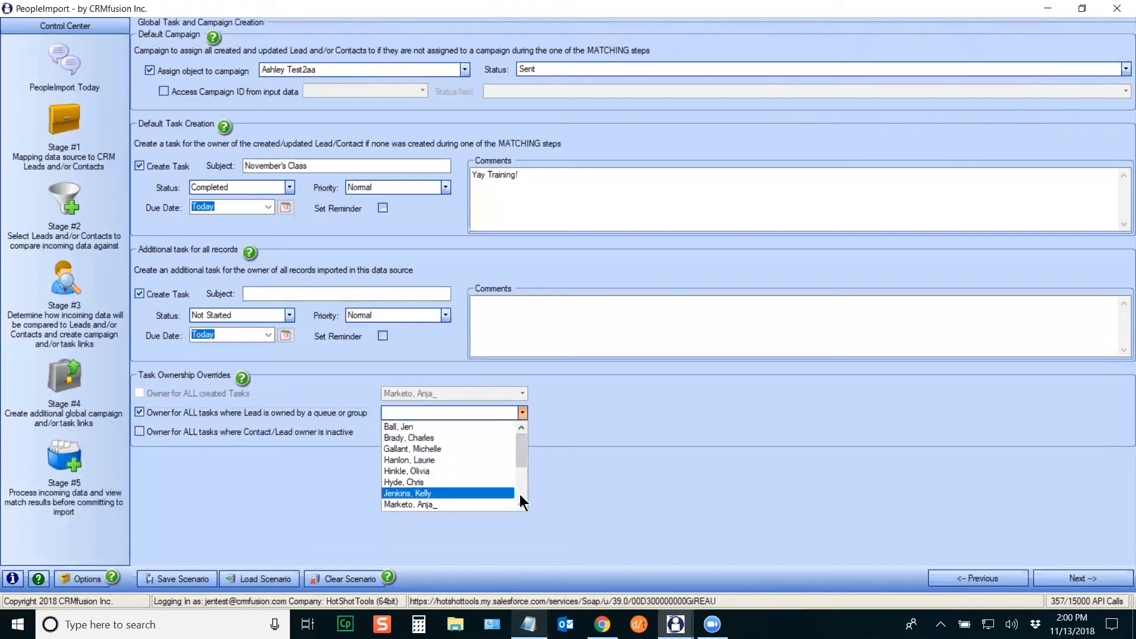
pyautogui.scroll(-3, 520, 497)
pyautogui.click(436, 467)
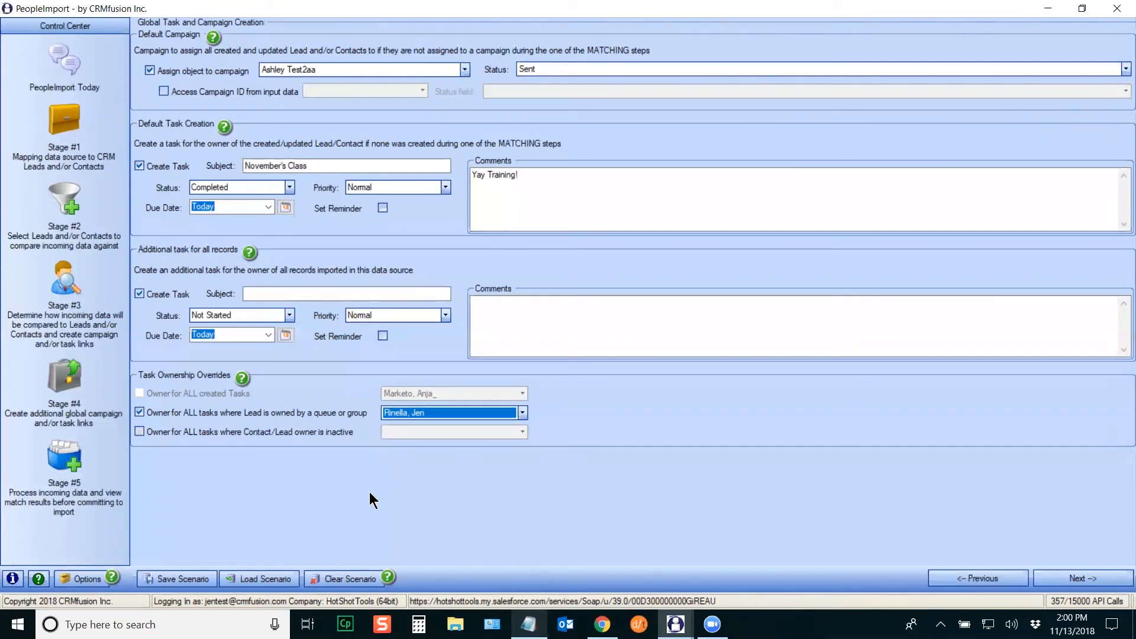
pyautogui.click(140, 294)
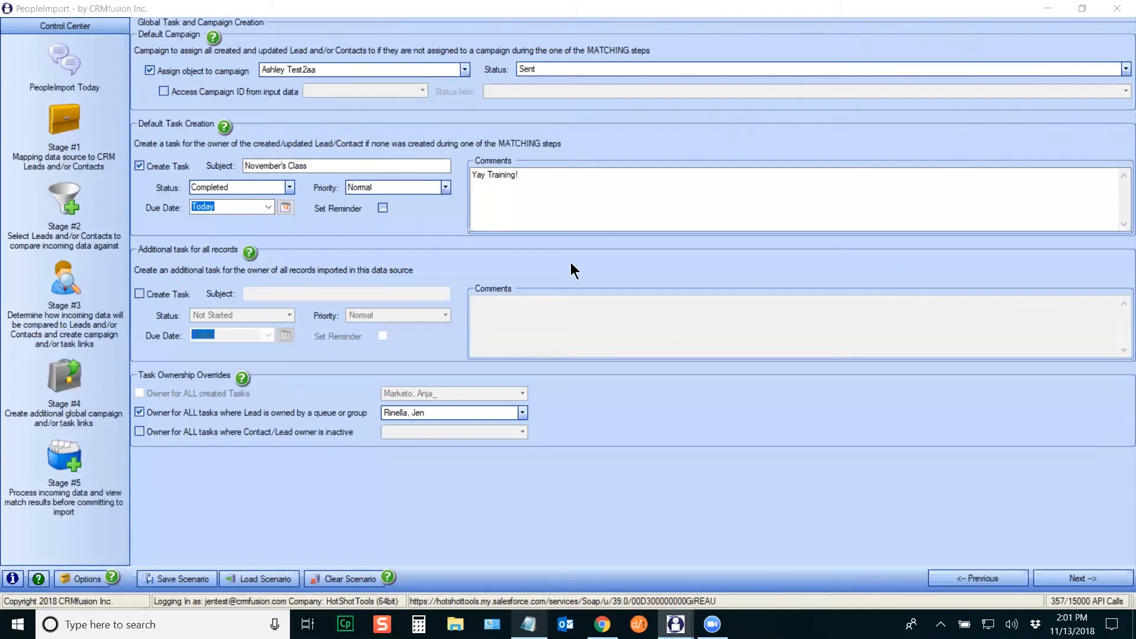
# Step: Run Find Matches in Stage #5 and group the results grid by Object
pyautogui.click(73, 465)
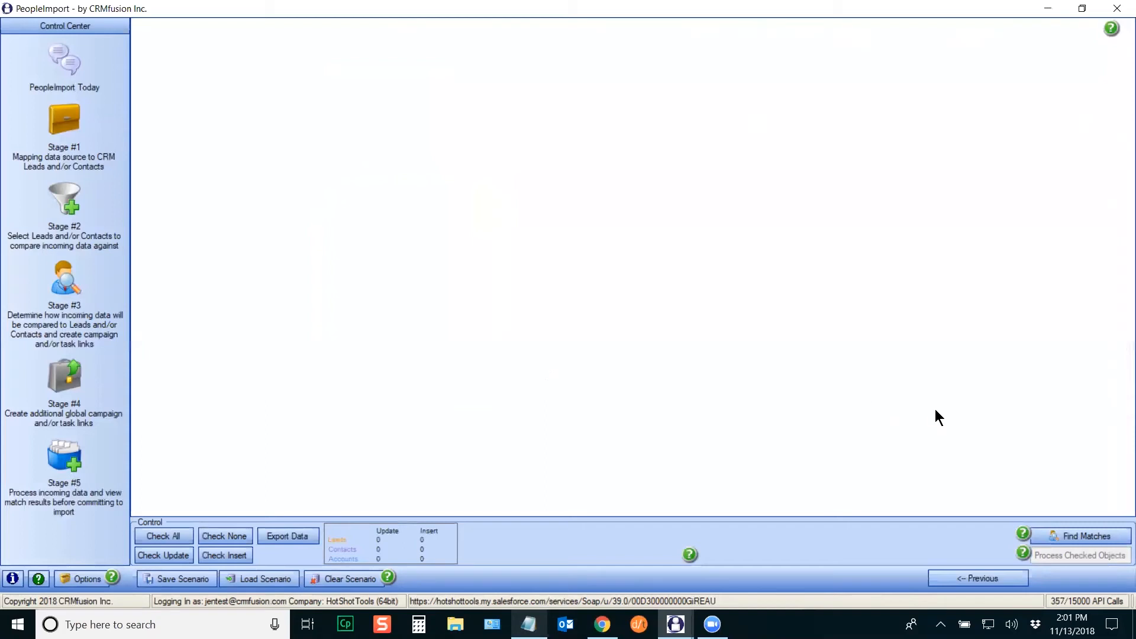
pyautogui.click(1090, 535)
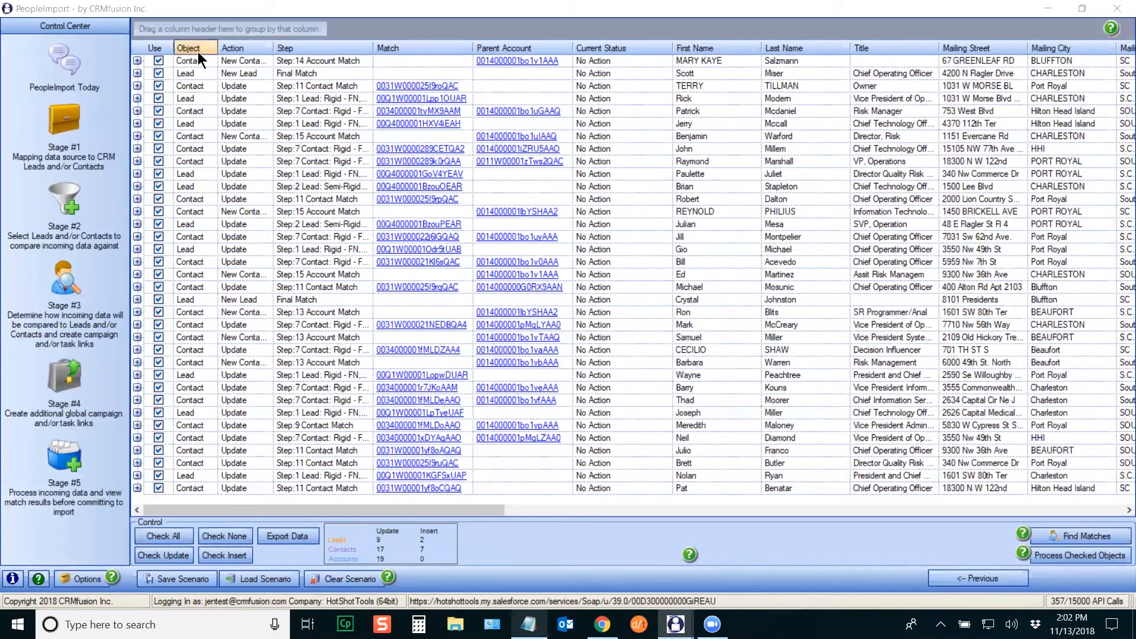
pyautogui.moveTo(190, 47); pyautogui.dragTo(198, 27)
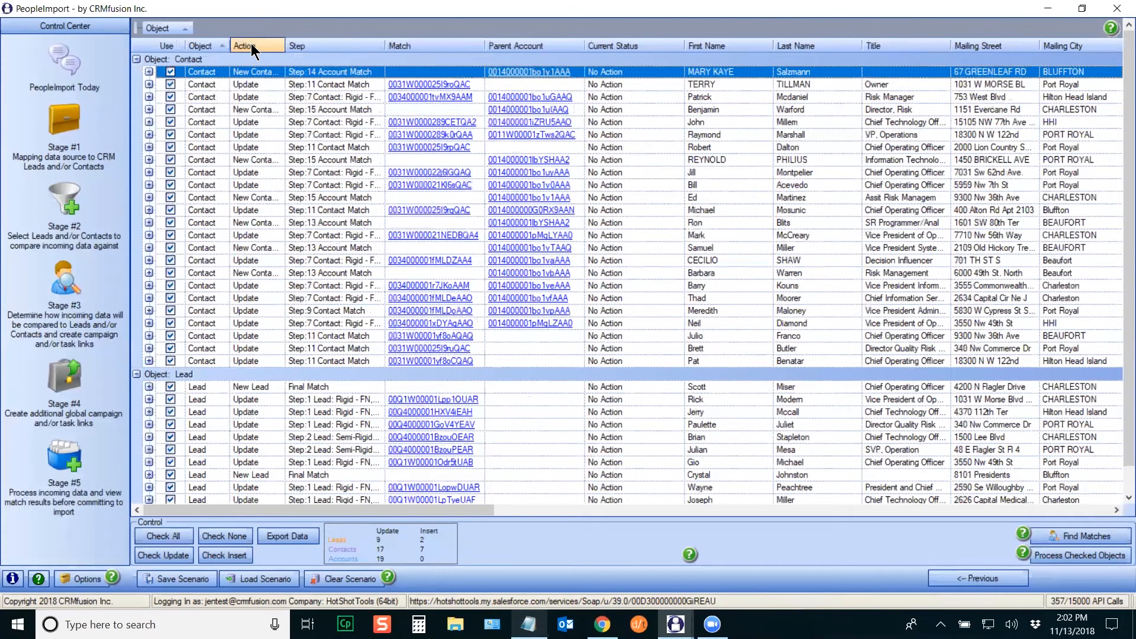
# Step: Sub-group results by Action, reviewing the New Contact-Existing Account, Update and New Lead groups
pyautogui.moveTo(250, 44); pyautogui.dragTo(250, 30)
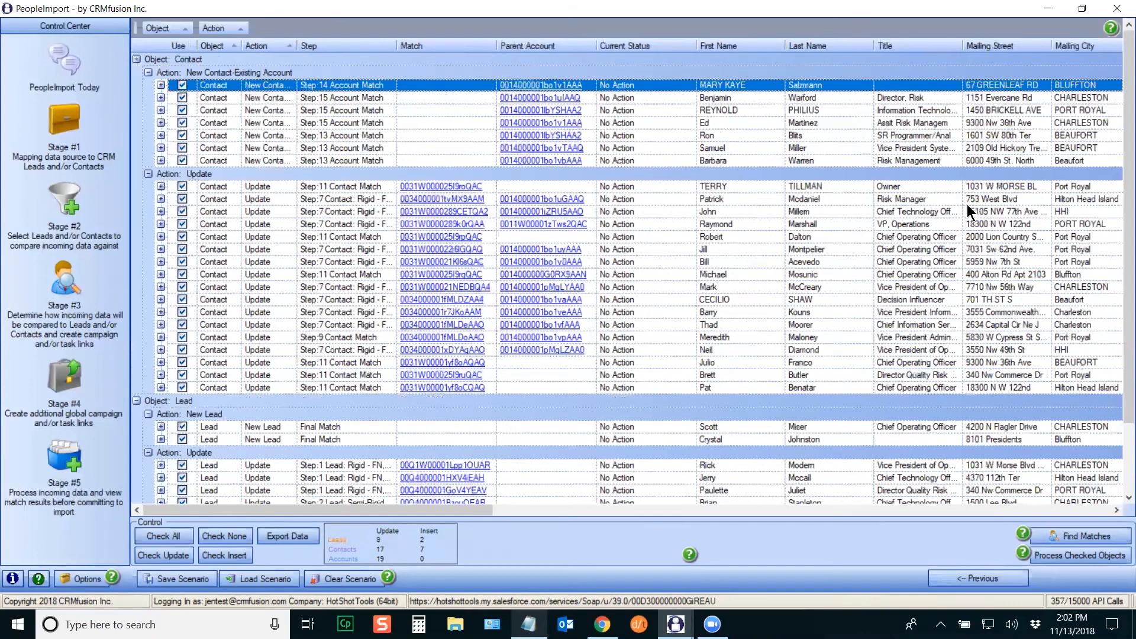
pyautogui.moveTo(1125, 221)
pyautogui.mouseDown()
pyautogui.moveTo(1121, 358)
pyautogui.moveTo(1118, 201)
pyautogui.mouseUp()
pyautogui.click(204, 73)
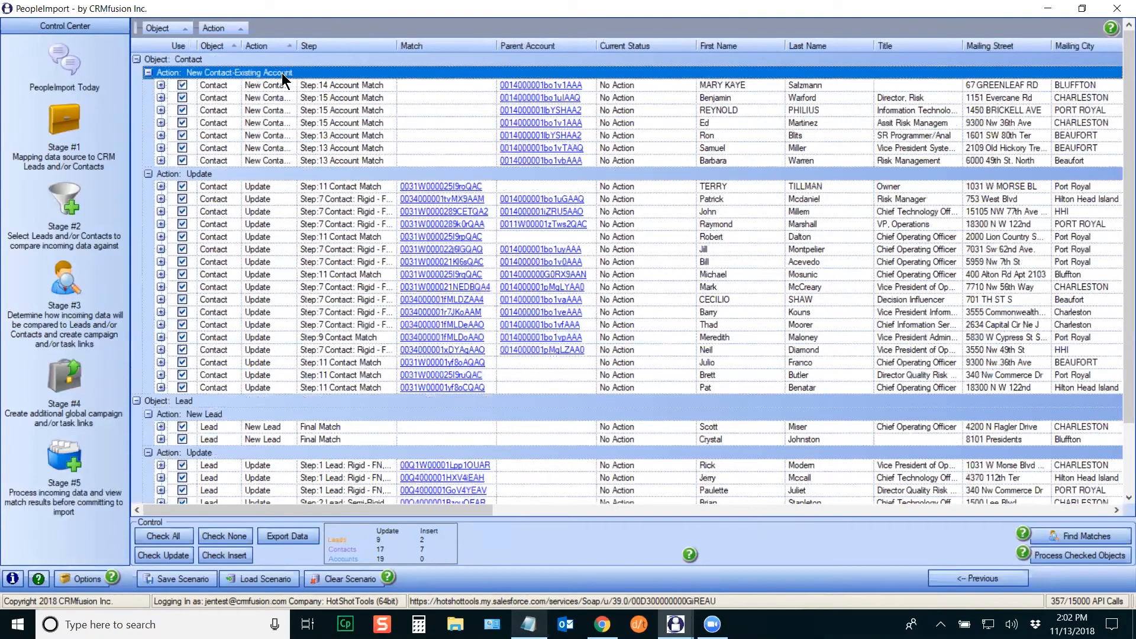
pyautogui.click(241, 175)
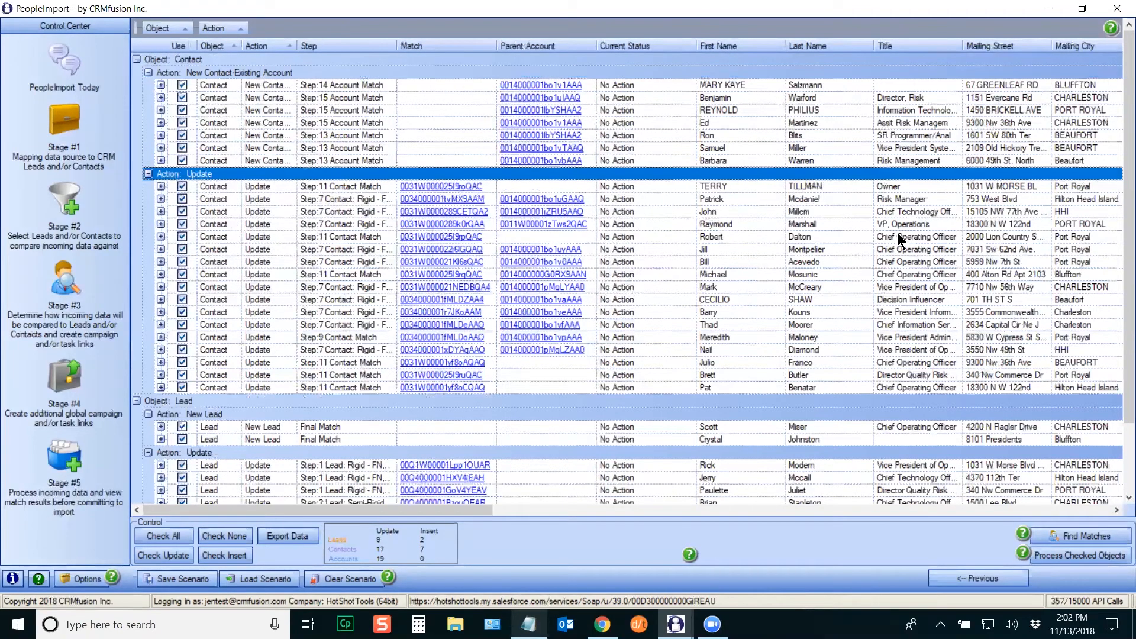
pyautogui.scroll(-2, 1112, 177)
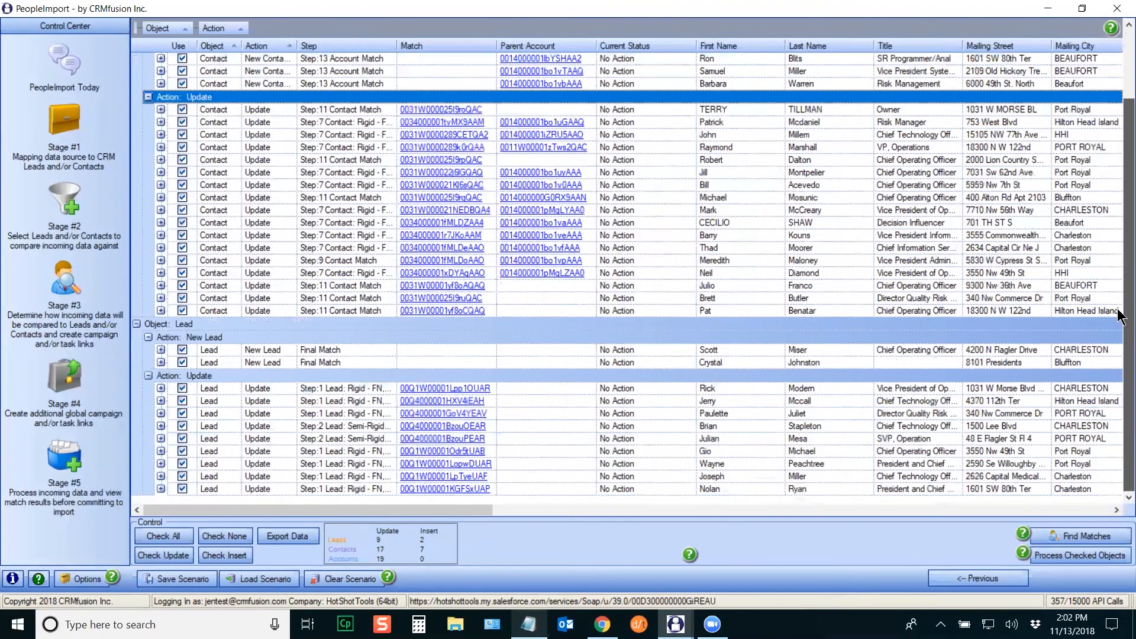
pyautogui.click(268, 339)
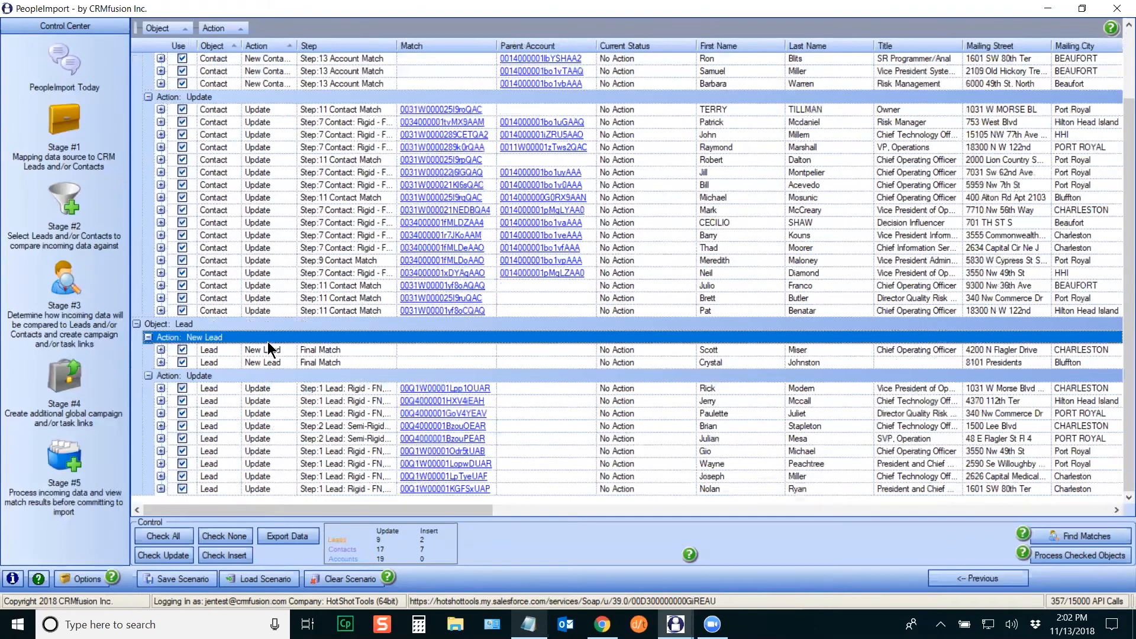
pyautogui.click(267, 376)
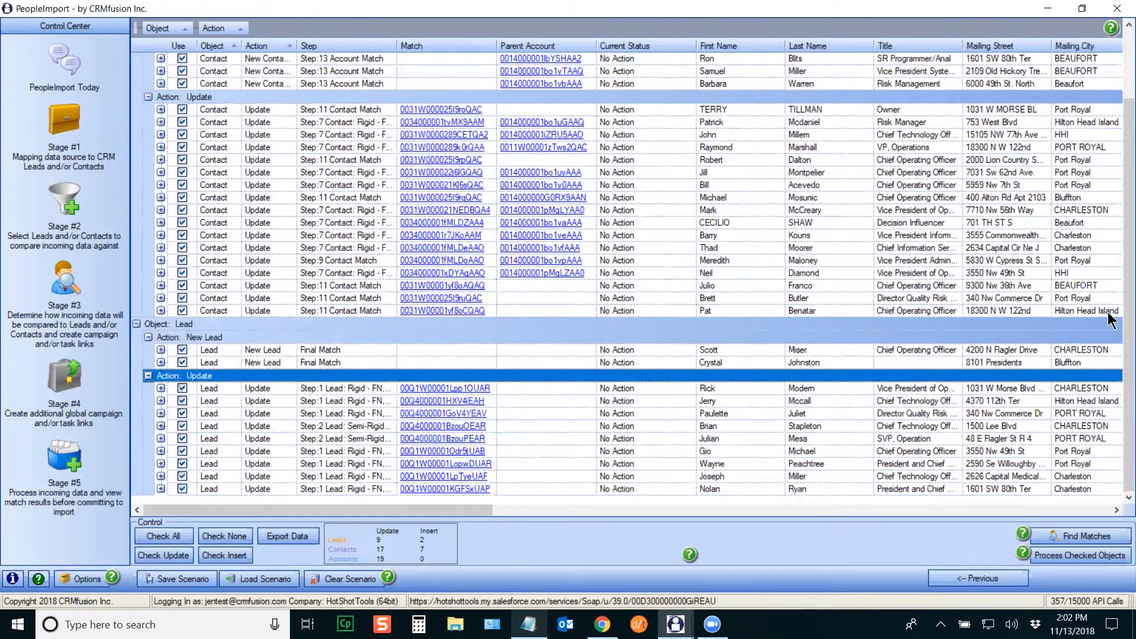
pyautogui.scroll(3, 1121, 267)
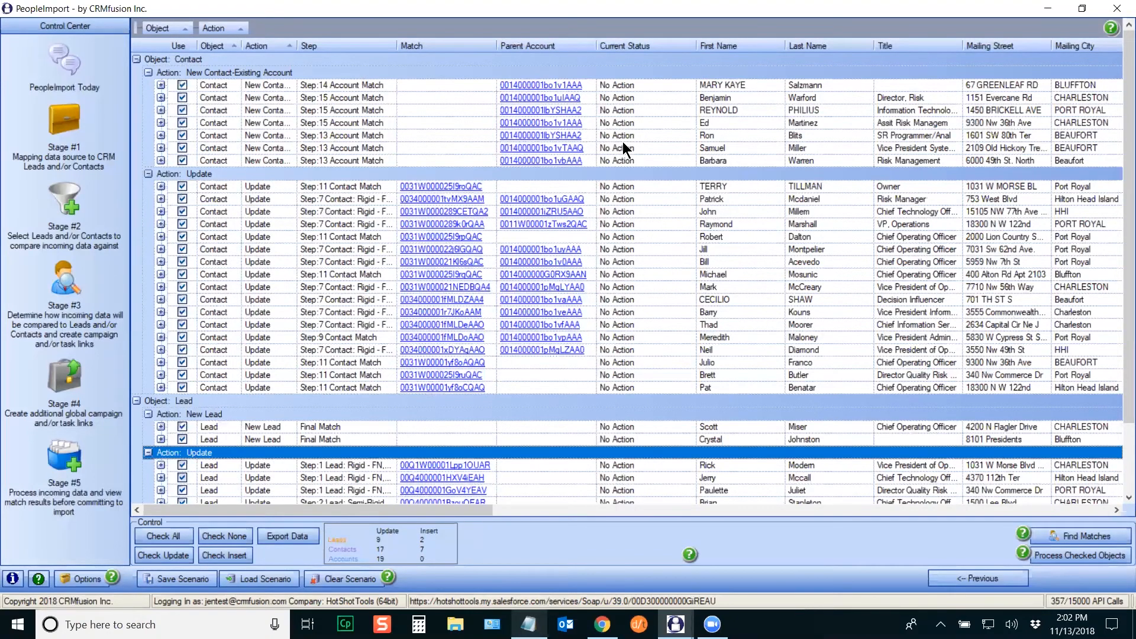
# Step: Move two new-contact records to Final Match so they insert as new leads, then dismiss the antivirus notice
pyautogui.rightClick(737, 111)
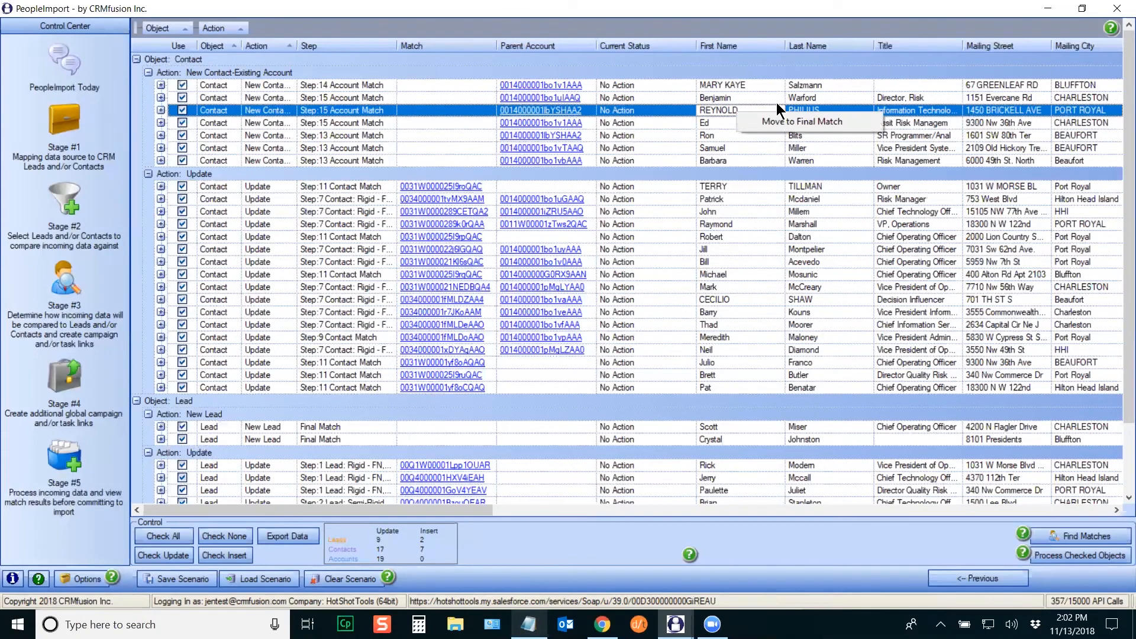
pyautogui.click(795, 120)
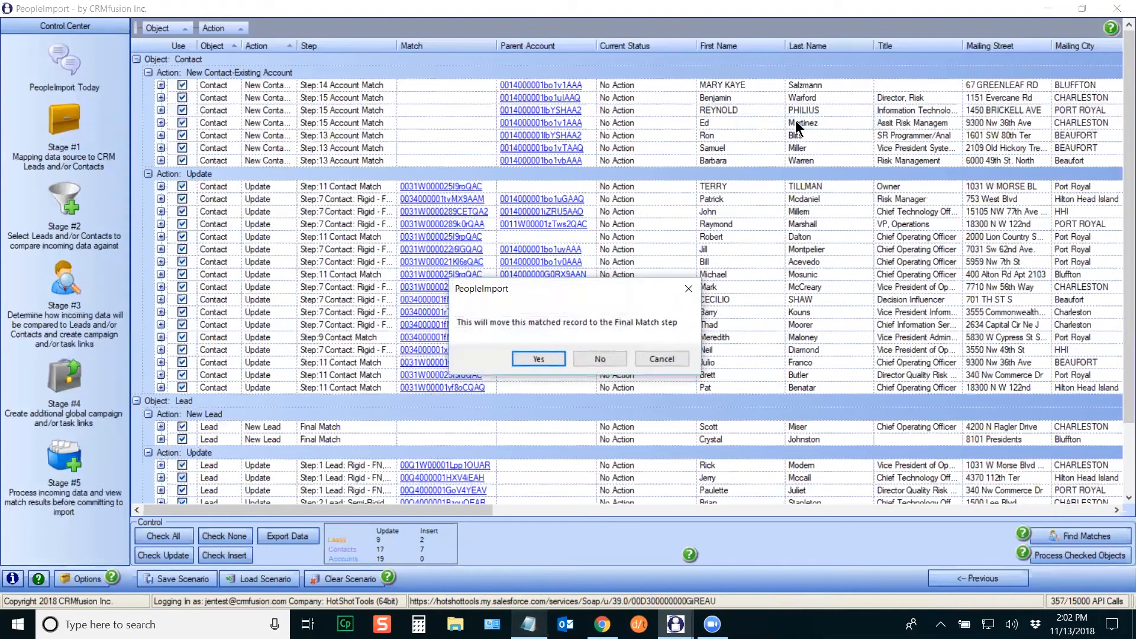
pyautogui.click(553, 362)
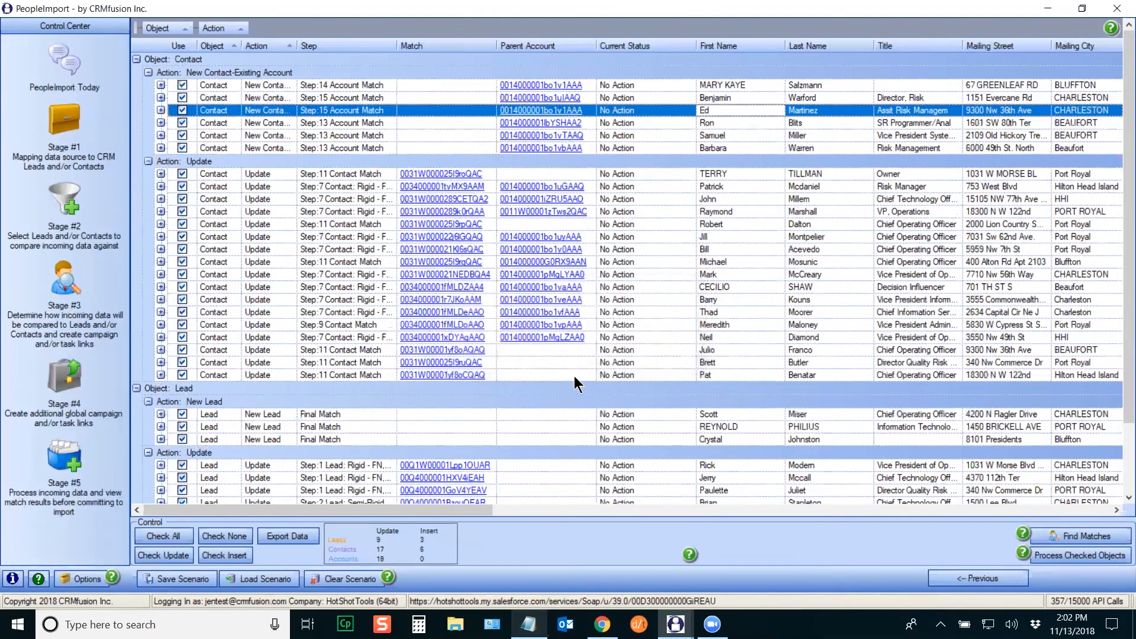
pyautogui.click(144, 428)
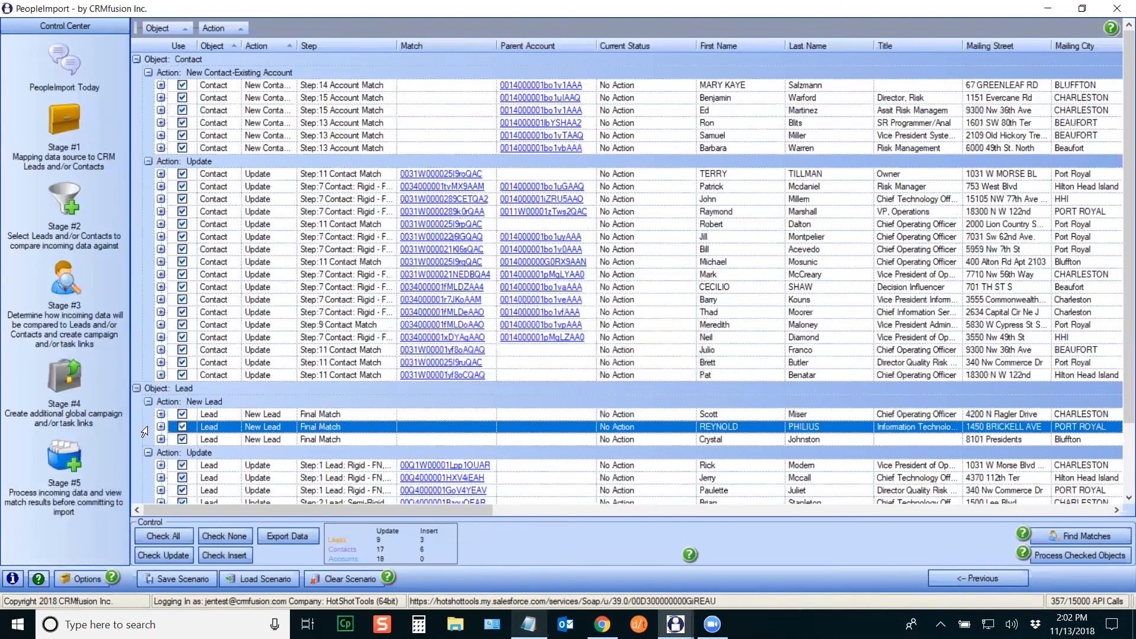
pyautogui.rightClick(719, 135)
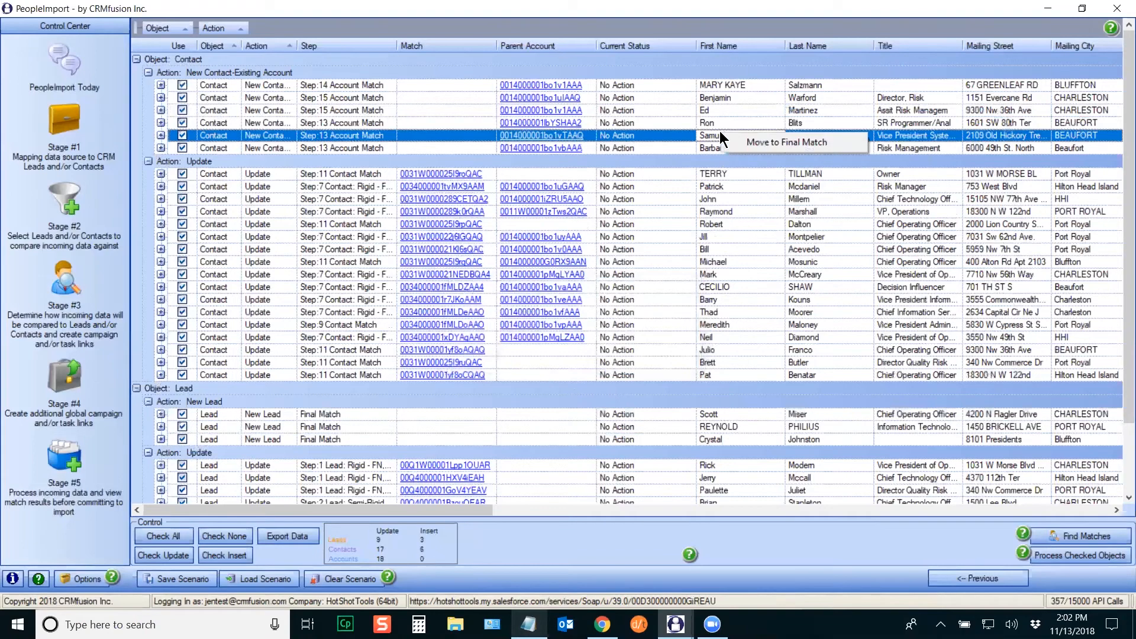
pyautogui.click(769, 145)
pyautogui.click(528, 357)
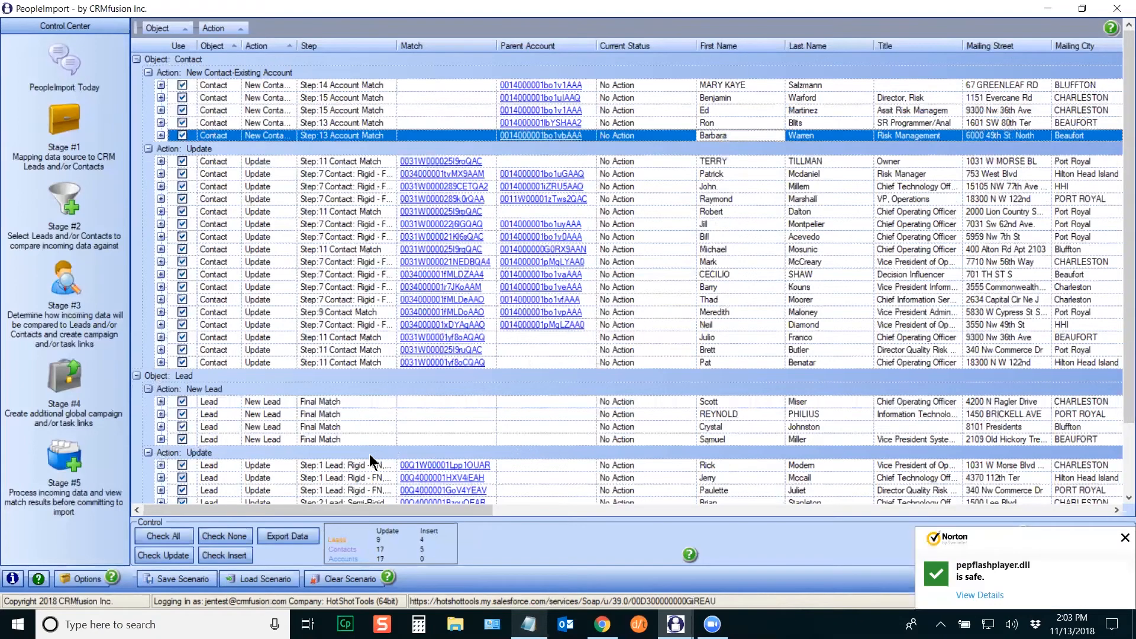
pyautogui.click(1124, 537)
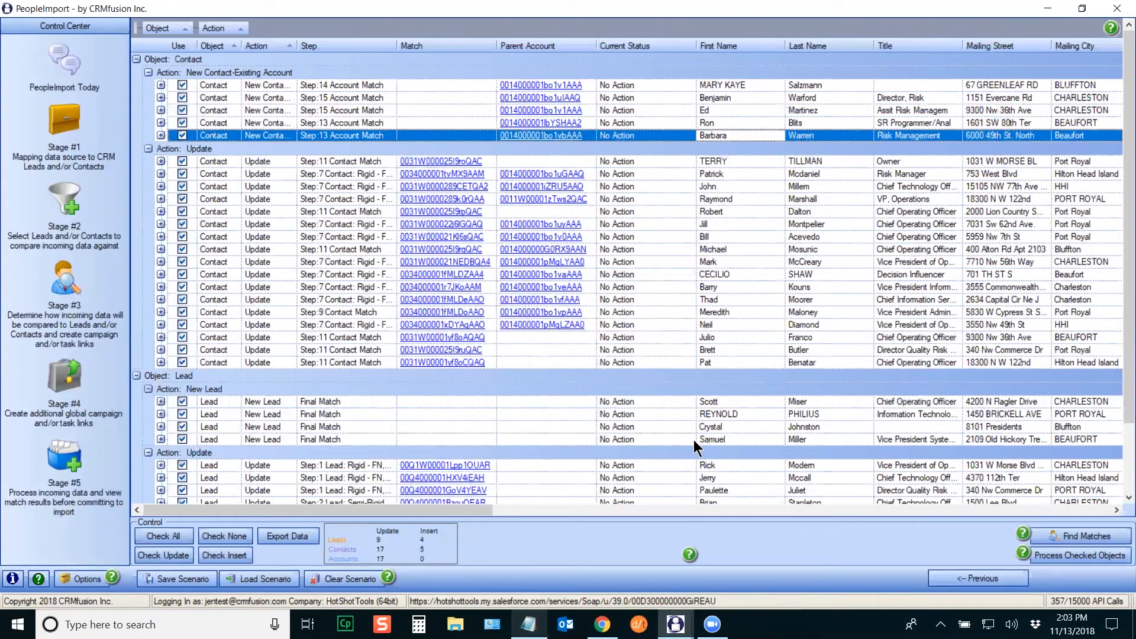
# Step: Expand the first new contact's row and scroll across its account billing details
pyautogui.click(161, 86)
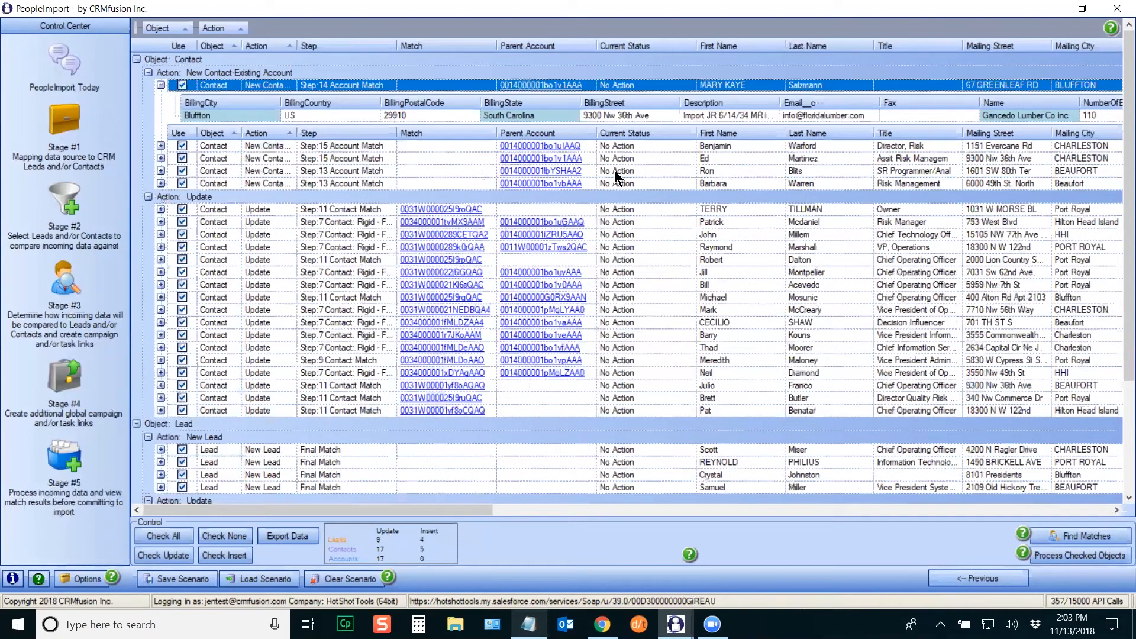
pyautogui.moveTo(476, 510); pyautogui.dragTo(597, 508)
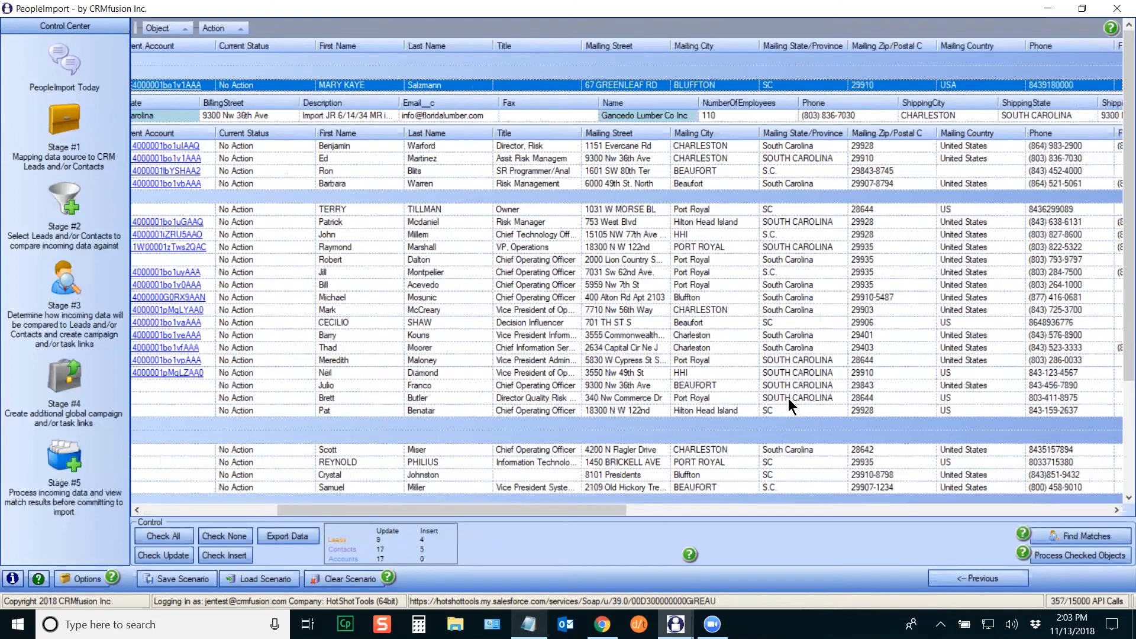
pyautogui.moveTo(599, 513); pyautogui.dragTo(414, 510)
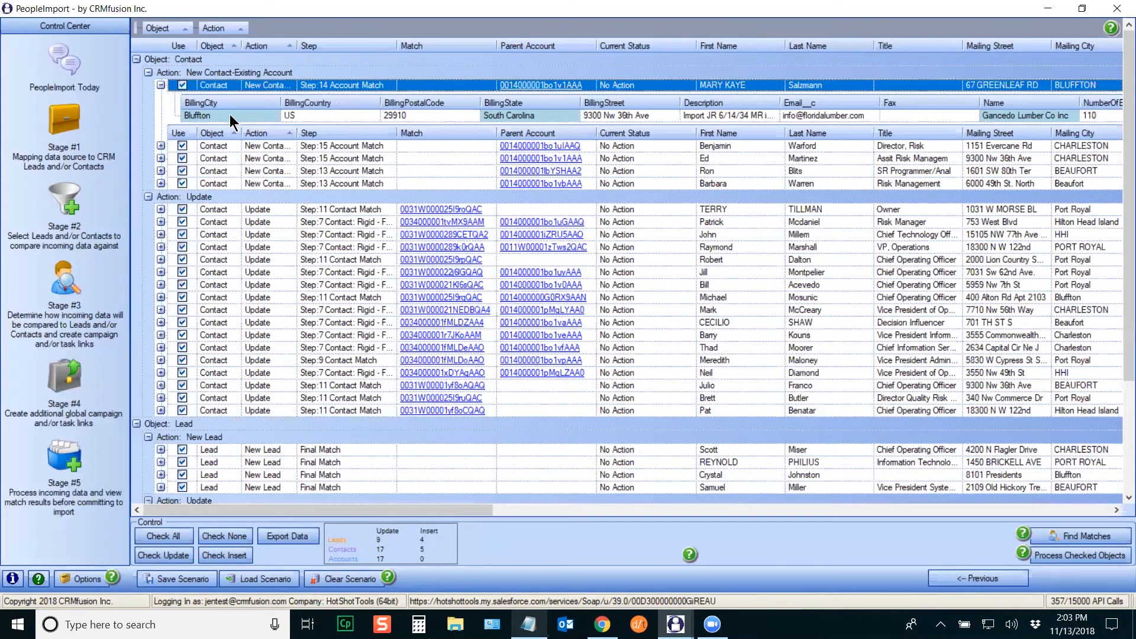
pyautogui.moveTo(404, 501); pyautogui.dragTo(683, 516)
pyautogui.moveTo(599, 517); pyautogui.dragTo(384, 506)
# Step: Expand an updated contact's account details and widen the Step column to show full step names
pyautogui.click(160, 322)
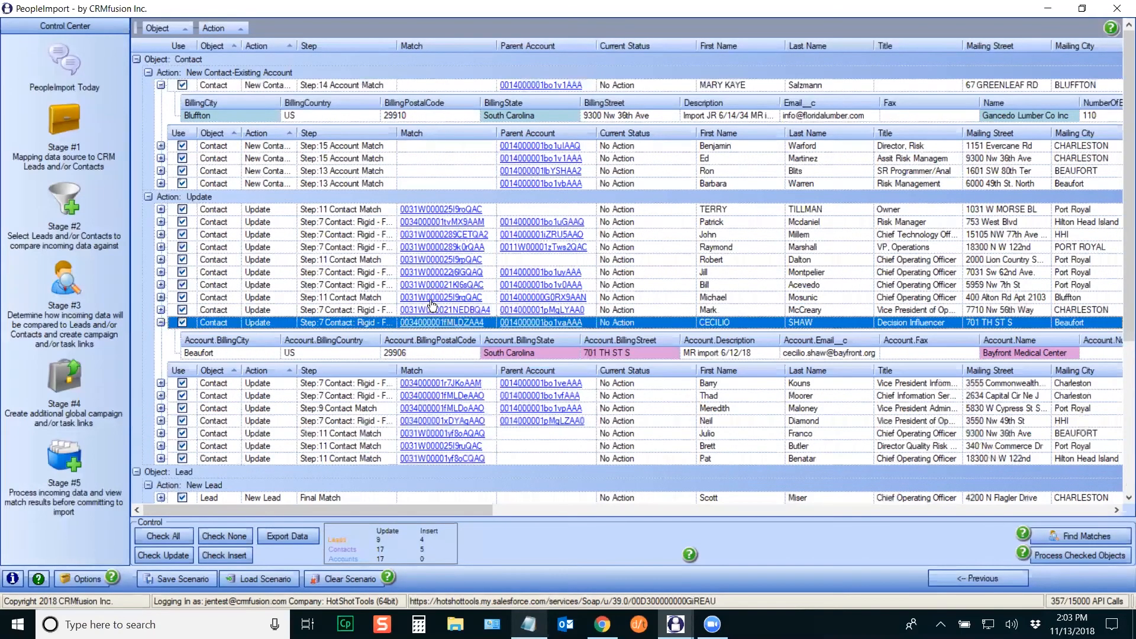
pyautogui.moveTo(395, 47); pyautogui.dragTo(460, 47)
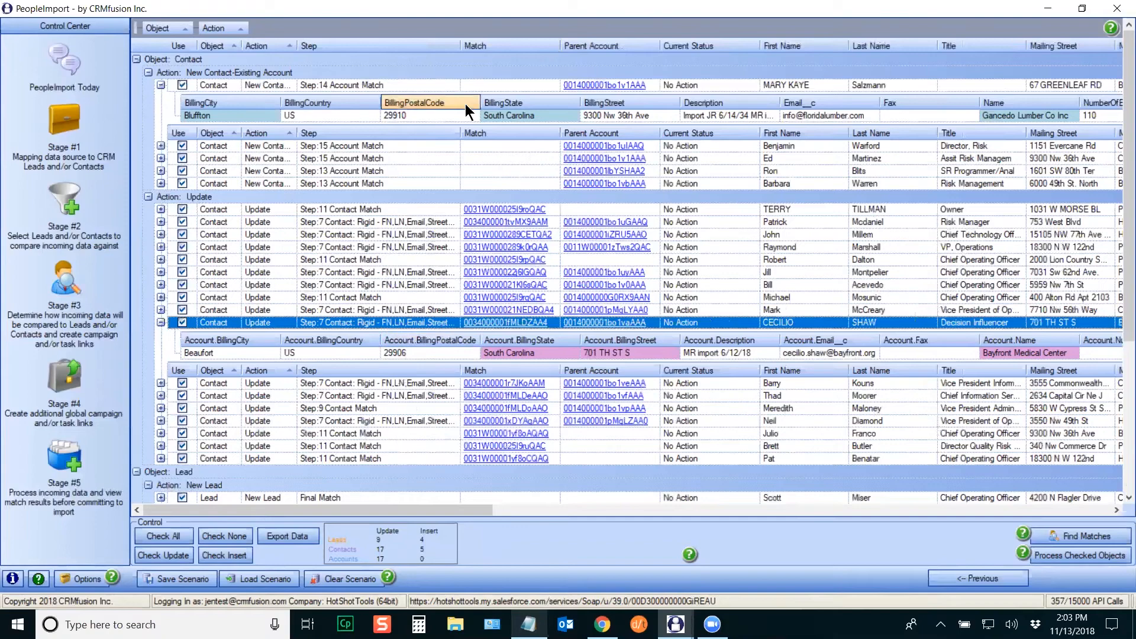
pyautogui.moveTo(461, 46); pyautogui.dragTo(565, 47)
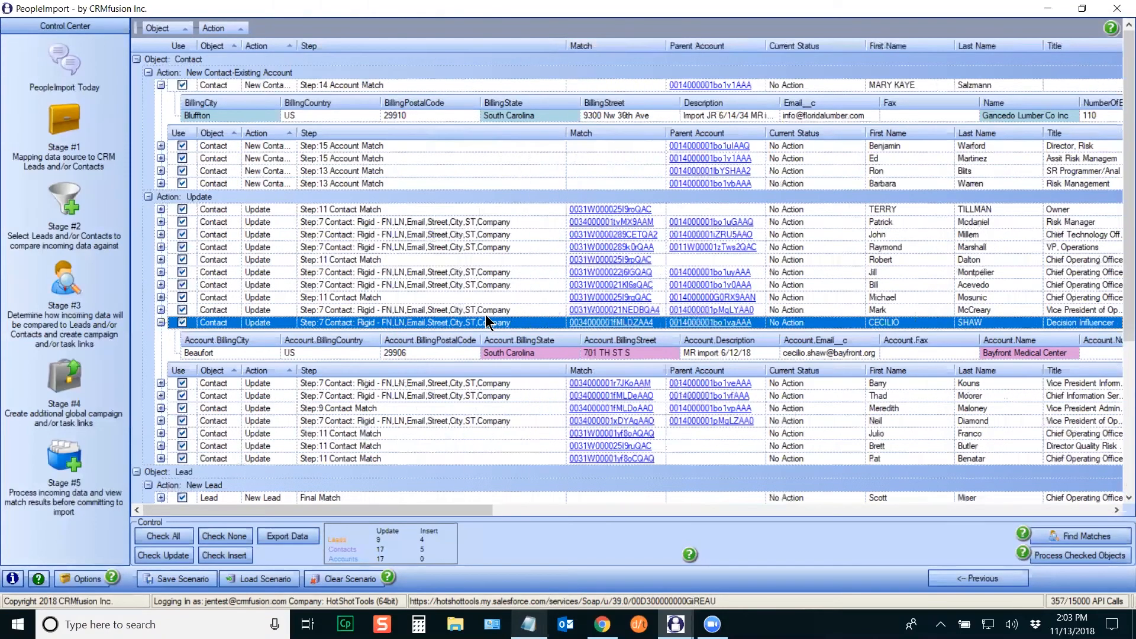
pyautogui.moveTo(426, 514); pyautogui.dragTo(828, 512)
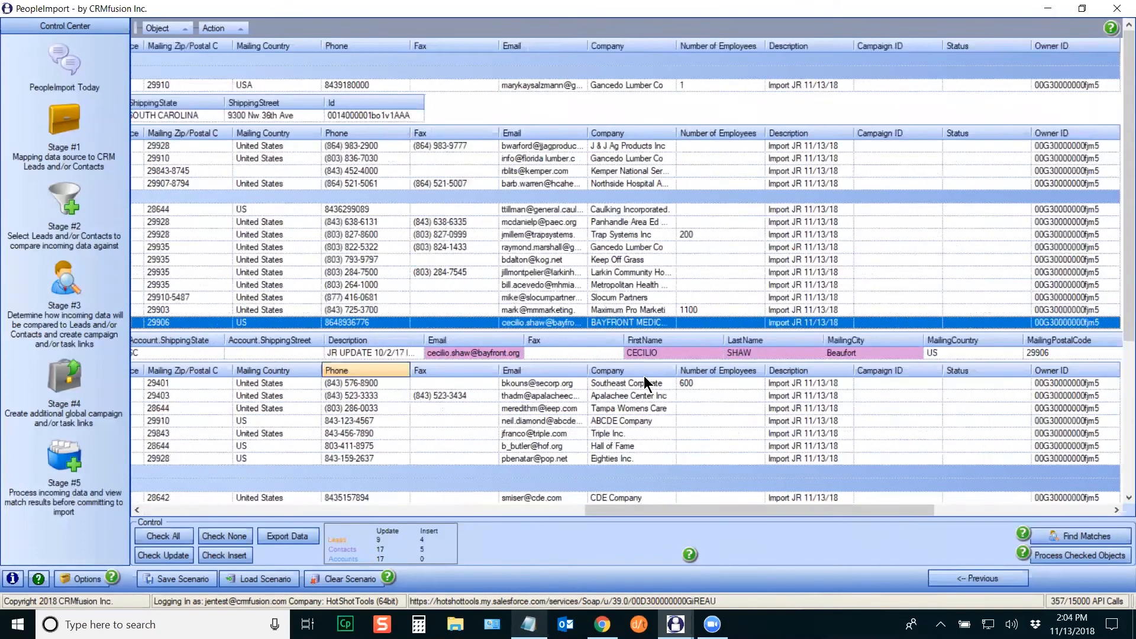
pyautogui.moveTo(868, 513); pyautogui.dragTo(282, 513)
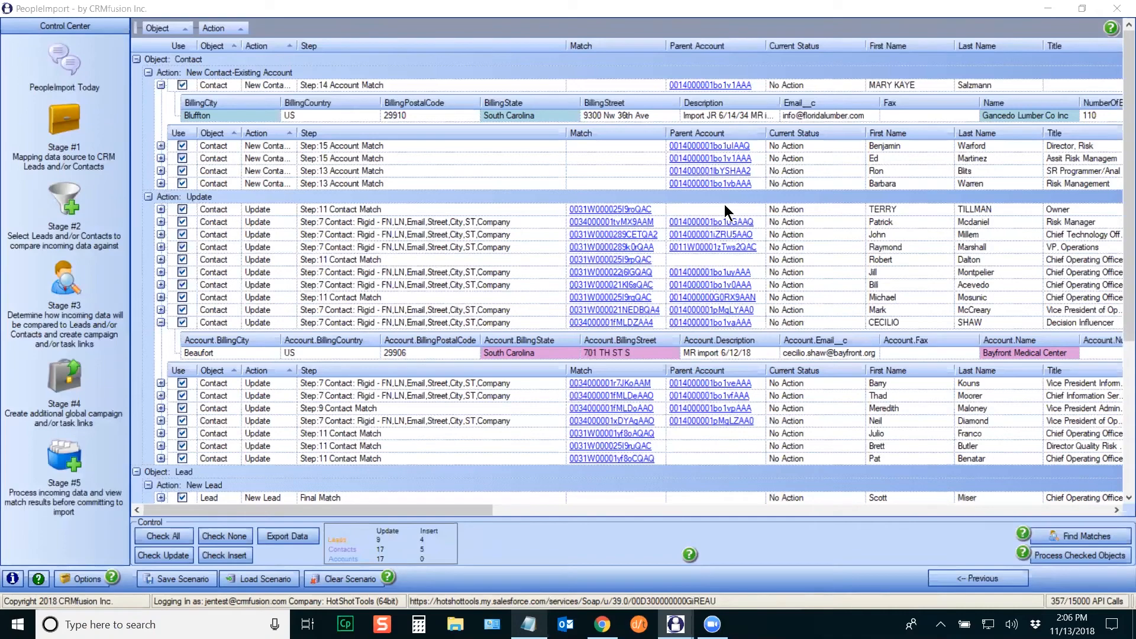
pyautogui.click(161, 322)
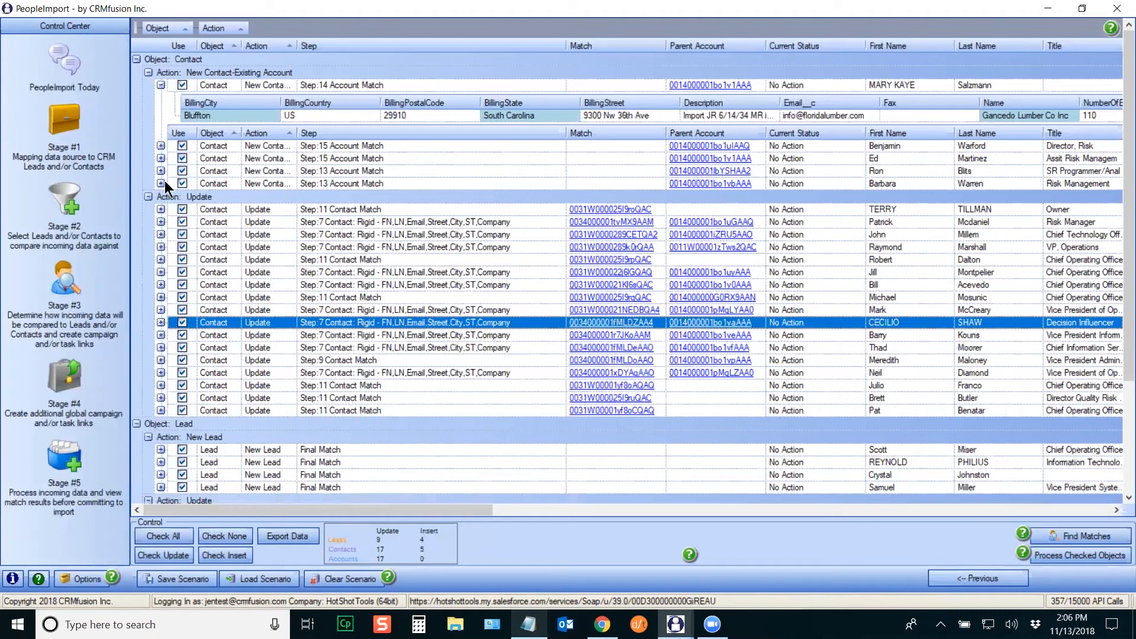
pyautogui.click(149, 73)
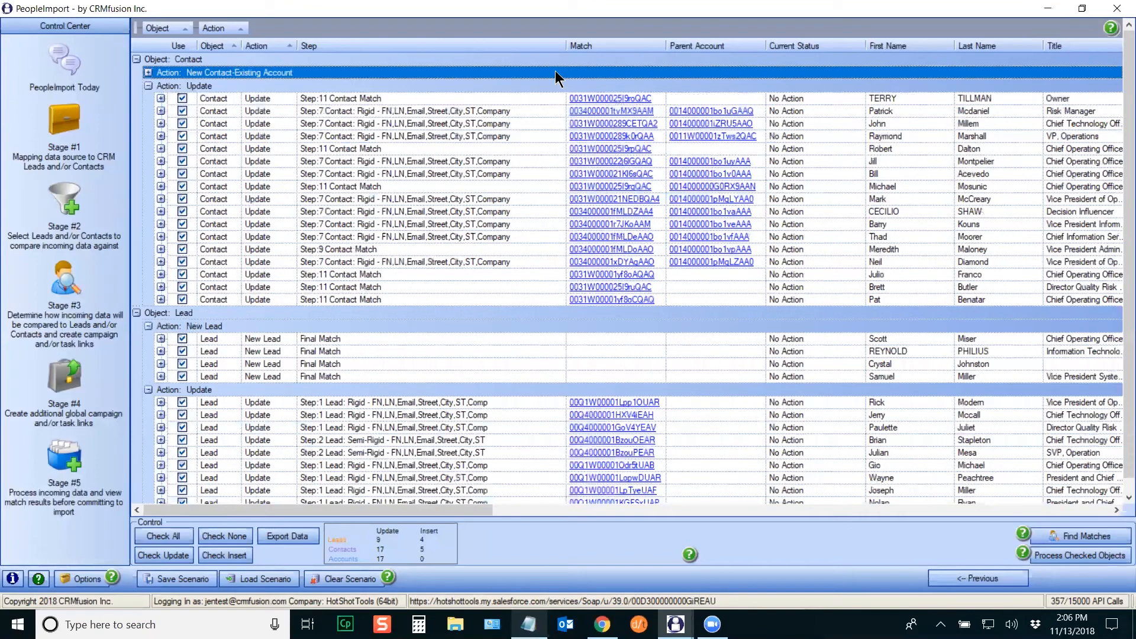
pyautogui.moveTo(565, 47); pyautogui.dragTo(424, 46)
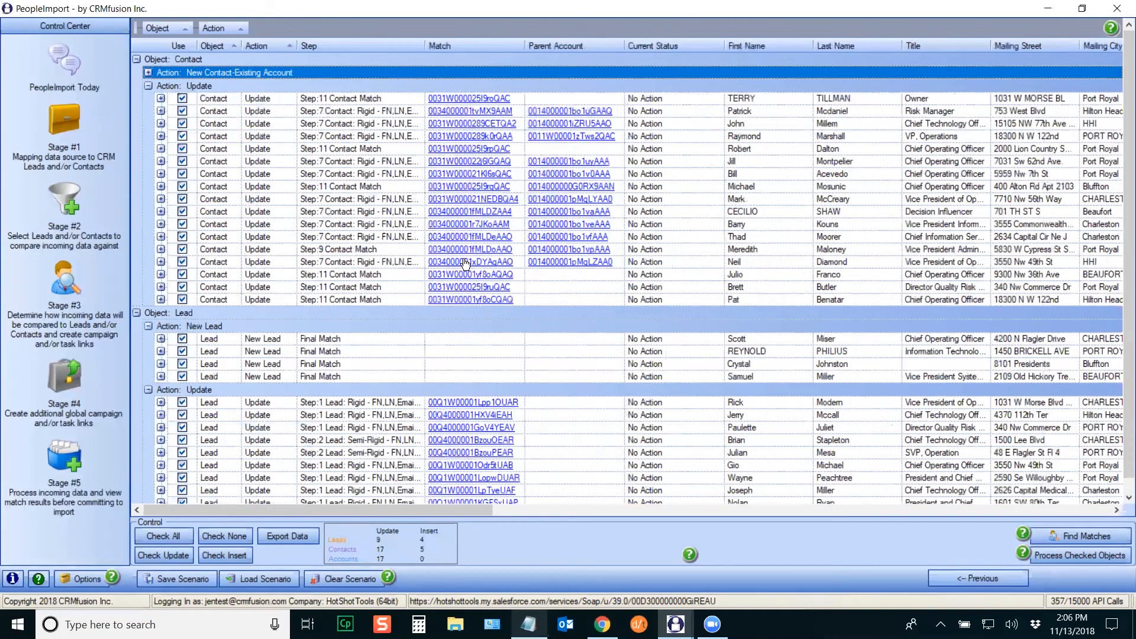
pyautogui.scroll(-1, 1117, 235)
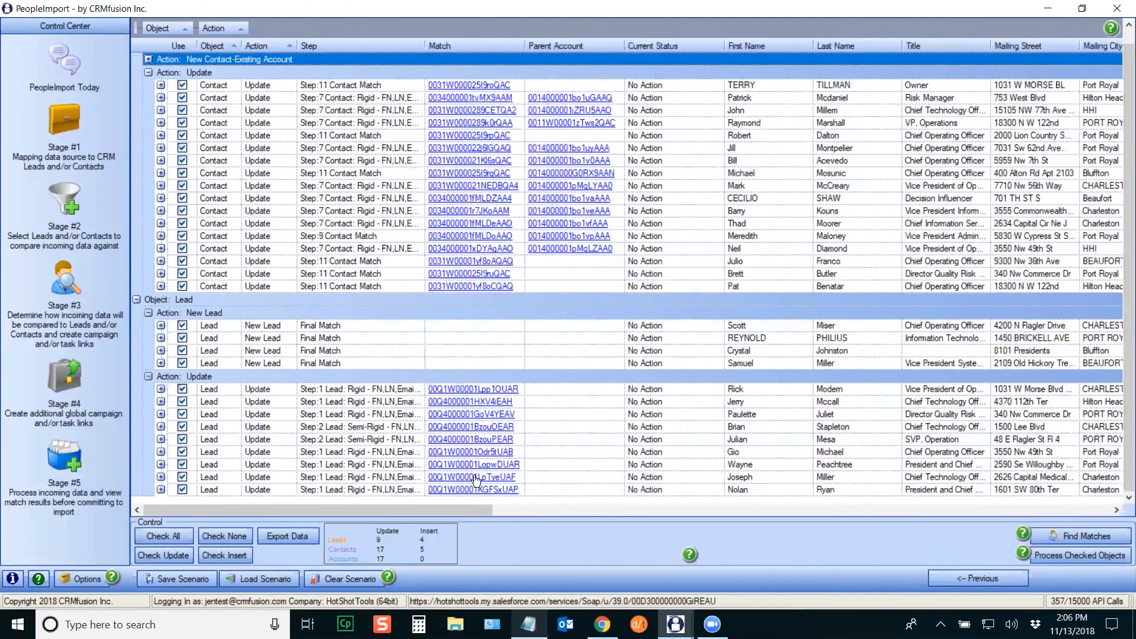
pyautogui.scroll(1, 1118, 214)
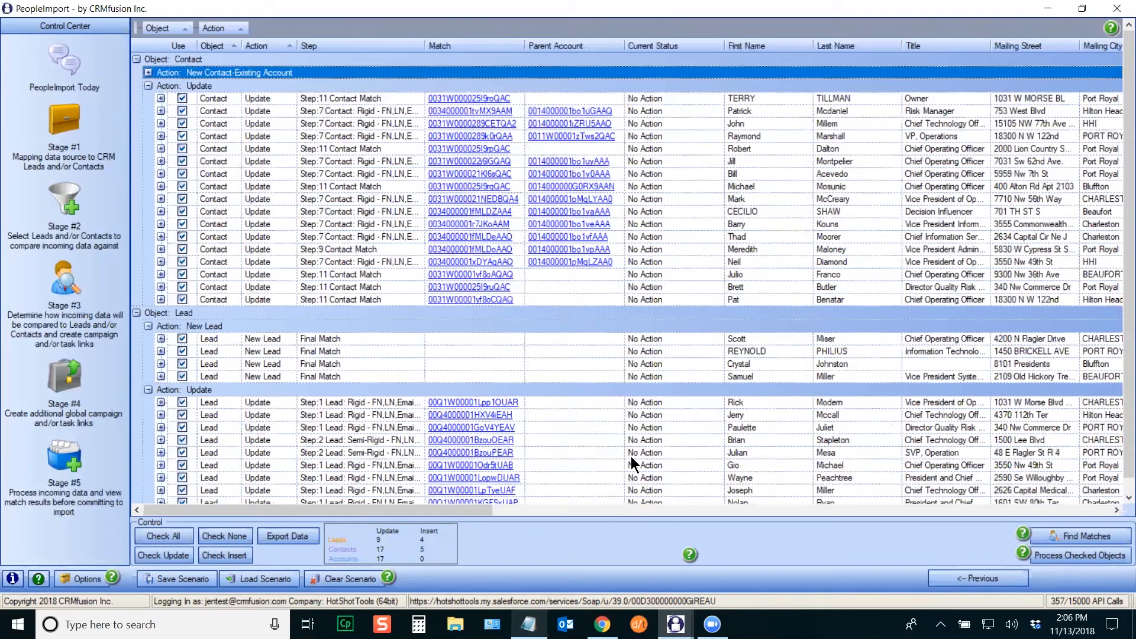
pyautogui.scroll(-1, 1120, 202)
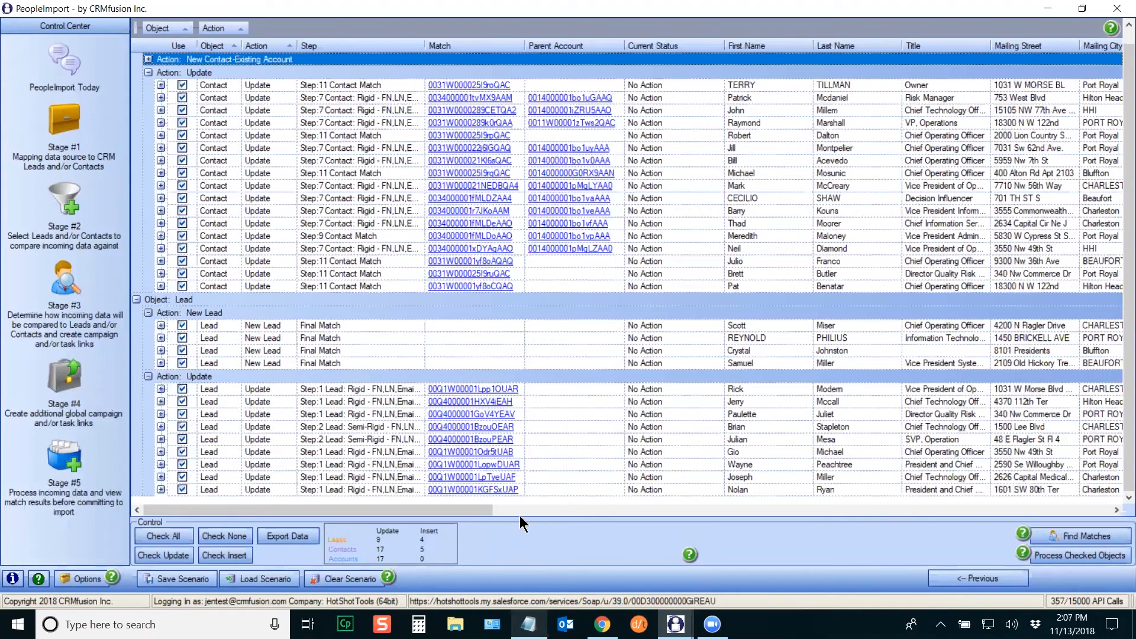
# Step: In Stage #3, set the Final Matching Condition to Create New Contact/New Account
pyautogui.click(125, 297)
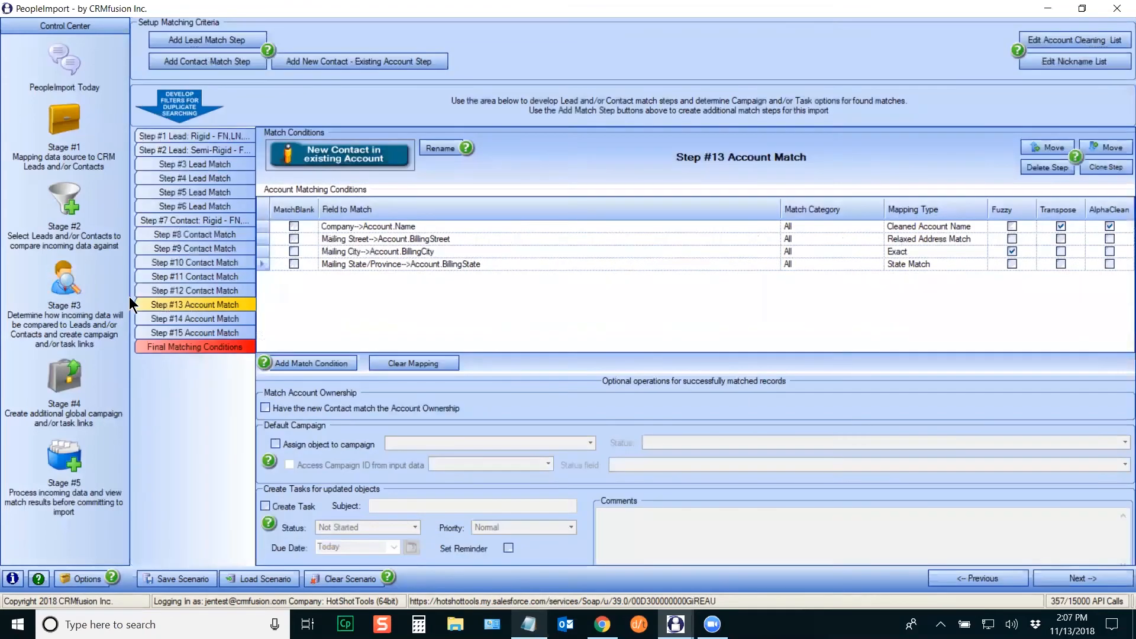
pyautogui.click(192, 348)
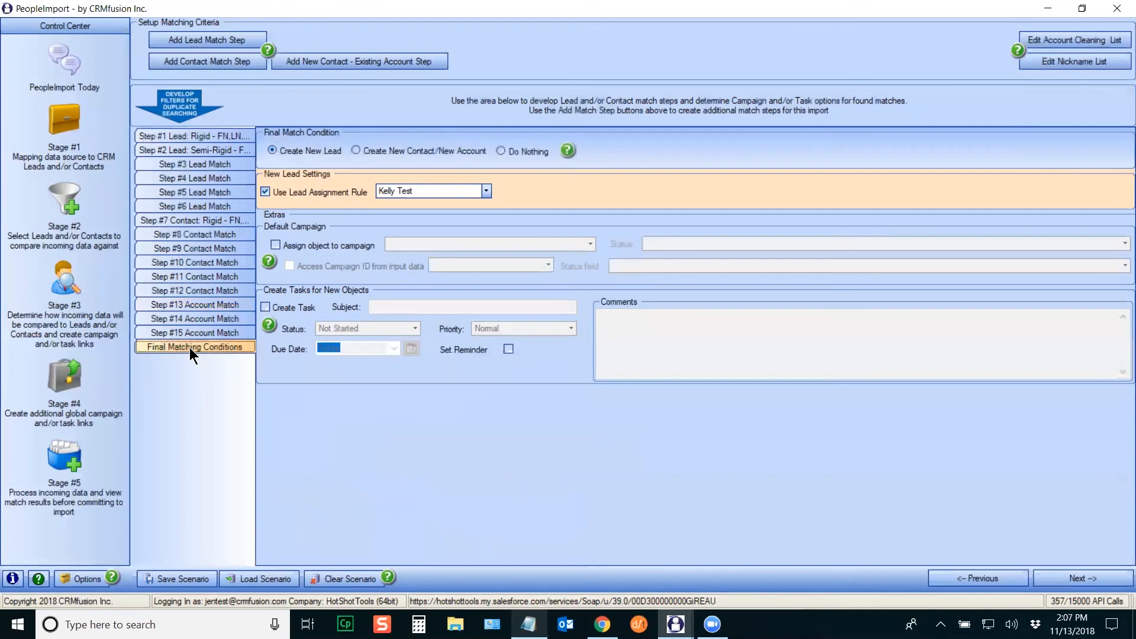
pyautogui.click(356, 150)
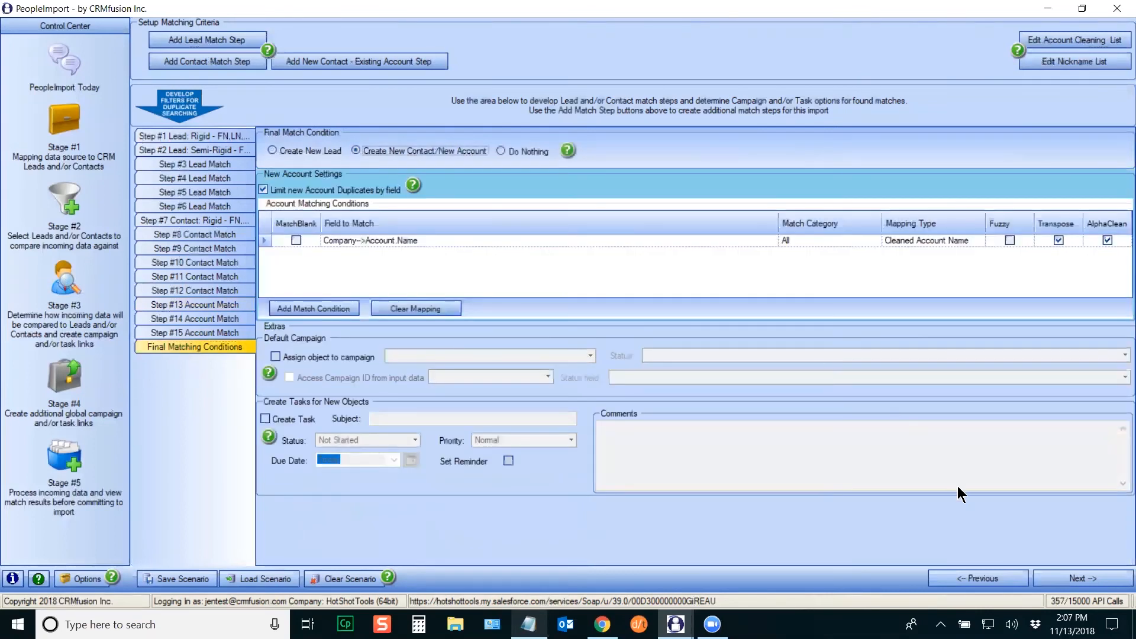
# Step: Re-run Find Matches in Stage #5 and select the two New Contact-New Account records
pyautogui.click(64, 456)
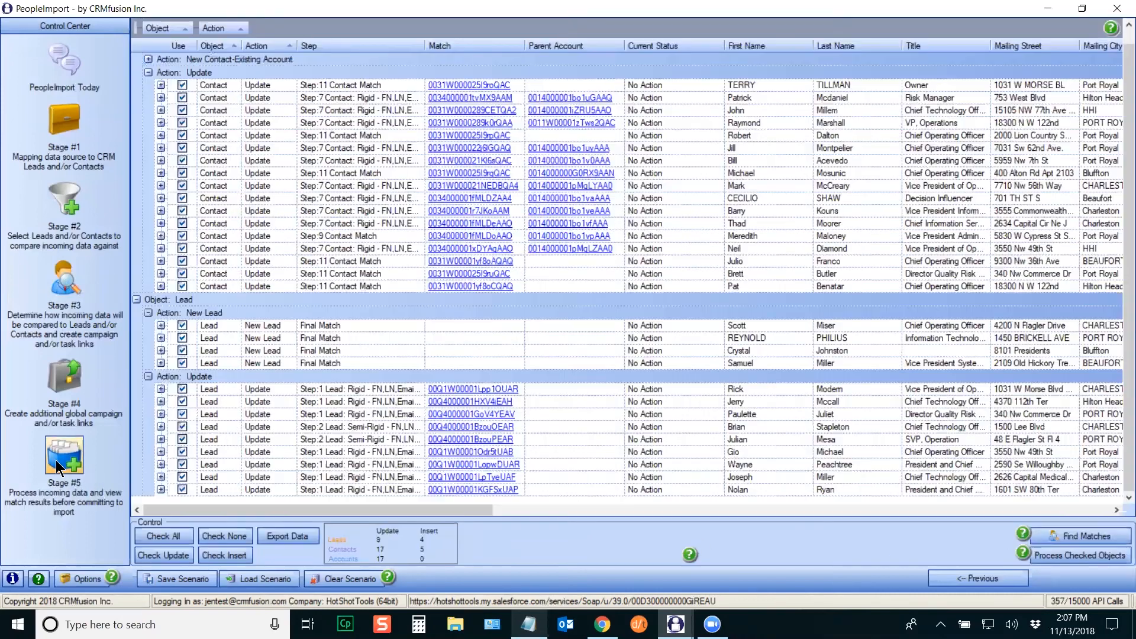
pyautogui.click(1076, 540)
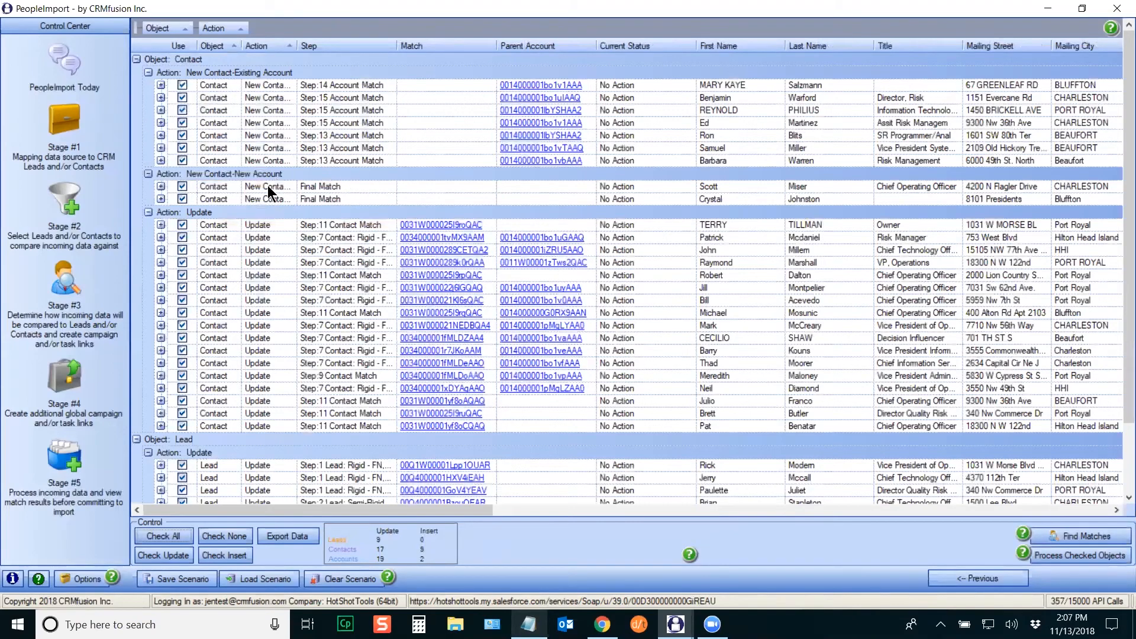
pyautogui.click(143, 188)
pyautogui.click(143, 200)
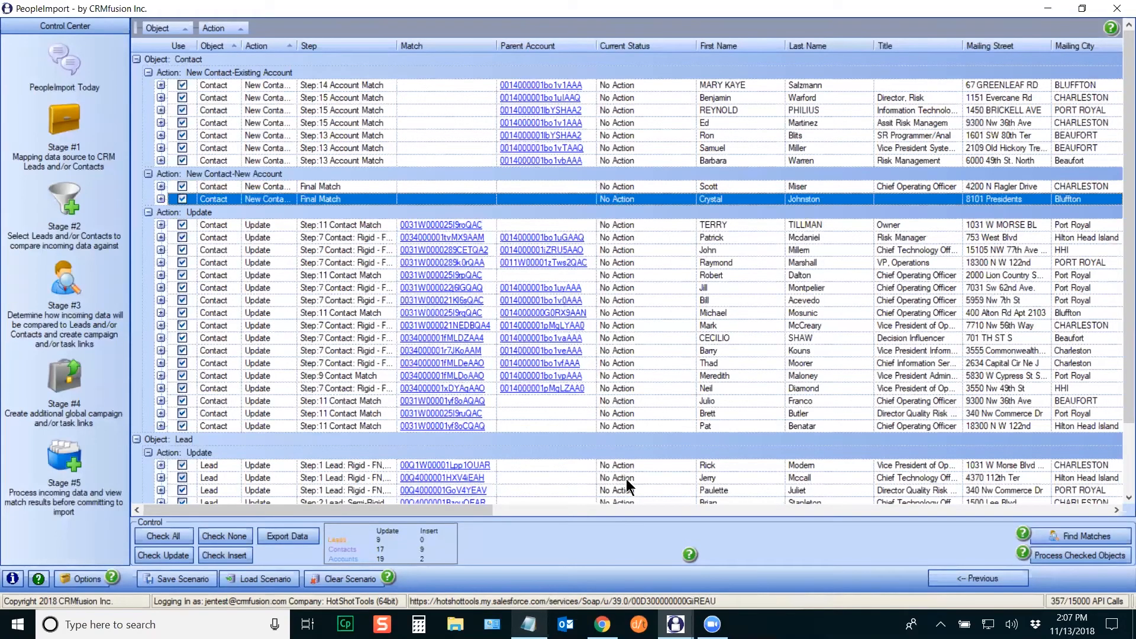
# Step: Switch the Final Match Condition to Create New Lead and re-run Find Matches
pyautogui.click(80, 292)
pyautogui.click(289, 145)
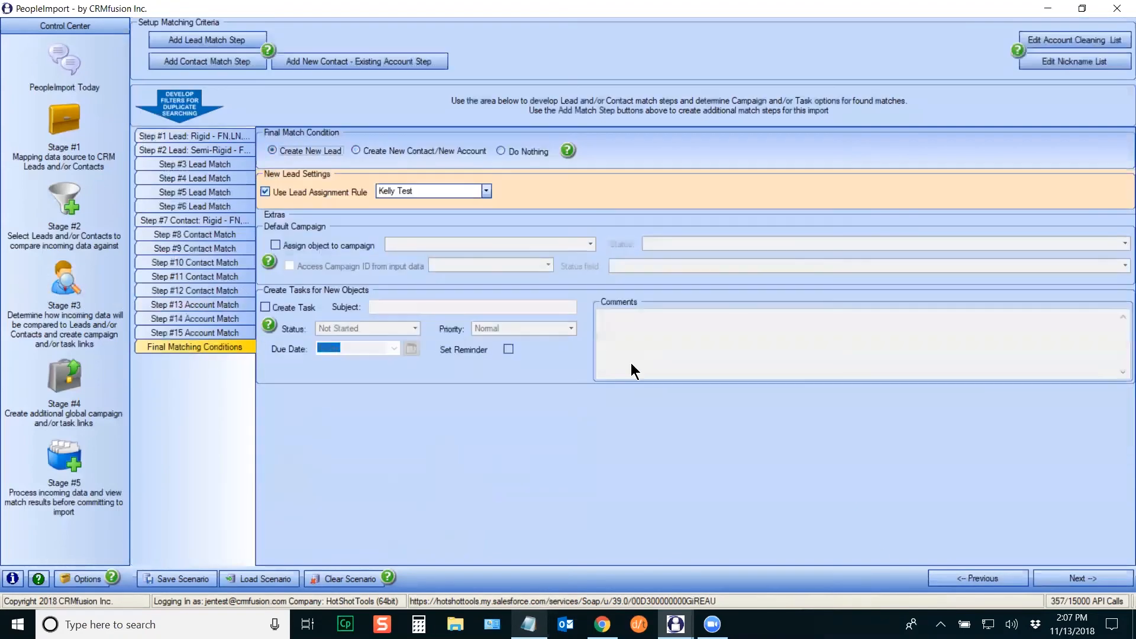
pyautogui.click(25, 488)
pyautogui.click(1073, 536)
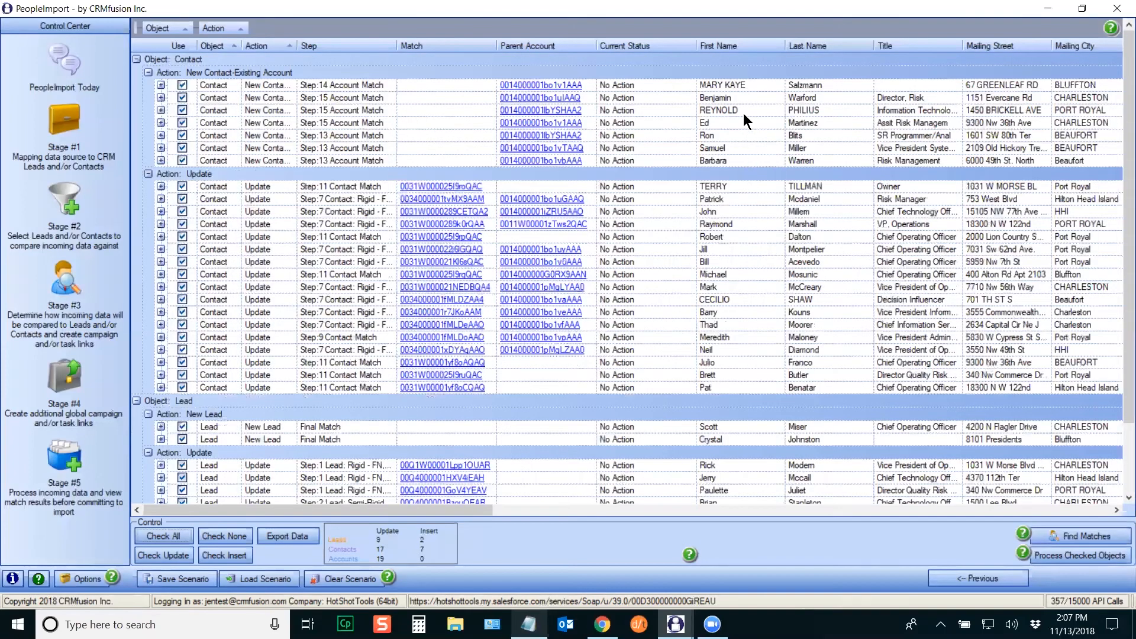
# Step: Move the two remaining lead records to new-lead Final Match, confirming each move
pyautogui.rightClick(743, 112)
pyautogui.click(770, 119)
pyautogui.click(545, 358)
pyautogui.rightClick(743, 124)
pyautogui.click(750, 141)
pyautogui.click(526, 358)
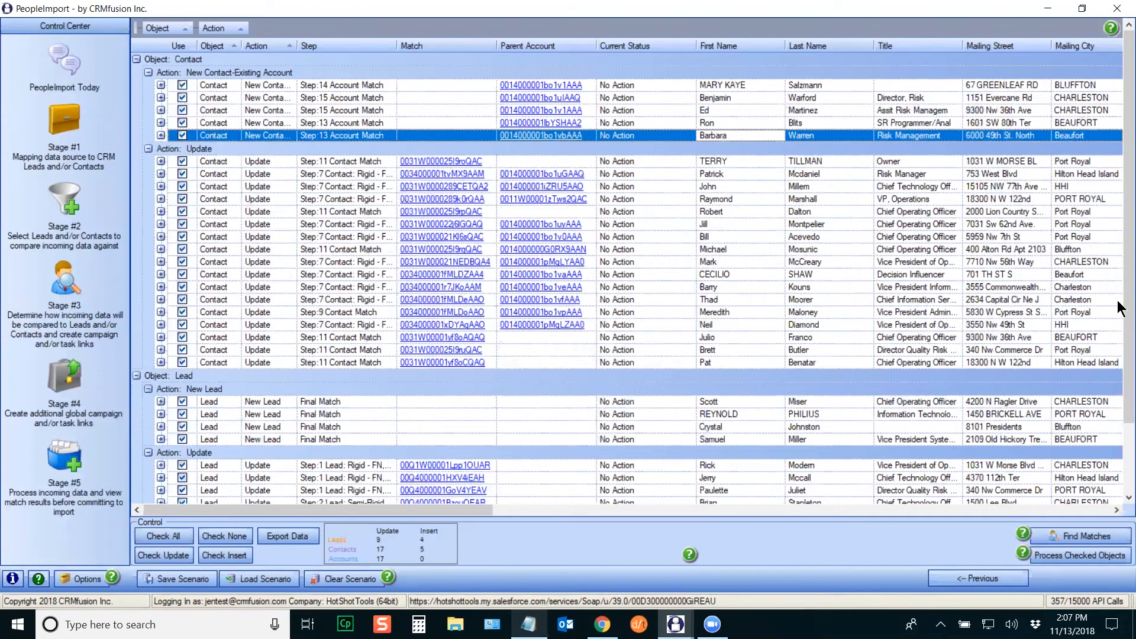
# Step: Expand the New Contact-Existing Account group to review its account details
pyautogui.click(1117, 277)
pyautogui.moveTo(387, 517); pyautogui.dragTo(342, 516)
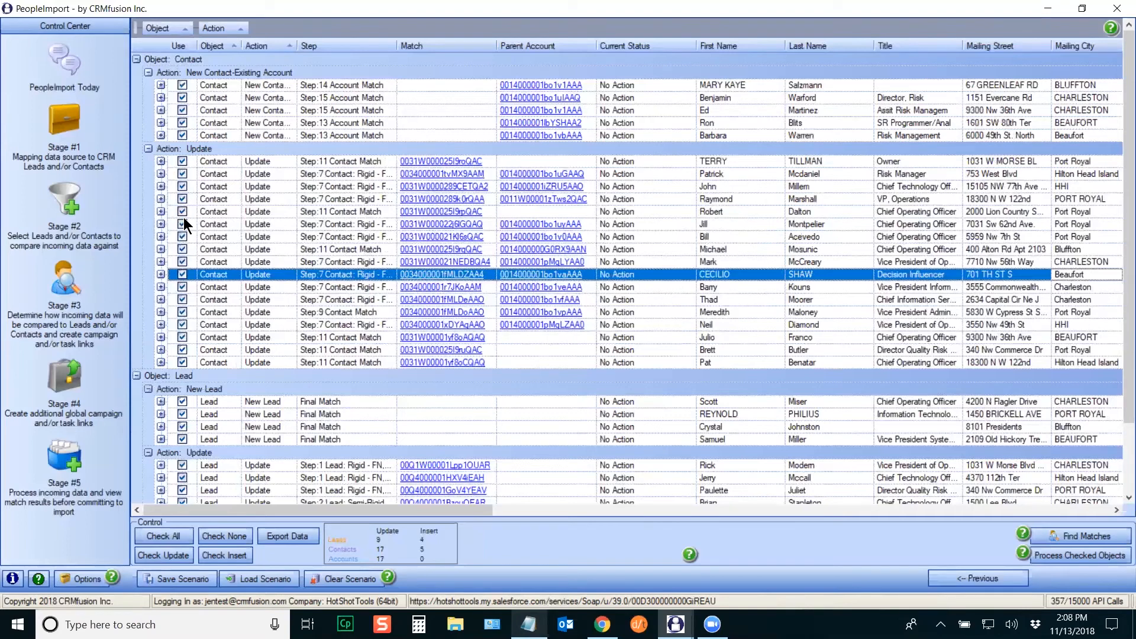
pyautogui.rightClick(261, 72)
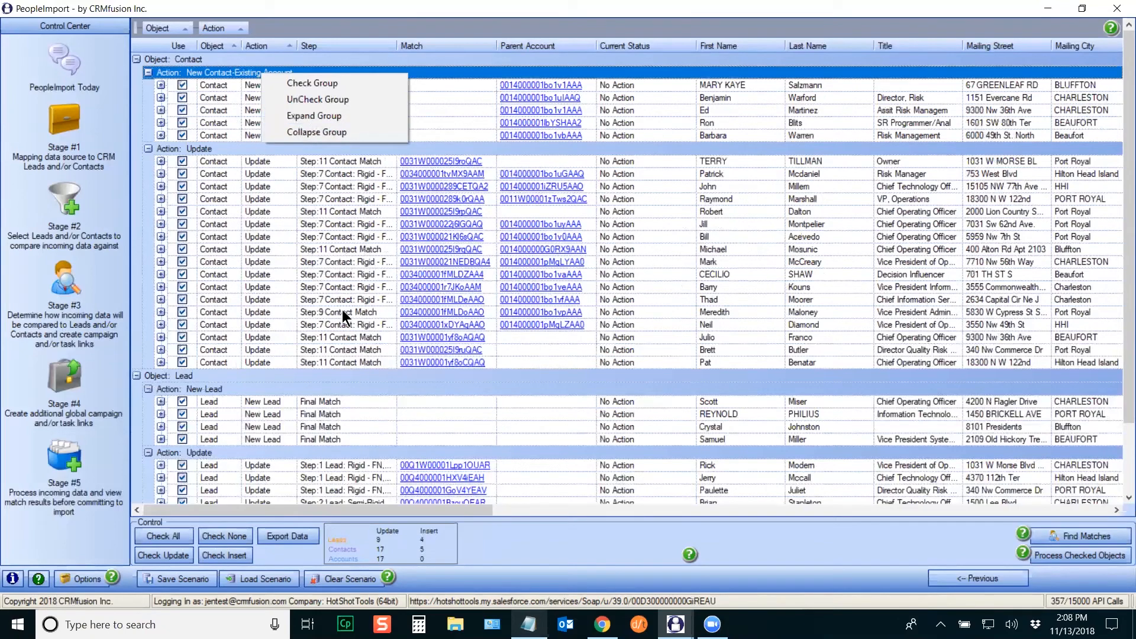
pyautogui.click(318, 115)
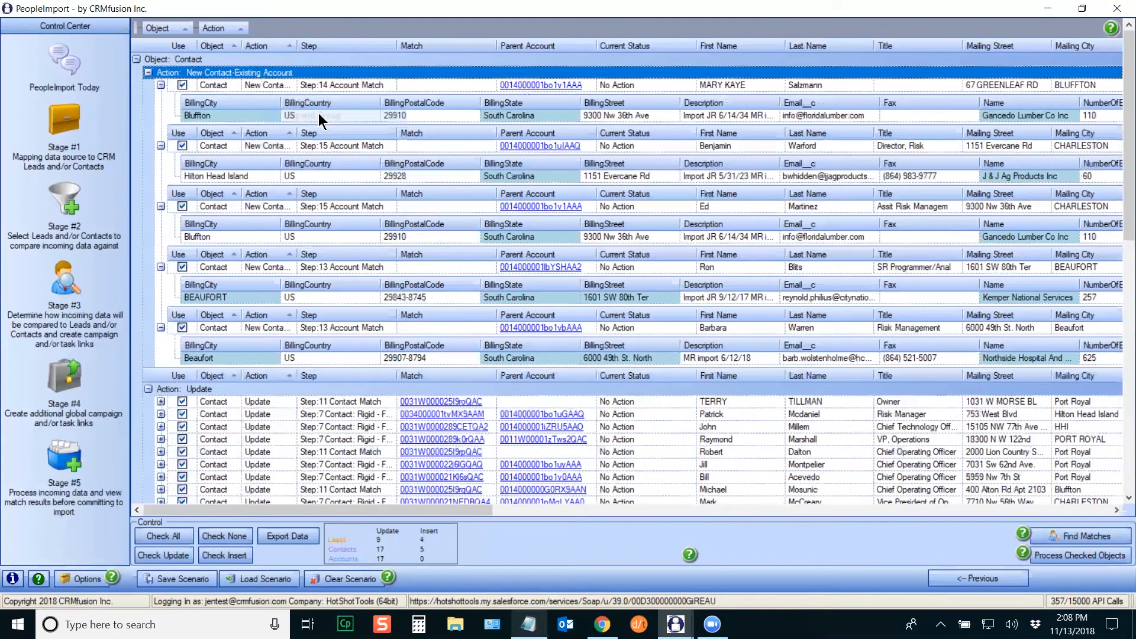
# Step: Collapse the group again and uncheck all five of its records
pyautogui.rightClick(311, 71)
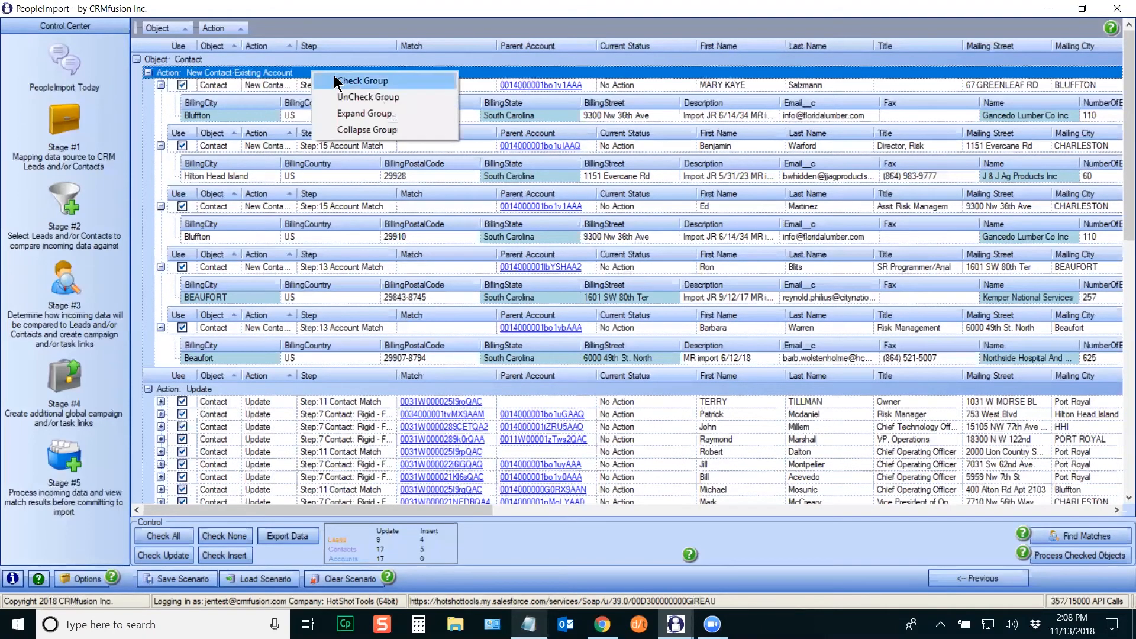
pyautogui.click(352, 129)
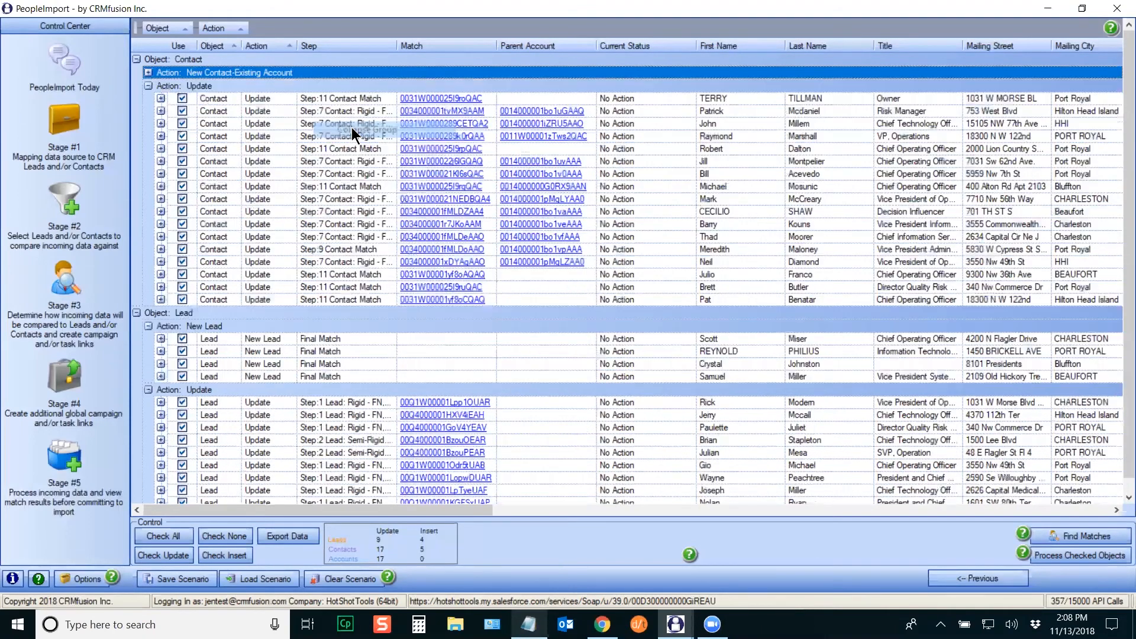
pyautogui.click(148, 73)
pyautogui.rightClick(315, 73)
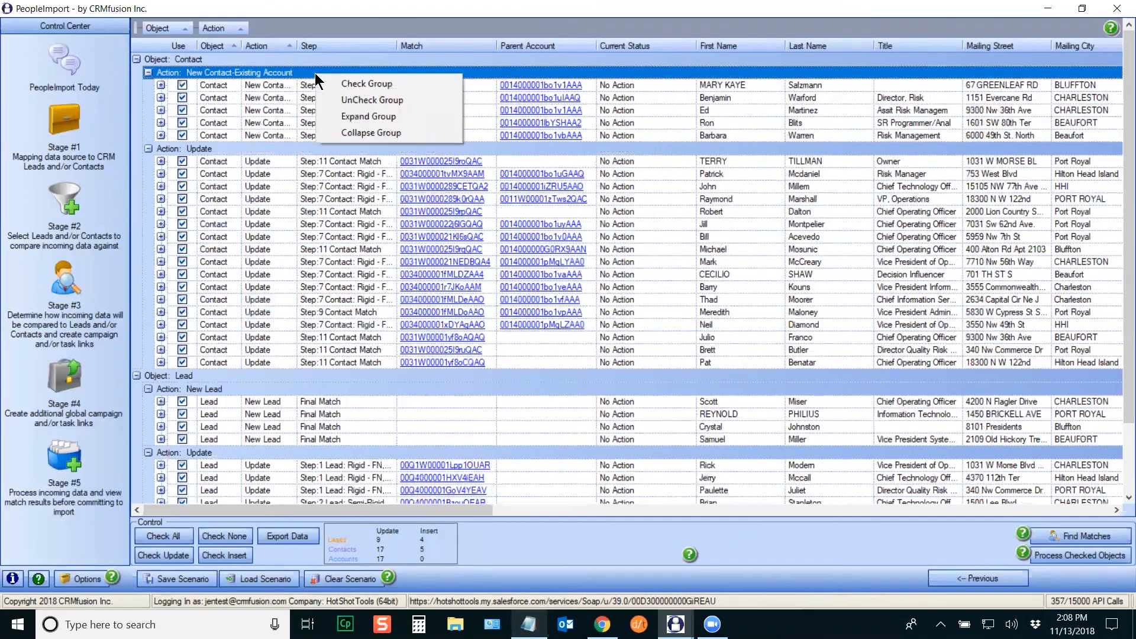
pyautogui.click(361, 101)
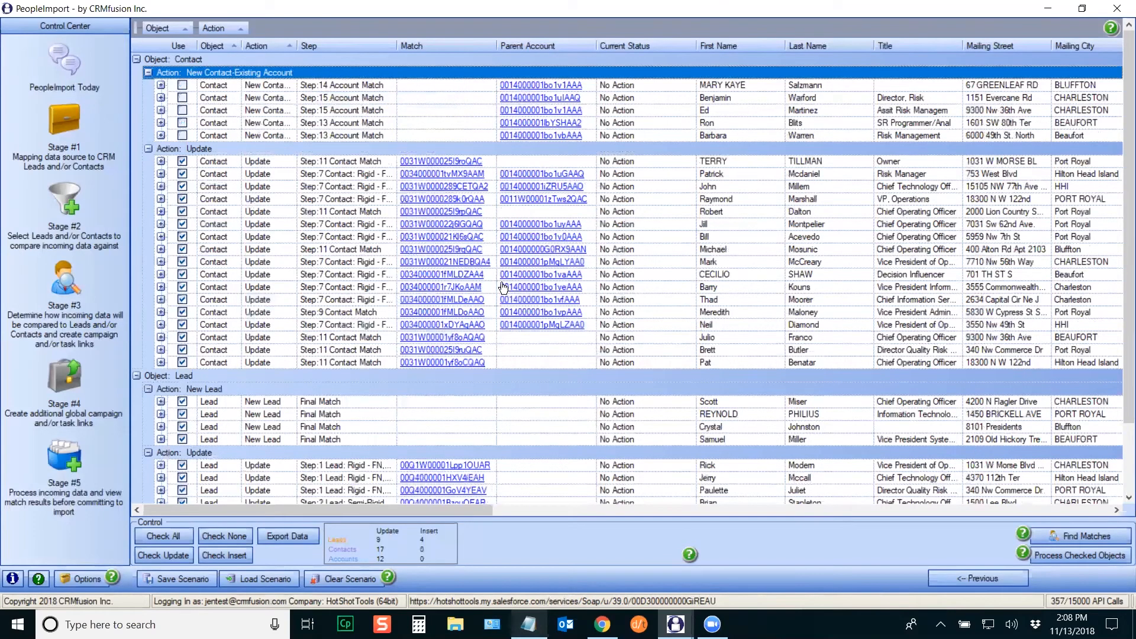
# Step: Leave only the inserts checked (4 leads, 5 contacts) and bring up Export Data options
pyautogui.click(222, 537)
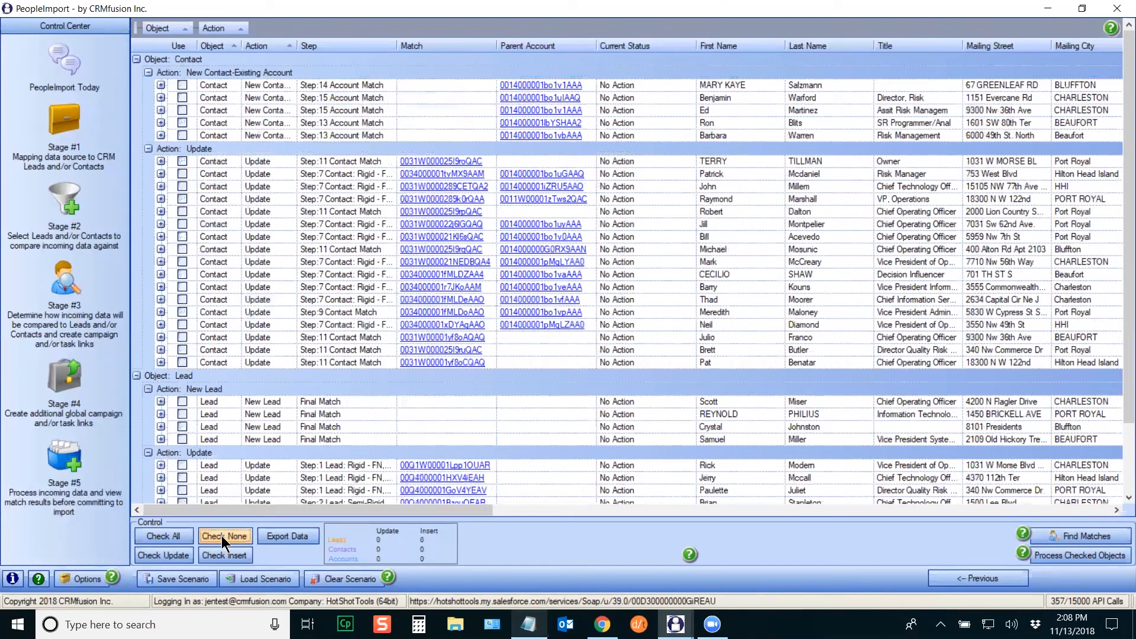
pyautogui.click(171, 556)
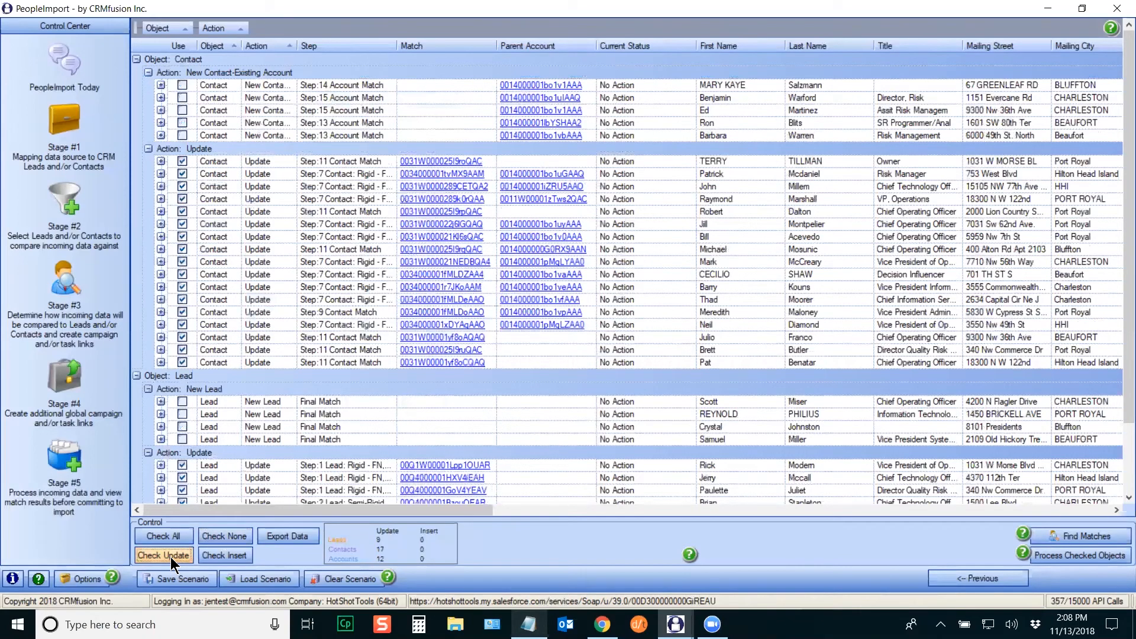
pyautogui.click(226, 535)
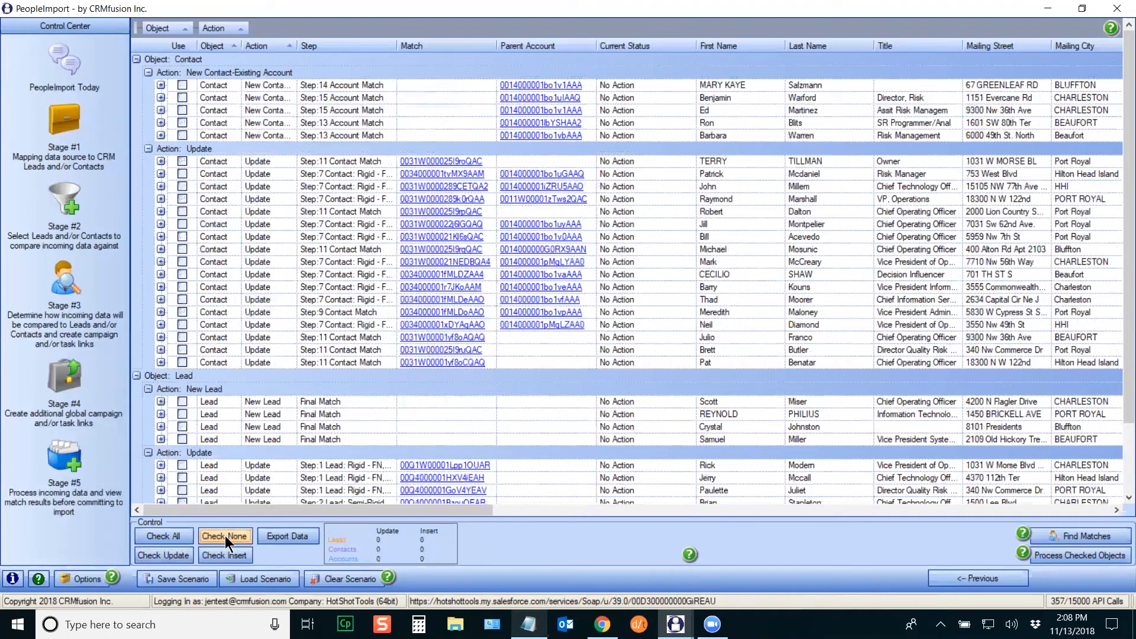
pyautogui.click(225, 559)
pyautogui.click(297, 538)
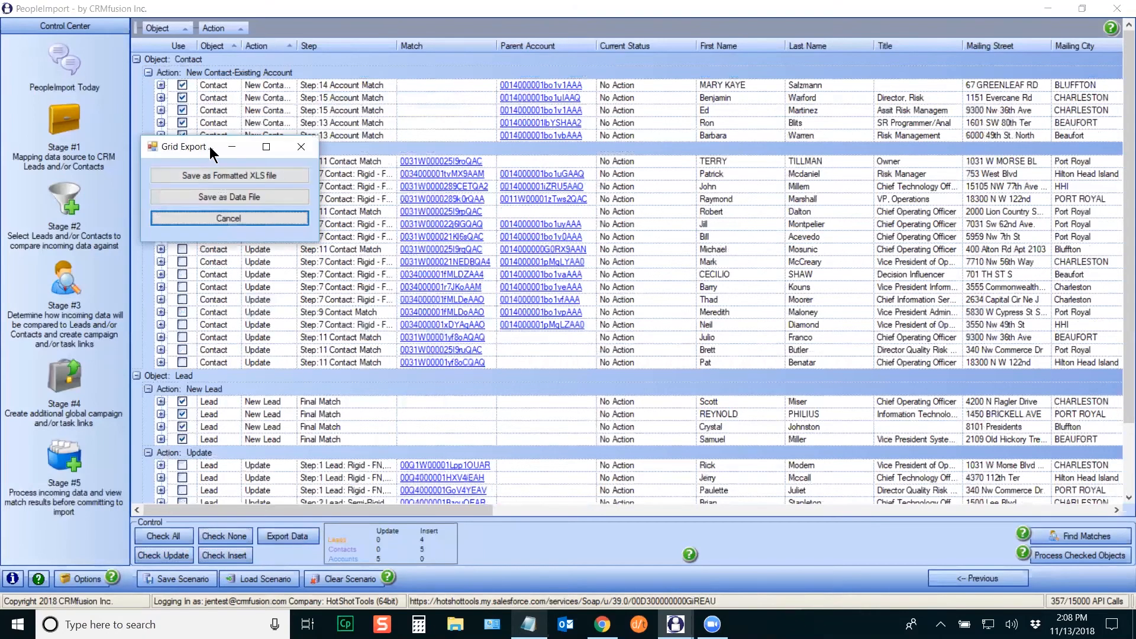
# Step: Try Save as Data File with Excel Worksheet type, then close it without exporting
pyautogui.moveTo(209, 148); pyautogui.dragTo(537, 194)
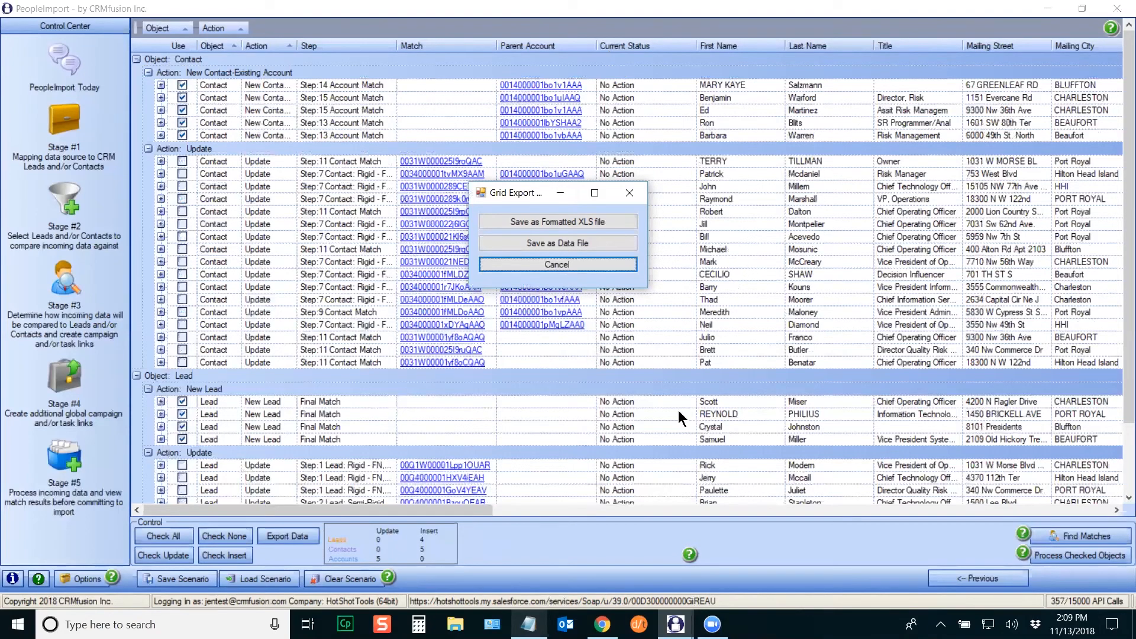
pyautogui.click(569, 243)
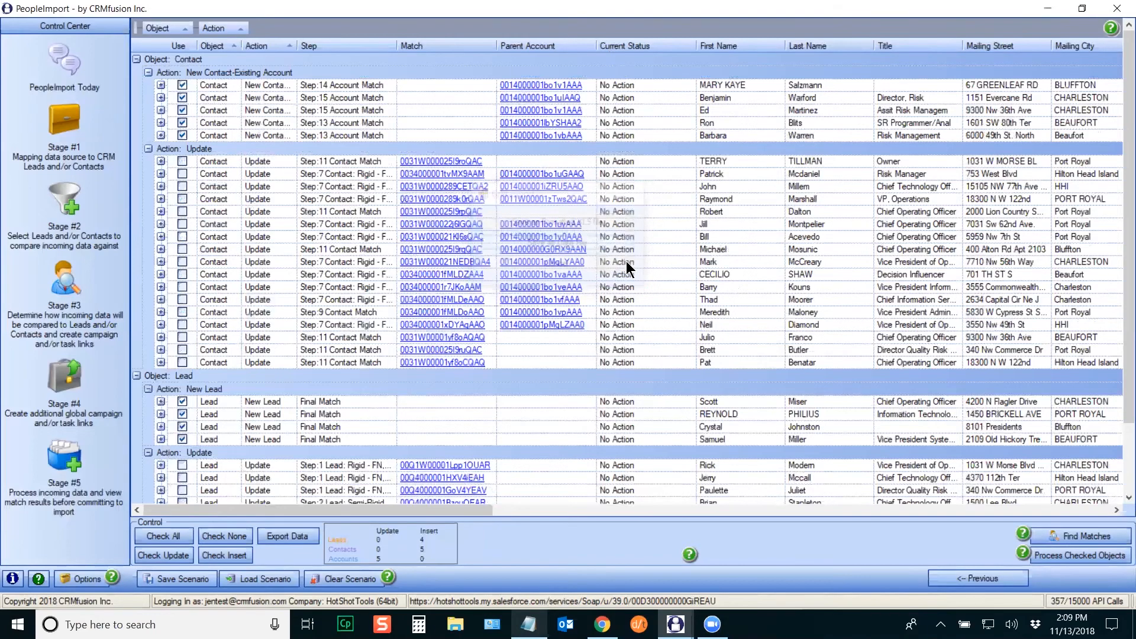
pyautogui.click(416, 431)
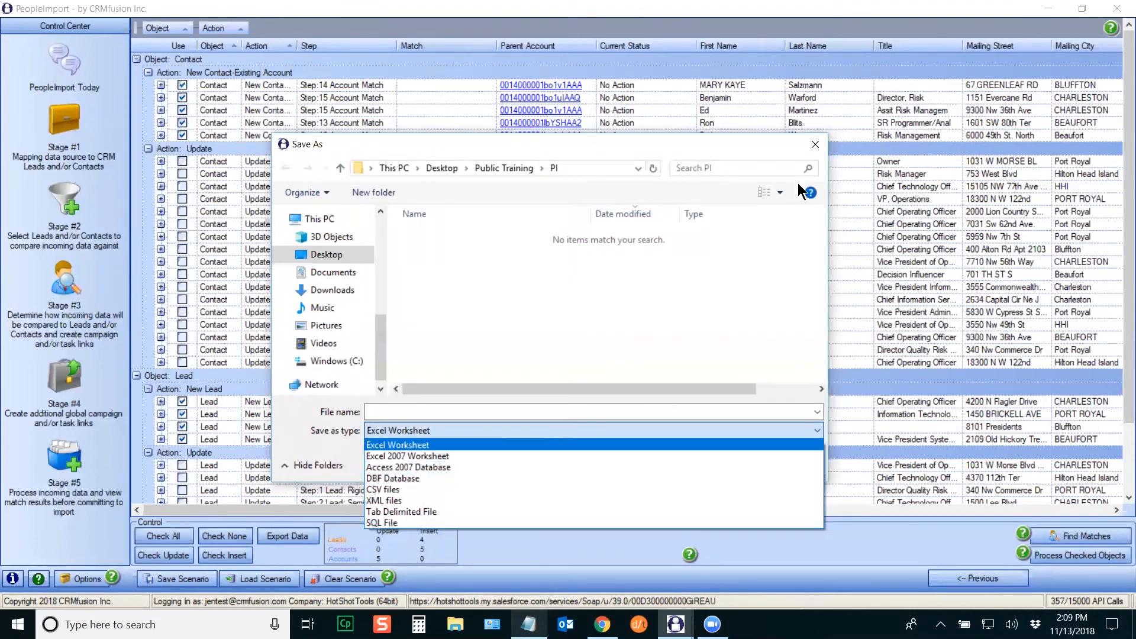
pyautogui.click(814, 145)
pyautogui.click(816, 144)
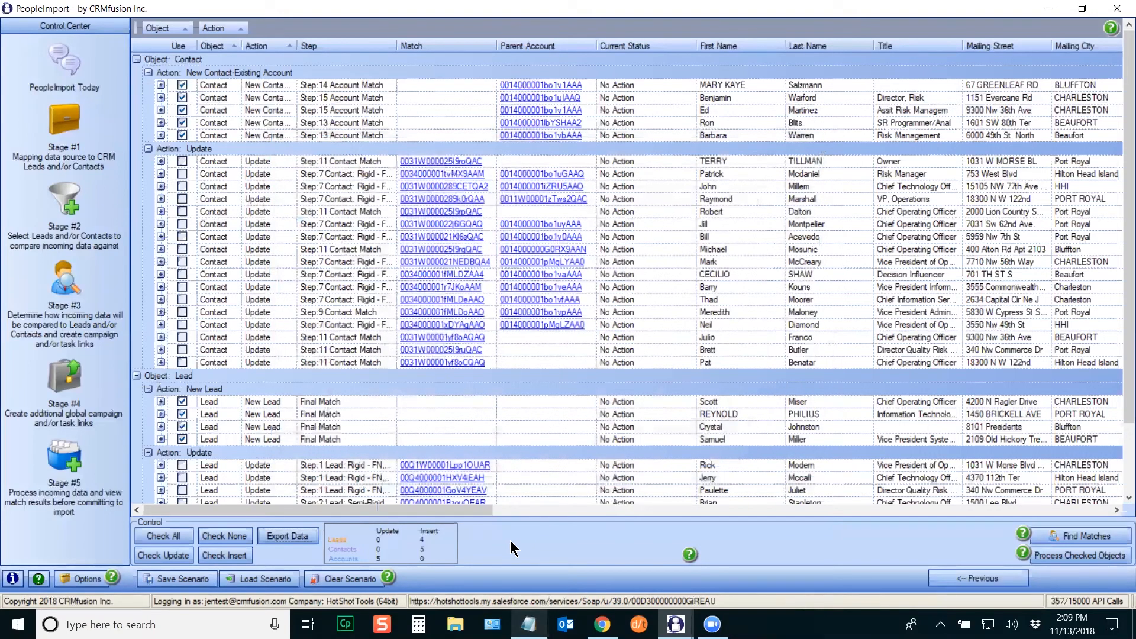
# Step: Clear all checks, then tick two new contacts, two contact updates, two new leads and two lead updates
pyautogui.click(223, 535)
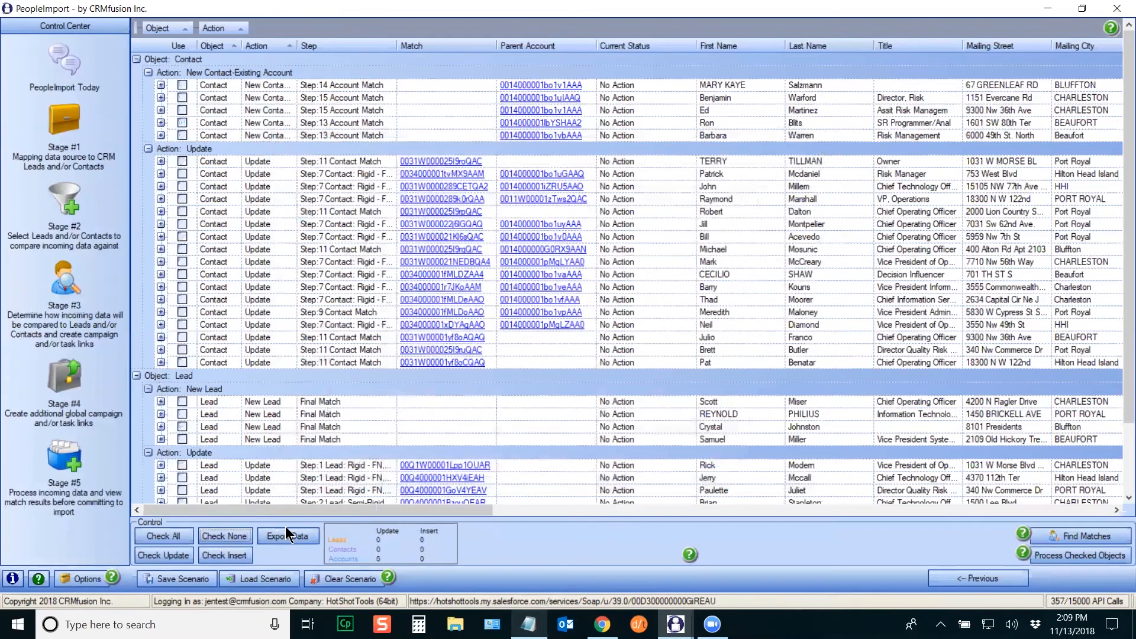
pyautogui.click(182, 110)
pyautogui.click(181, 122)
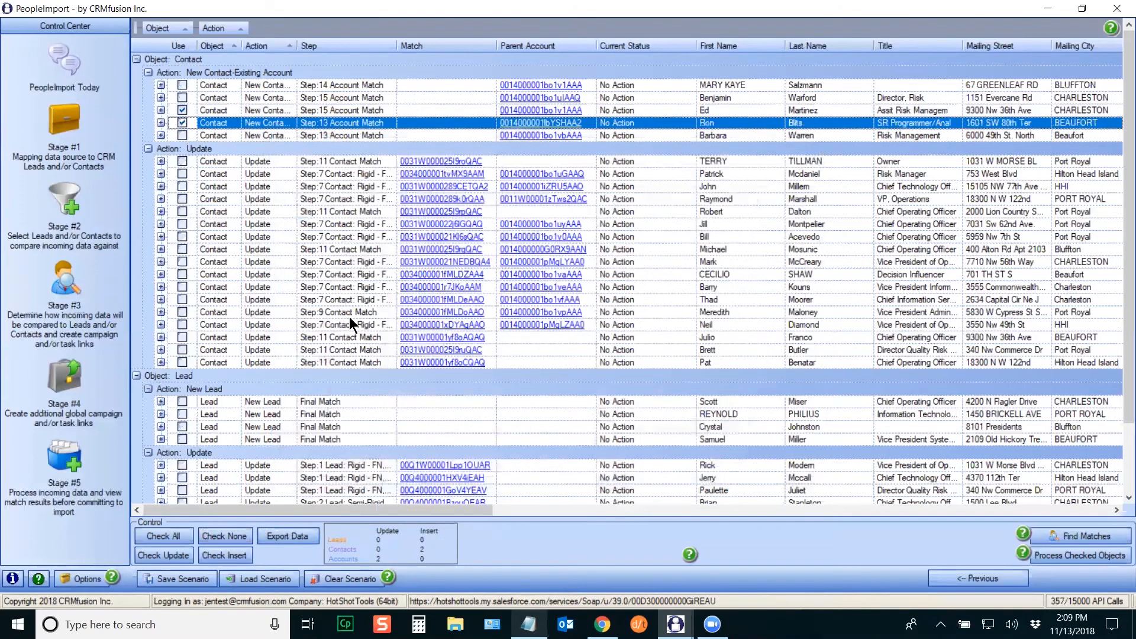
pyautogui.click(182, 224)
pyautogui.click(182, 236)
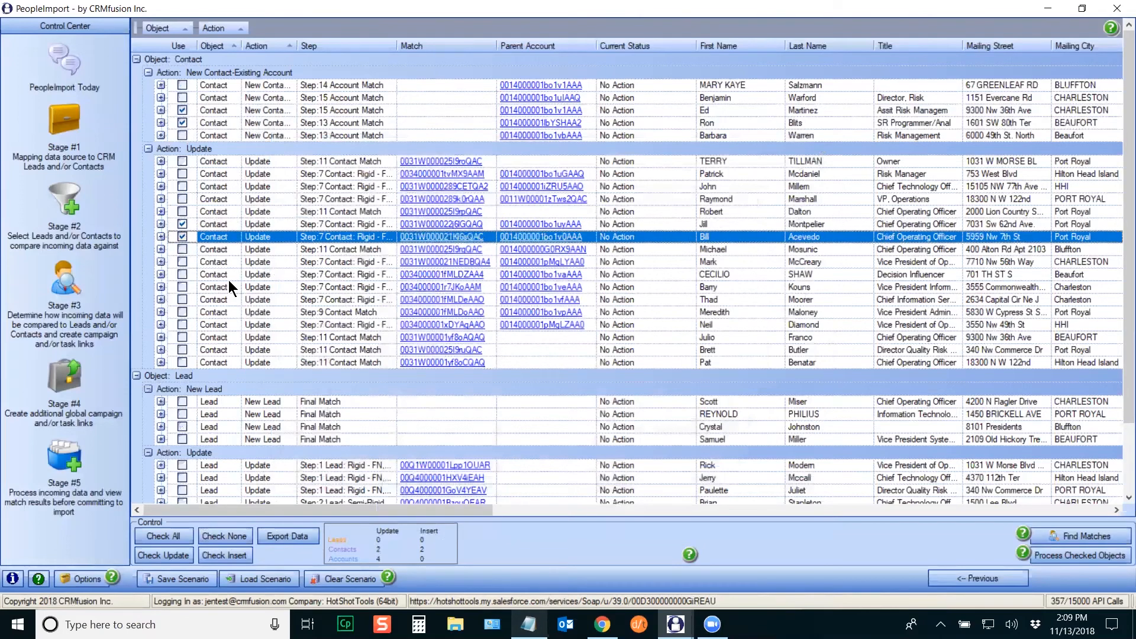
pyautogui.click(182, 414)
pyautogui.click(182, 426)
pyautogui.scroll(-2, 1120, 434)
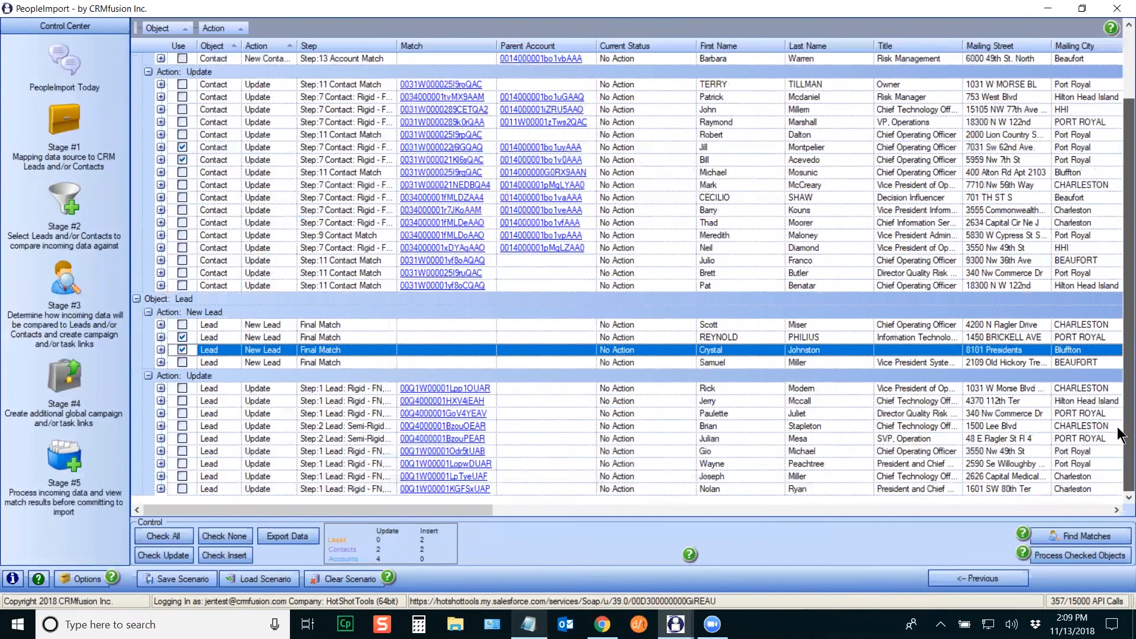
pyautogui.click(182, 413)
pyautogui.click(182, 426)
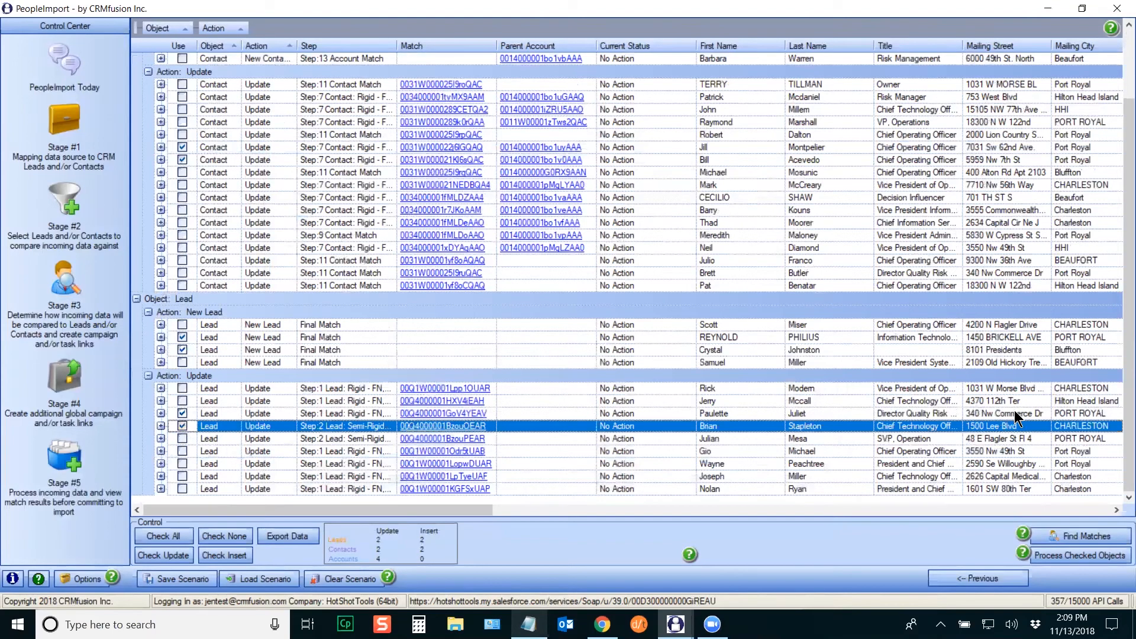
# Step: Process the checked records and choose Check and fix errors at the input data warning
pyautogui.click(1105, 556)
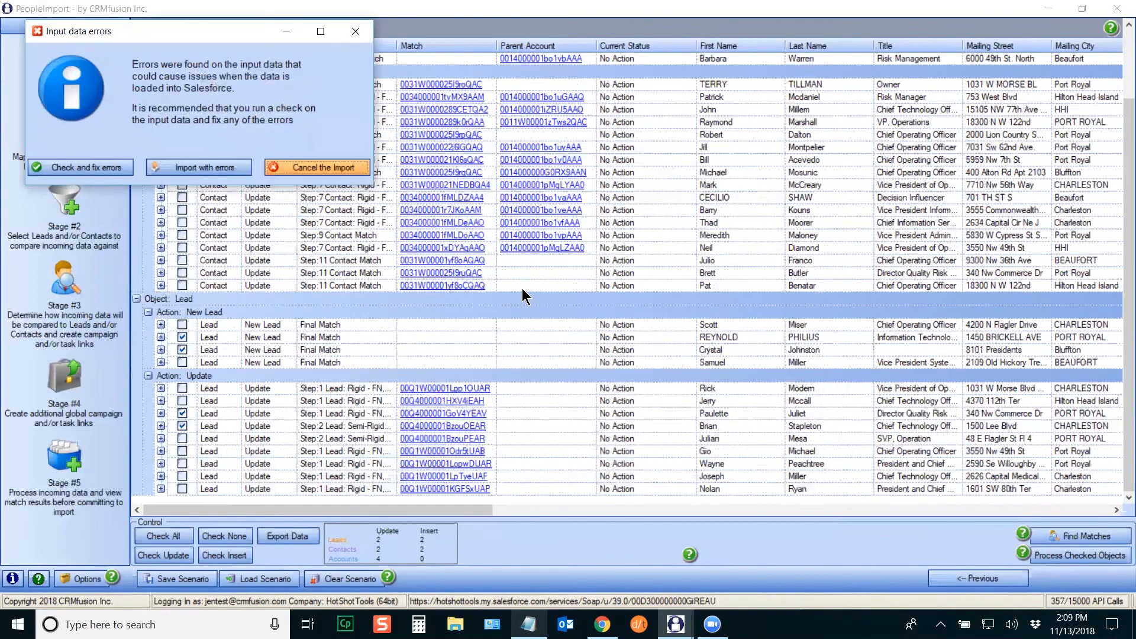
pyautogui.moveTo(184, 33); pyautogui.dragTo(446, 169)
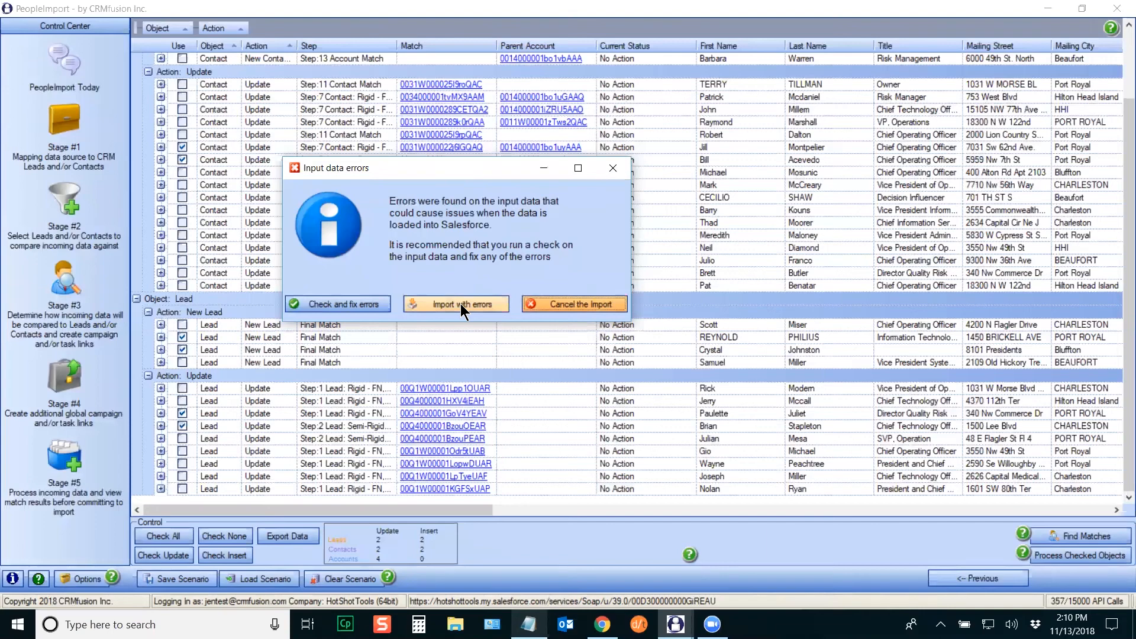
pyautogui.click(345, 305)
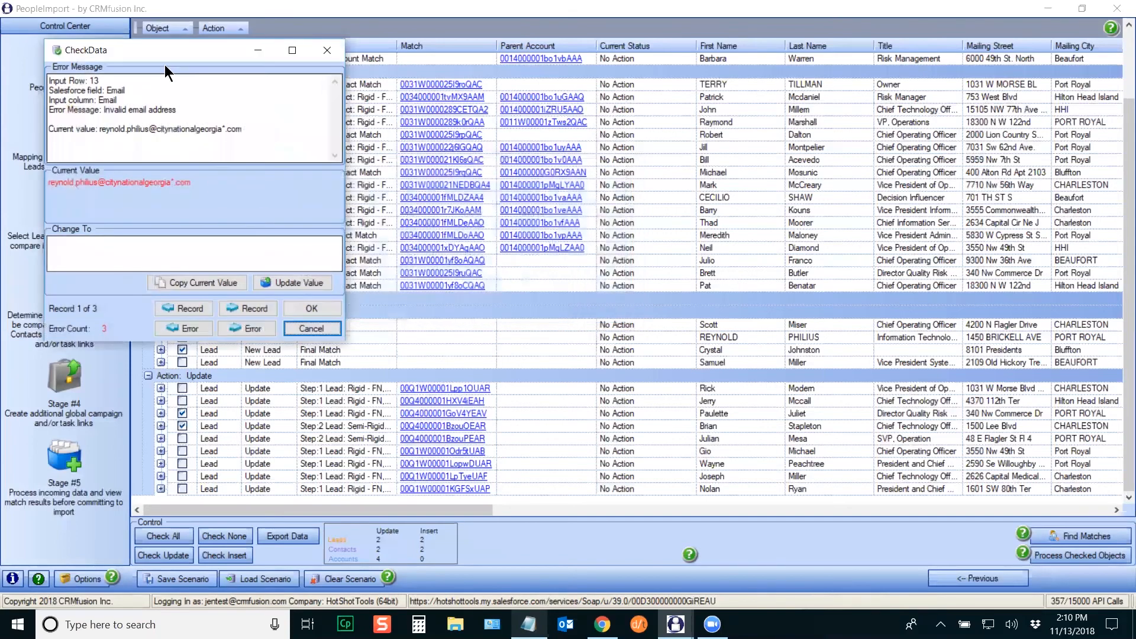
# Step: Fix the first invalid lead email by deleting its stray asterisk and updating the value
pyautogui.moveTo(163, 54); pyautogui.dragTo(579, 149)
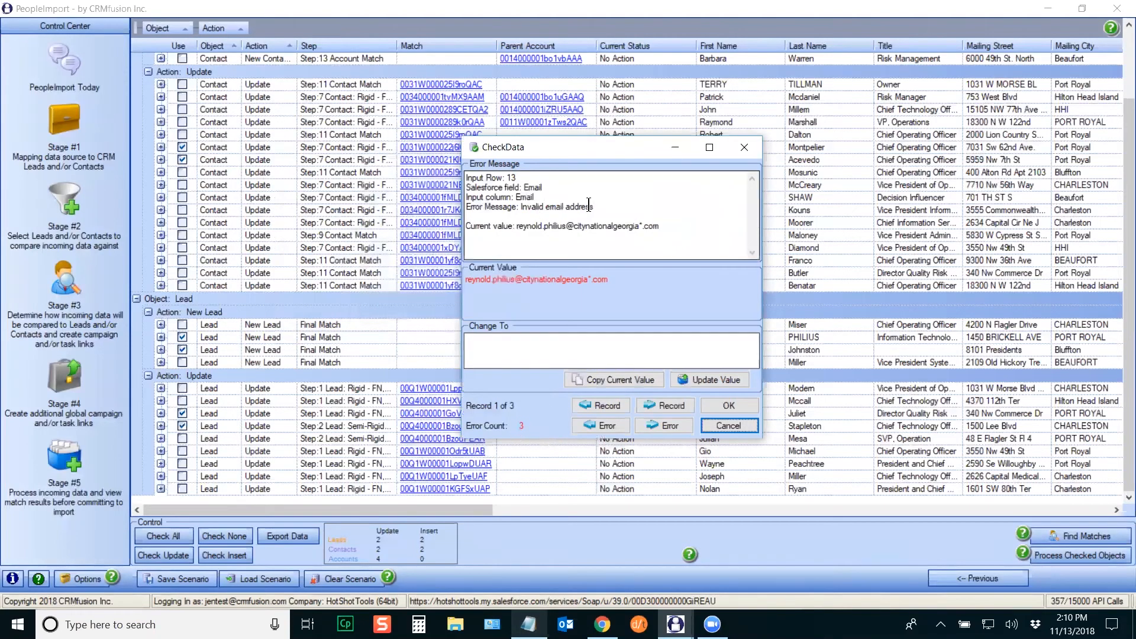
pyautogui.moveTo(515, 197); pyautogui.dragTo(594, 207)
pyautogui.click(592, 379)
pyautogui.moveTo(588, 340); pyautogui.dragTo(592, 340)
pyautogui.press('Delete')
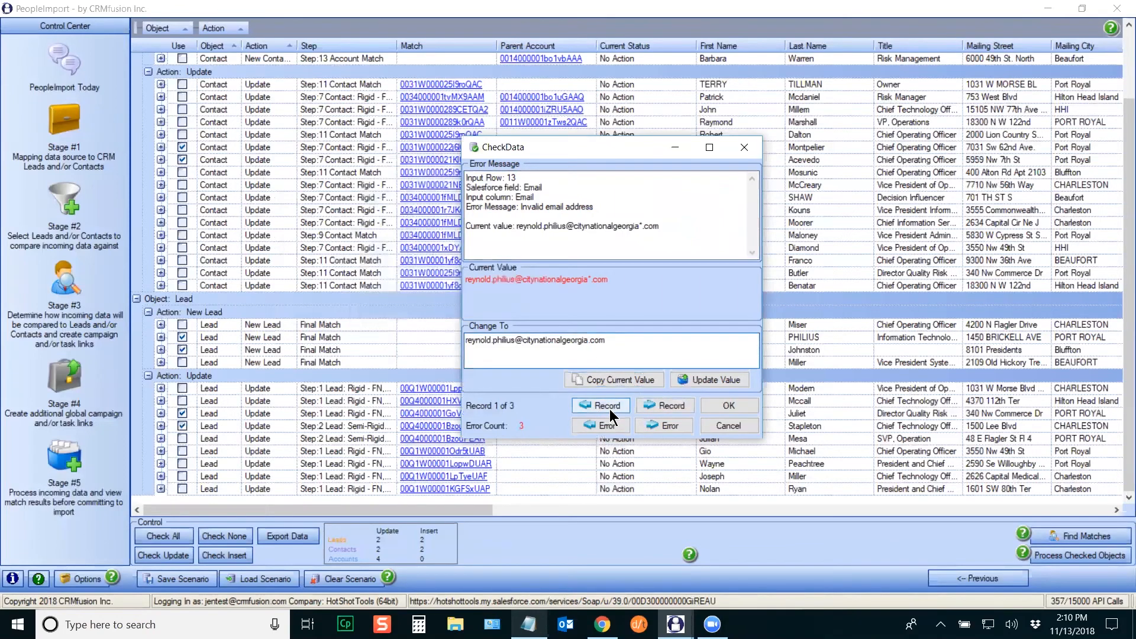
pyautogui.click(712, 379)
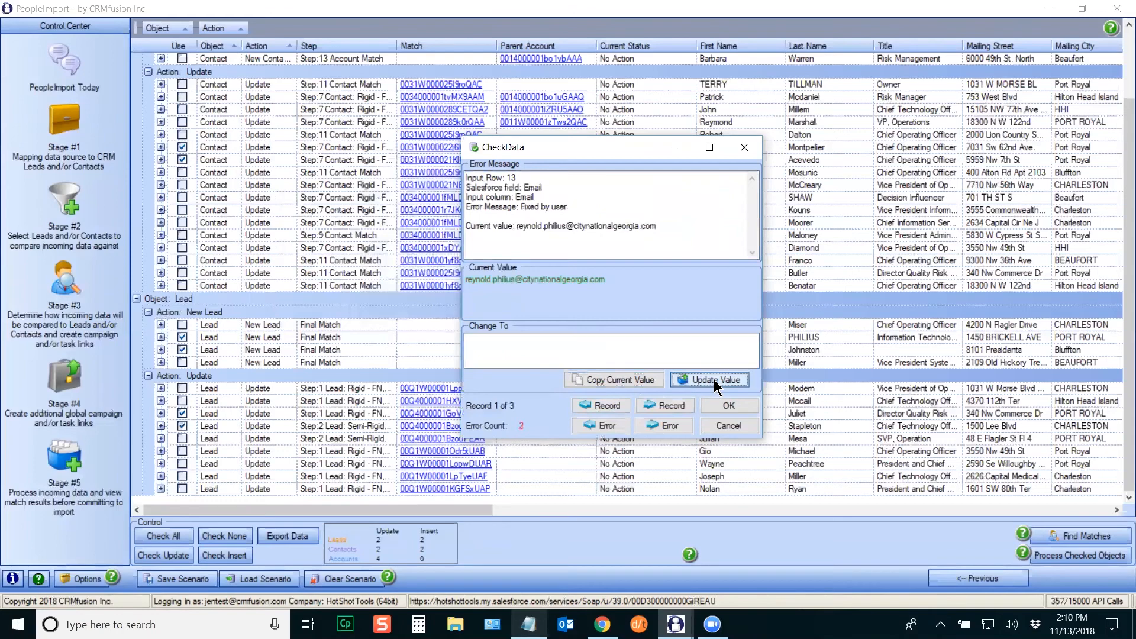
# Step: Fix the second invalid email by removing the stray space from its domain
pyautogui.click(672, 426)
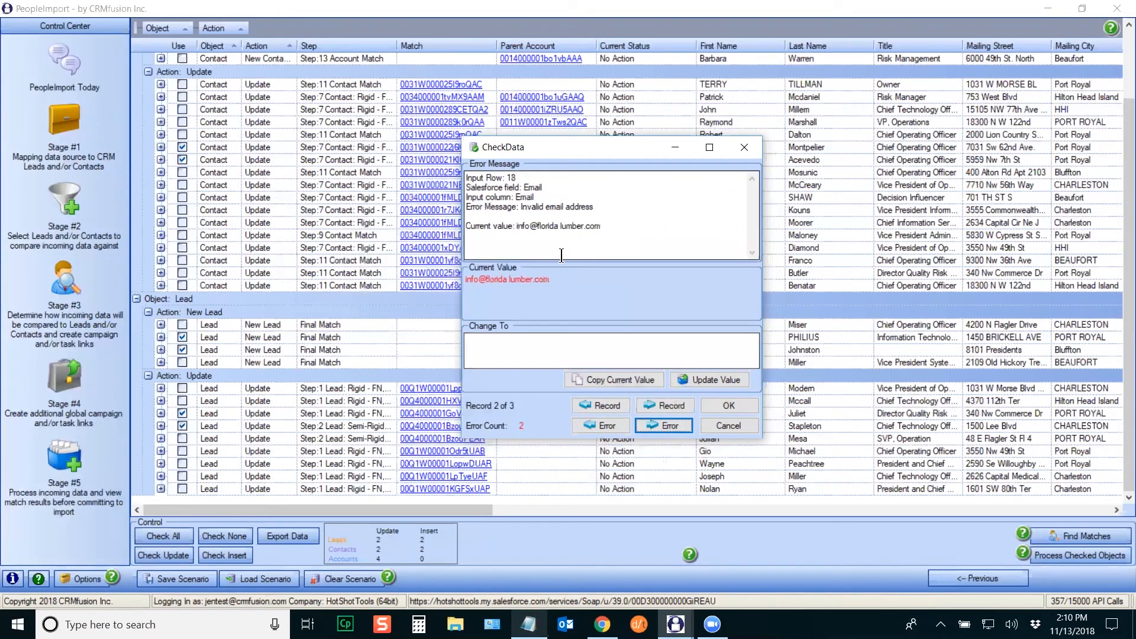
pyautogui.click(613, 381)
pyautogui.click(504, 340)
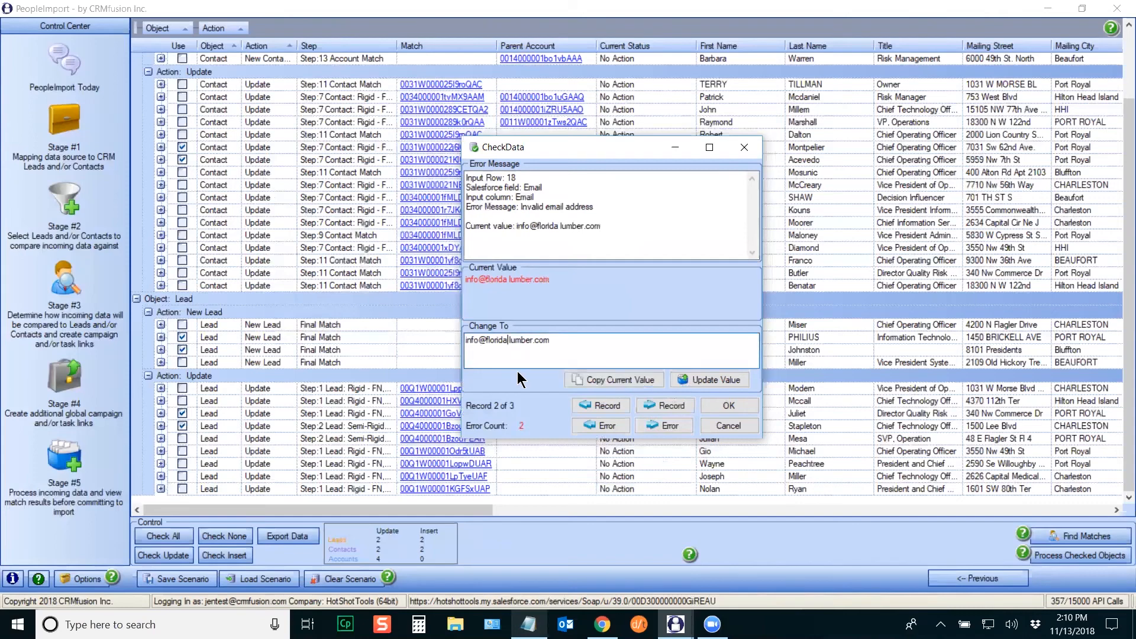
pyautogui.press('BackSpace')
pyautogui.click(721, 379)
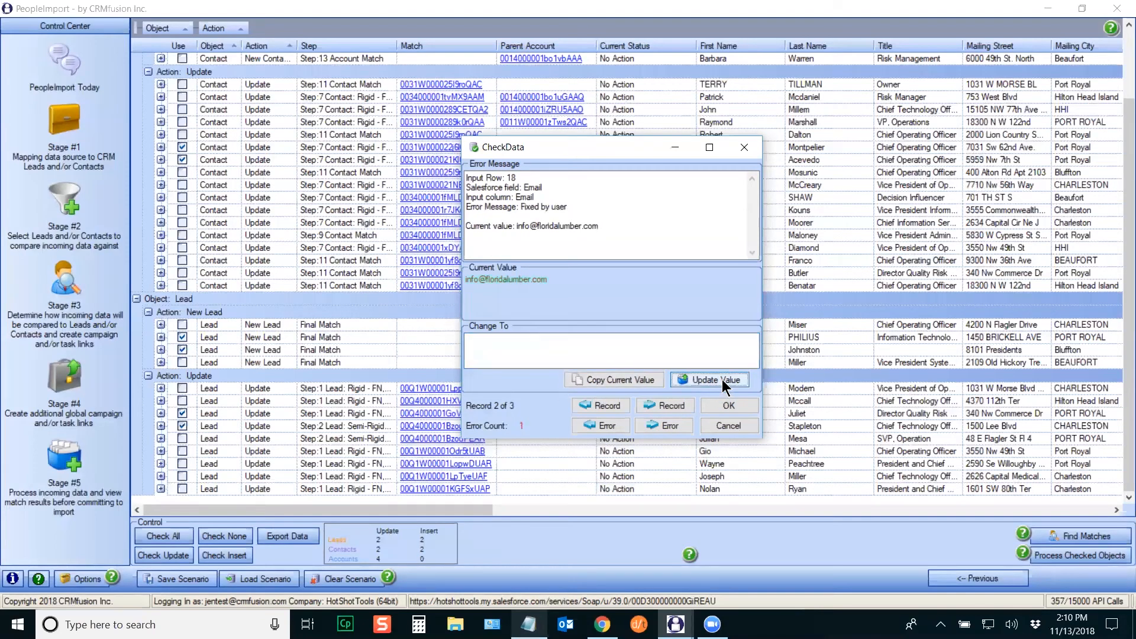
# Step: Fix the third email by removing a space and an ampersand, then accept all fixes
pyautogui.click(667, 425)
pyautogui.click(643, 381)
pyautogui.click(514, 340)
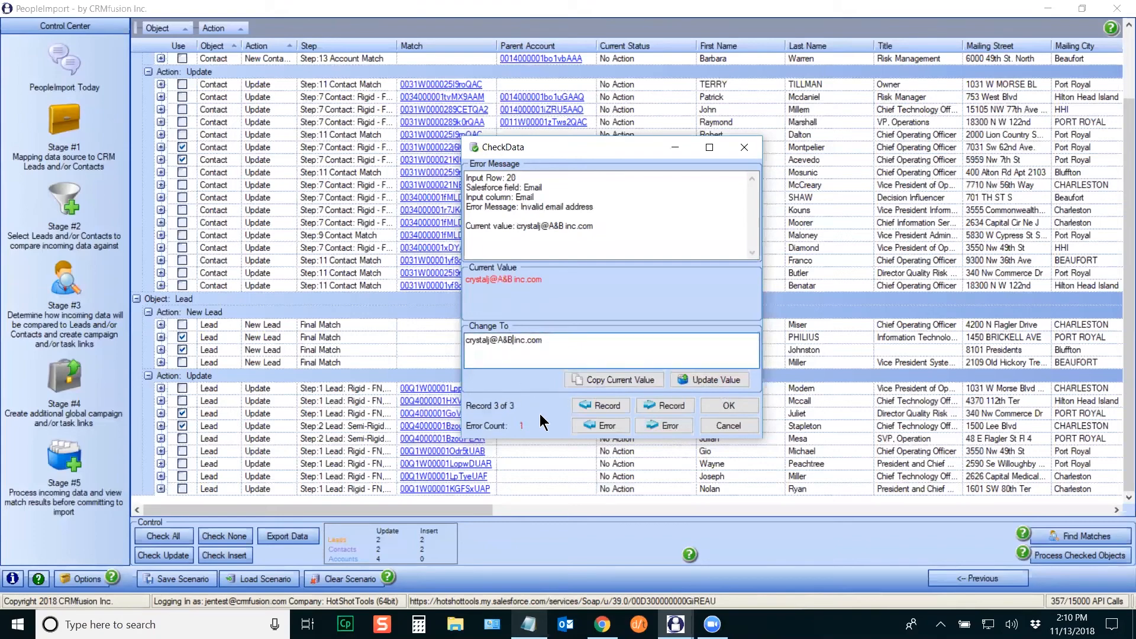
pyautogui.press('BackSpace')
pyautogui.click(726, 382)
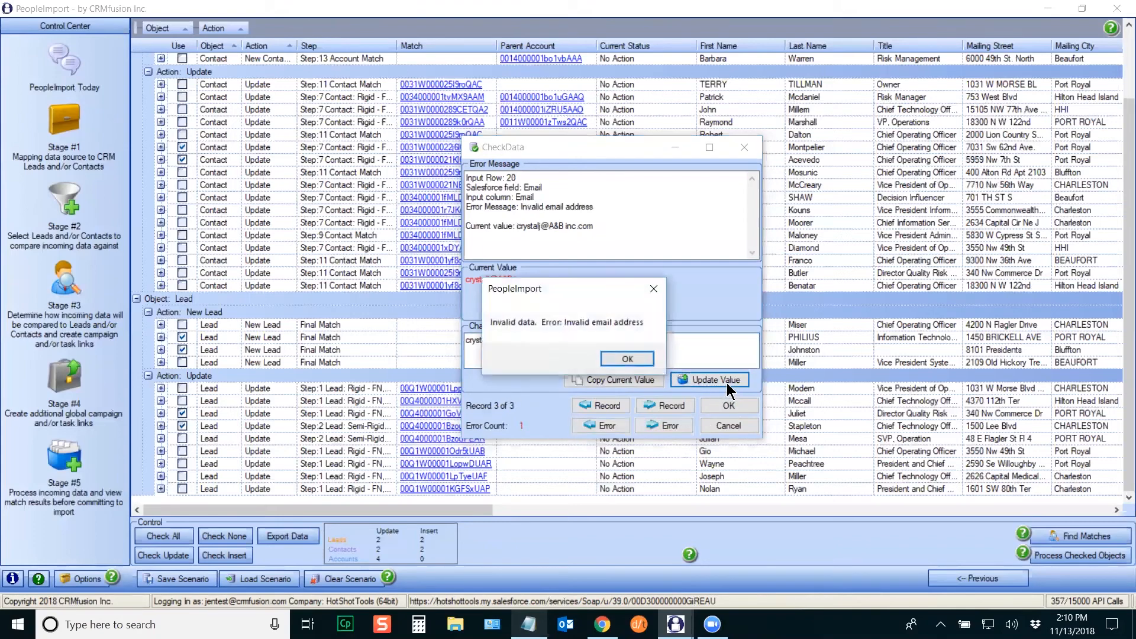
pyautogui.click(628, 358)
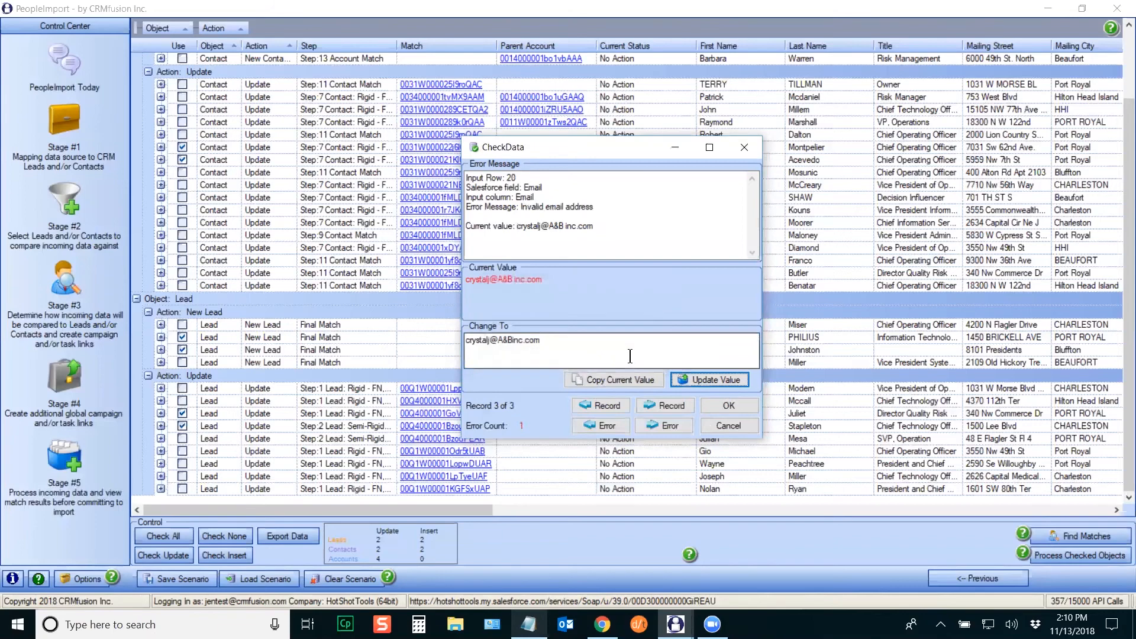
pyautogui.click(507, 340)
pyautogui.press('BackSpace')
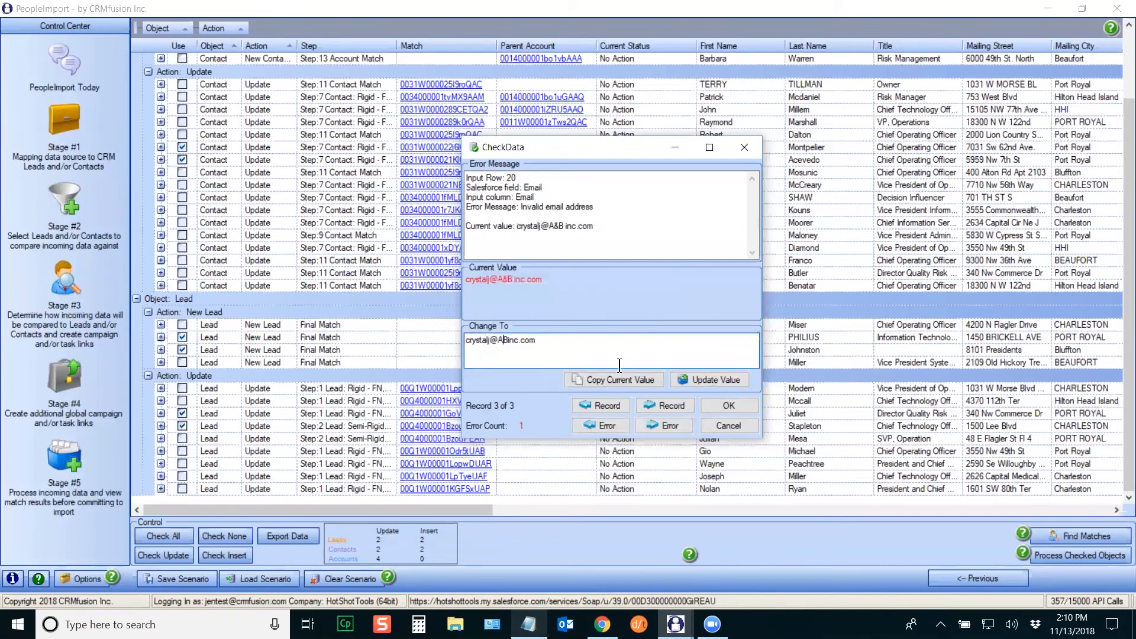
pyautogui.click(712, 381)
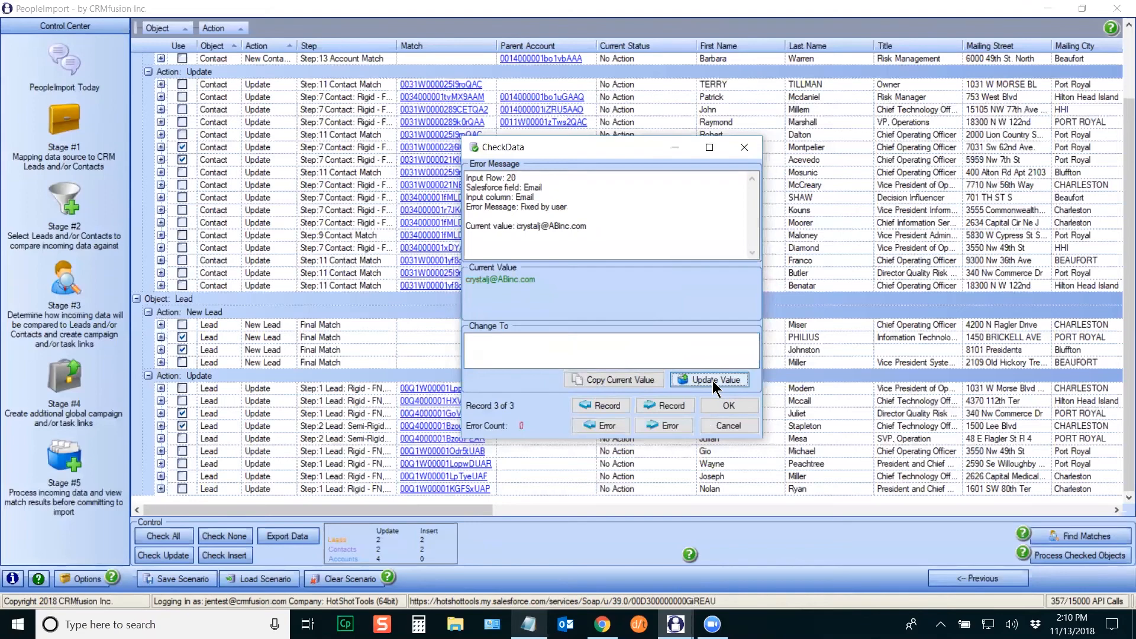
pyautogui.click(728, 405)
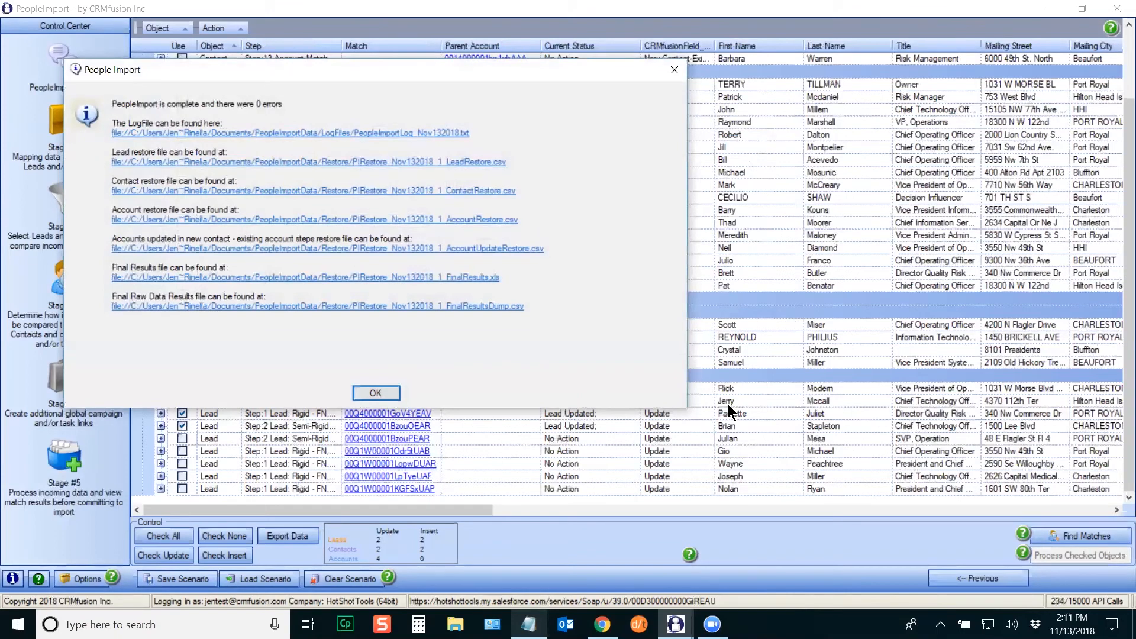
# Step: Move the 0-error import completion message further into view
pyautogui.moveTo(366, 73); pyautogui.dragTo(534, 123)
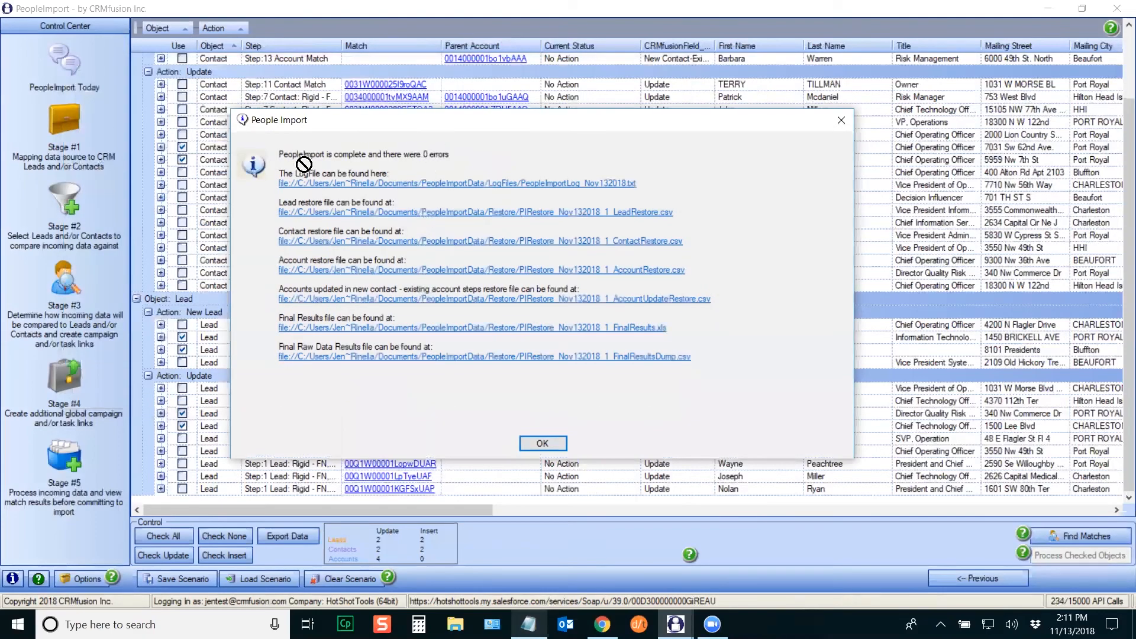
pyautogui.click(310, 185)
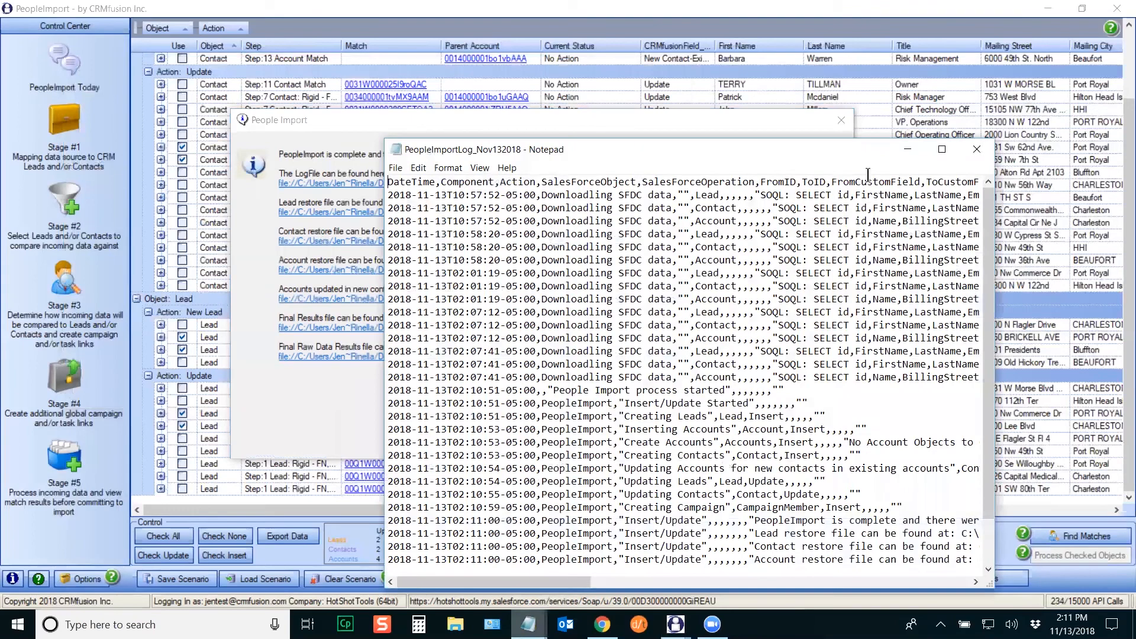
pyautogui.click(944, 146)
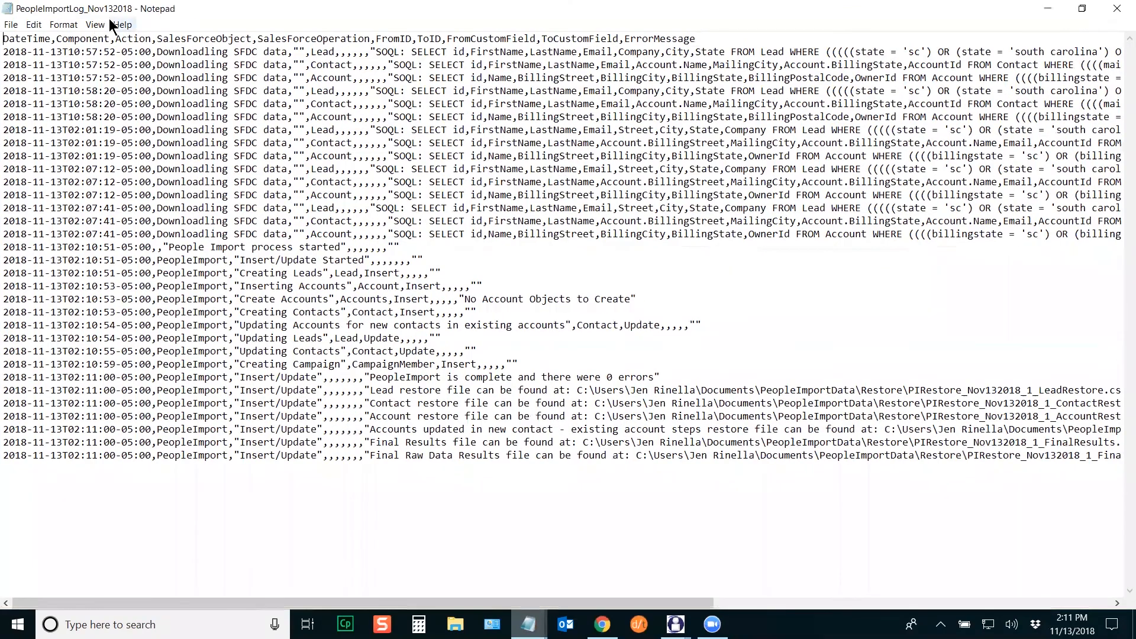
pyautogui.moveTo(387, 52); pyautogui.dragTo(647, 233)
pyautogui.click(462, 289)
pyautogui.moveTo(166, 245); pyautogui.dragTo(340, 244)
pyautogui.click(362, 337)
pyautogui.moveTo(240, 272); pyautogui.dragTo(394, 273)
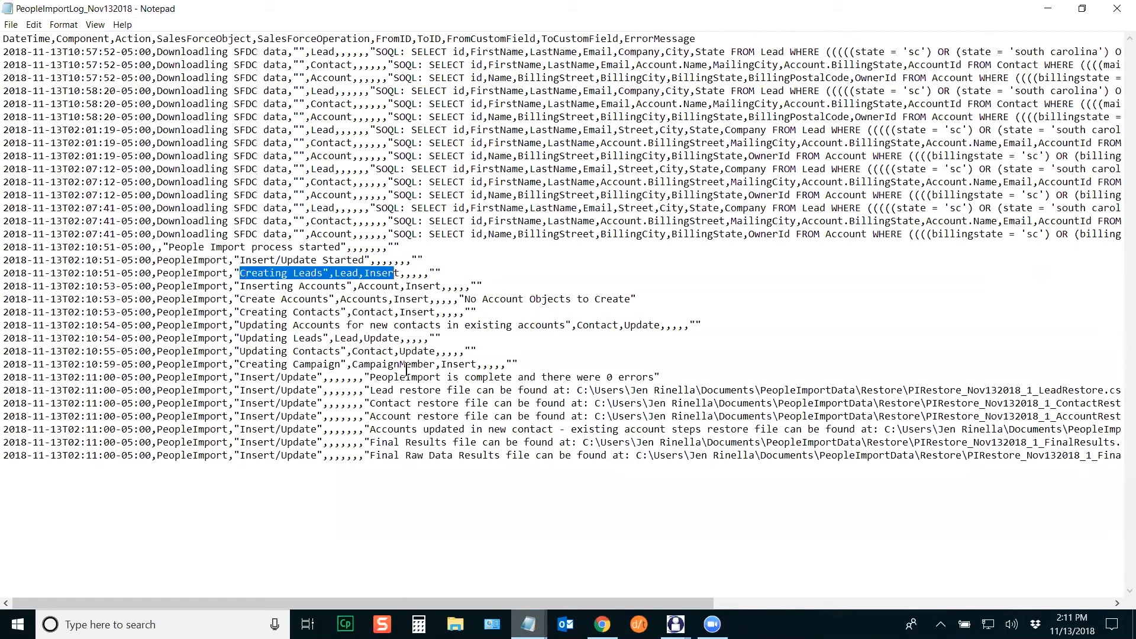
pyautogui.moveTo(240, 286); pyautogui.dragTo(417, 285)
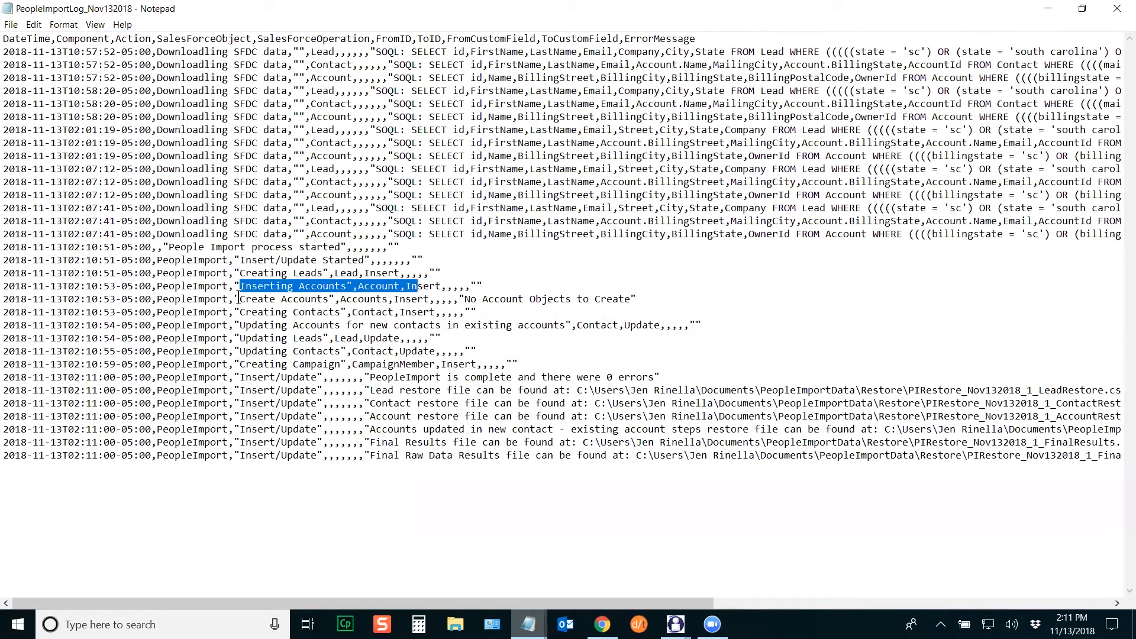
pyautogui.moveTo(241, 298); pyautogui.dragTo(577, 299)
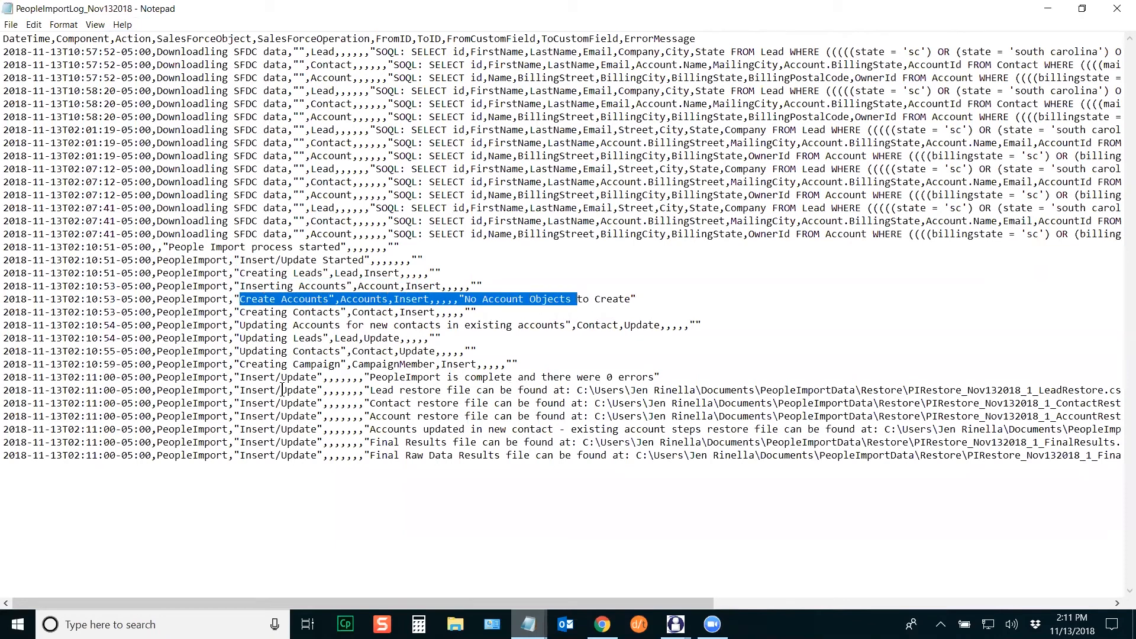
pyautogui.moveTo(239, 312); pyautogui.dragTo(401, 312)
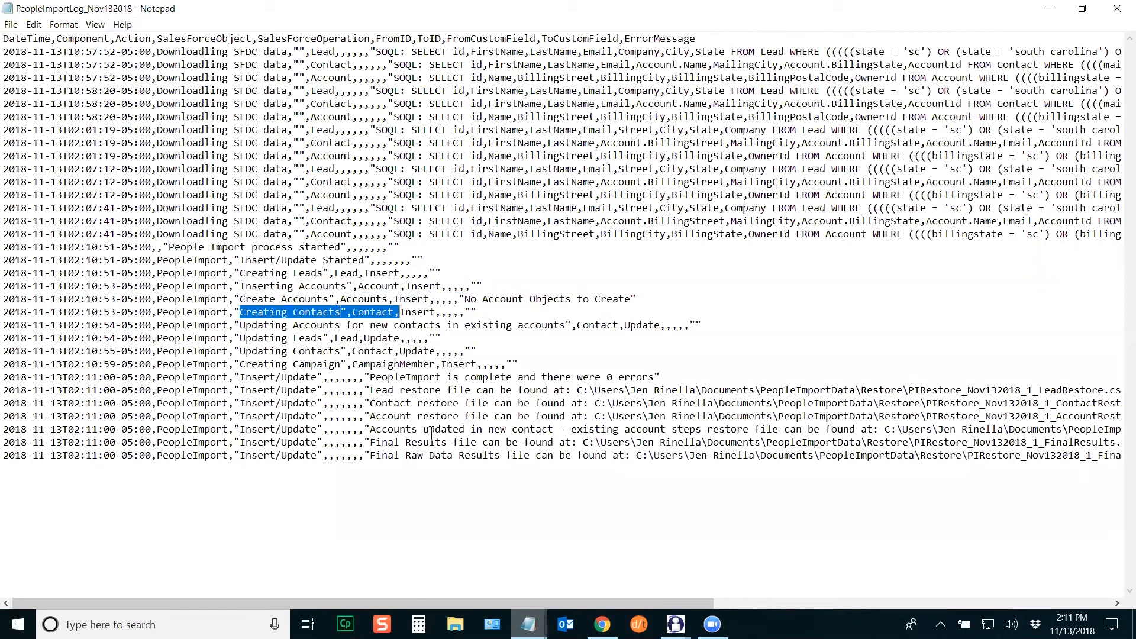
pyautogui.moveTo(239, 325); pyautogui.dragTo(547, 325)
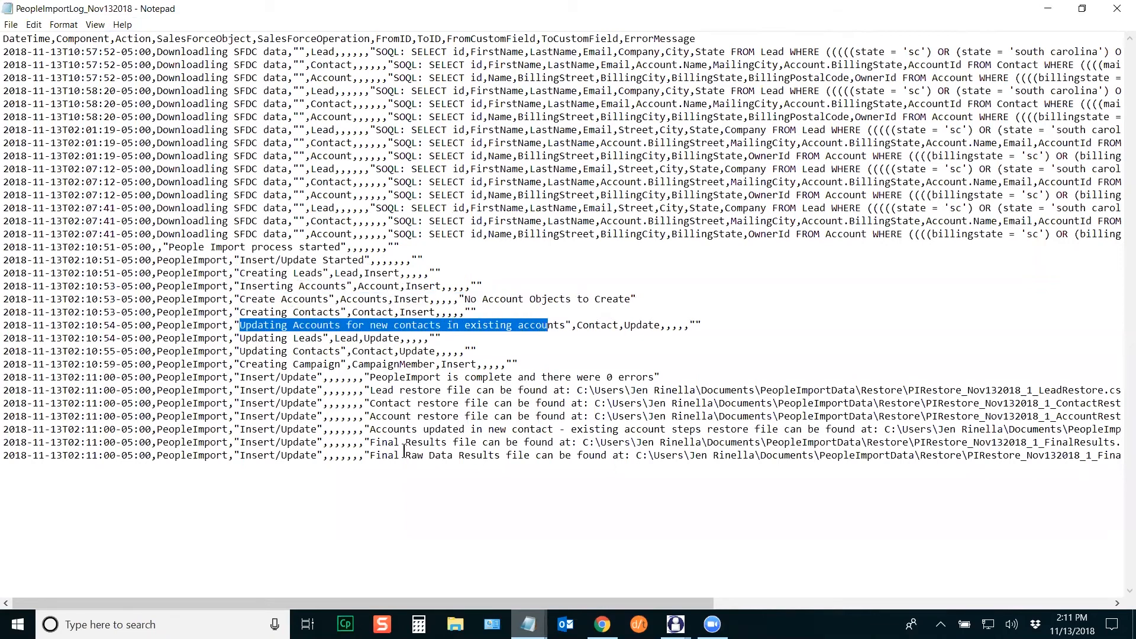
pyautogui.click(361, 432)
pyautogui.moveTo(239, 351); pyautogui.dragTo(353, 351)
pyautogui.moveTo(239, 364); pyautogui.dragTo(352, 364)
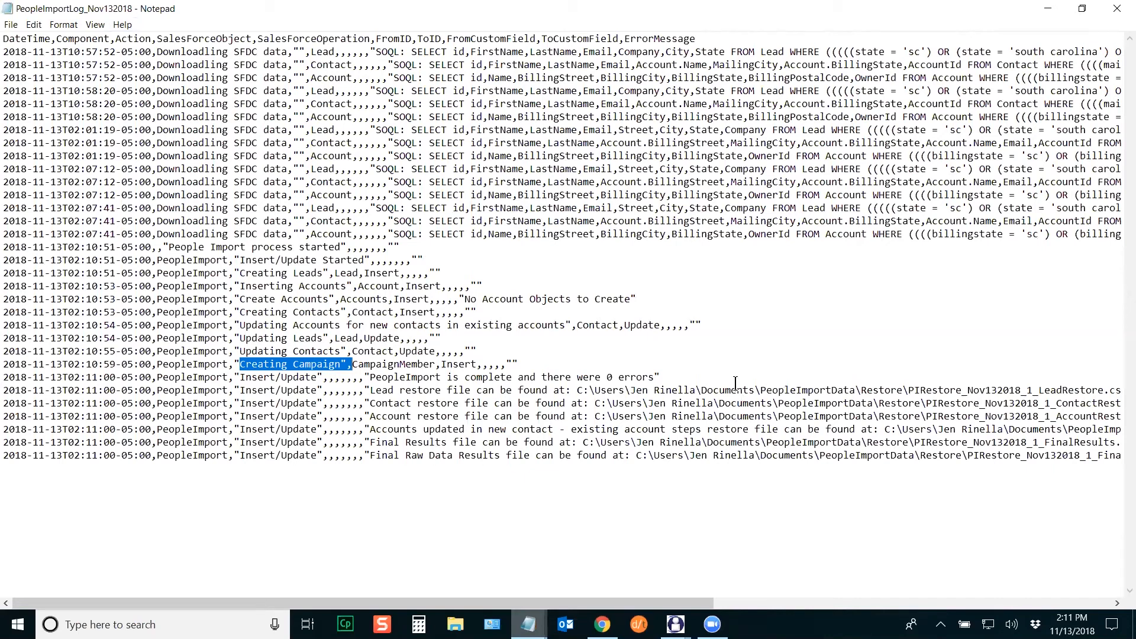
pyautogui.click(1117, 9)
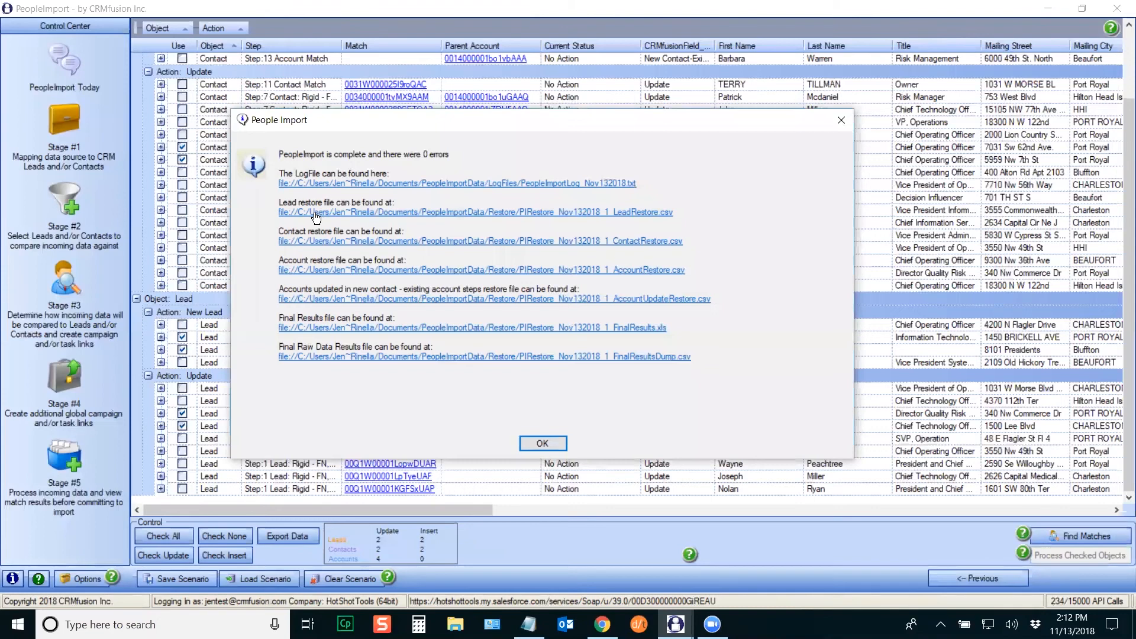
# Step: Open the PIRestore_Nov132018_1_LeadRestore file in Excel, maximised with all columns auto-fitted
pyautogui.click(580, 211)
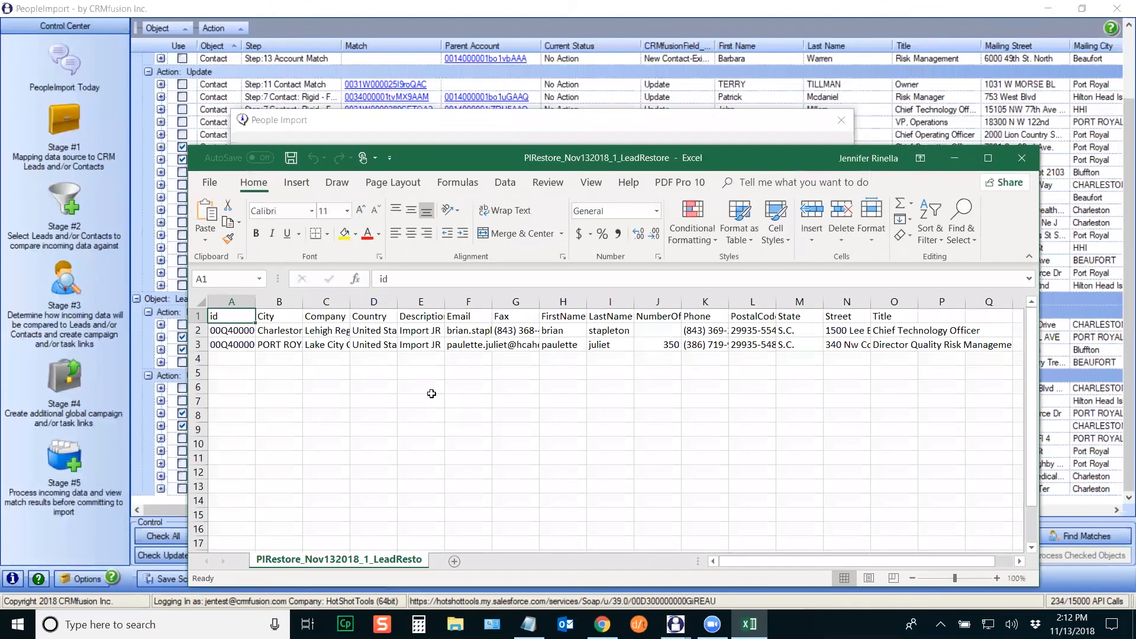
pyautogui.click(988, 158)
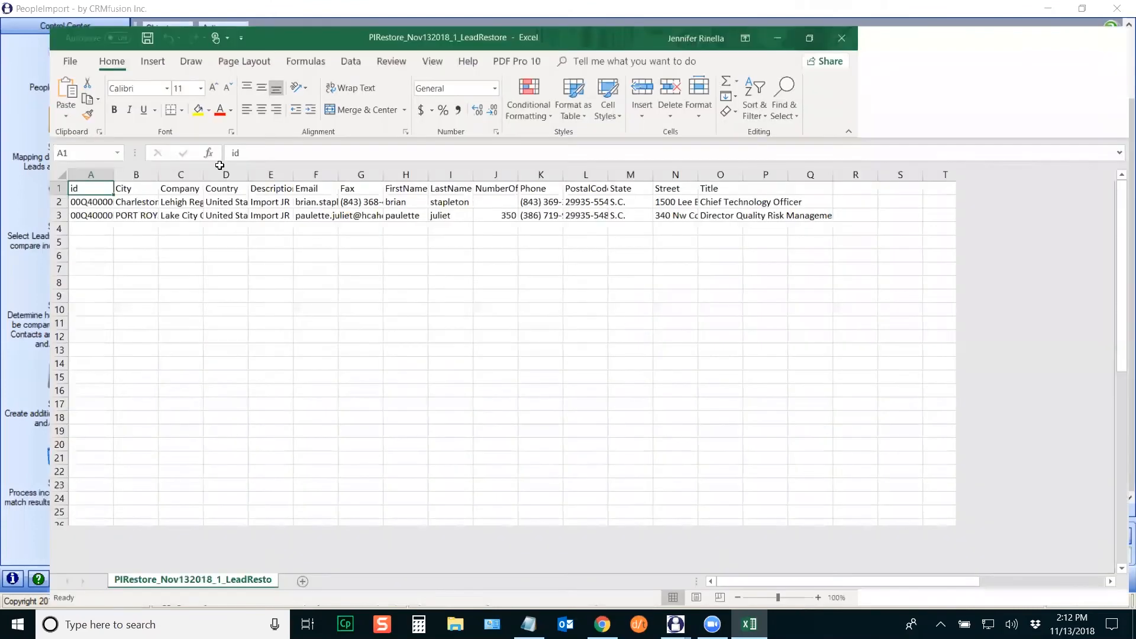
pyautogui.click(11, 155)
pyautogui.doubleClick(67, 155)
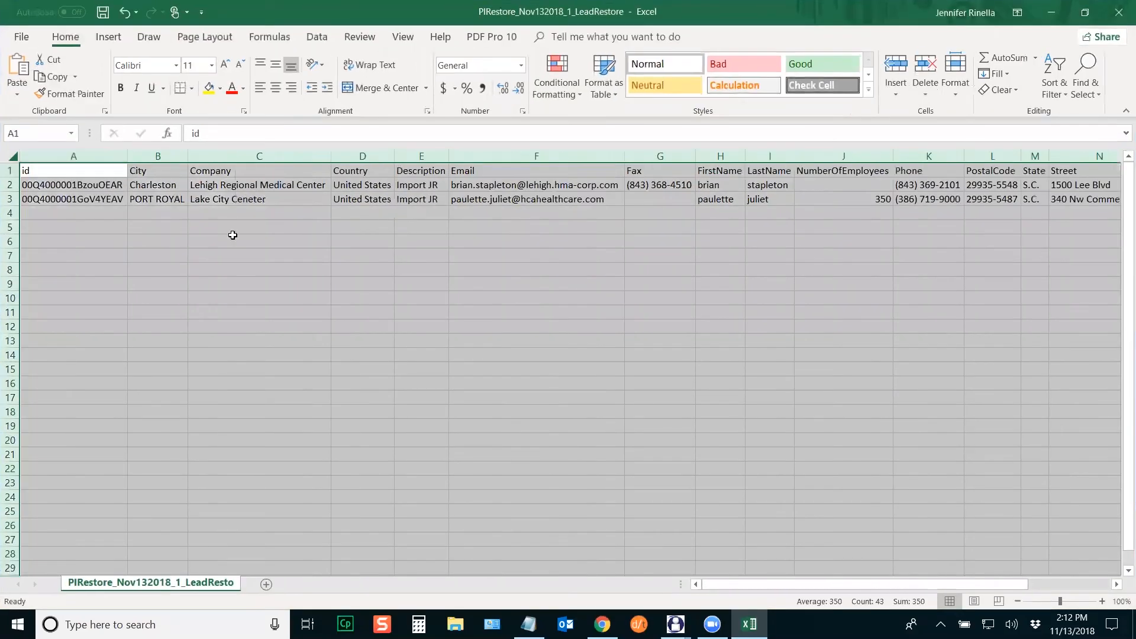
pyautogui.click(343, 262)
pyautogui.moveTo(756, 585)
pyautogui.mouseDown()
pyautogui.moveTo(986, 590)
pyautogui.moveTo(763, 588)
pyautogui.mouseUp()
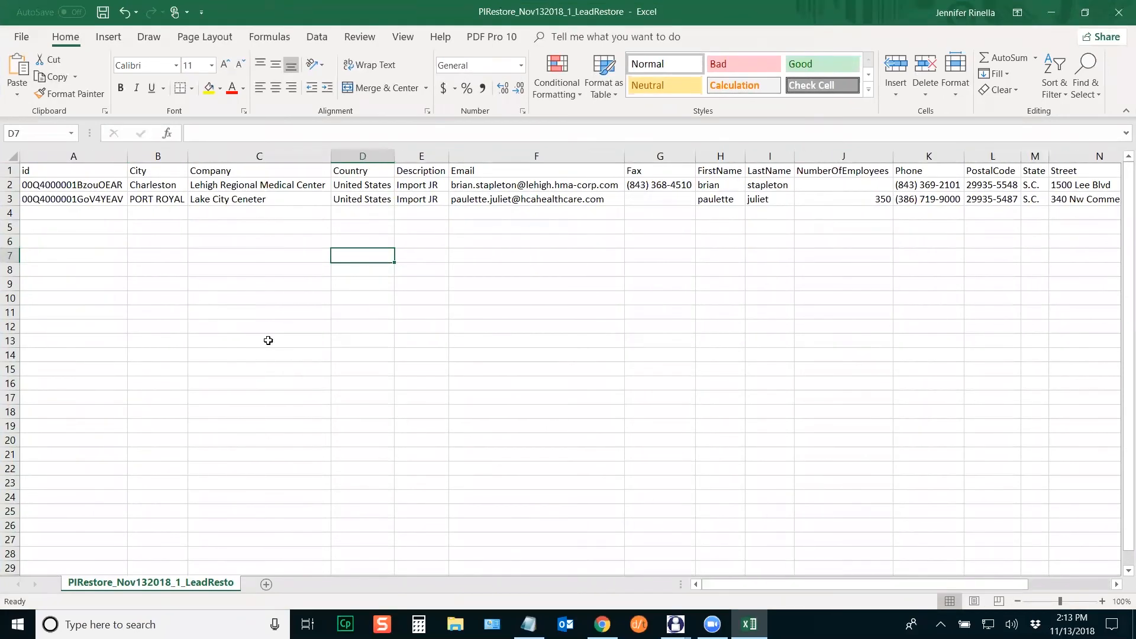
# Step: Inspect both leads' ids, emails and descriptions, then close Excel without saving
pyautogui.click(109, 187)
pyautogui.click(109, 198)
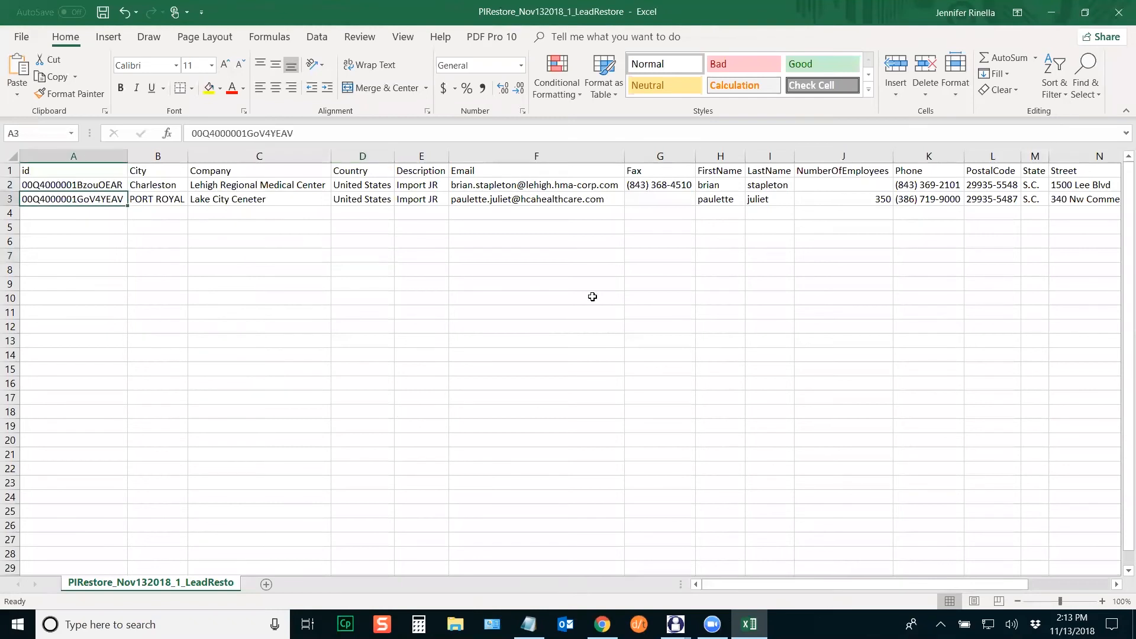
pyautogui.click(563, 187)
pyautogui.click(563, 199)
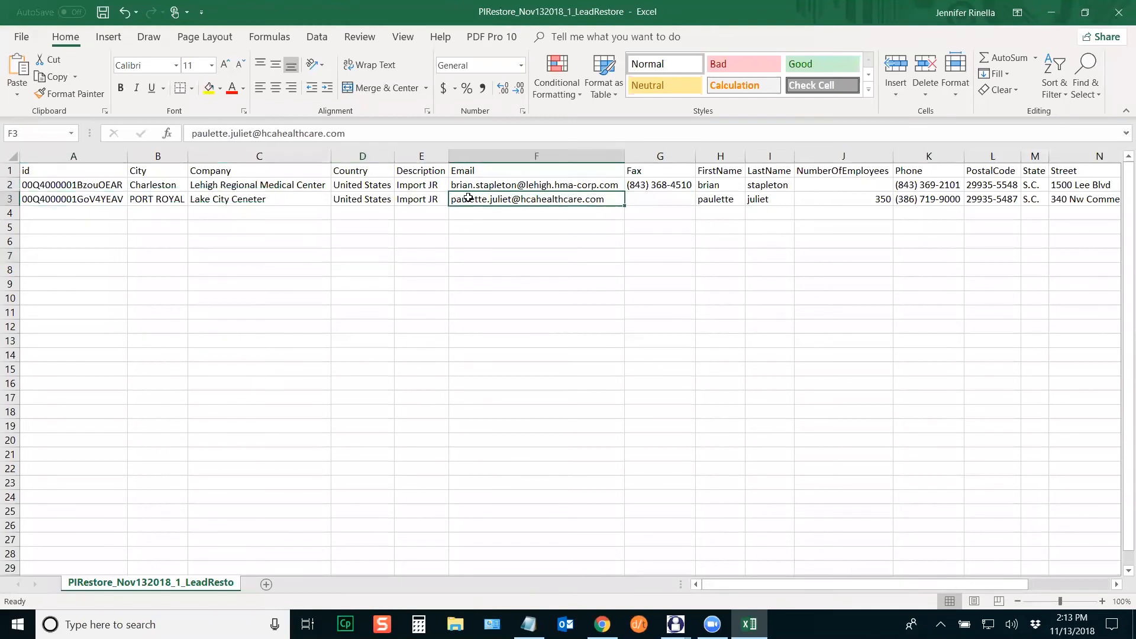
pyautogui.click(425, 186)
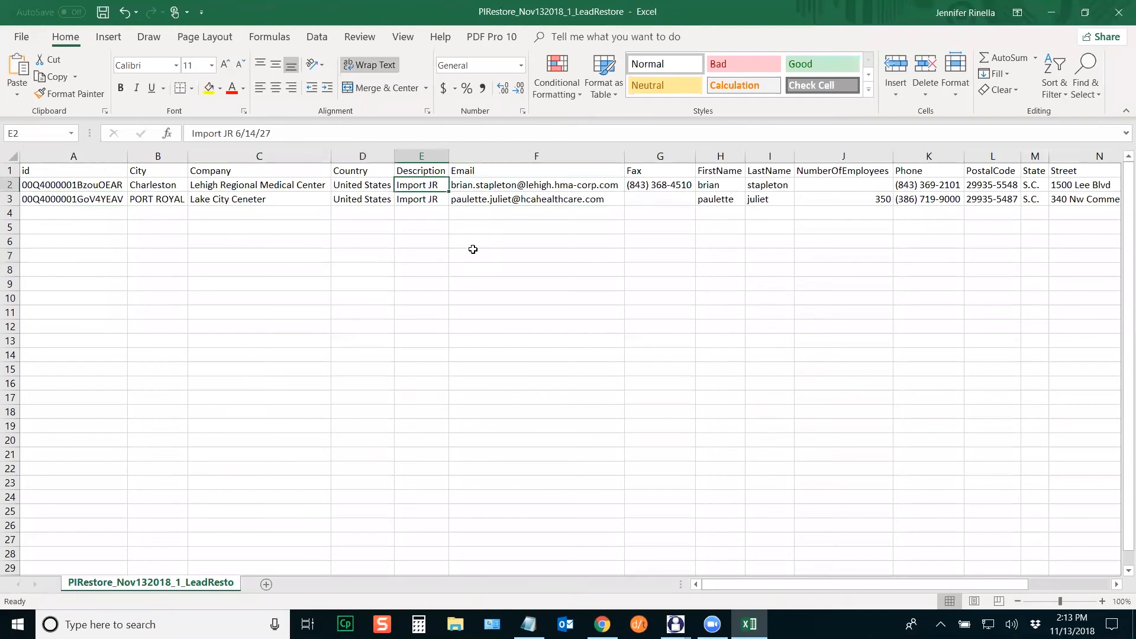
pyautogui.moveTo(278, 133); pyautogui.dragTo(235, 133)
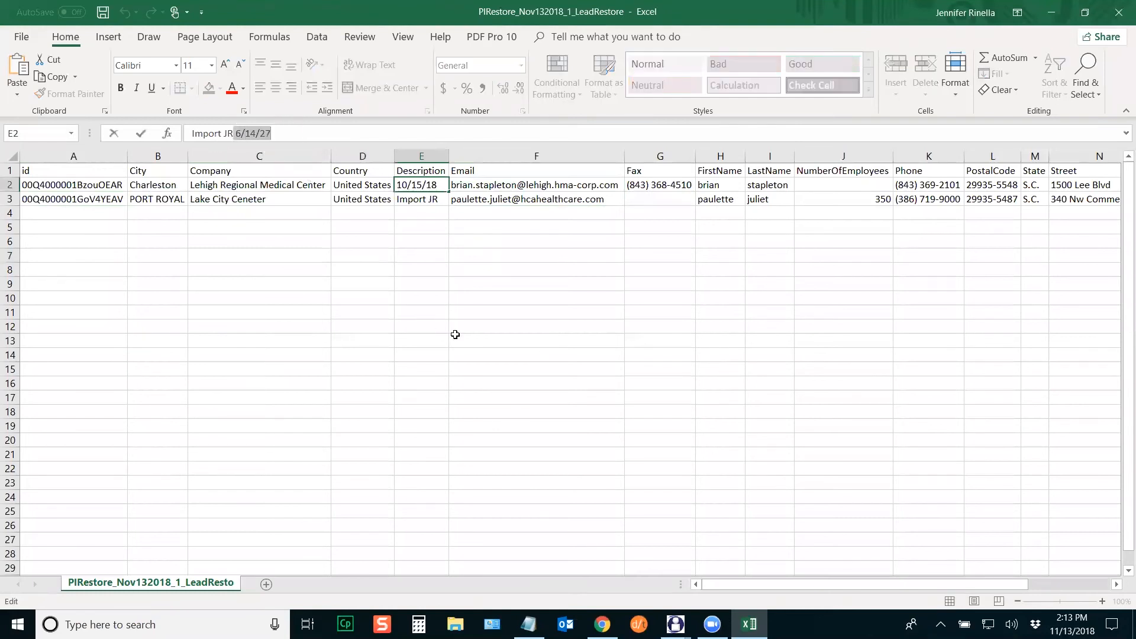
pyautogui.moveTo(511, 259); pyautogui.dragTo(516, 268)
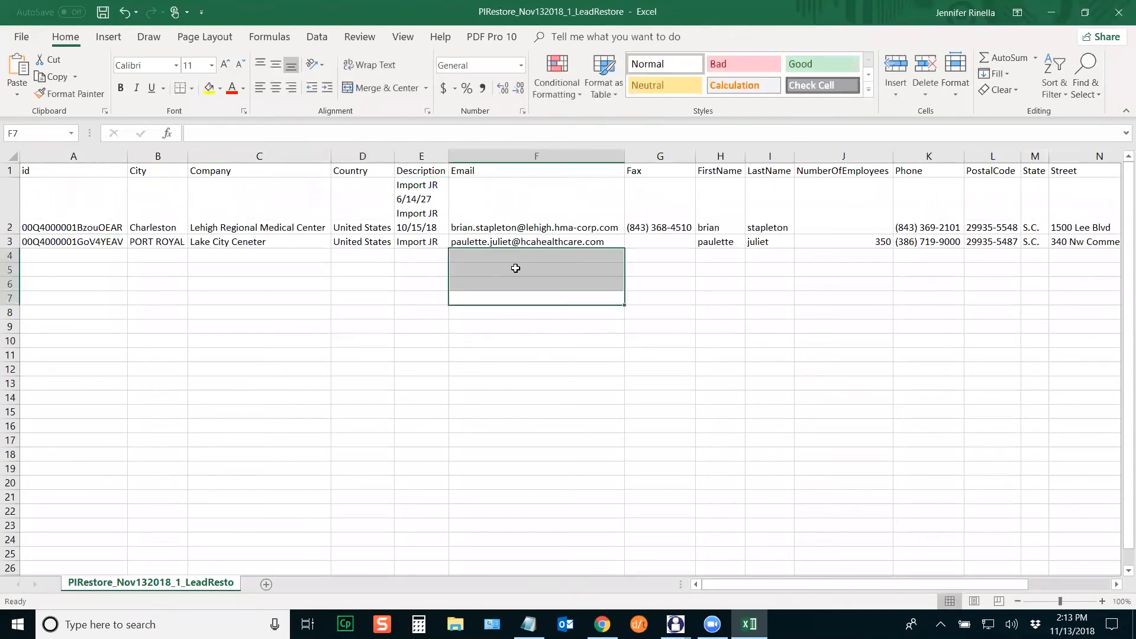
pyautogui.click(440, 243)
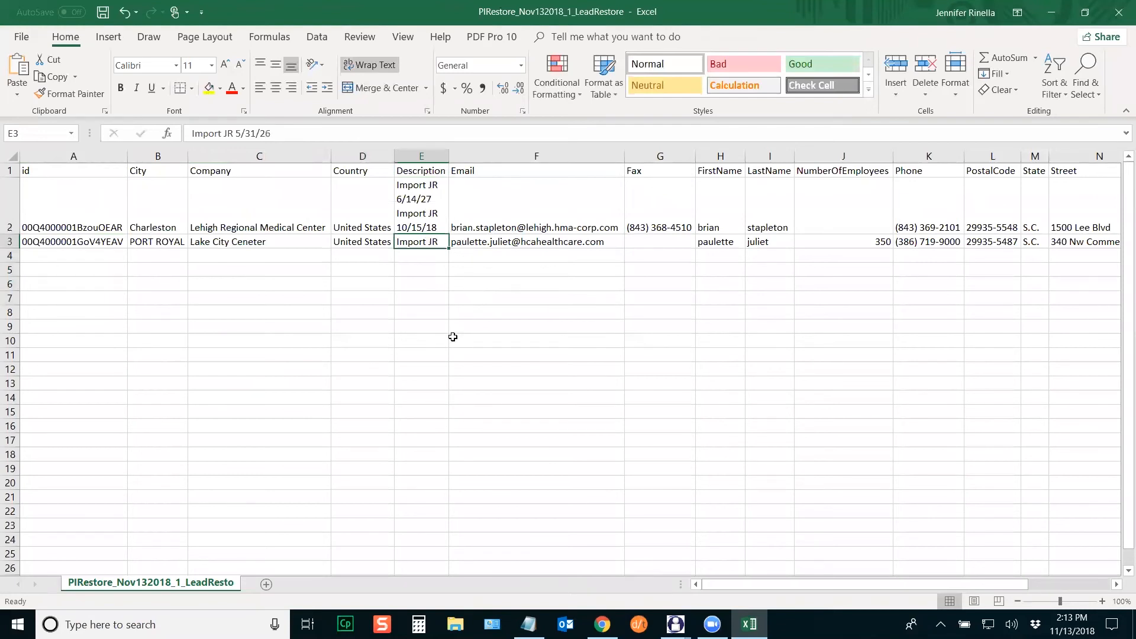
pyautogui.click(414, 300)
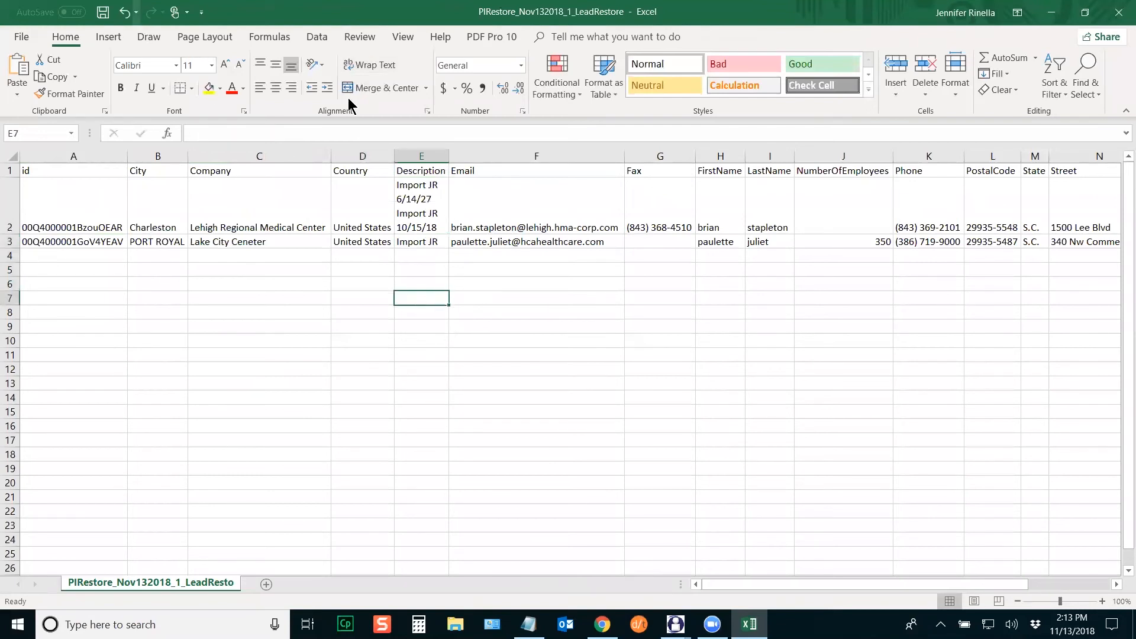
pyautogui.click(1117, 13)
pyautogui.click(568, 329)
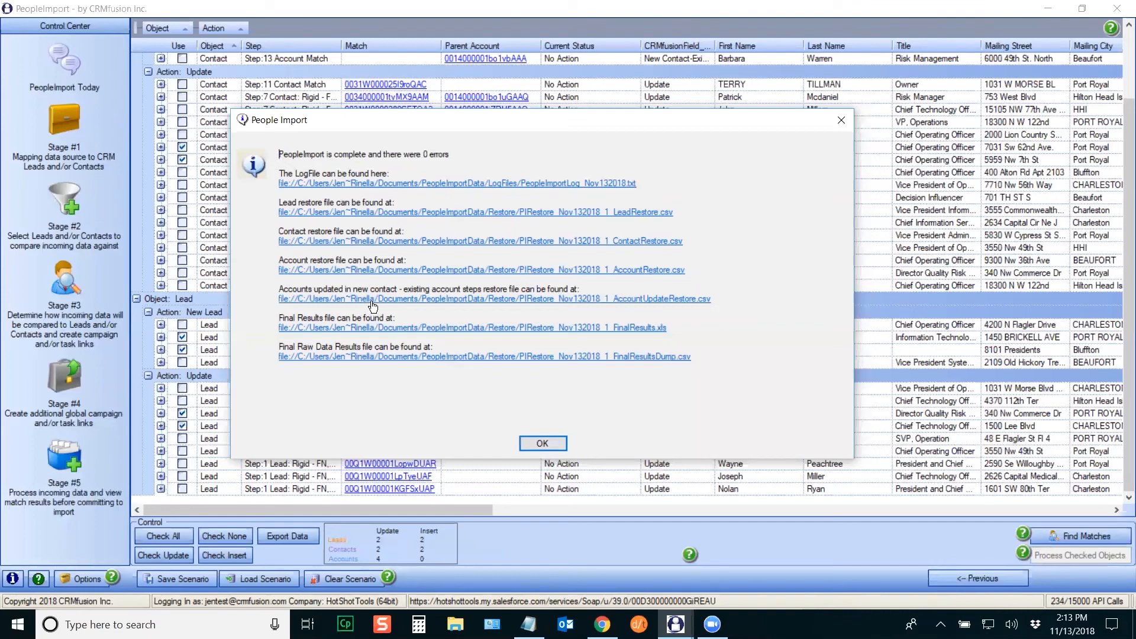
# Step: Open PIRestore_Nov132018_1_FinalResults.xls from the completion summary, accepting Excel's file-format warning
pyautogui.click(477, 333)
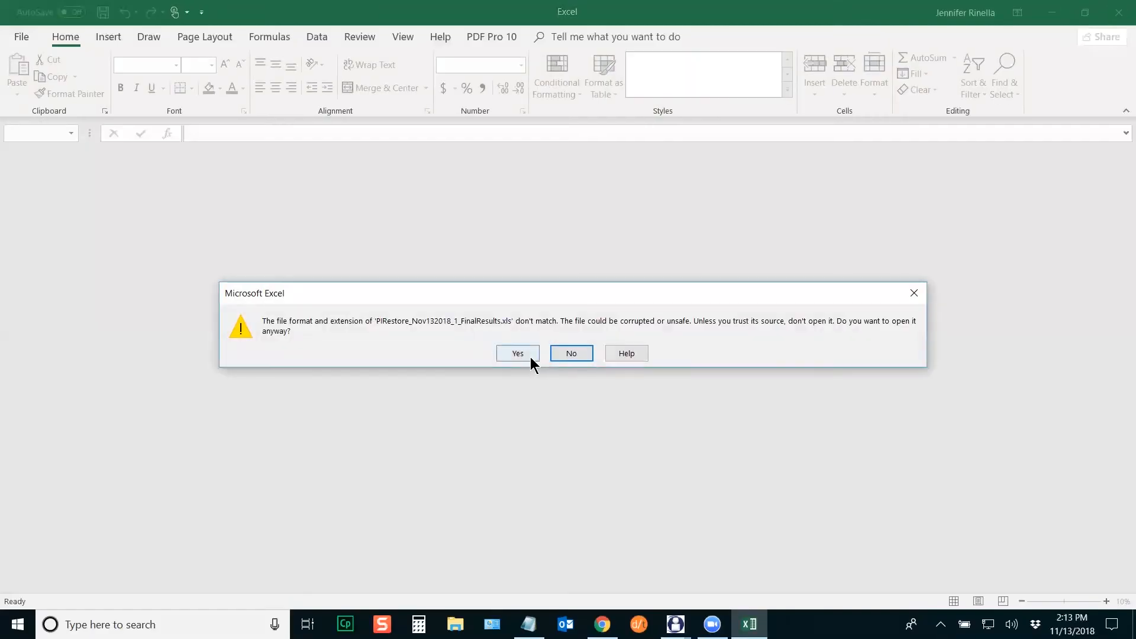
pyautogui.click(531, 357)
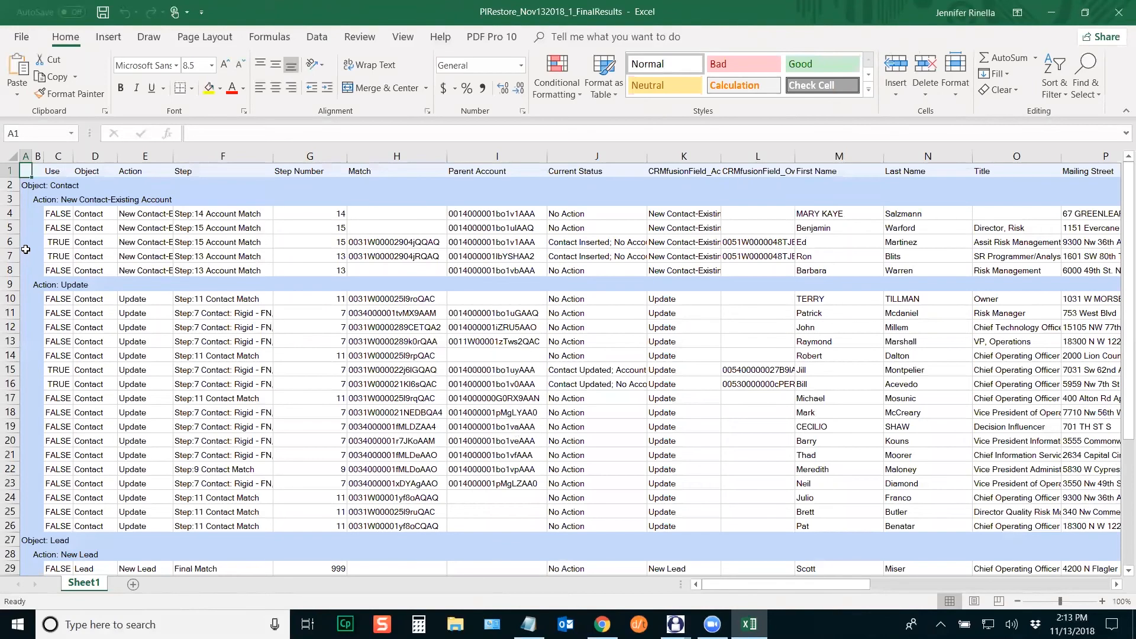
# Step: Give rows 6–7 and 15–16 a yellow fill
pyautogui.moveTo(10, 242); pyautogui.dragTo(11, 255)
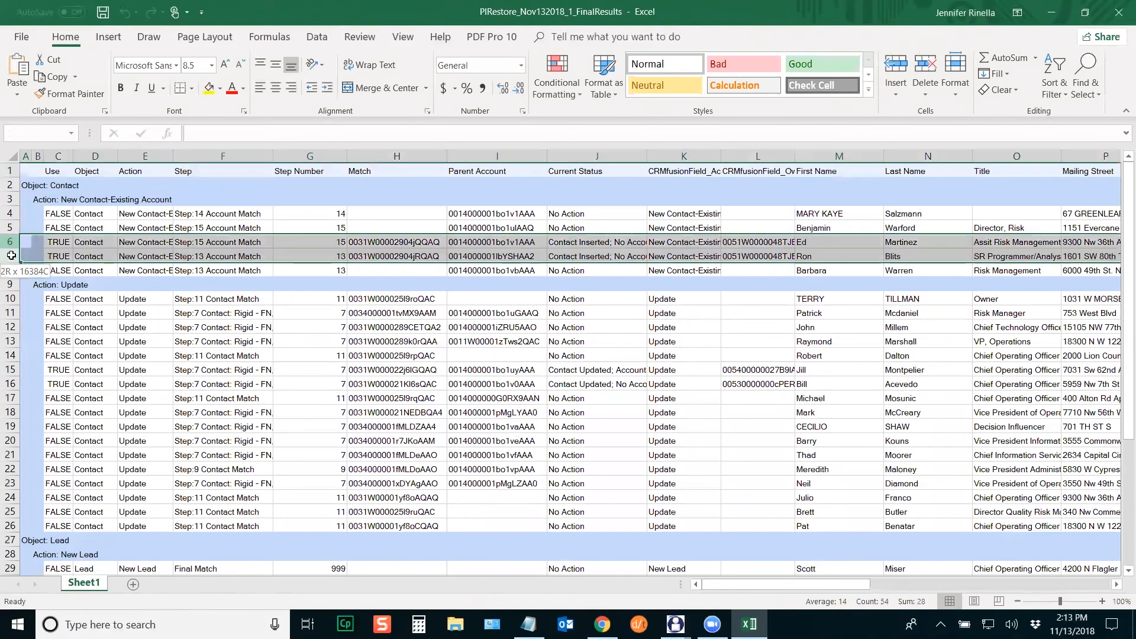
pyautogui.click(209, 87)
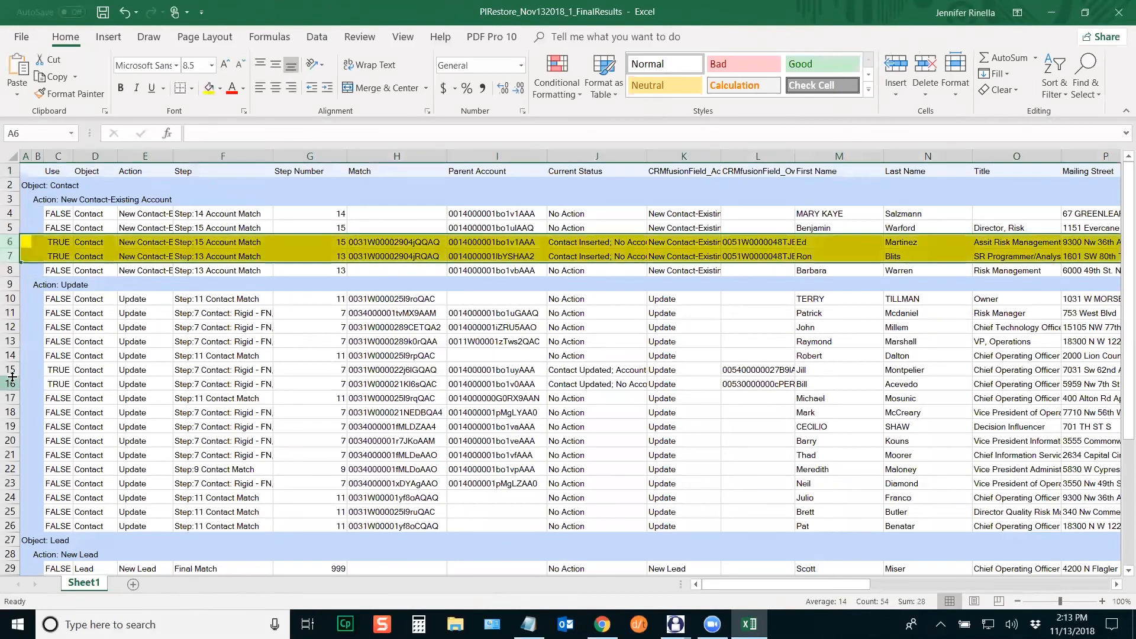
pyautogui.moveTo(11, 370); pyautogui.dragTo(11, 384)
pyautogui.click(209, 87)
pyautogui.moveTo(1125, 263); pyautogui.dragTo(1118, 363)
# Step: Give rows 30–31 and 36–37 a yellow fill
pyautogui.moveTo(10, 413); pyautogui.dragTo(15, 426)
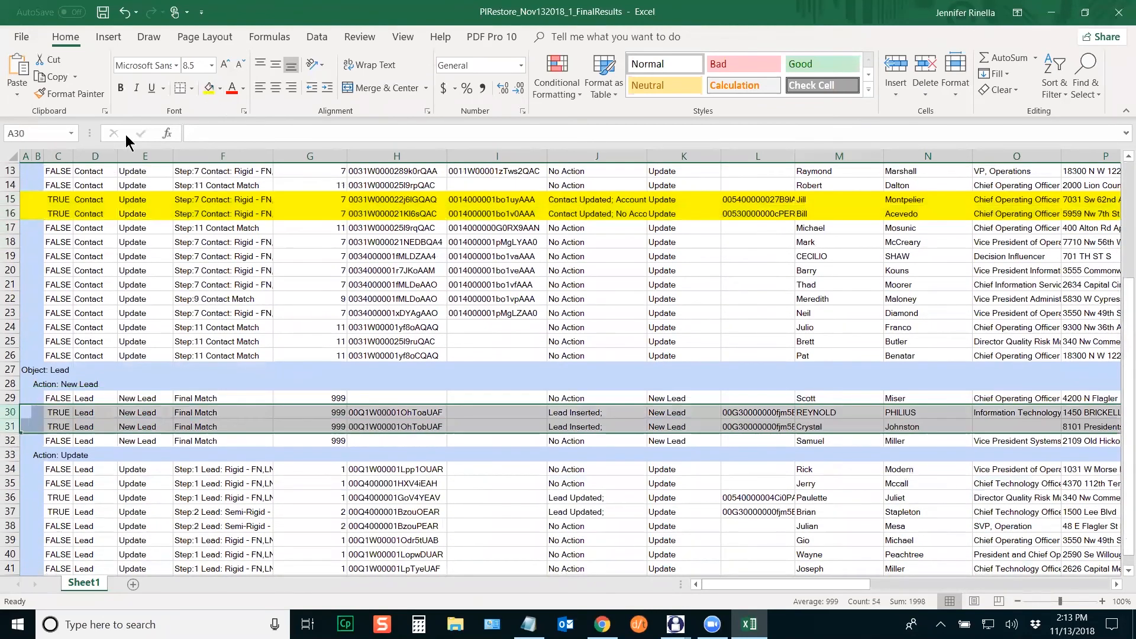
pyautogui.click(209, 88)
pyautogui.scroll(-1, 1118, 298)
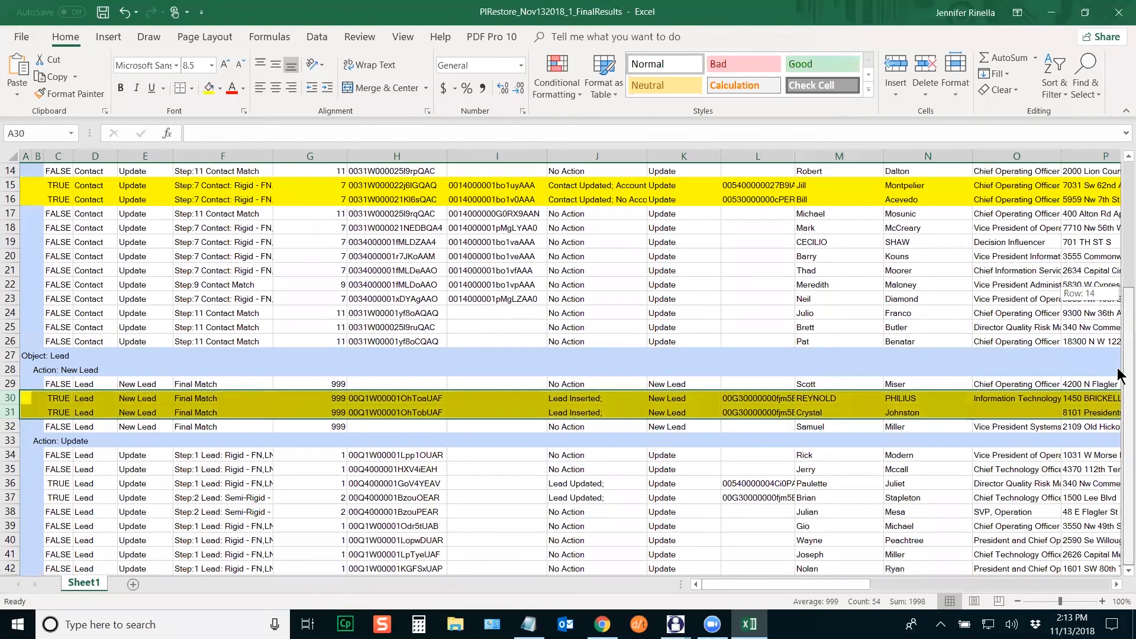
pyautogui.moveTo(24, 484); pyautogui.dragTo(12, 497)
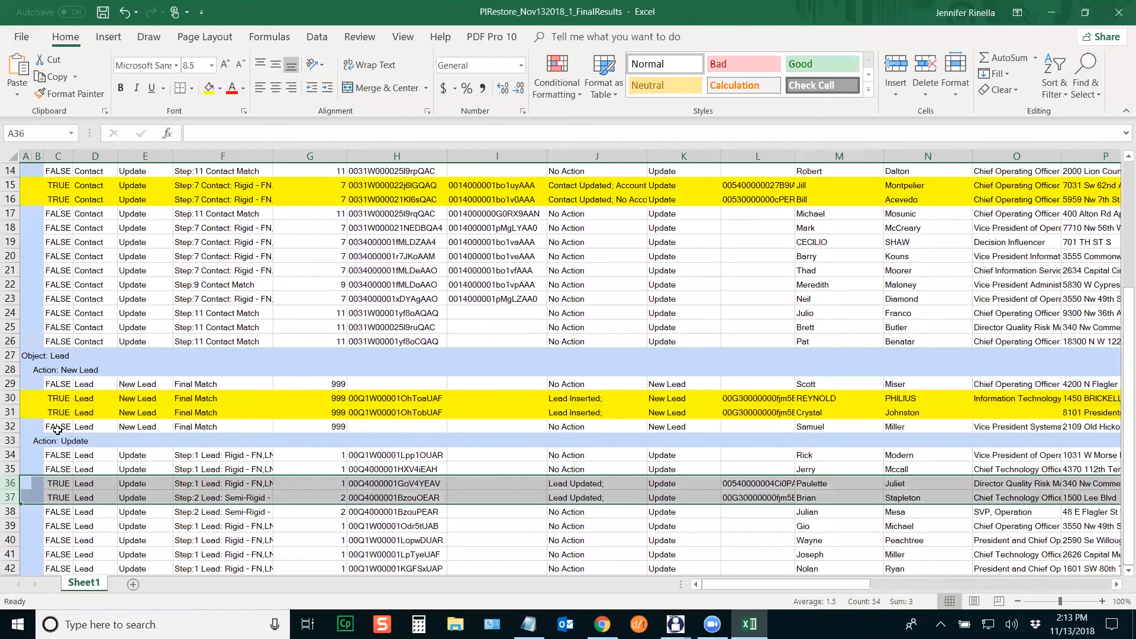
pyautogui.click(209, 88)
pyautogui.moveTo(1118, 395); pyautogui.dragTo(1122, 198)
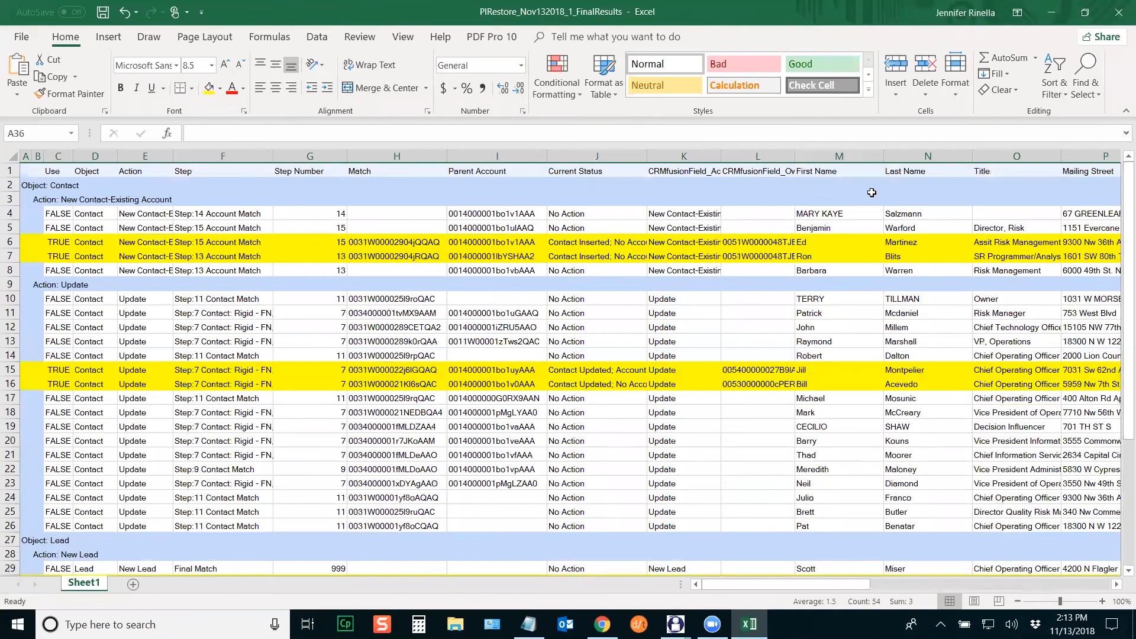
# Step: Read the Object, Action, Step, Match id, Parent Account and Current Status values in rows 6–7
pyautogui.click(850, 149)
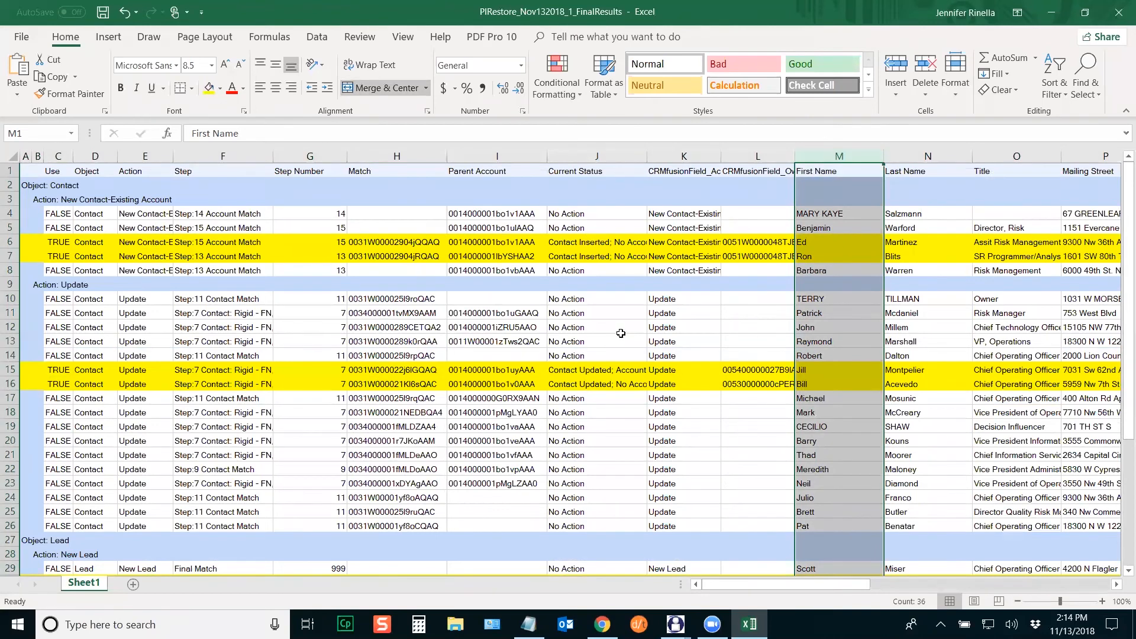
pyautogui.click(85, 244)
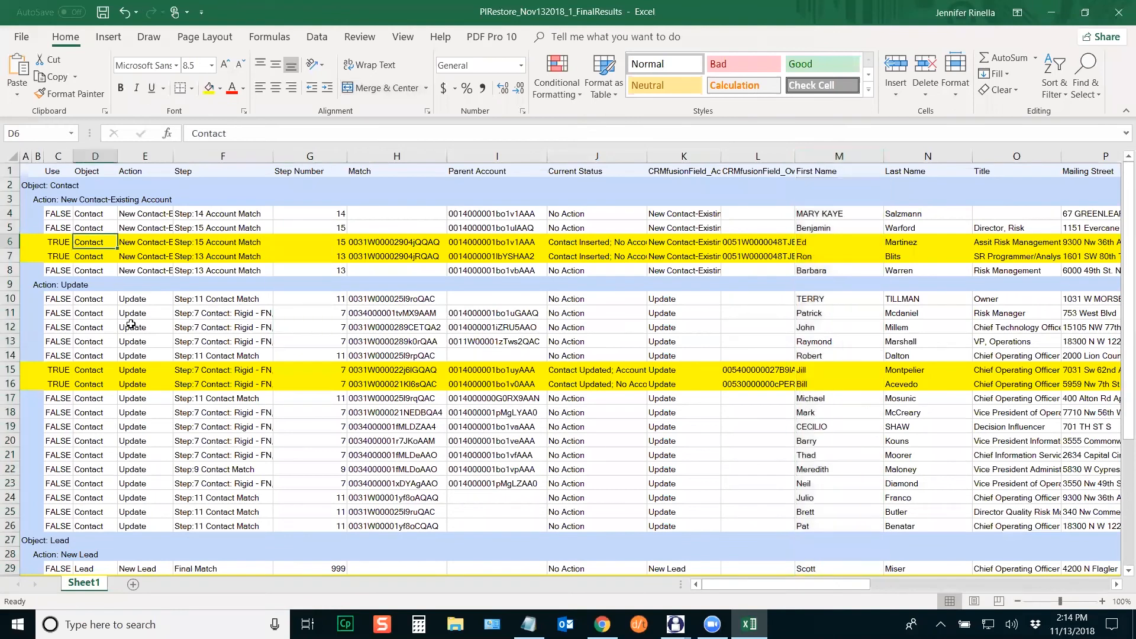
pyautogui.click(146, 240)
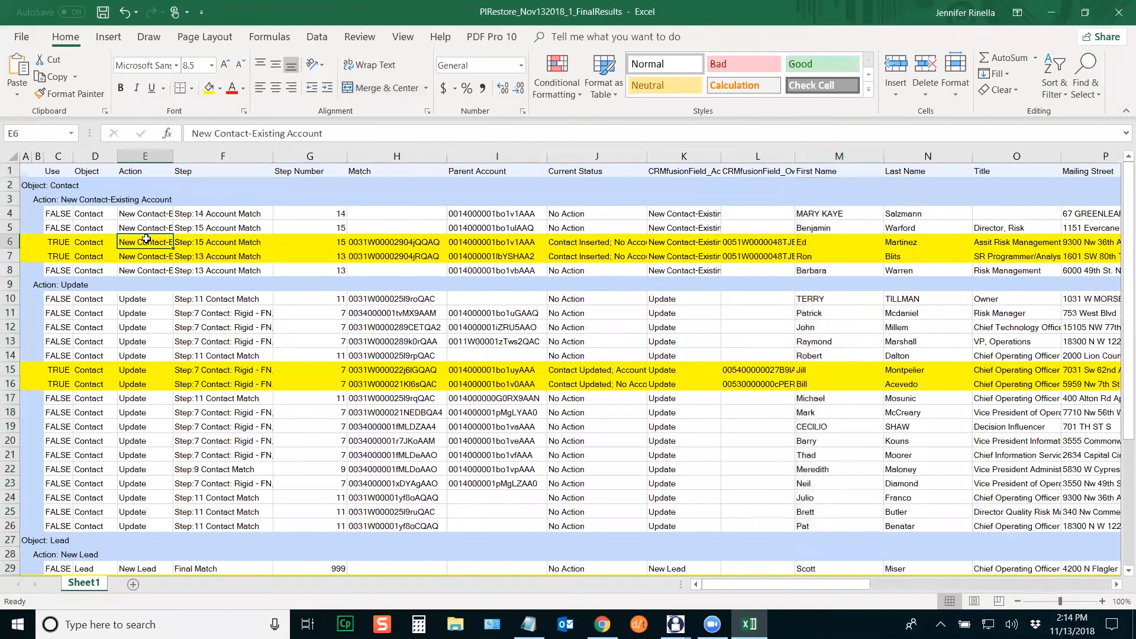
pyautogui.click(225, 243)
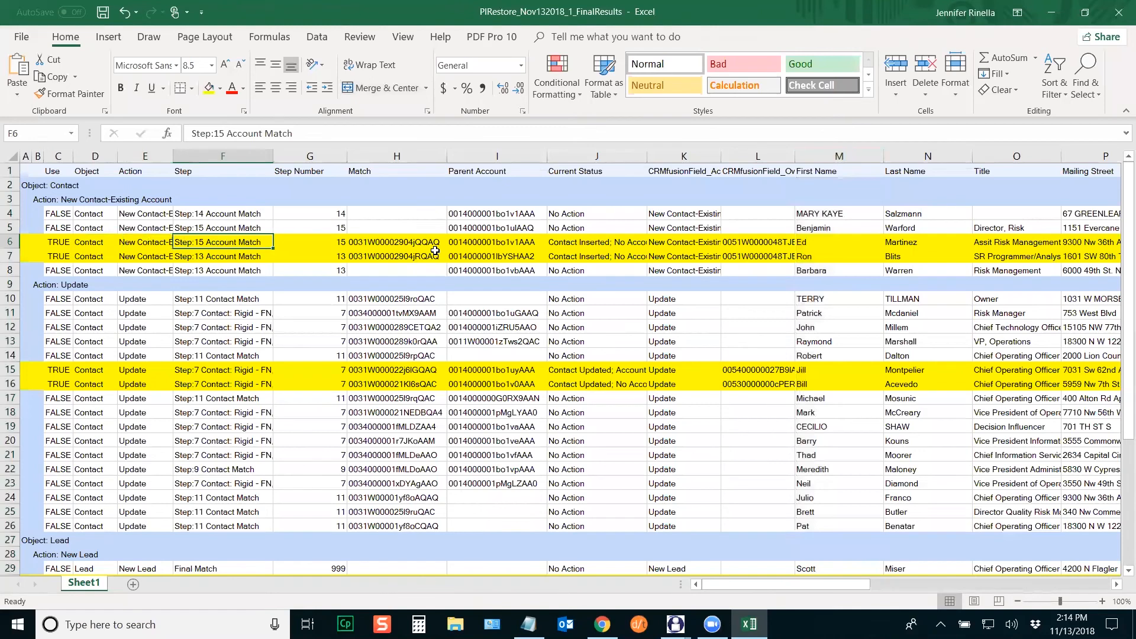
pyautogui.click(308, 237)
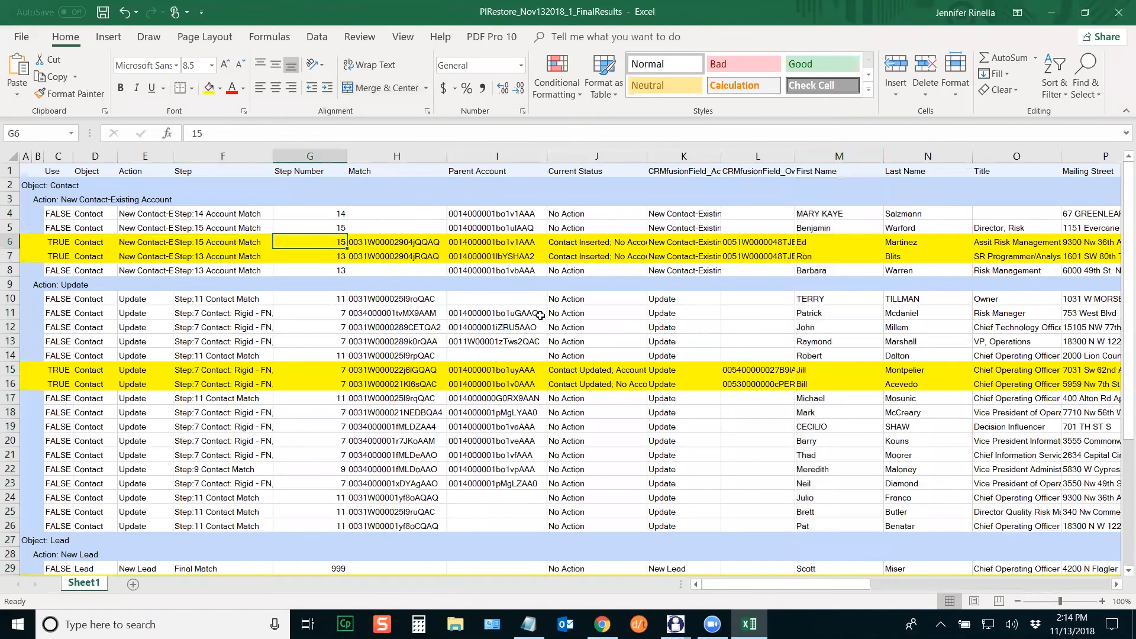
pyautogui.click(371, 243)
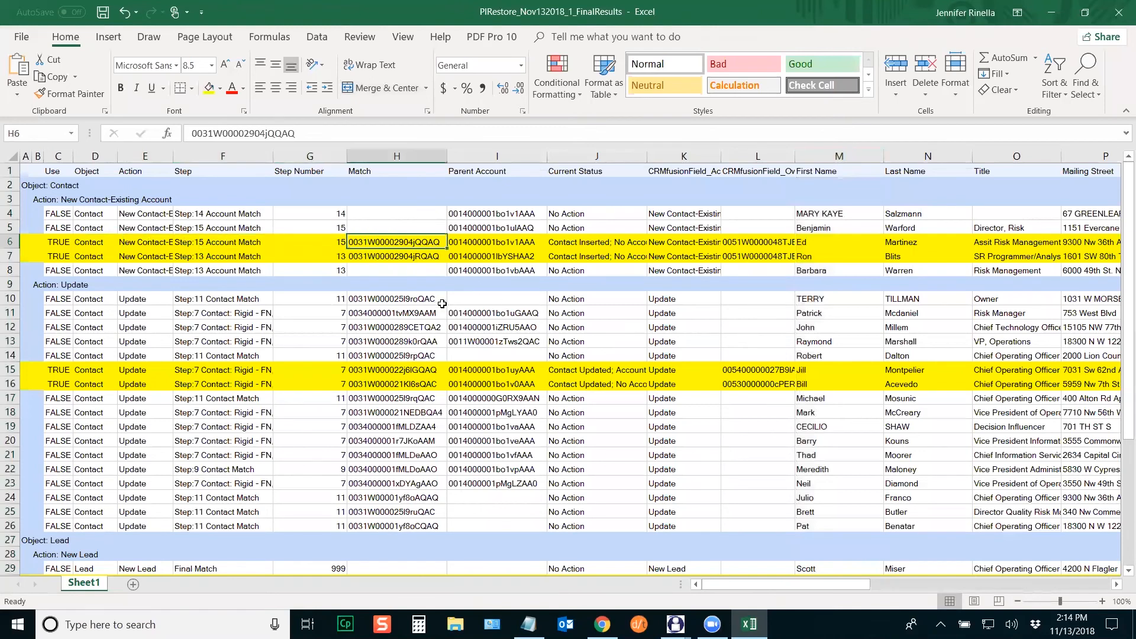
pyautogui.click(406, 257)
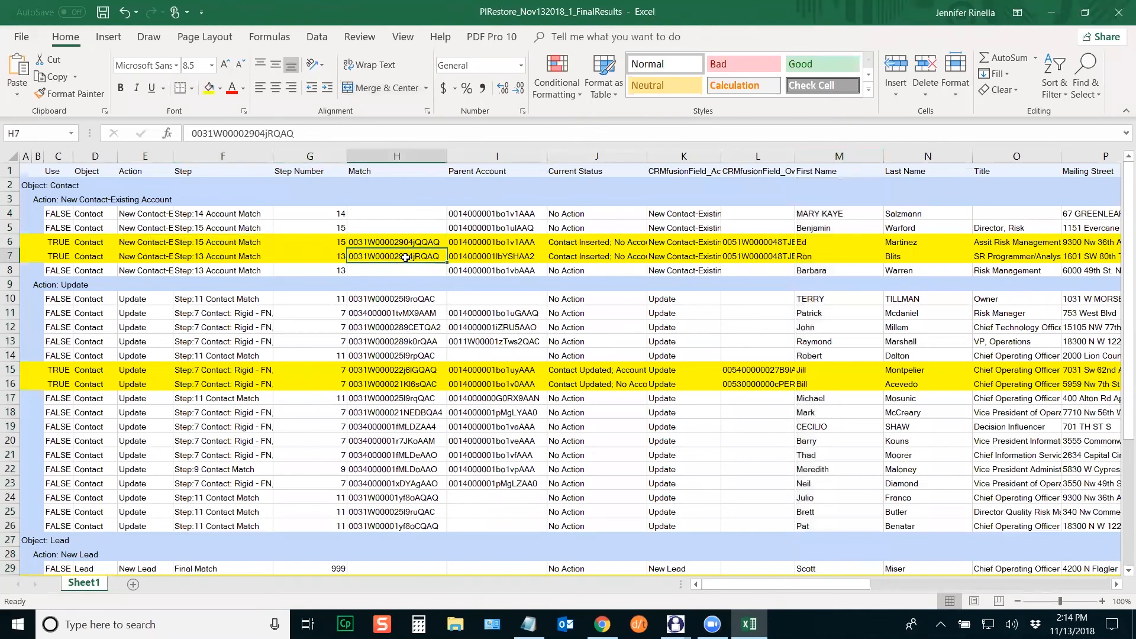
pyautogui.click(474, 245)
pyautogui.click(530, 259)
pyautogui.click(614, 242)
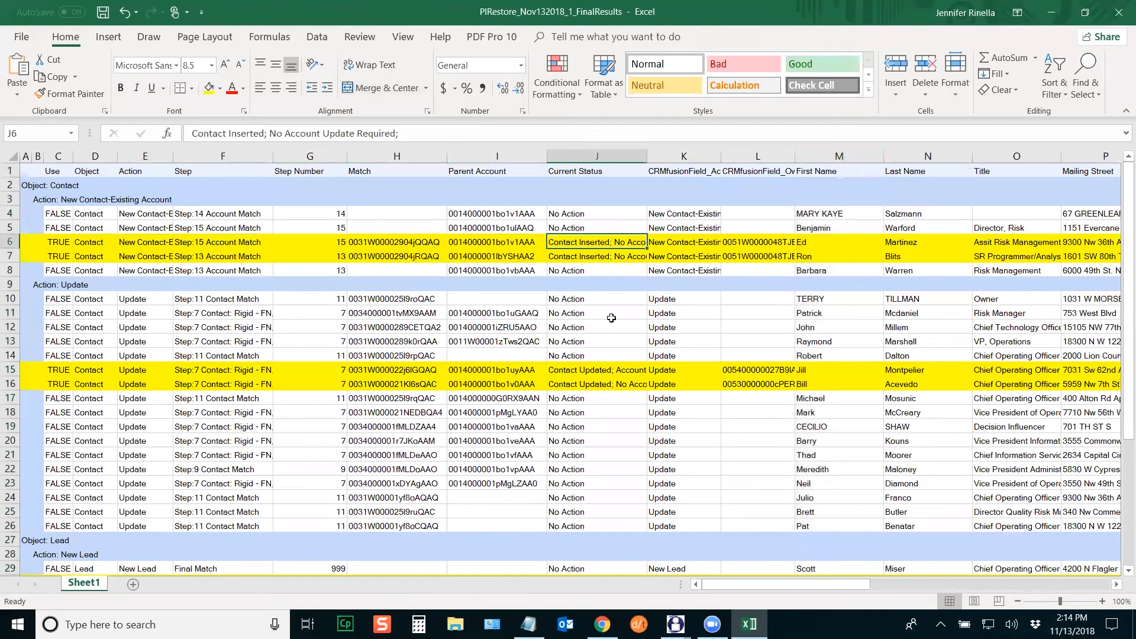
pyautogui.click(682, 246)
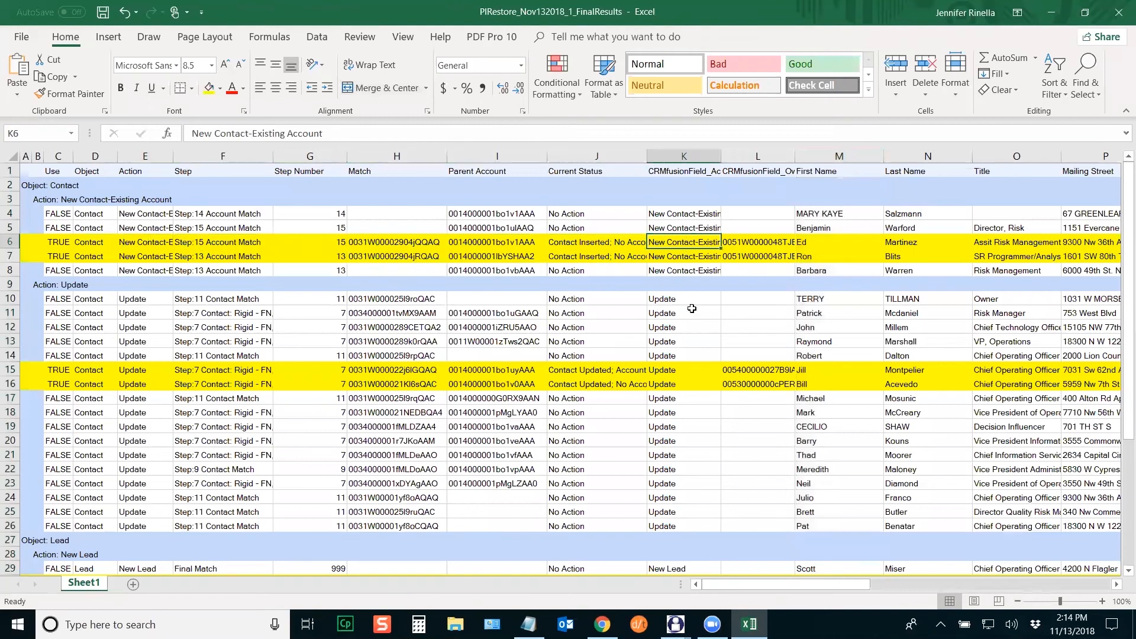
pyautogui.click(767, 243)
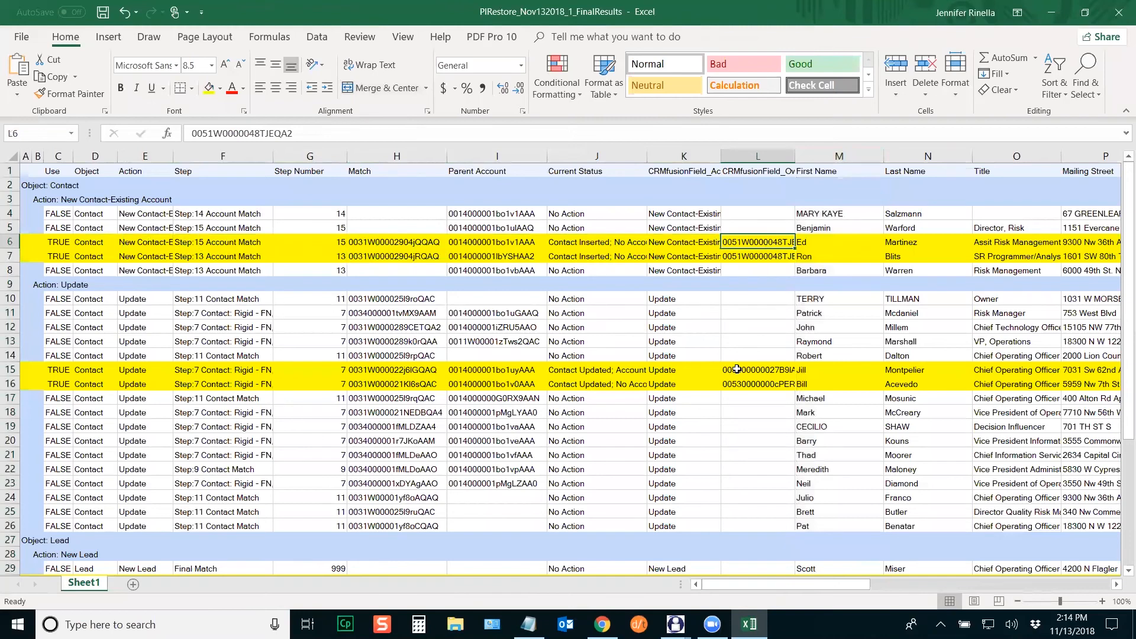
pyautogui.click(760, 256)
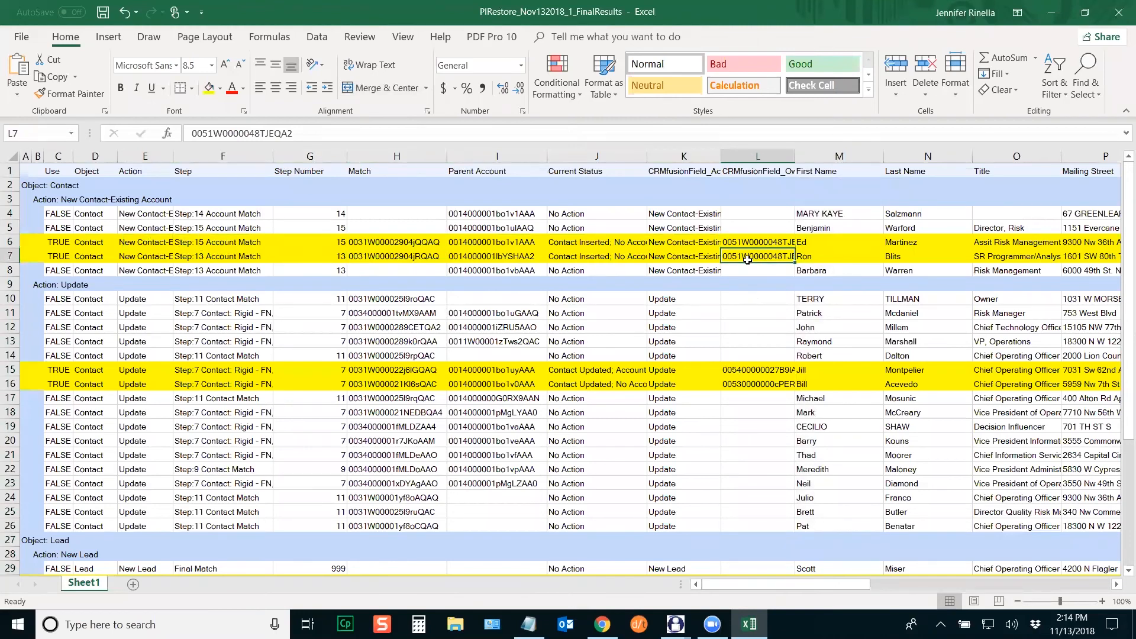
# Step: Check the Match ids, parent accounts and statuses of the updated contacts in rows 15–16
pyautogui.click(99, 373)
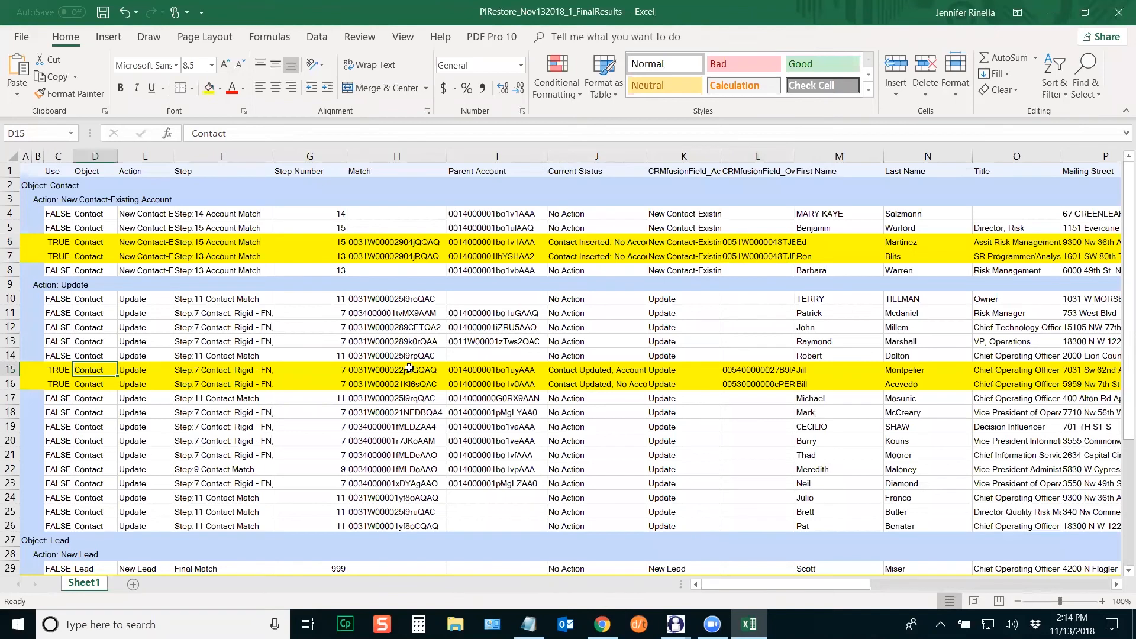
pyautogui.moveTo(409, 369); pyautogui.dragTo(411, 383)
pyautogui.moveTo(501, 376); pyautogui.dragTo(502, 387)
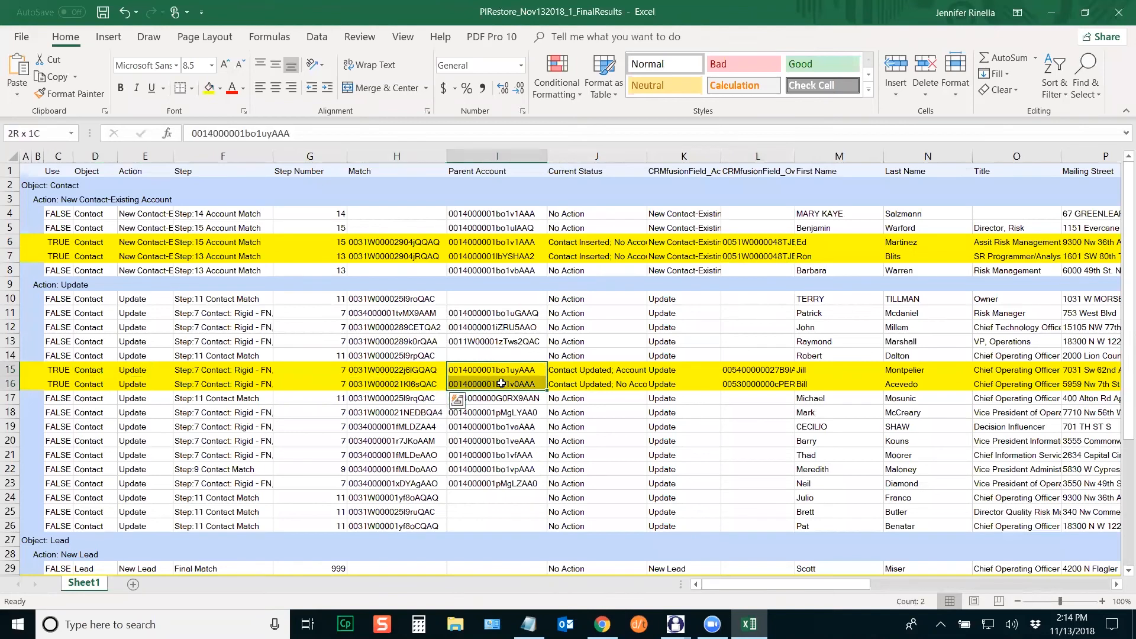
pyautogui.click(619, 367)
pyautogui.click(616, 386)
pyautogui.moveTo(1122, 376); pyautogui.dragTo(1118, 535)
# Step: Review the inserted leads' match IDs and statuses and the updated lead row, then close the workbook
pyautogui.click(129, 400)
pyautogui.moveTo(377, 401); pyautogui.dragTo(379, 417)
pyautogui.click(570, 398)
pyautogui.click(572, 412)
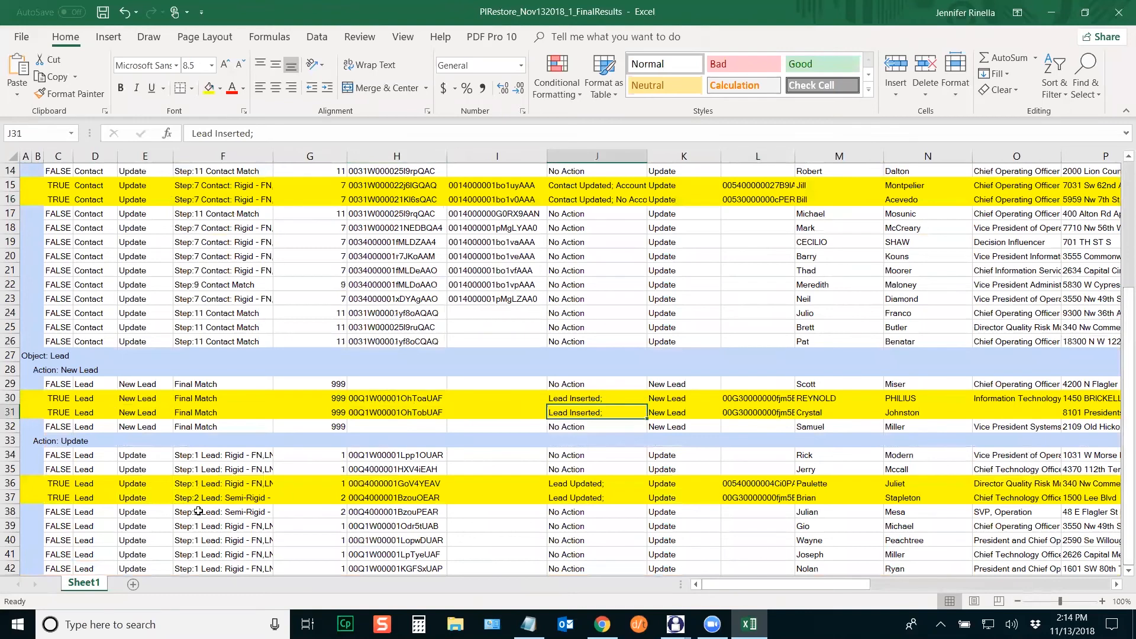
pyautogui.click(132, 483)
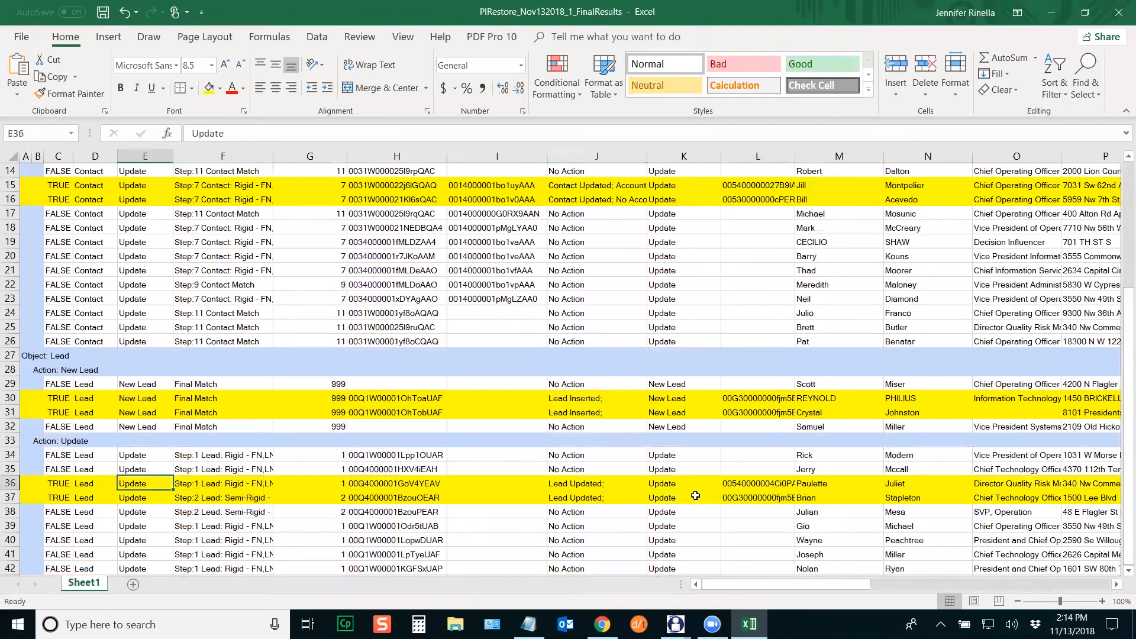
pyautogui.click(1118, 11)
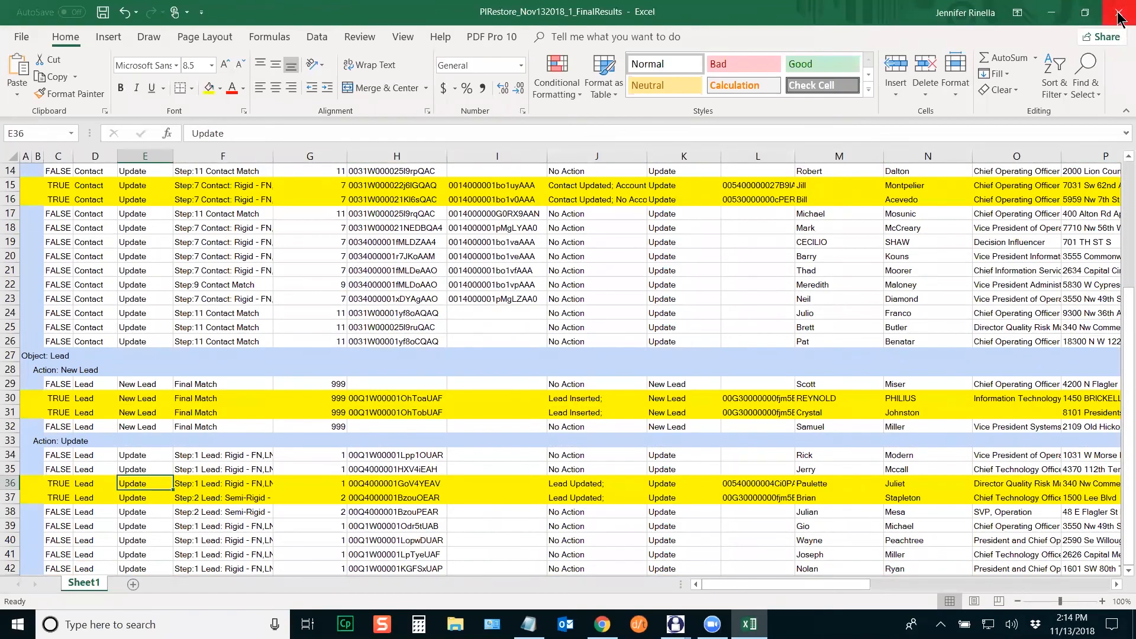
# Step: Discard changes, open FinalResultsDump.csv and autofit every column to its contents
pyautogui.click(568, 331)
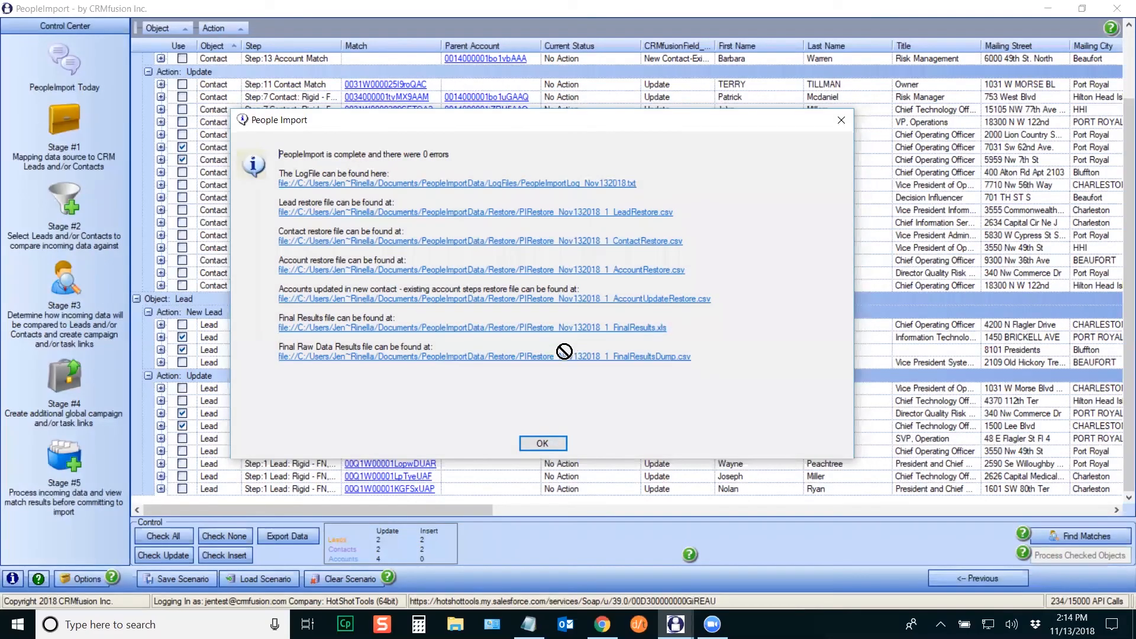
pyautogui.click(400, 357)
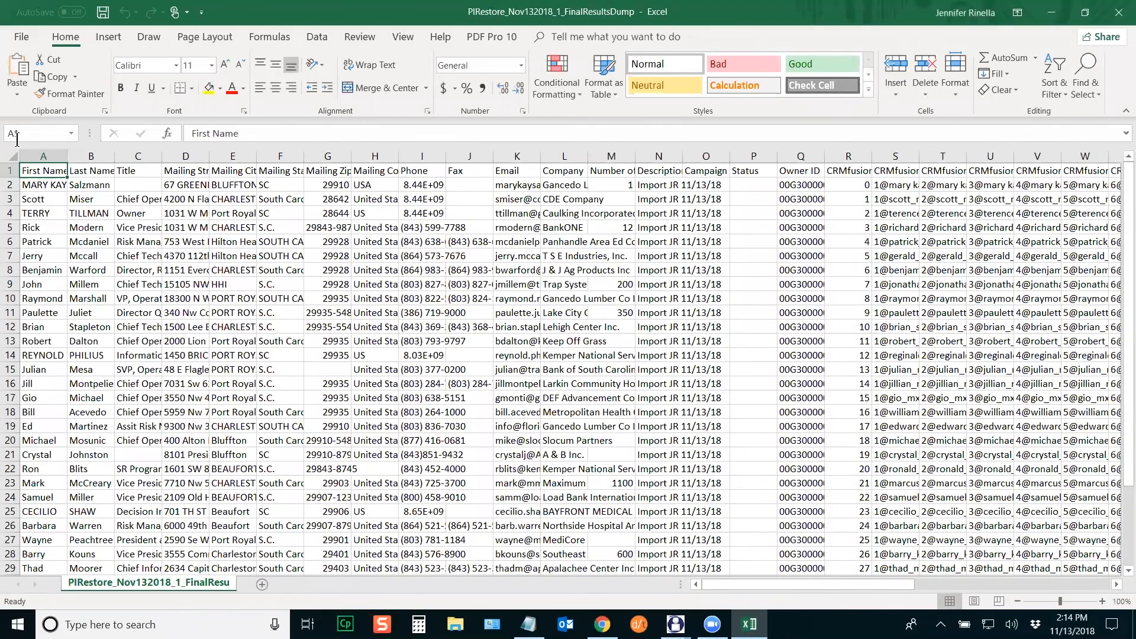
pyautogui.click(15, 158)
pyautogui.doubleClick(67, 155)
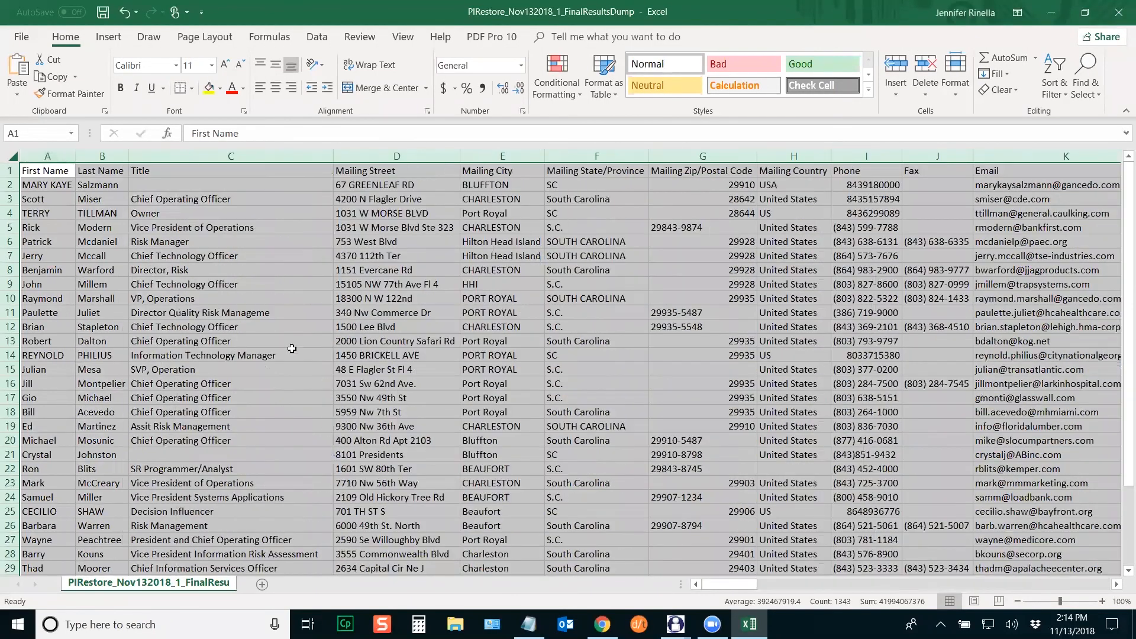
pyautogui.moveTo(715, 587); pyautogui.dragTo(828, 587)
# Step: Inspect the CRMfusionField_RowId and CRMfusionMatchKey_1 columns, scrolling across the sheet
pyautogui.click(448, 260)
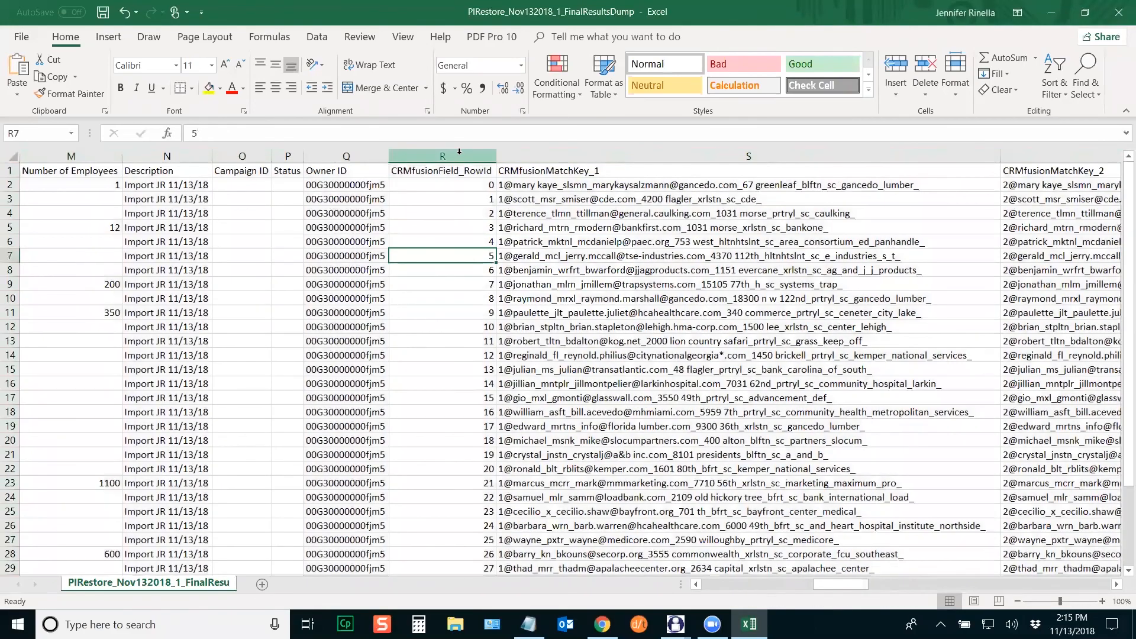
pyautogui.click(455, 156)
pyautogui.click(676, 159)
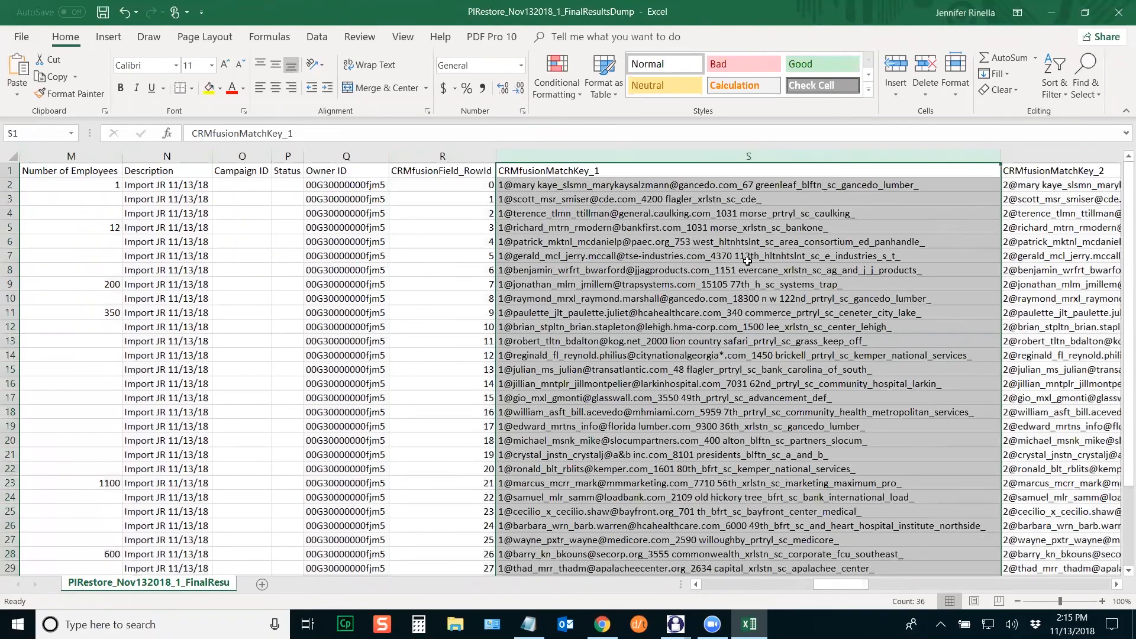
pyautogui.click(1116, 584)
pyautogui.click(1116, 584)
pyautogui.click(1117, 585)
pyautogui.click(1116, 585)
pyautogui.click(1116, 585)
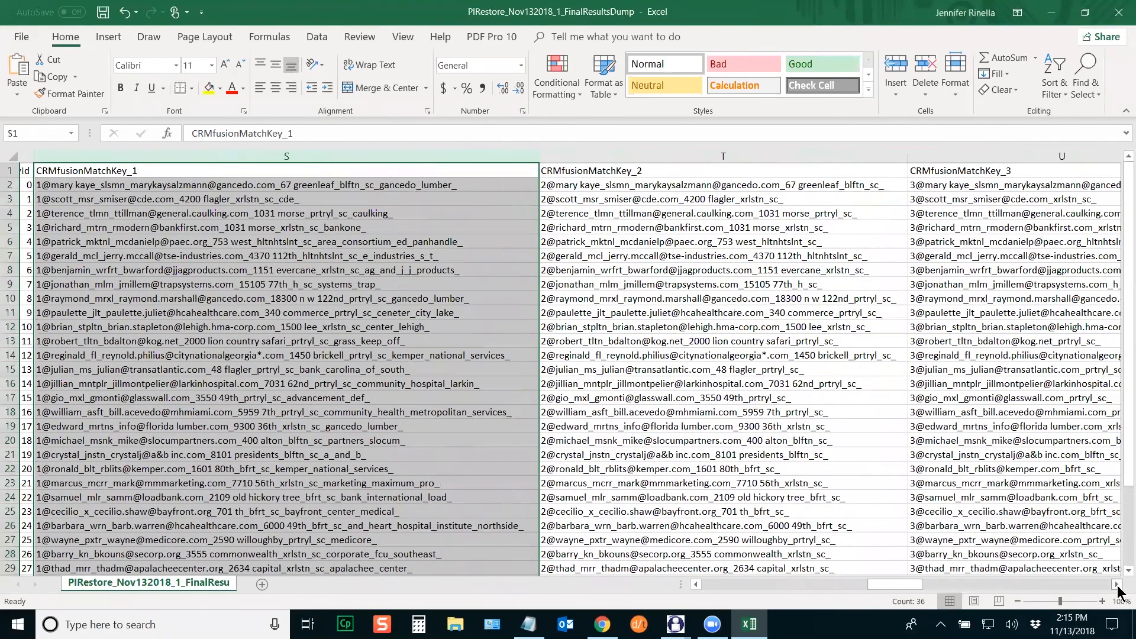
pyautogui.click(1117, 584)
pyautogui.click(1116, 585)
pyautogui.click(1116, 585)
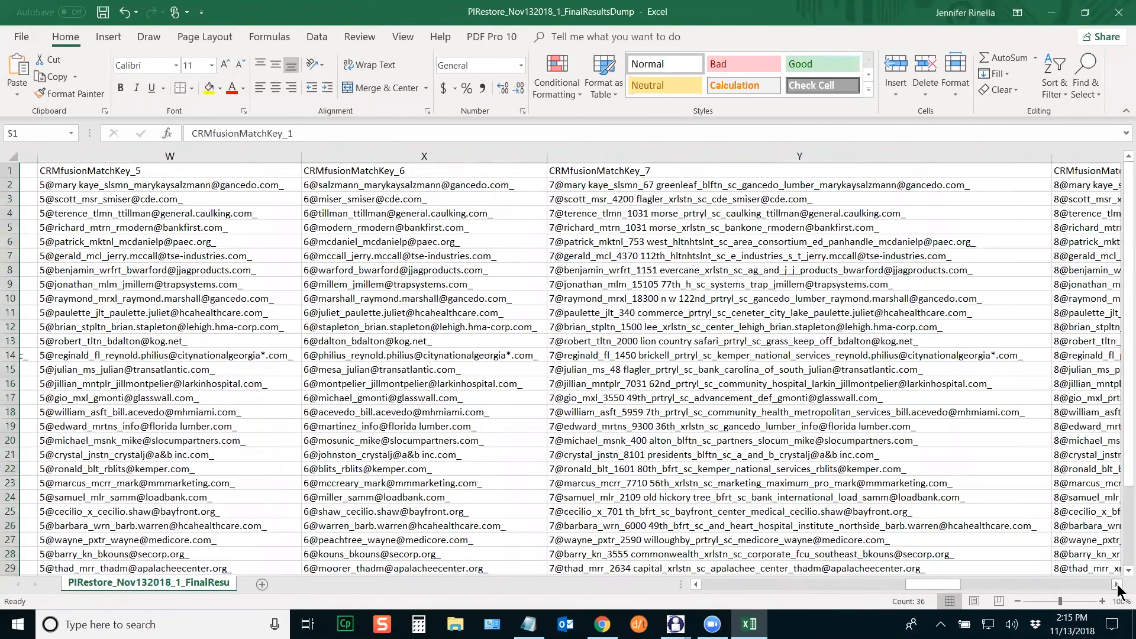
pyautogui.click(1116, 584)
pyautogui.click(1117, 585)
pyautogui.click(1116, 585)
pyautogui.click(1117, 585)
pyautogui.click(1116, 585)
pyautogui.click(1116, 585)
pyautogui.click(1116, 585)
pyautogui.click(1117, 585)
pyautogui.click(1116, 585)
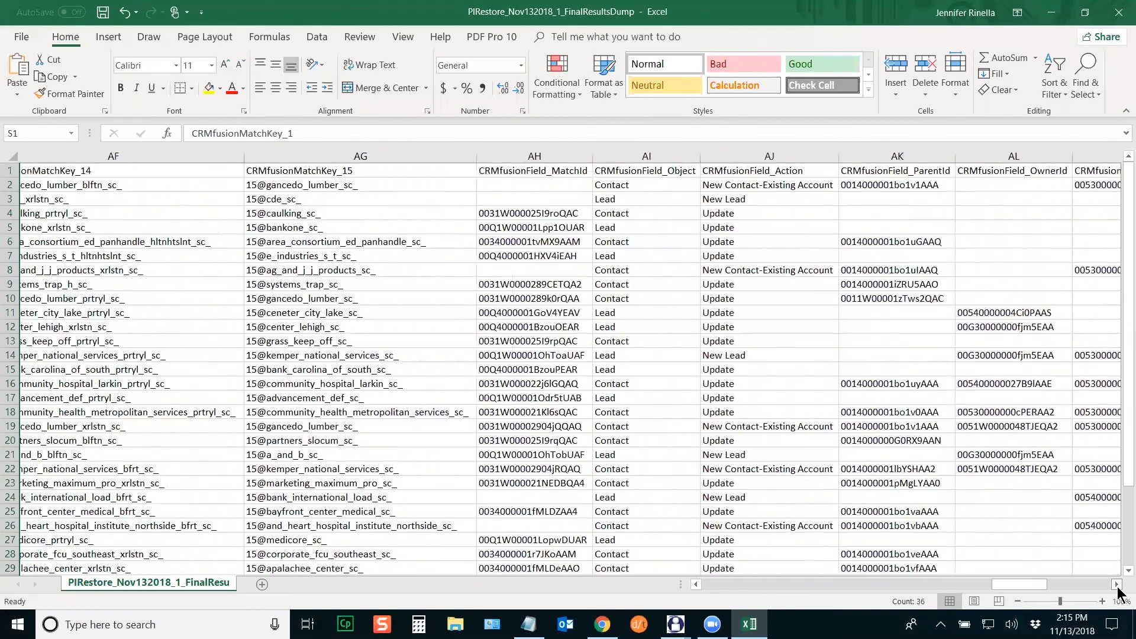
pyautogui.click(1116, 584)
# Step: Inspect the CRMfusionField_Object, Action, ParentId and ParentOwnerId columns
pyautogui.click(421, 156)
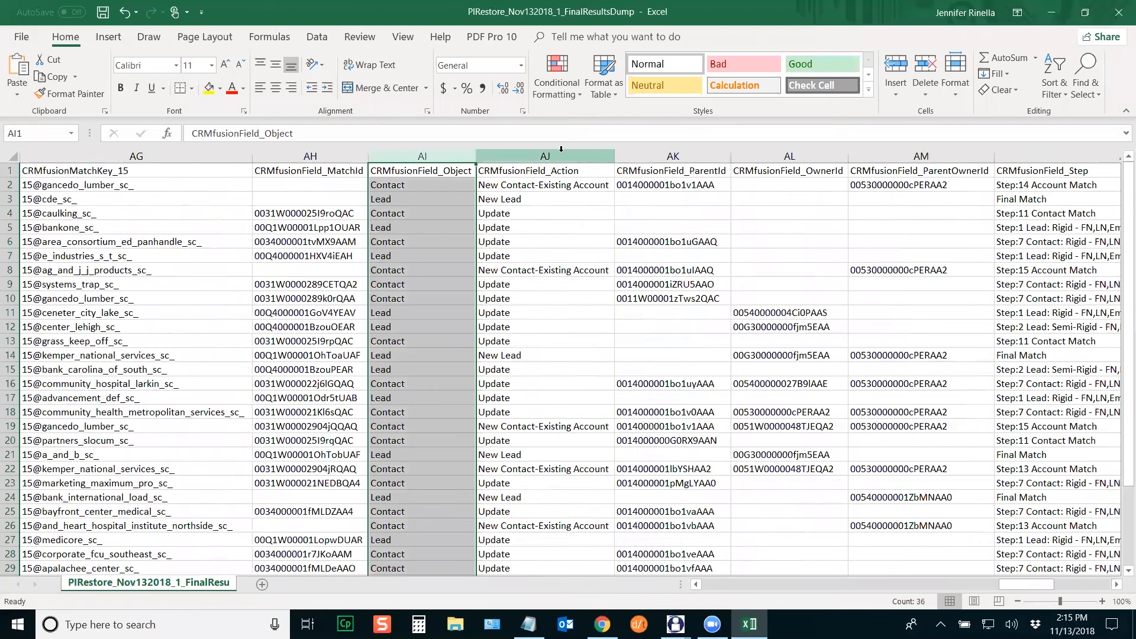
pyautogui.click(538, 157)
pyautogui.click(677, 156)
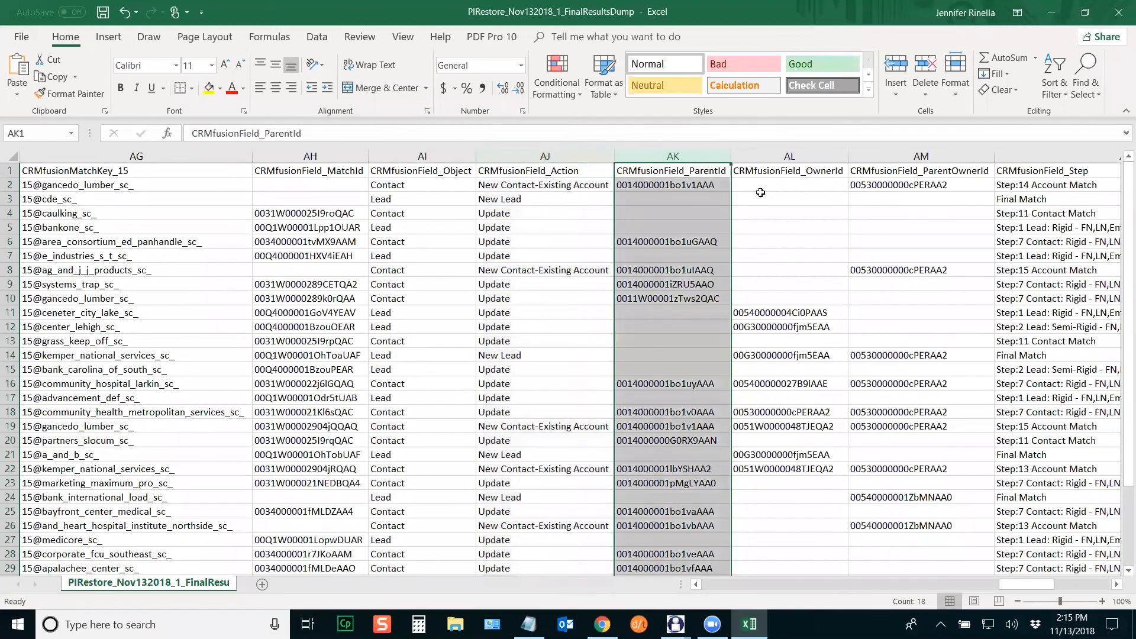
pyautogui.click(940, 156)
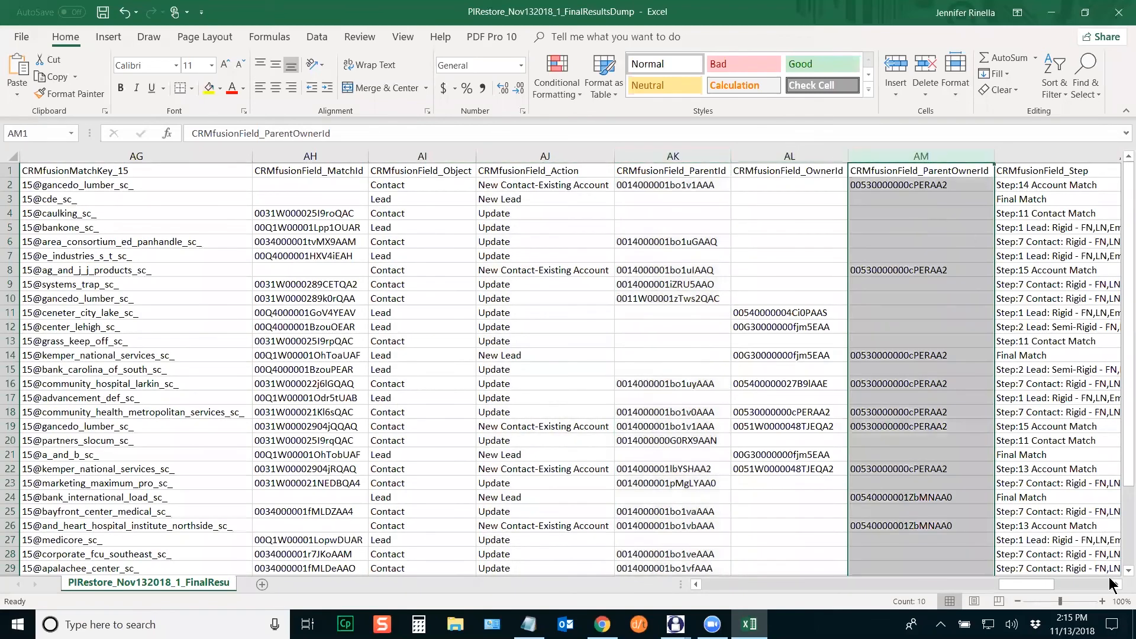
pyautogui.click(1116, 584)
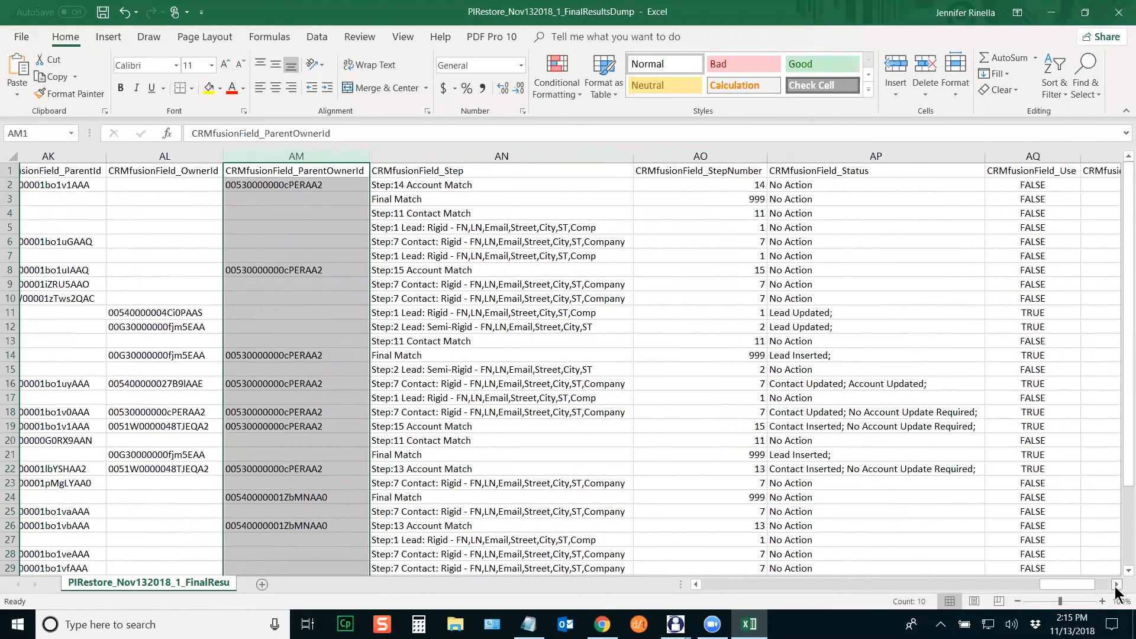
pyautogui.click(1116, 584)
# Step: Check statuses and Use values in rows 11–22, then close the CSV unsaved and dismiss the completion message
pyautogui.click(736, 314)
pyautogui.click(742, 331)
pyautogui.click(725, 358)
pyautogui.click(739, 385)
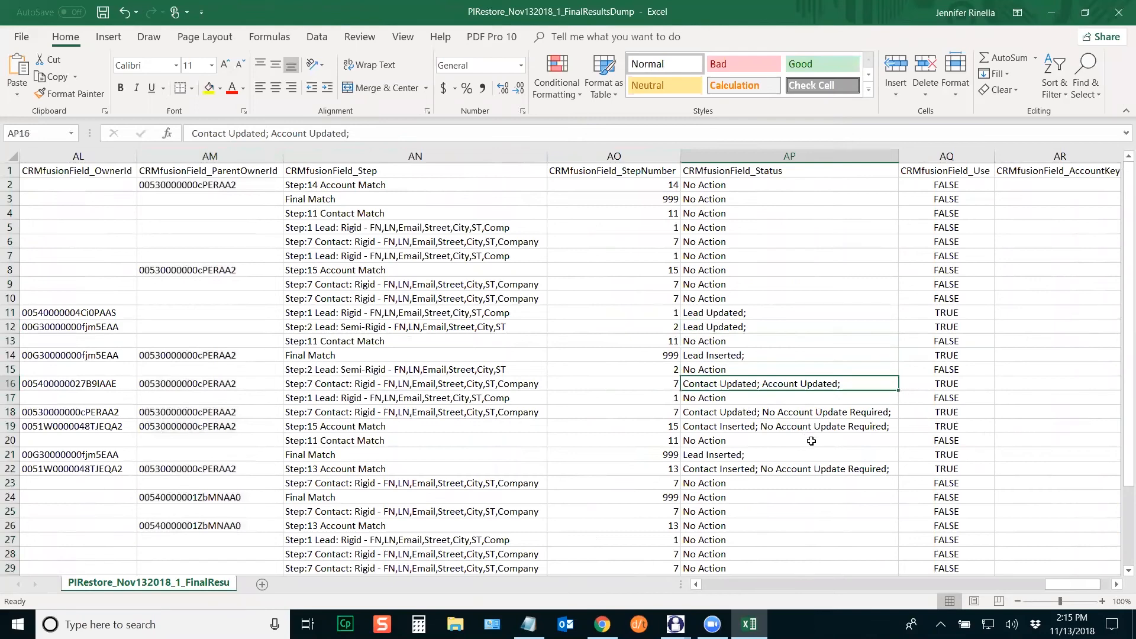
pyautogui.click(942, 354)
pyautogui.click(946, 384)
pyautogui.click(947, 469)
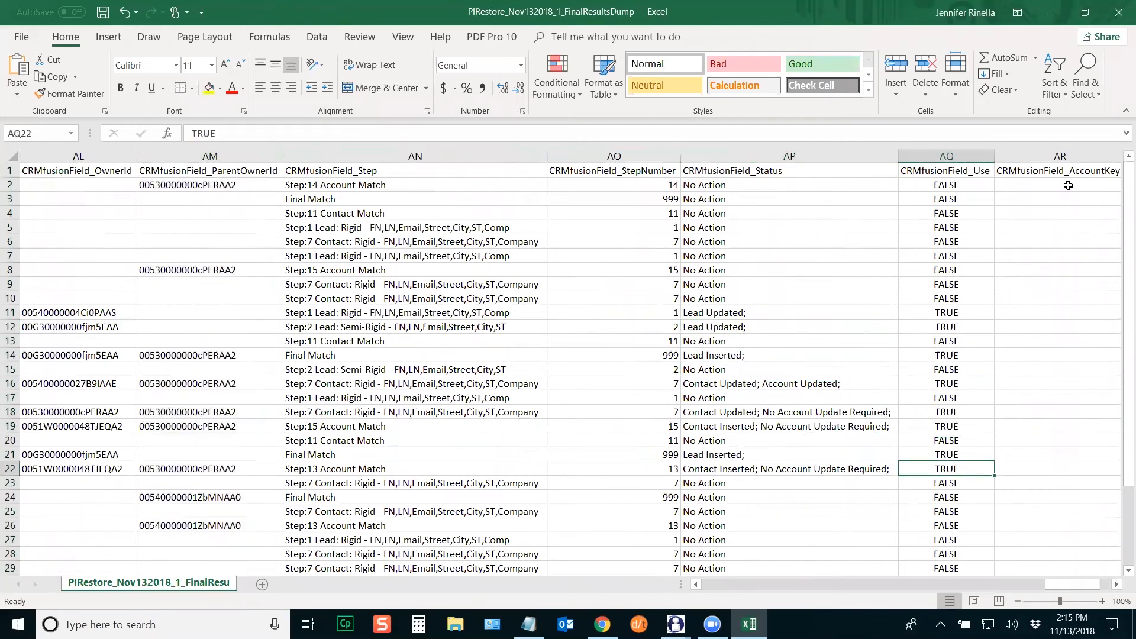
pyautogui.click(1118, 13)
pyautogui.click(585, 331)
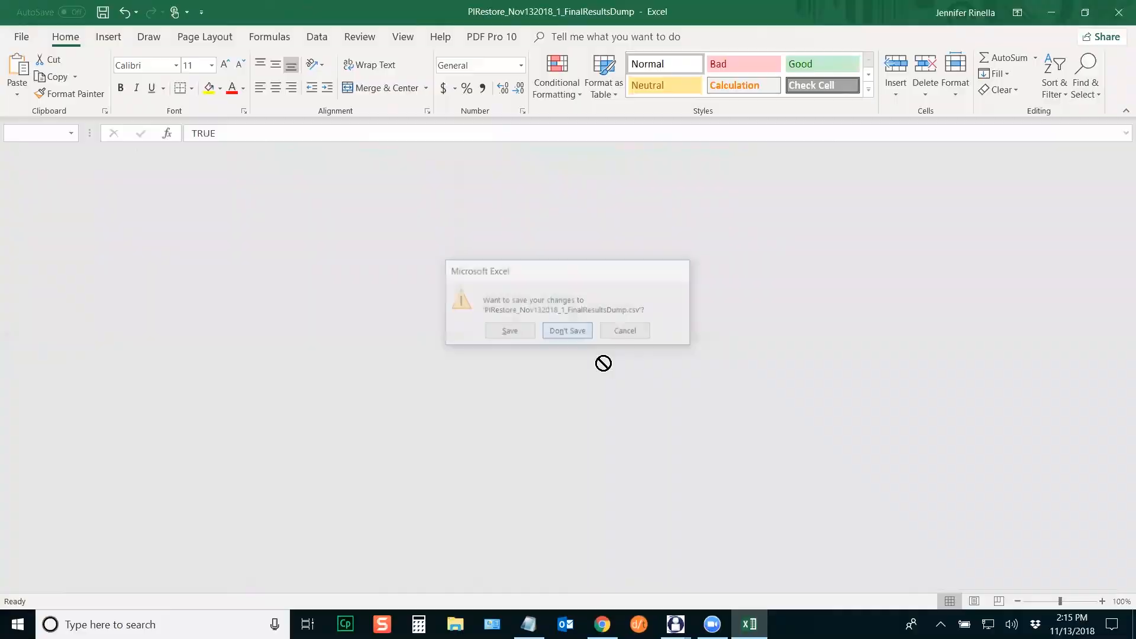
pyautogui.click(542, 444)
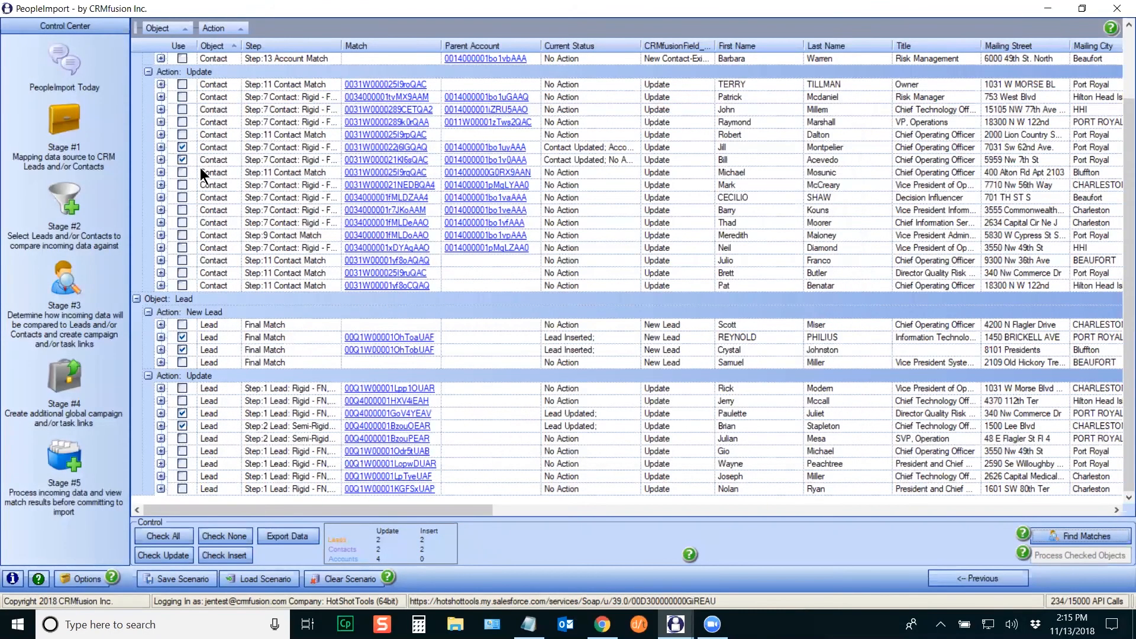
# Step: Open the first inserted contact's matched Salesforce record from the top of the results grid
pyautogui.scroll(2, 367, 173)
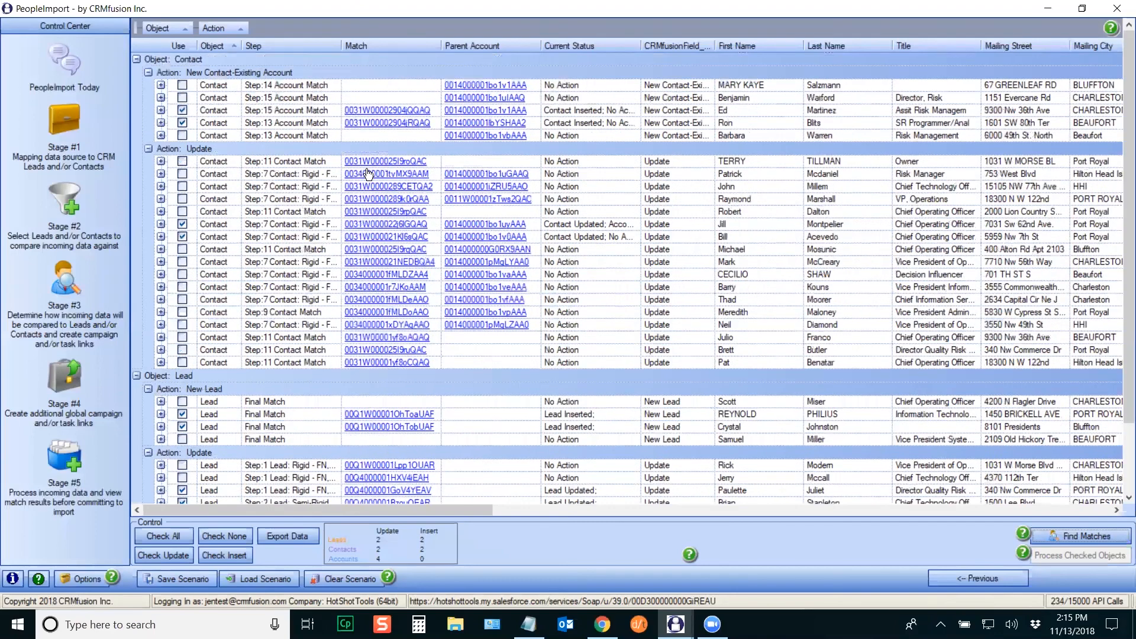
pyautogui.click(380, 112)
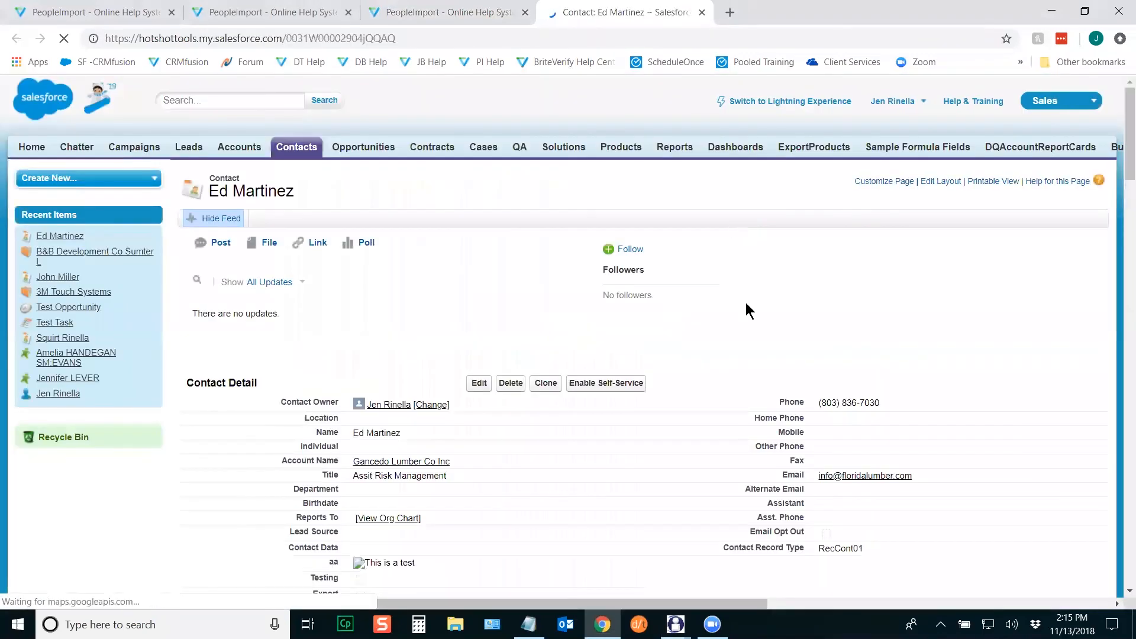
# Step: Dismiss the Lightning Experience prompt and scroll to the contact's Description value
pyautogui.moveTo(1129, 131); pyautogui.dragTo(1129, 160)
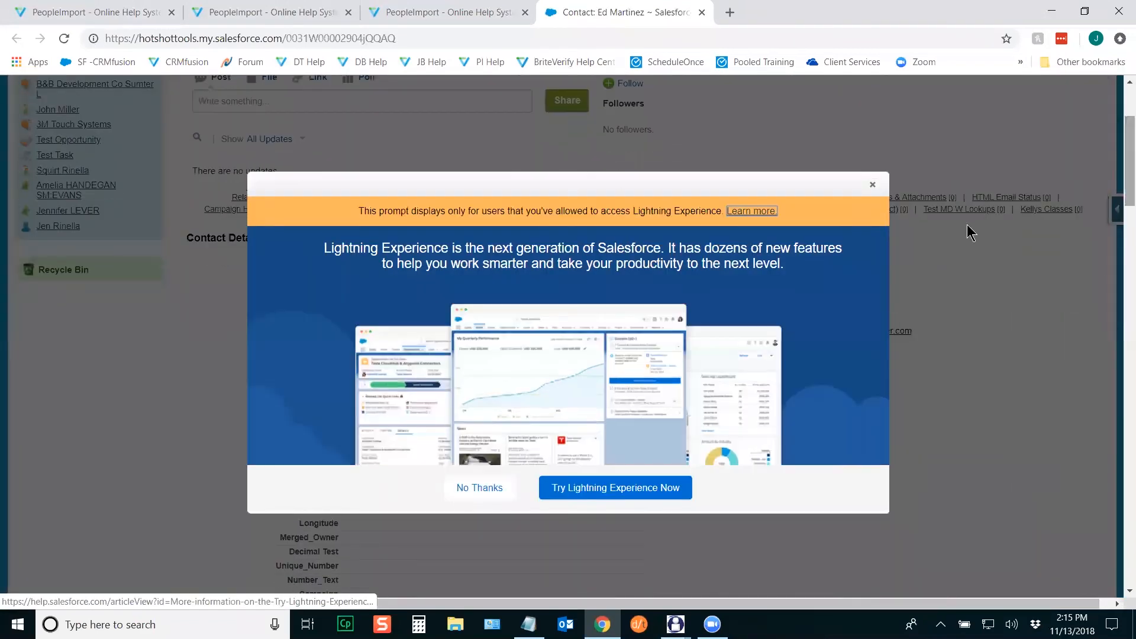
pyautogui.click(872, 185)
pyautogui.scroll(-3, 1117, 202)
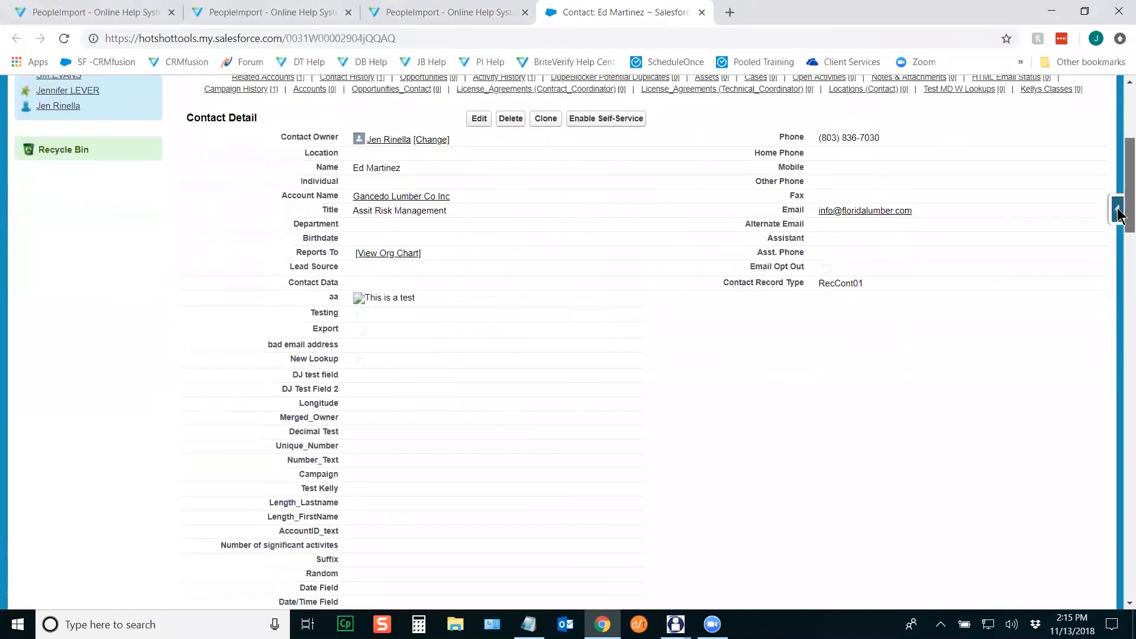
pyautogui.scroll(-3, 1119, 225)
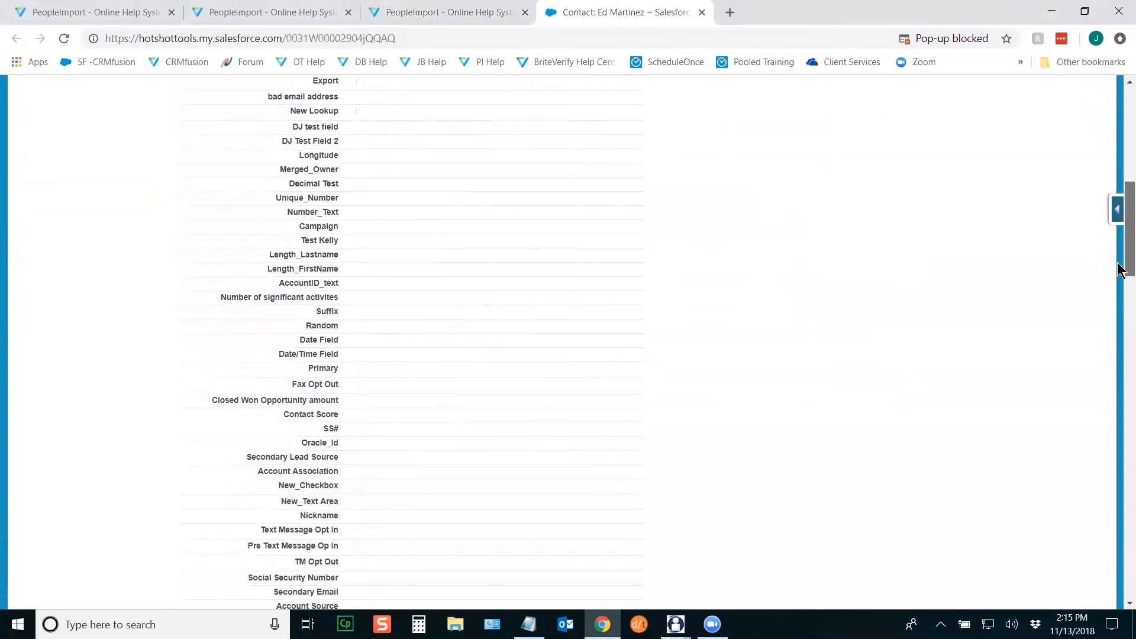
pyautogui.scroll(6, 1119, 195)
pyautogui.scroll(-12, 1119, 201)
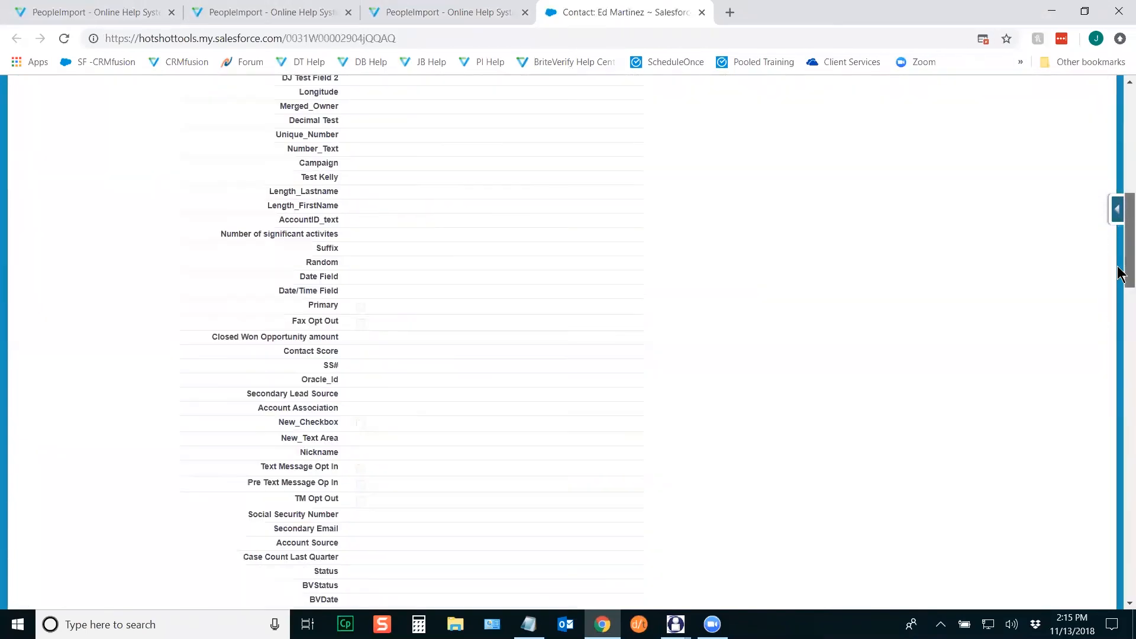
pyautogui.scroll(-5, 1120, 320)
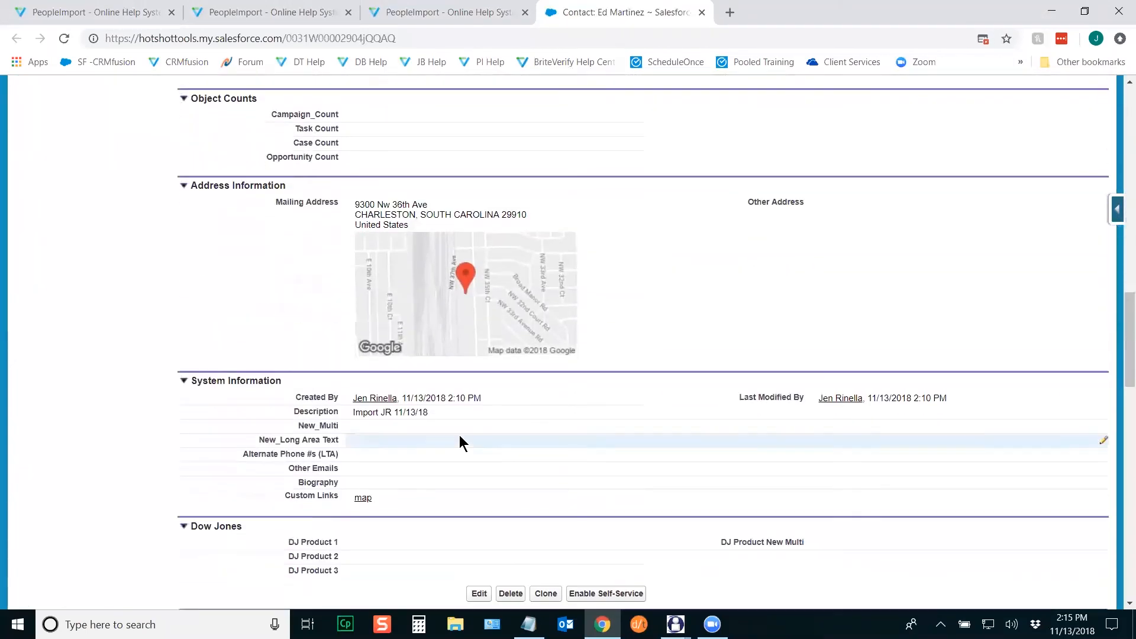
pyautogui.doubleClick(433, 411)
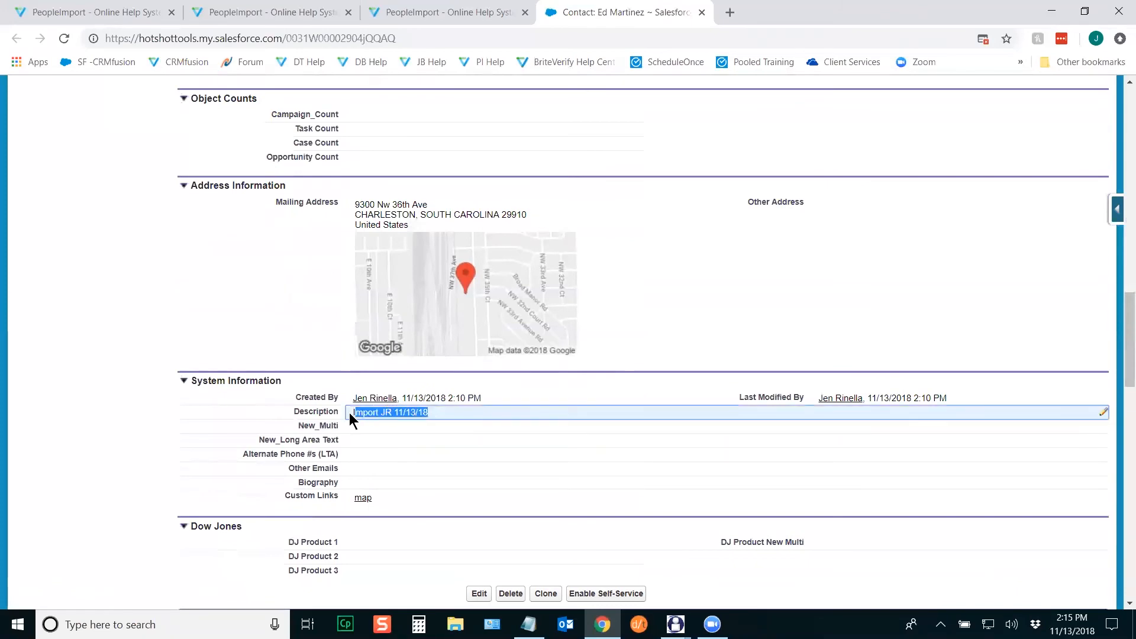
# Step: View the November's Class task, then return and scroll down to Campaign History
pyautogui.moveTo(1120, 317); pyautogui.dragTo(1120, 401)
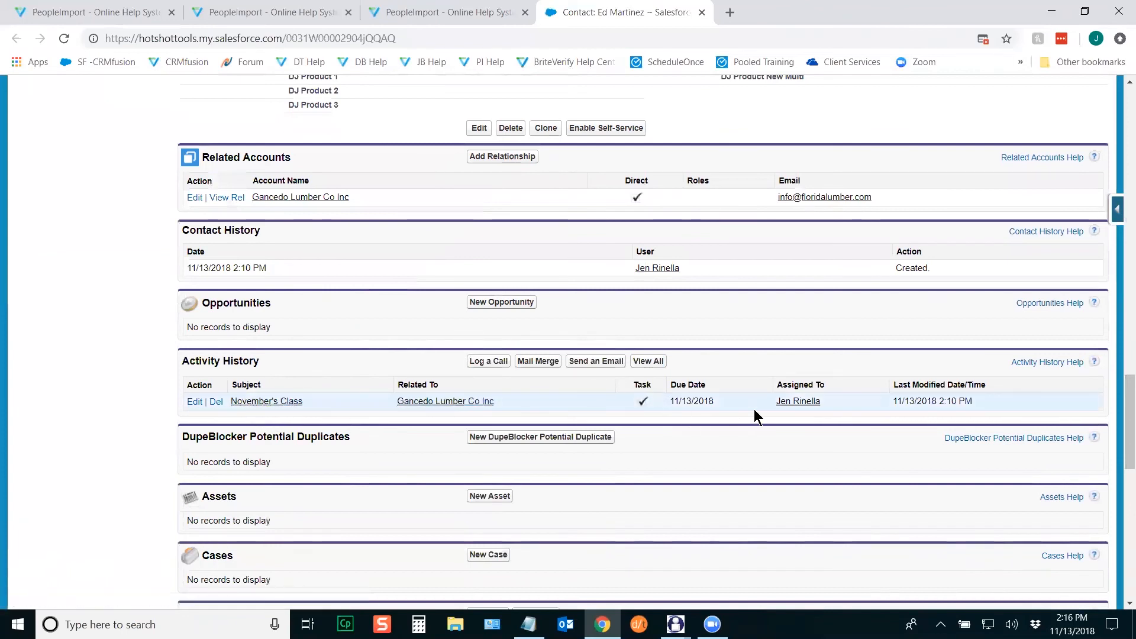
pyautogui.click(289, 401)
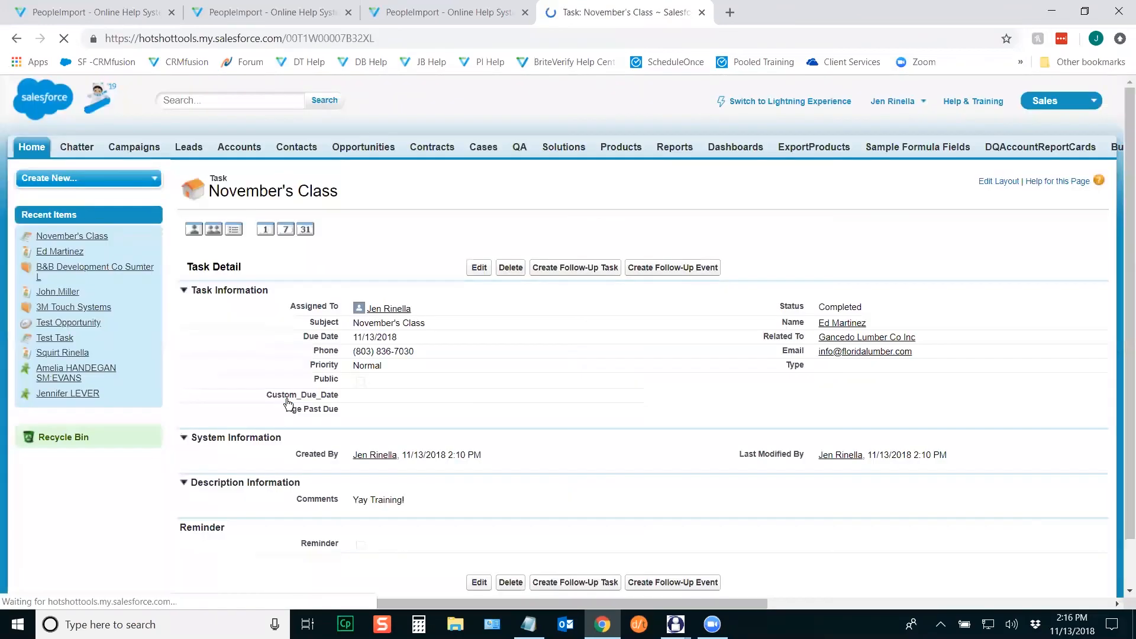
pyautogui.click(16, 38)
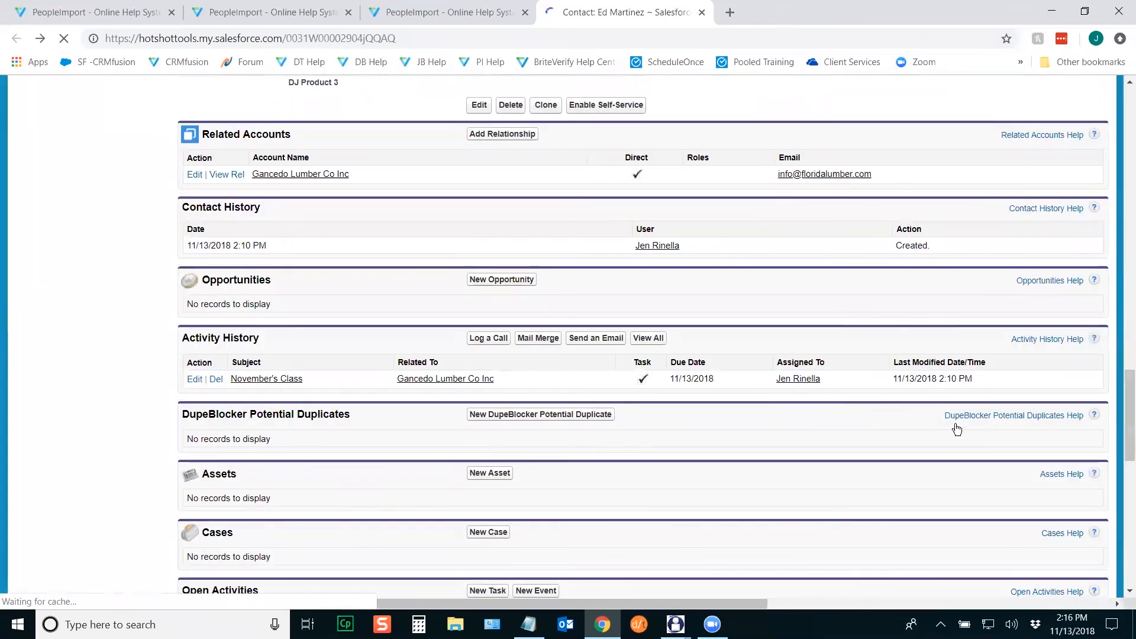
pyautogui.moveTo(1116, 448); pyautogui.dragTo(1120, 491)
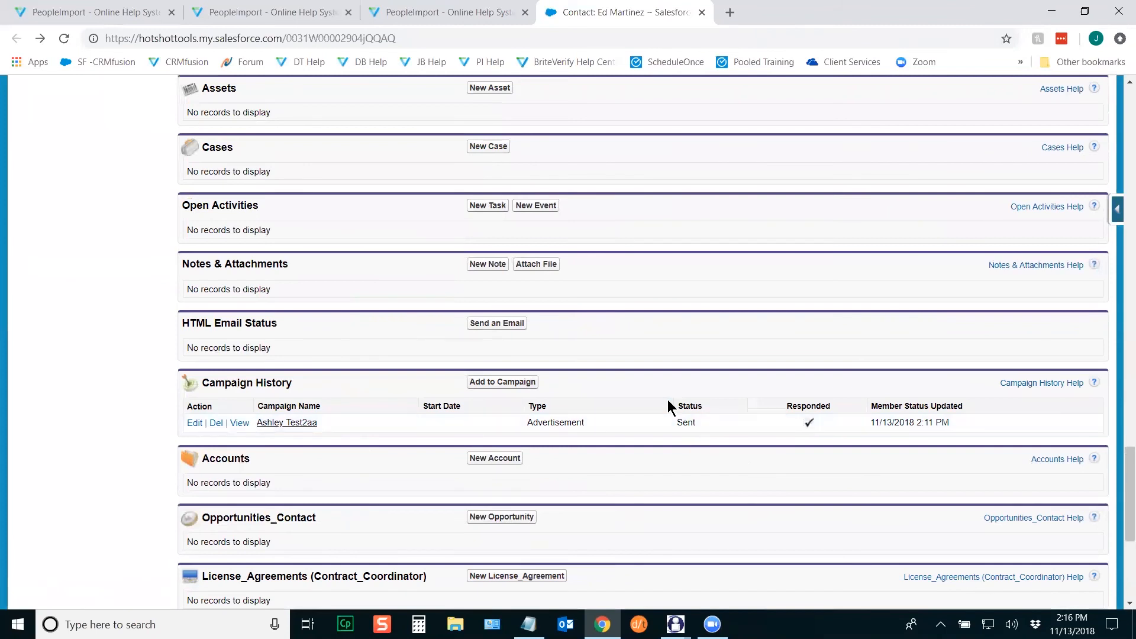
# Step: Close the Salesforce tab and open the next updated contact's matched record from PeopleImport
pyautogui.click(701, 12)
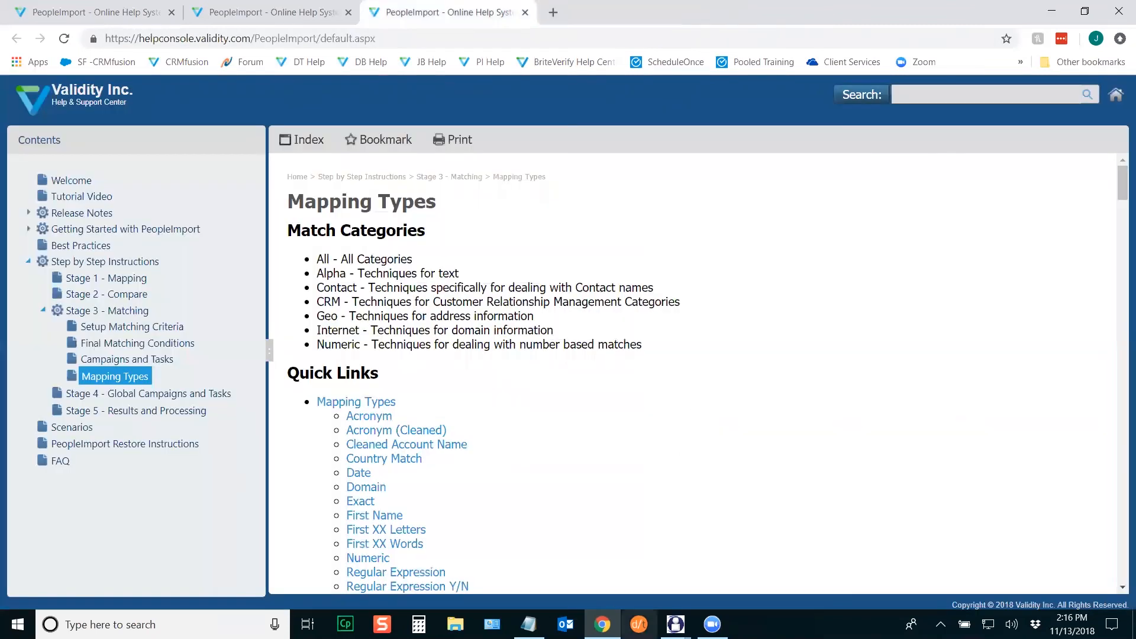
pyautogui.moveTo(676, 624)
pyautogui.click(760, 589)
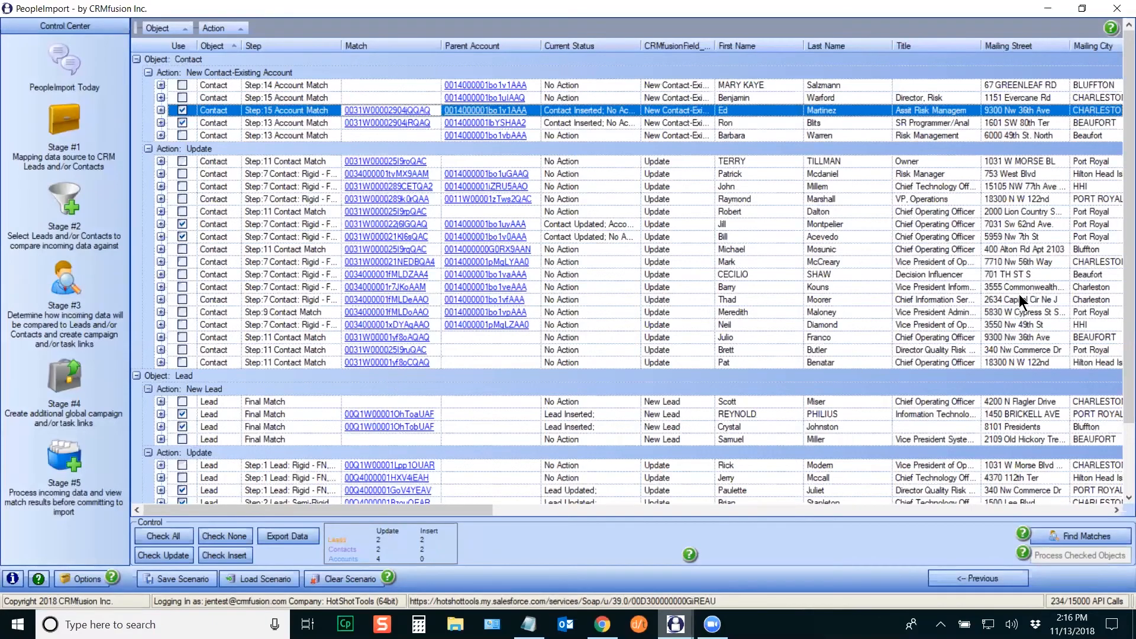
pyautogui.scroll(-3, 1120, 284)
pyautogui.scroll(-1, 1120, 287)
pyautogui.click(409, 158)
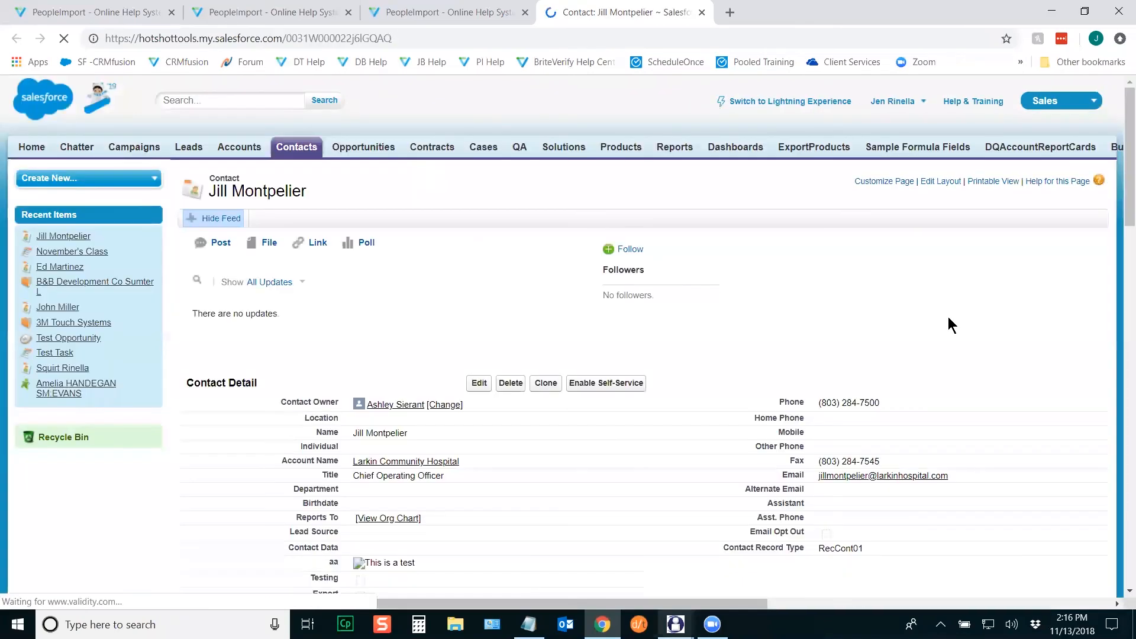
# Step: Mark the 'Import JR 11/13/18' description note, check activity and campaign history, then close the tab
pyautogui.moveTo(1120, 126); pyautogui.dragTo(1120, 330)
pyautogui.moveTo(431, 251); pyautogui.dragTo(352, 251)
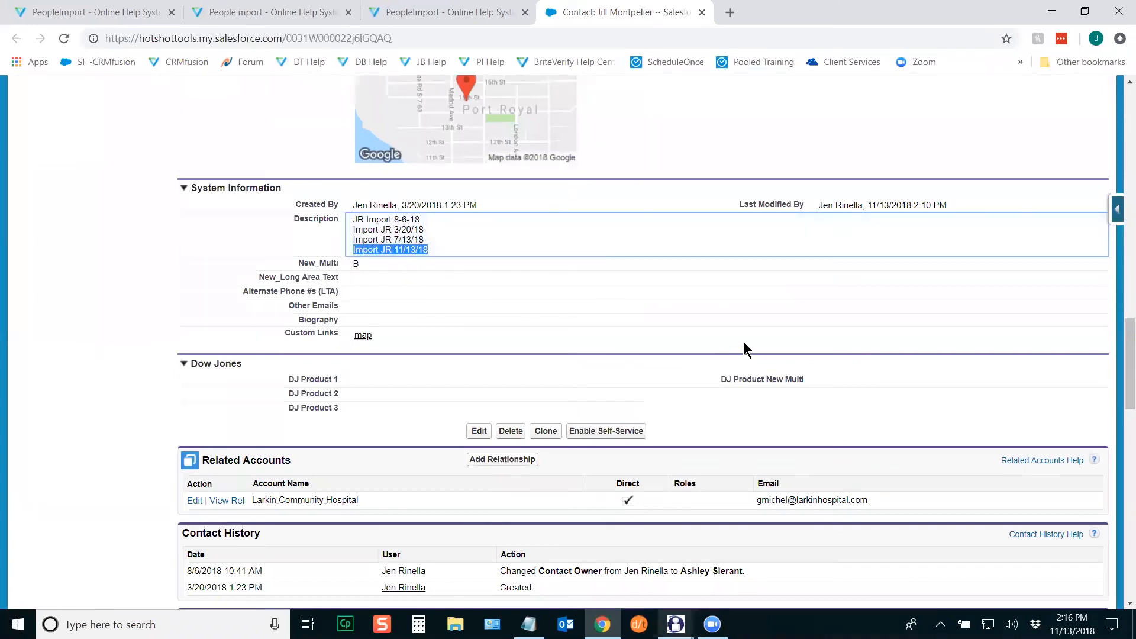
pyautogui.moveTo(1122, 362); pyautogui.dragTo(1121, 447)
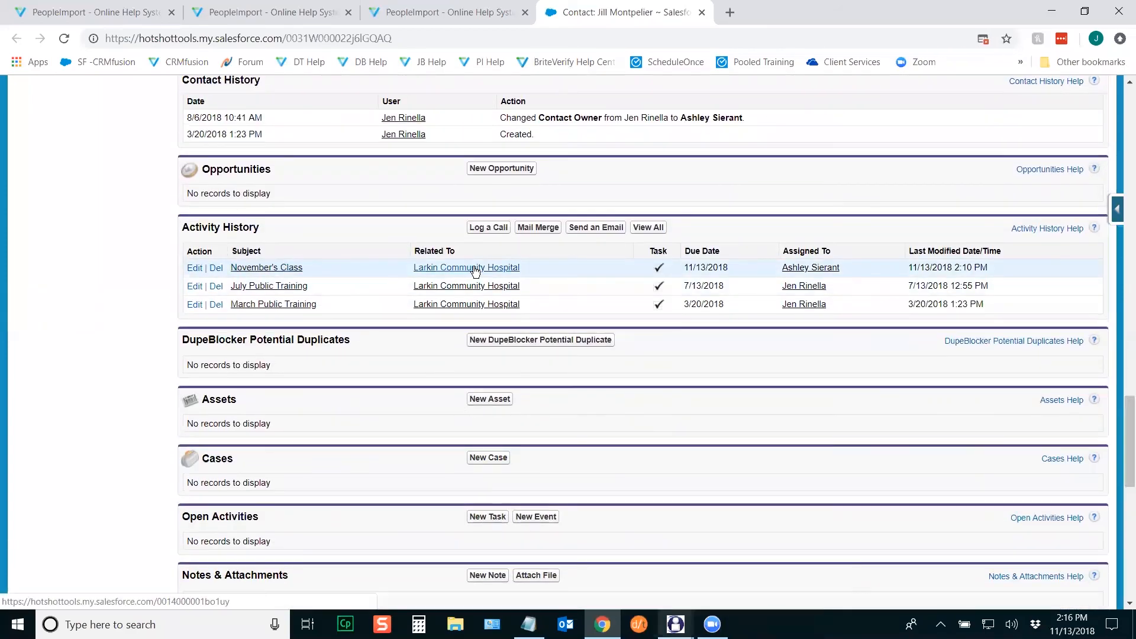
pyautogui.moveTo(1122, 426); pyautogui.dragTo(1121, 478)
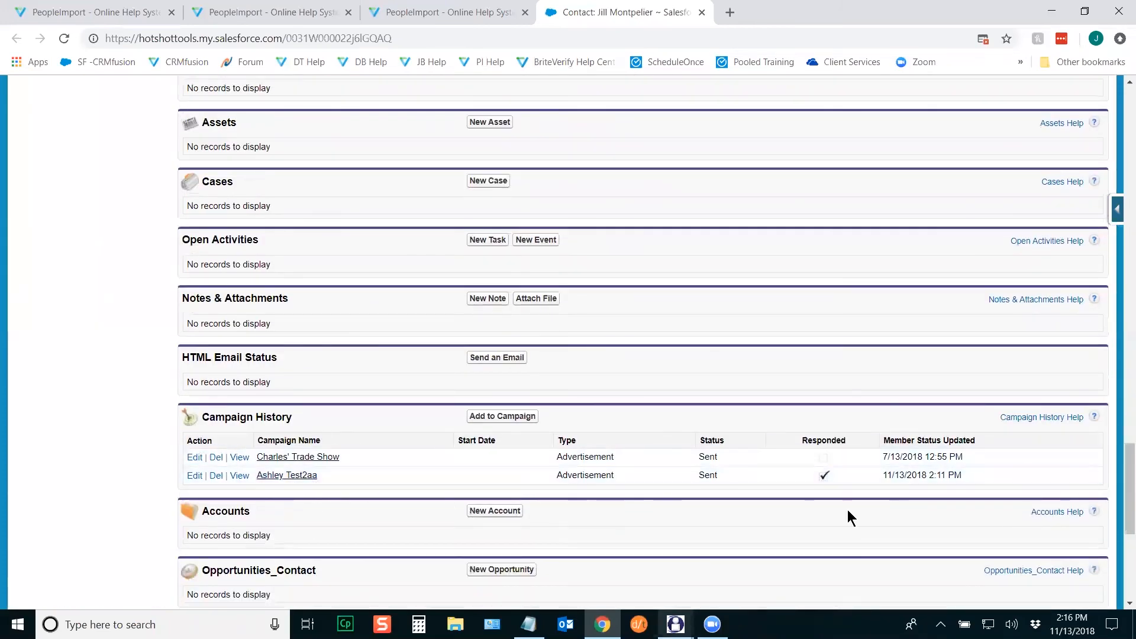
pyautogui.click(701, 12)
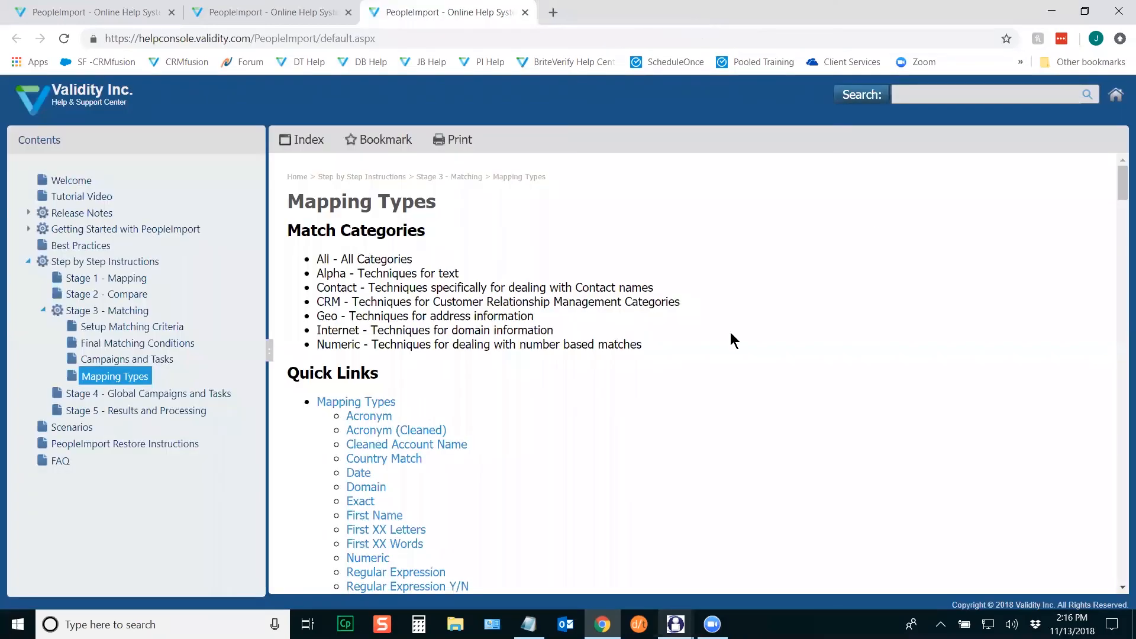
# Step: Return to PeopleImport, scroll the results grid to the top and start Save Scenario
pyautogui.moveTo(675, 624)
pyautogui.click(741, 577)
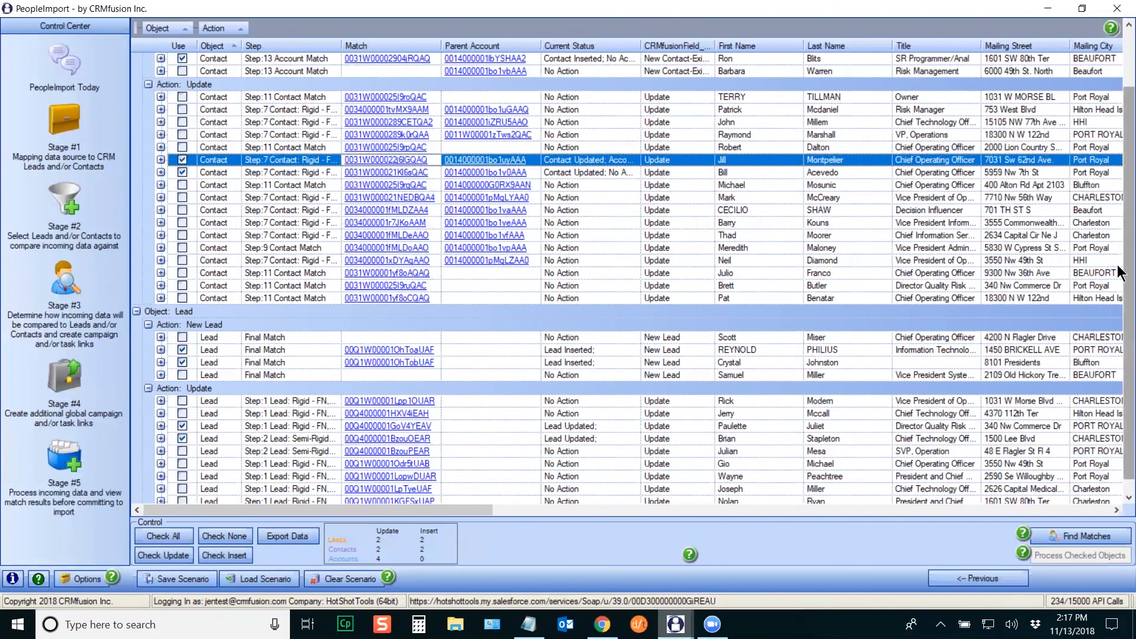
pyautogui.scroll(2, 1118, 200)
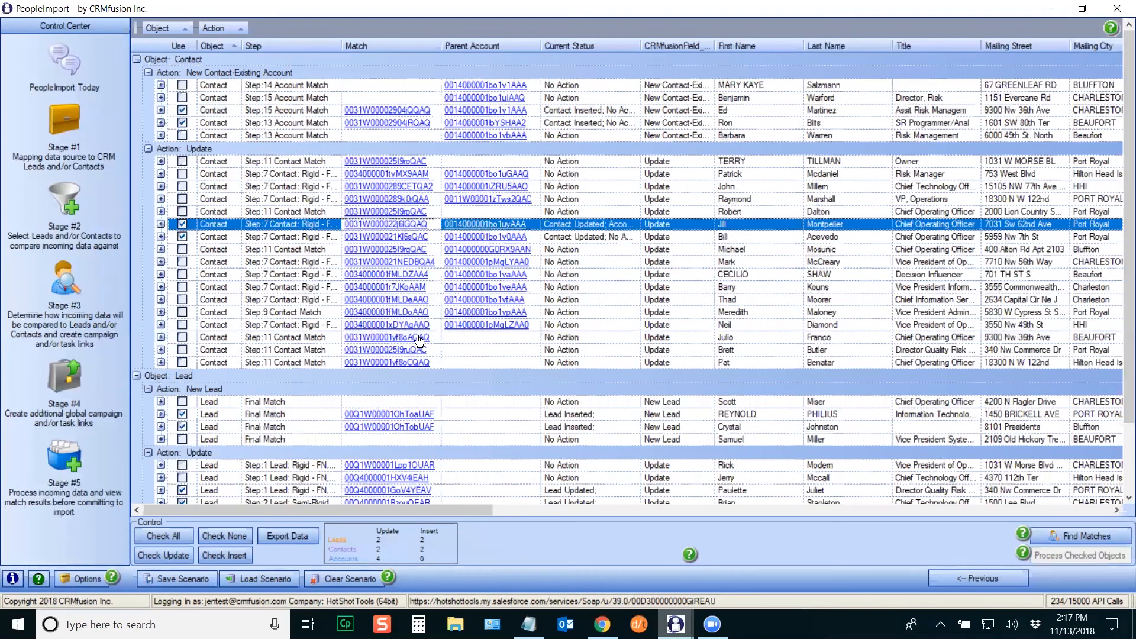
pyautogui.click(180, 581)
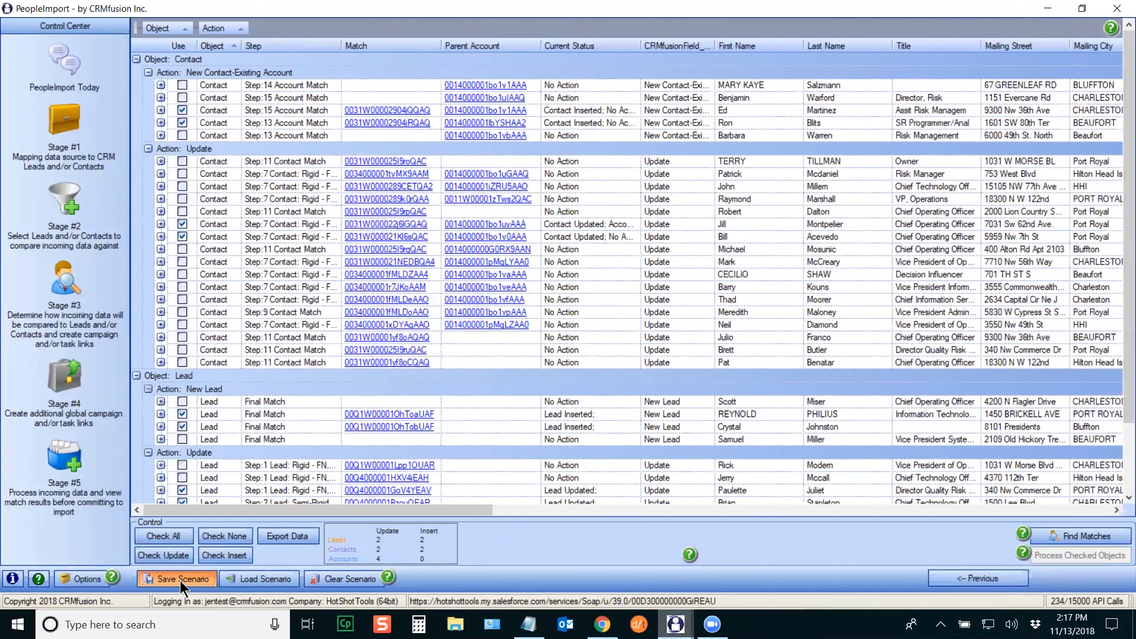
pyautogui.moveTo(278, 94); pyautogui.dragTo(428, 101)
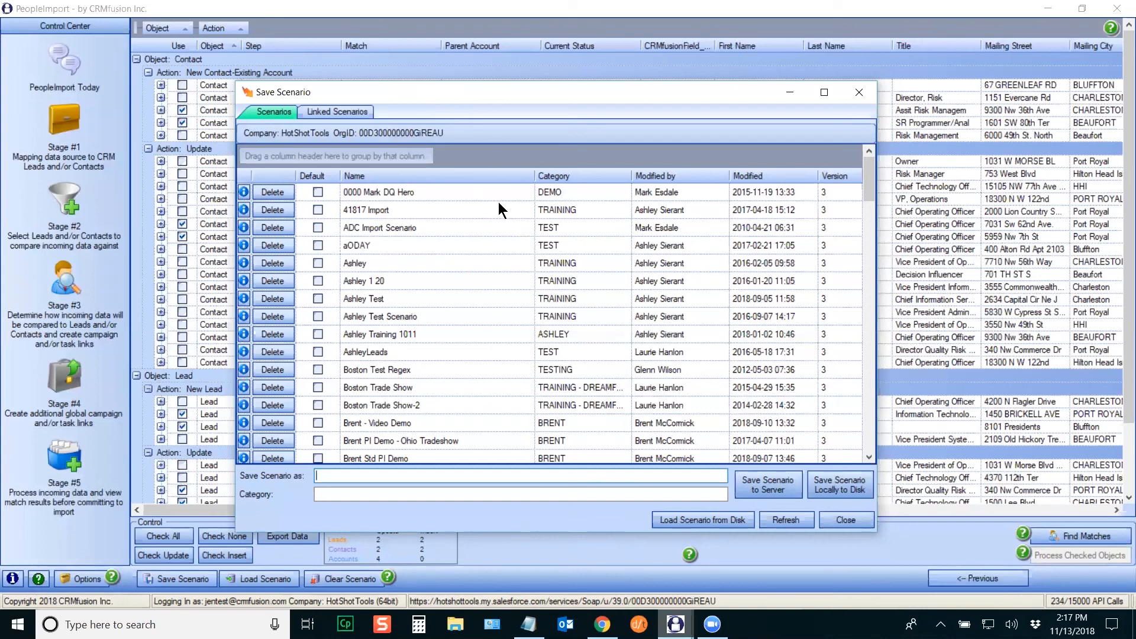
pyautogui.click(684, 173)
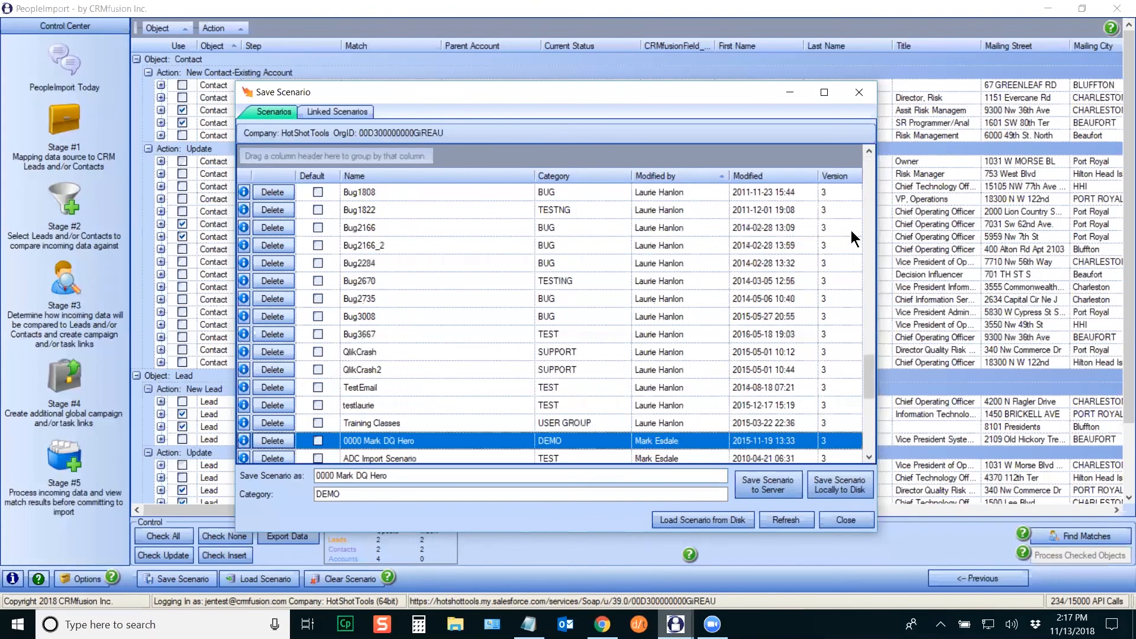
pyautogui.click(870, 408)
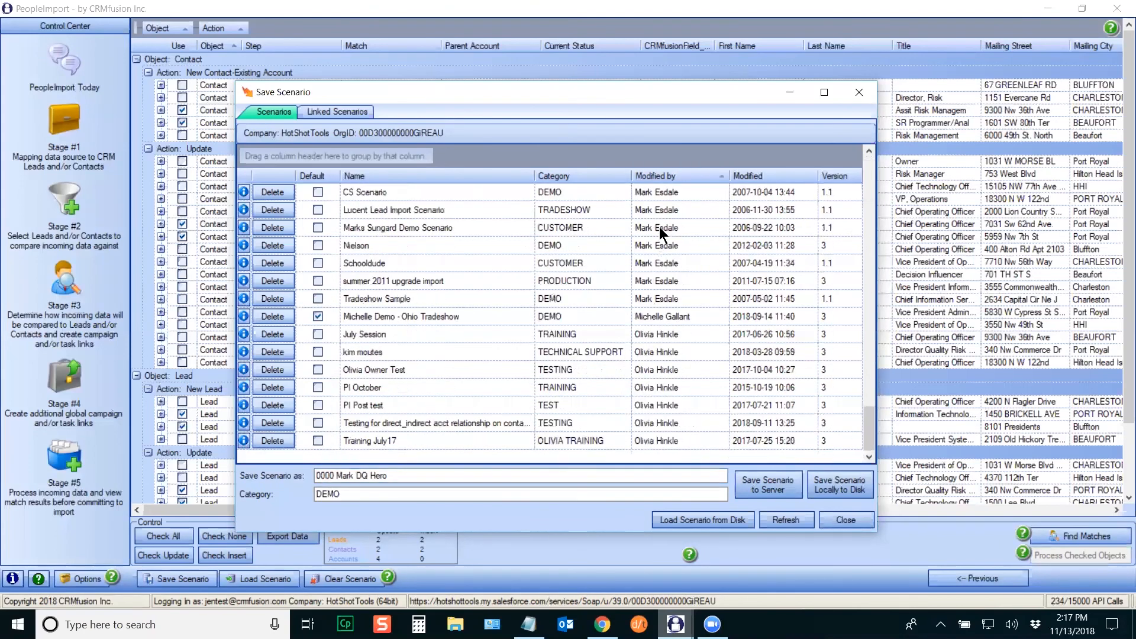
pyautogui.moveTo(867, 431); pyautogui.dragTo(873, 316)
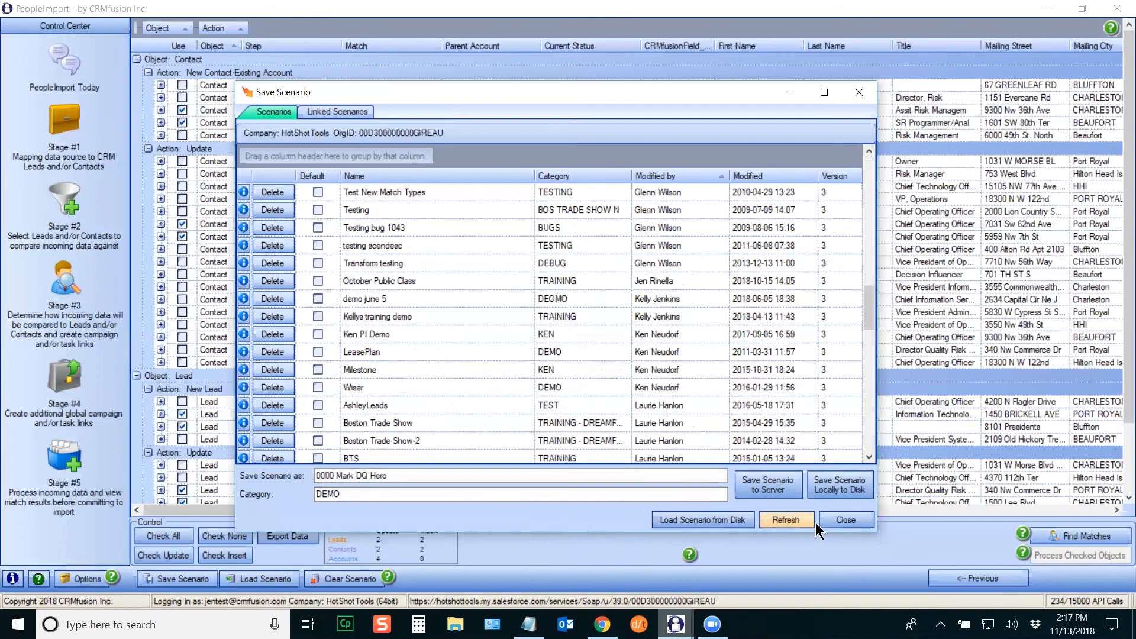
pyautogui.click(839, 518)
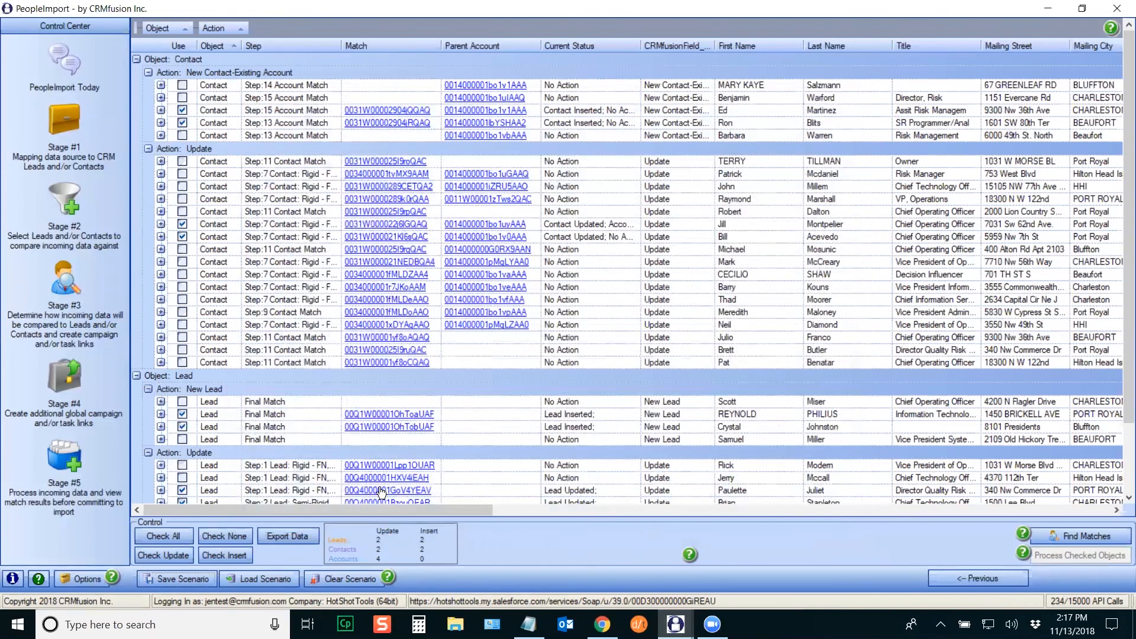
# Step: Review General Settings in Options, then bring up the Save Scenario window
pyautogui.click(72, 583)
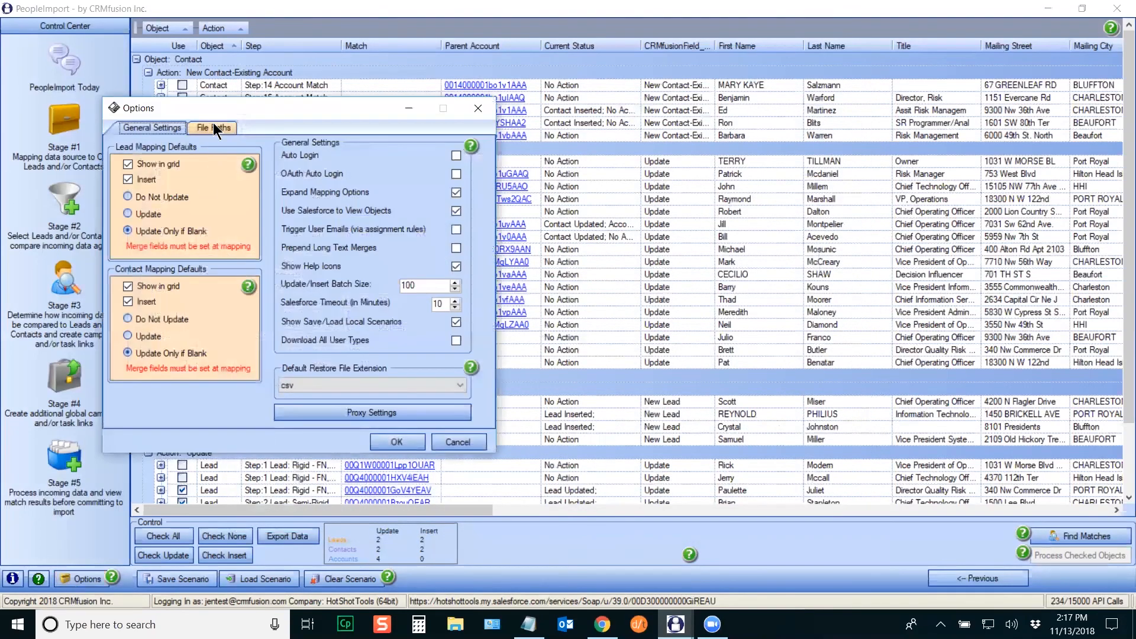
pyautogui.moveTo(218, 107); pyautogui.dragTo(378, 153)
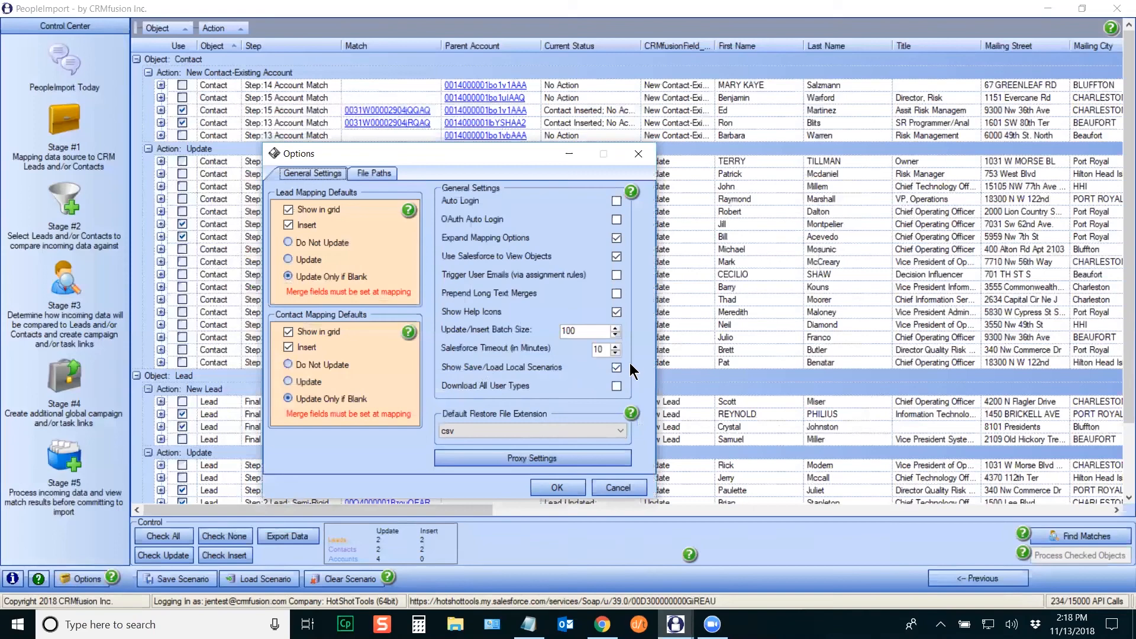
pyautogui.click(566, 490)
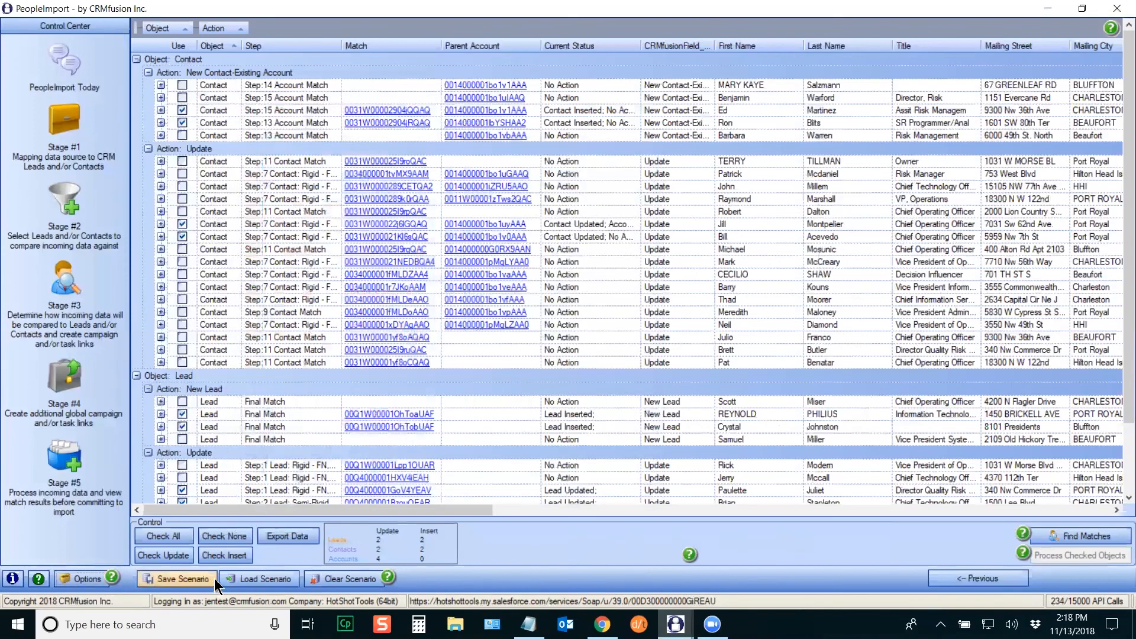
pyautogui.click(177, 580)
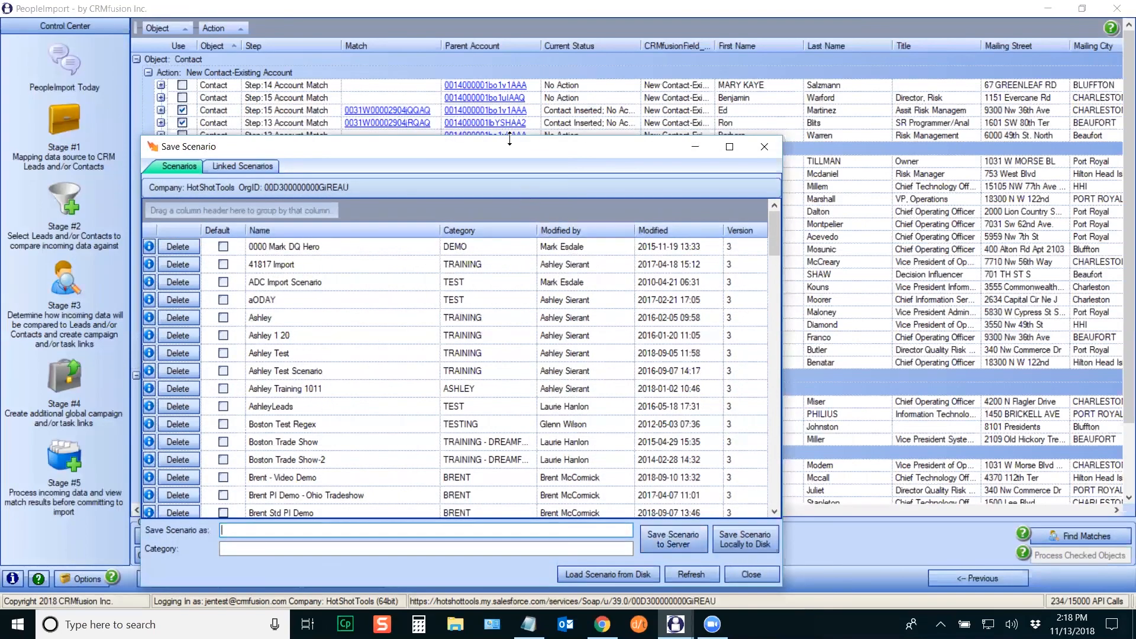
# Step: Name the scenario 'November Public Training' with category TRAINING
pyautogui.moveTo(518, 148); pyautogui.dragTo(559, 102)
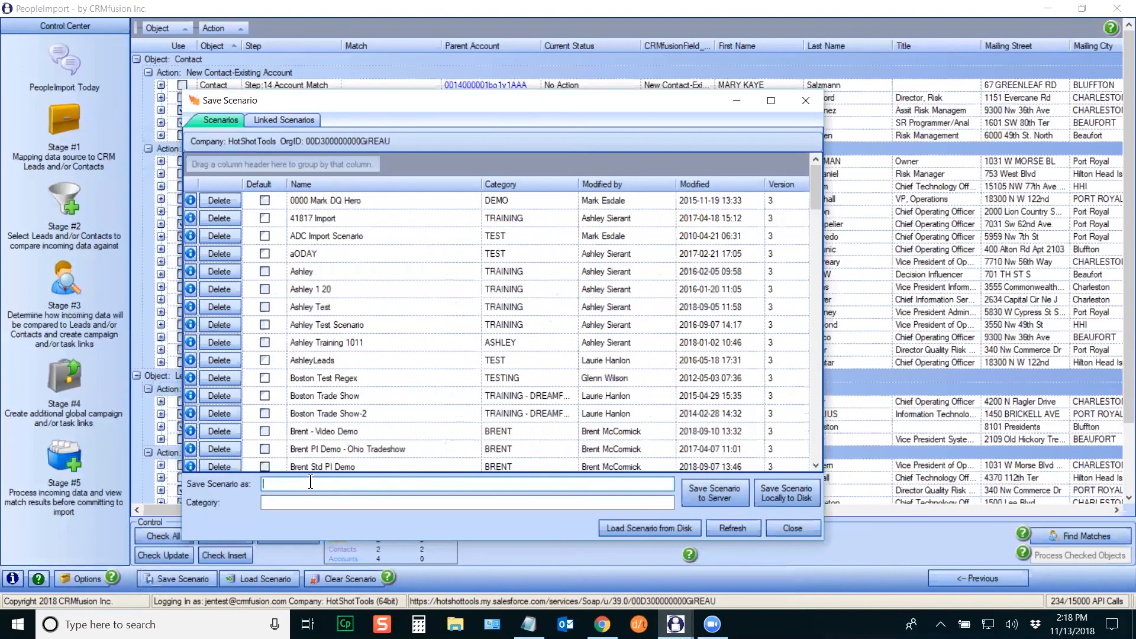
pyautogui.write('November Public Tarin')
pyautogui.press('BackSpace')
pyautogui.press('BackSpace')
pyautogui.press('BackSpace')
pyautogui.press('BackSpace')
pyautogui.write('raining')
pyautogui.press('Tab')
pyautogui.write('TRA')
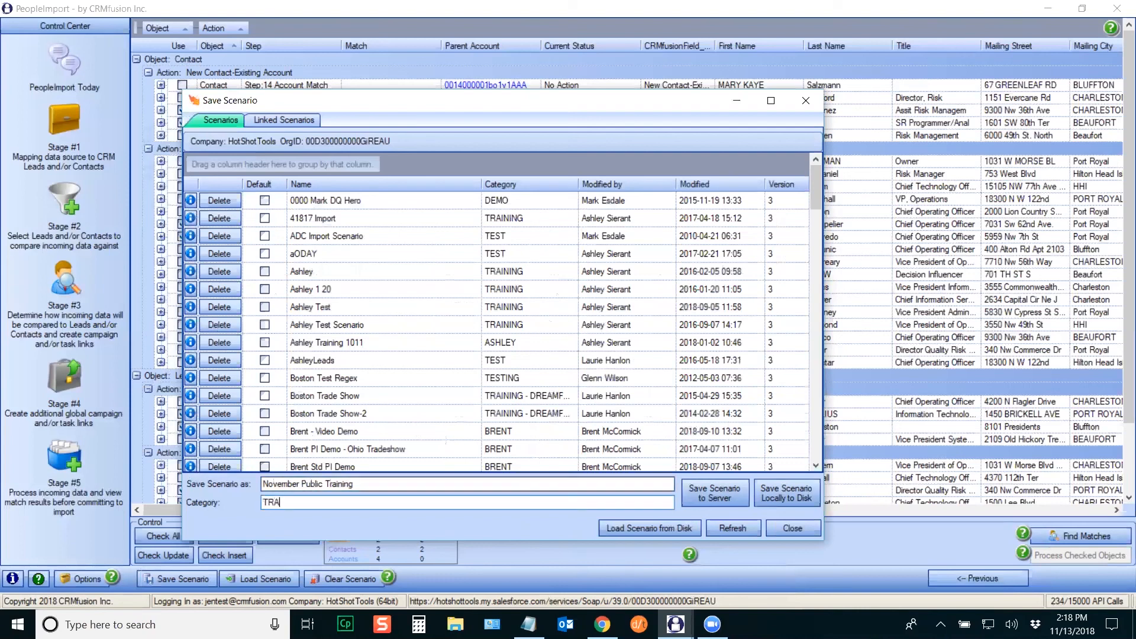
pyautogui.write('INING')
# Step: Save the scenario to disk as 'November Class' and also to the server
pyautogui.click(799, 494)
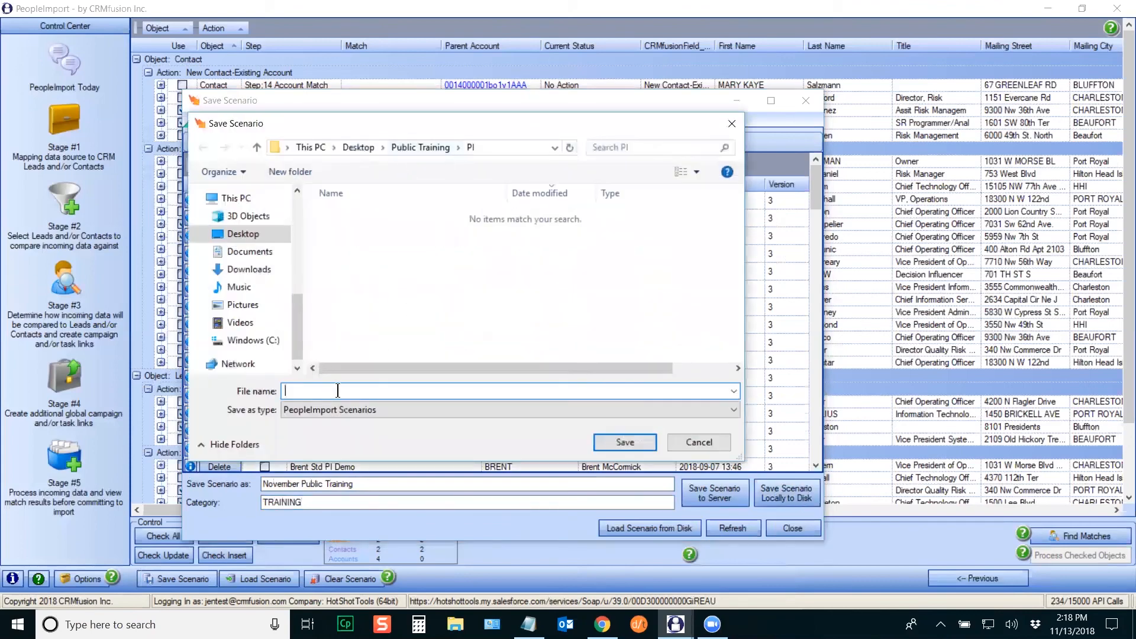
pyautogui.write('November Class')
pyautogui.click(616, 446)
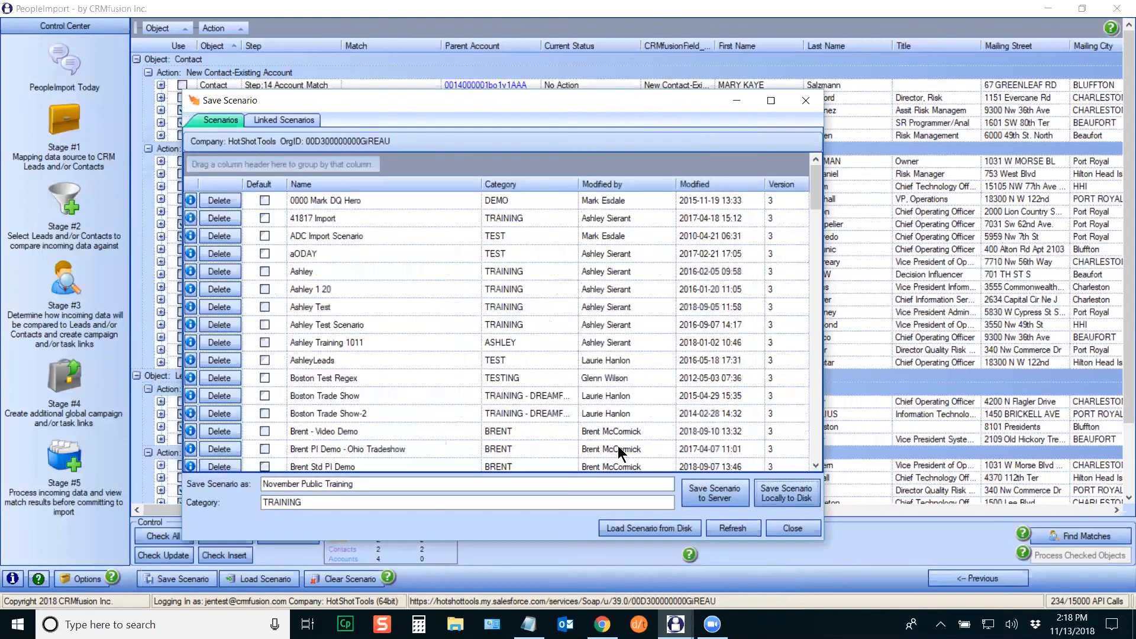
pyautogui.click(716, 488)
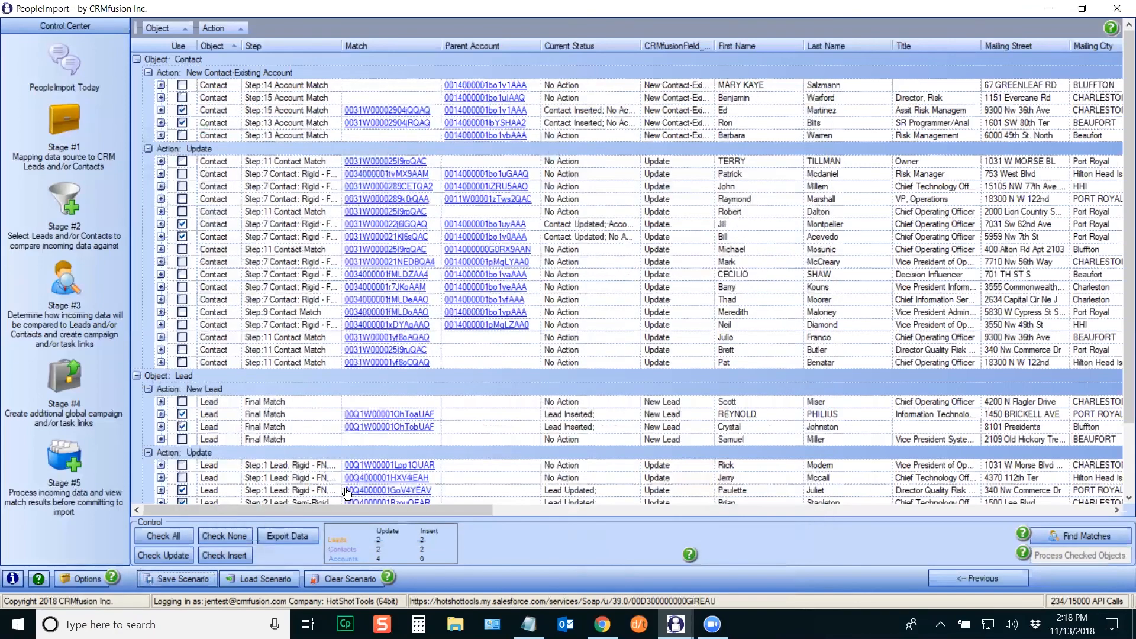
# Step: Clear the current scenario and list the saved scenarios sorted newest first
pyautogui.click(335, 585)
pyautogui.click(60, 118)
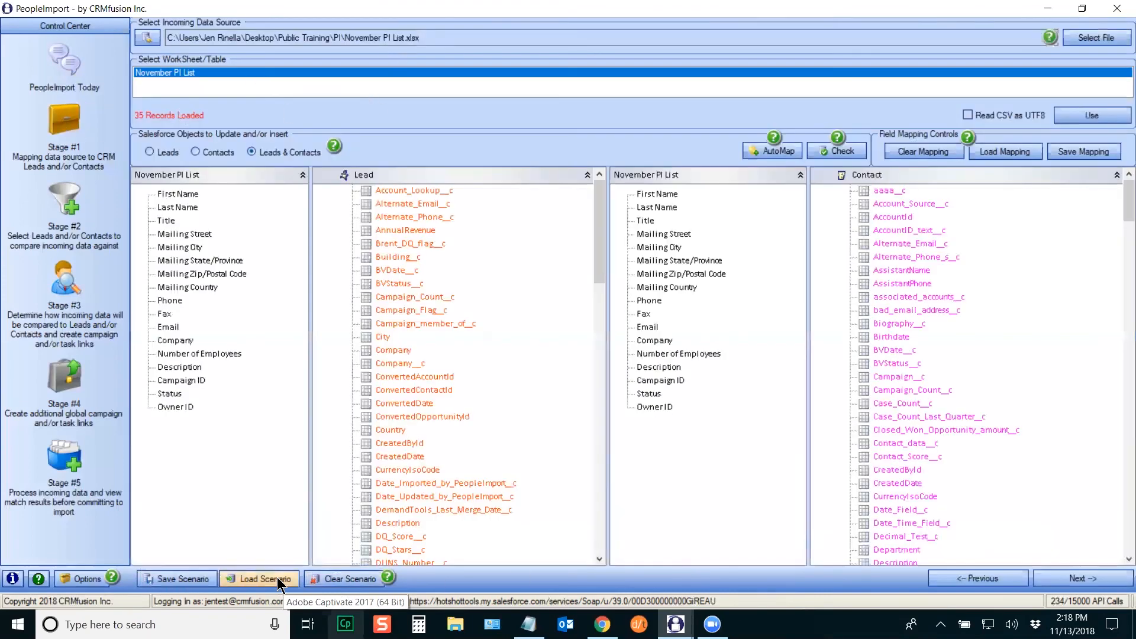
pyautogui.click(252, 584)
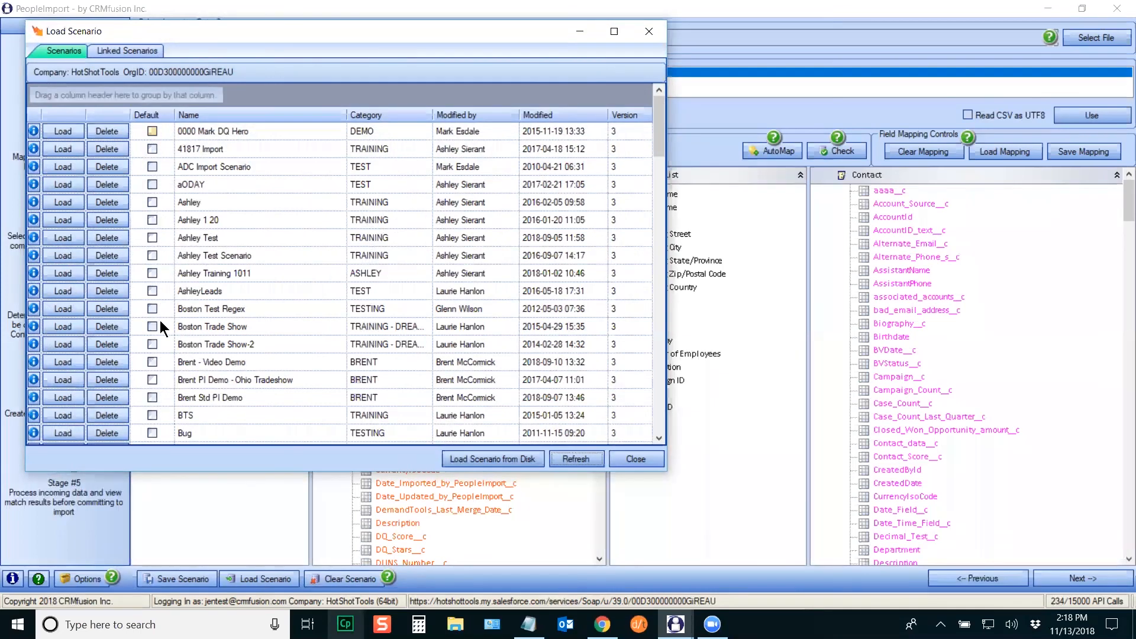
pyautogui.click(556, 115)
pyautogui.scroll(10, 577, 112)
pyautogui.click(577, 112)
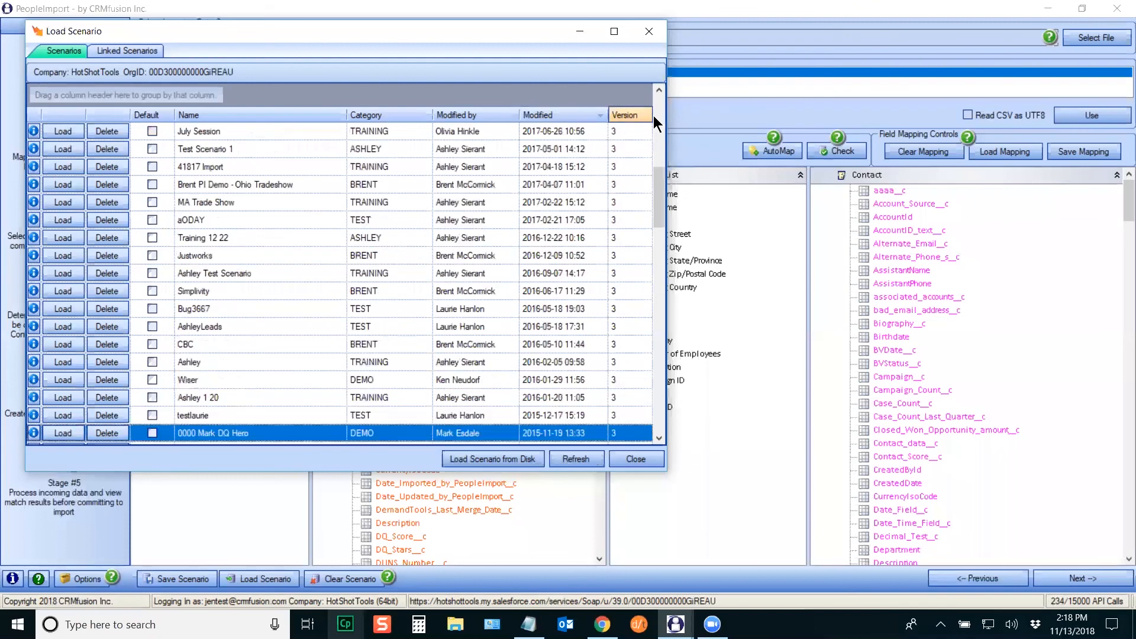
pyautogui.moveTo(661, 190); pyautogui.dragTo(654, 113)
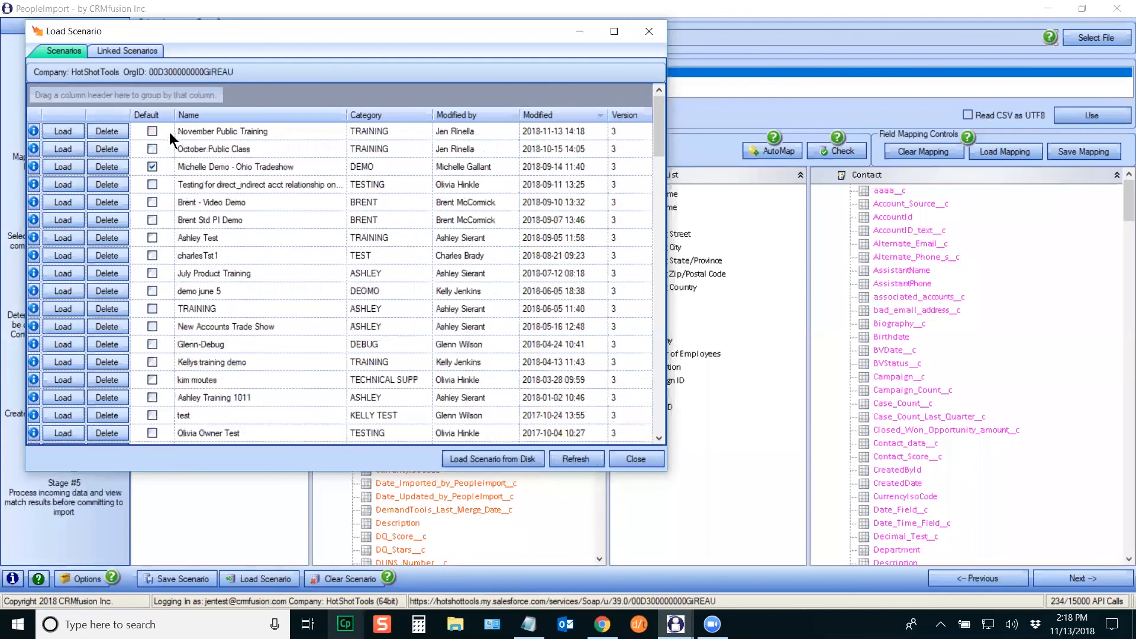
# Step: Load November Public Training from the server and advance to the Stage #5 match results
pyautogui.click(495, 459)
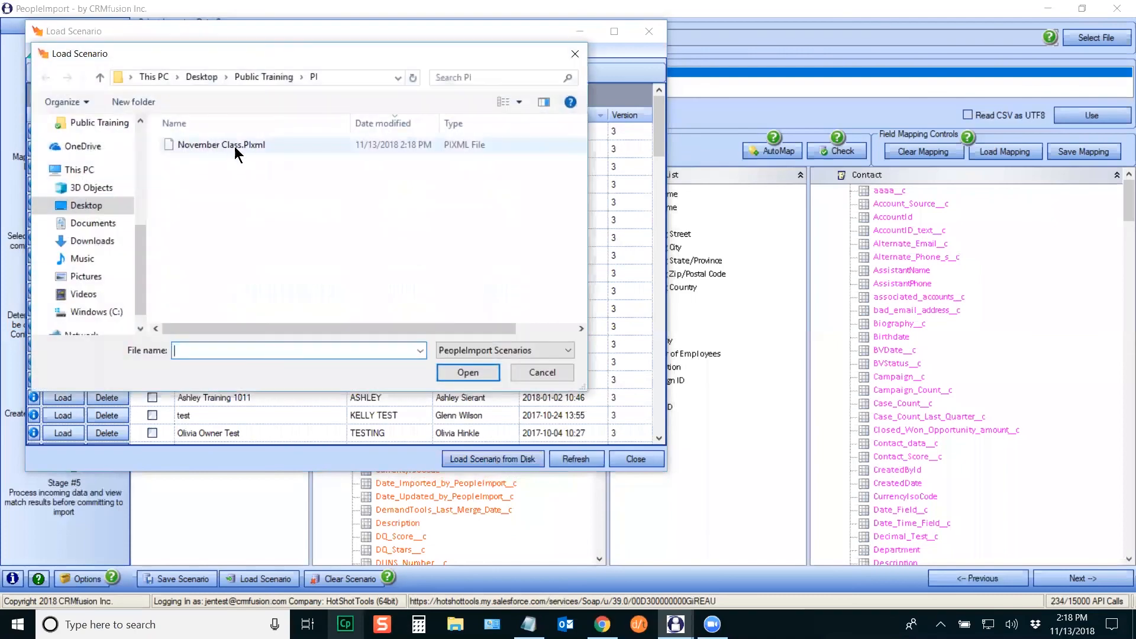
pyautogui.click(535, 373)
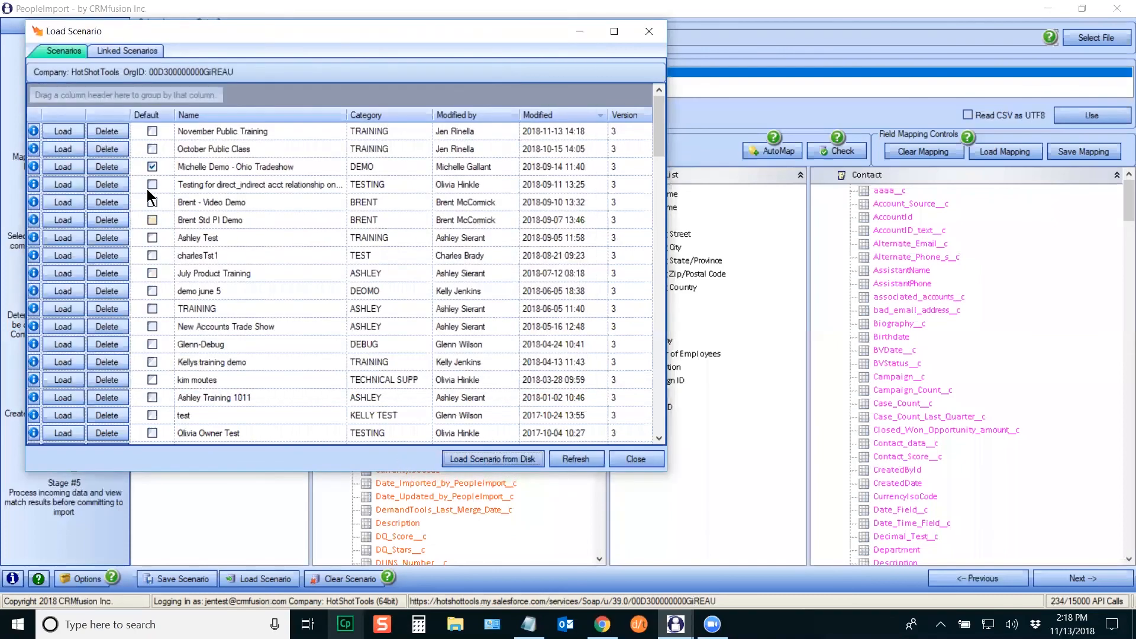
pyautogui.click(70, 128)
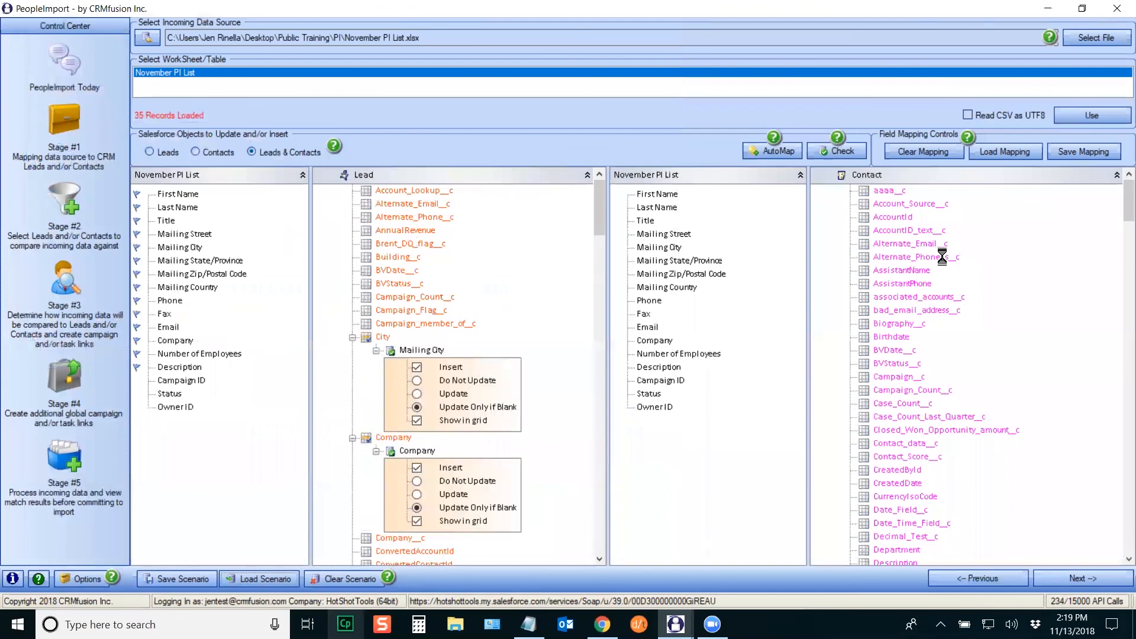
pyautogui.moveTo(1127, 193); pyautogui.dragTo(1123, 500)
pyautogui.click(80, 472)
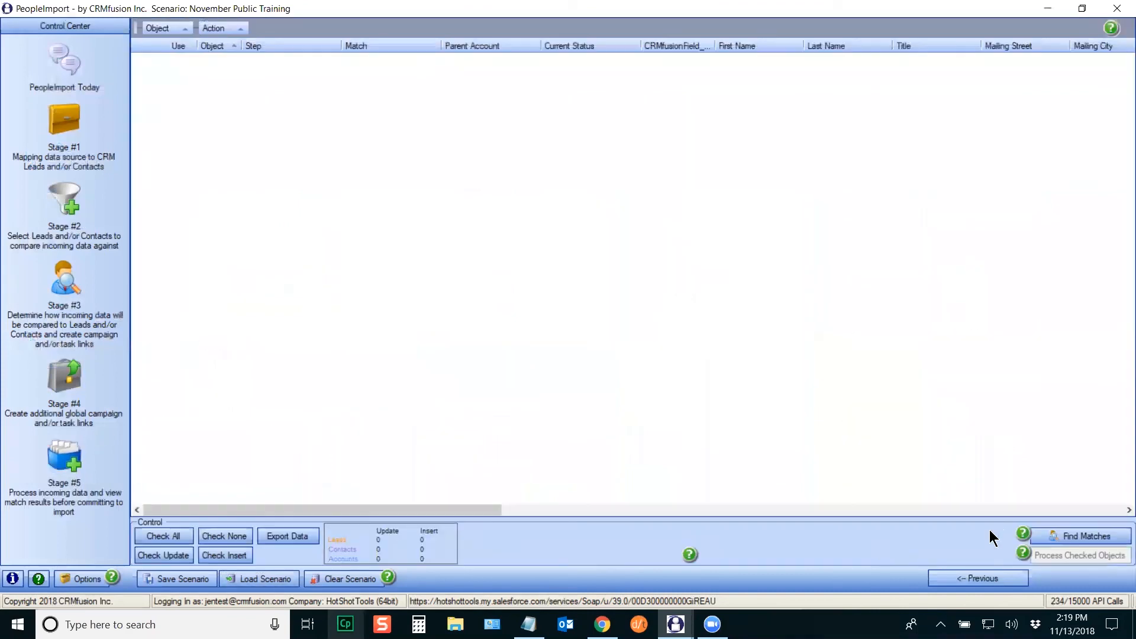
# Step: Find matches against Salesforce, auto-fit the Action column, then view the Mapping Types help page
pyautogui.click(1071, 536)
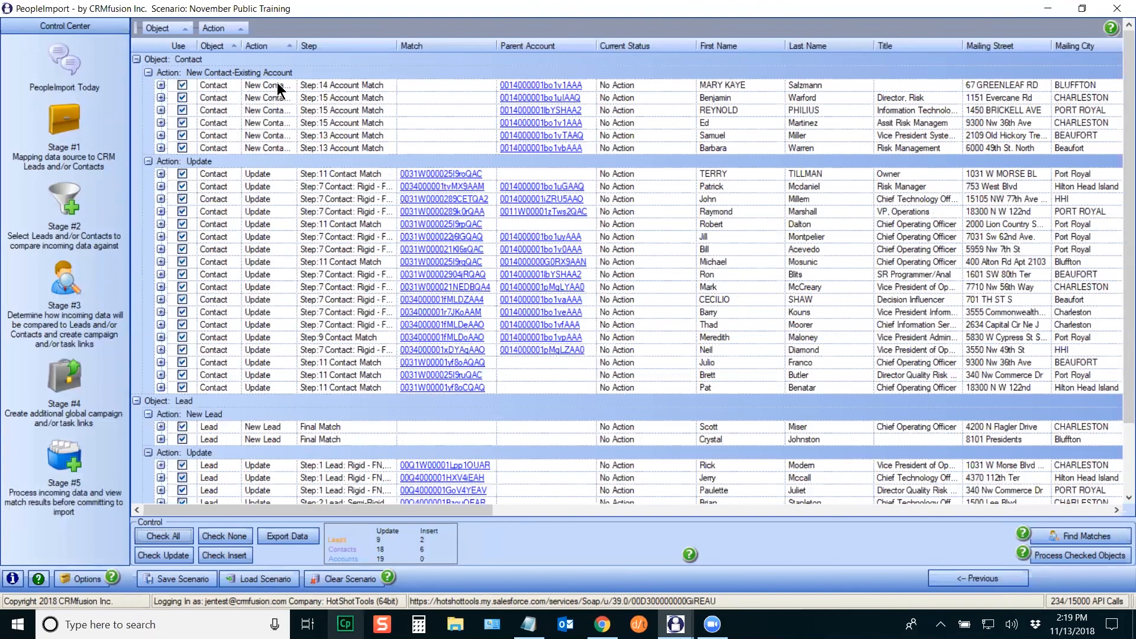
pyautogui.doubleClick(298, 46)
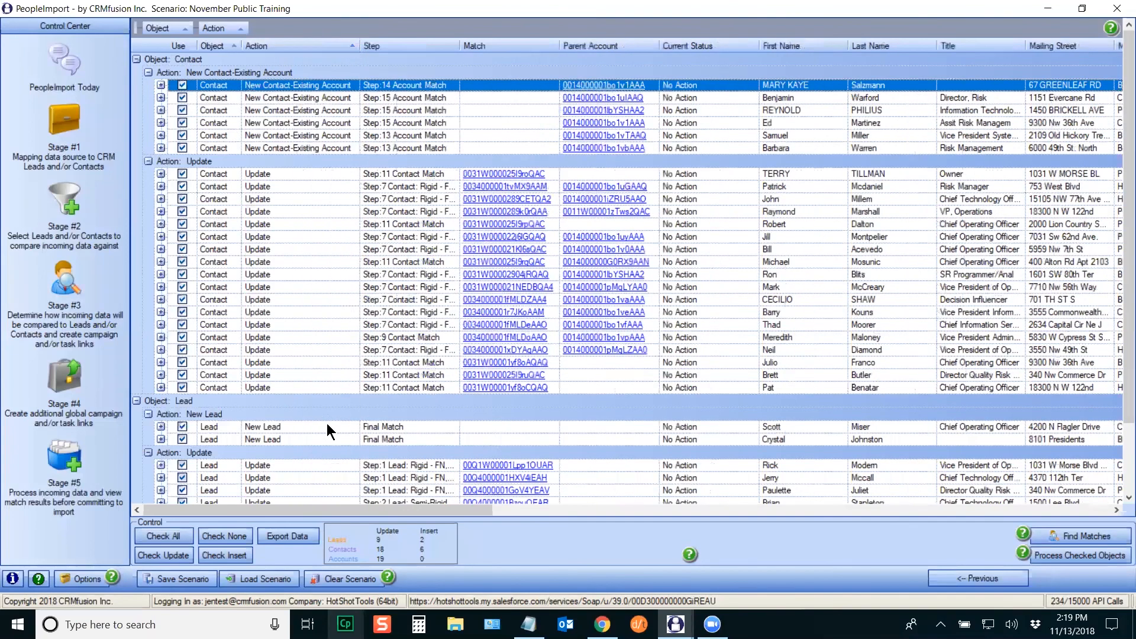
pyautogui.click(796, 109)
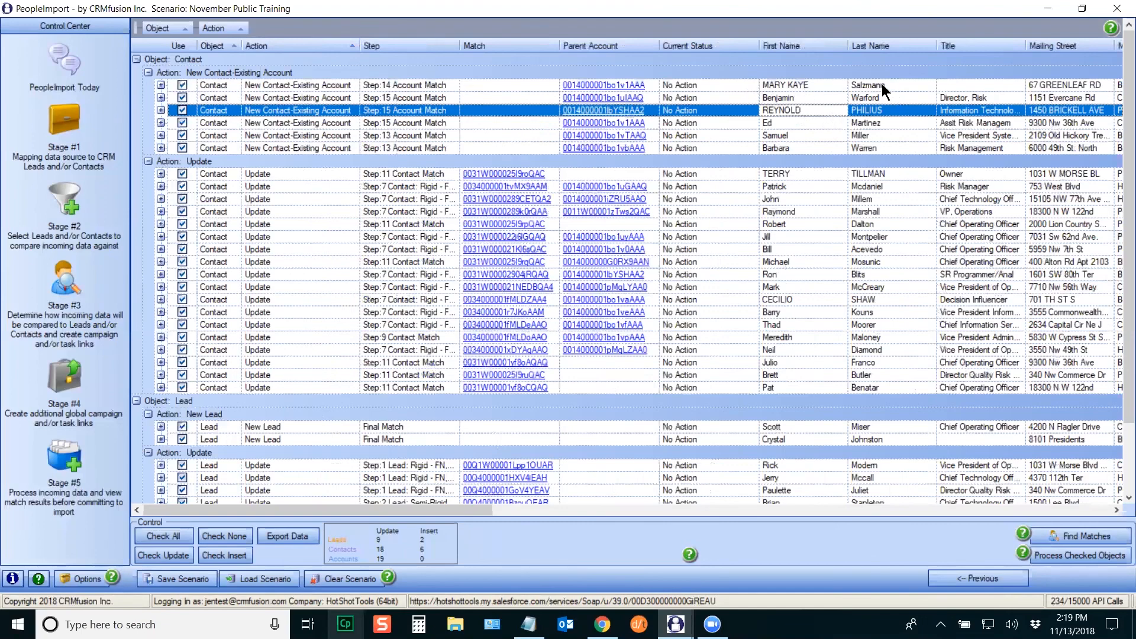
pyautogui.click(594, 618)
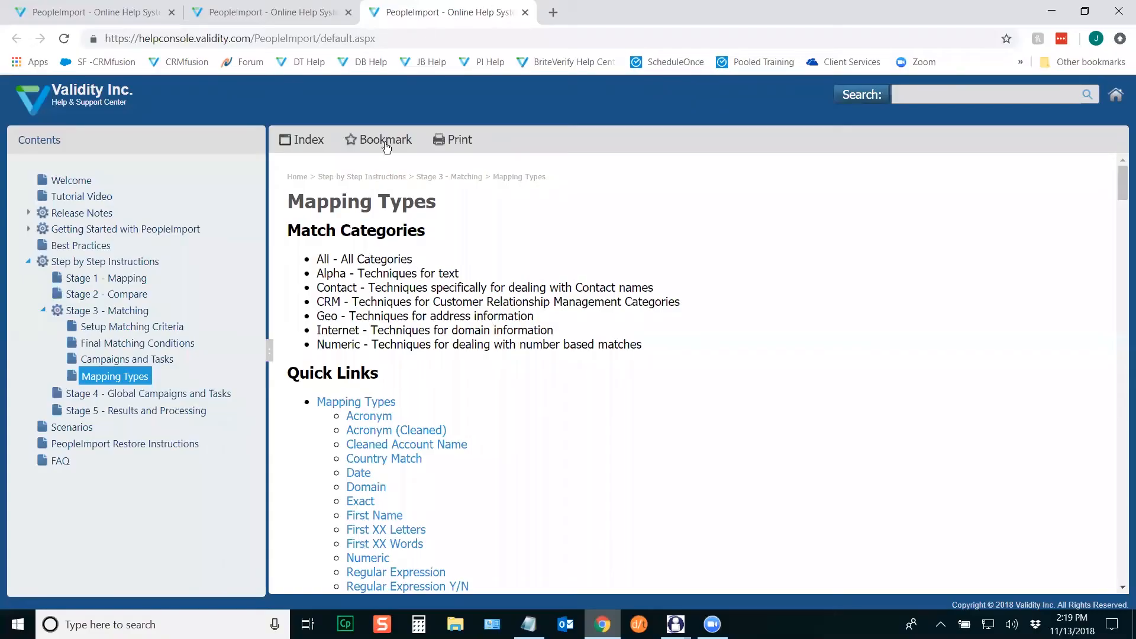
# Step: Open the matched parent account in Salesforce and search for the first contact's surname
pyautogui.click(593, 618)
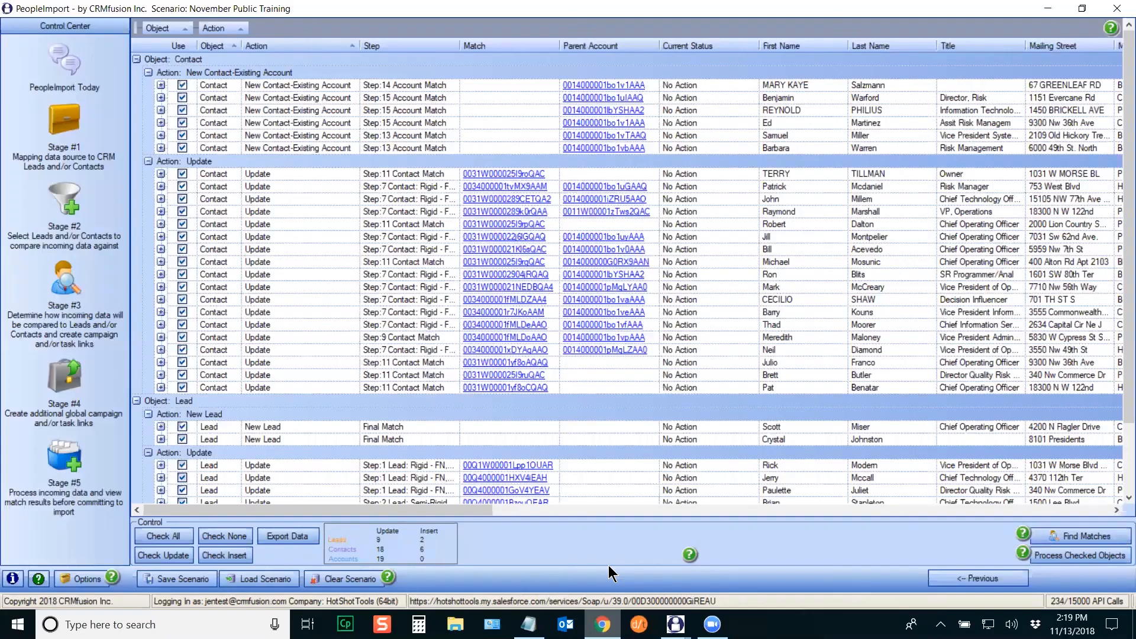
pyautogui.click(585, 111)
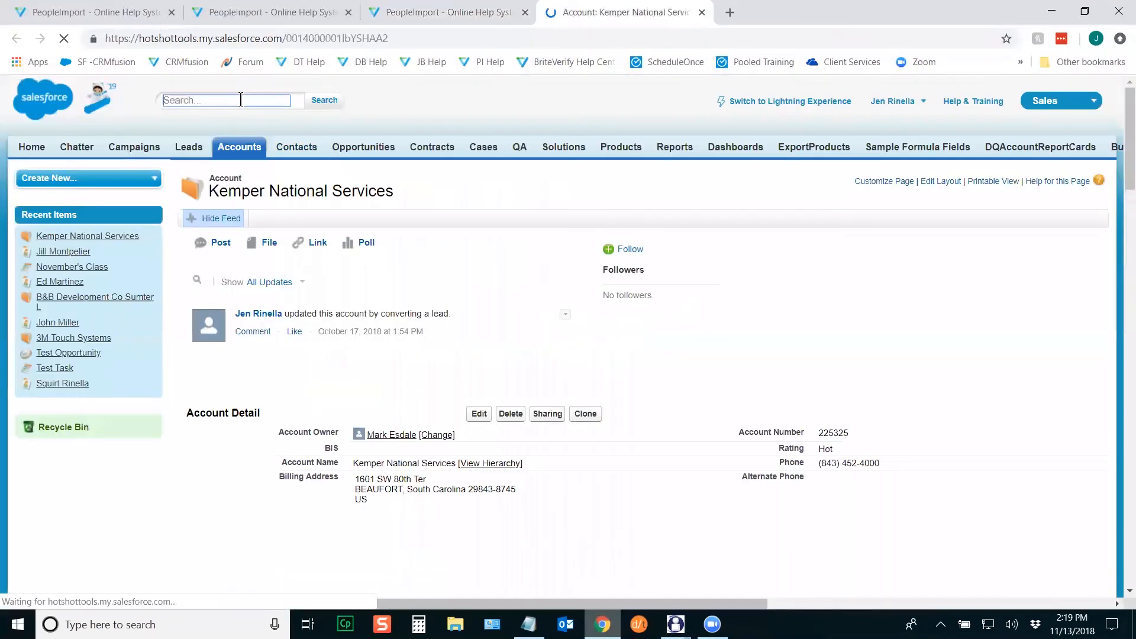
pyautogui.click(251, 100)
pyautogui.write('salzmann')
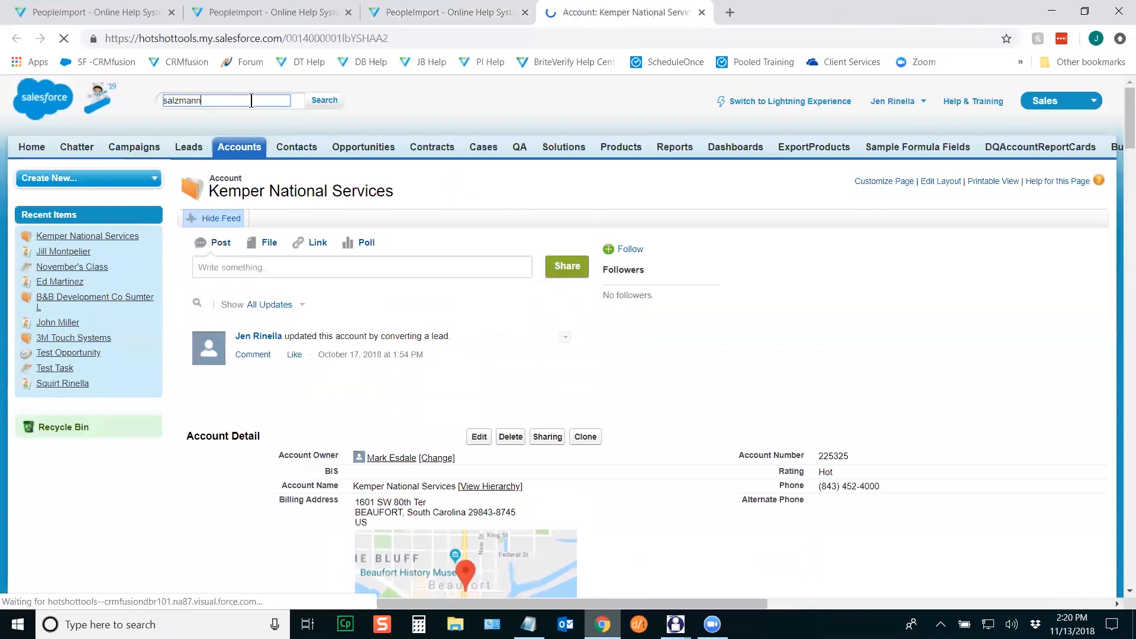
pyautogui.press('Return')
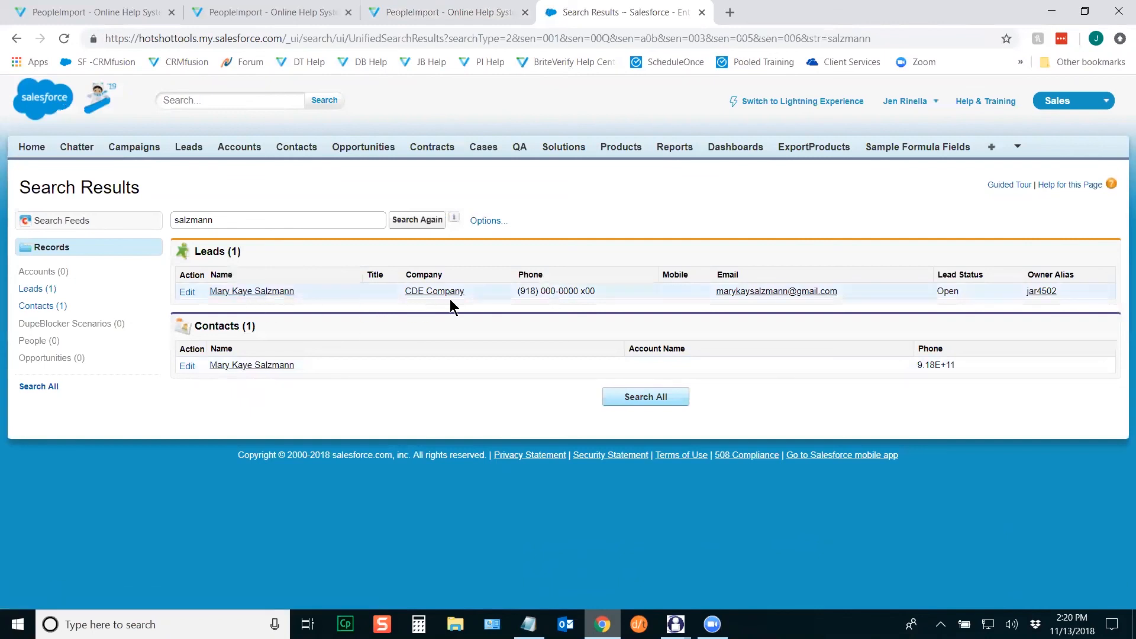
pyautogui.click(675, 625)
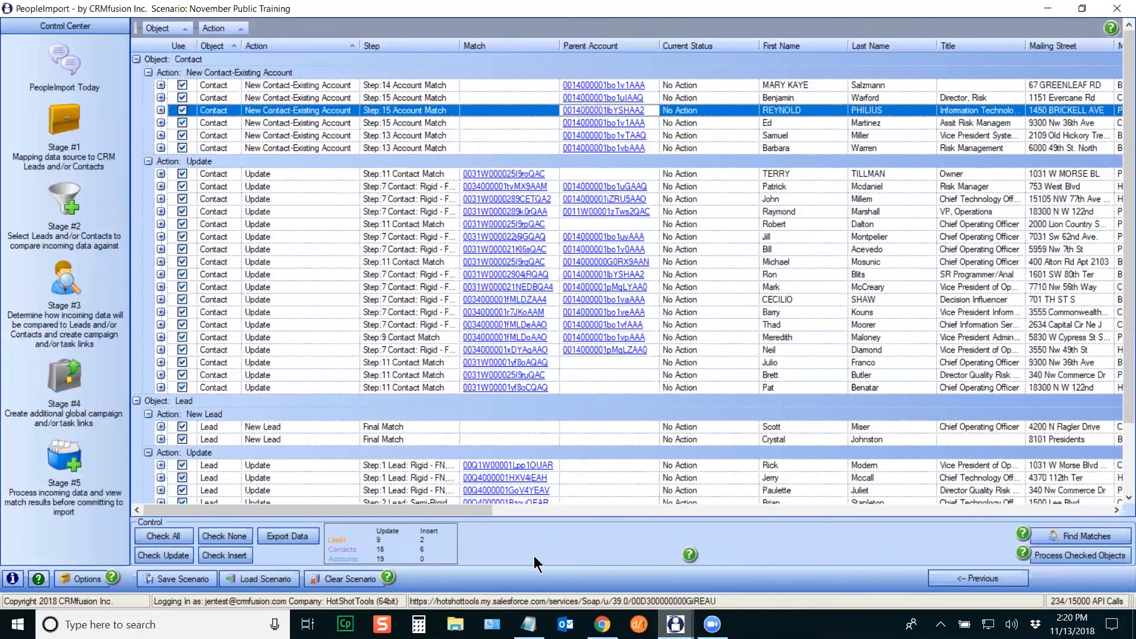
# Step: Scroll the results grid and widen the Email column to review the first contact's email and company
pyautogui.moveTo(450, 512); pyautogui.dragTo(491, 510)
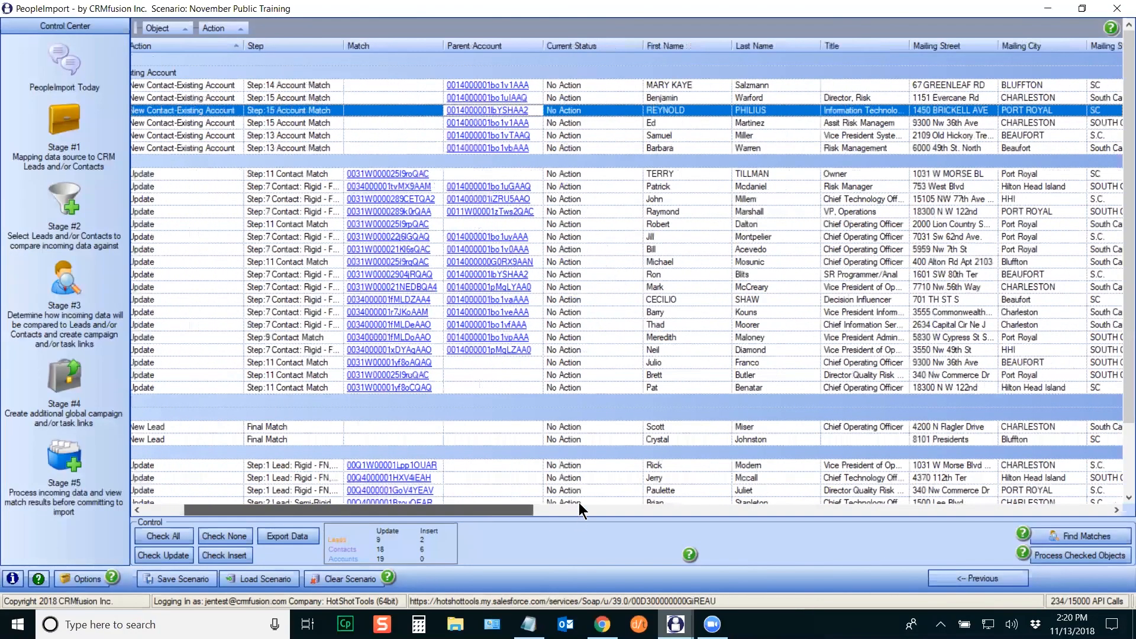
pyautogui.click(504, 83)
pyautogui.moveTo(535, 509); pyautogui.dragTo(745, 508)
pyautogui.moveTo(858, 47); pyautogui.dragTo(902, 47)
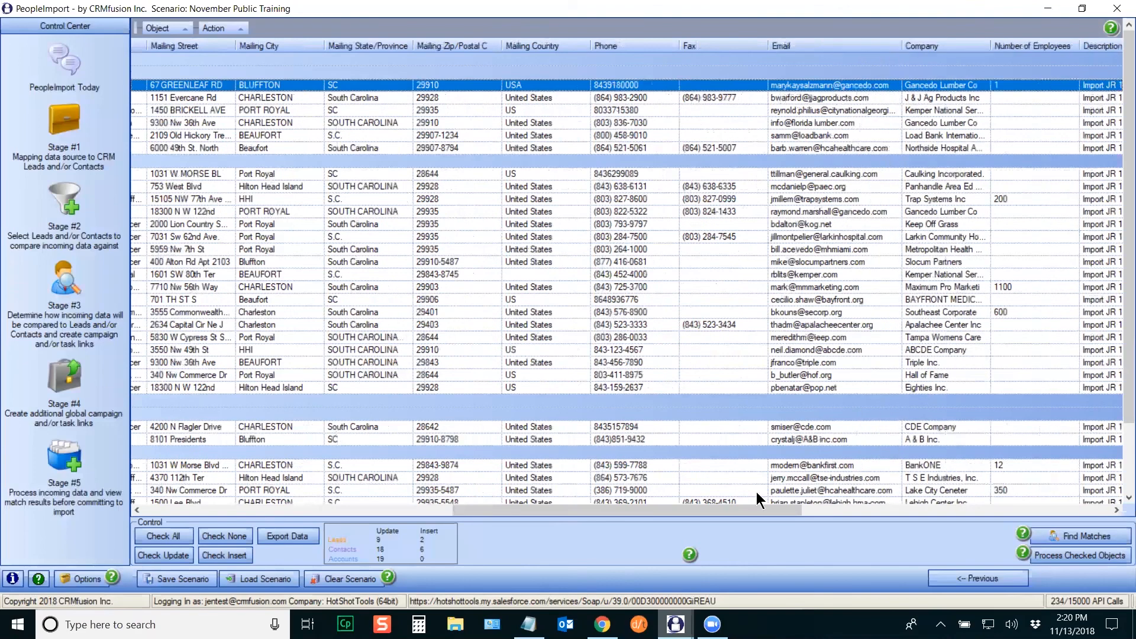
pyautogui.moveTo(739, 511); pyautogui.dragTo(801, 509)
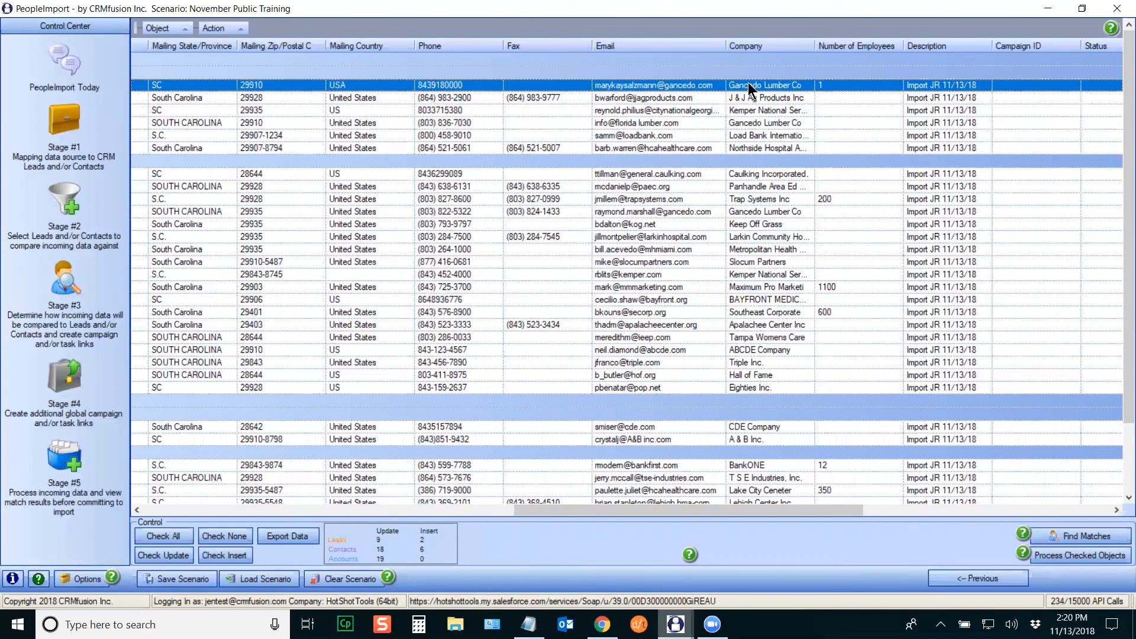
pyautogui.click(602, 624)
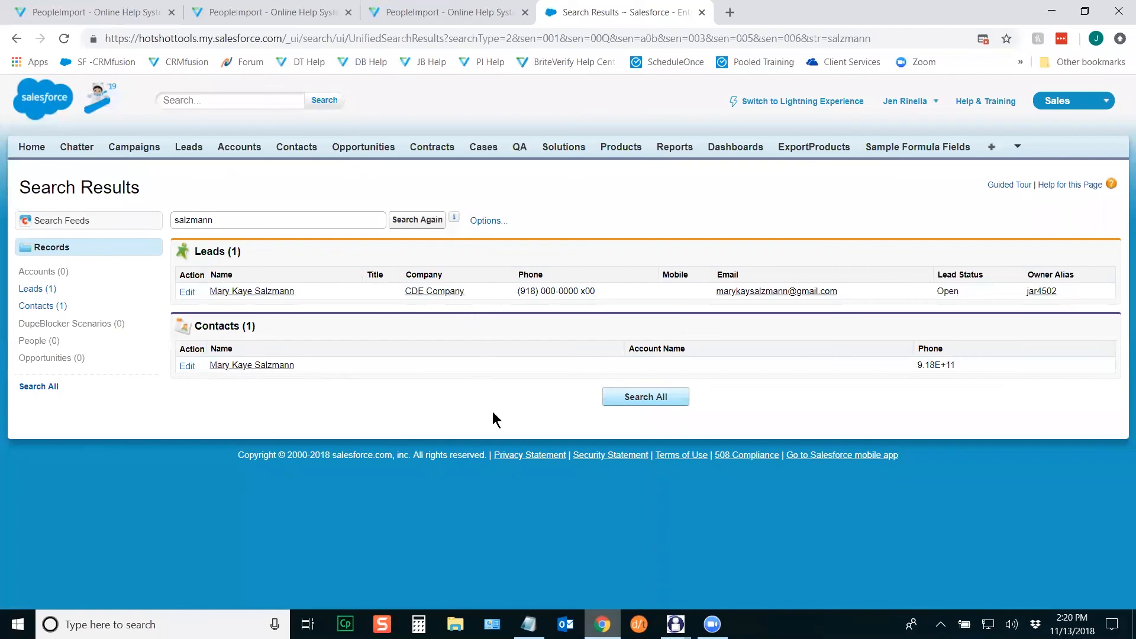
# Step: Open the matching contact's Salesforce record and scroll through its details
pyautogui.click(255, 367)
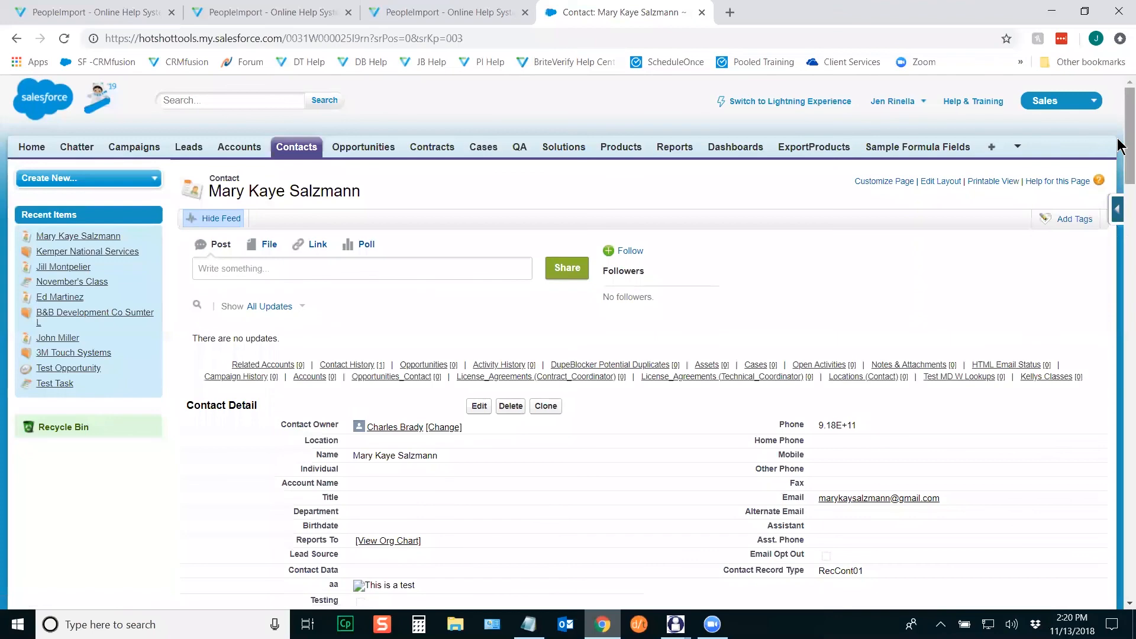
pyautogui.scroll(-5, 1116, 201)
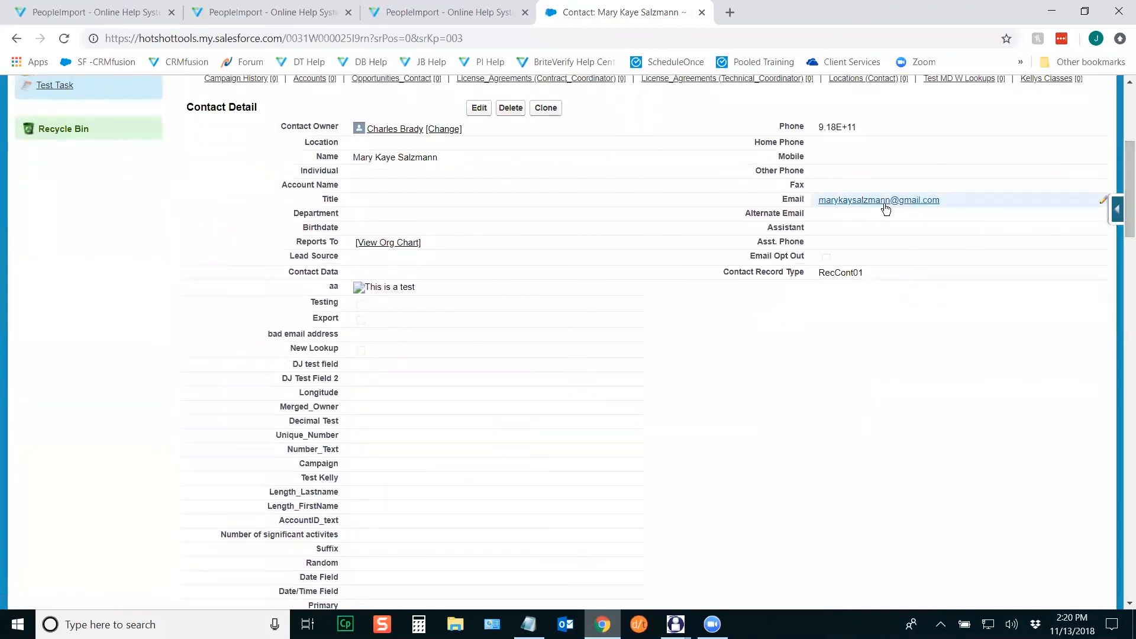
pyautogui.scroll(-4, 1117, 177)
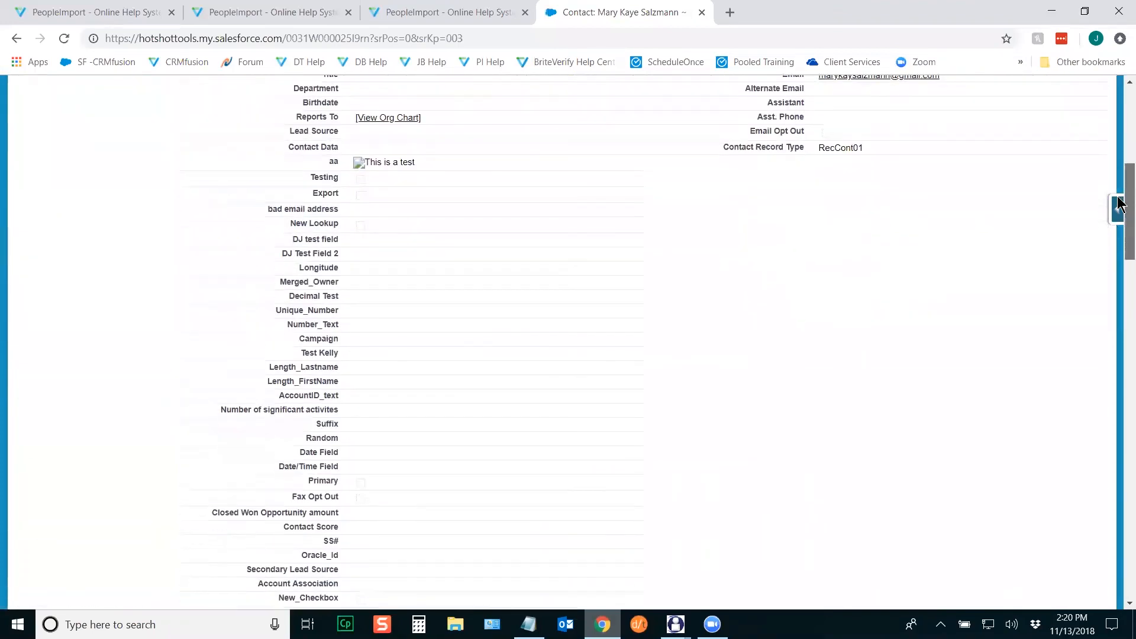
pyautogui.scroll(5, 1118, 172)
pyautogui.moveTo(1120, 172); pyautogui.dragTo(1120, 331)
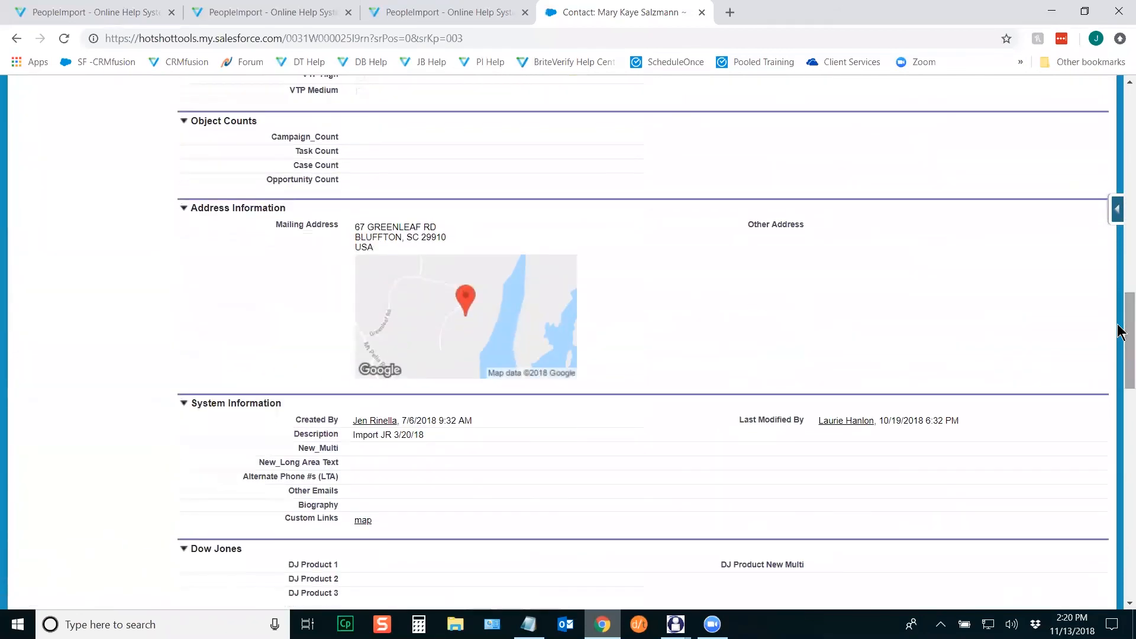
# Step: Find 'company' on the record page, review the fields, then return to PeopleImport's results
pyautogui.hotkey('ctrl', 'f')
pyautogui.write('company')
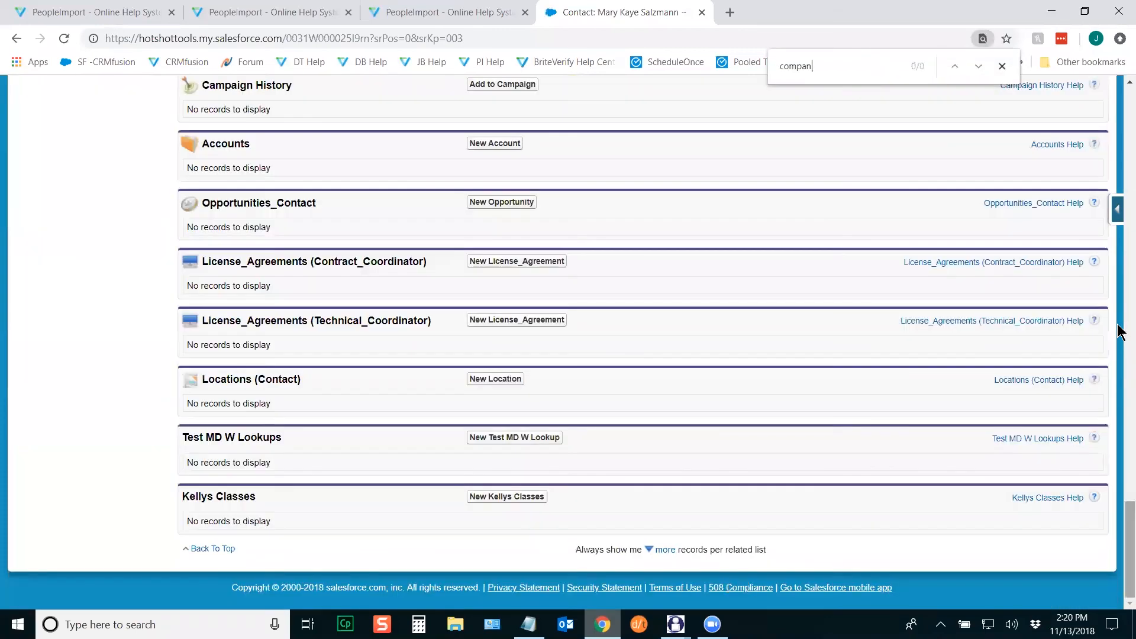
pyautogui.click(1002, 68)
pyautogui.moveTo(1121, 535); pyautogui.dragTo(1118, 183)
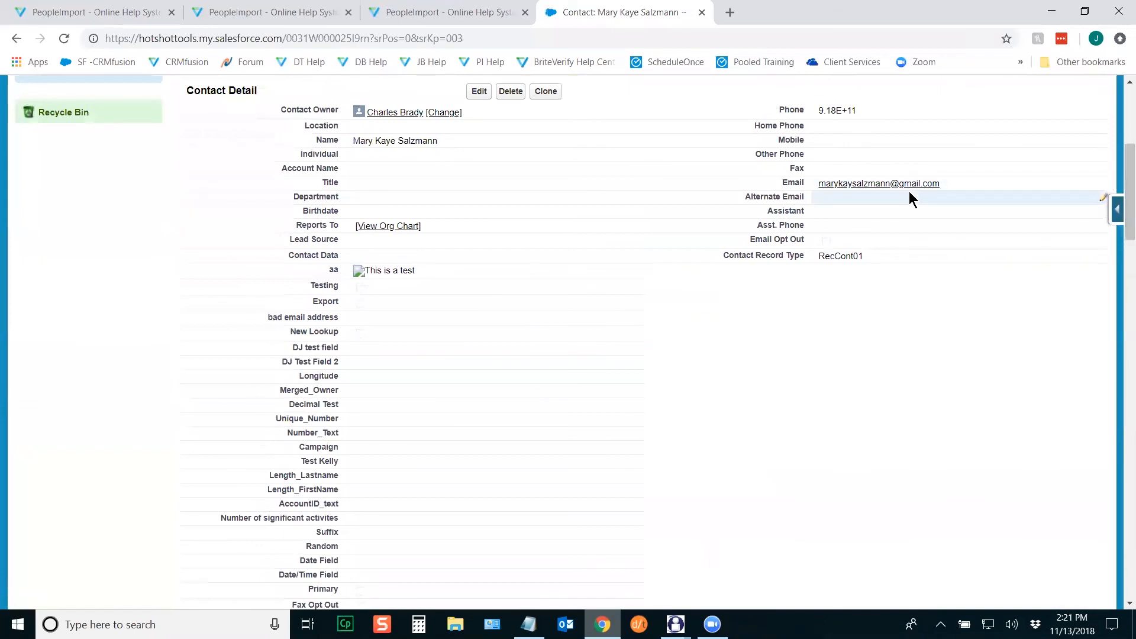
pyautogui.moveTo(1120, 237); pyautogui.dragTo(1120, 336)
pyautogui.click(676, 624)
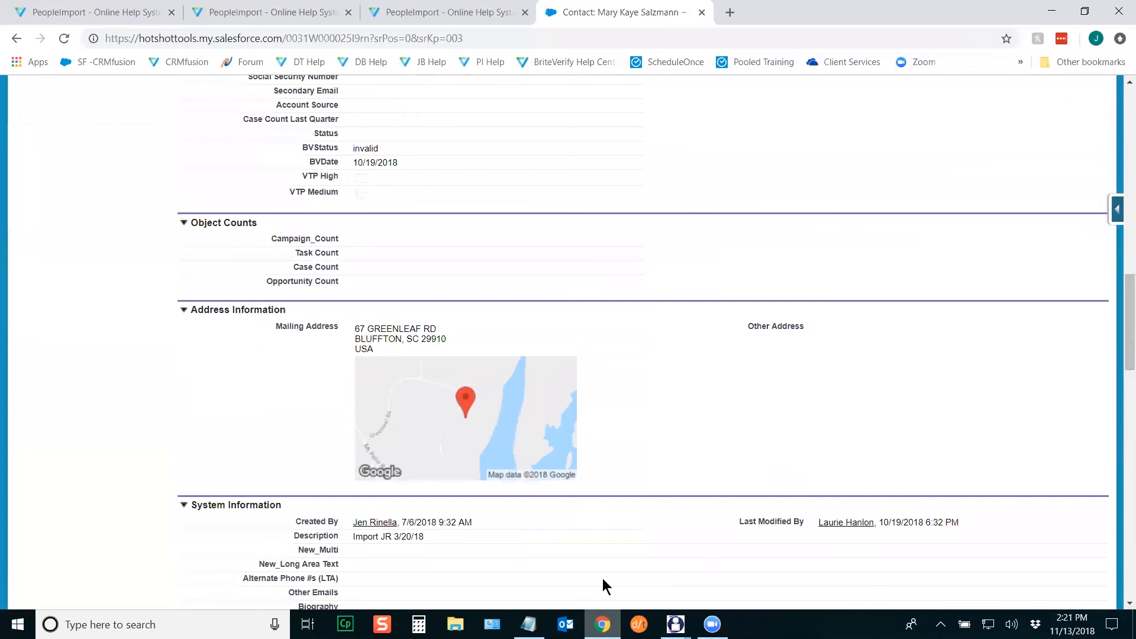
pyautogui.click(750, 577)
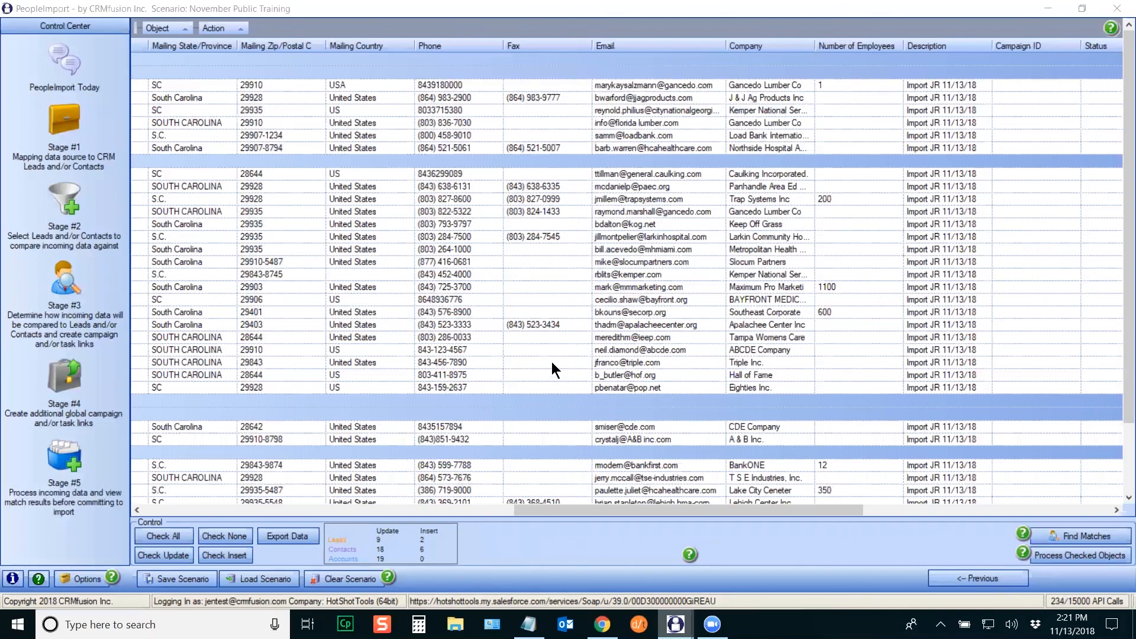
pyautogui.click(62, 280)
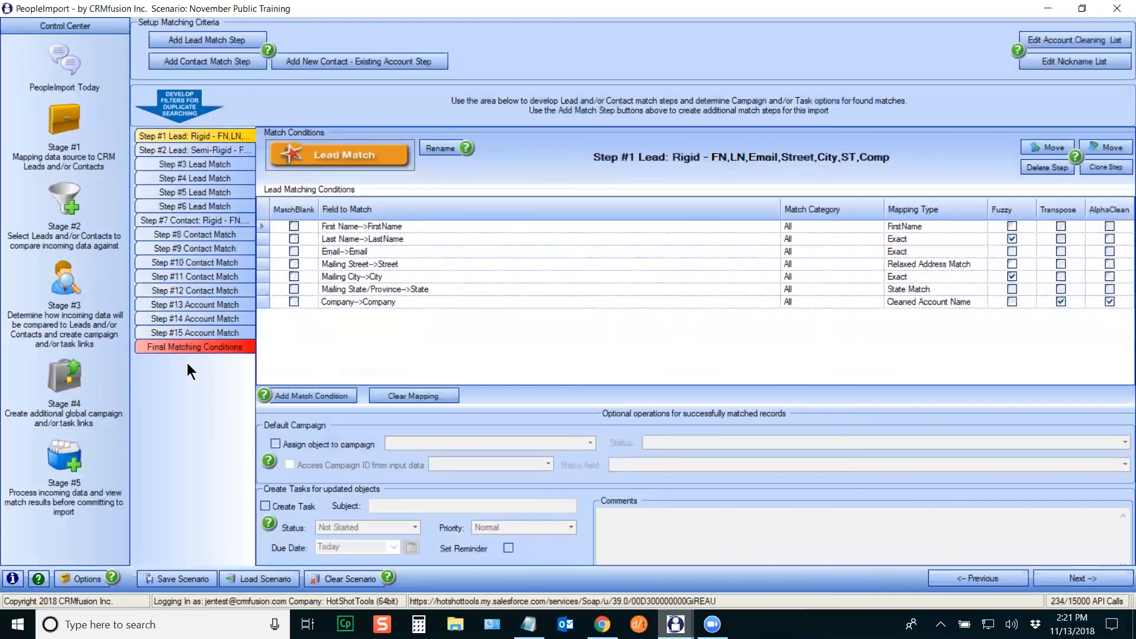
pyautogui.click(206, 207)
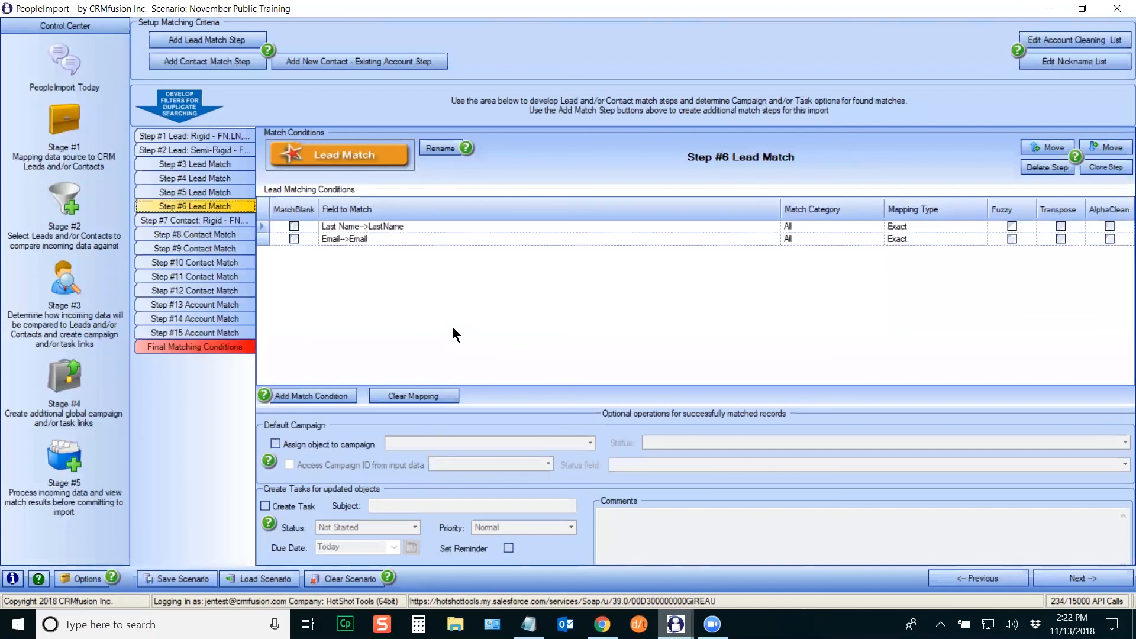
pyautogui.click(80, 454)
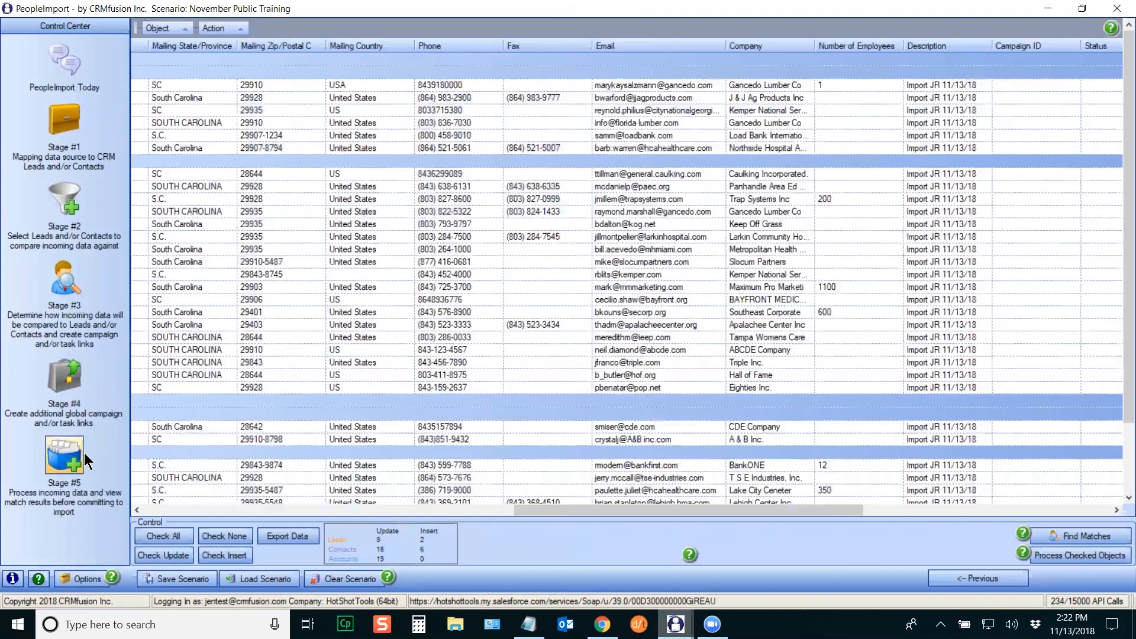
pyautogui.moveTo(825, 512); pyautogui.dragTo(312, 517)
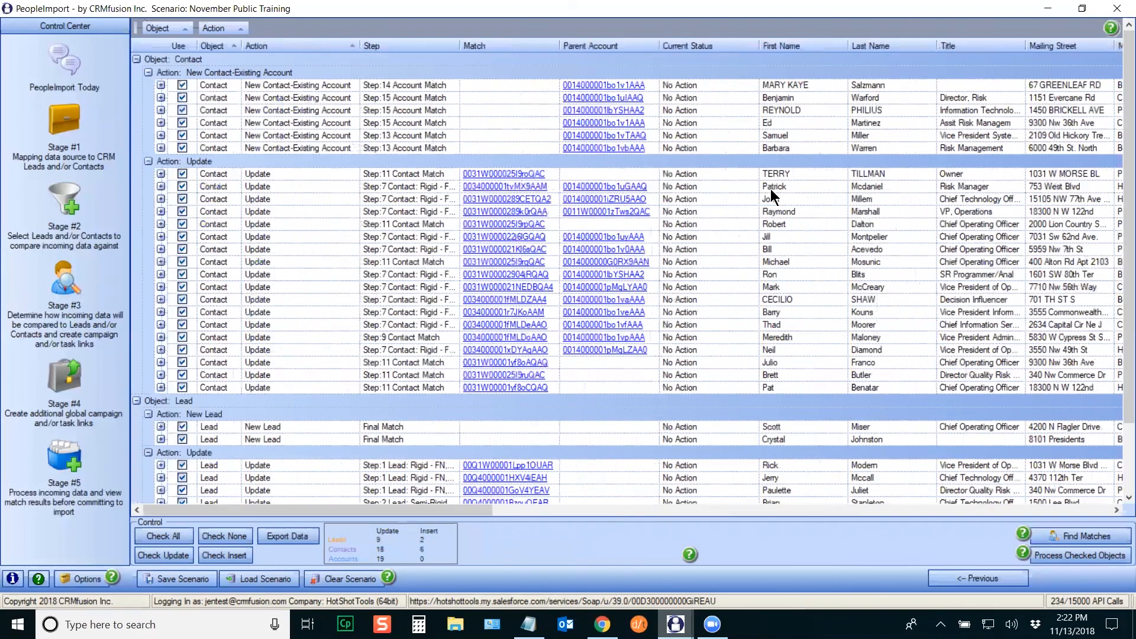